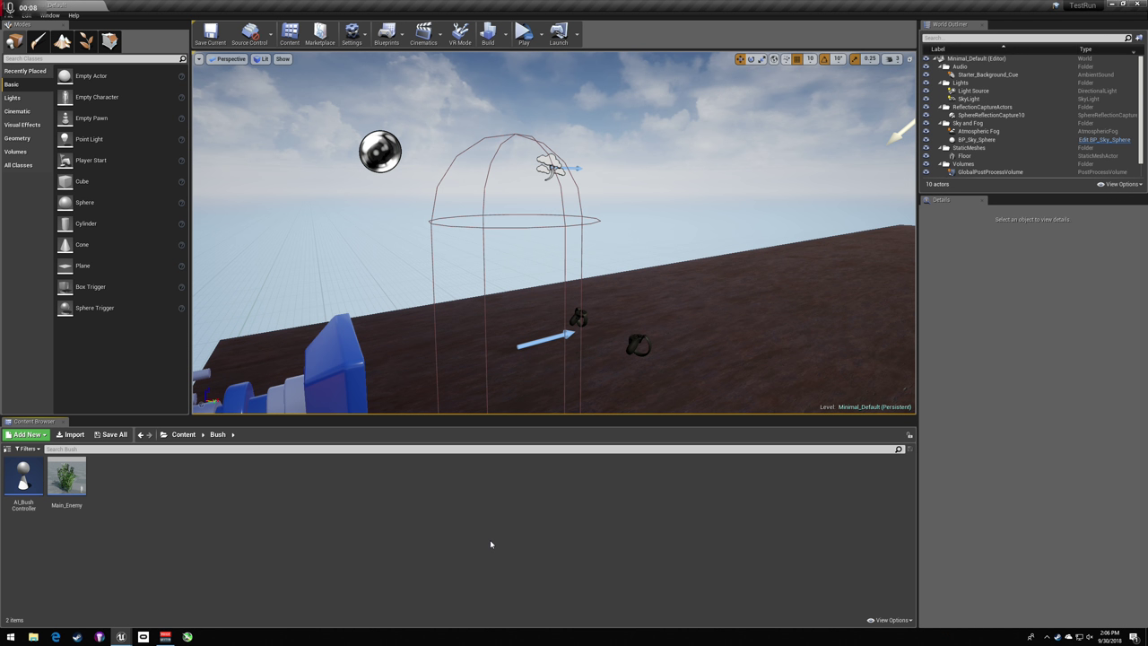
right_click_drag(503, 296, 888, 256)
right_click_drag(646, 305, 592, 315)
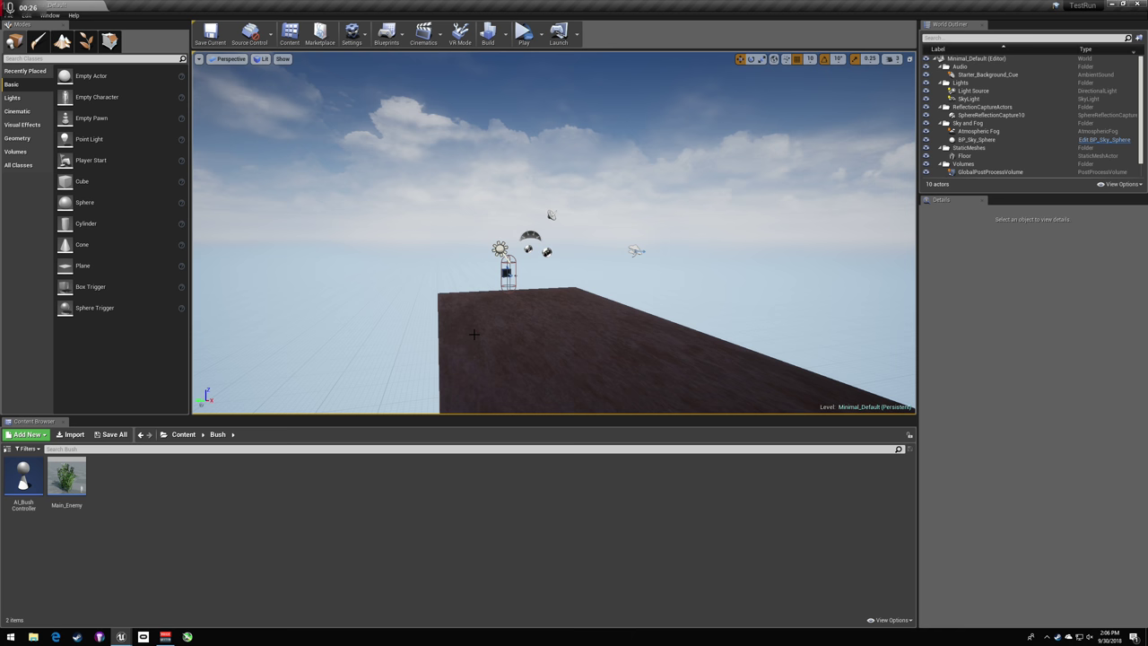
key("w")
key("a")
right_click_drag(479, 331, 745, 332)
key("w")
key("a")
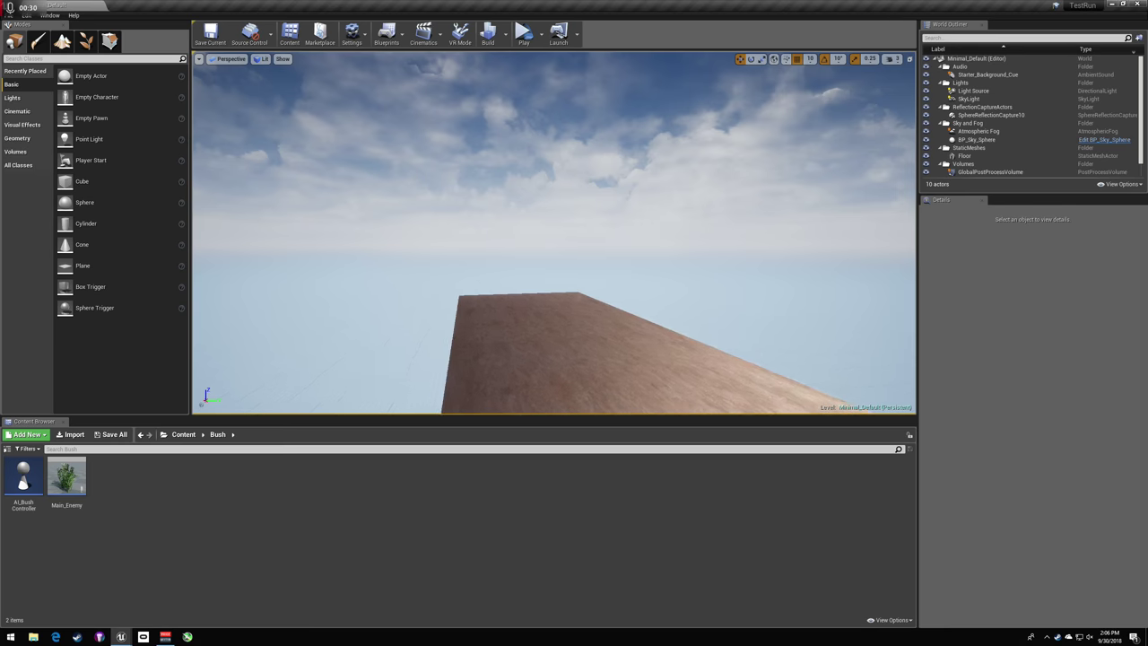
right_click_drag(474, 296, 475, 326)
key("w")
key("a")
right_click_drag(398, 321, 736, 323)
key("w")
key("d")
key("w")
key("a")
key("d")
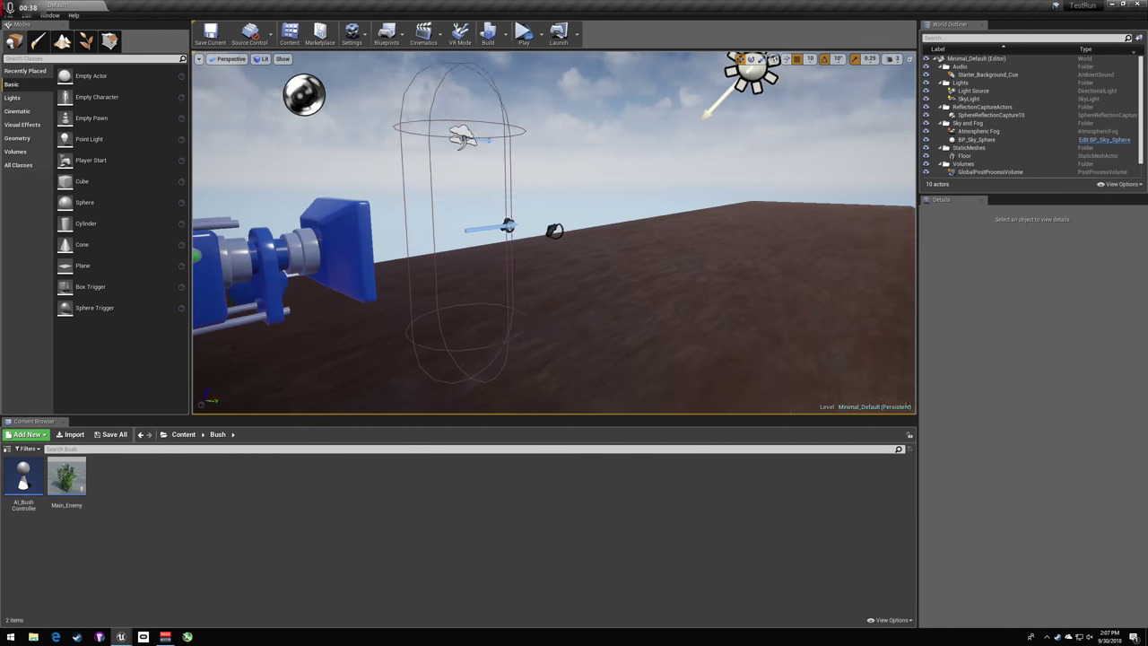
left_click_drag(444, 307, 423, 291)
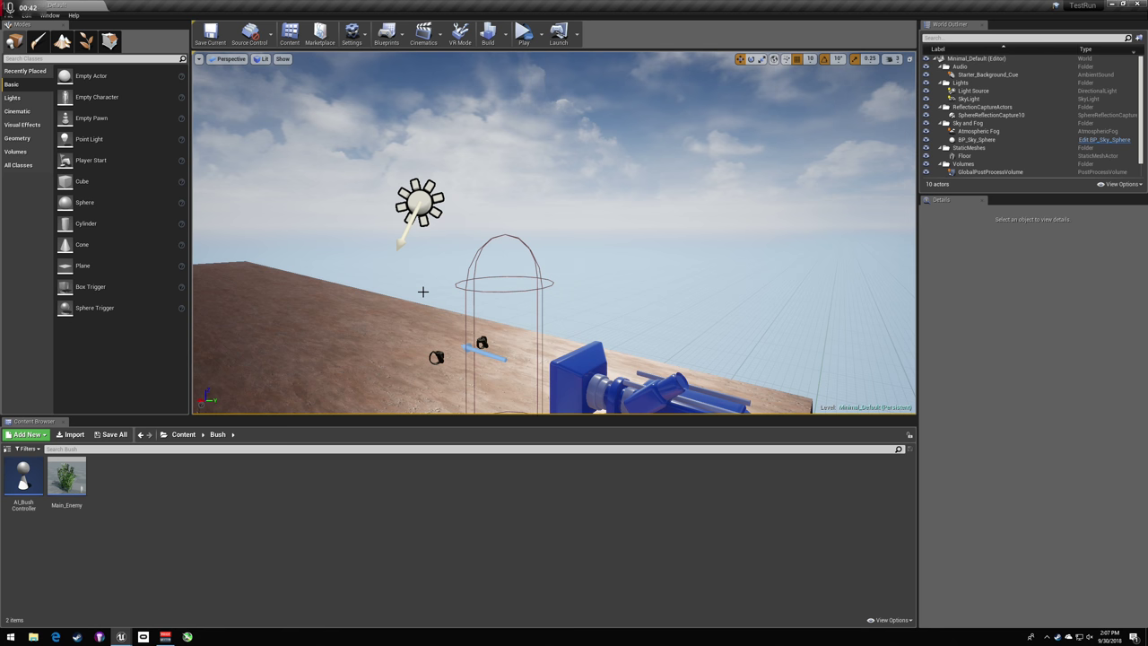
left_click_drag(382, 203, 398, 205)
right_click_drag(554, 232, 628, 206)
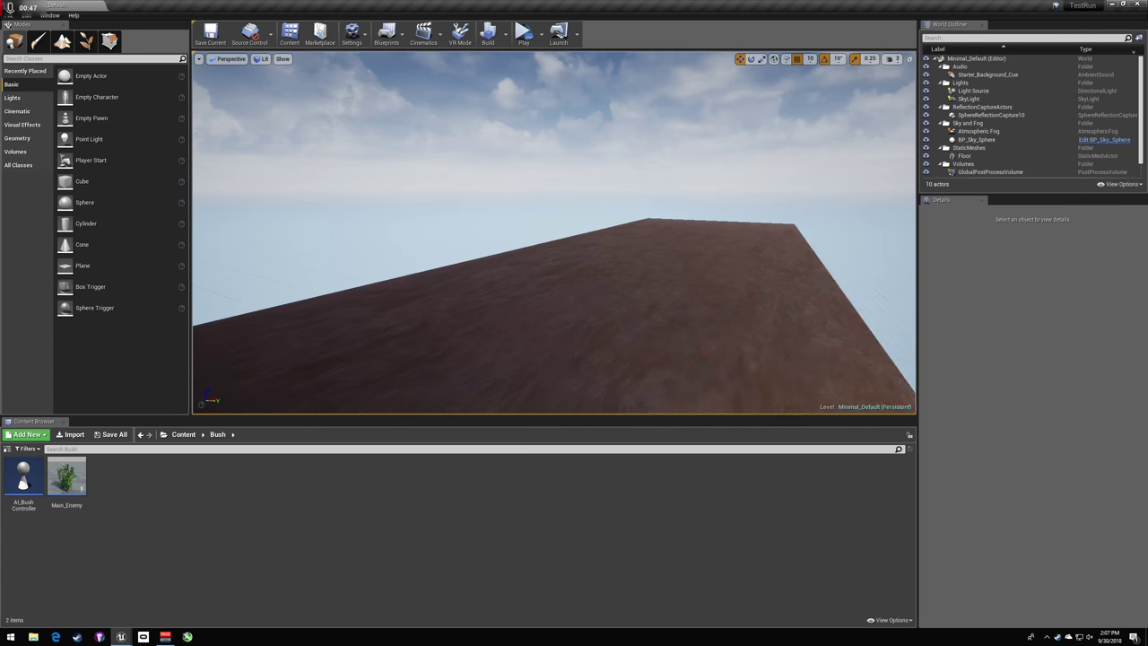
mouse_move(553, 232)
right_mouse_down()
mouse_move(448, 232)
mouse_move(566, 231)
right_mouse_up()
right_click_drag(400, 186, 486, 197)
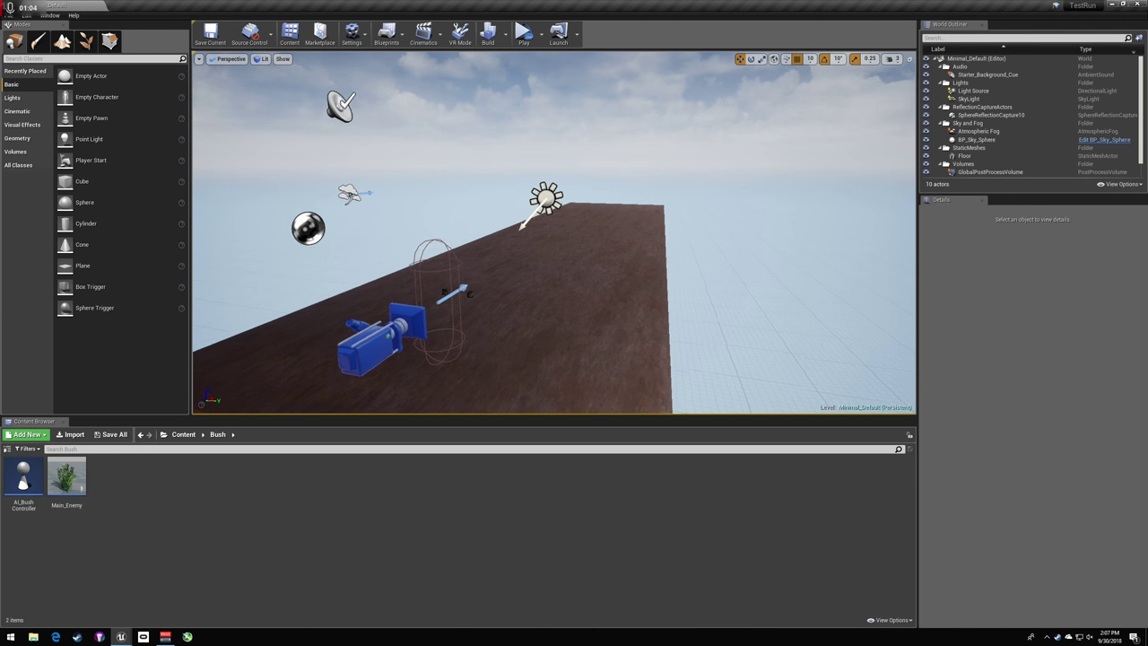
mouse_move(486, 197)
right_mouse_down()
mouse_move(475, 197)
mouse_move(538, 201)
mouse_move(503, 188)
mouse_move(515, 199)
mouse_move(467, 197)
mouse_move(475, 201)
right_mouse_up()
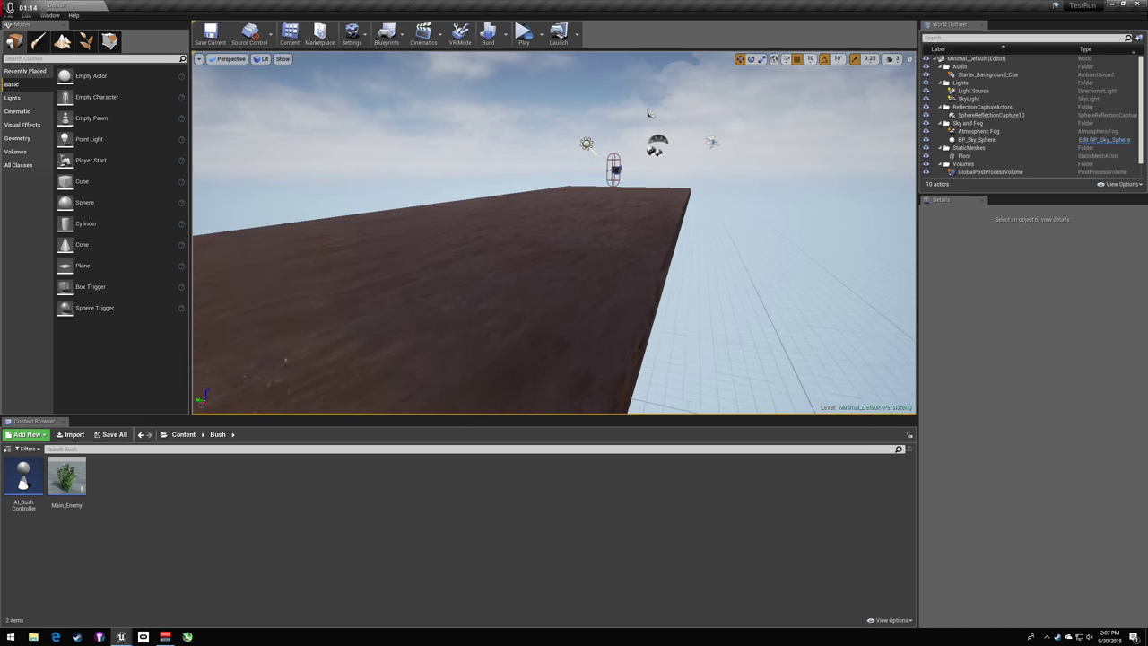
right_click_drag(650, 112, 649, 112)
right_click_drag(266, 60, 463, 331)
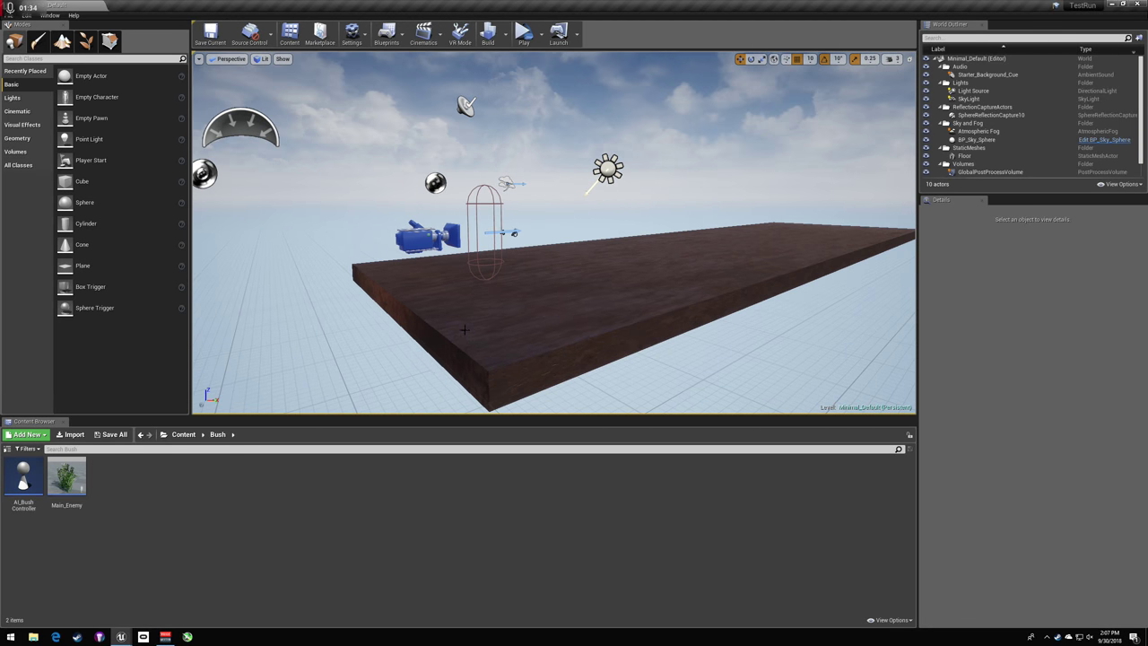
right_click_drag(665, 253, 664, 253)
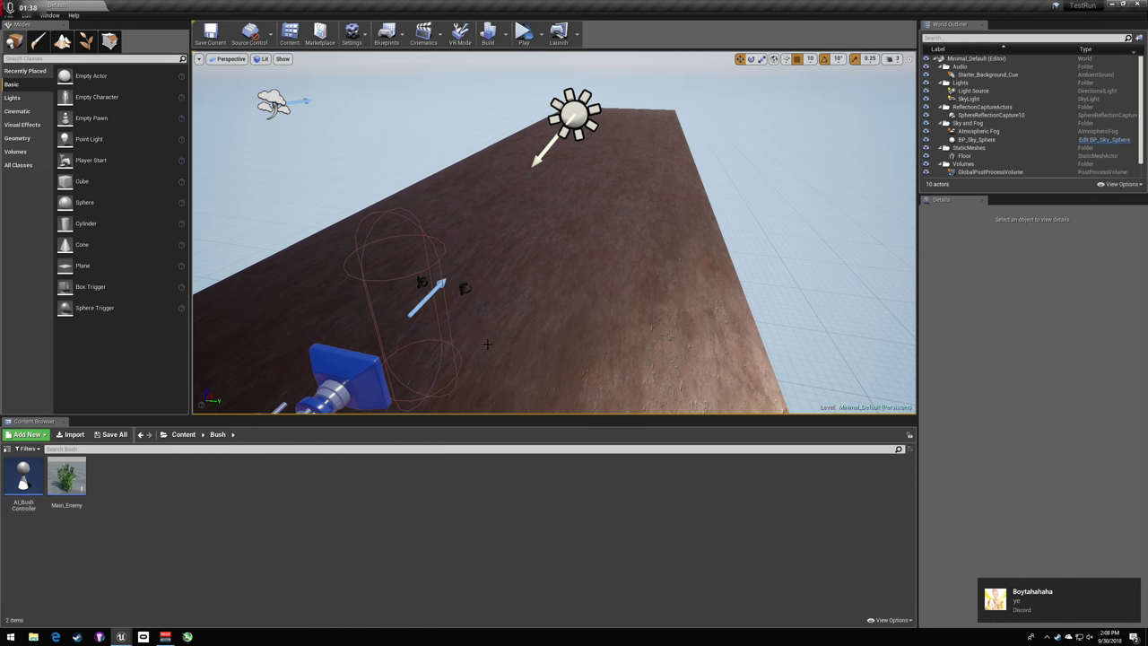
right_click_drag(644, 67, 644, 67)
right_click_drag(377, 323, 377, 323)
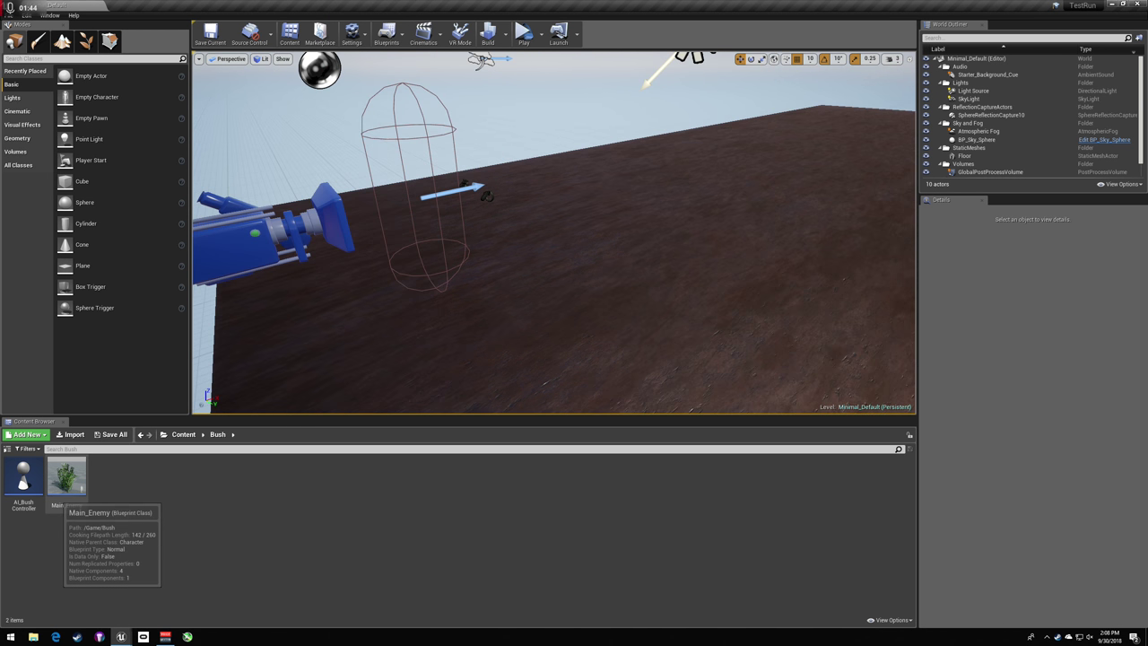
- Open the Main_Enemy blueprint, view its bush model, and check the available AI Controller Class options in its defaults
left_click(84, 503)
double_click(61, 503)
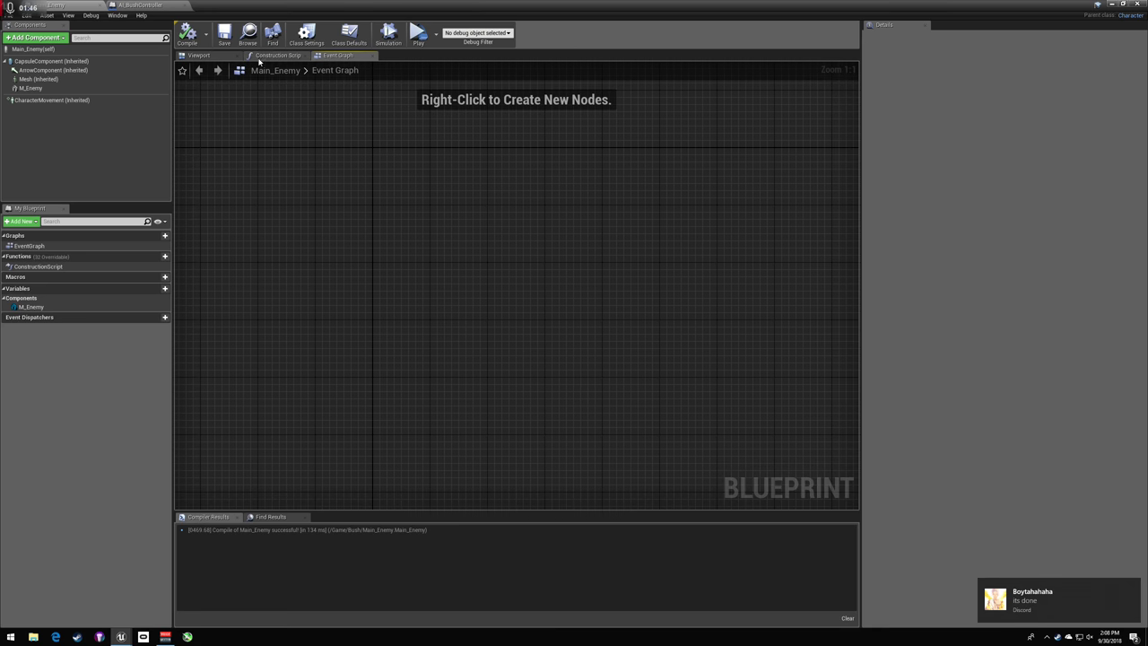
left_click(222, 57)
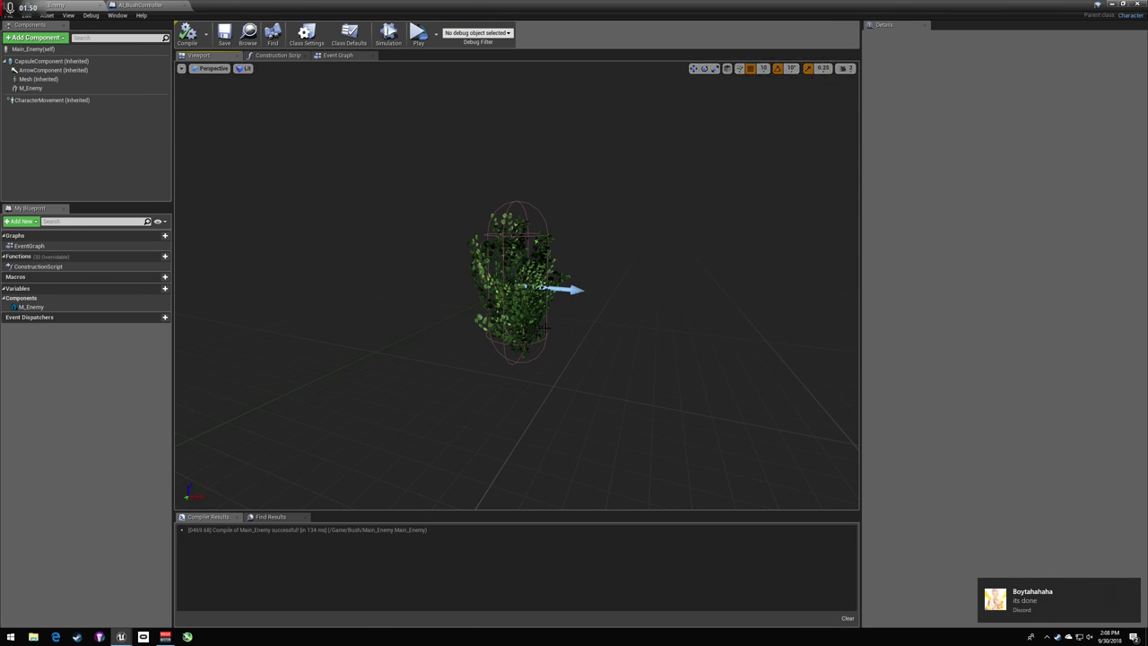
left_click(50, 61)
left_click(40, 49)
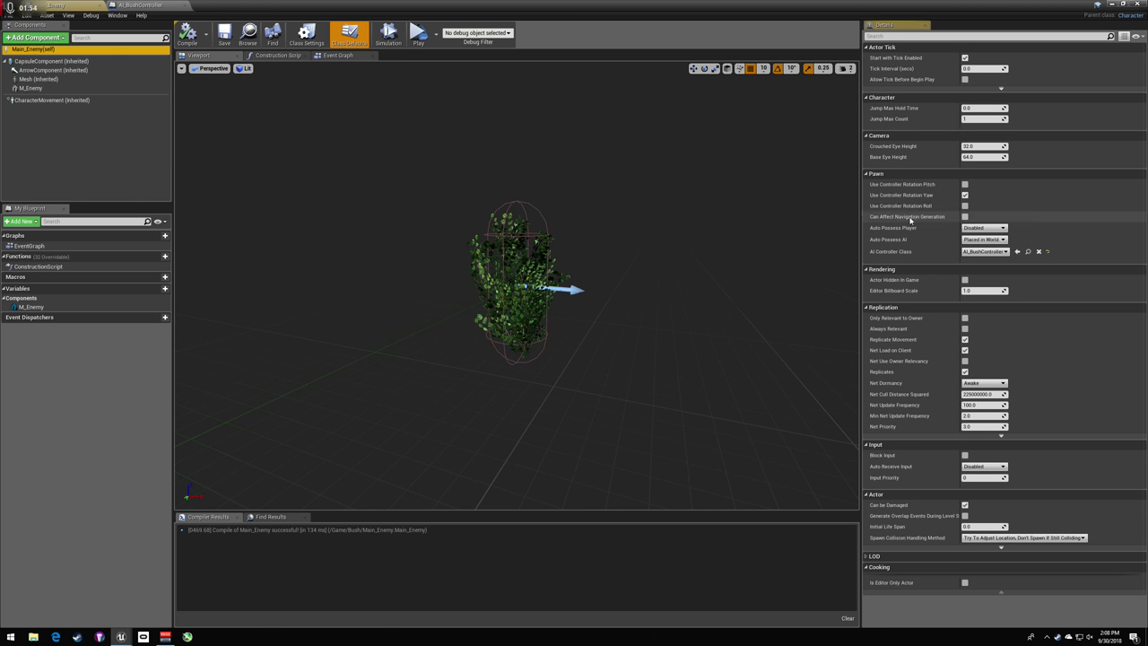
left_click(1001, 252)
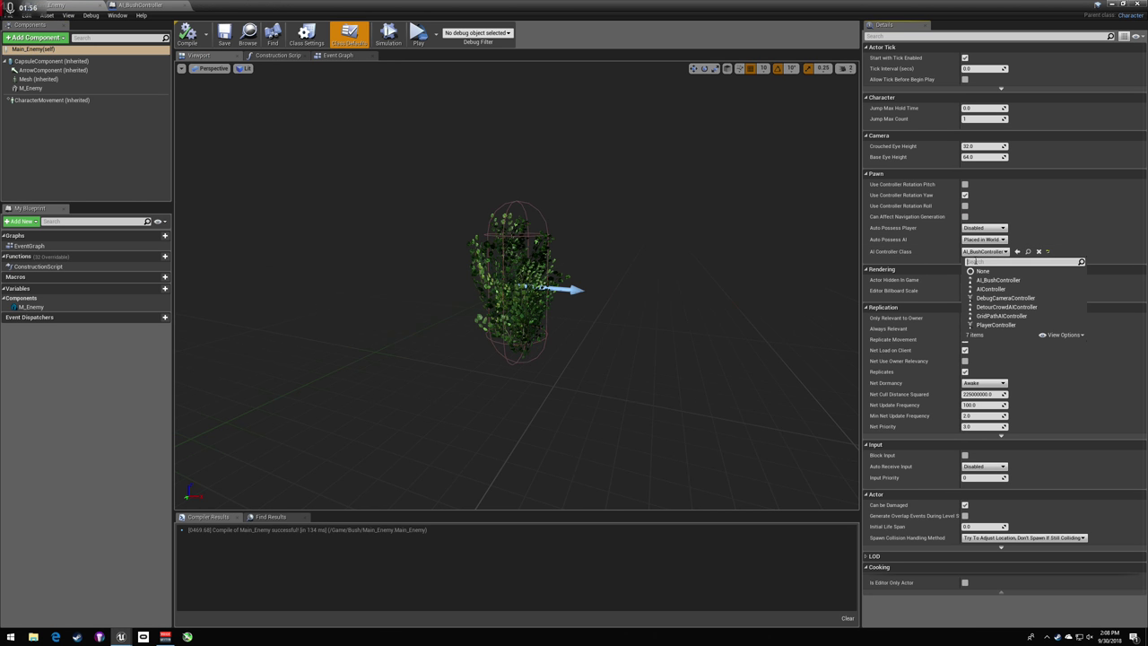
left_click(992, 252)
- Delete all nodes from the AI_BushController event graph and compile the blueprint
left_click(115, 5)
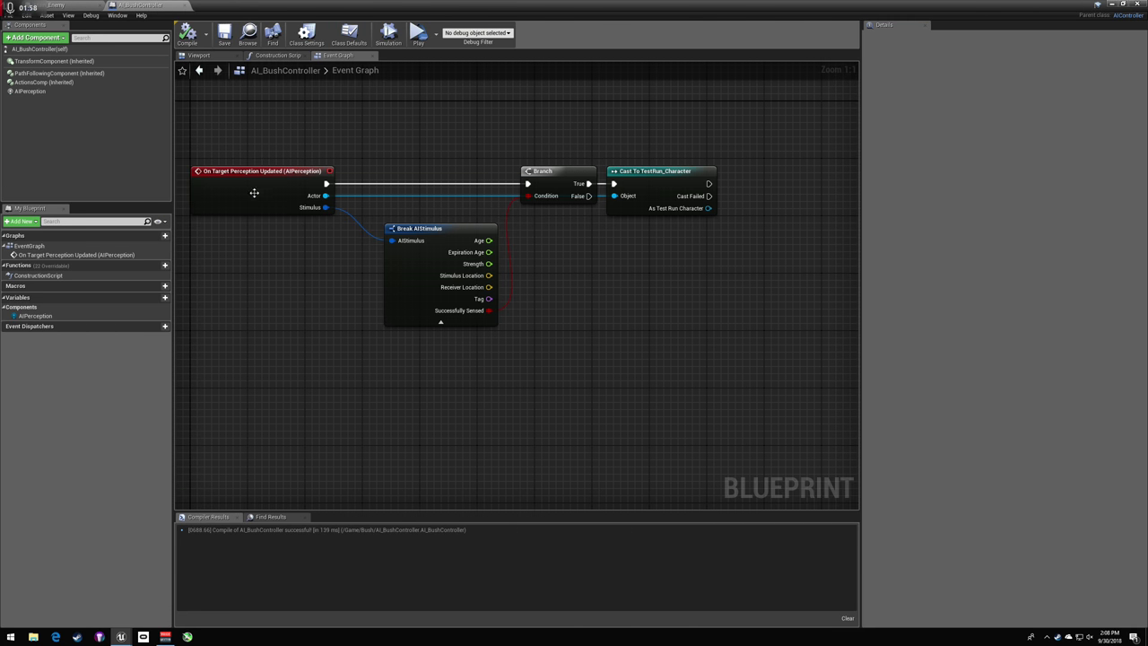
right_click_drag(500, 186, 571, 223)
left_click_drag(287, 169, 815, 371)
key("Delete")
left_click(188, 35)
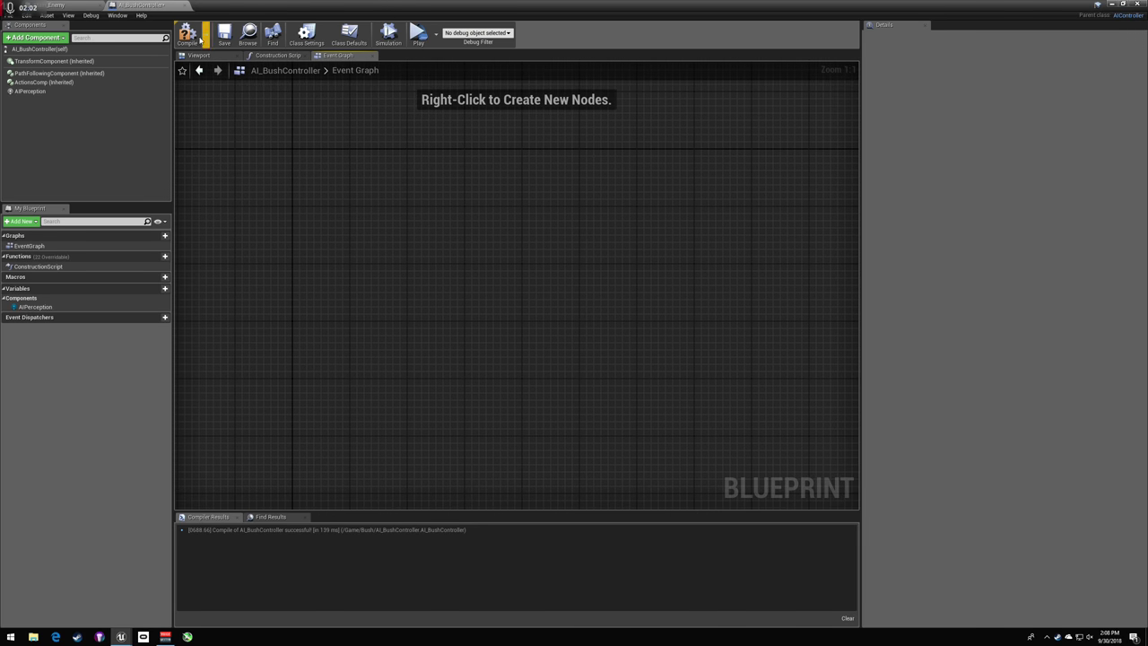
- Reopen AI_BushController and inspect the details of its AIPerception component, then return to the level
left_click(1138, 5)
double_click(24, 480)
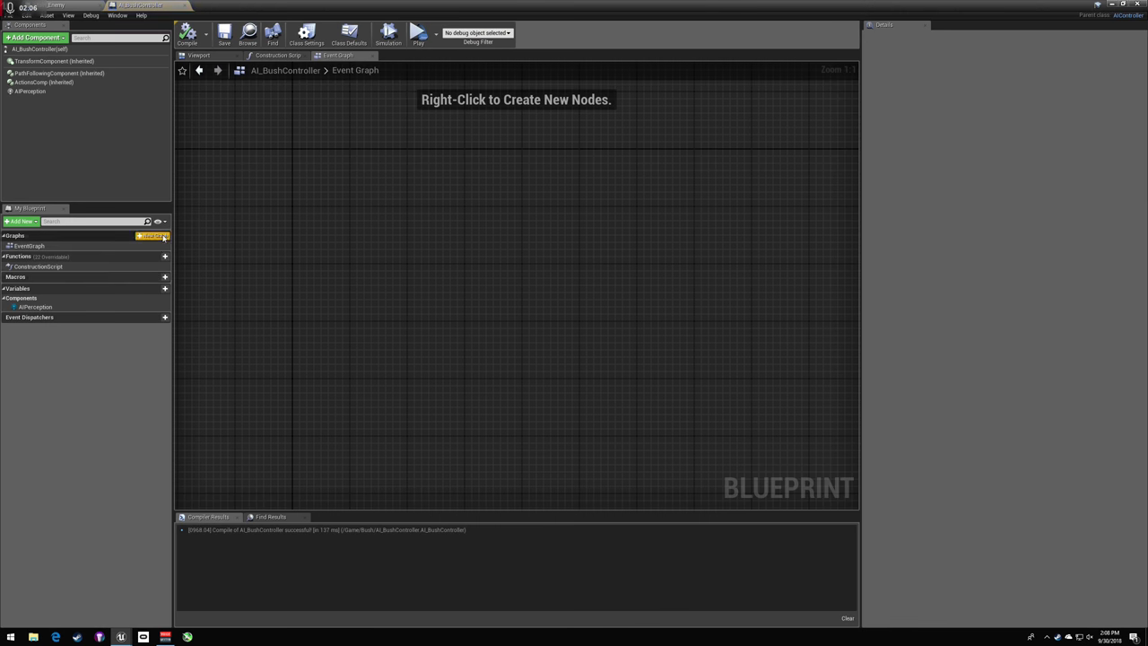
right_click(66, 93)
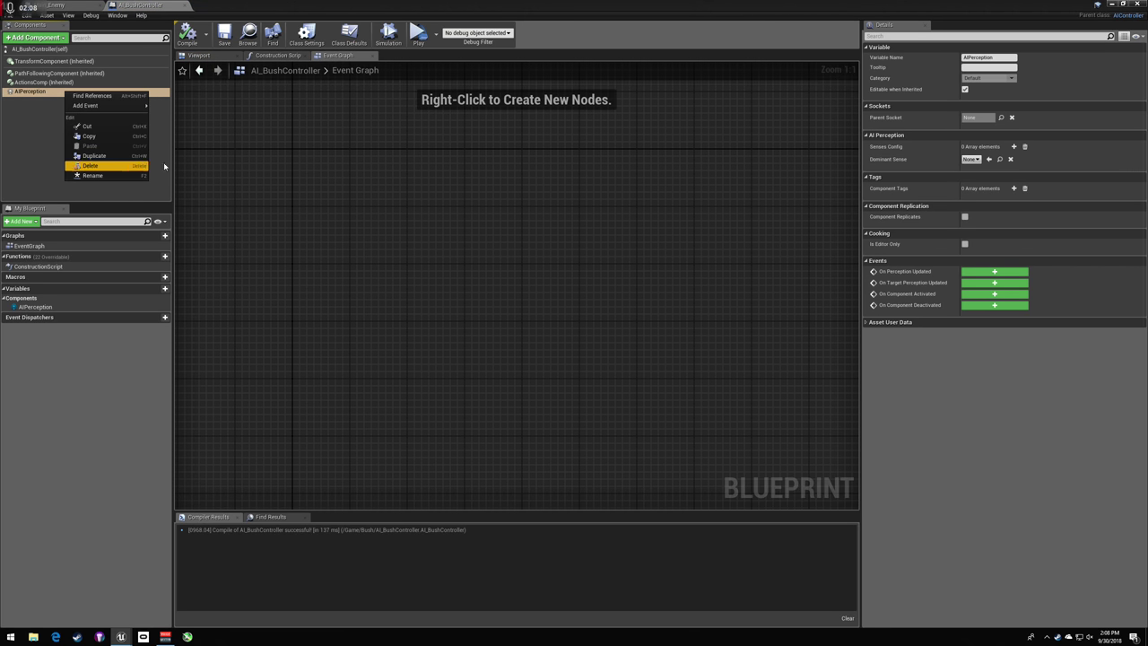
left_click(248, 116)
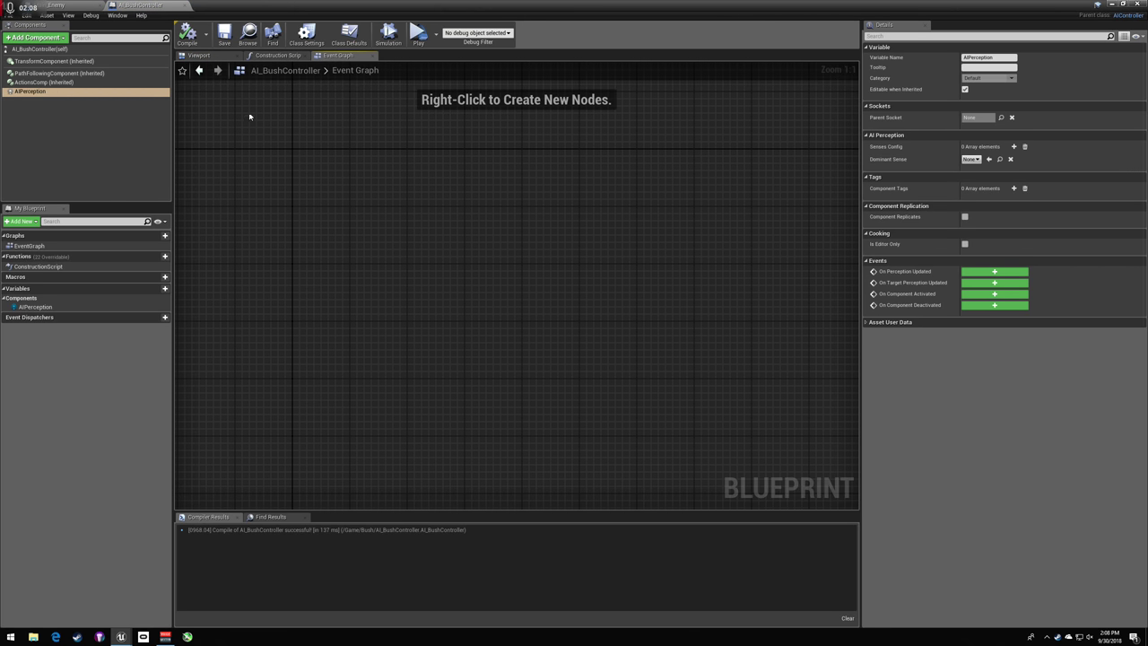
left_click(1112, 4)
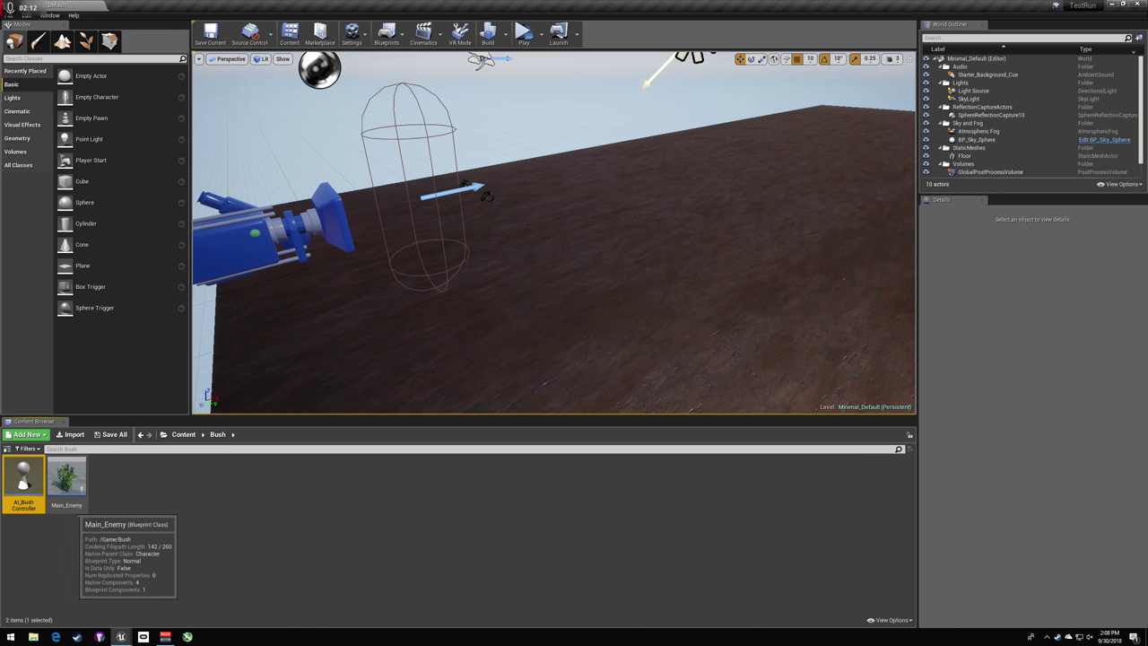
right_click_drag(403, 269, 233, 224)
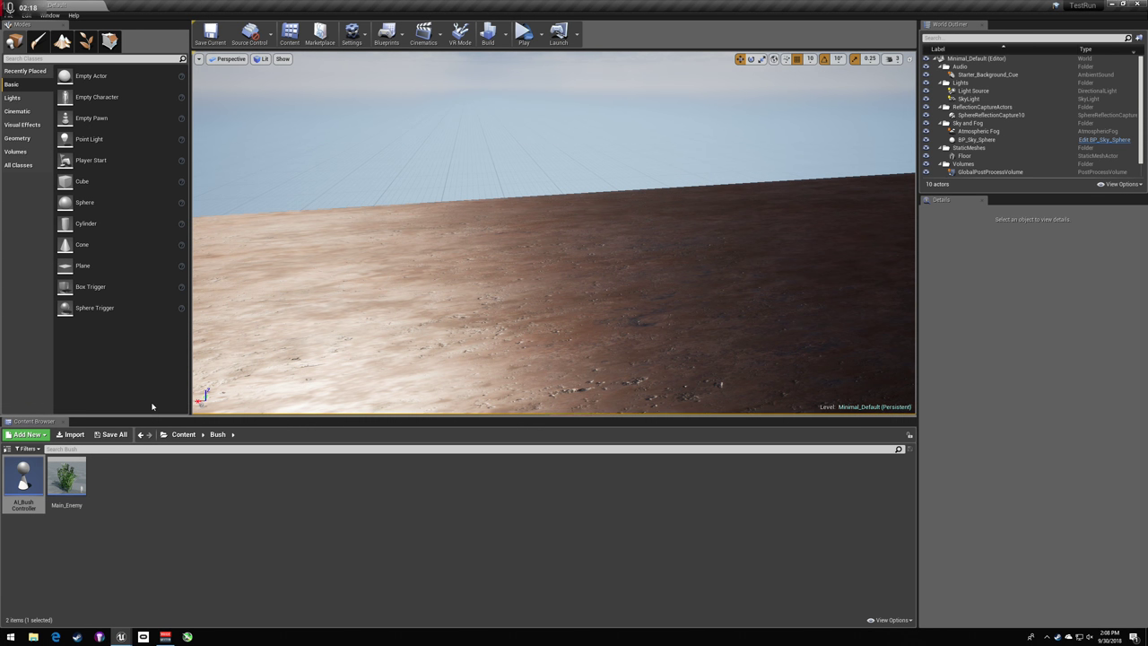
right_click_drag(502, 269, 525, 229)
right_click_drag(206, 233, 305, 254)
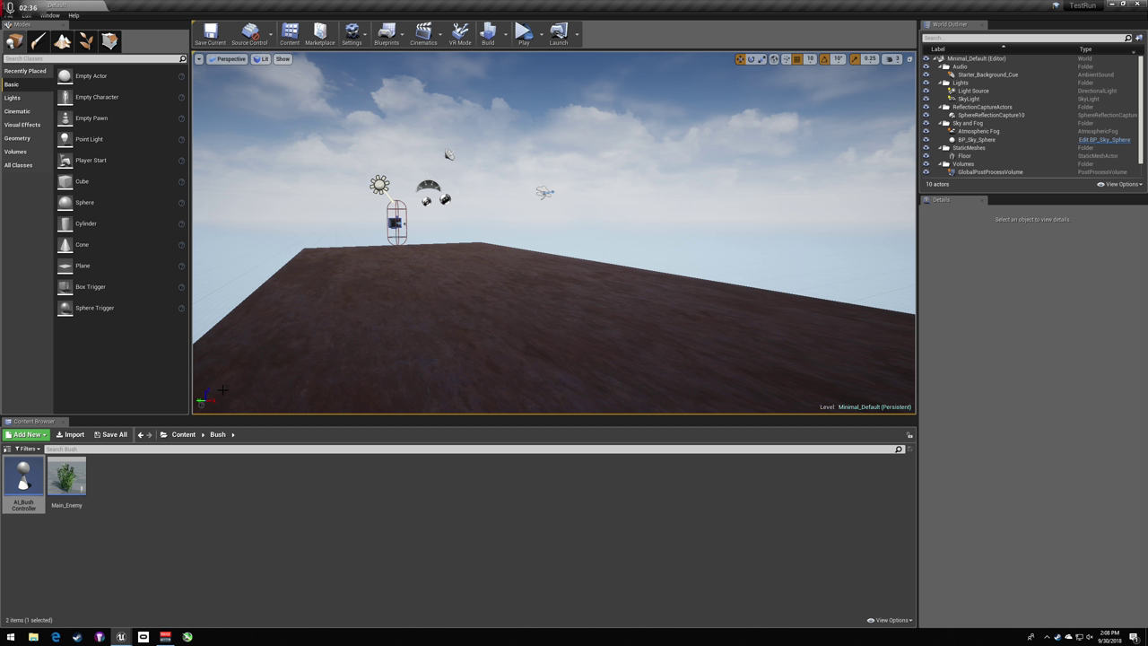
key("w")
right_click_drag(553, 234, 318, 318)
key("s")
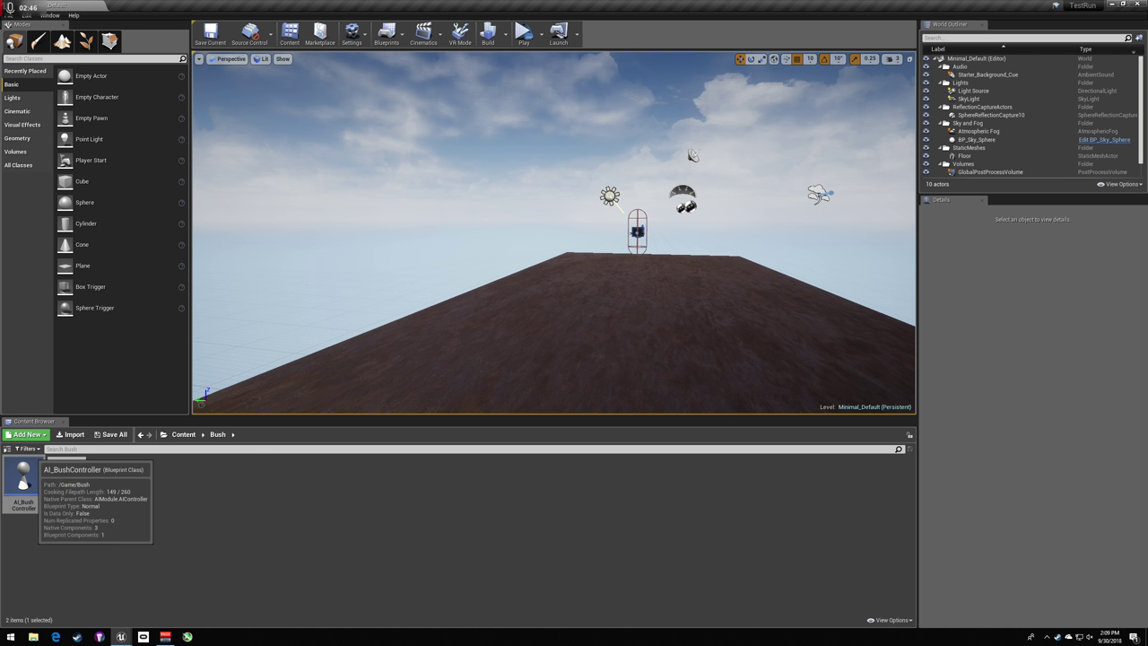
- Review the AI_BushController blueprint and the class defaults of Main_Enemy, ending back in the level
double_click(24, 473)
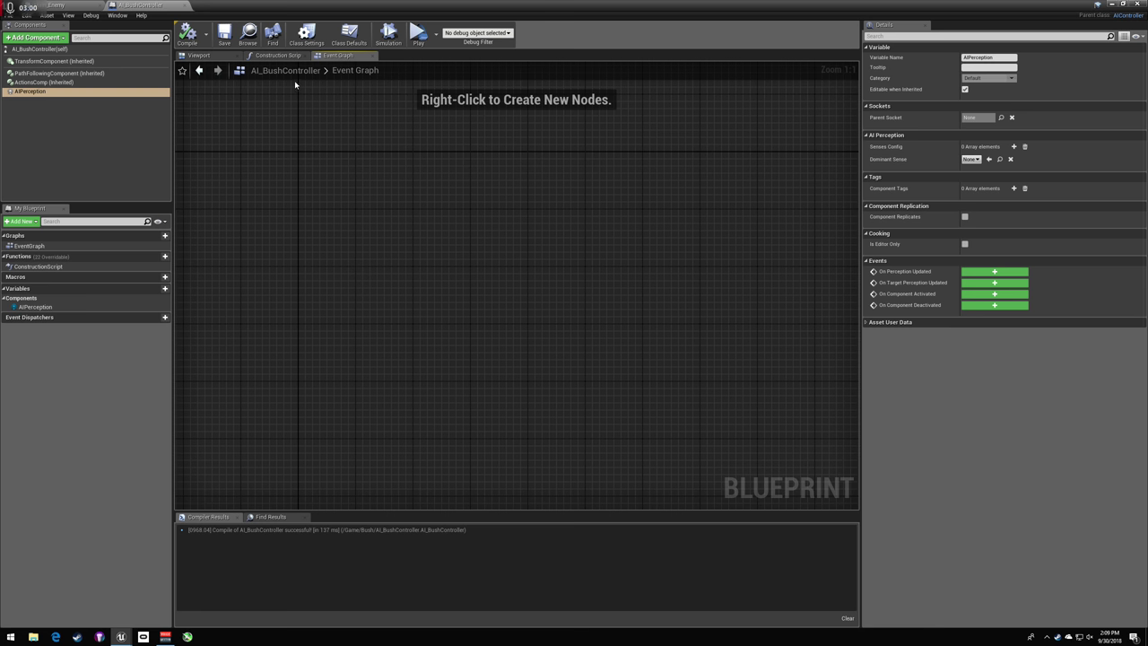
left_click(55, 5)
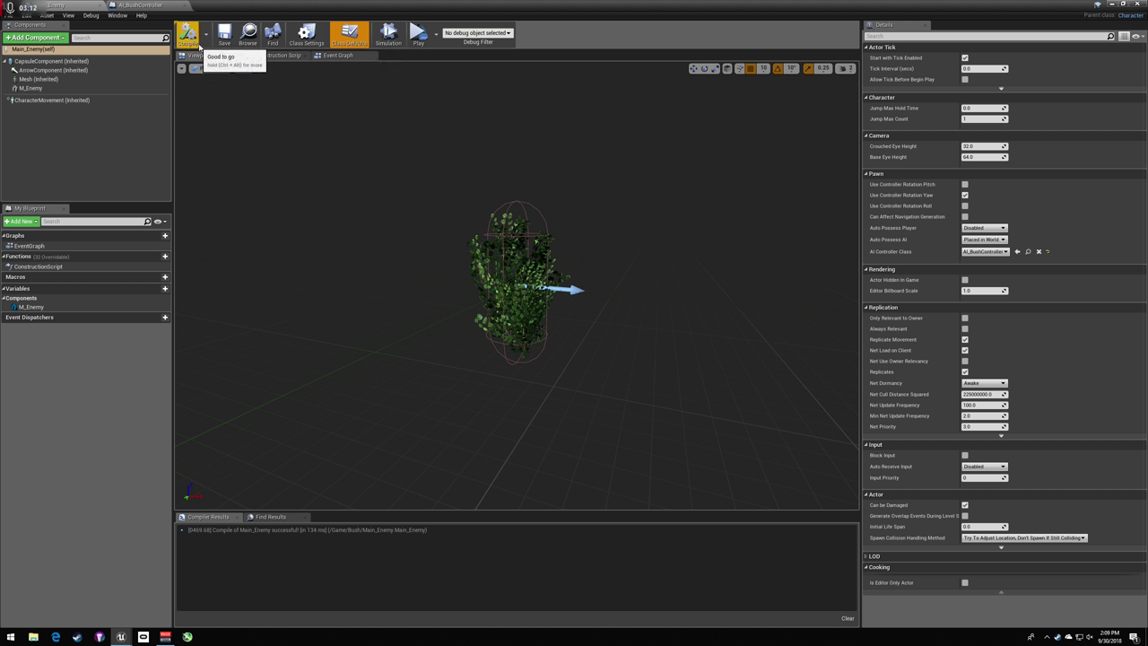
left_click(348, 33)
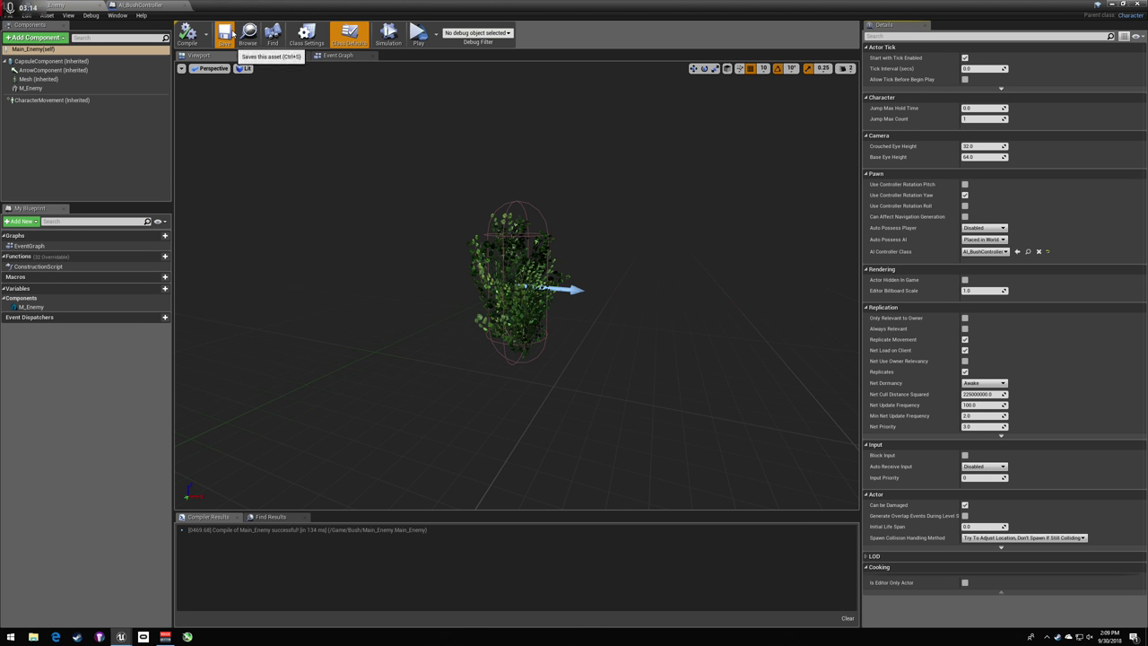
left_click(143, 5)
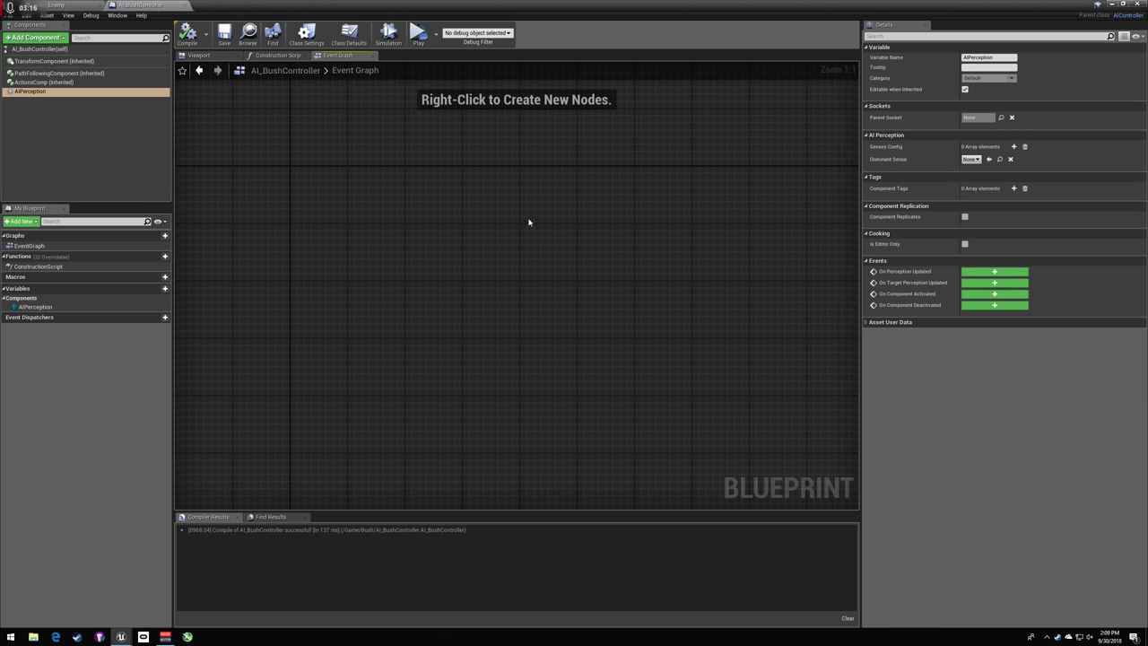
left_click(1110, 4)
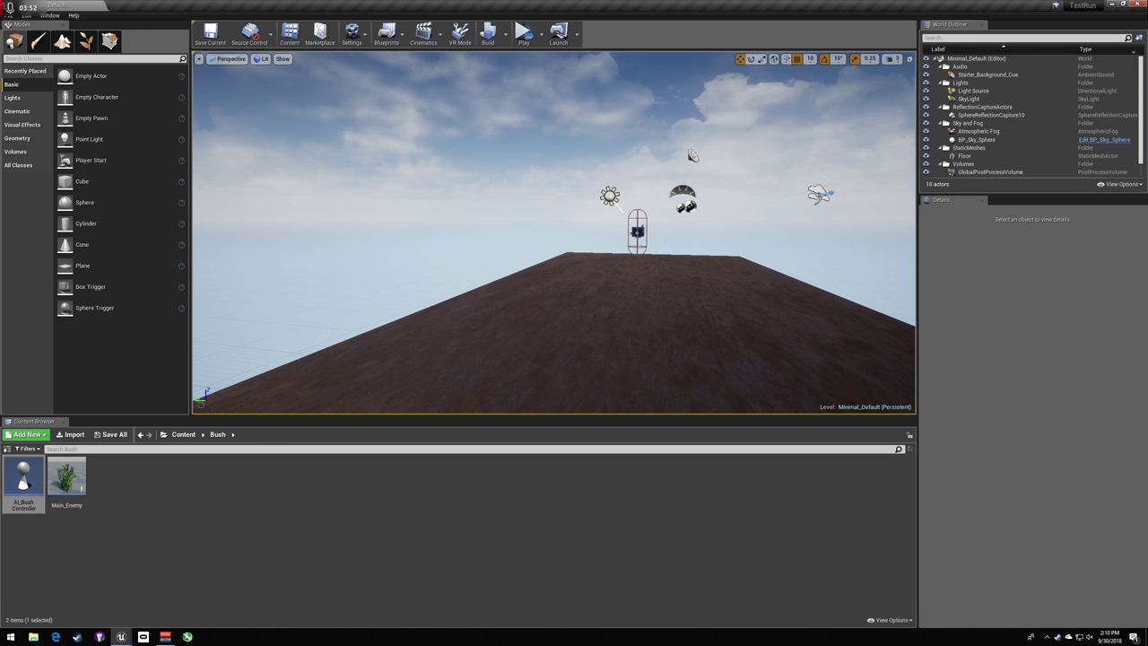
right_click_drag(628, 234, 862, 235)
key("d")
key("w")
key("w")
key("a")
right_click_drag(816, 111, 748, 145)
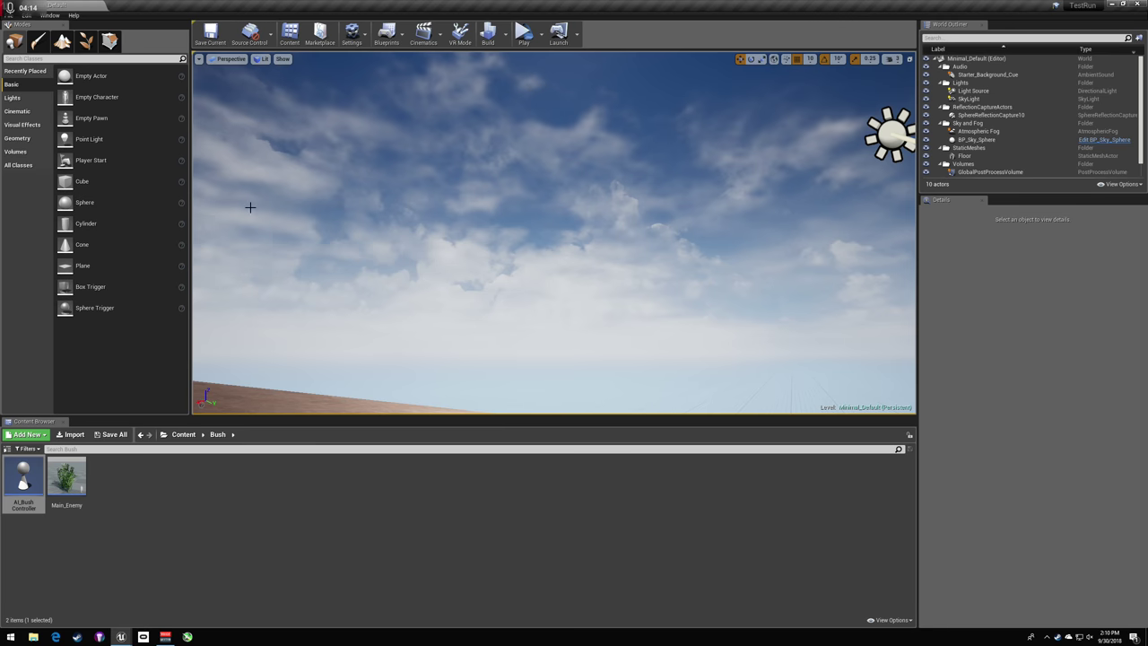
right_click_drag(248, 205, 258, 212)
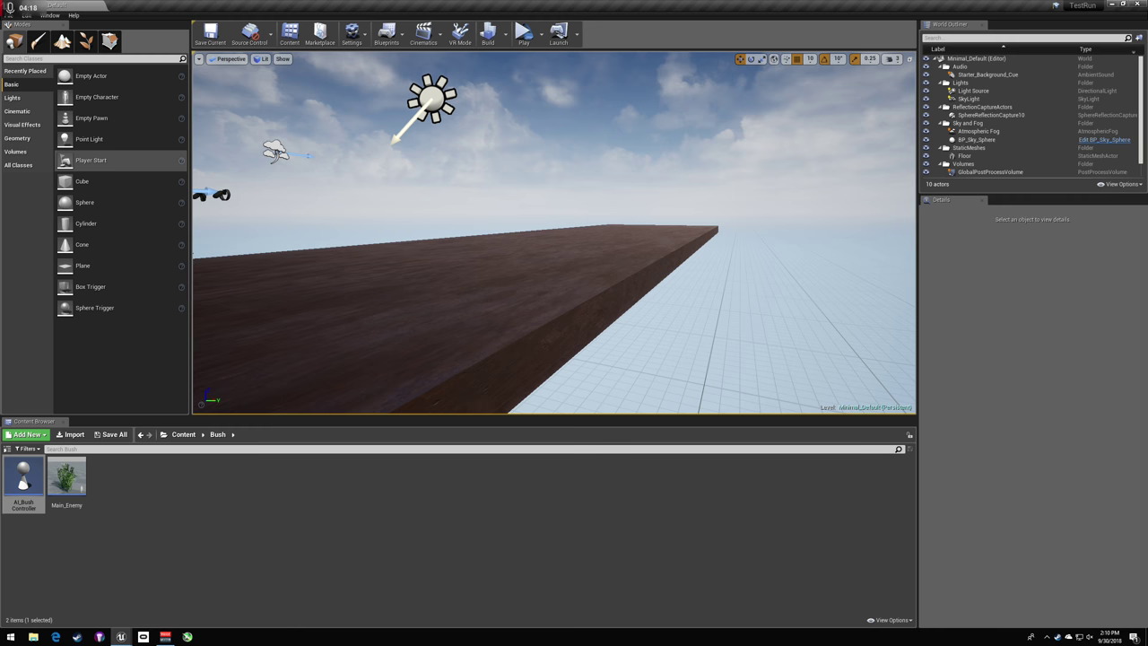
right_click_drag(401, 71, 412, 95)
- Add an On Target Perception Updated event for the AIPerception component to the AI_BushController event graph
double_click(23, 480)
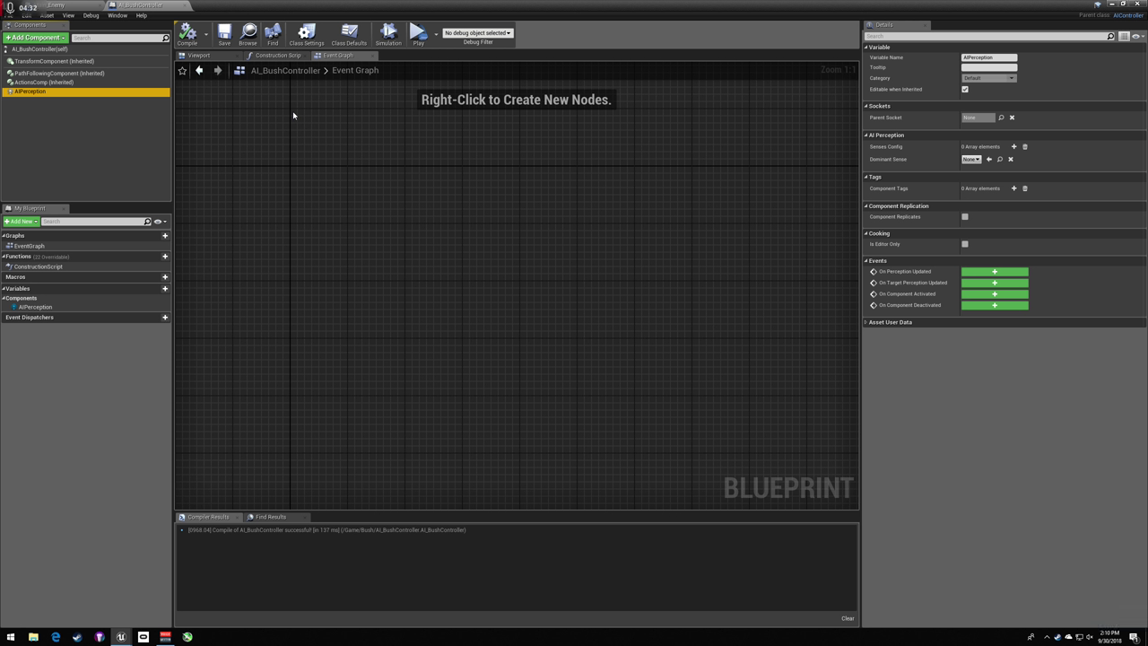
left_click(58, 39)
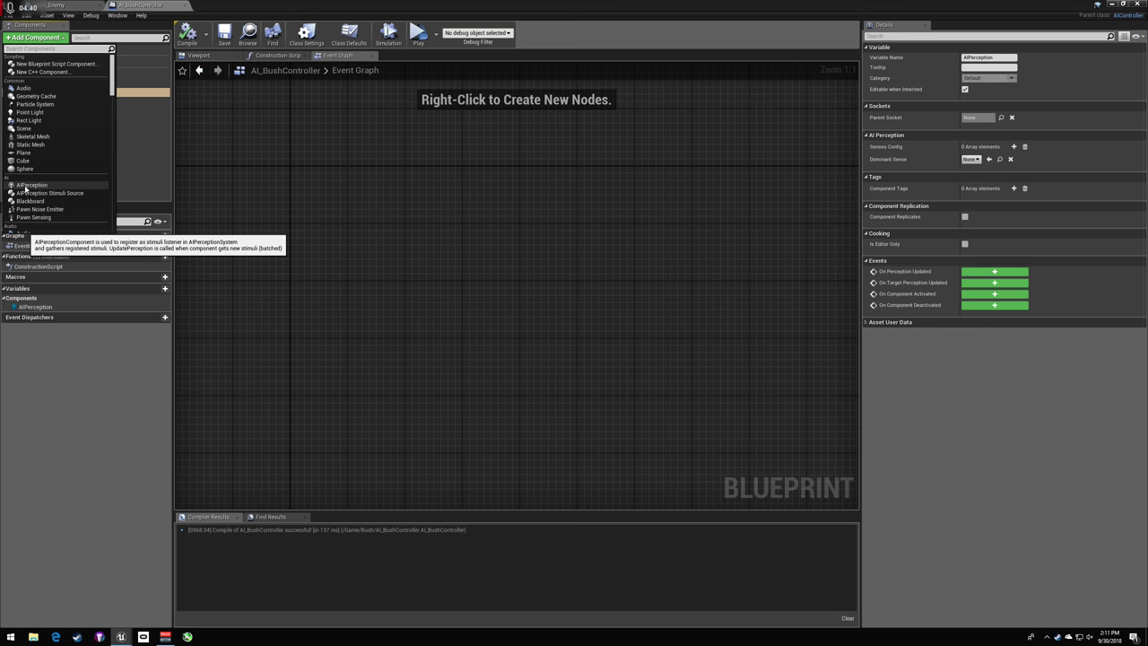
left_click(763, 297)
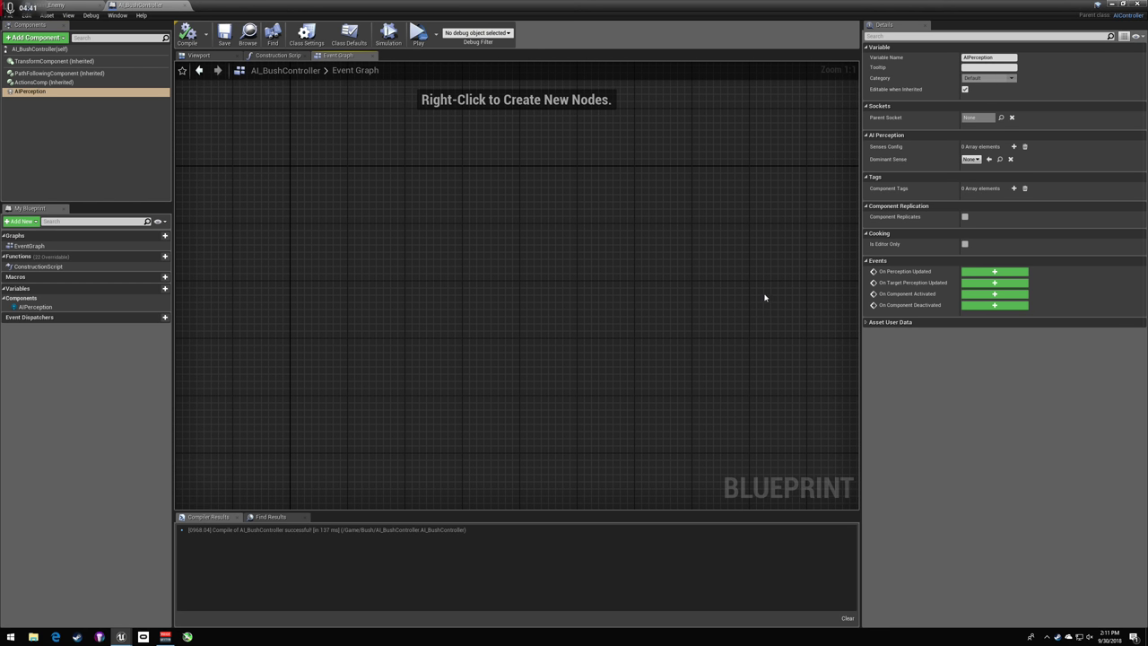
left_click(990, 283)
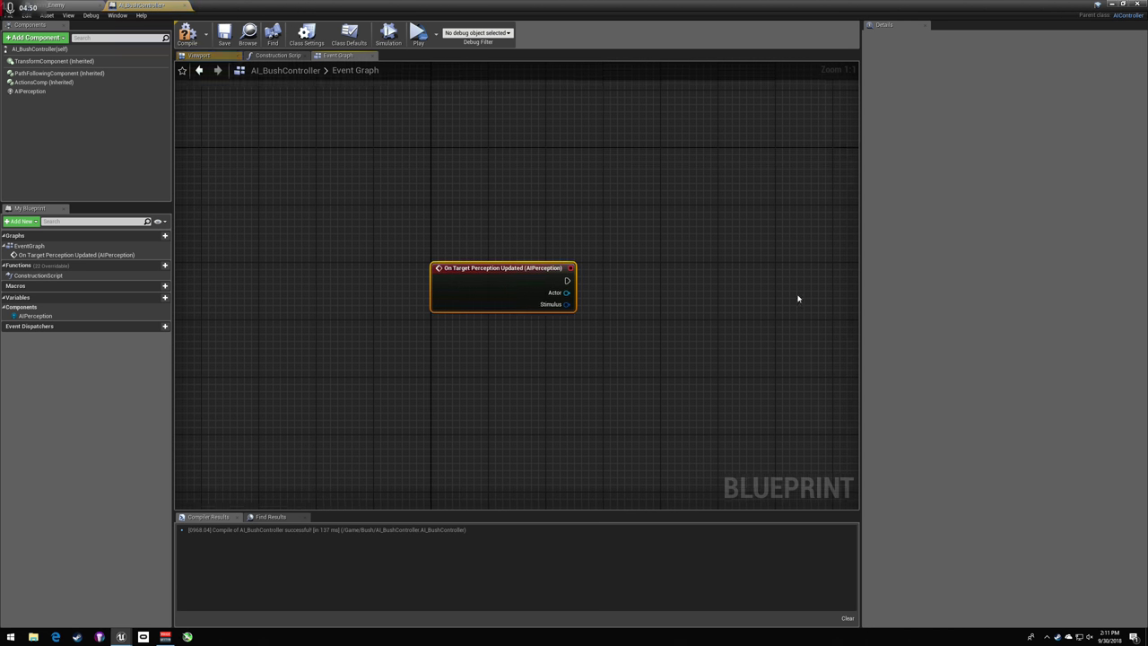
left_click(531, 248)
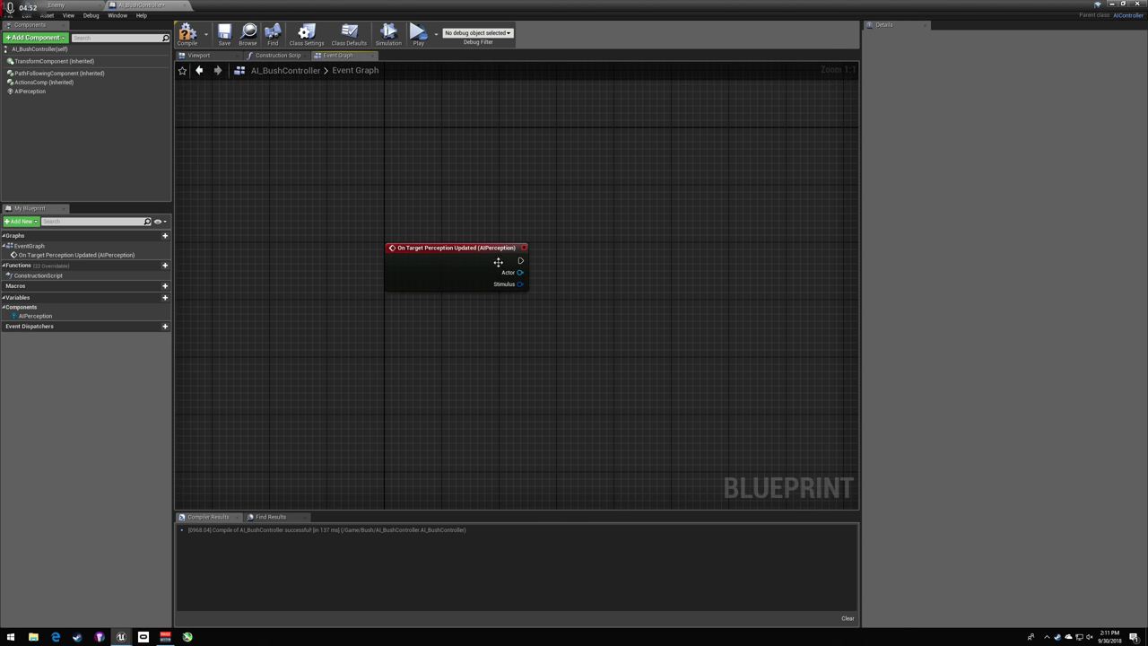
left_click_drag(520, 260, 525, 287)
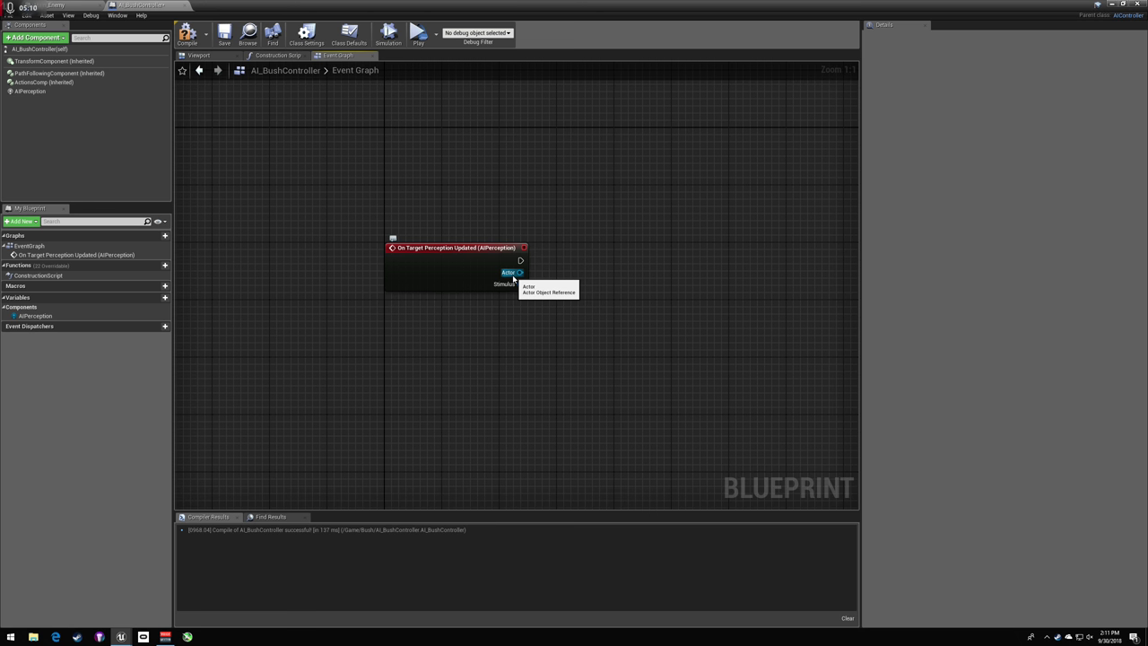
left_click(474, 283)
left_click(533, 269)
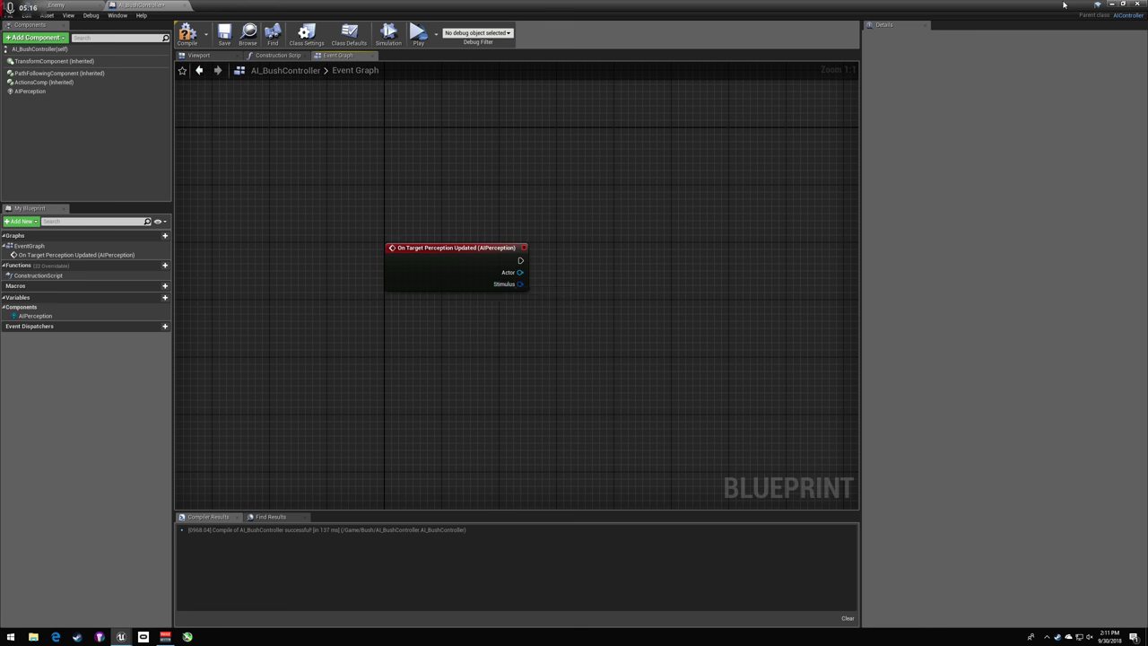
left_click_drag(519, 272, 547, 292)
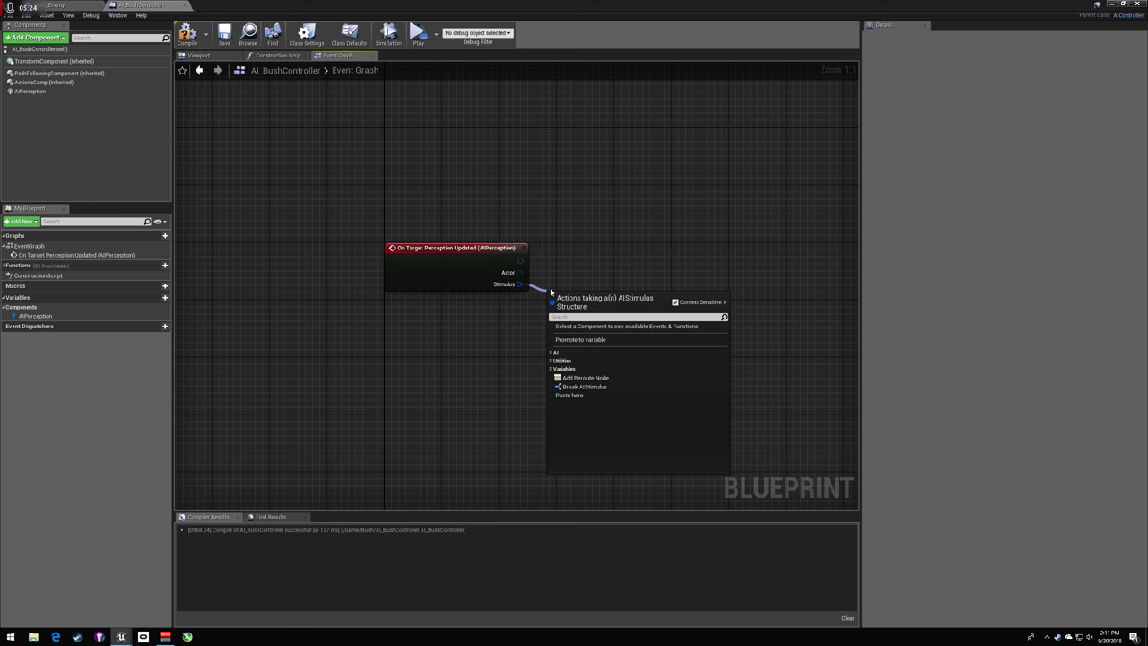
left_click(544, 287)
- Add a Break AIStimulus node to the event's Stimulus output and expand it to show all its pins
left_click_drag(519, 283, 613, 303)
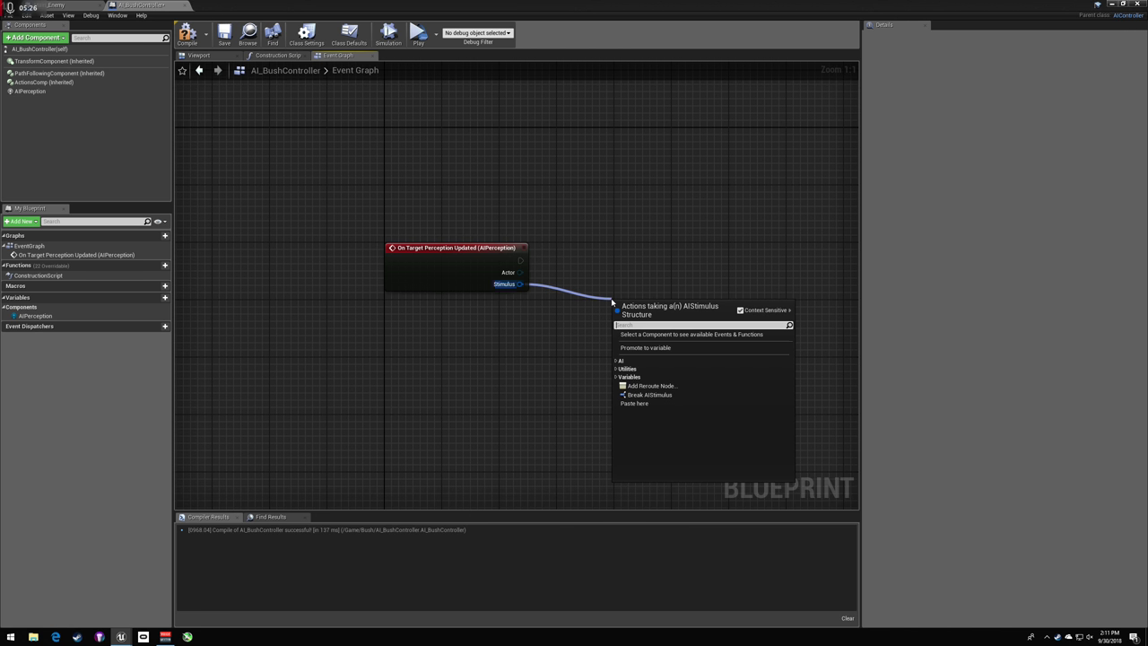
type("break")
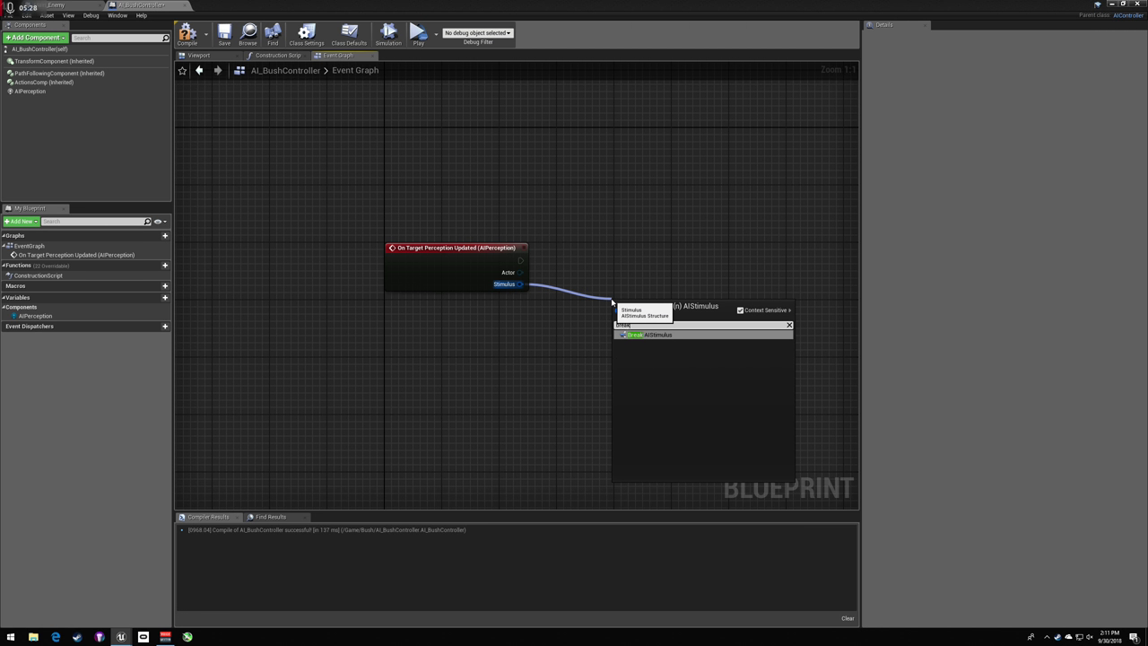
key("Return")
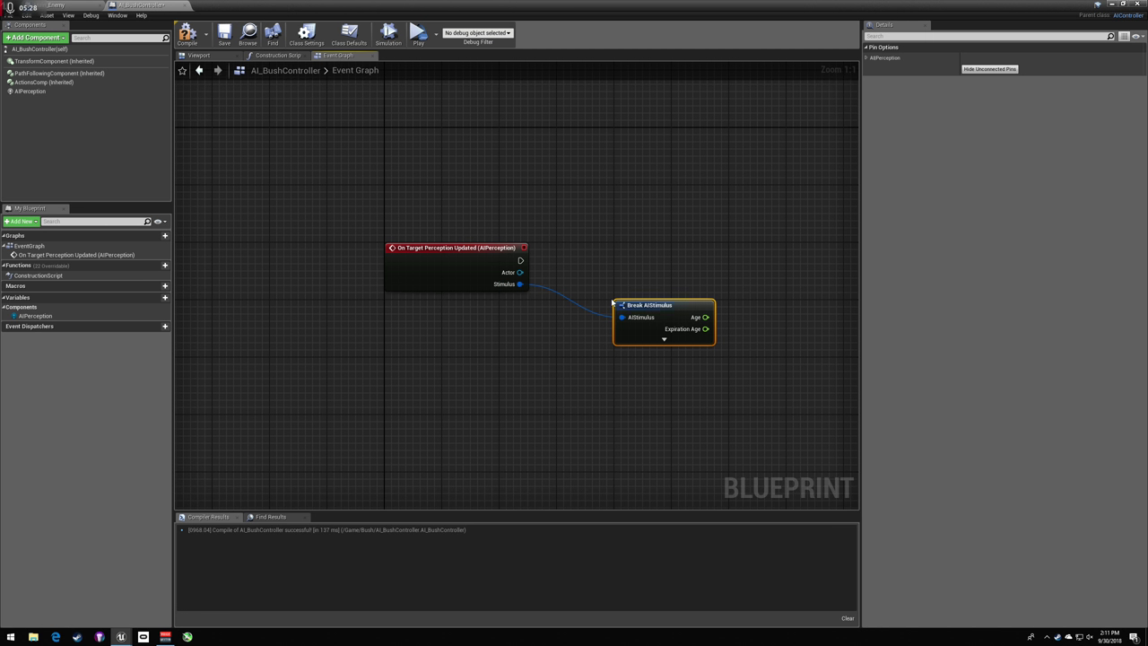
left_click(653, 339)
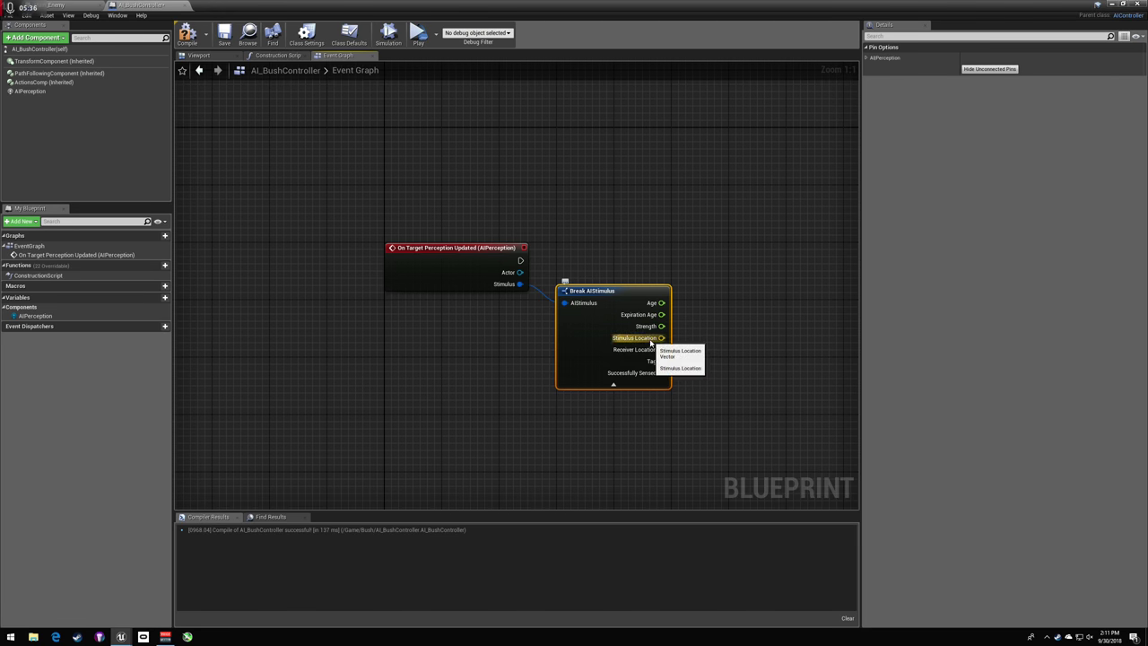
right_click_drag(728, 301, 643, 315)
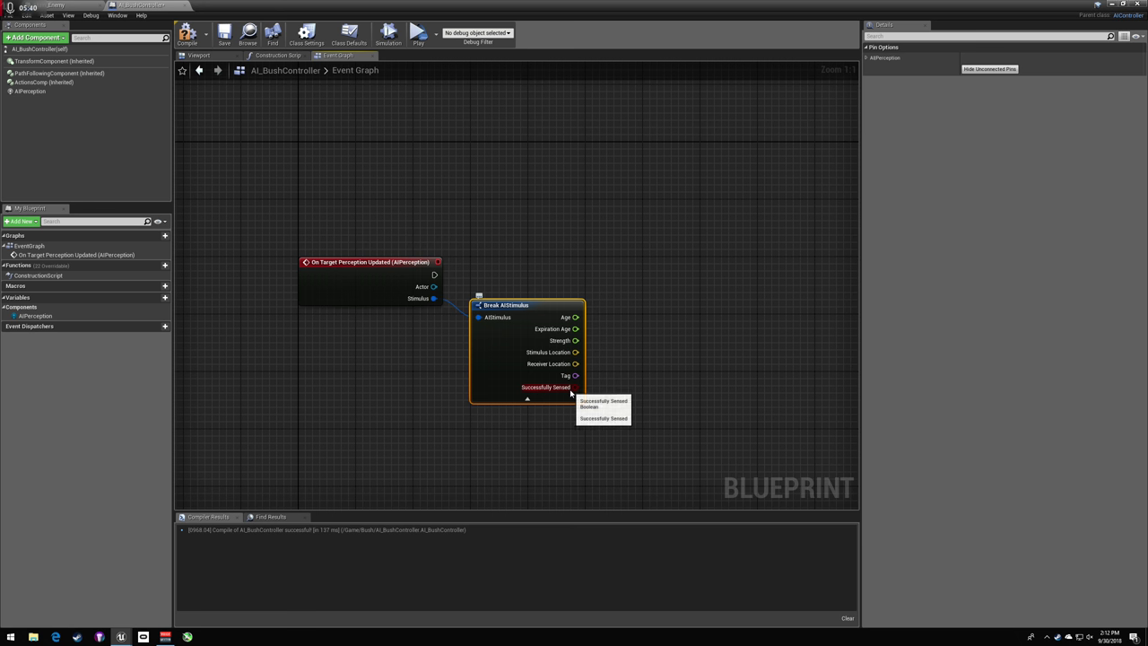
left_click(589, 319)
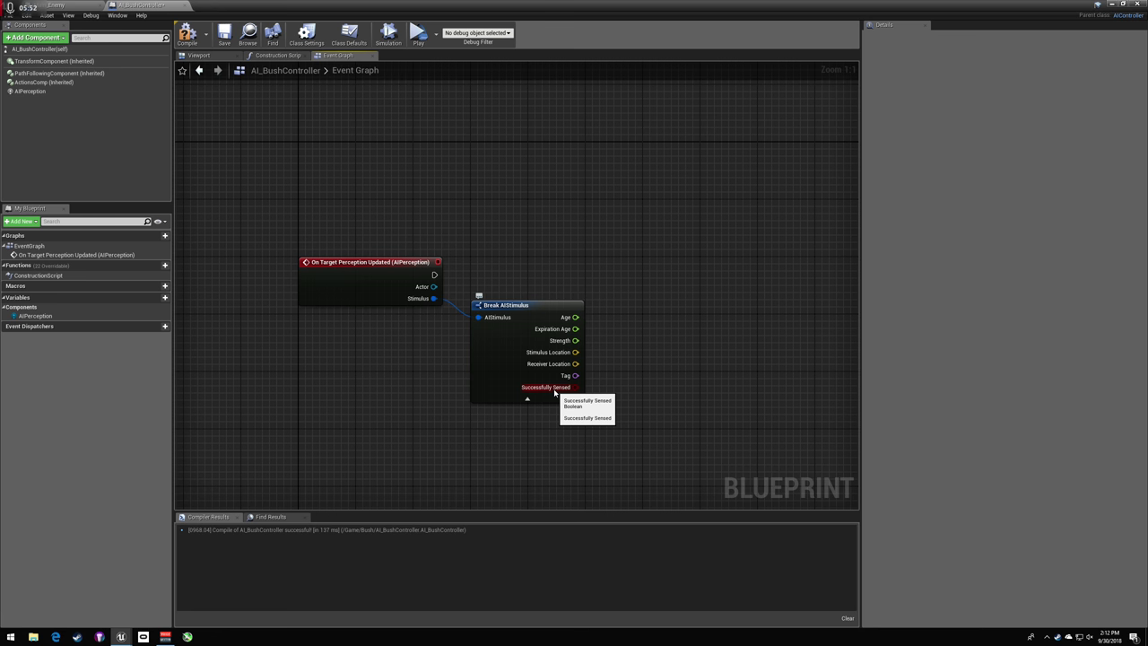
- Add a Branch node executed by the perception event, with Successfully Sensed as its condition
left_click_drag(555, 392, 765, 289)
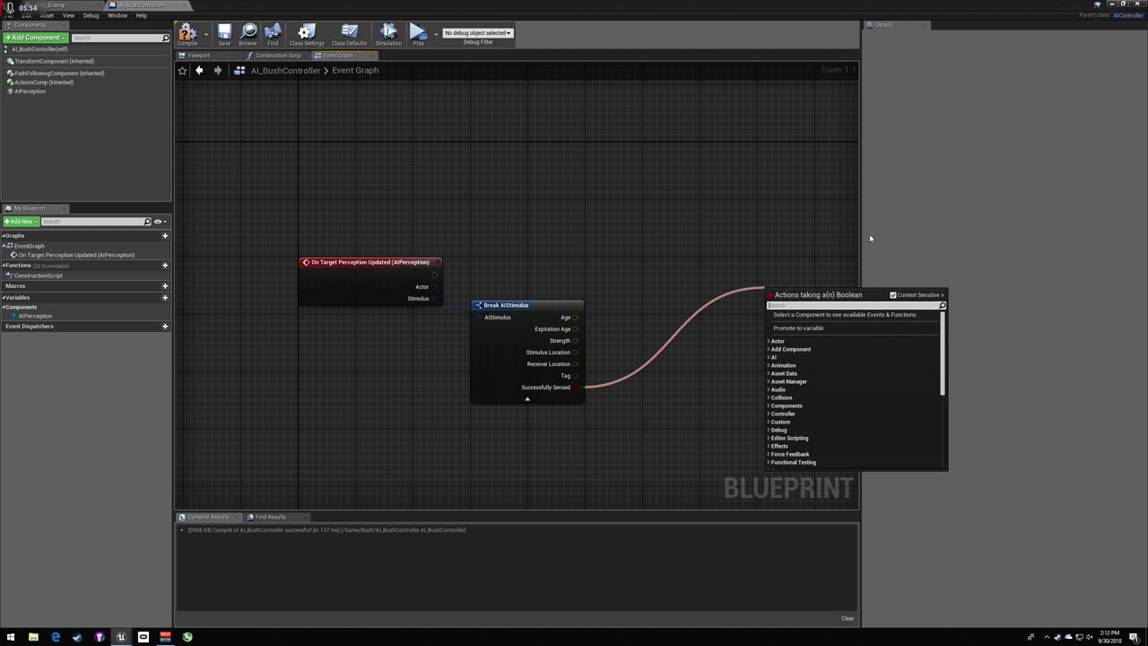
left_click(597, 277)
left_click_drag(435, 274, 576, 387)
type("branch")
key("Return")
- Add a Cast To TestRun_Character node to the Branch's True output and place it right beside the Branch
right_click_drag(789, 250, 658, 242)
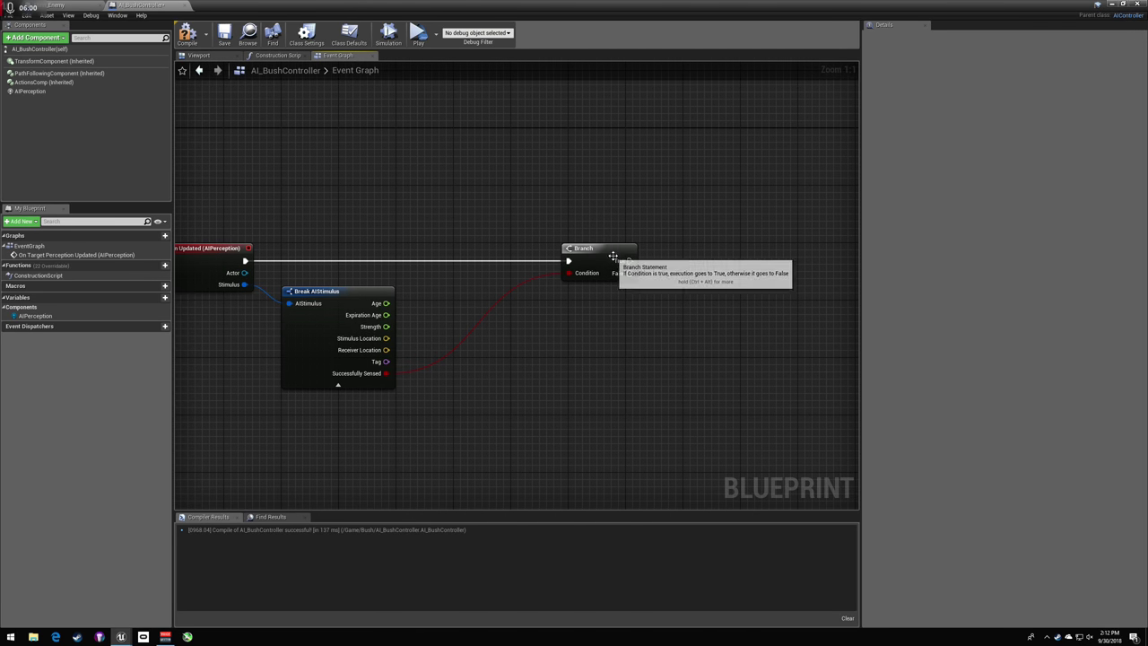
left_click_drag(630, 260, 717, 262)
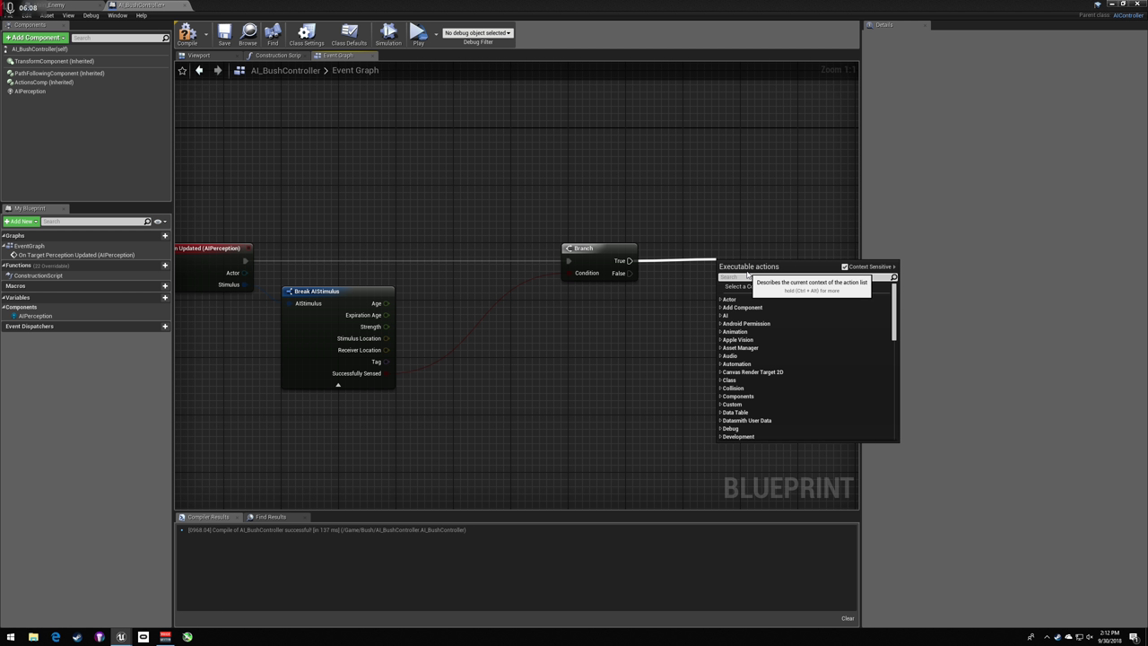
type("cast t")
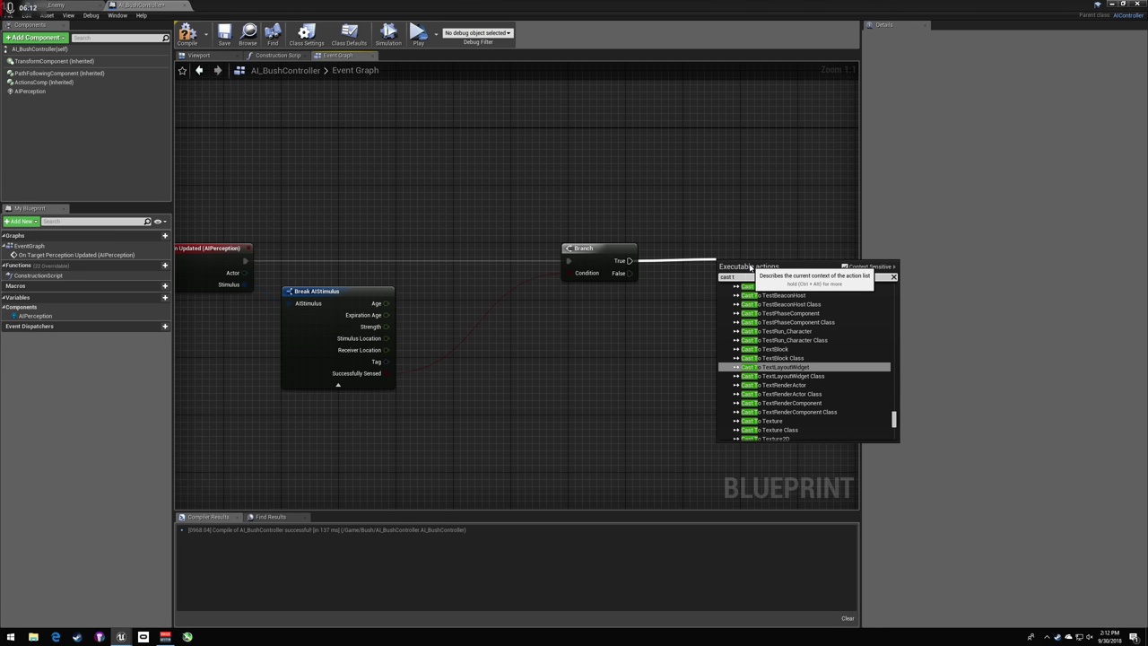
type("o")
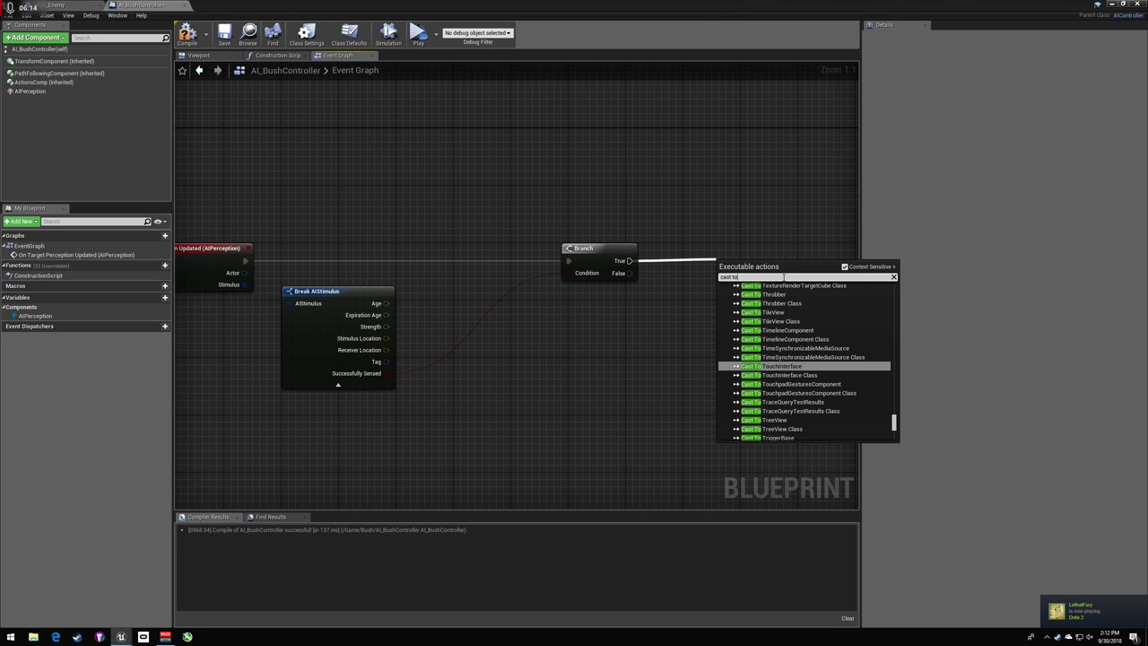
scroll(846, 392, "down", 10)
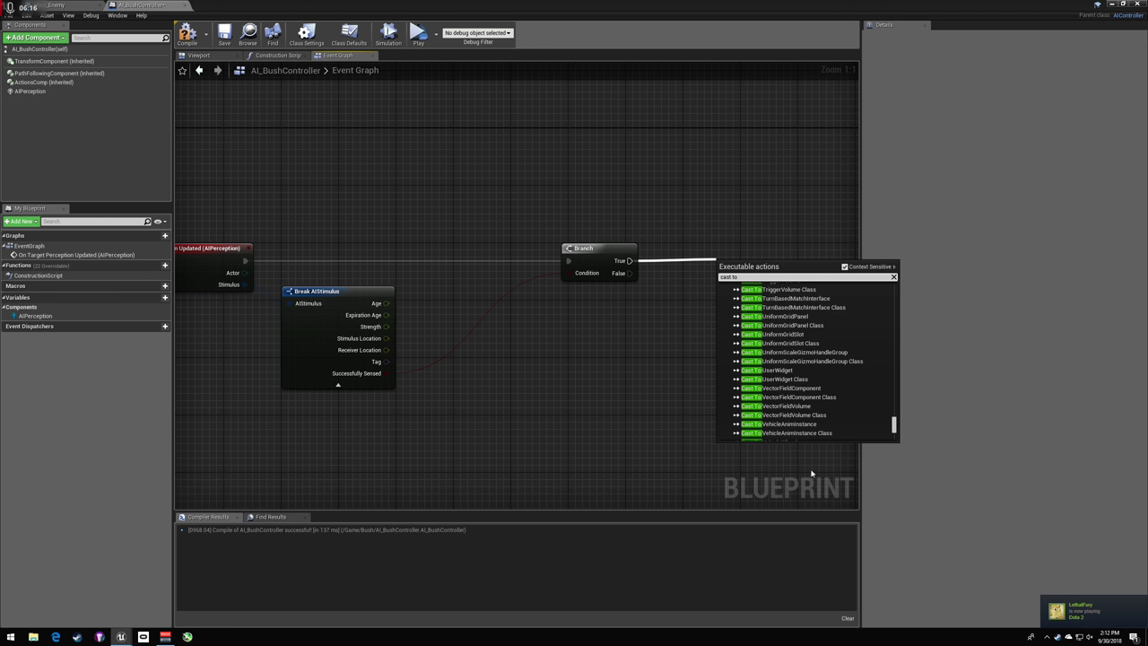
type("t")
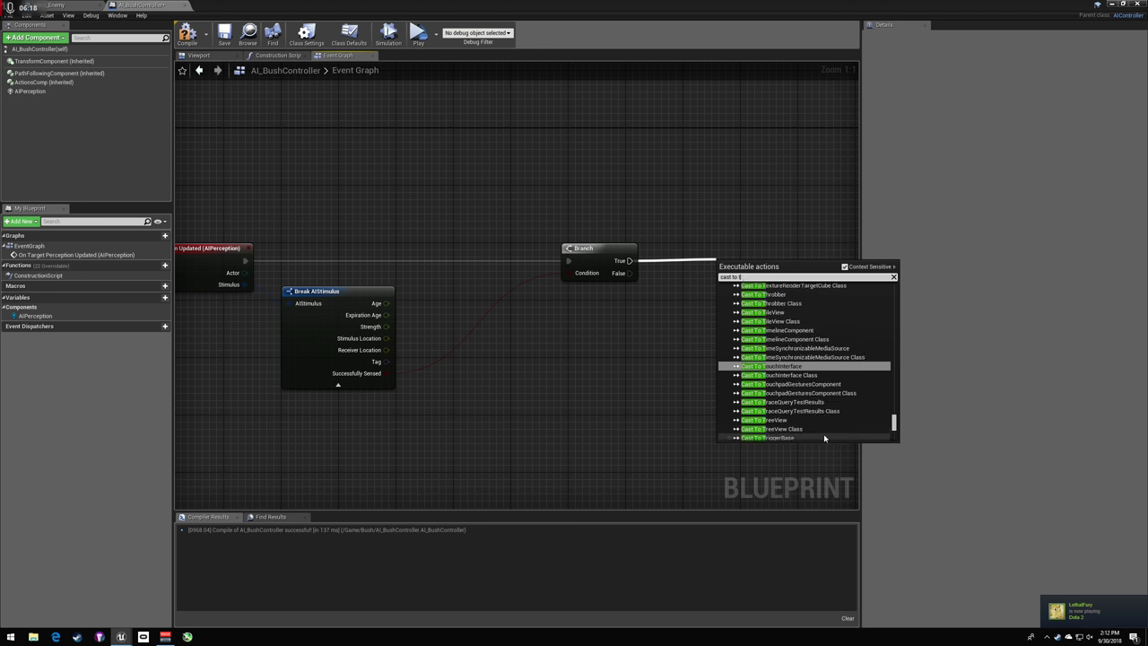
type("estrun")
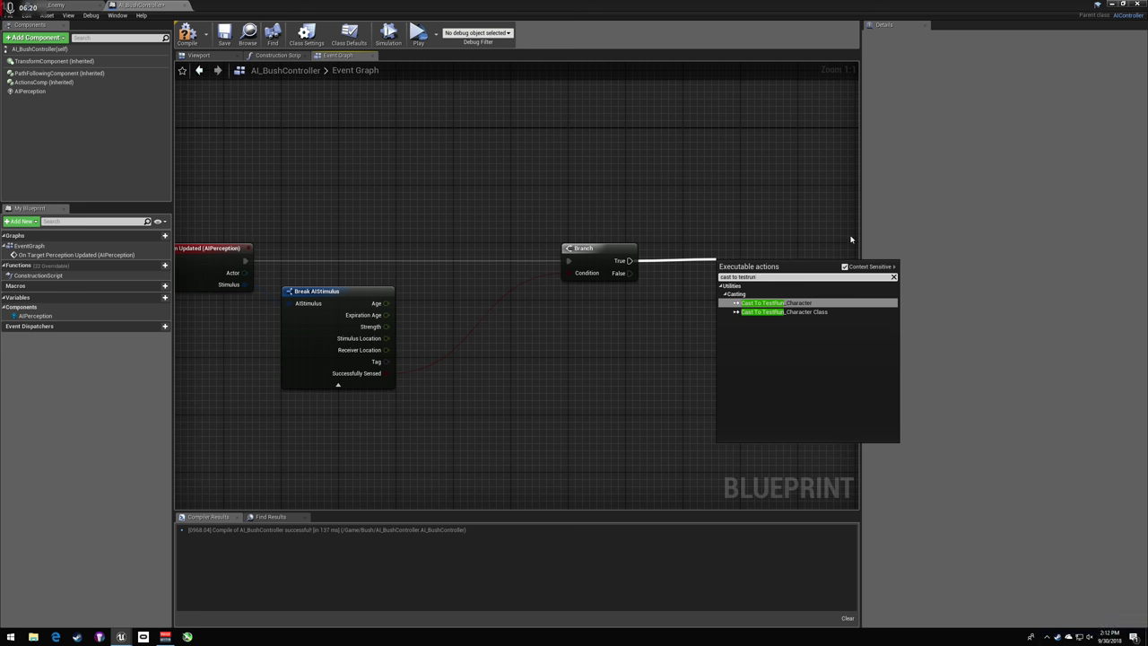
key("Return")
left_click_drag(763, 262, 691, 248)
- Connect the perception event's Actor output to the cast node's Object input and compile the blueprint
right_click_drag(232, 277, 373, 265)
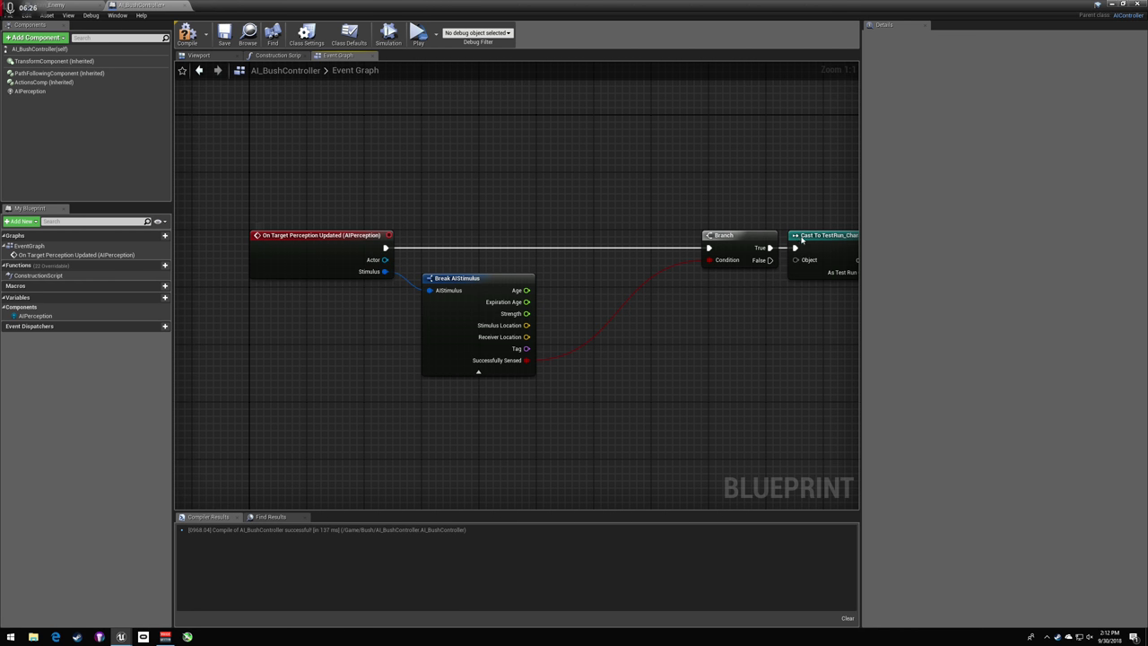
right_click_drag(804, 243, 746, 226)
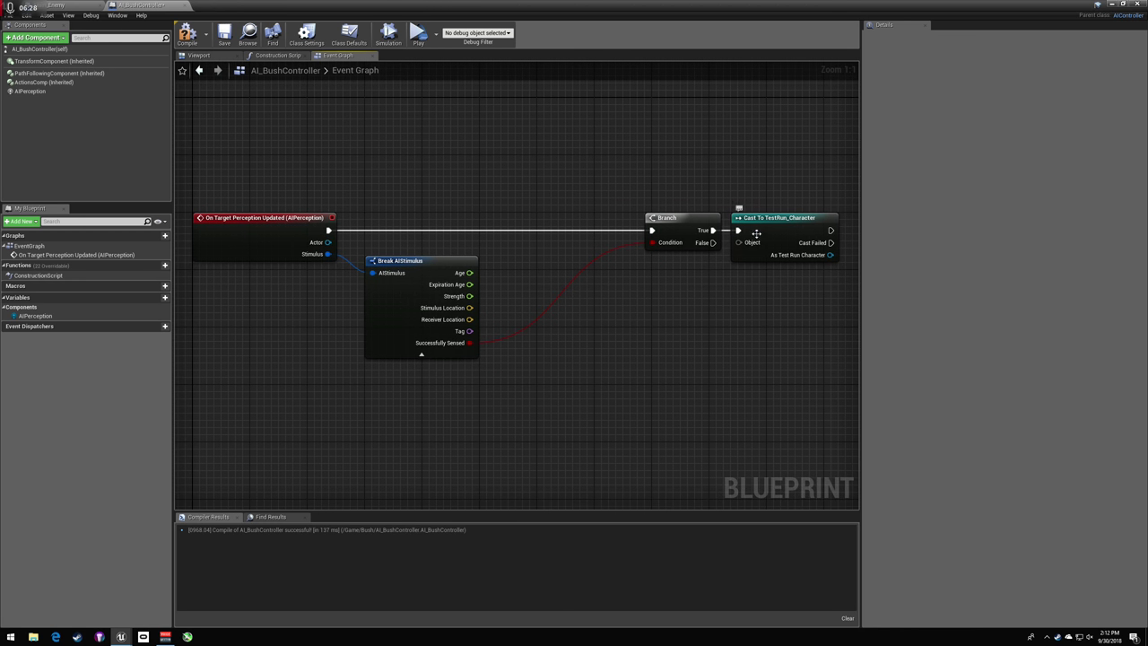
left_click_drag(328, 243, 762, 247)
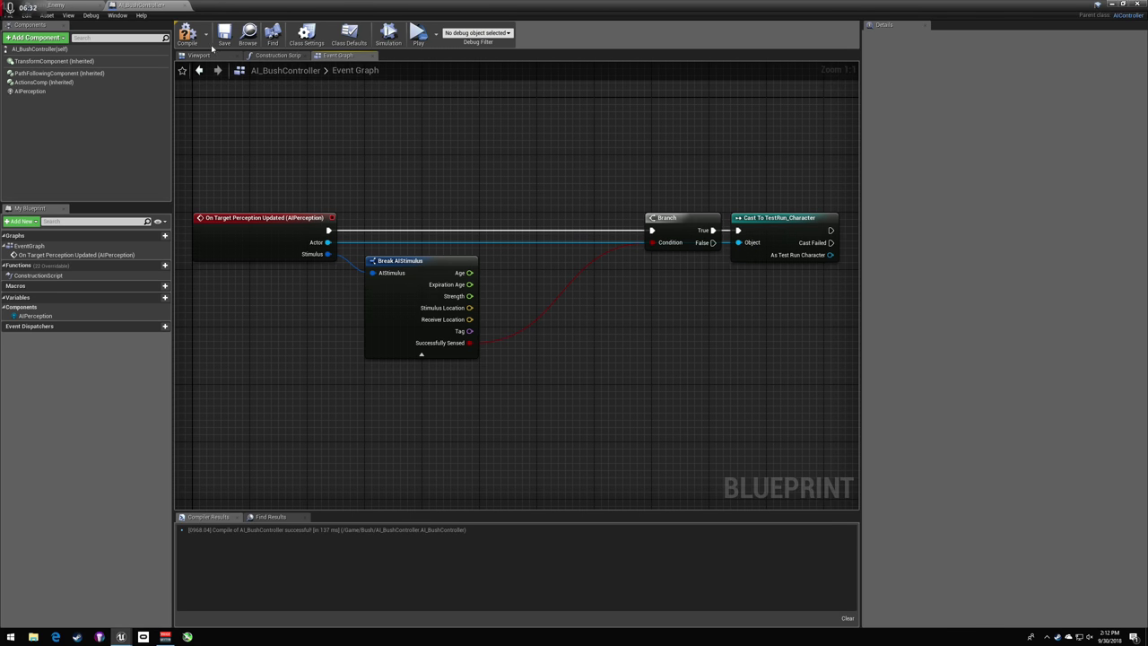
left_click(187, 34)
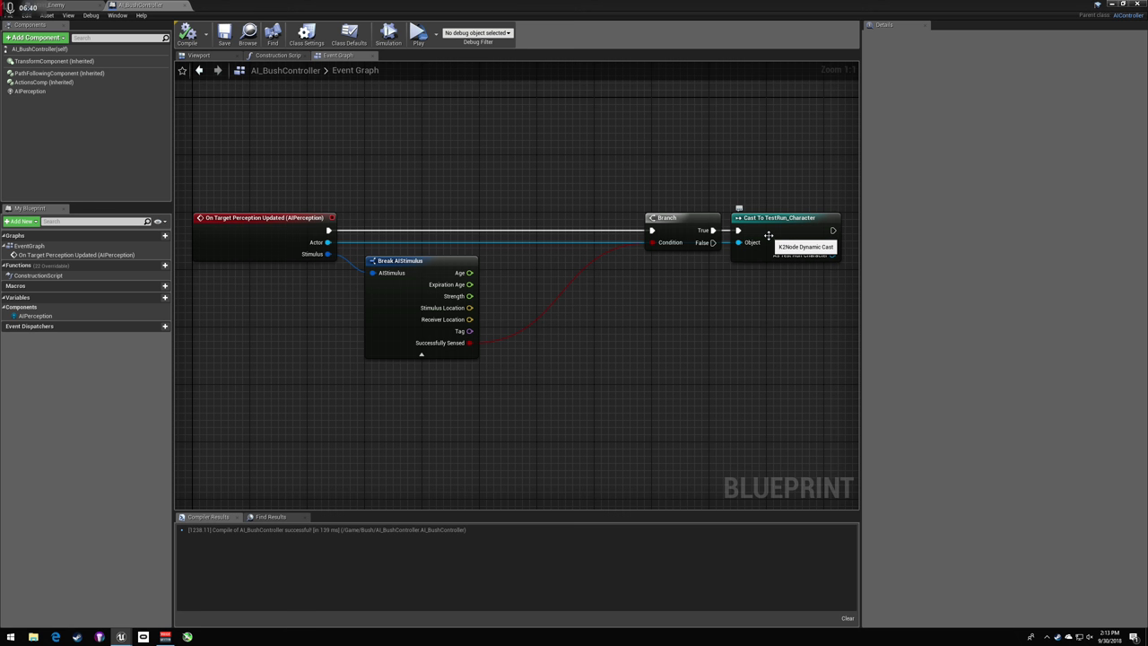
- Move the Branch and Cast To TestRun_Character nodes together closer to the perception event
left_click_drag(702, 199, 633, 237)
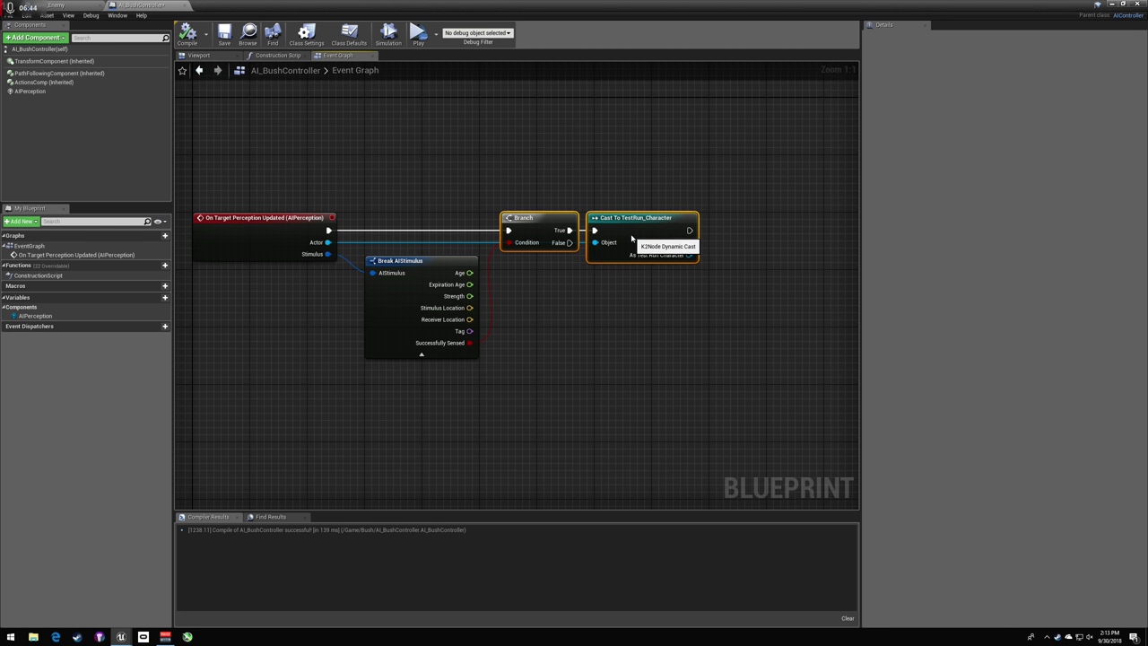
left_click(647, 184)
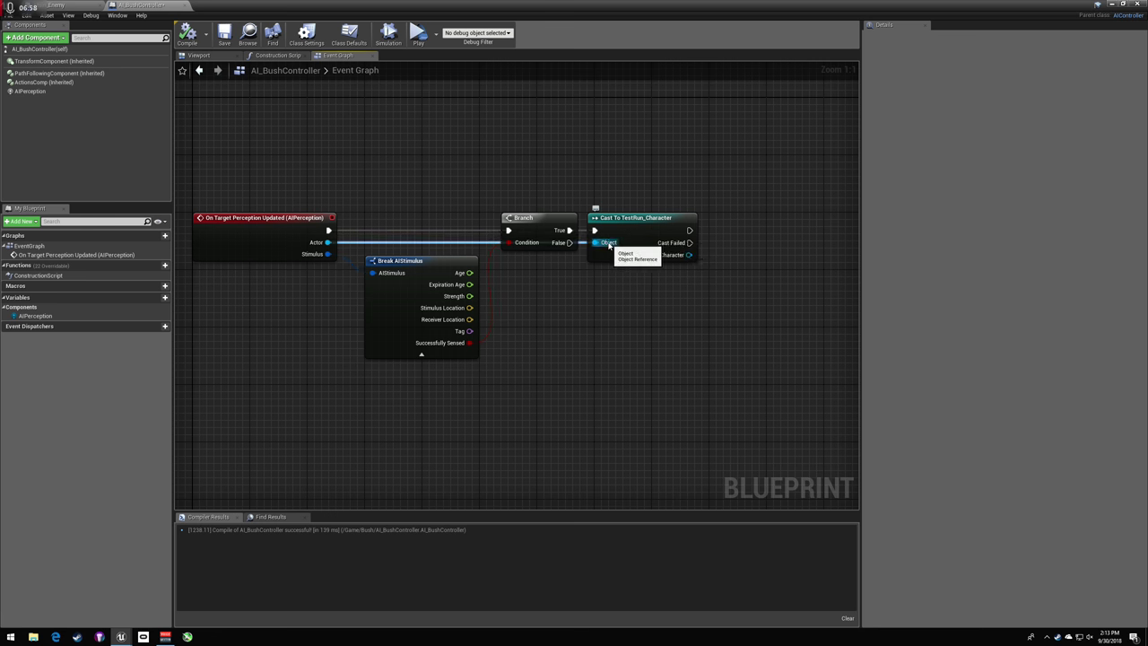
right_click_drag(725, 233, 646, 235)
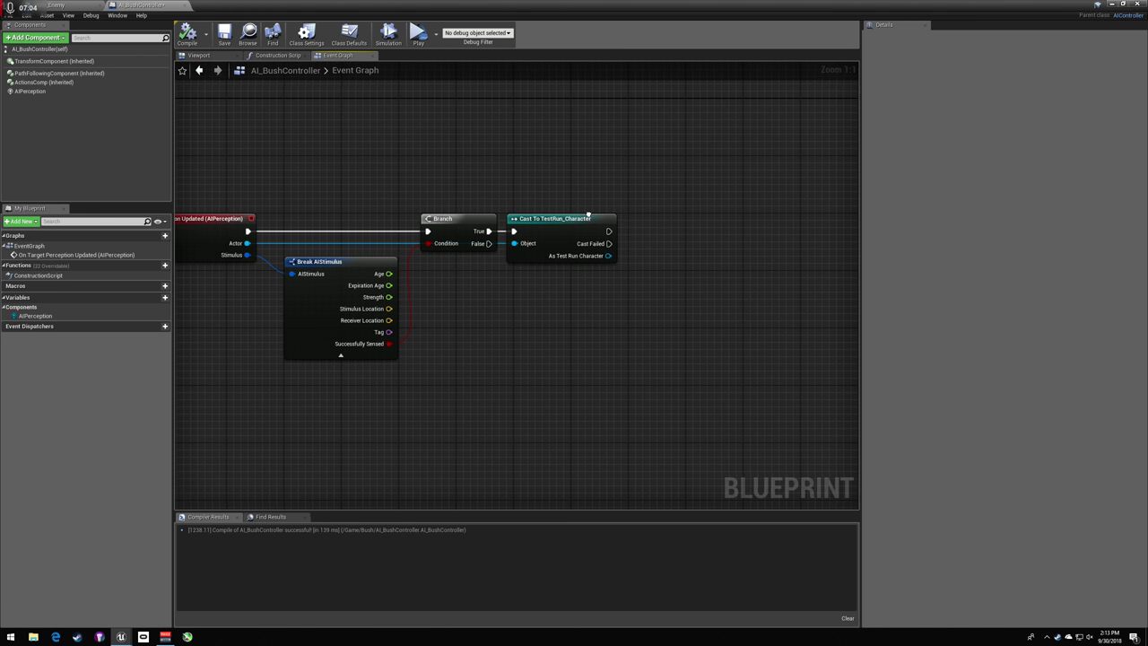
right_click_drag(610, 235, 581, 232)
left_click_drag(581, 232, 767, 225)
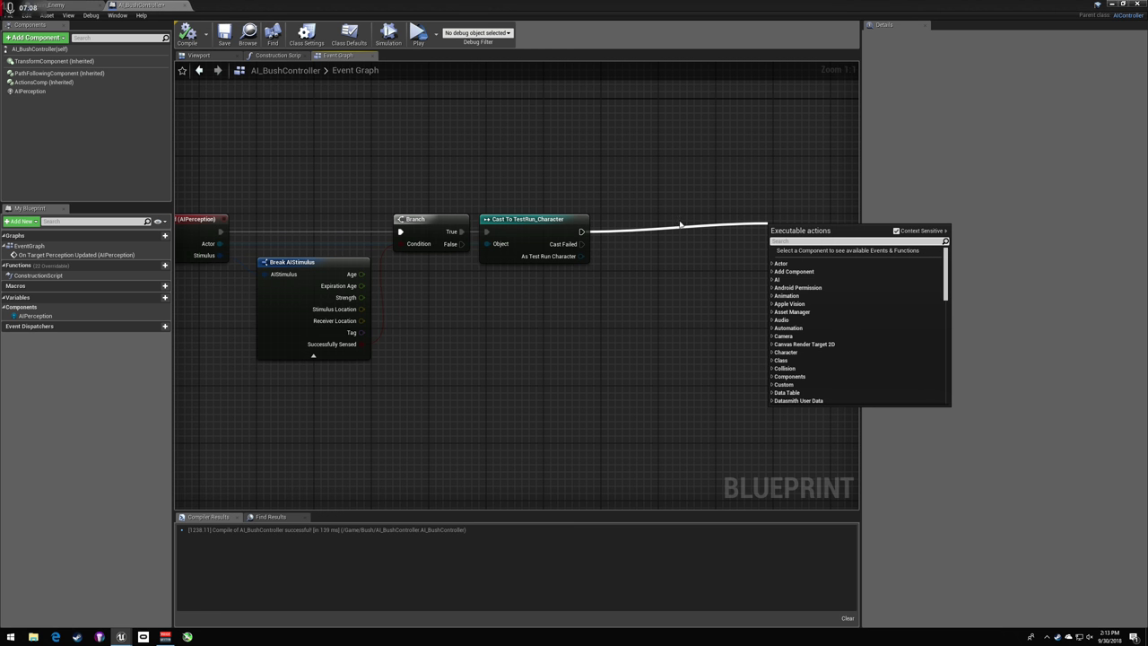
type("get actor location")
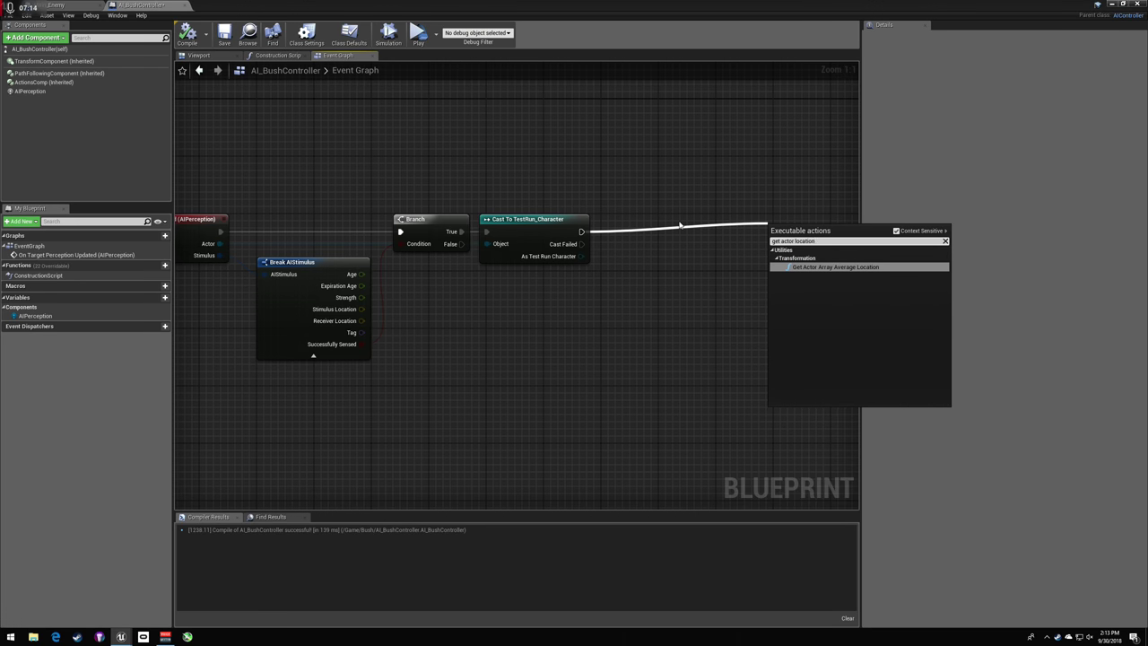
key("Escape")
- Add a GetActorLocation node targeting the cast's As Test Run Character output, and compile and save the blueprint
left_click_drag(581, 256, 631, 279)
type("get actor location")
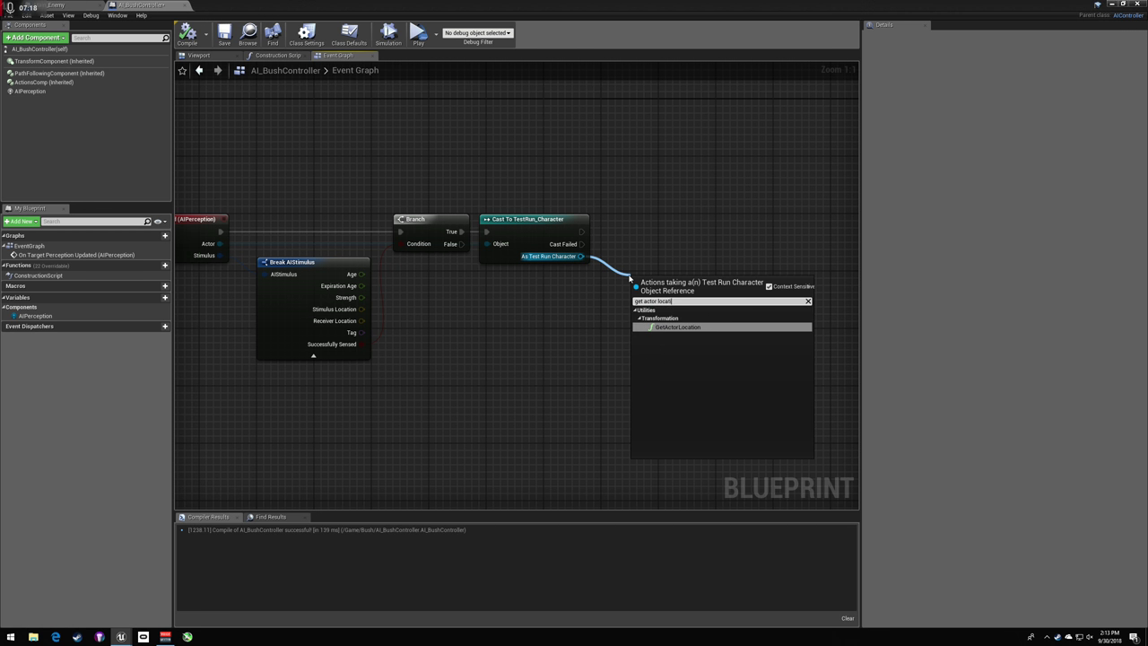
key("Return")
right_click_drag(677, 263, 567, 274)
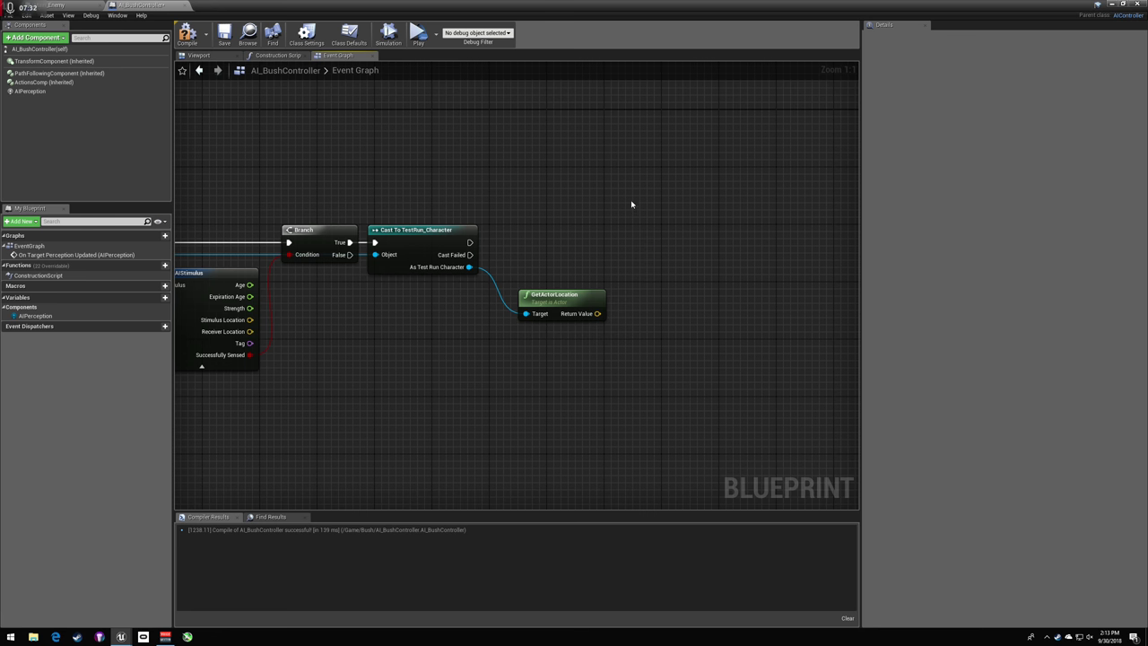
right_click_drag(282, 128, 422, 156)
left_click(188, 34)
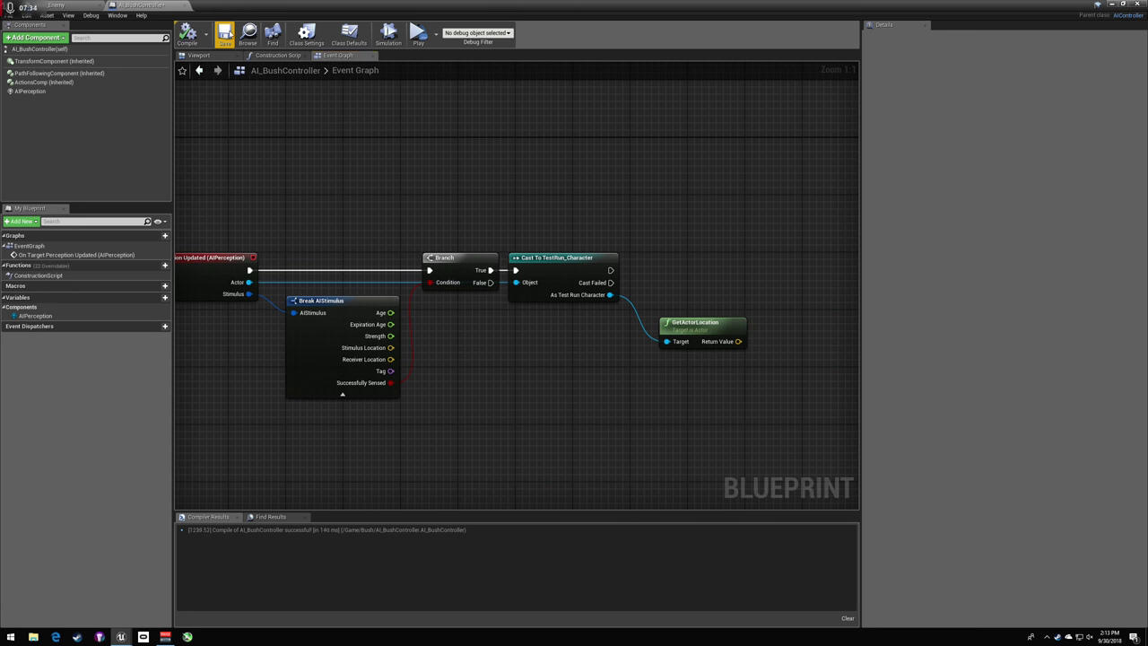
left_click(224, 35)
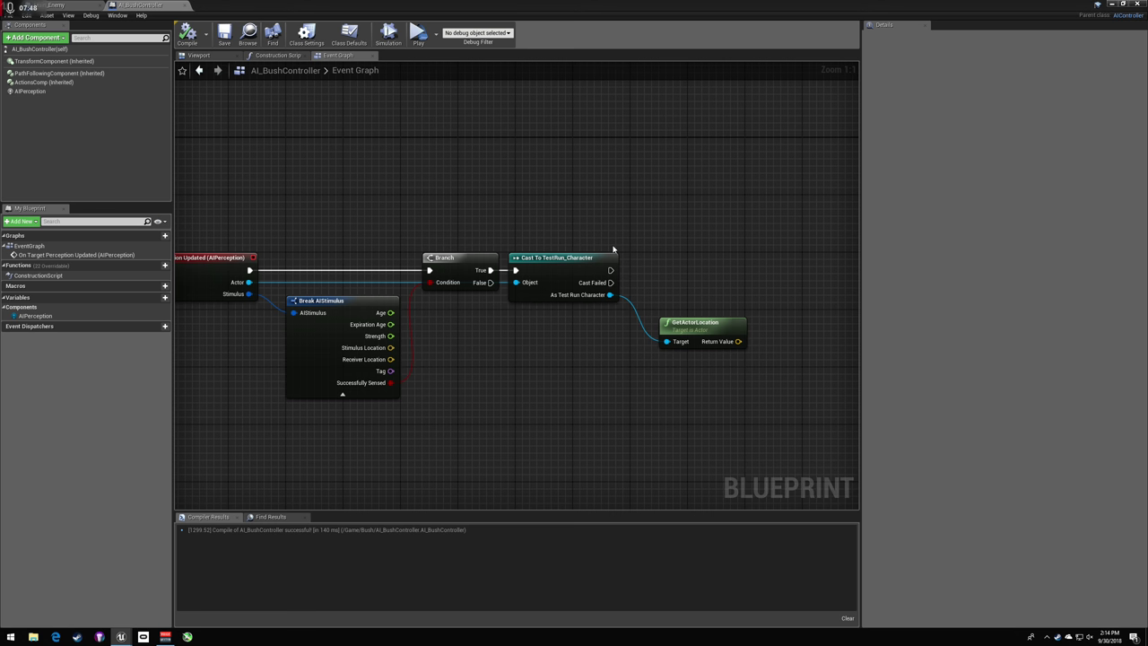
- Add a SetActorLocation node executed by the successful output of the Cast To TestRun_Character node
left_click_drag(611, 269, 828, 281)
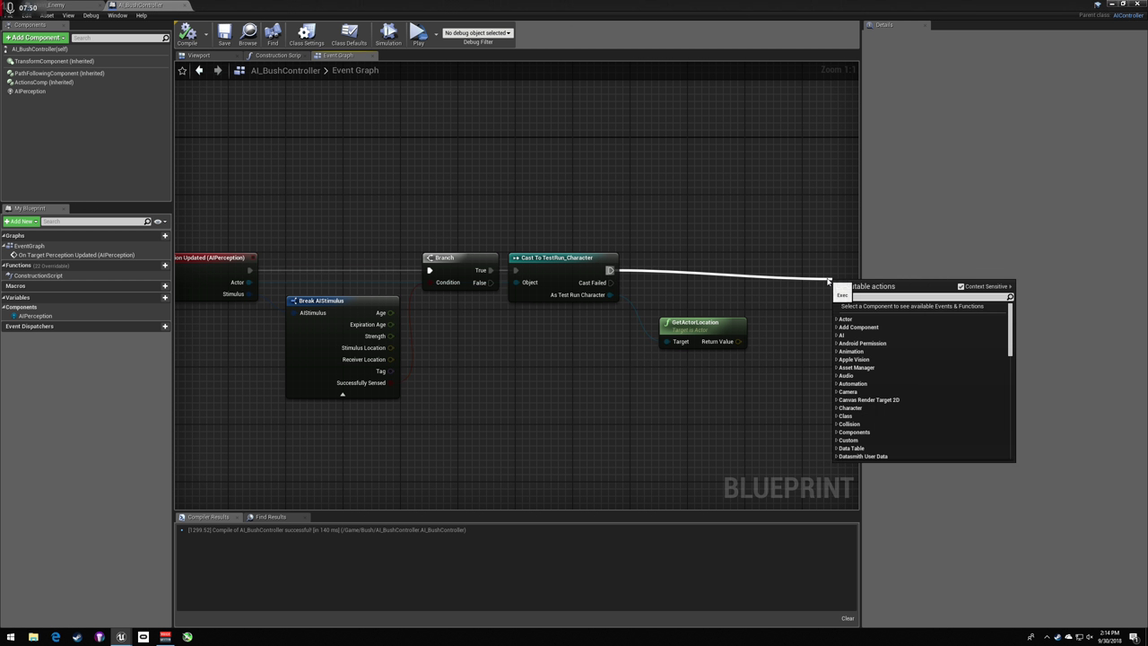
type("set")
scroll(854, 317, "down", 5)
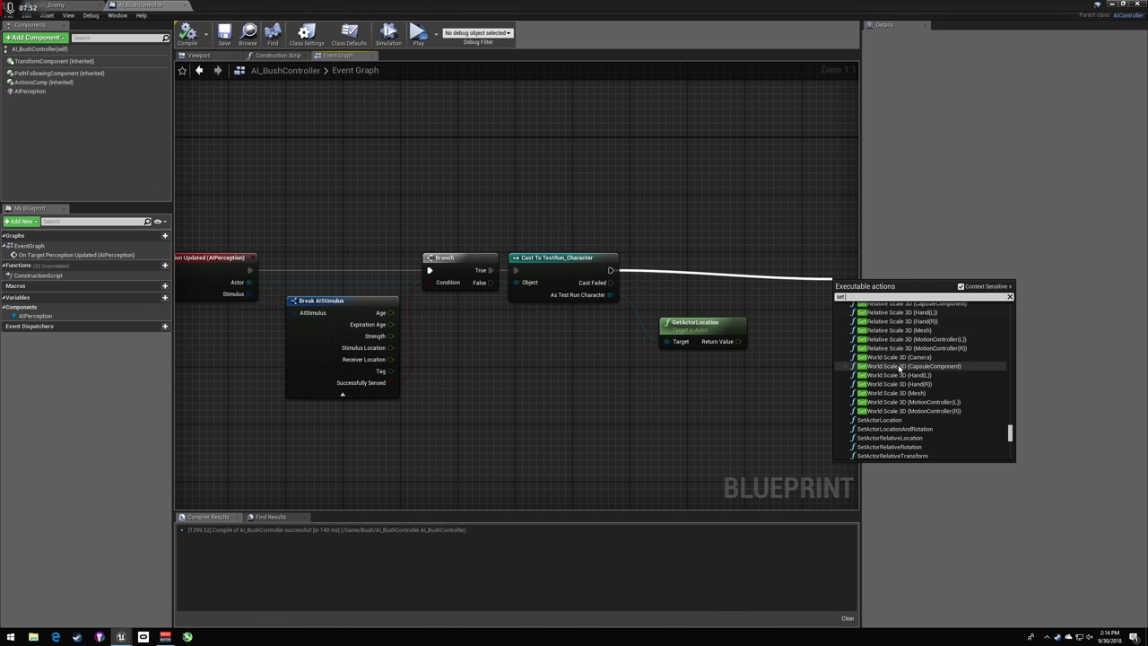
type("actor l")
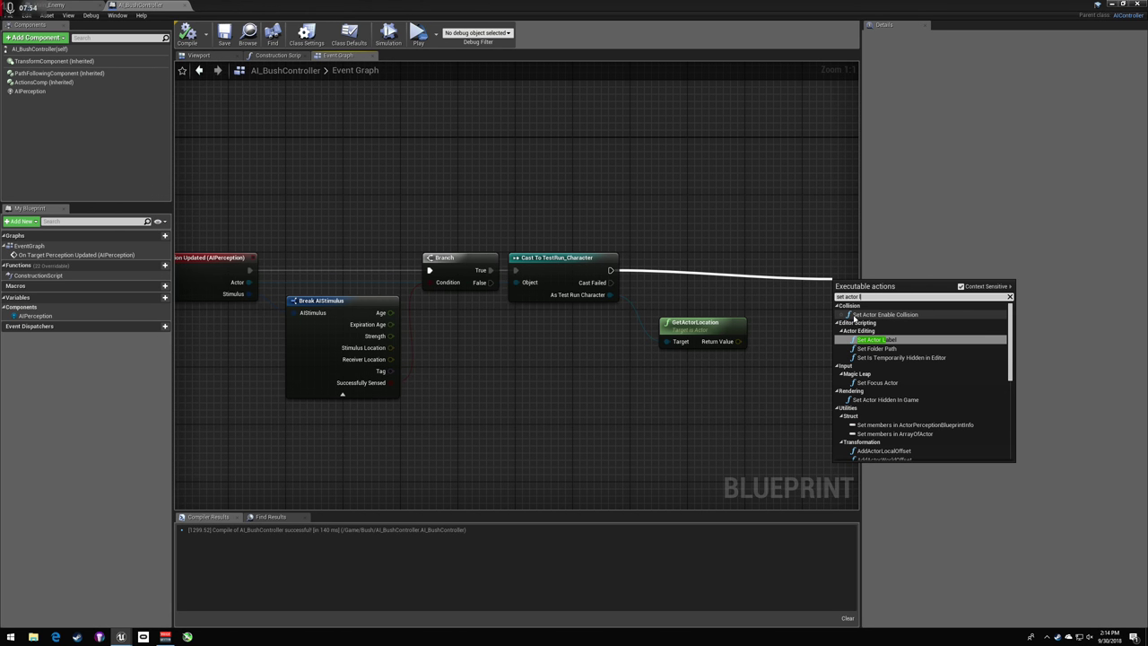
type("ocation")
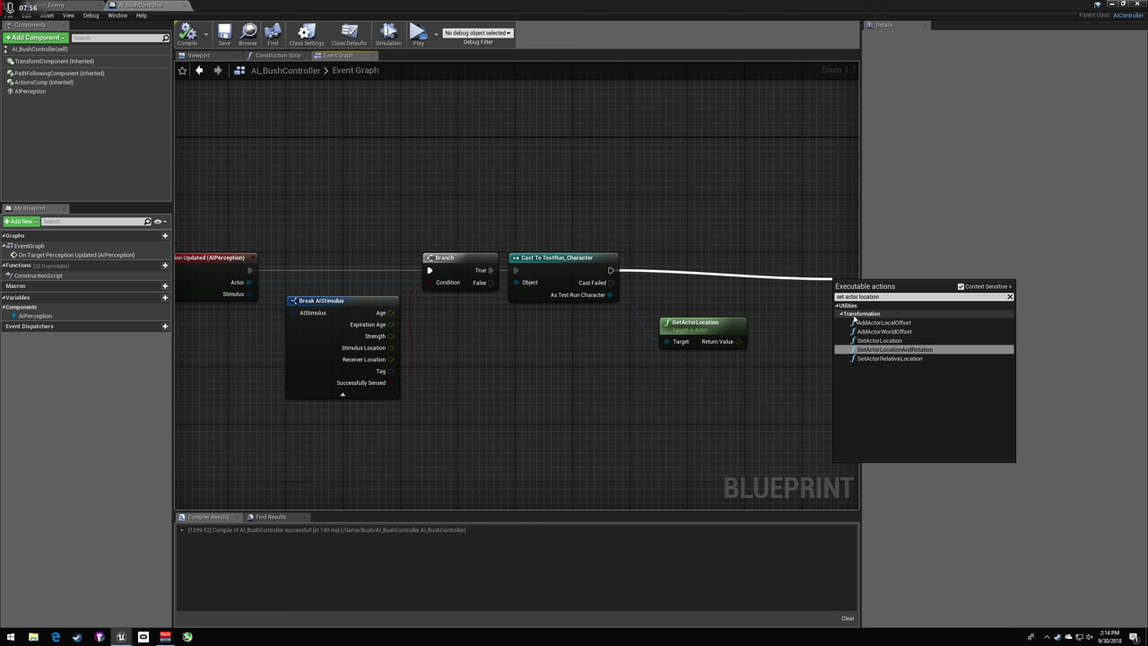
left_click(879, 340)
right_click_drag(695, 246, 557, 203)
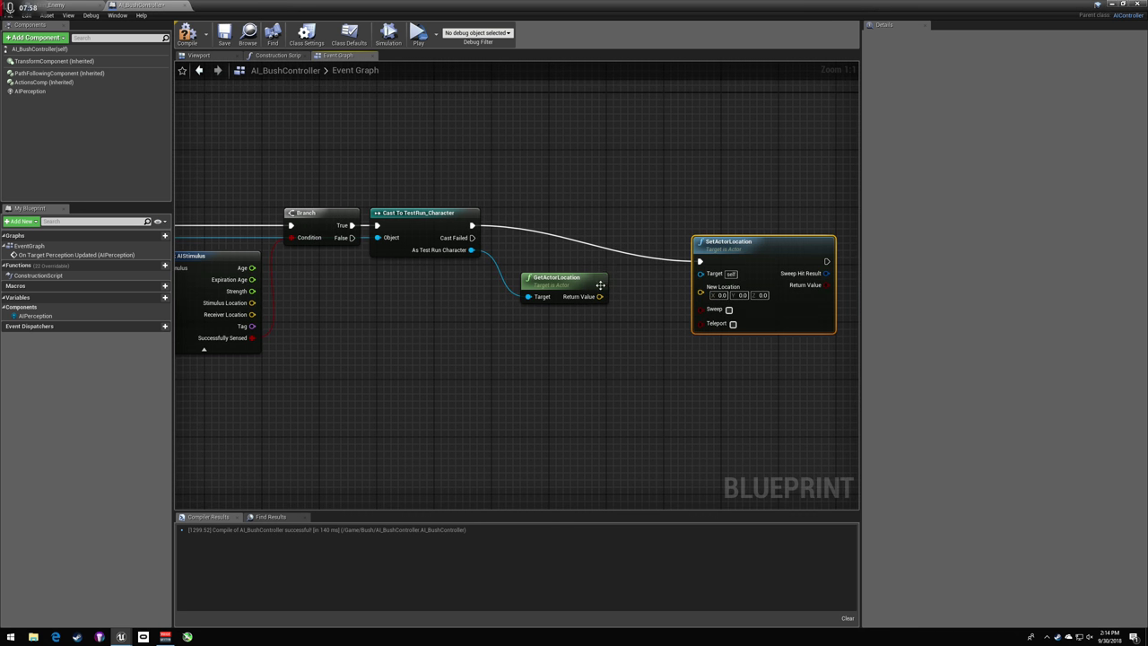
- Connect GetActorLocation's Return Value to SetActorLocation's New Location and line the SetActorLocation node up with the cast node
left_click_drag(600, 296, 701, 293)
left_click_drag(731, 242, 740, 207)
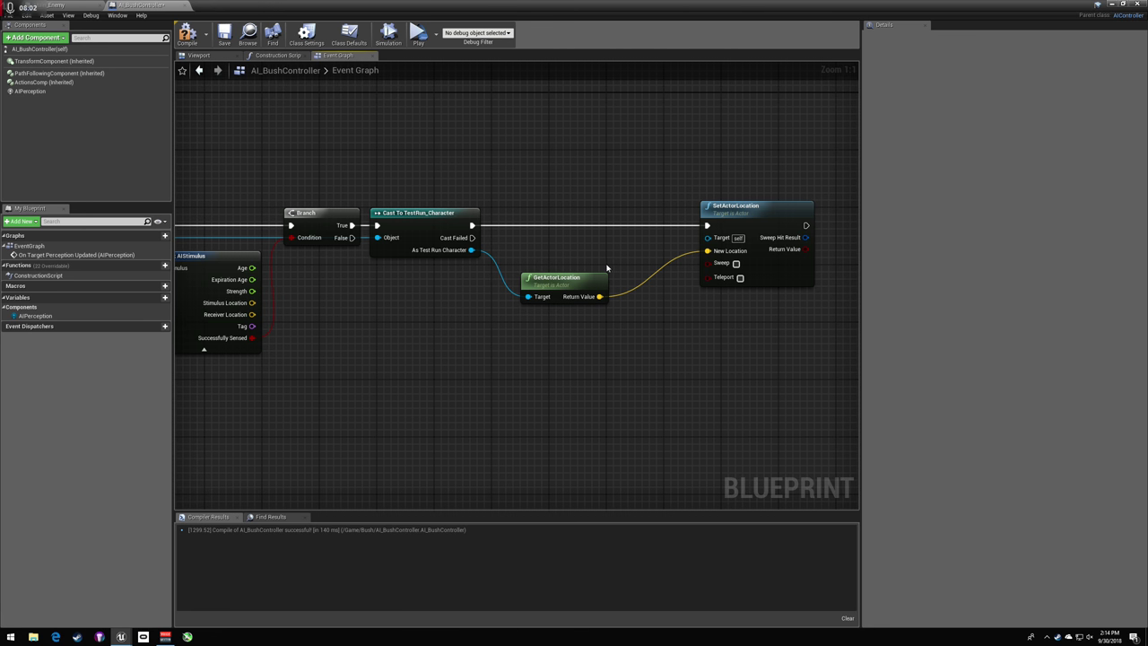
right_click_drag(607, 268, 509, 271)
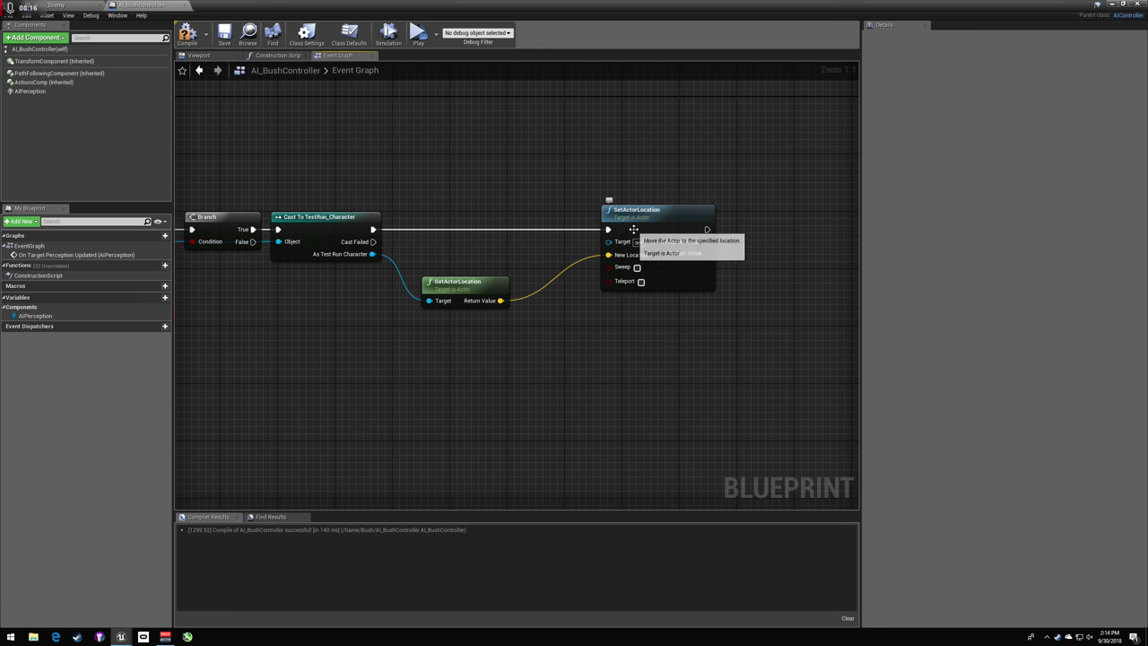
left_click_drag(614, 241, 543, 242)
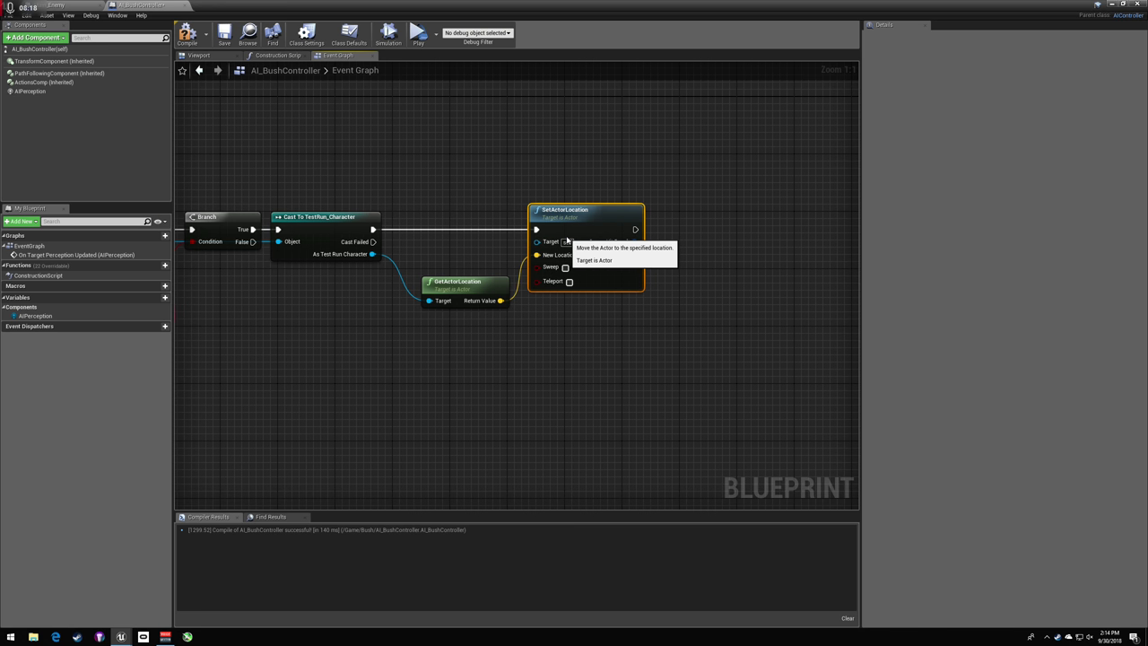
- Move the GetActorLocation and SetActorLocation nodes together closer to the cast node and compile the blueprint
left_click_drag(478, 204, 589, 295)
left_click_drag(601, 230, 571, 228)
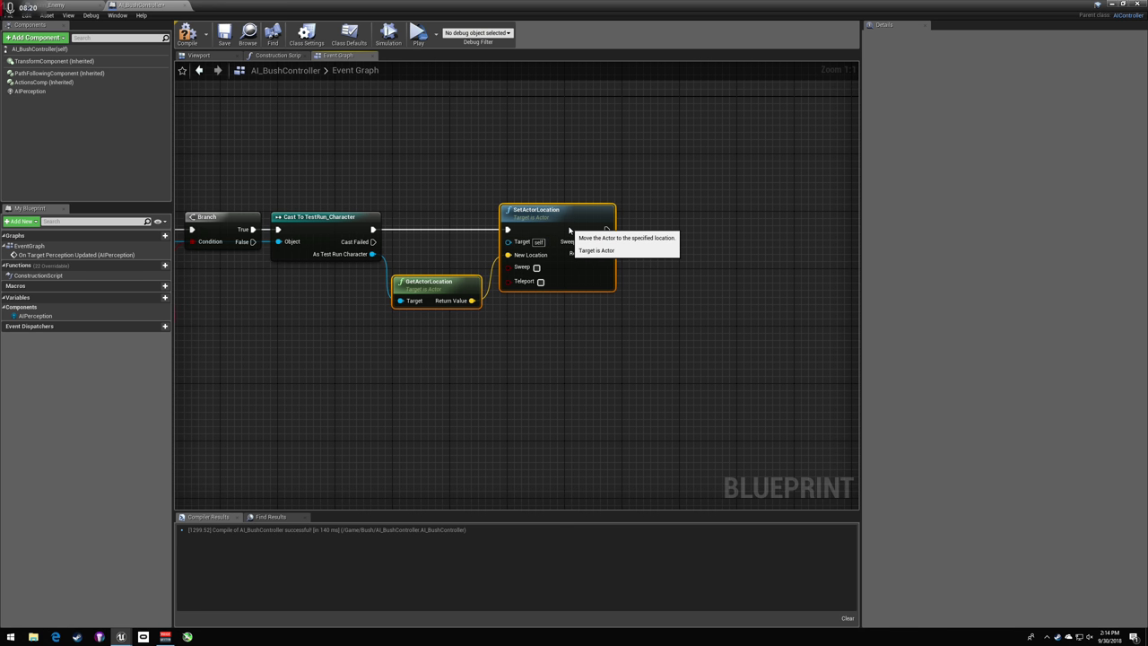
left_click(595, 192)
left_click(187, 34)
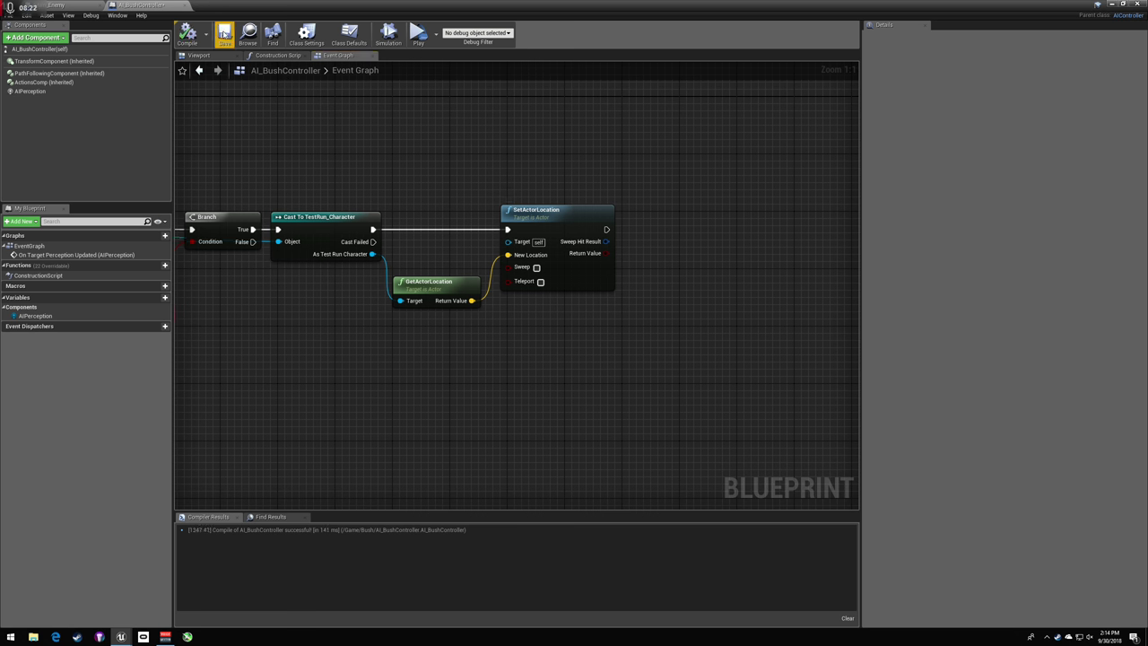
- Delete the SetActorLocation node from the AI_BushController event graph
left_click(561, 224)
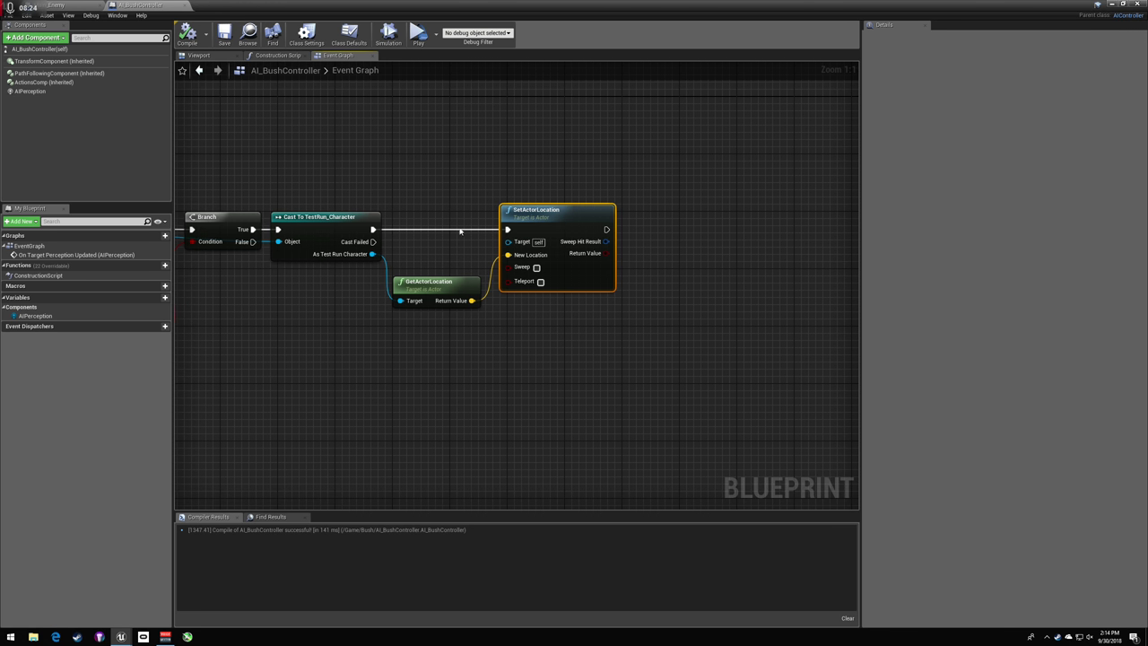
key("Delete")
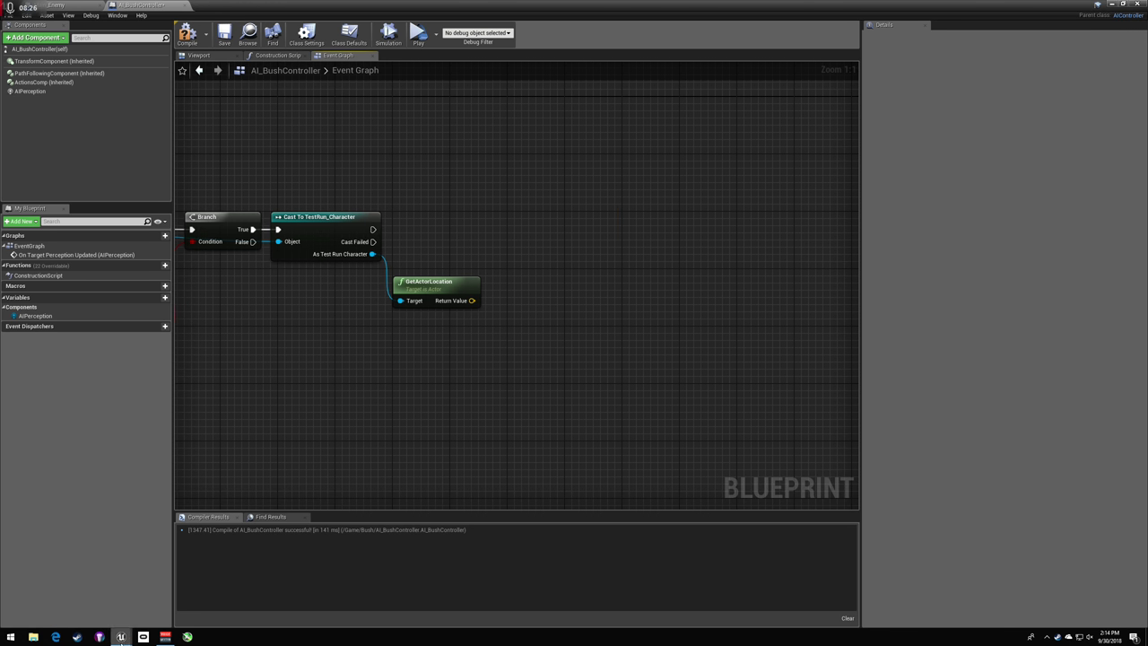
- Switch to the Fragmented_Carbon project, open the AI_BossController blueprint and examine its perception and Event Tick logic
left_click(120, 637)
left_click(239, 594)
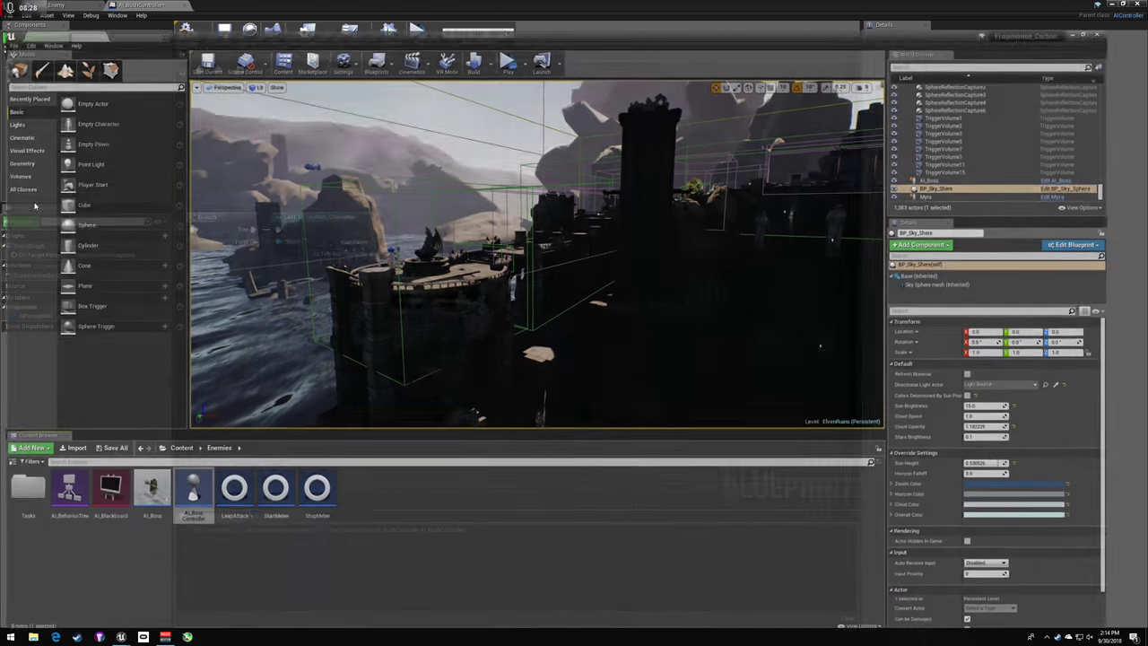
double_click(193, 485)
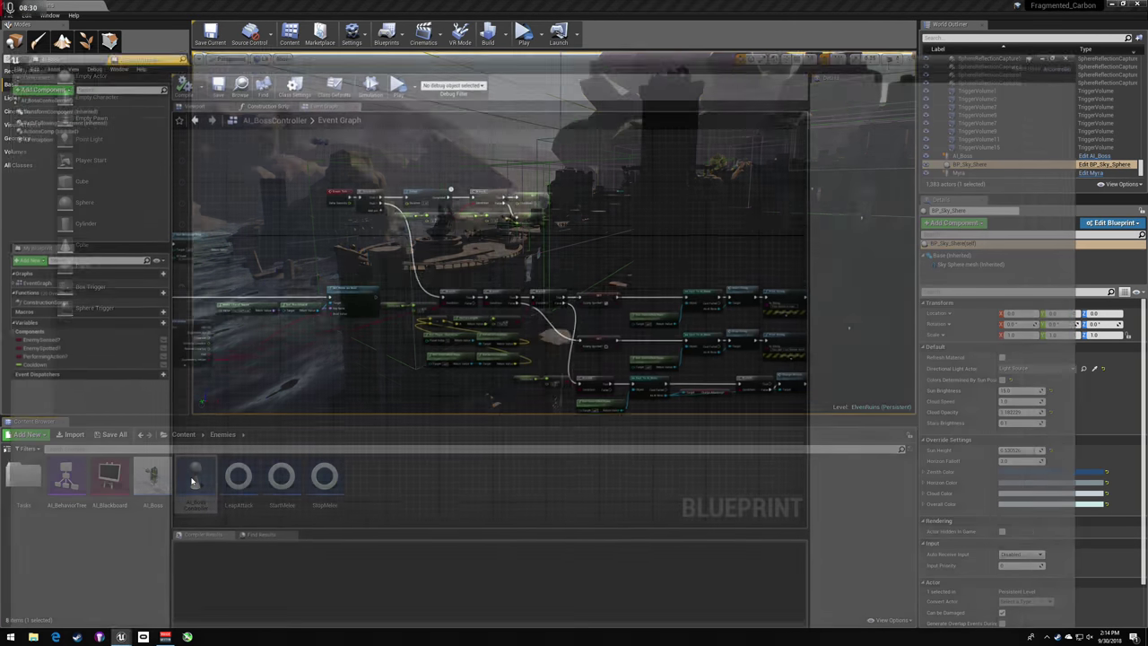
scroll(316, 266, "up", 3)
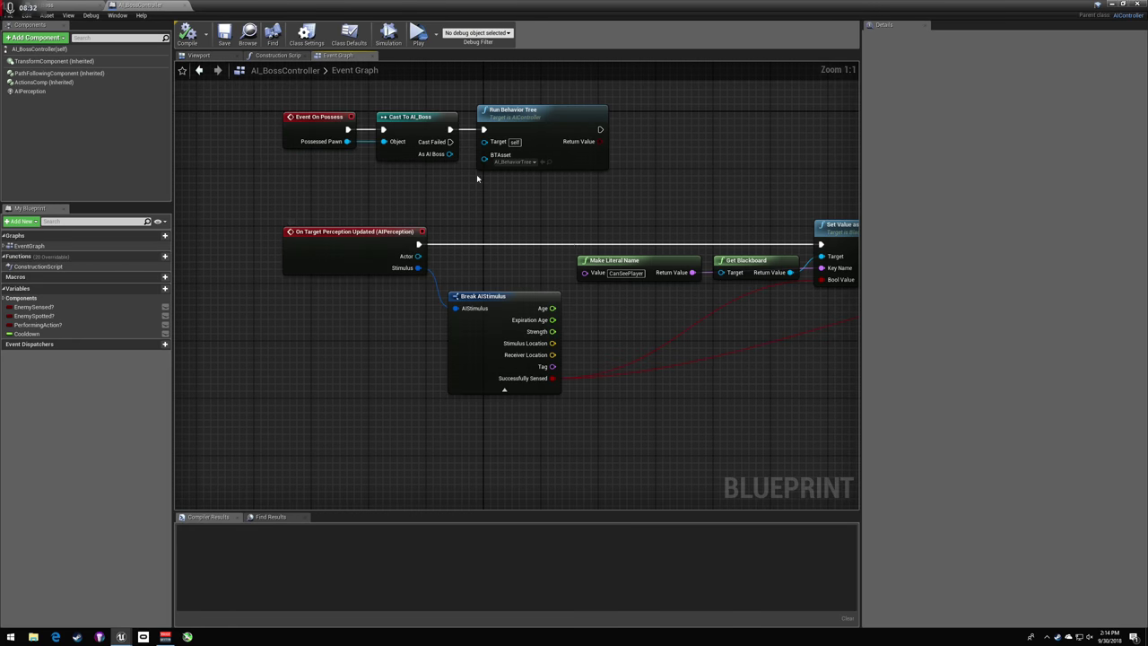
scroll(635, 128, "up", 1)
right_click_drag(636, 127, 421, 170)
right_click_drag(428, 402, 305, 299)
right_click_drag(698, 256, 539, 270)
right_click_drag(757, 247, 445, 230)
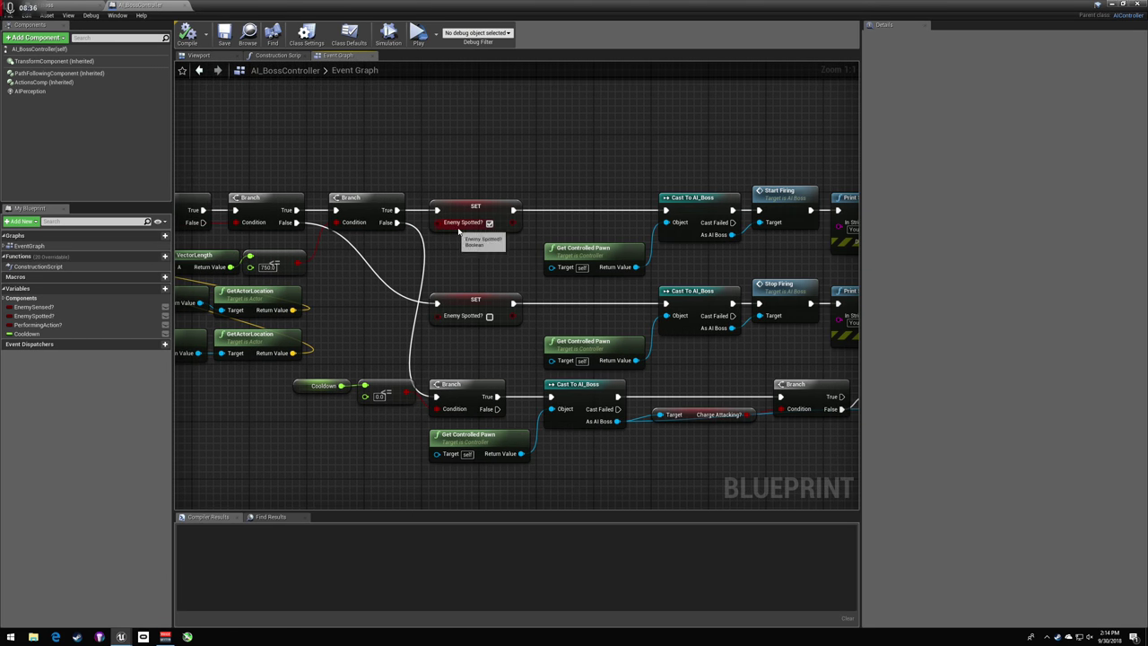
right_click_drag(572, 225, 899, 403)
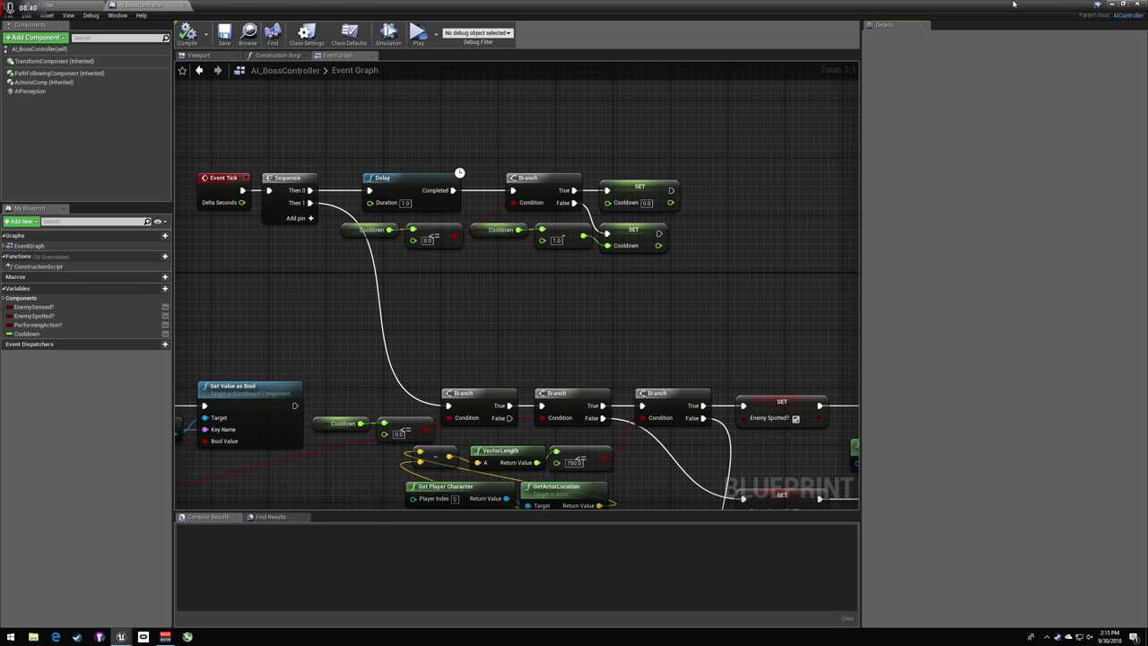
- Open the MoveNearPlayer task in the Enemies/Tasks folder, examine how it picks a location near the player, and close it
left_click(1113, 3)
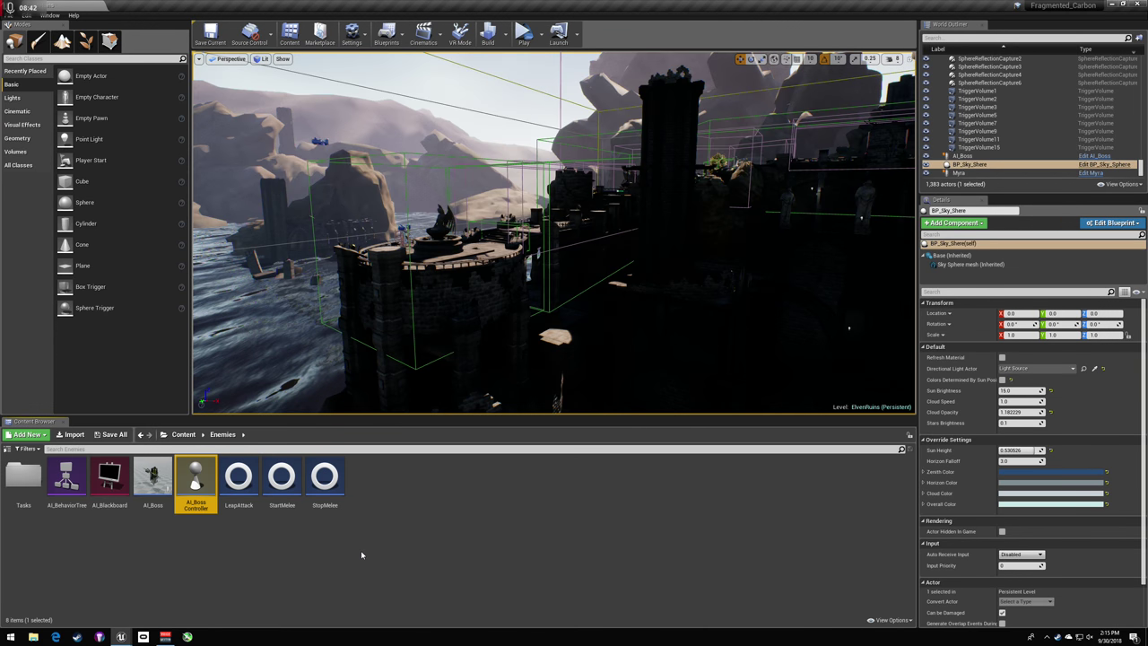
left_click(362, 554)
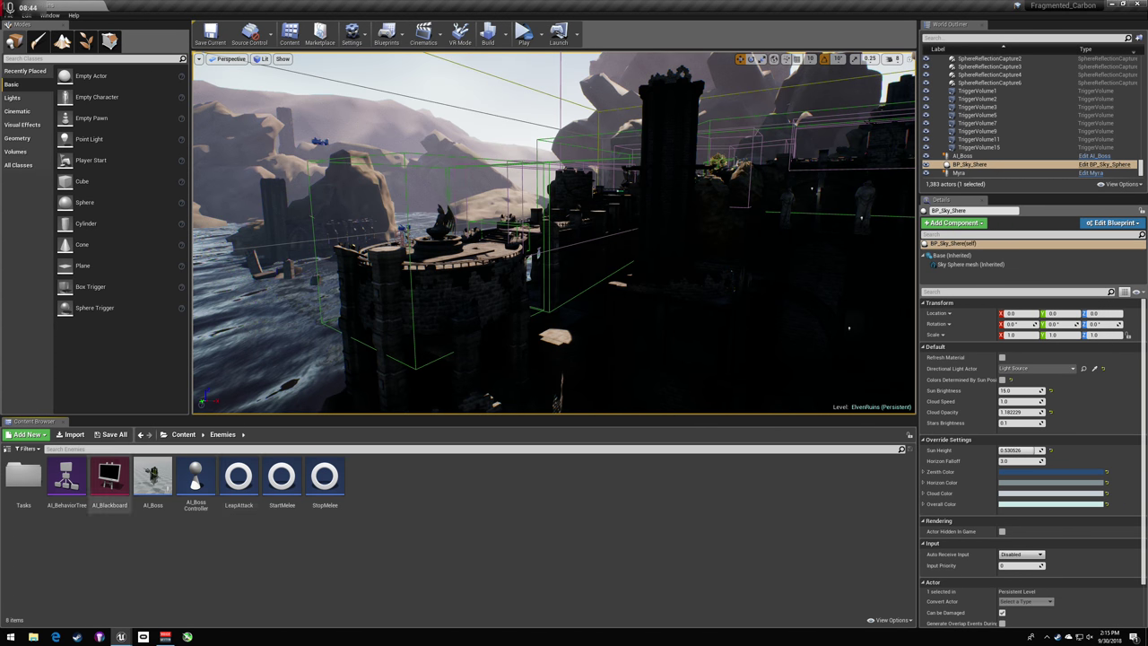
double_click(24, 478)
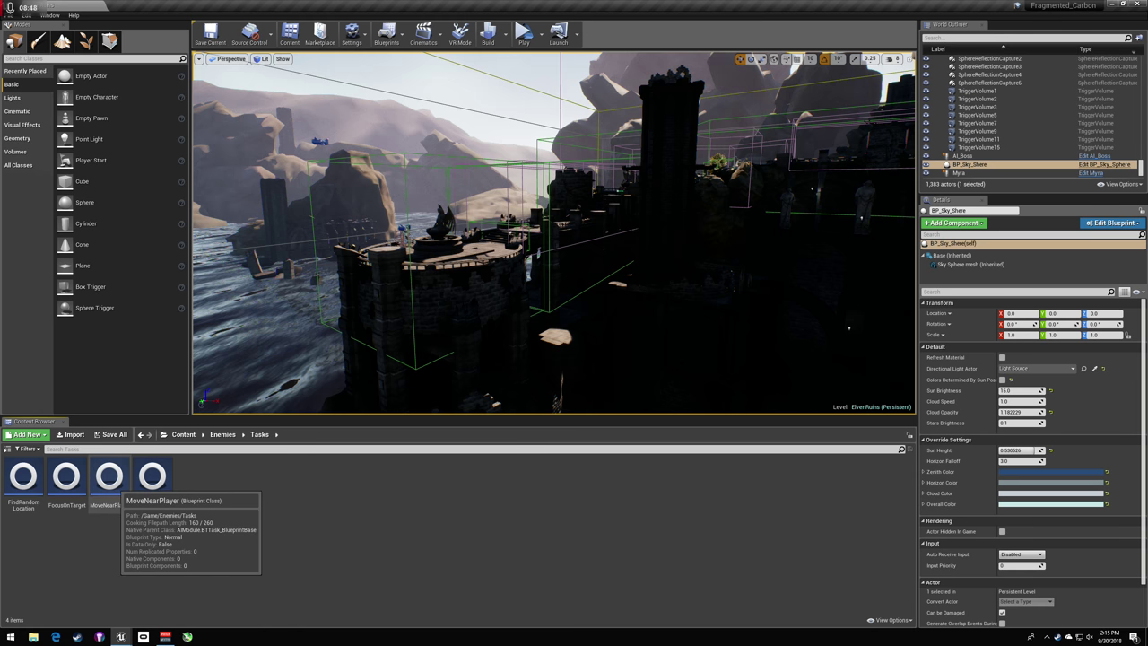
double_click(108, 478)
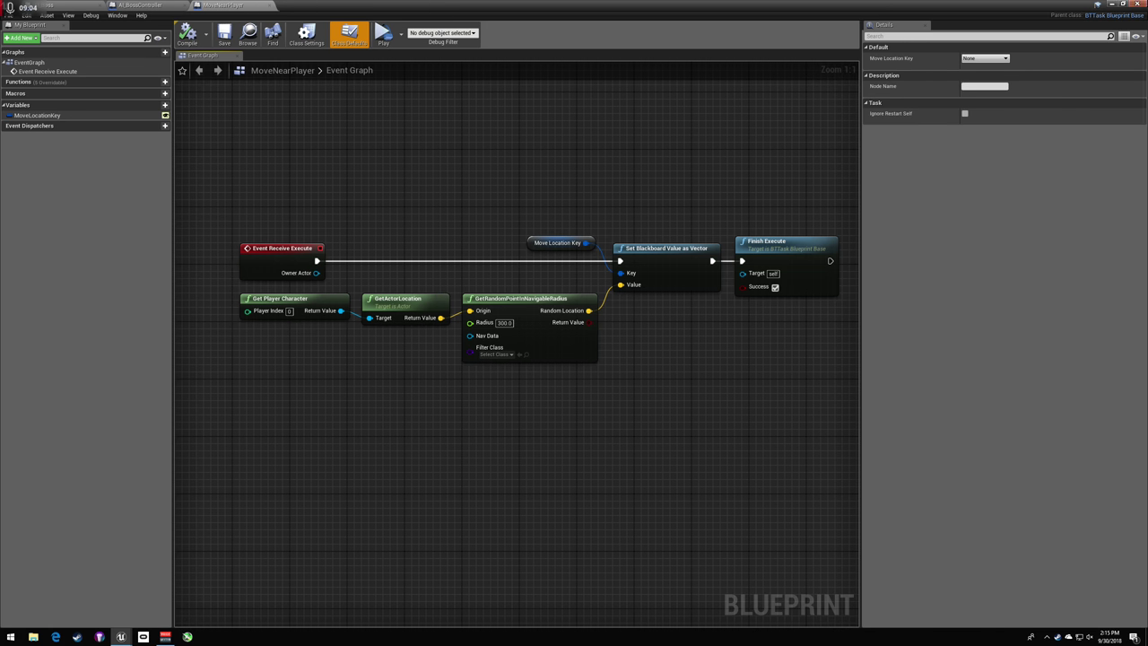
left_click(1138, 3)
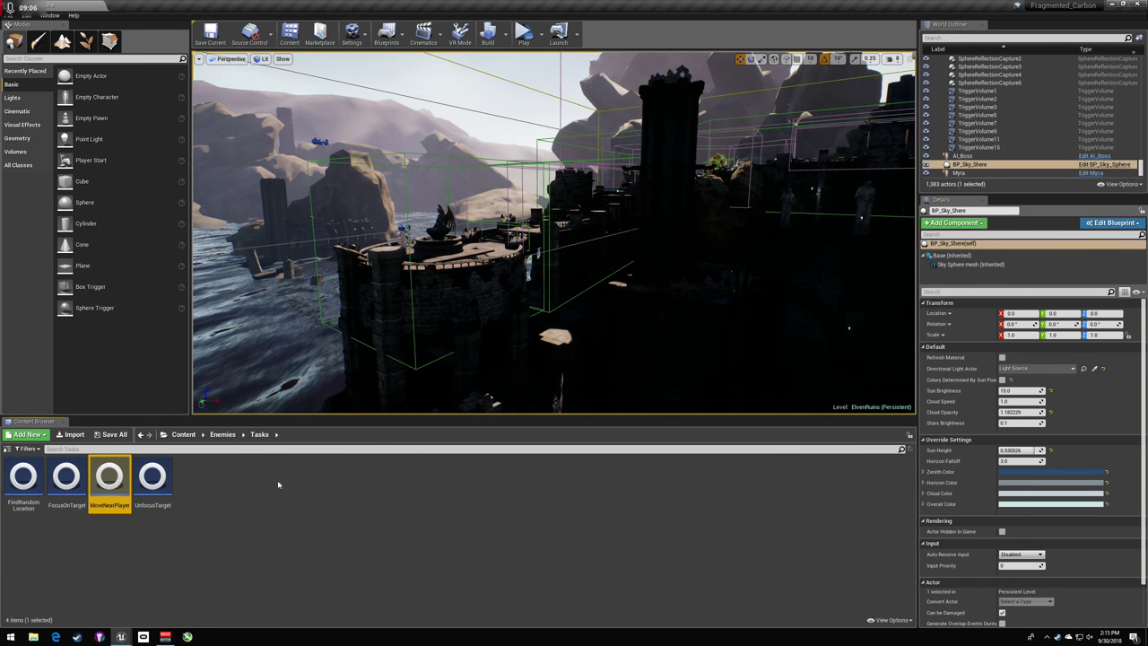
left_click(198, 587)
- Back in AI_BushController, add a GetRandomPointInNavigableRadius node with GetActorLocation's Return Value as its Origin and set its Radius to 300
mouse_move(120, 637)
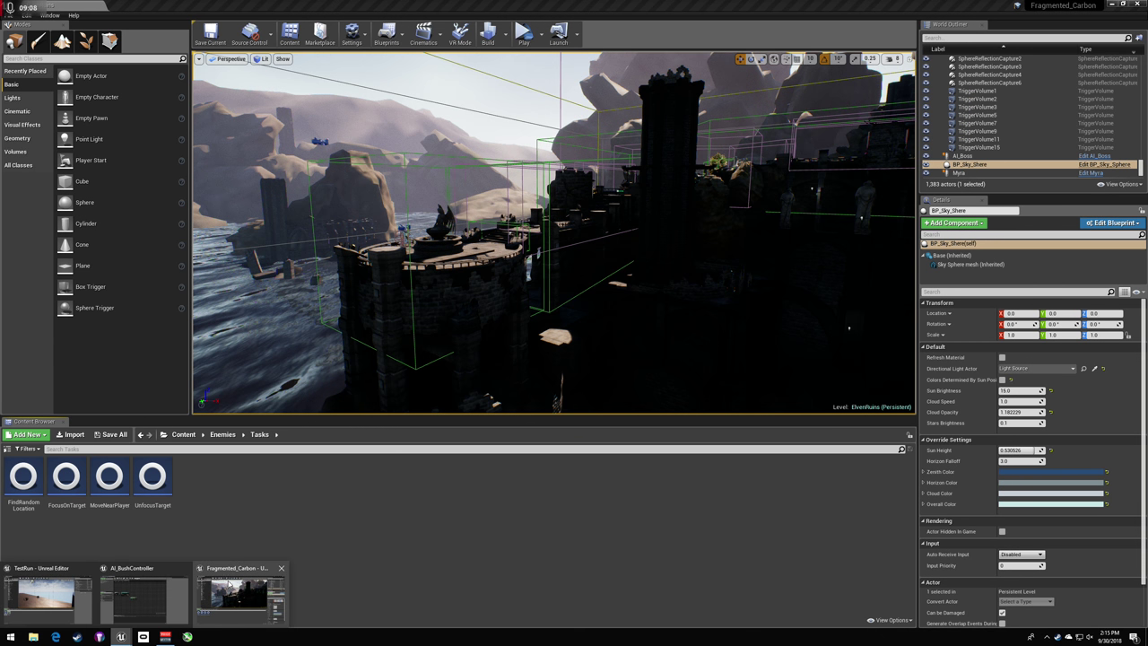
left_click(143, 592)
right_click_drag(353, 296, 499, 296)
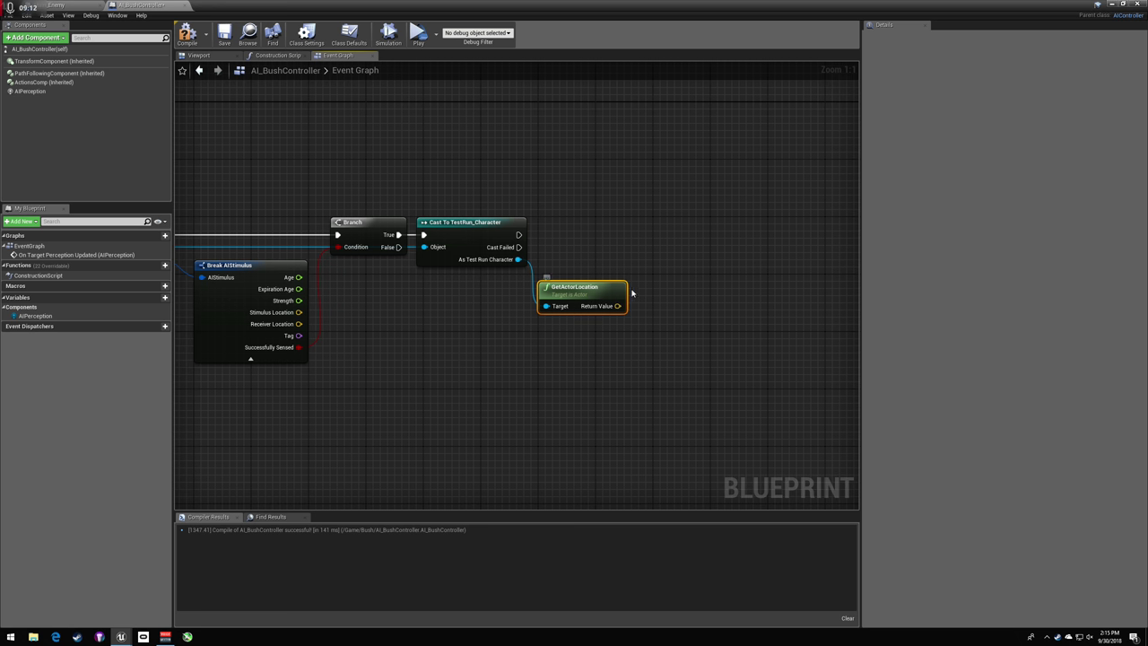
left_click_drag(618, 306, 662, 284)
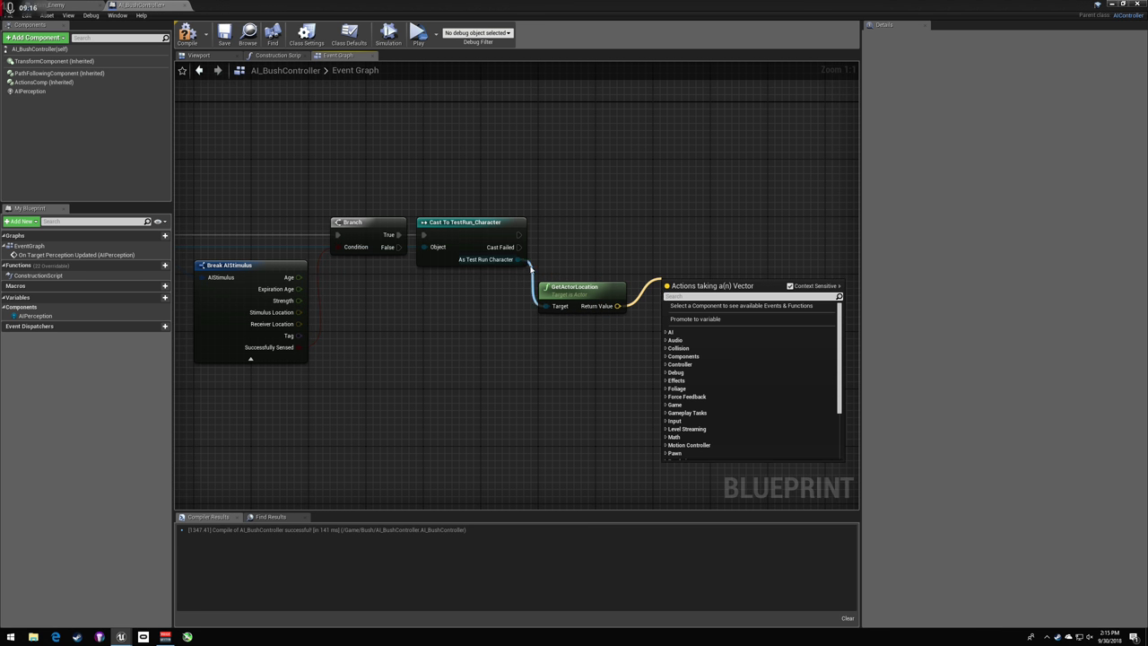
left_click(381, 378)
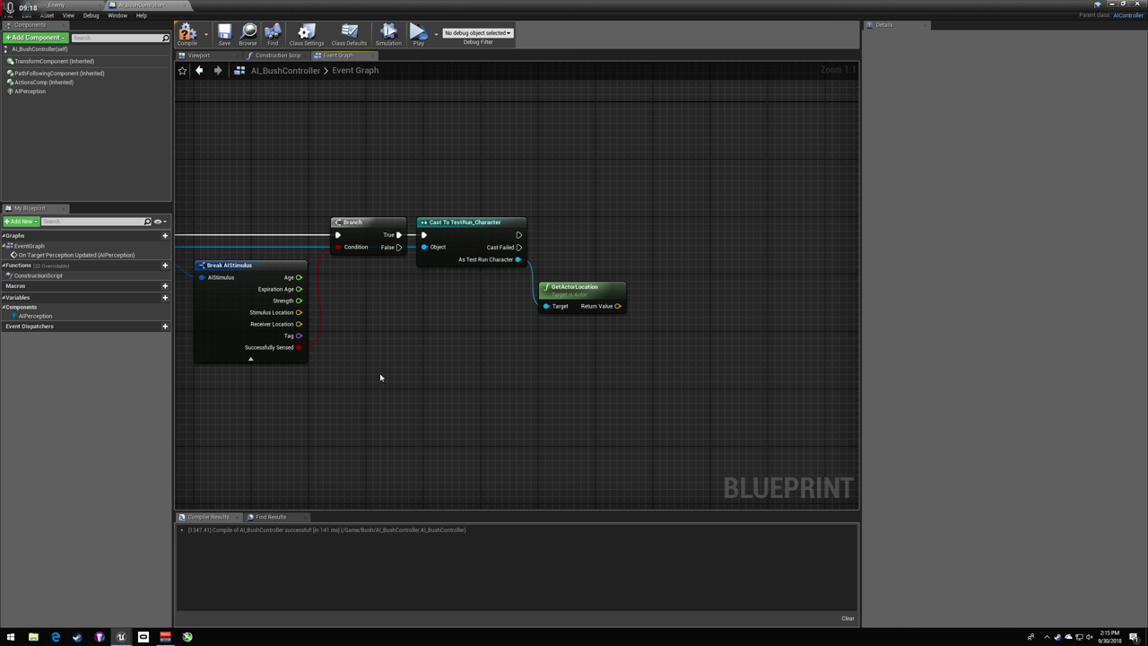
right_click_drag(461, 276, 574, 266)
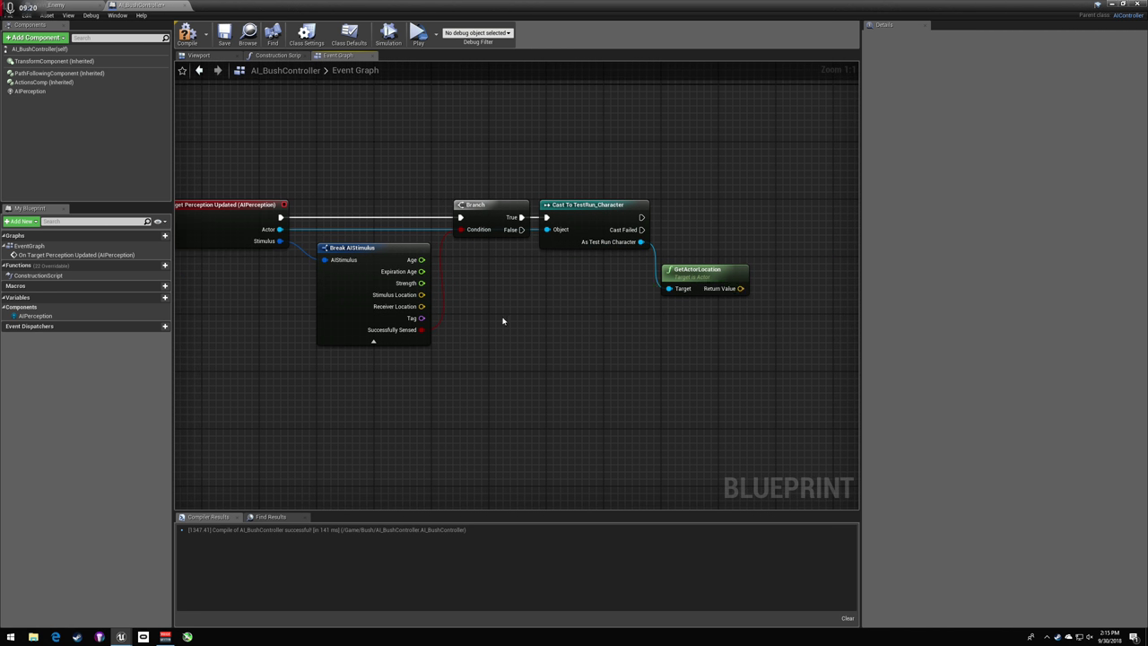
right_click_drag(432, 251, 242, 247)
left_click_drag(550, 284, 612, 272)
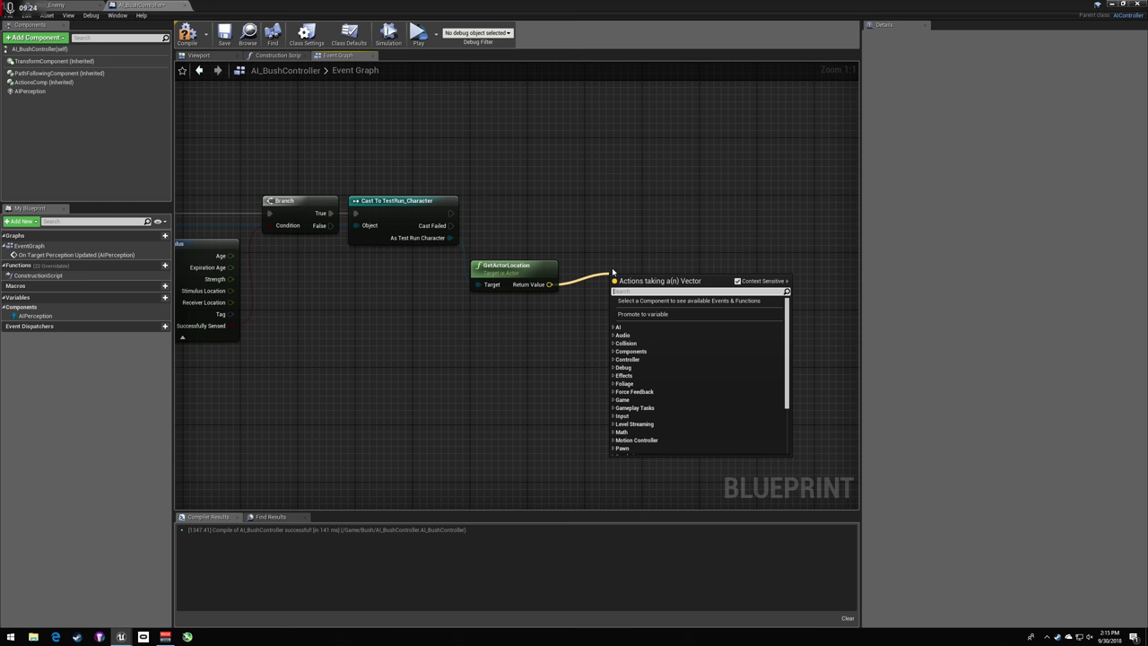
type("get")
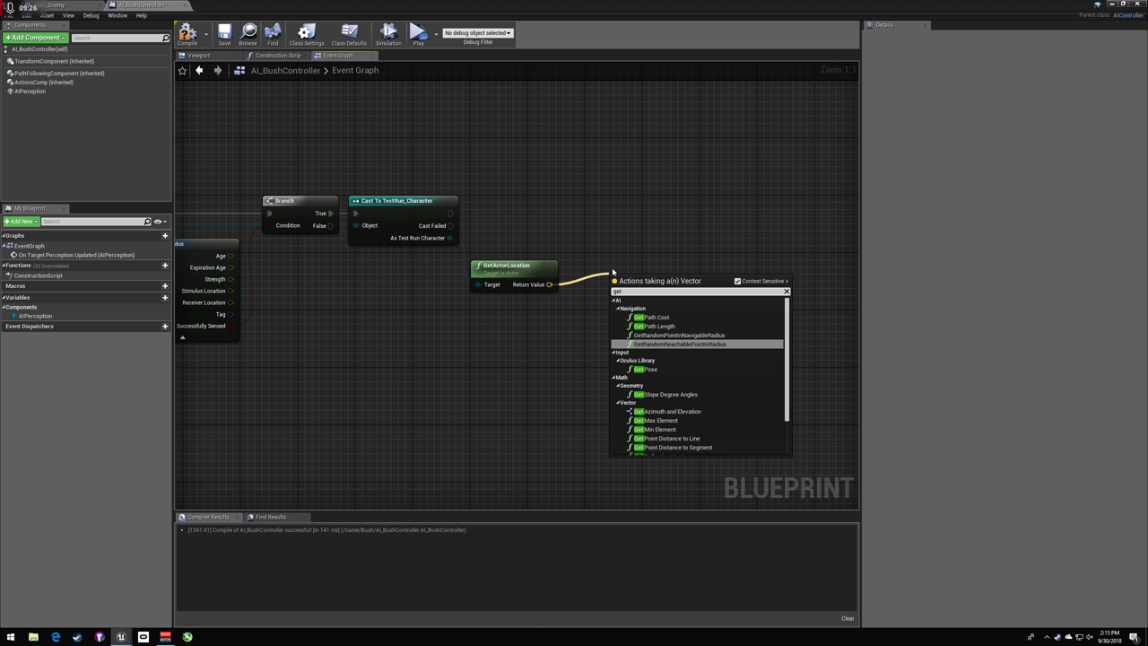
key("Up")
key("Return")
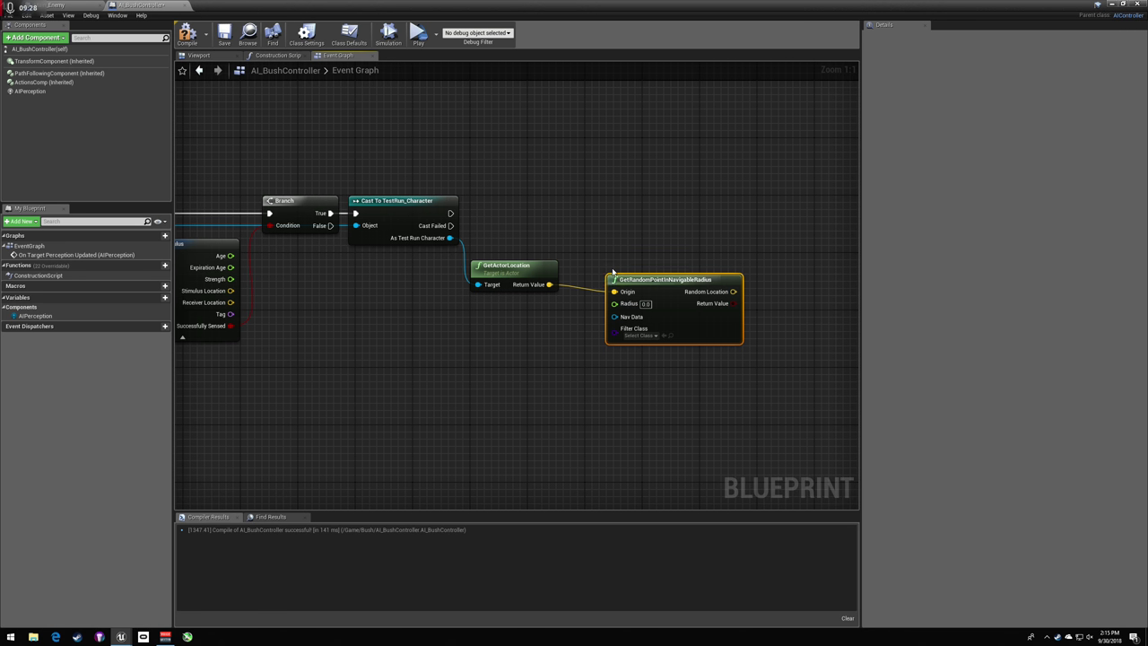
left_click(610, 289)
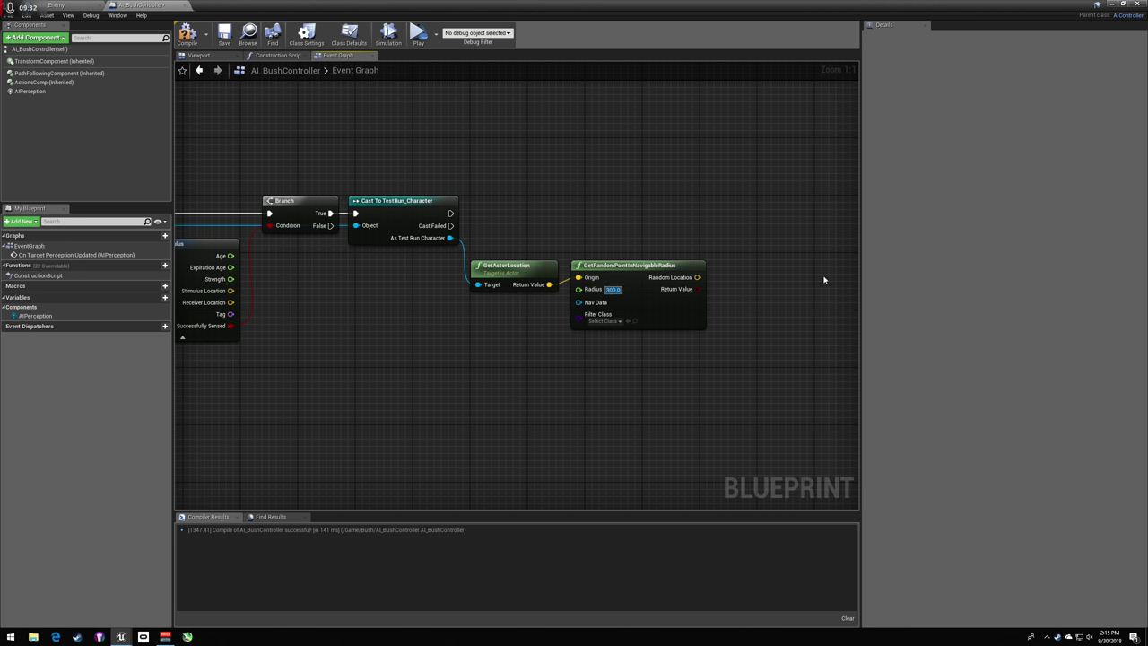
- Add a SetActorLocation node executed from the success output of Cast To TestRun_Character
right_click_drag(688, 218, 564, 230)
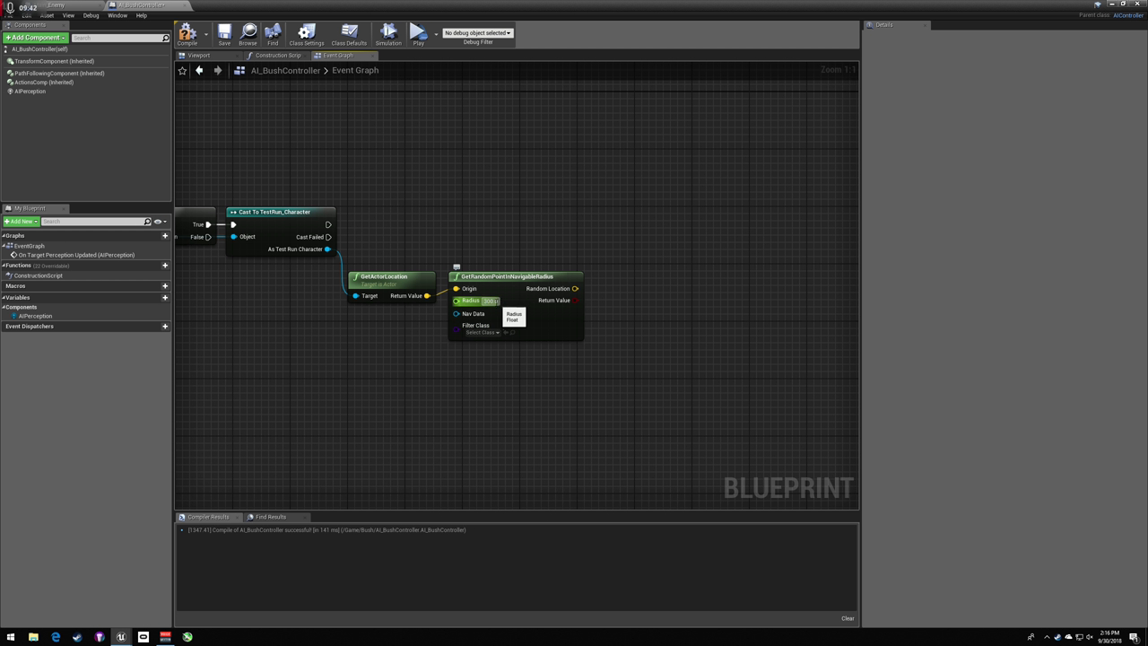
left_click_drag(328, 225, 647, 226)
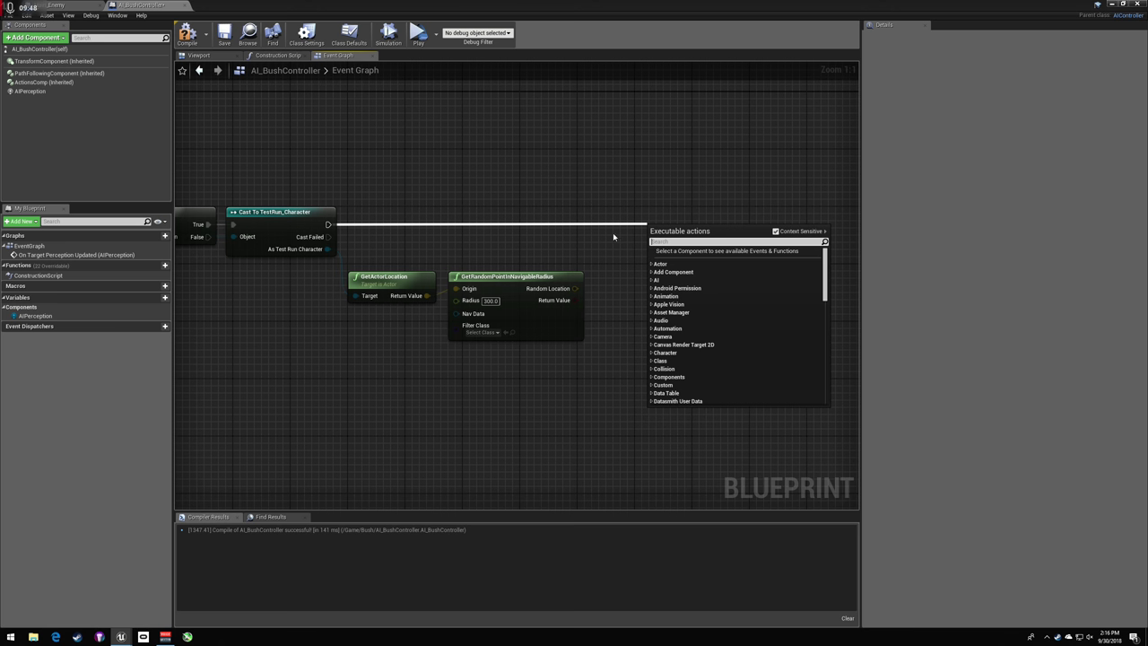
type("set")
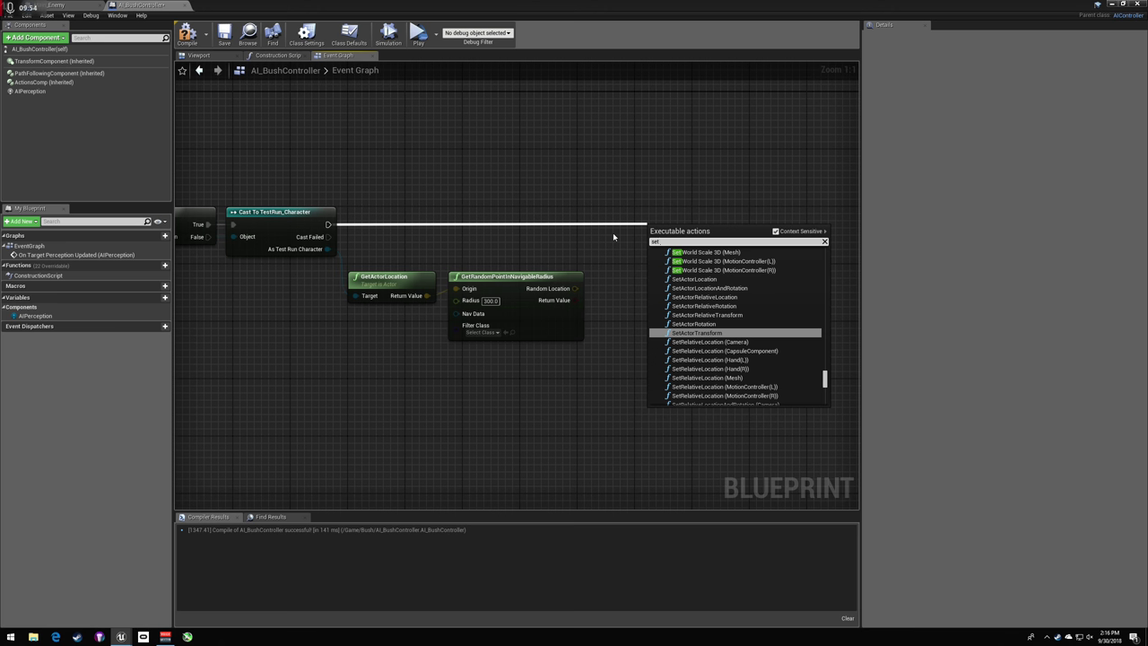
scroll(760, 377, "down", 10)
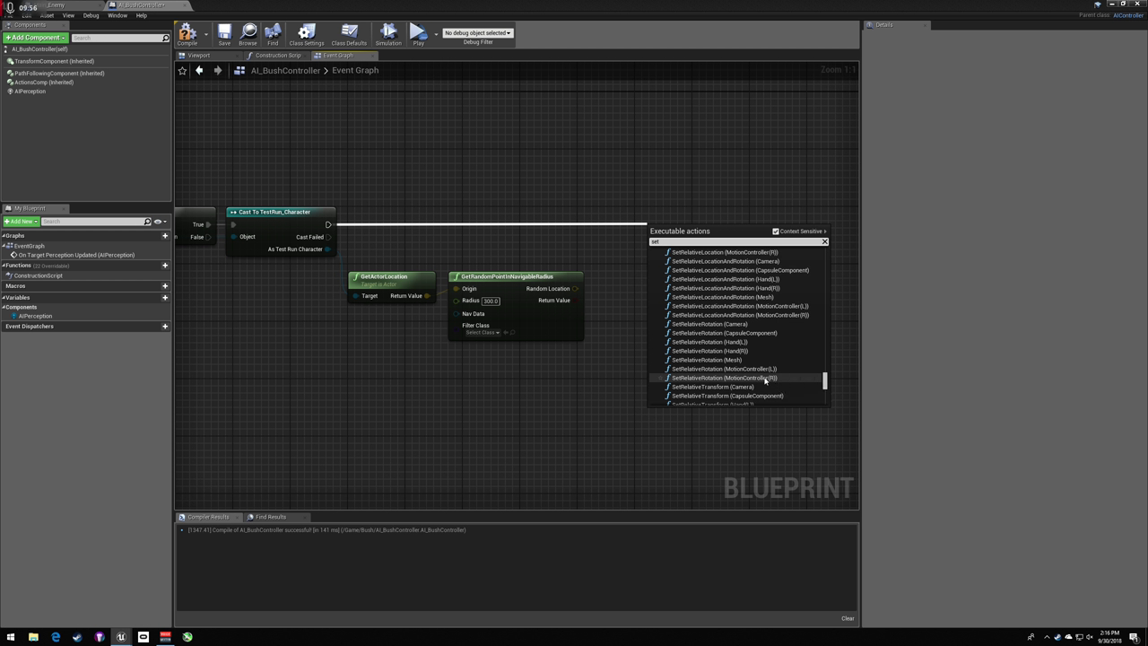
scroll(758, 401, "down", 15)
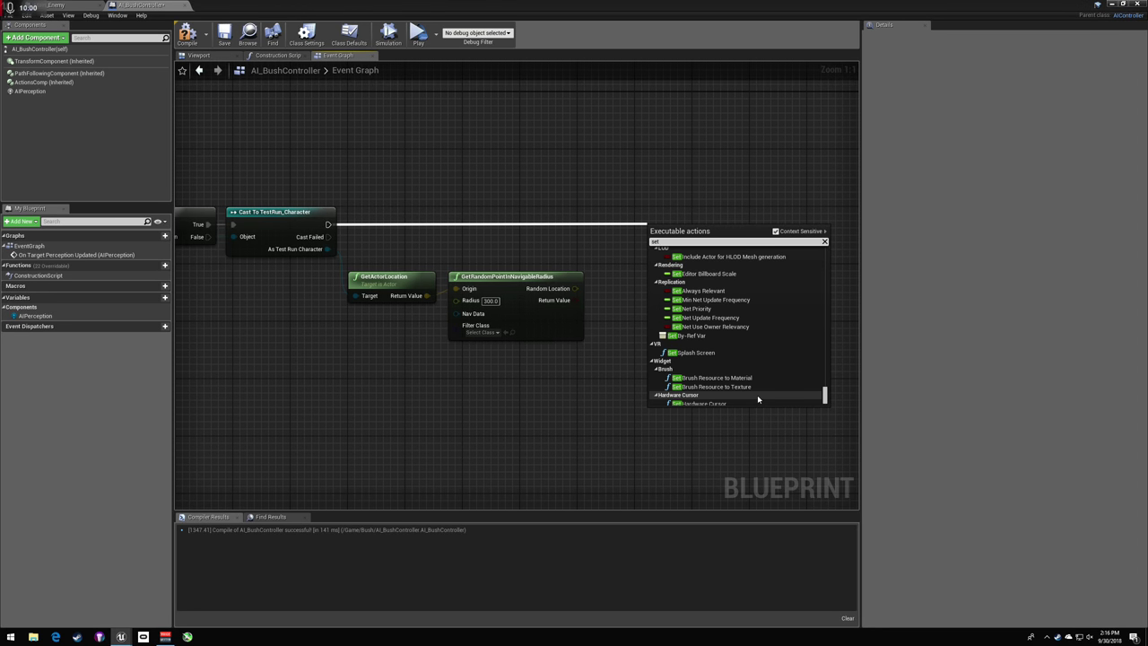
scroll(757, 399, "up", 5)
scroll(757, 395, "up", 5)
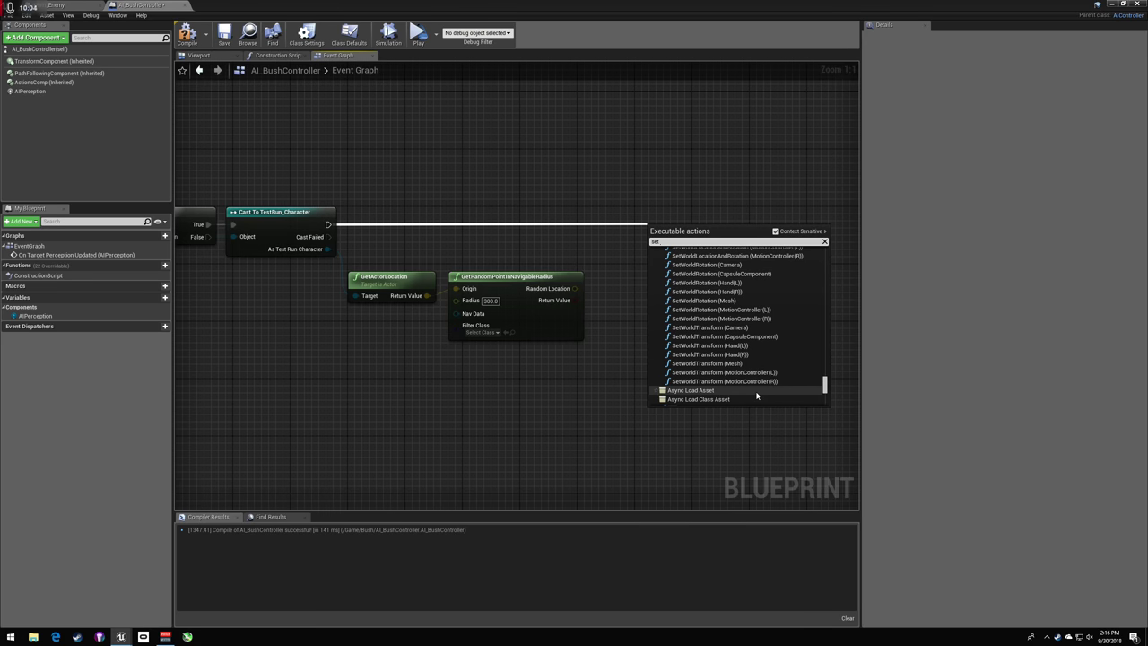
scroll(757, 394, "down", 2)
scroll(757, 396, "up", 9)
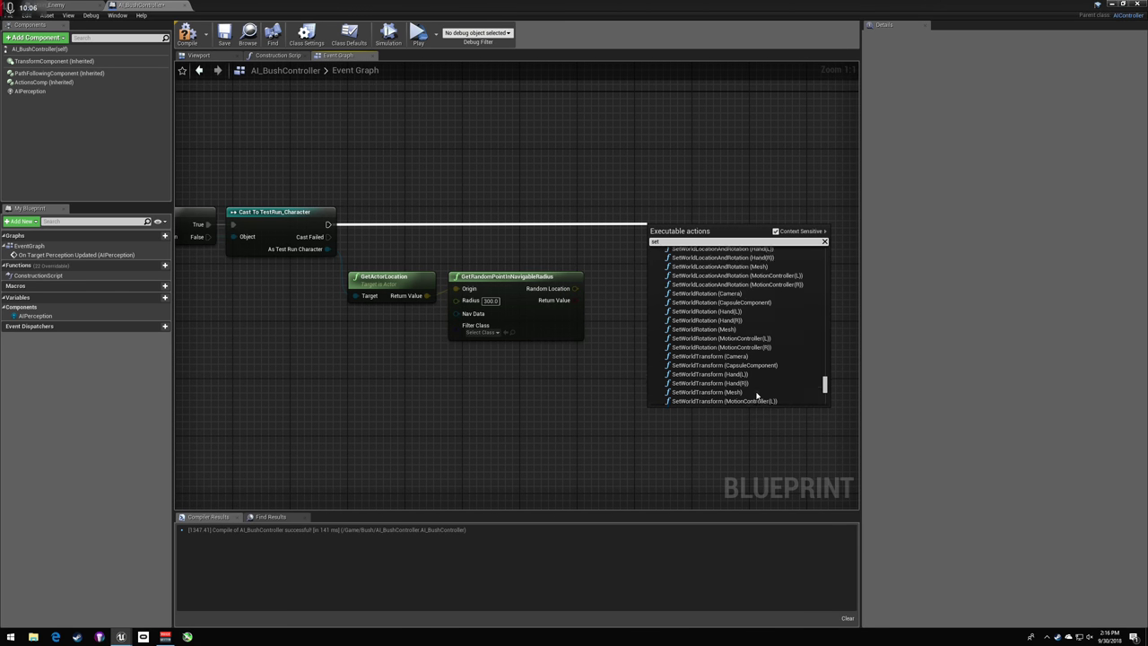
scroll(757, 394, "up", 8)
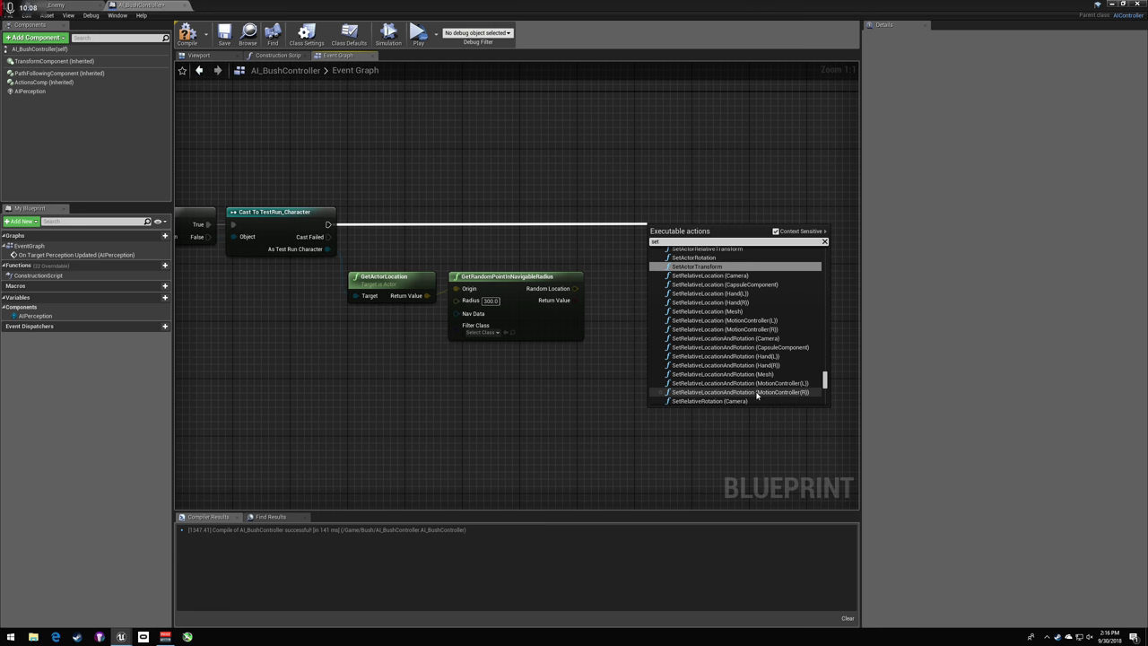
scroll(757, 395, "up", 8)
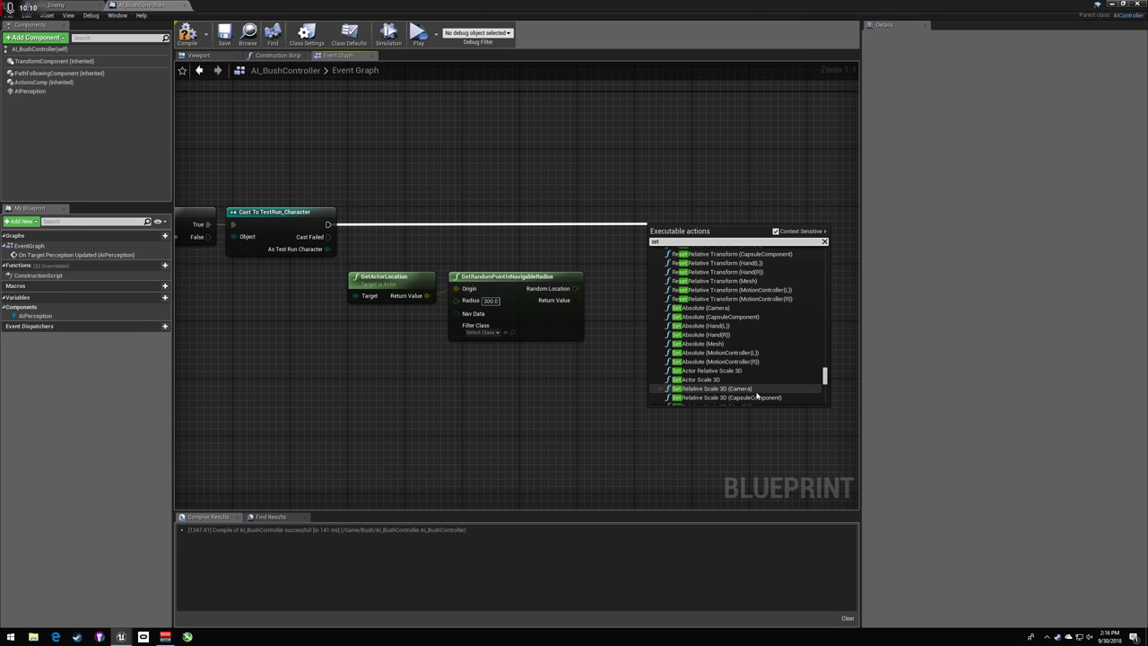
scroll(757, 396, "up", 8)
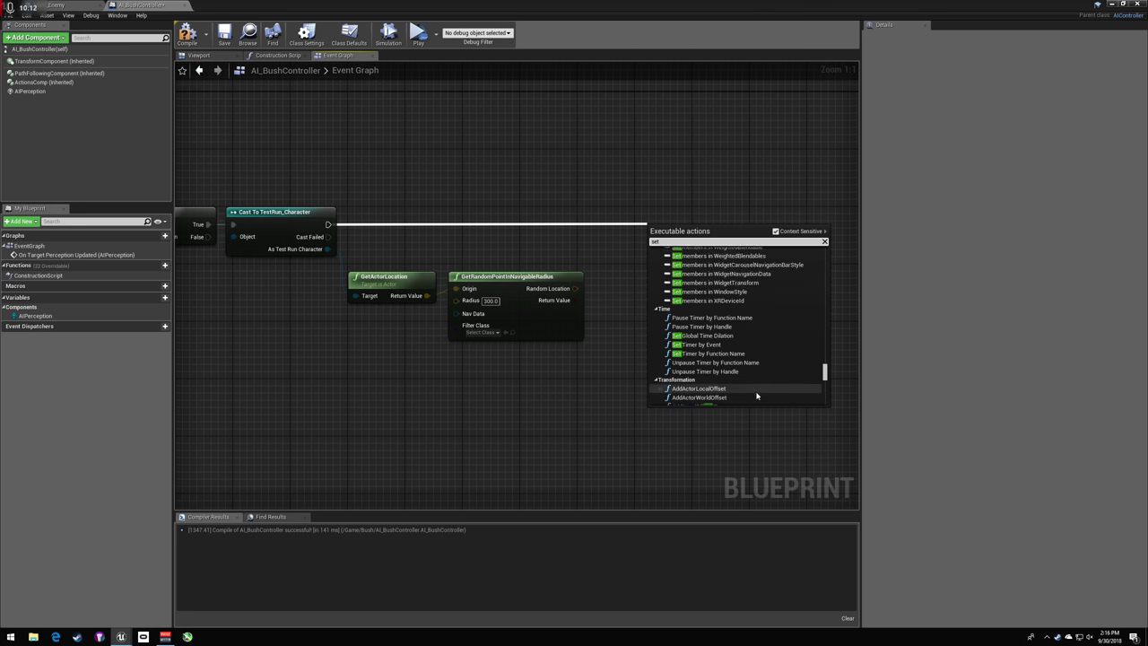
scroll(757, 396, "up", 8)
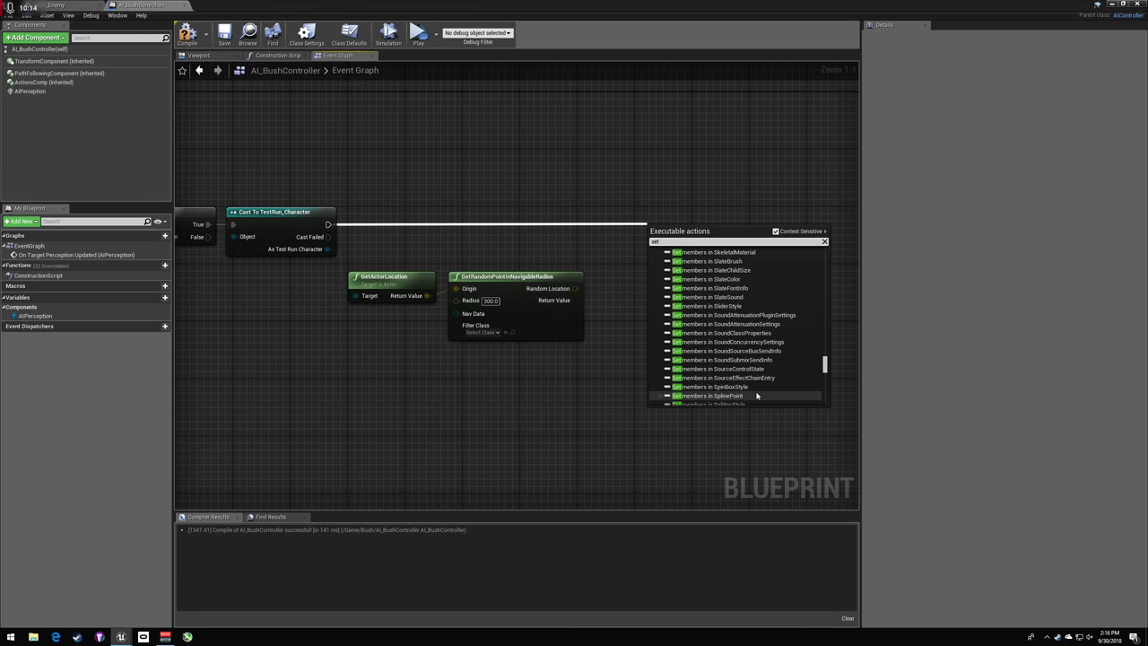
type("actor locatio")
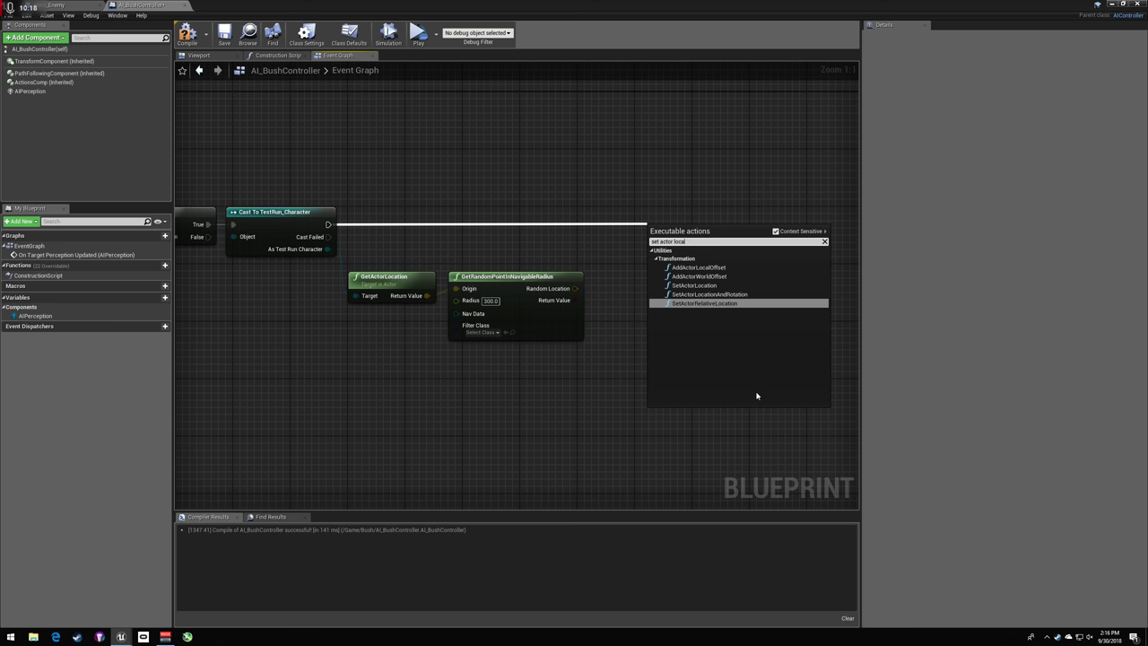
key("Up")
key("Up")
key("Return")
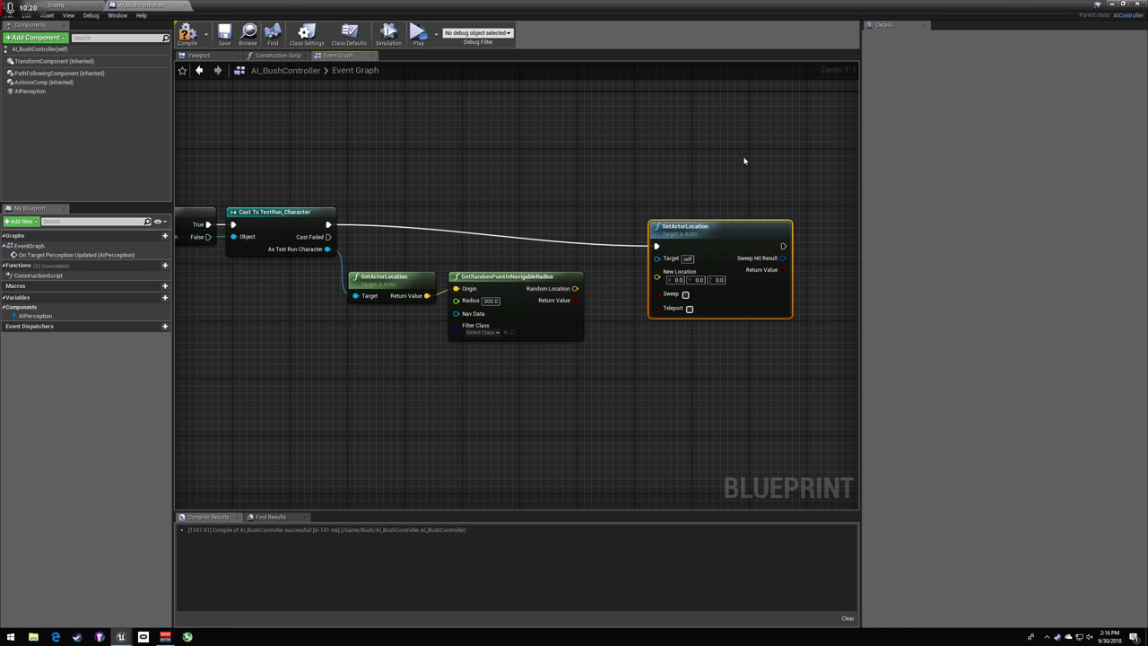
- Connect the navigable radius node's Random Location to SetActorLocation's New Location, align the node with the cast, and compile the blueprint
left_click(744, 161)
left_click_drag(575, 288, 640, 221)
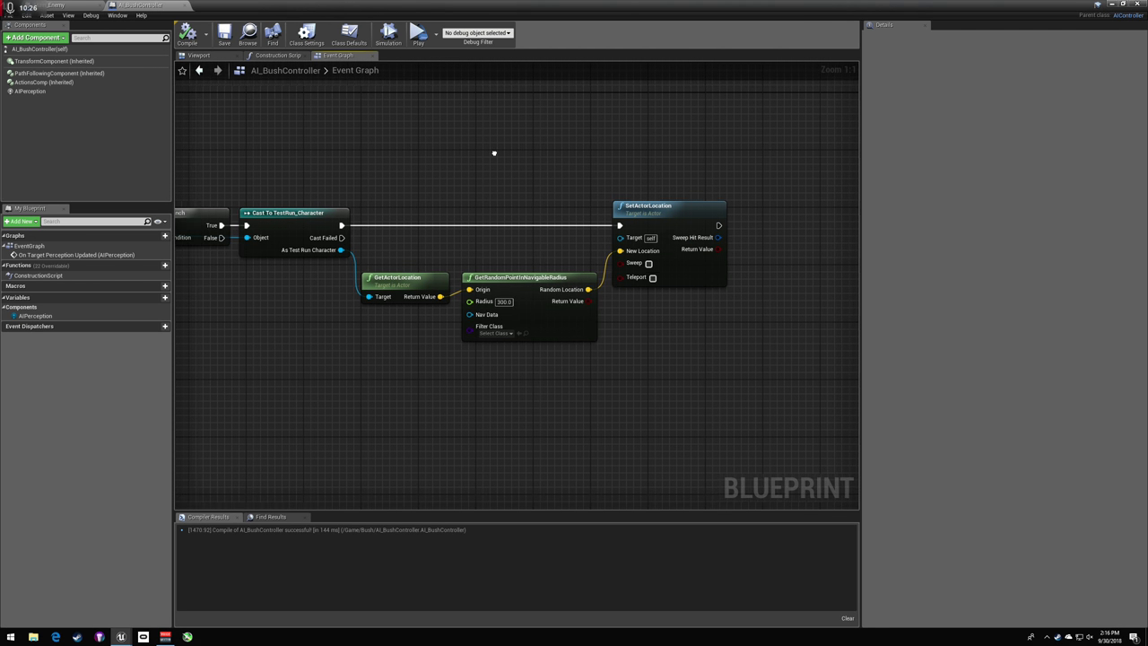
right_click_drag(494, 153, 914, 131)
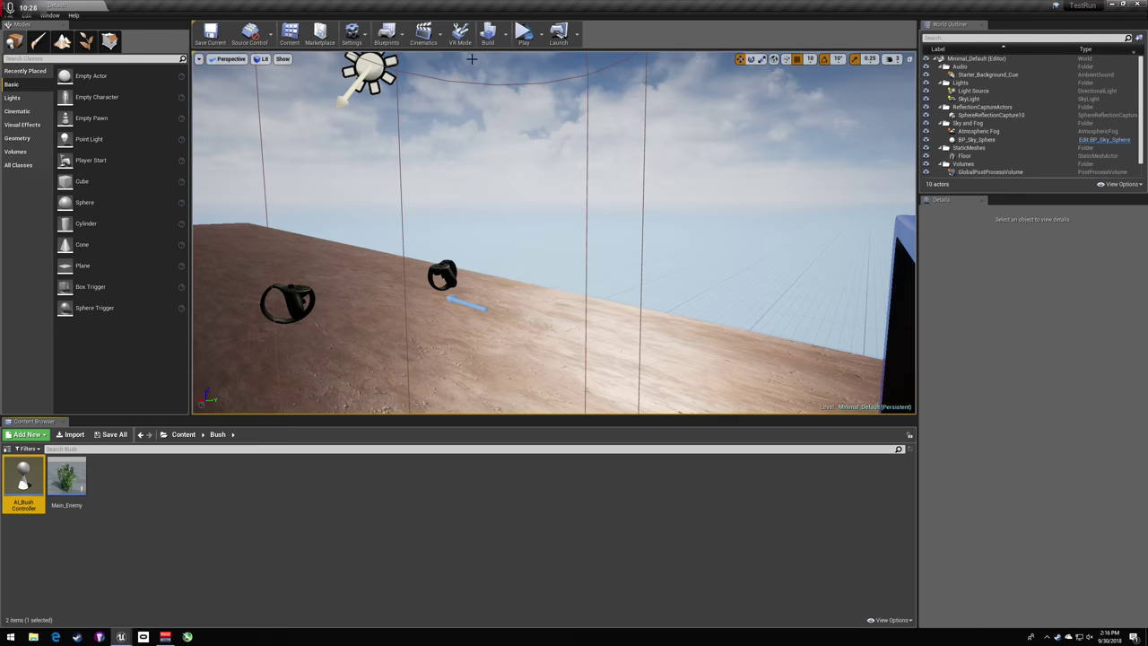
- Play the Minimal_Default level in the editor viewport to check the view, and stop the session
left_click(542, 34)
left_click(573, 62)
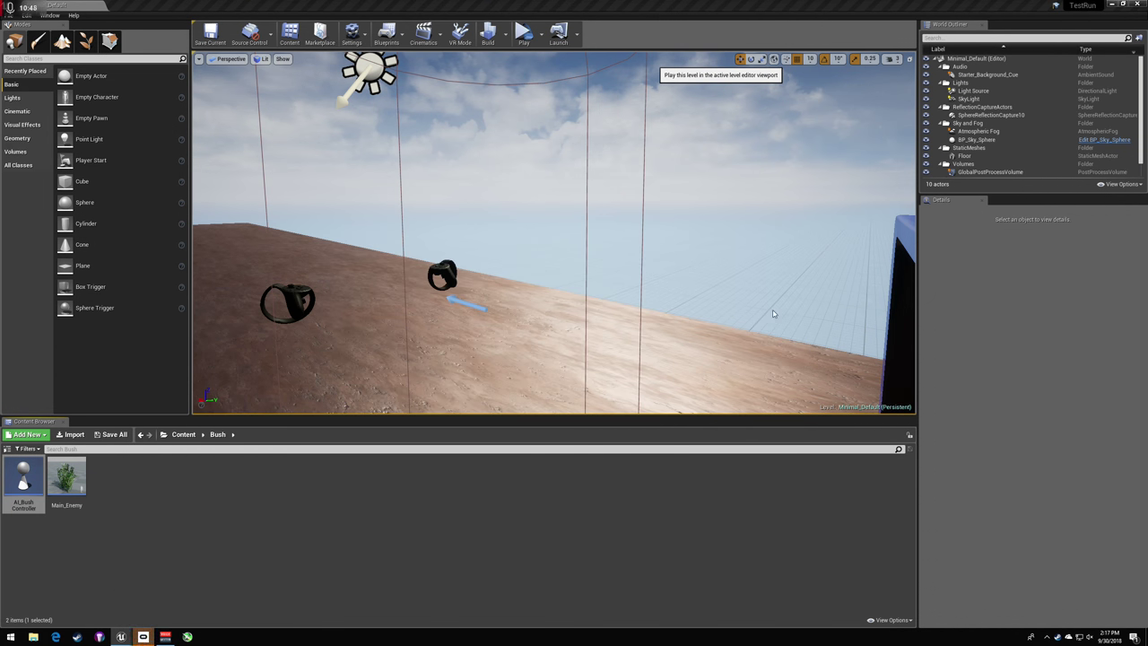
key("alt+p")
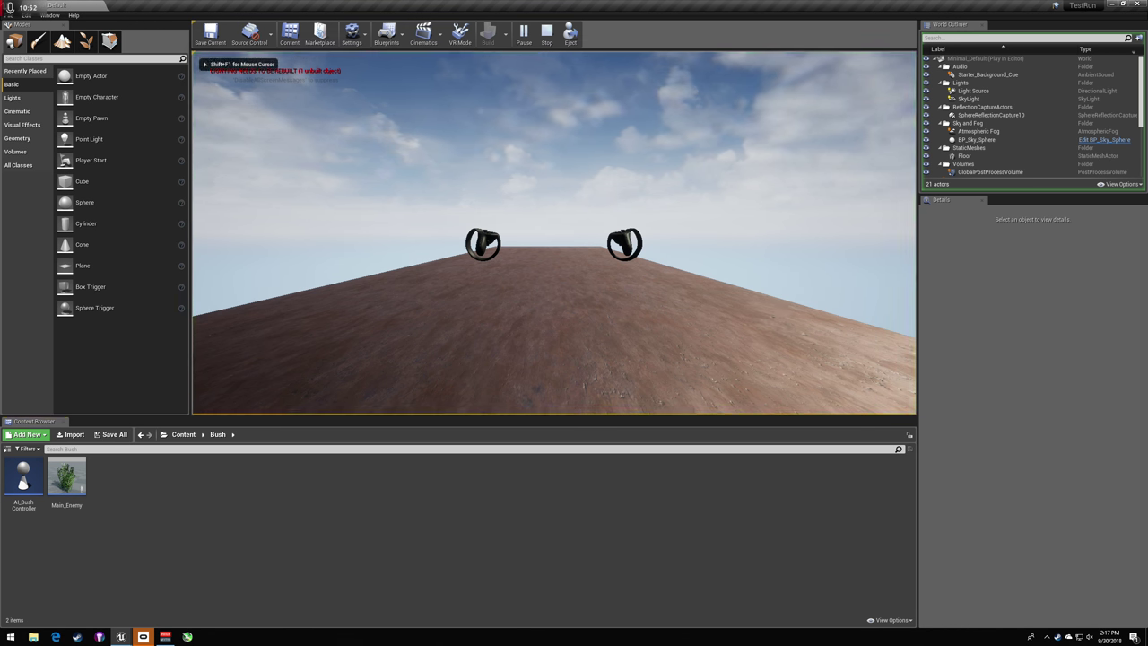
key("Escape")
- Build the level's lighting, allow SwarmAgent through the Windows firewall, and close the Message Log
left_click(386, 35)
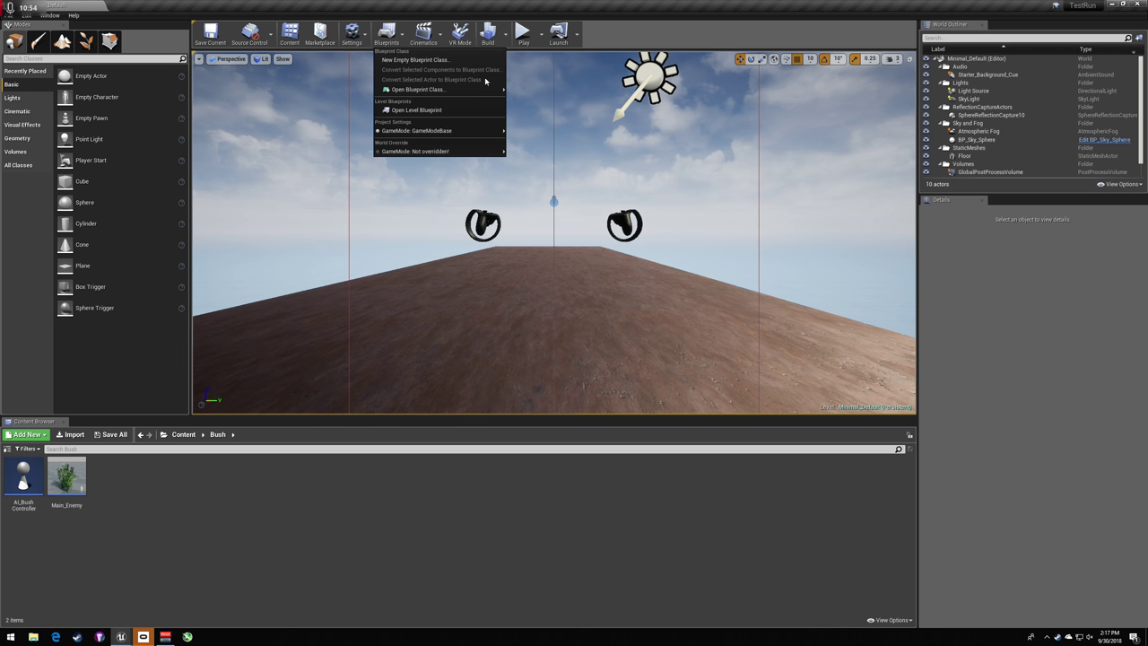
left_click(352, 36)
mouse_move(422, 160)
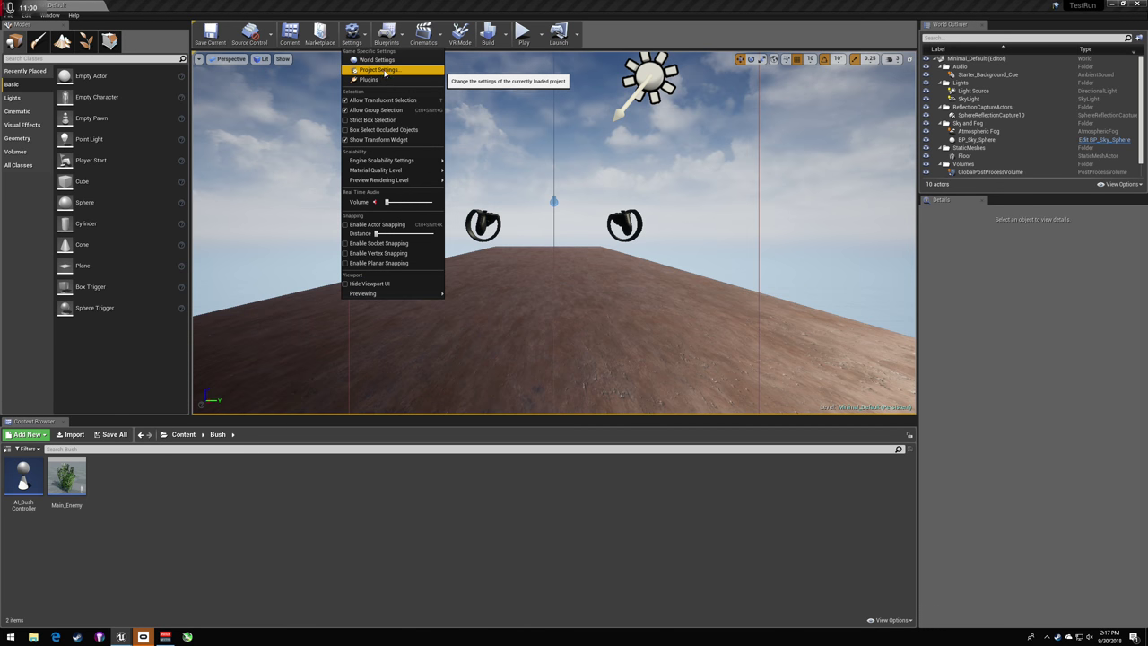
left_click(488, 34)
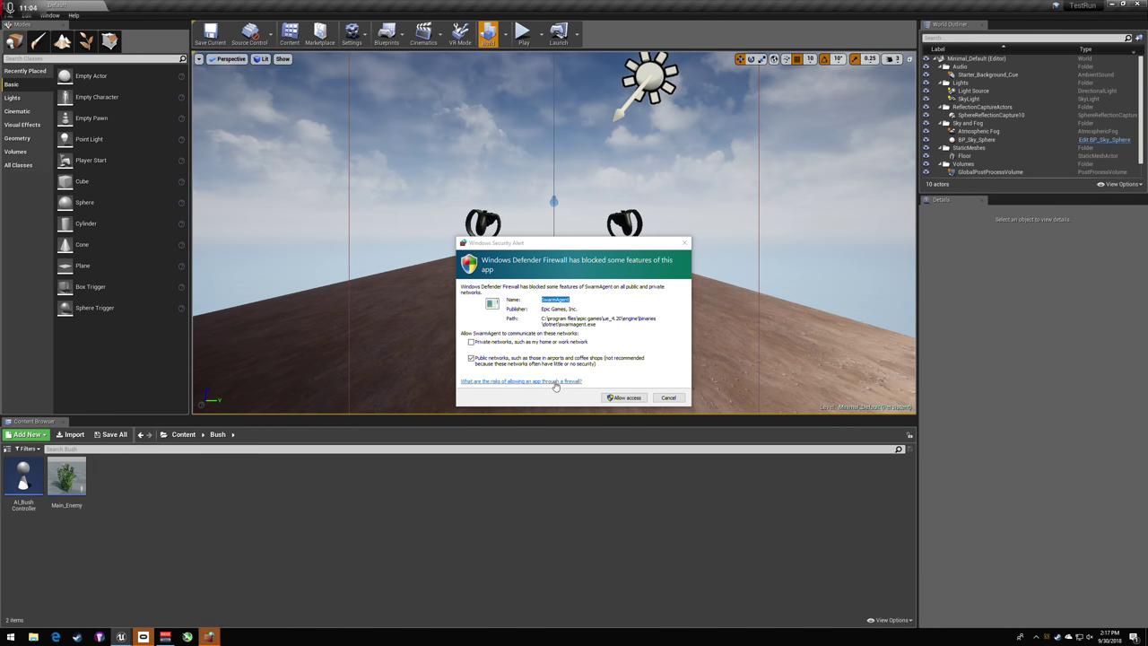
left_click(619, 397)
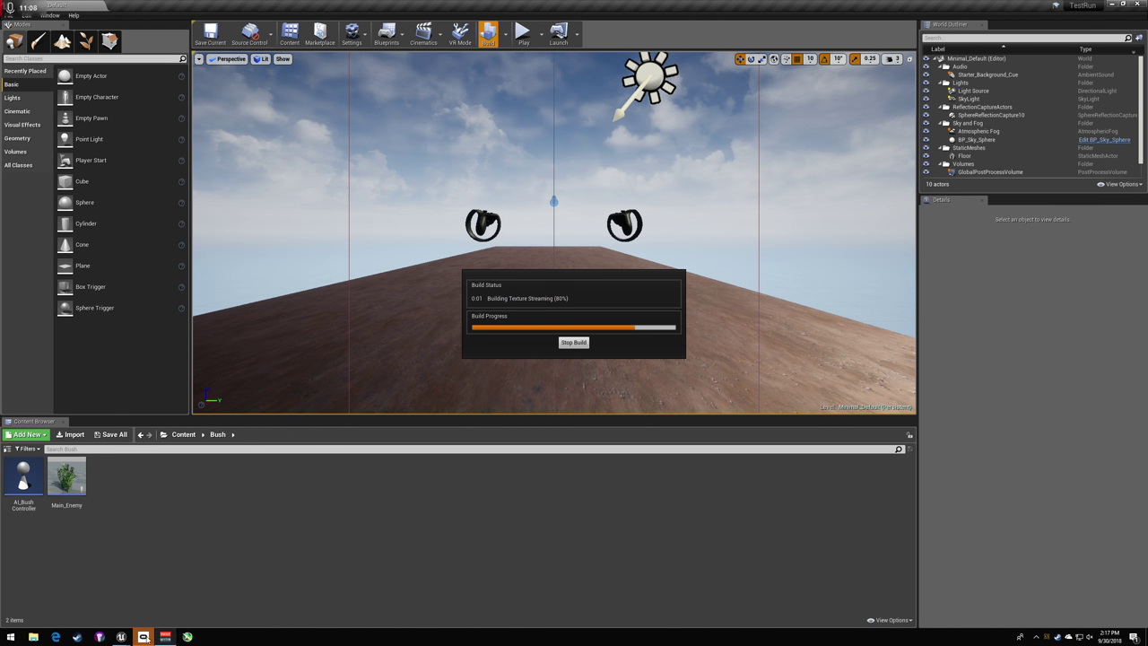
mouse_move(144, 637)
mouse_move(142, 607)
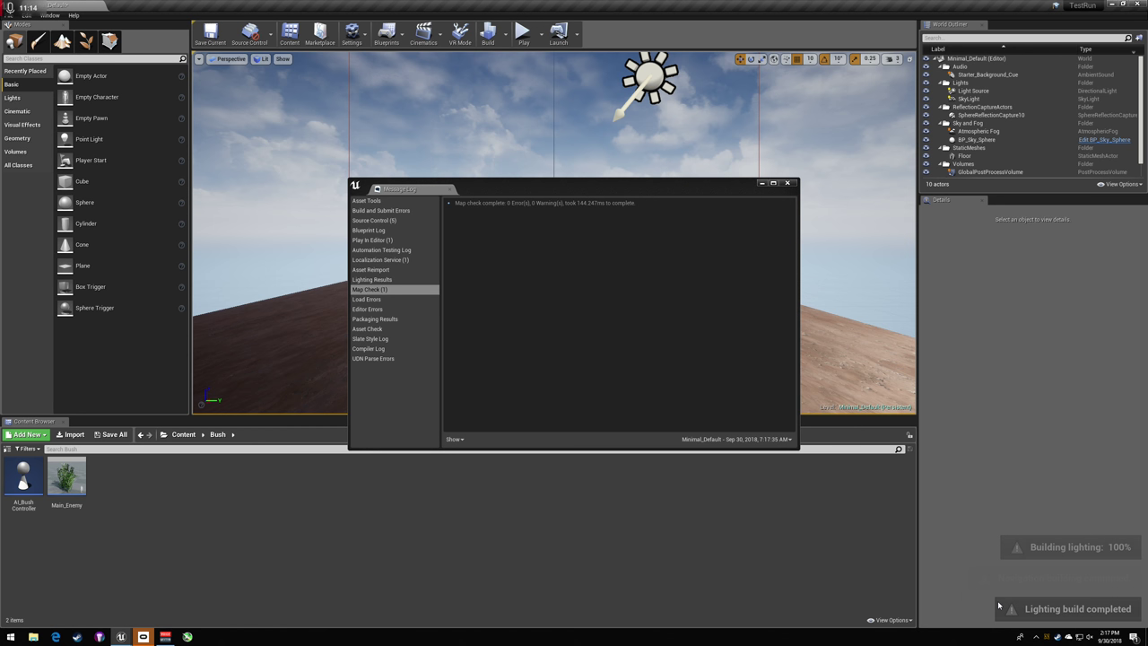
left_click(788, 183)
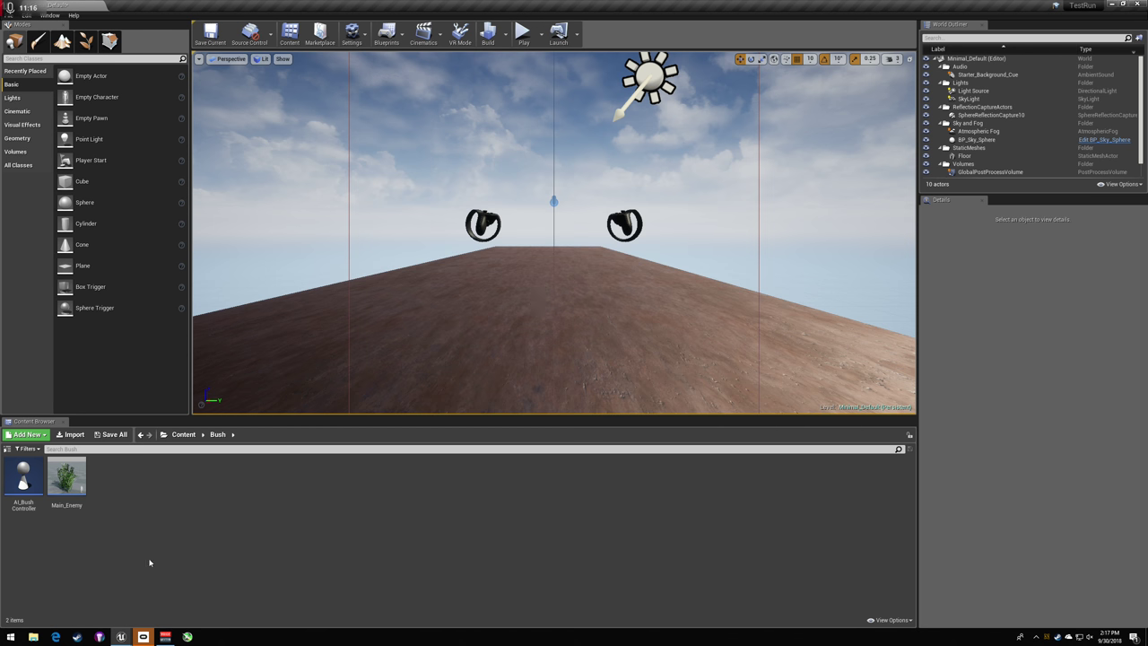
left_click(146, 637)
left_click(166, 637)
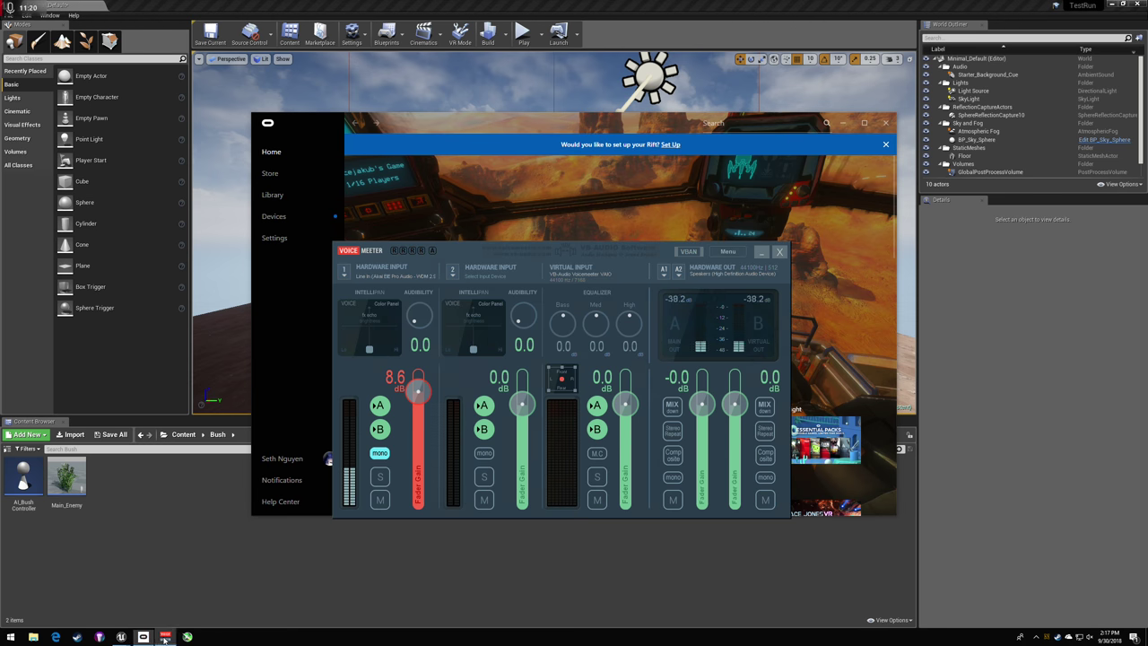
left_click(149, 582)
mouse_move(122, 638)
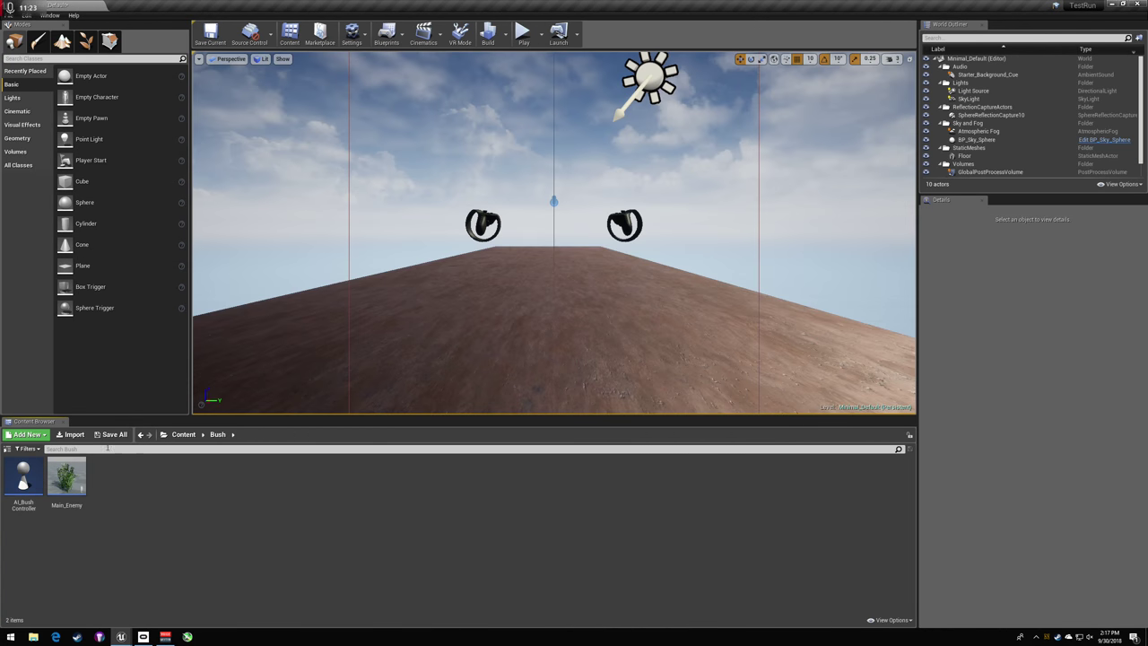
- Place a Main_Enemy instance above the floor of the level at about X 860, Y 130
left_click(68, 477)
left_click_drag(53, 488, 525, 188)
right_click_drag(547, 210, 310, 220)
- Rename the Main_Enemy blueprint asset in the Bush folder to BP_Bush
right_click(66, 483)
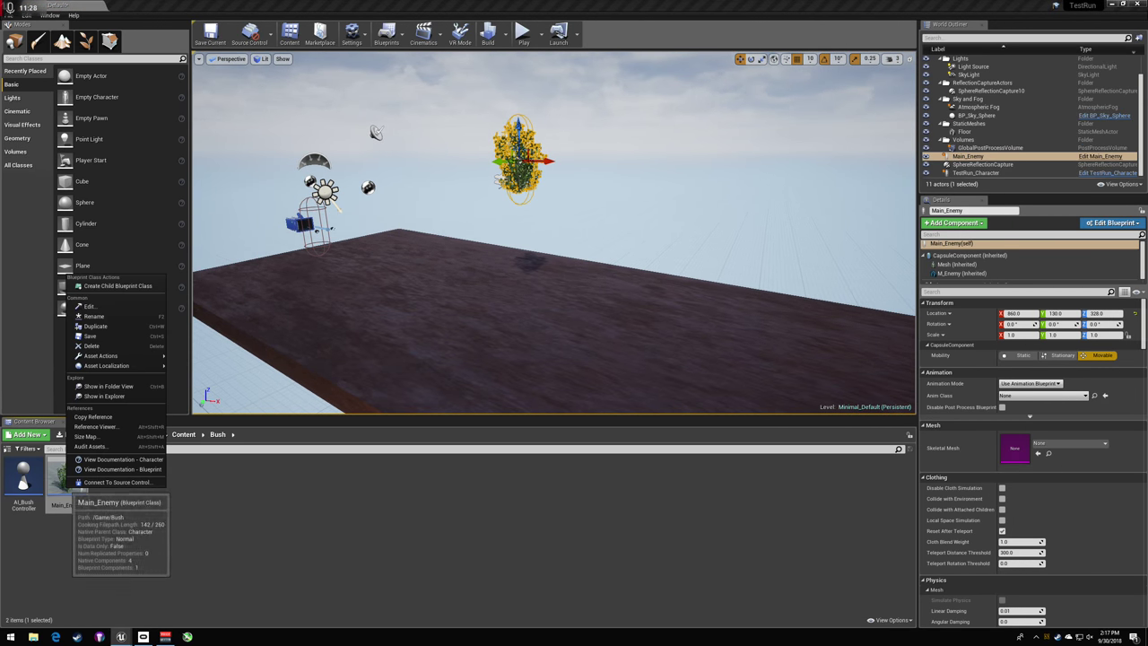
left_click(93, 316)
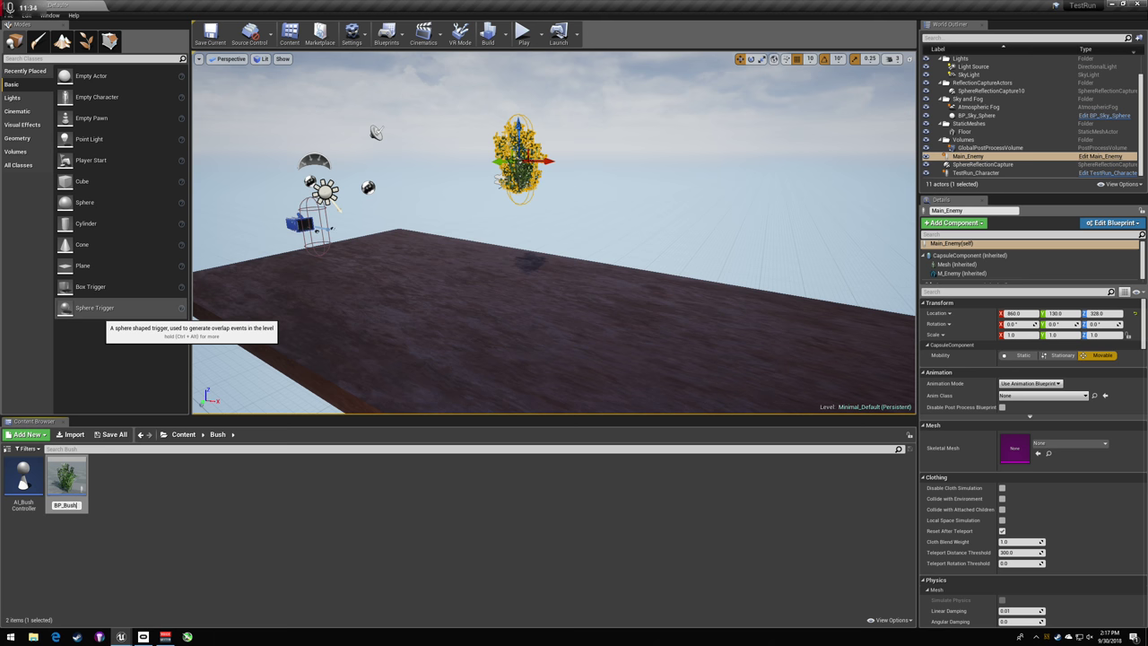
type("BP_Bush")
key("Return")
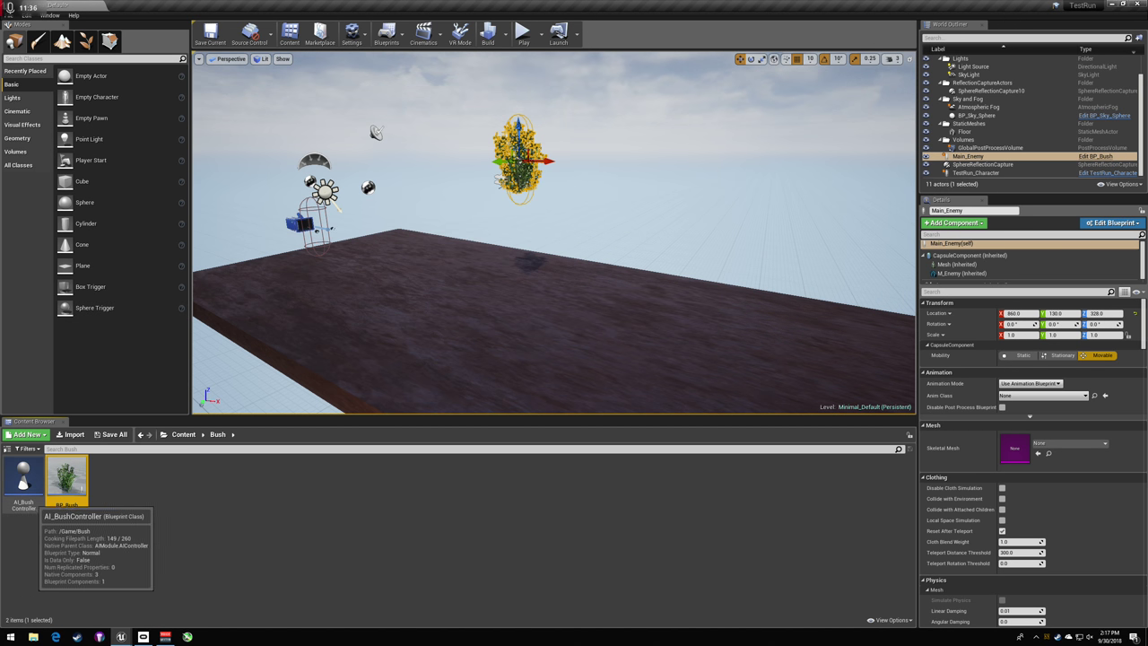
- Lower the bush actor toward the floor to about Z 158 and move it along X to about 2150
left_click_drag(517, 130, 518, 217)
right_click_drag(519, 218, 368, 218)
key("d")
right_click_drag(519, 249, 402, 256)
left_click_drag(529, 245, 389, 246)
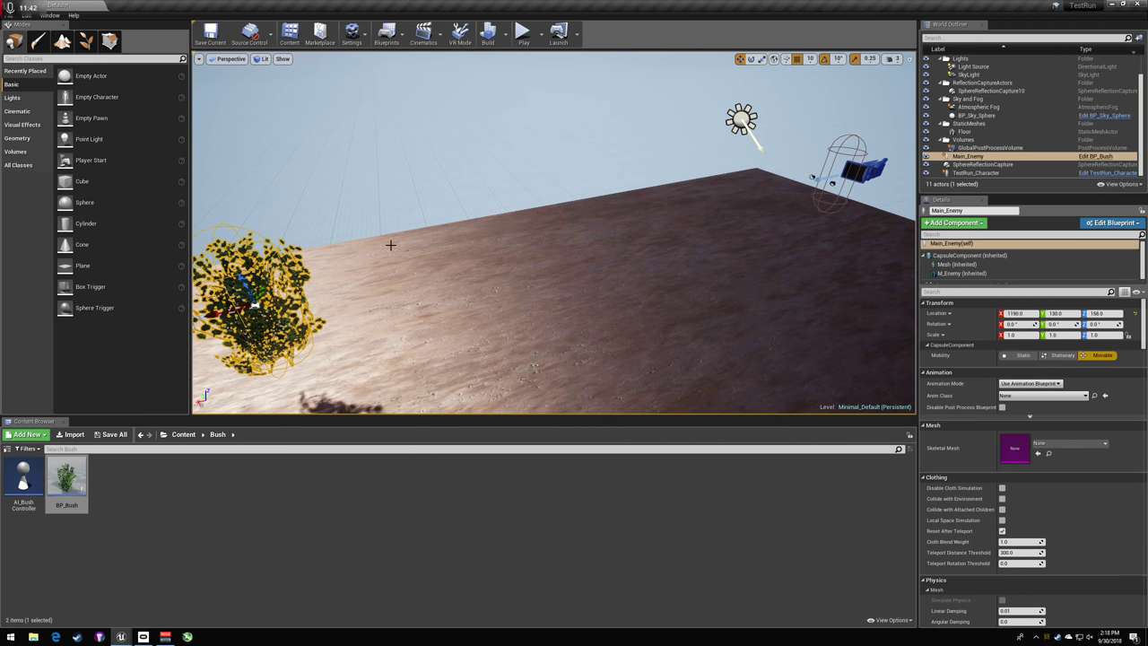
right_click_drag(389, 246, 310, 246)
key("a")
right_click_drag(816, 229, 798, 242)
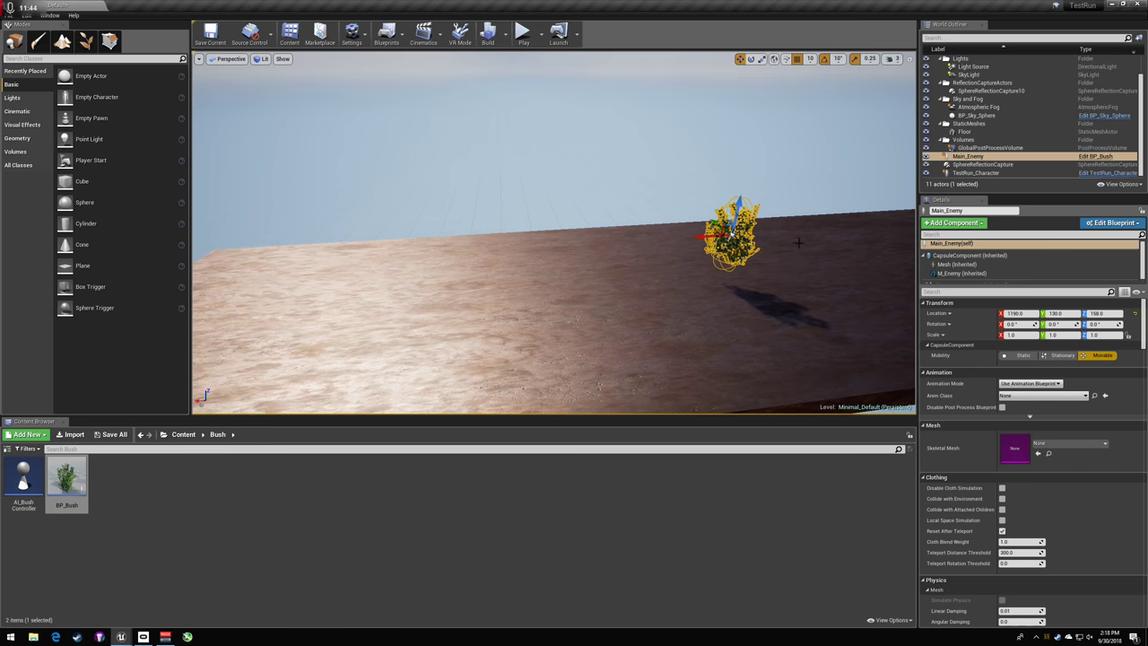
left_click_drag(704, 237, 229, 267)
right_click_drag(415, 249, 314, 240)
right_click_drag(466, 229, 474, 231)
- Rotate the bush actor about its Z axis to about -180 degrees
key("e")
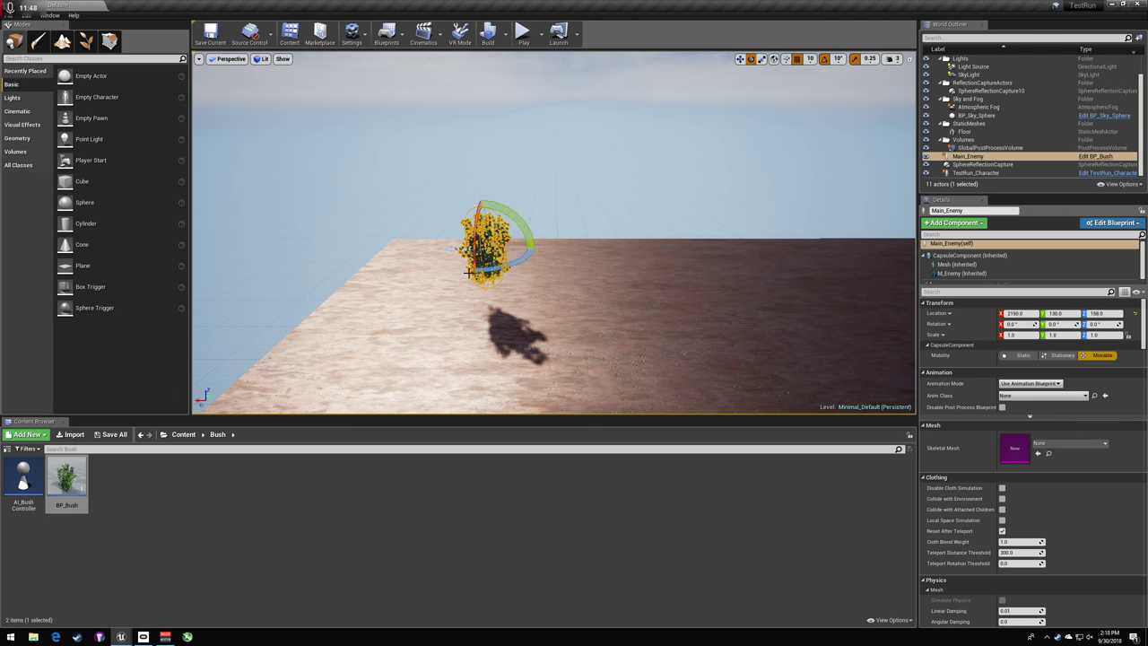
left_click_drag(505, 267, 426, 323)
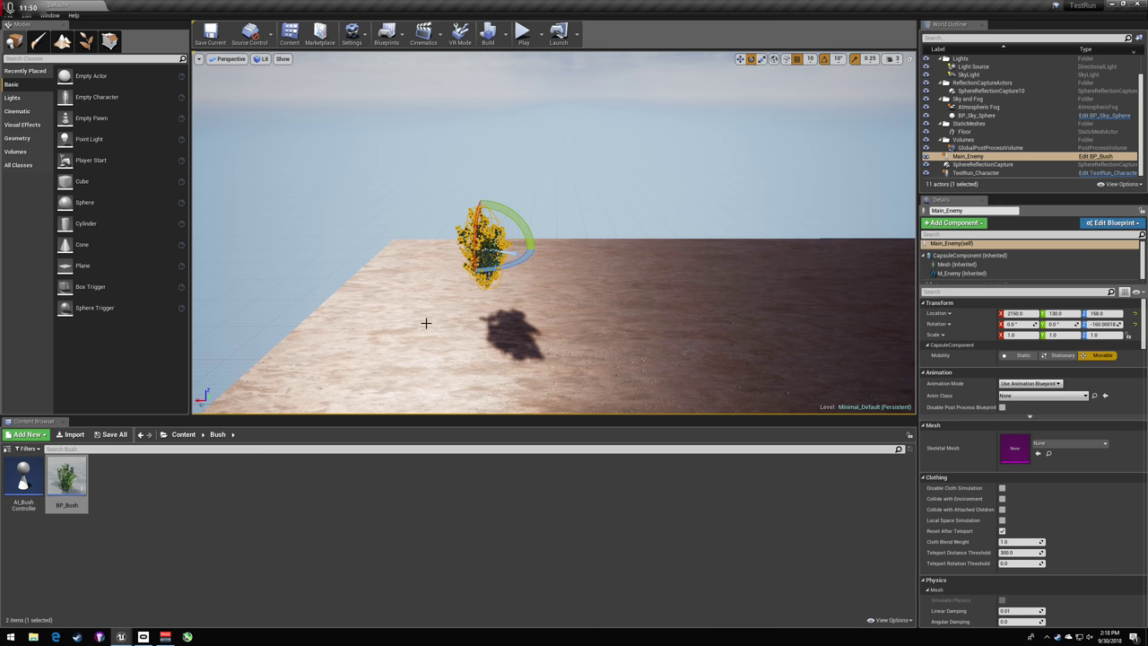
left_click_drag(500, 267, 489, 276)
- Play the level with the bush actor placed to test its behaviour toward the character, and stop the session
mouse_move(761, 152)
right_mouse_down()
mouse_move(717, 197)
mouse_move(808, 179)
mouse_move(709, 193)
mouse_move(825, 153)
mouse_move(888, 161)
mouse_move(744, 166)
mouse_move(772, 157)
right_mouse_up()
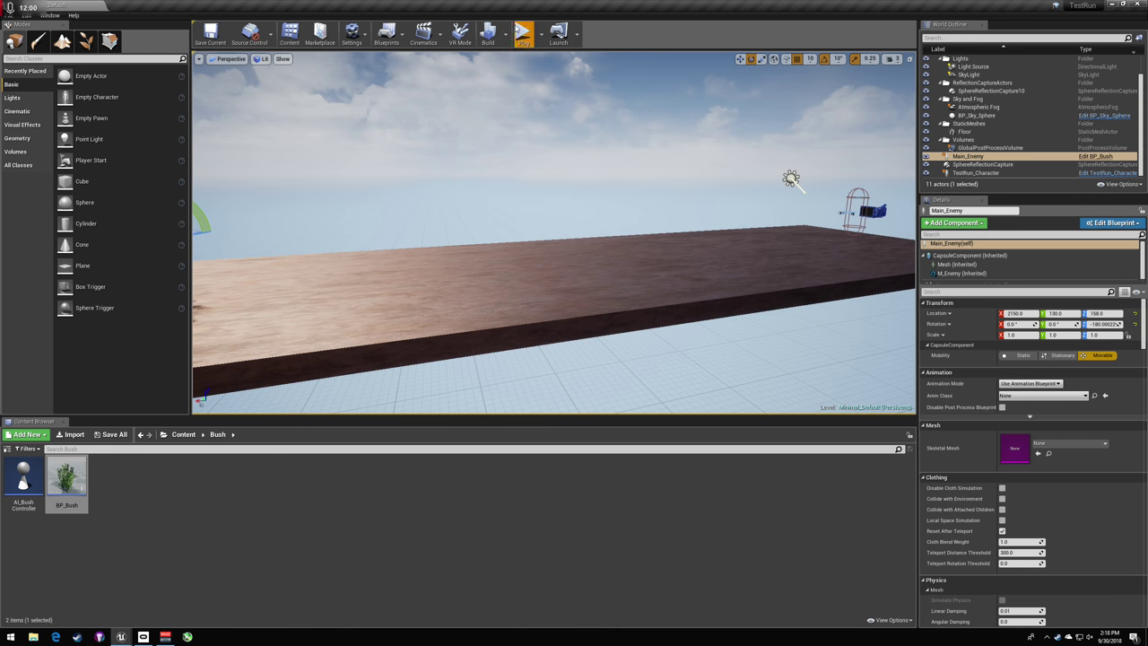
left_click(521, 33)
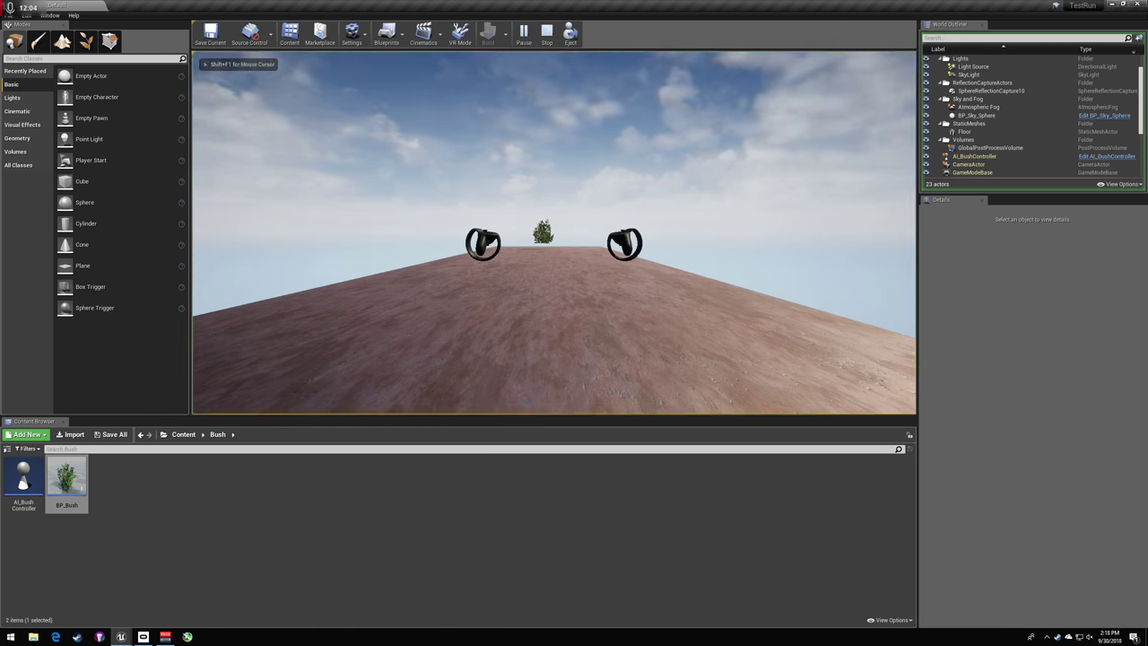
key("Escape")
right_click_drag(572, 338, 798, 395)
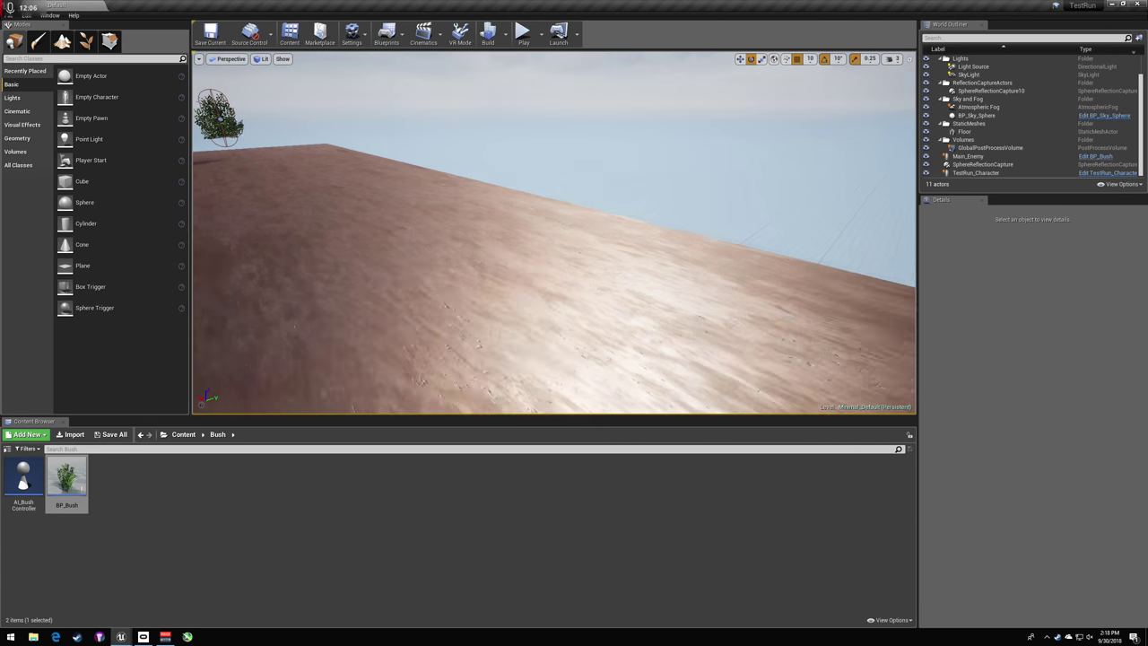
- Add an Event Tick node wired to a Print String node in the AI_BushController event graph, and compile the blueprint
left_click(171, 435)
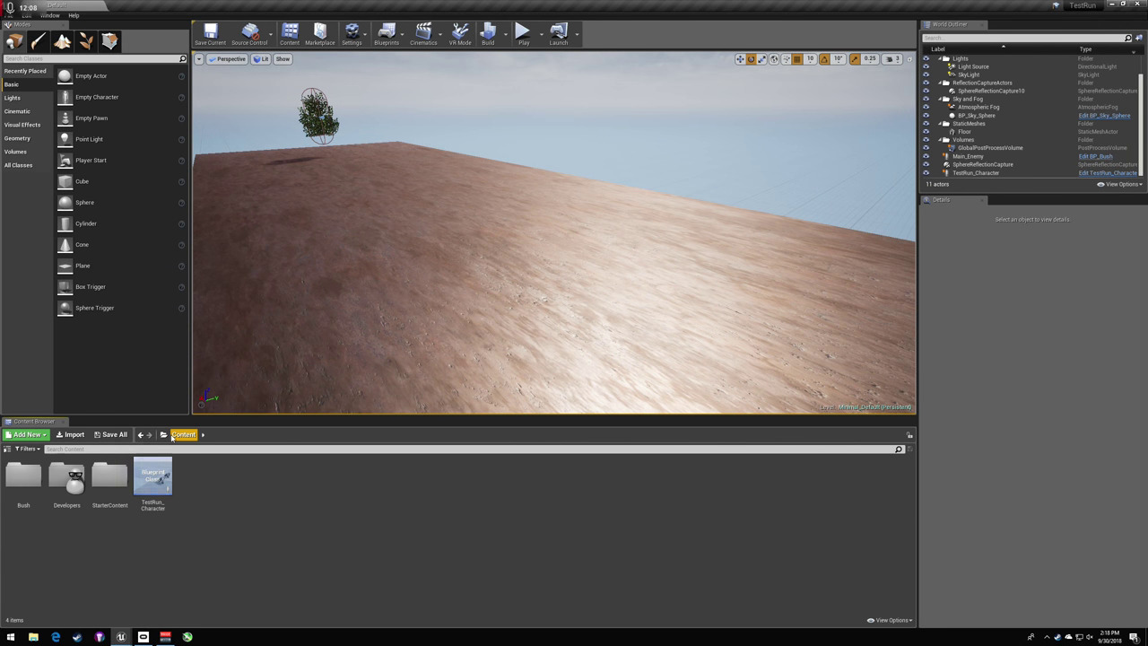
double_click(25, 475)
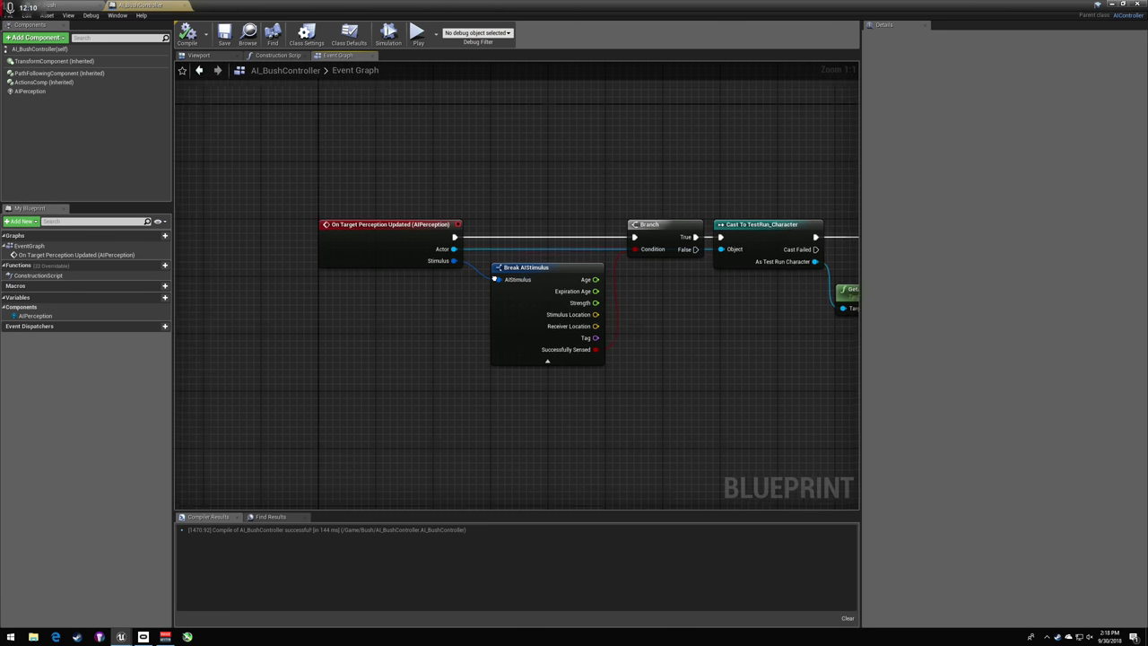
right_click_drag(316, 91, 369, 261)
right_click(374, 146)
type("even")
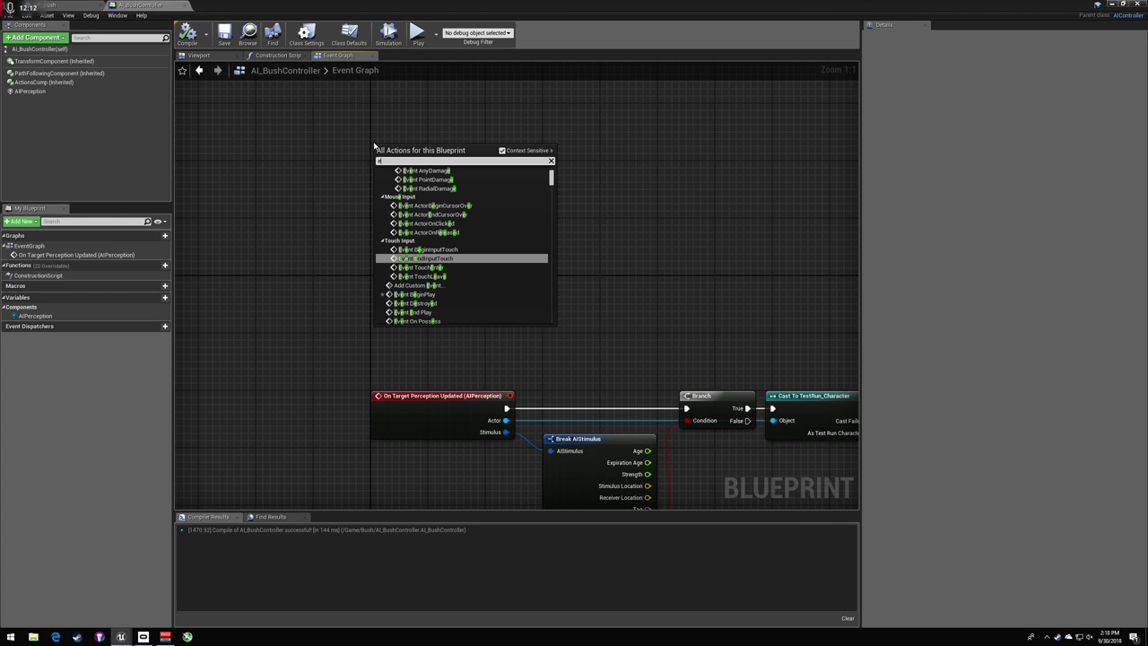
type("t")
key("Return")
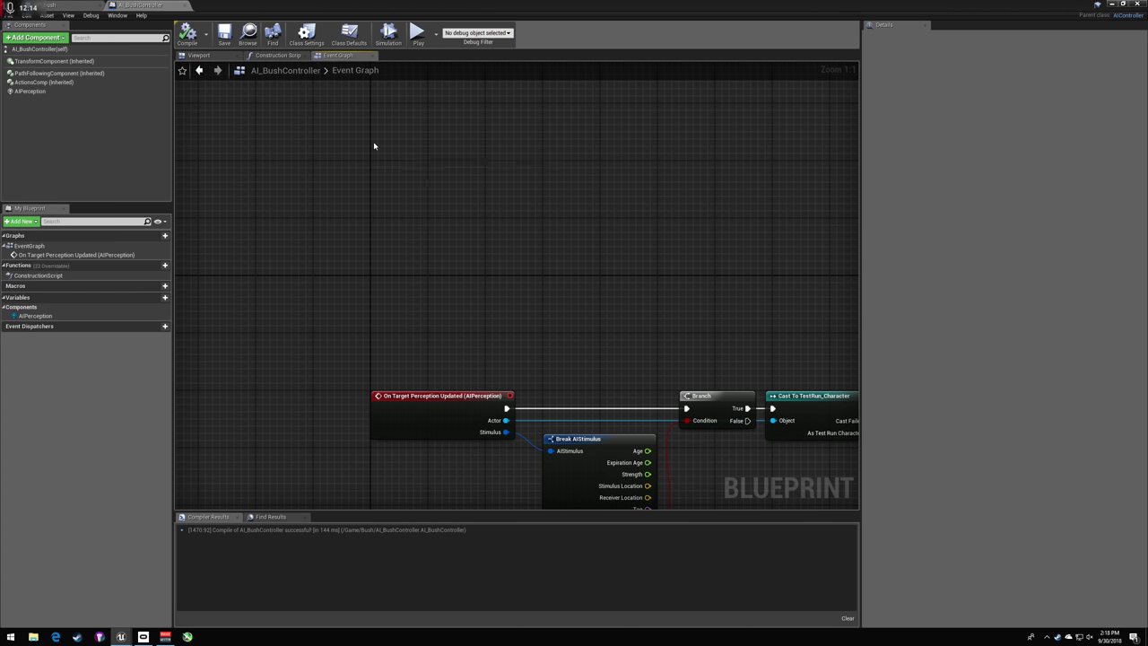
left_click_drag(416, 164, 556, 173)
type("print string")
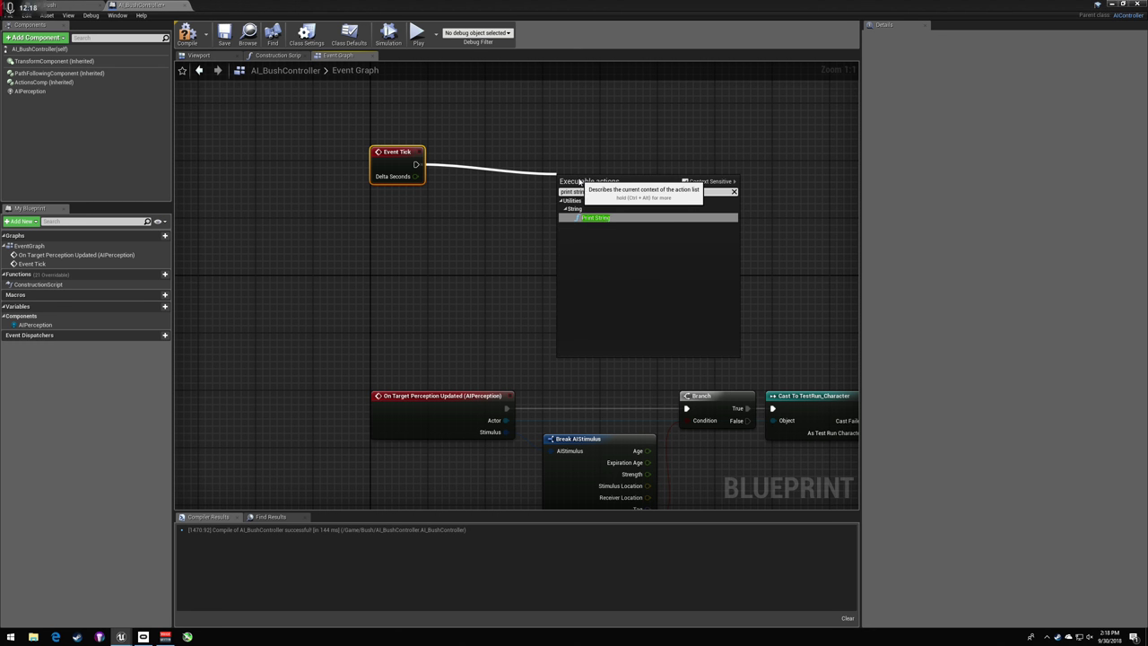
key("Return")
left_click(195, 38)
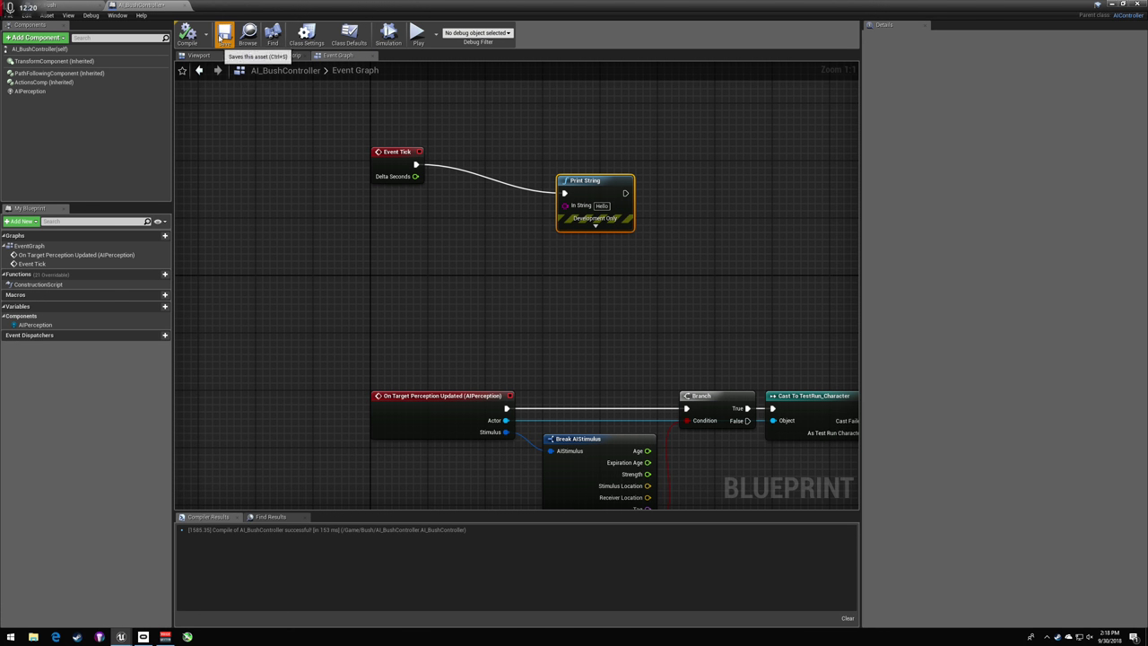
- Play the level to check whether AI_BushController prints its string, and stop the session
left_click(1111, 4)
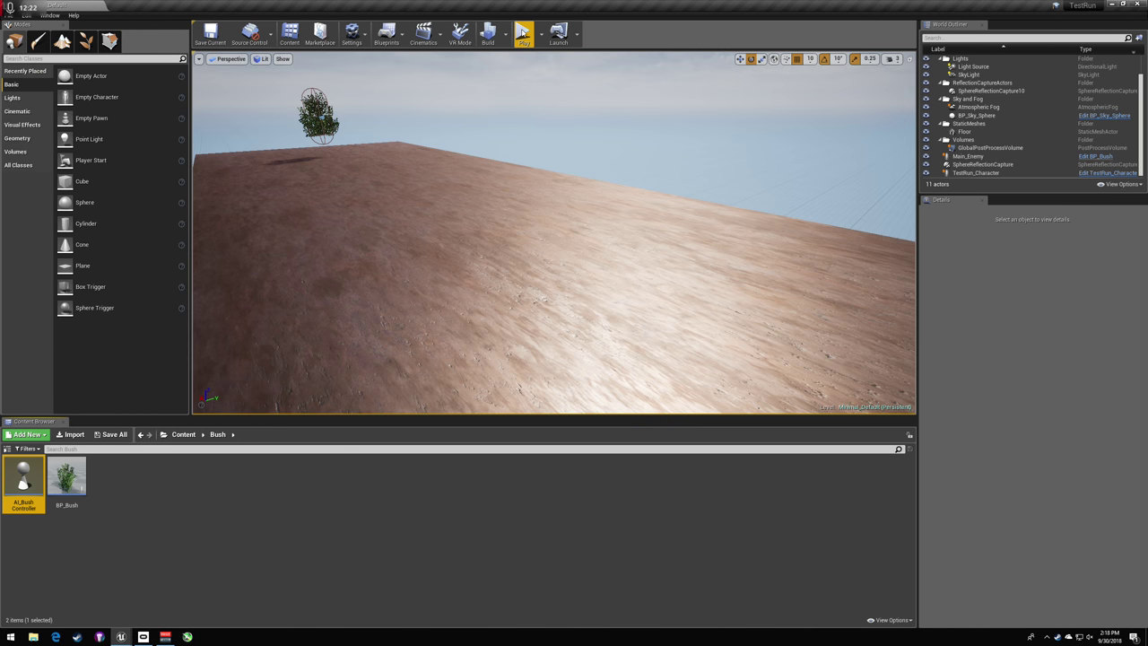
left_click(522, 33)
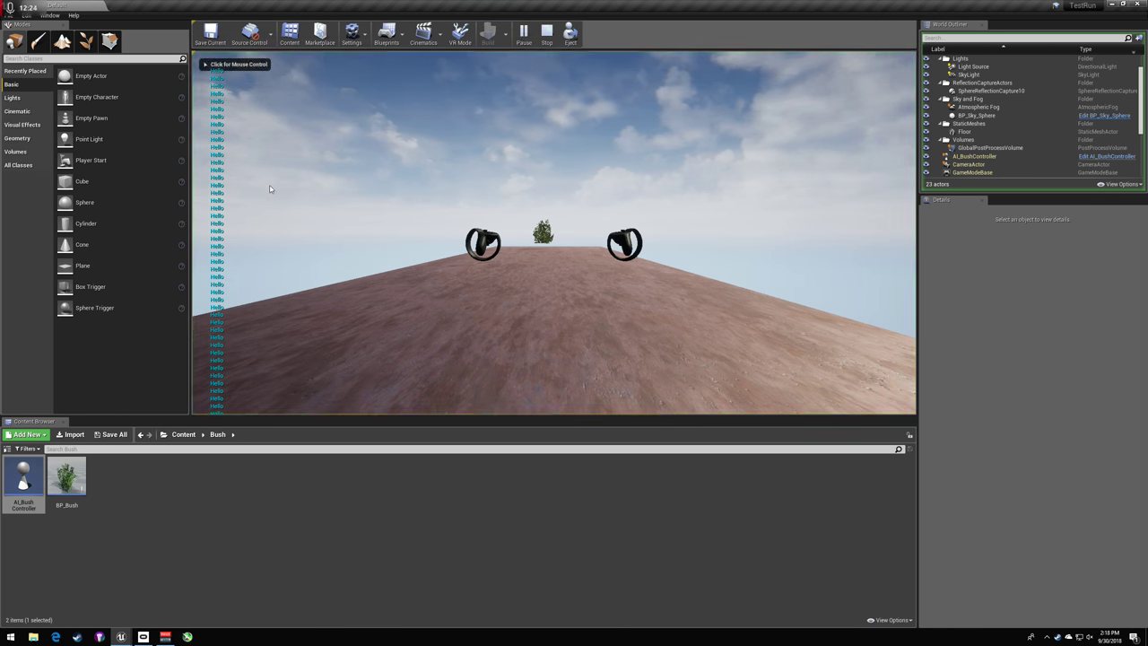
key("Escape")
- Delete the Print String and Event Tick nodes from the AI_BushController event graph, and compile the blueprint
double_click(23, 480)
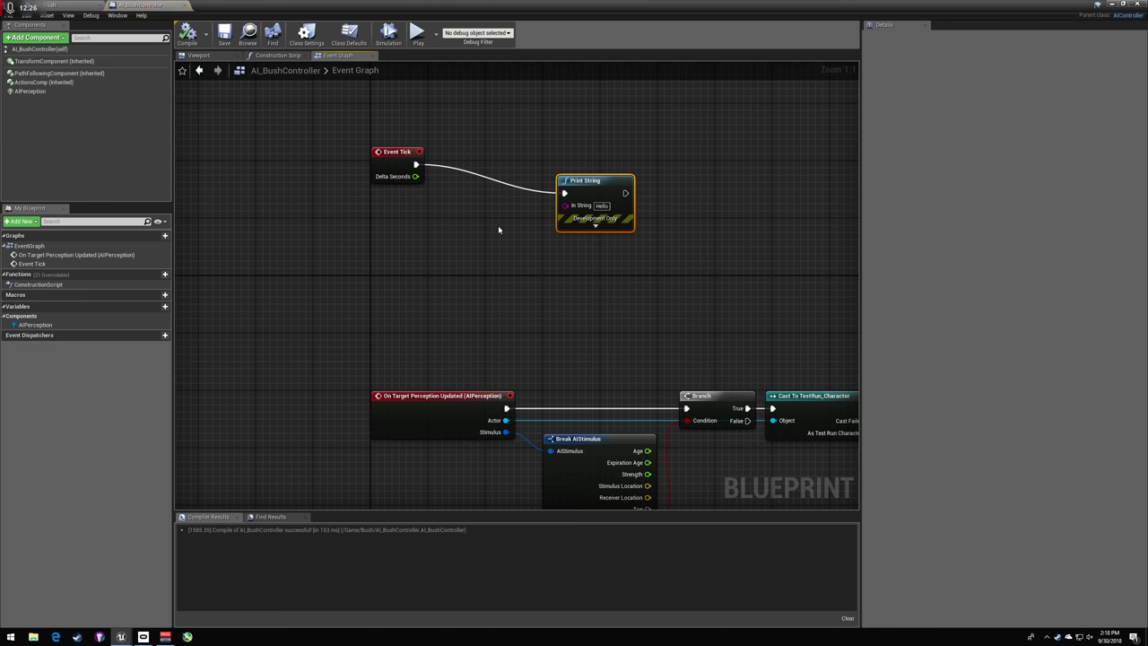
left_click_drag(599, 230, 477, 202)
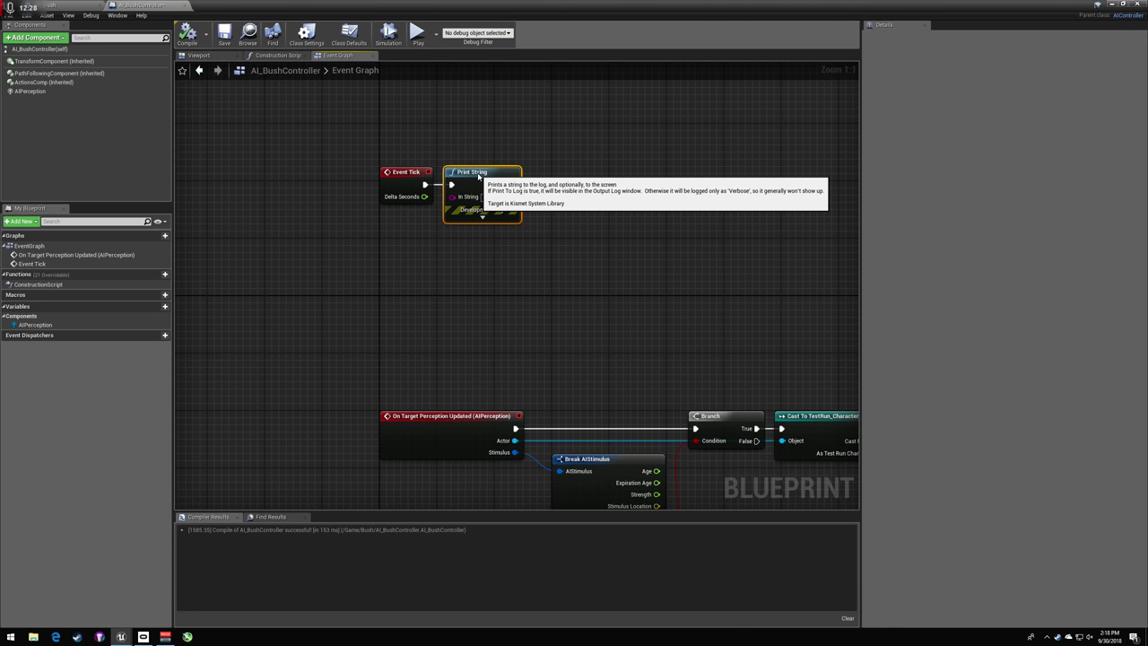
key("Delete")
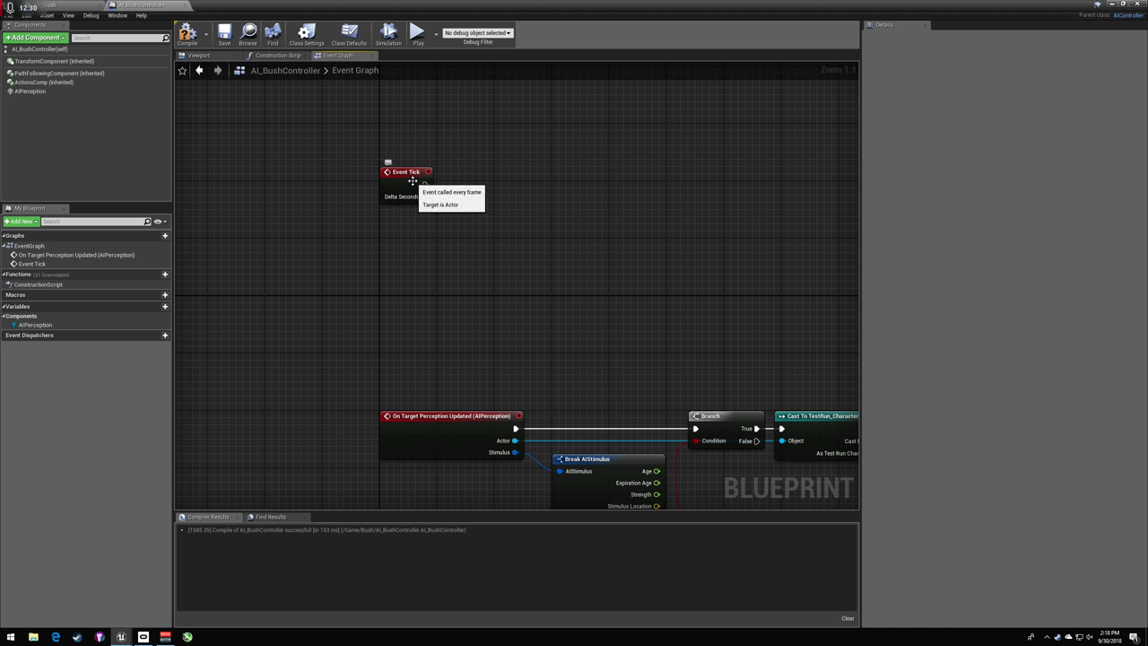
left_click_drag(415, 182, 414, 196)
left_click(444, 167)
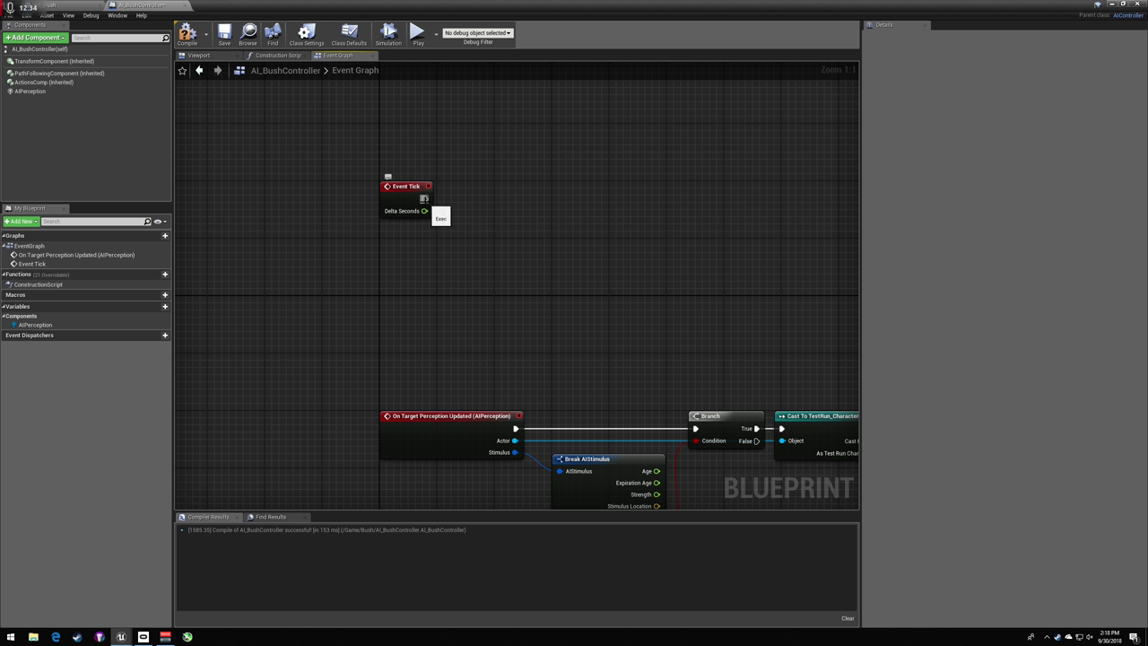
left_click(408, 187)
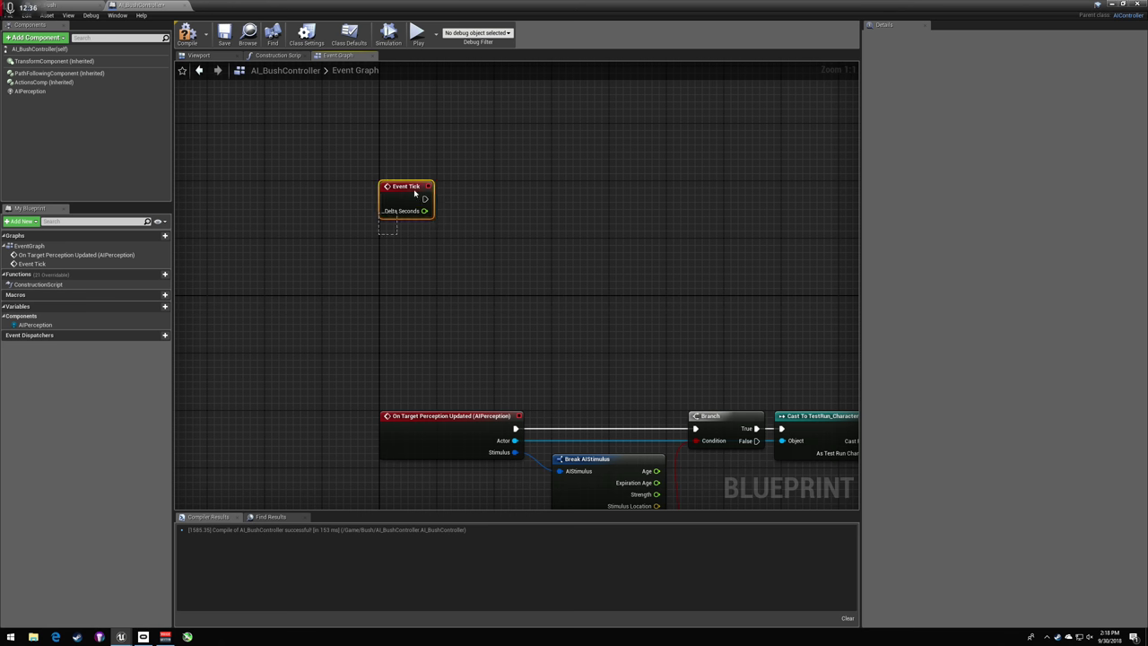
key("Delete")
right_click(382, 191)
type("event")
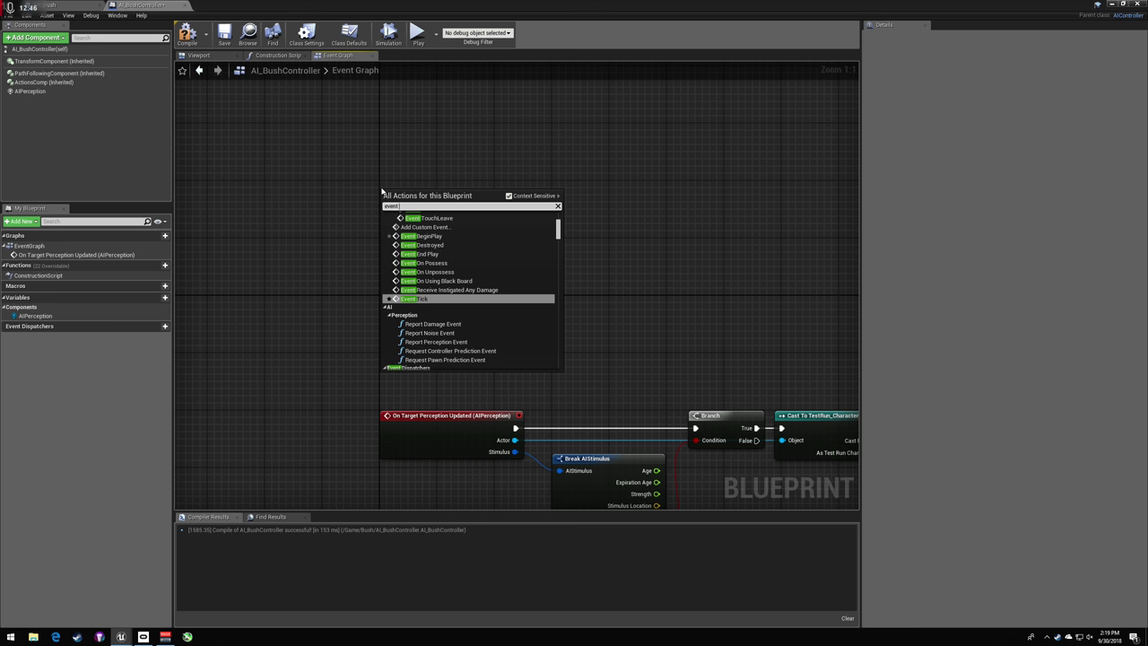
left_click(399, 167)
left_click(187, 34)
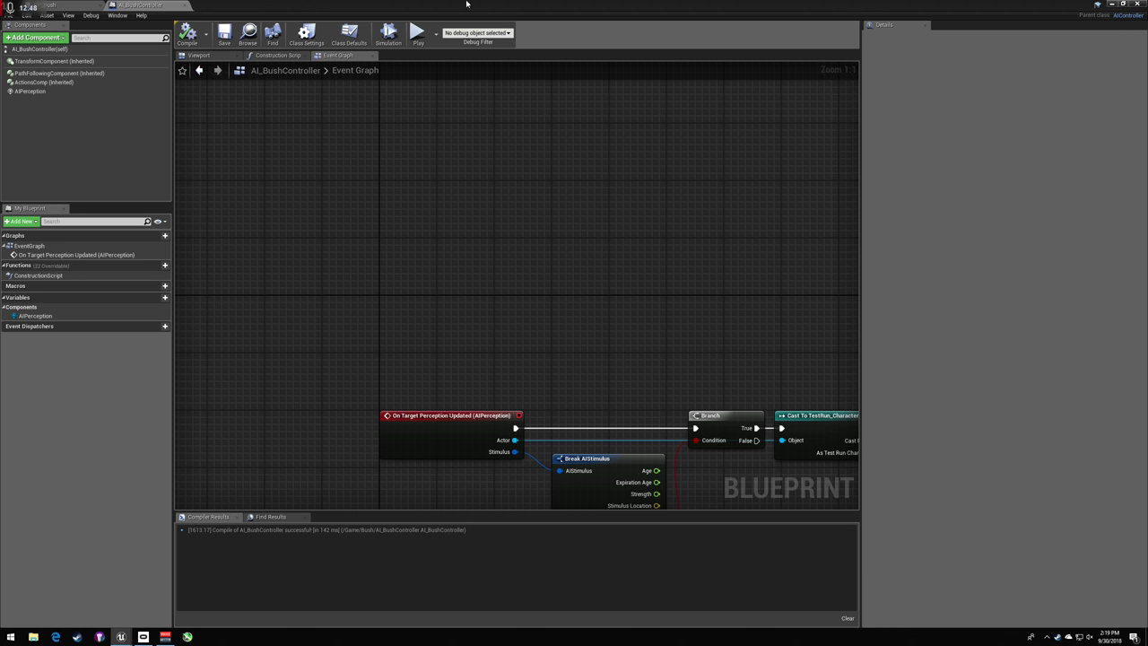
- Find the Nav Mesh Bounds Volume and place one in the level above the floor
left_click(1112, 4)
mouse_move(574, 233)
right_mouse_down()
mouse_move(682, 233)
mouse_move(717, 153)
mouse_move(449, 243)
mouse_move(553, 234)
right_mouse_up()
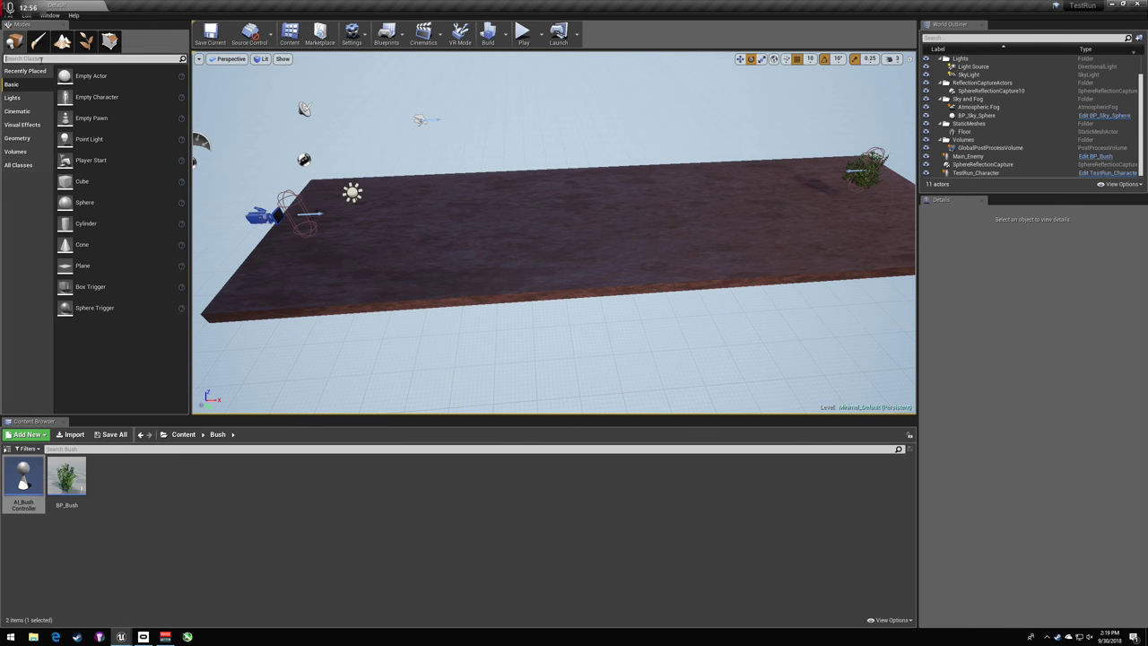
left_click(40, 58)
type("nav mesh")
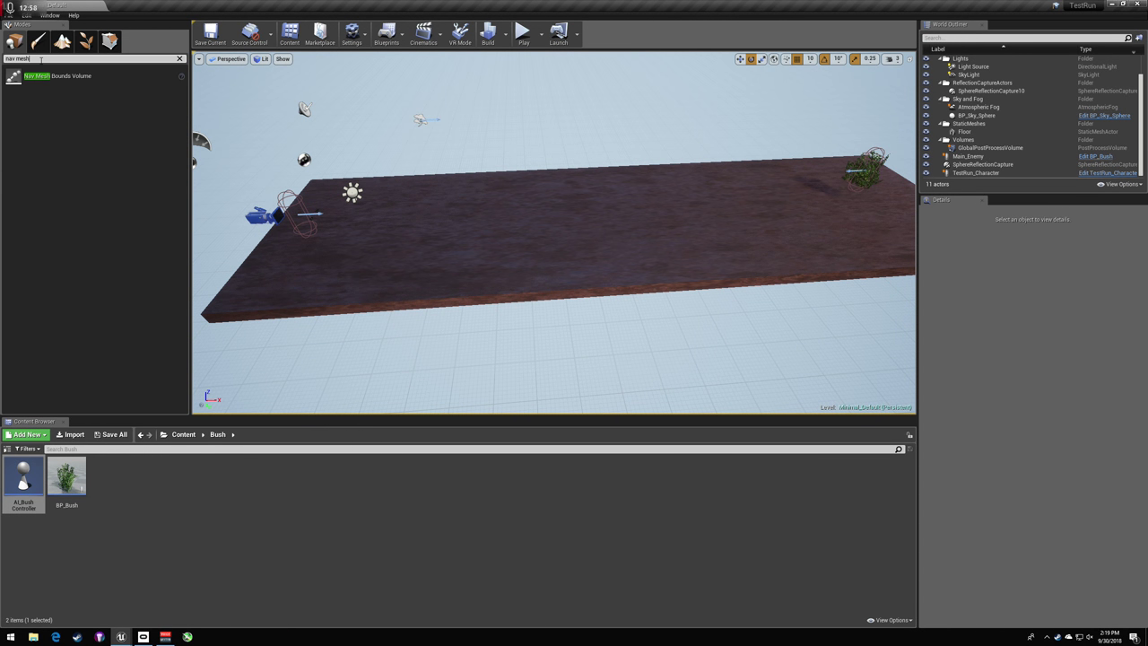
left_click_drag(57, 75, 669, 109)
key("f")
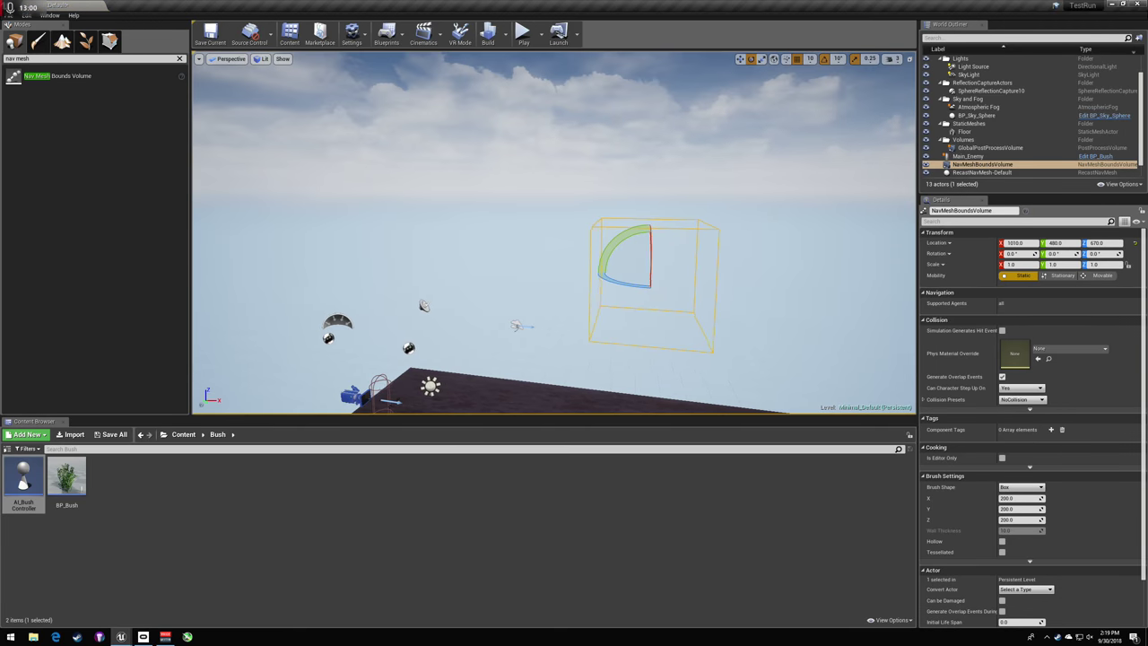
- Move the Nav Mesh Bounds Volume down onto the floor at about Z 10 and across it to about Y 120
key("w")
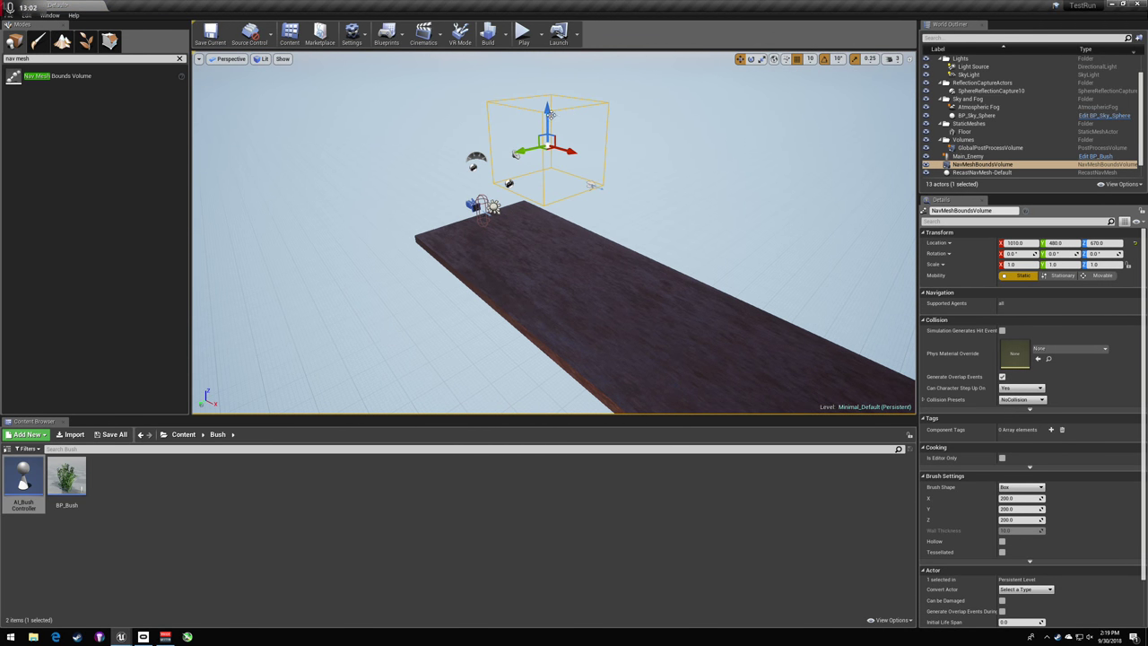
left_click_drag(551, 115, 551, 333)
right_click_drag(639, 268, 529, 237)
left_click_drag(509, 228, 637, 230)
right_click_drag(637, 231, 565, 229)
key("s")
mouse_move(711, 232)
right_mouse_down()
mouse_move(728, 232)
mouse_move(711, 232)
right_mouse_up()
- Stretch the Nav Mesh Bounds Volume along the floor to an X scale of about 12.75 and move it to about X 1260
key("e")
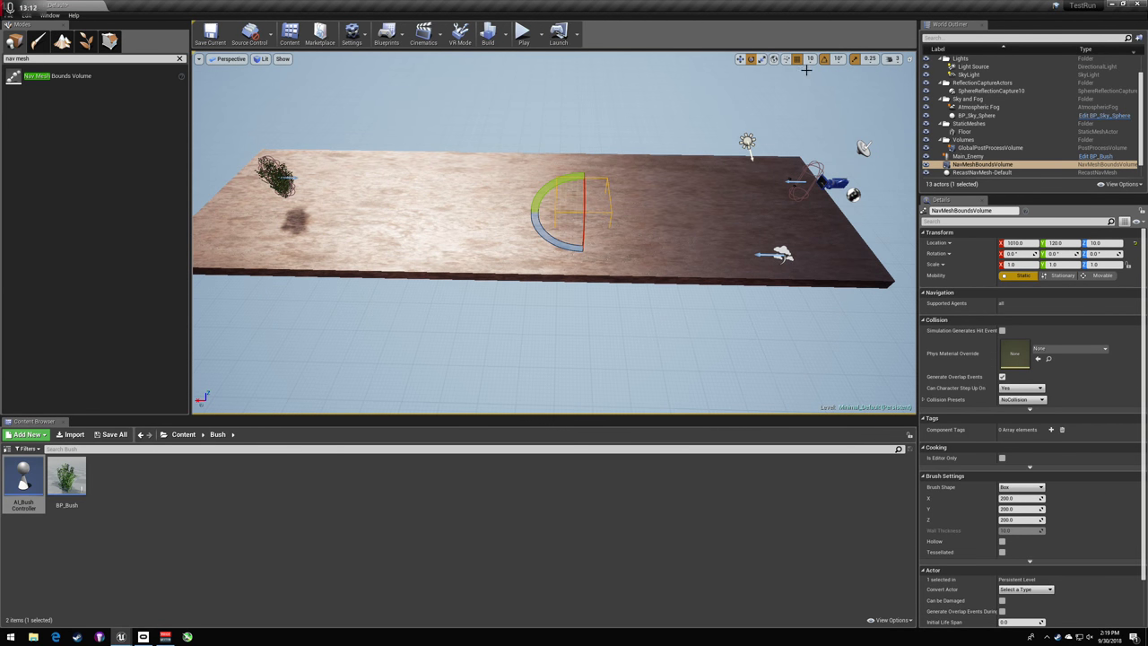
left_click(762, 60)
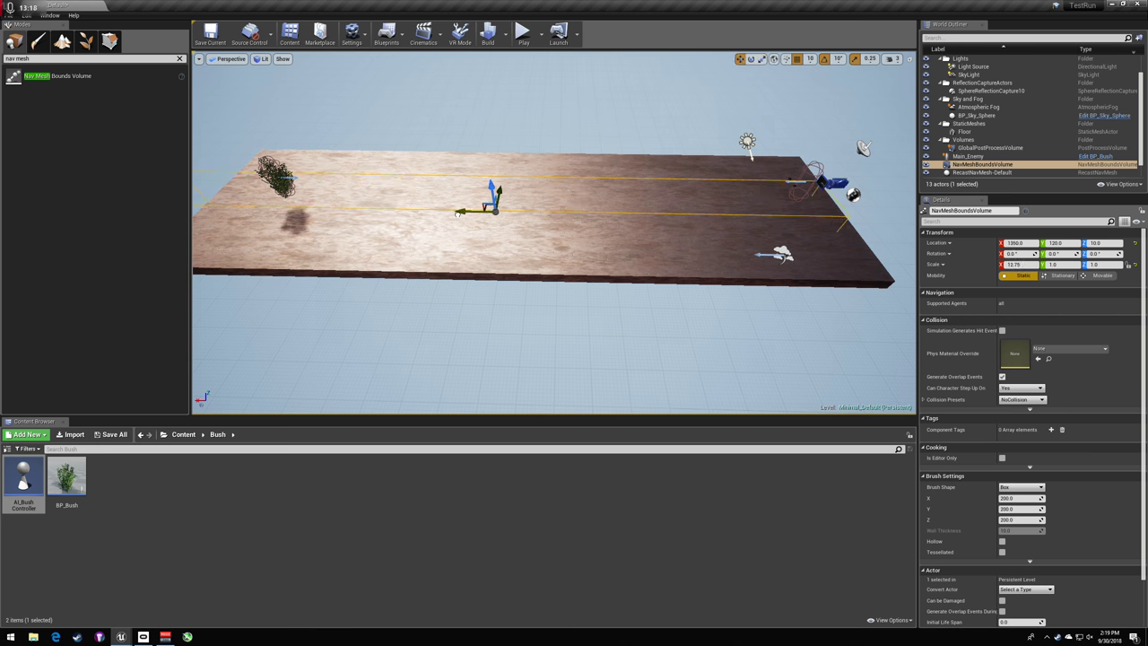
right_click_drag(553, 234, 673, 287)
mouse_move(522, 169)
right_mouse_down()
mouse_move(448, 170)
mouse_move(522, 169)
right_mouse_up()
key("e")
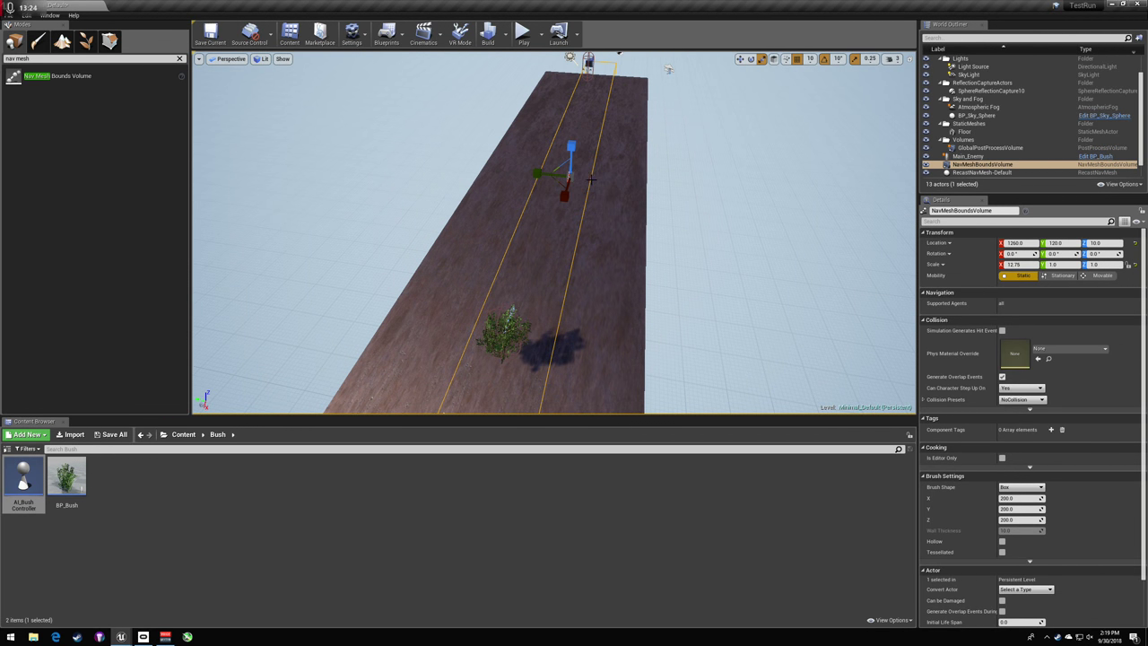
- Widen the Nav Mesh Bounds Volume across the floor to a Y scale of about 3.75
mouse_move(553, 170)
right_mouse_down()
mouse_move(646, 167)
mouse_move(556, 162)
mouse_move(520, 175)
mouse_move(673, 179)
mouse_move(664, 224)
mouse_move(574, 162)
right_mouse_up()
right_click_drag(493, 179, 592, 166)
right_click_drag(511, 202, 462, 186)
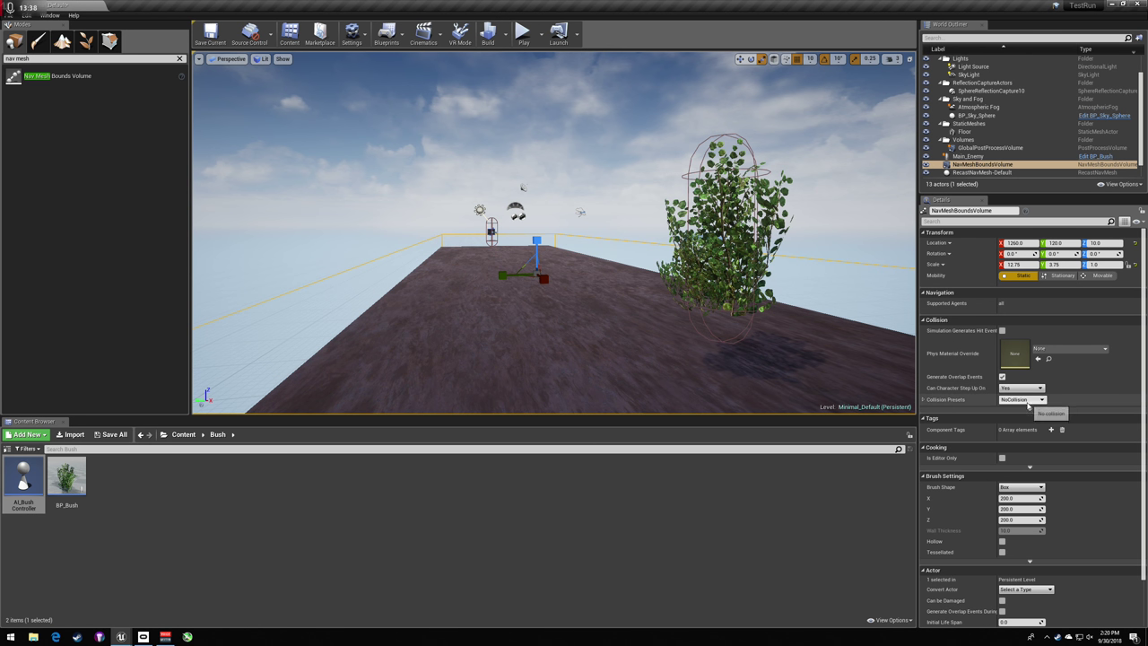
- Save the level, and play it to test the bush with the navigation volume before stopping the session
scroll(1031, 404, "down", 1)
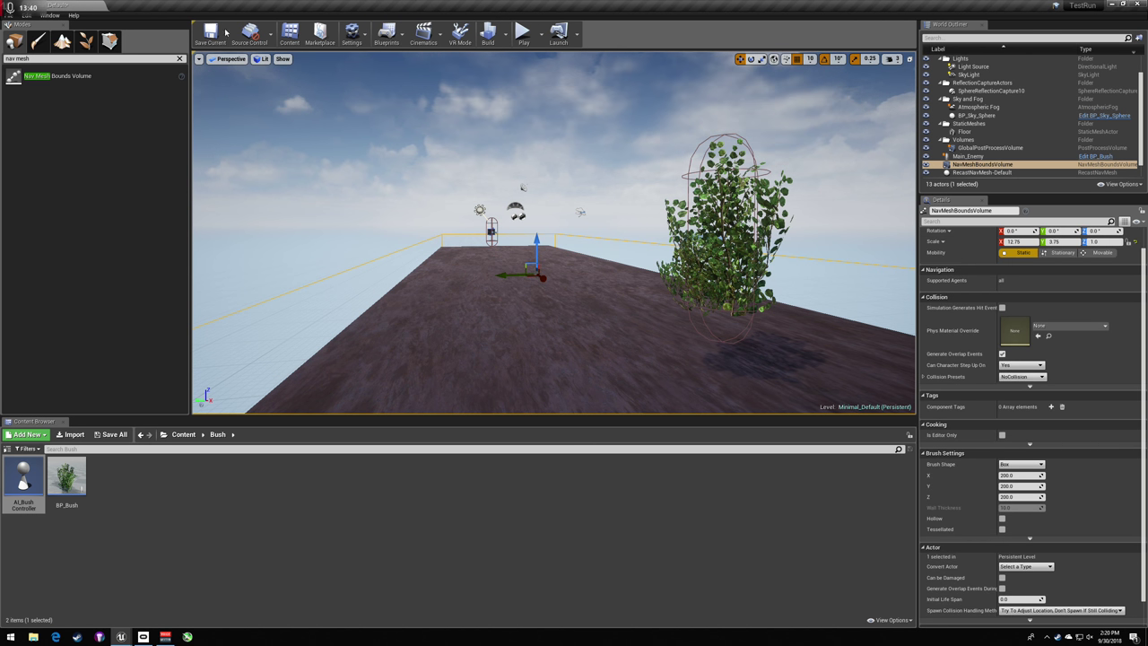
left_click(225, 33)
left_click(523, 33)
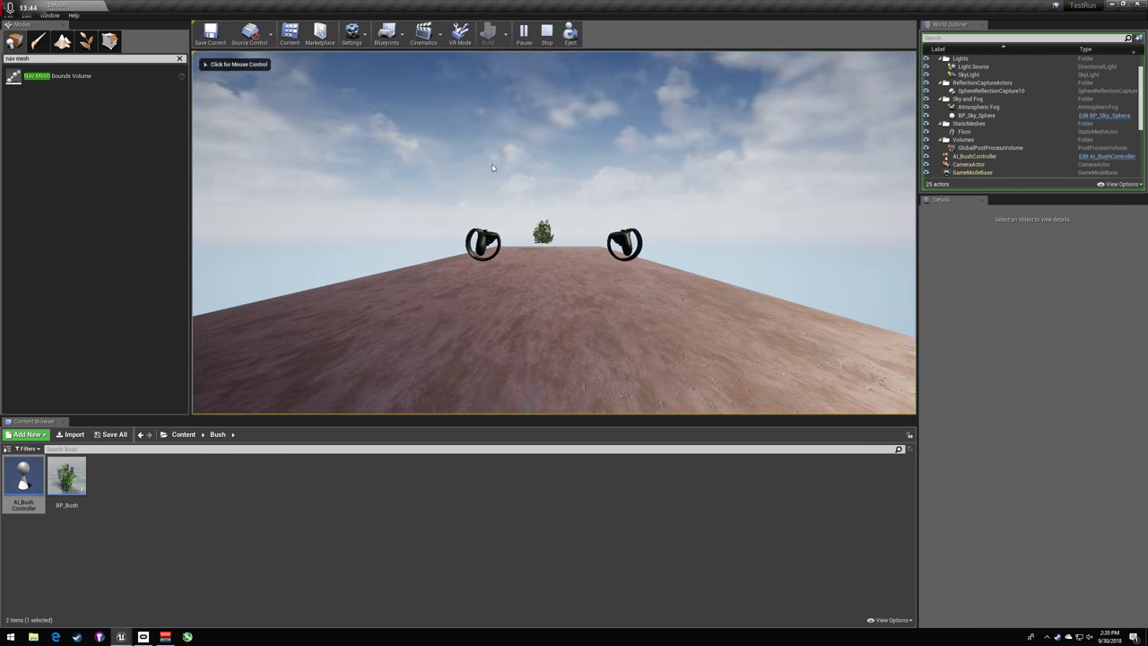
left_click(180, 60)
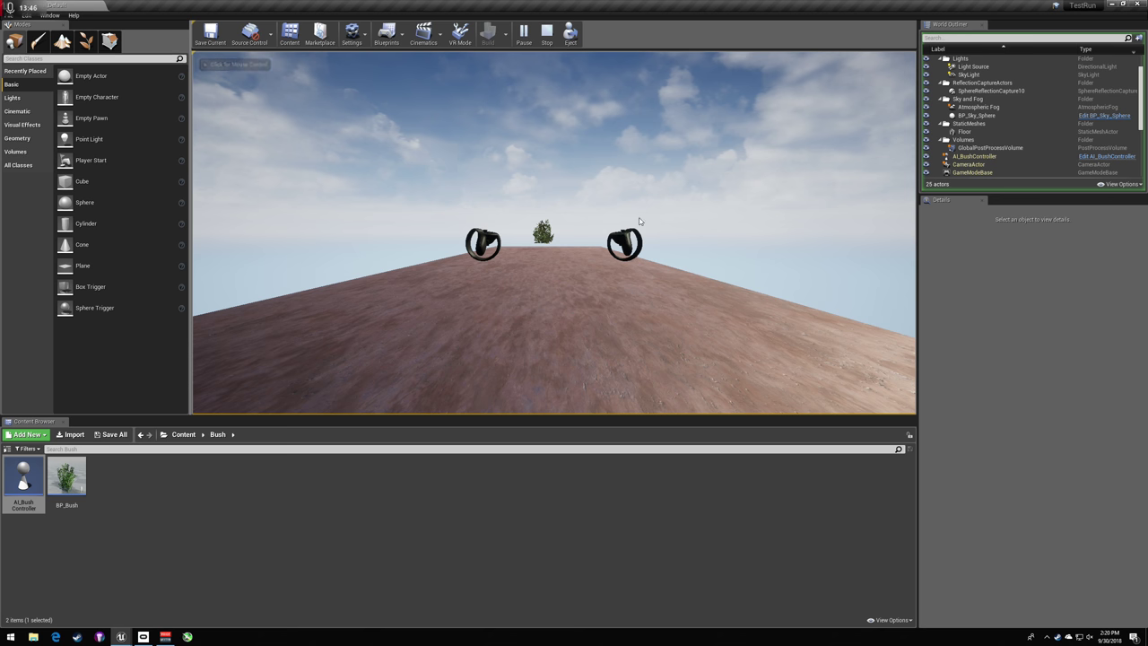
key("Escape")
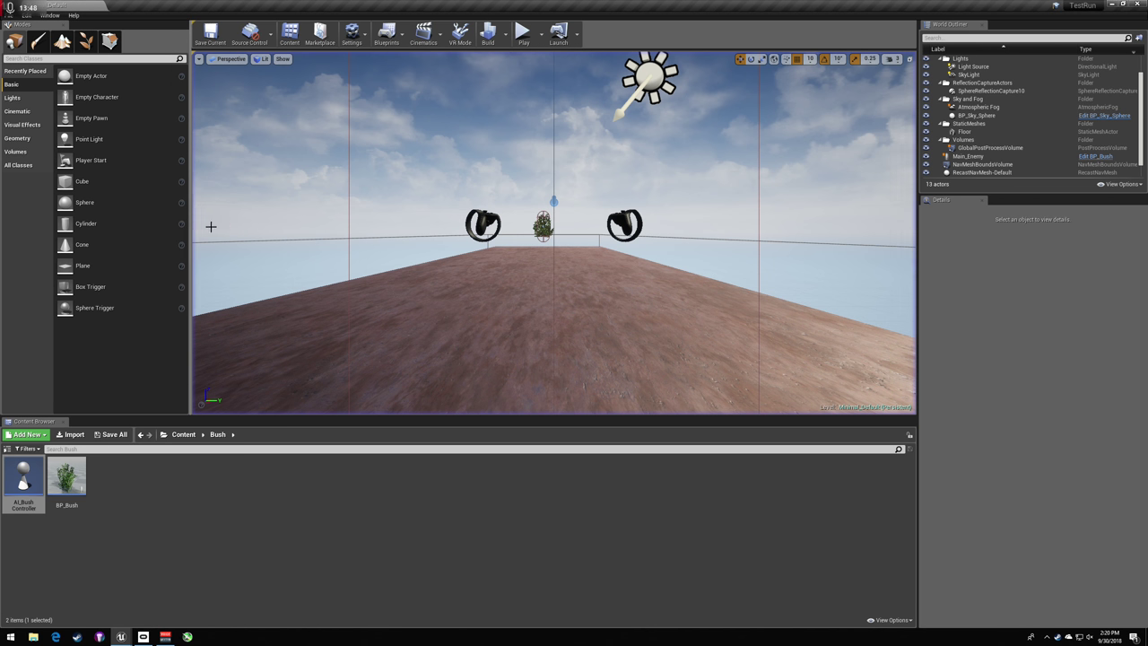
- Look over the AI_BushController graph and switch to the event graph of BP_Bush
right_click_drag(299, 361, 321, 365)
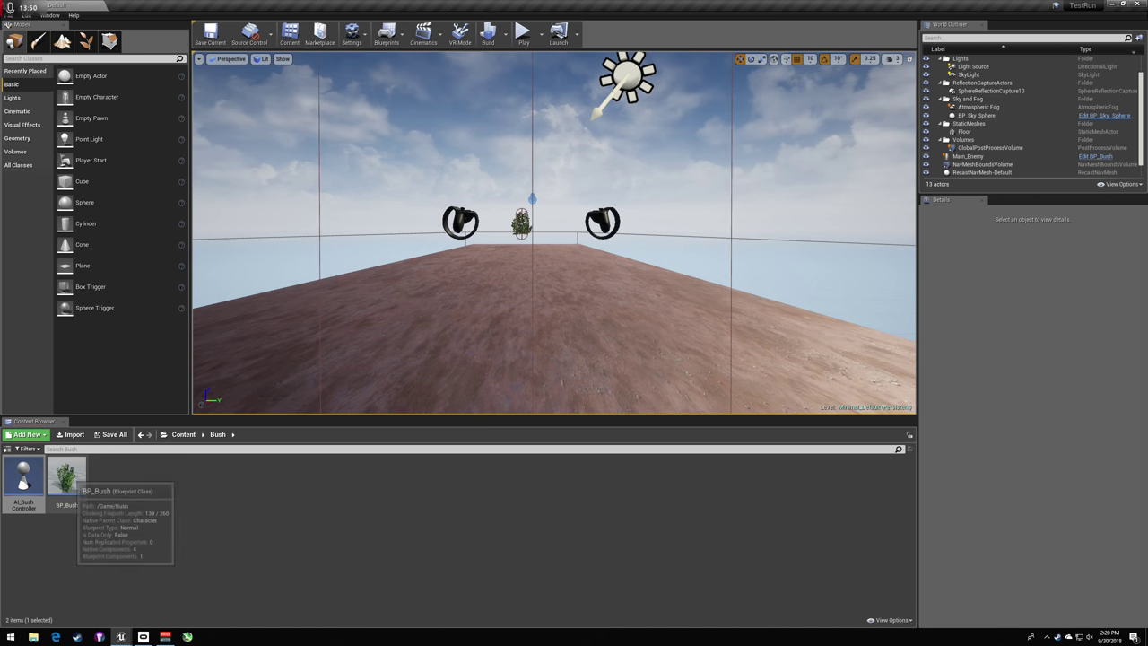
double_click(23, 480)
right_click_drag(402, 257, 341, 111)
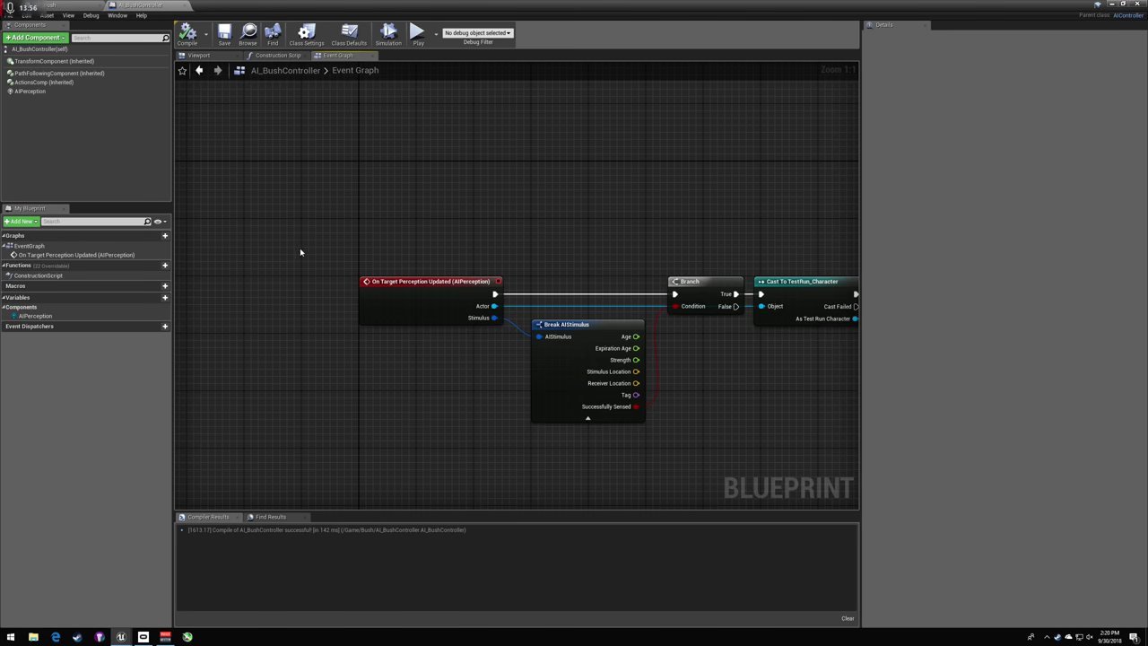
left_click(56, 5)
left_click(332, 57)
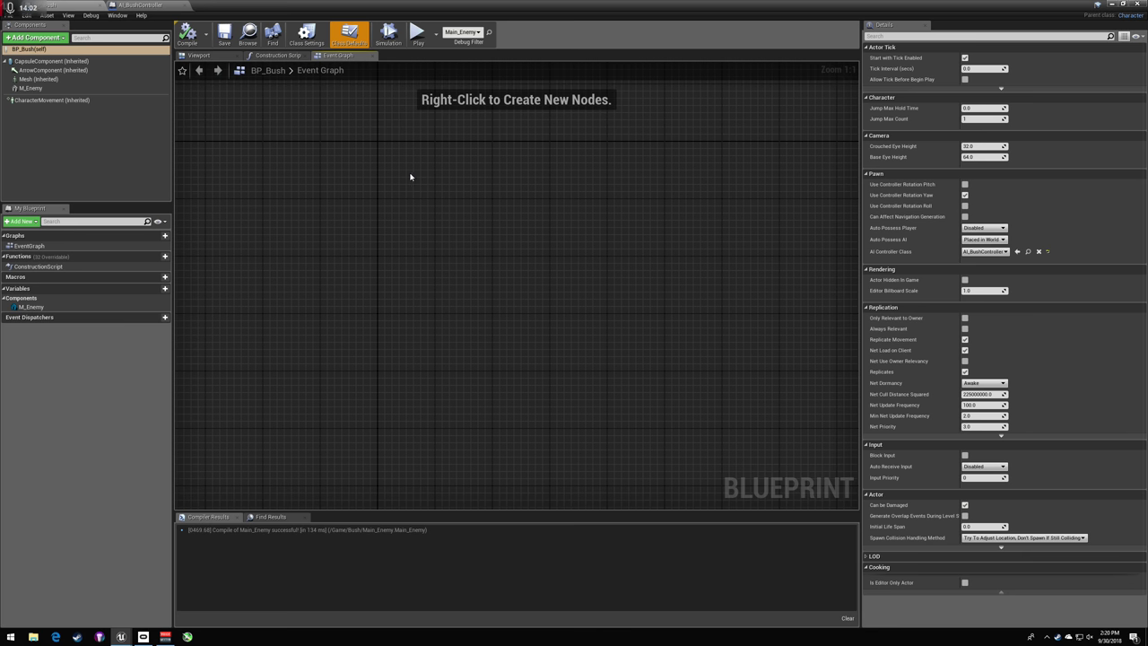
left_click(143, 5)
left_click(54, 5)
- Add an Event BeginPlay node near the top of the BP_Bush event graph
right_click(368, 193)
type("e")
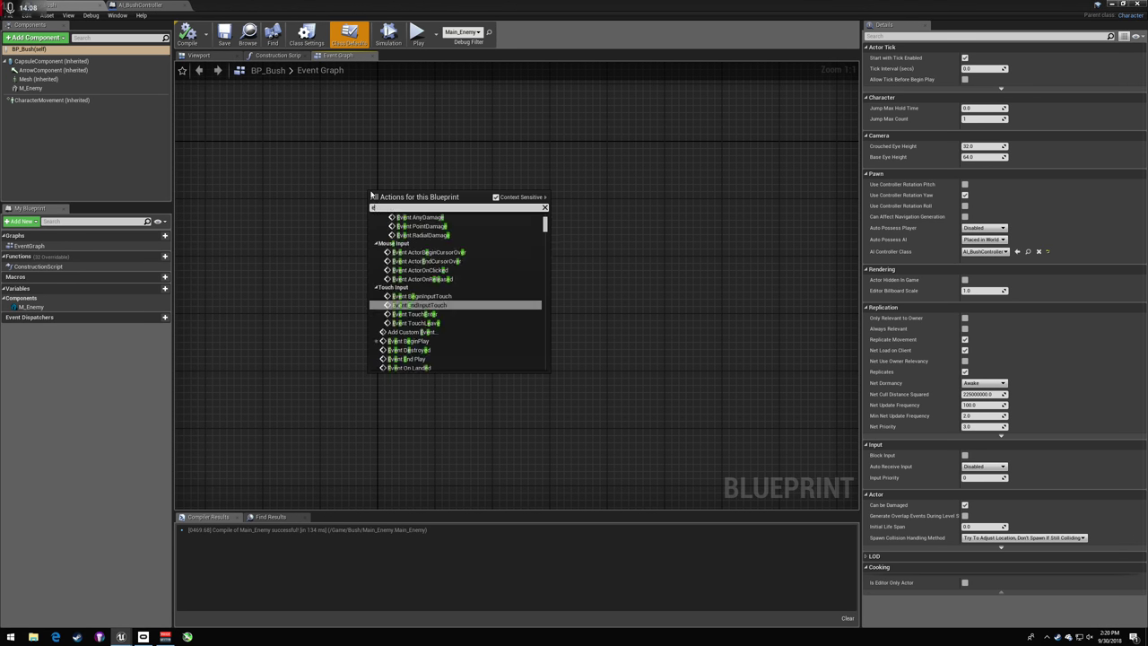
type("vent begin")
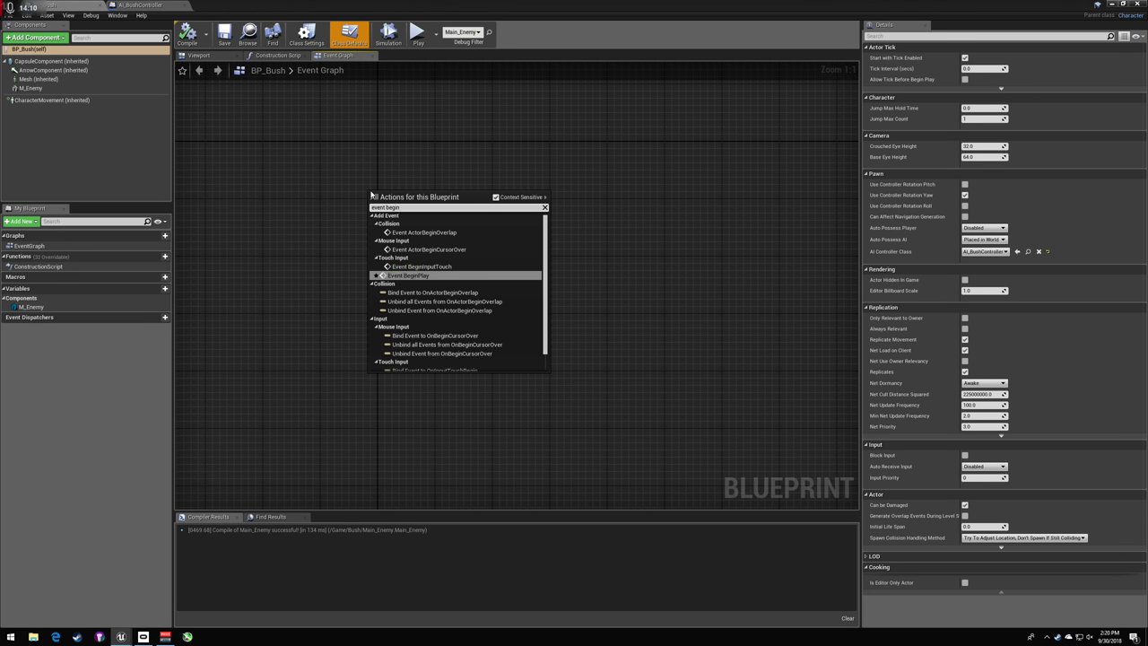
key("Return")
left_click_drag(376, 203, 384, 153)
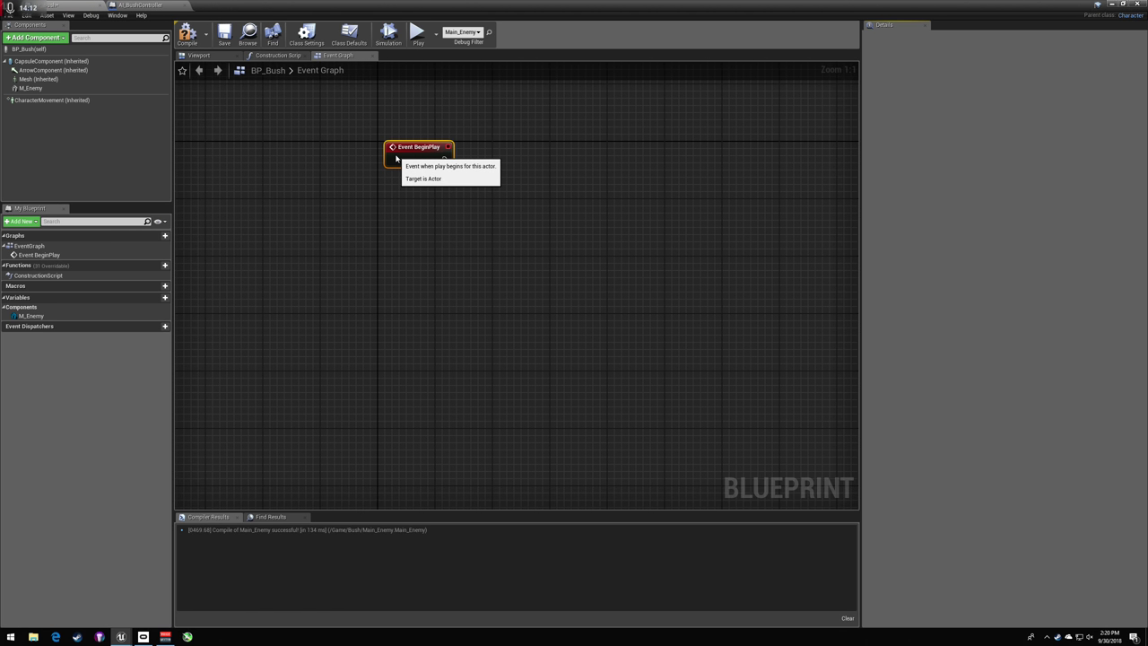
- Add a custom event named Walk and place it just below Event BeginPlay
right_click(389, 249)
type("custo")
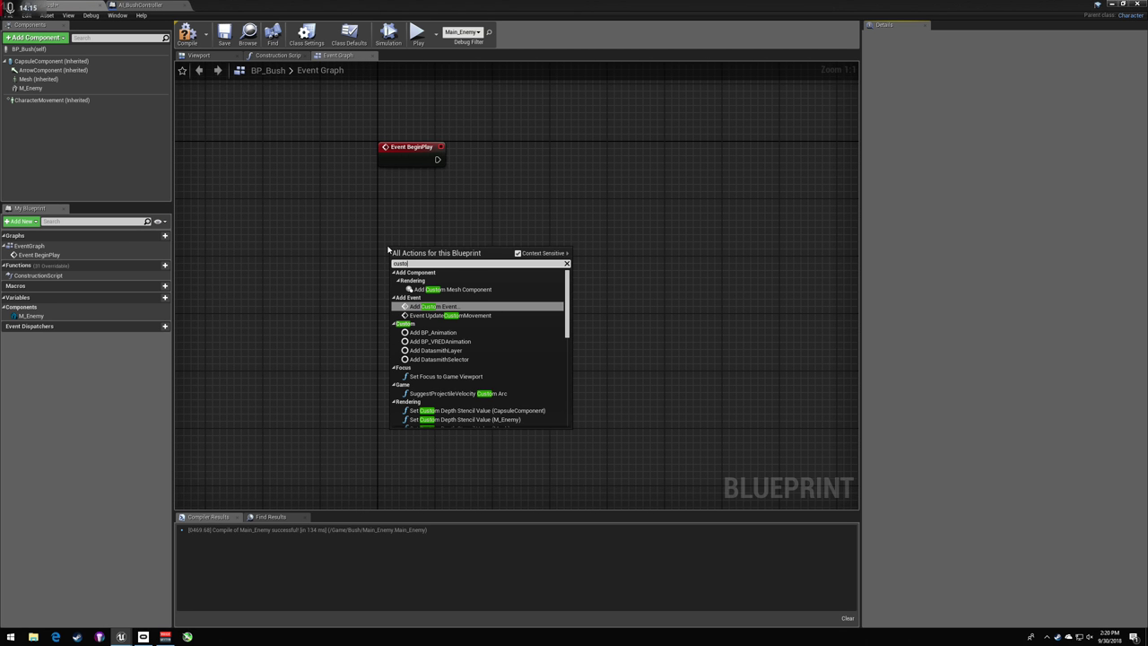
key("Return")
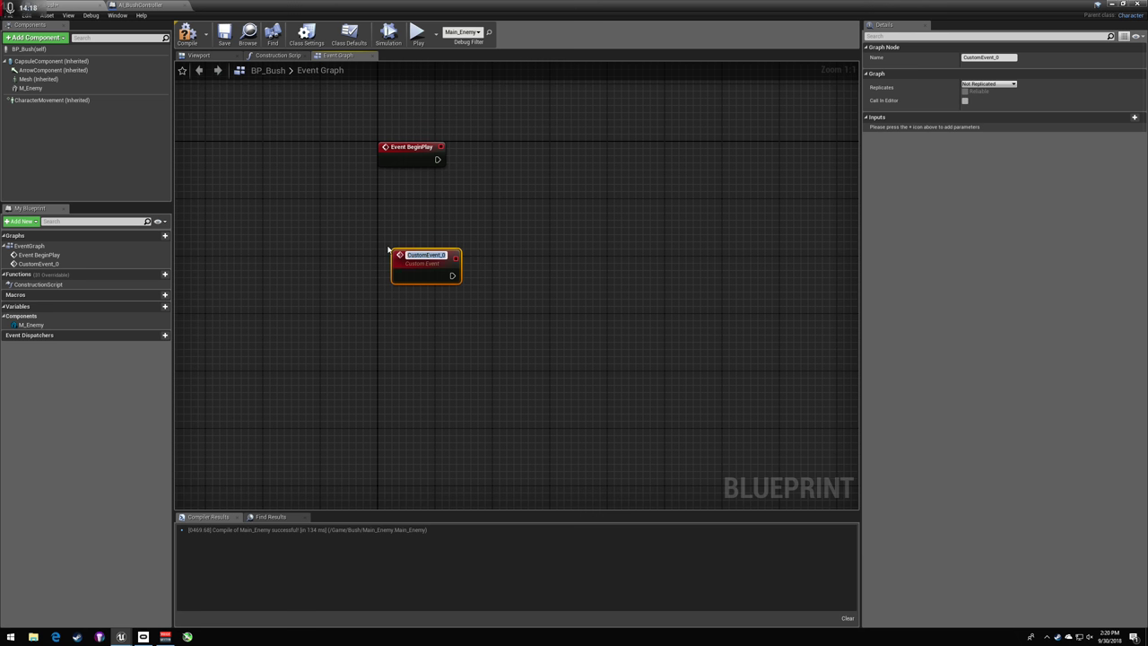
type("Walk")
key("Return")
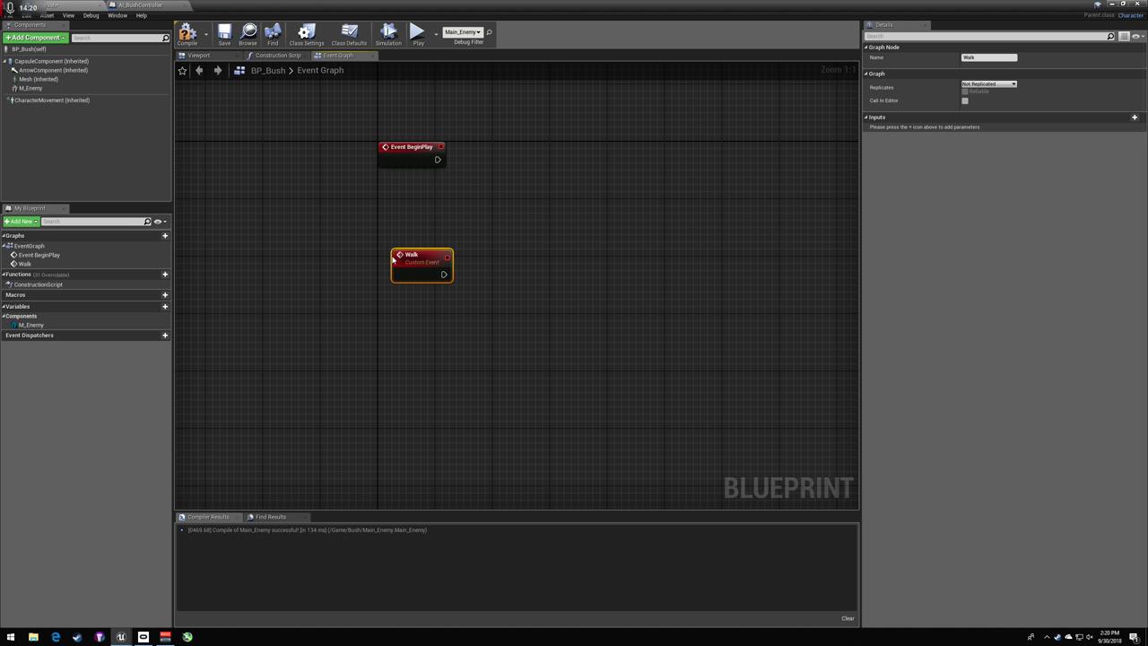
left_click_drag(392, 259, 385, 205)
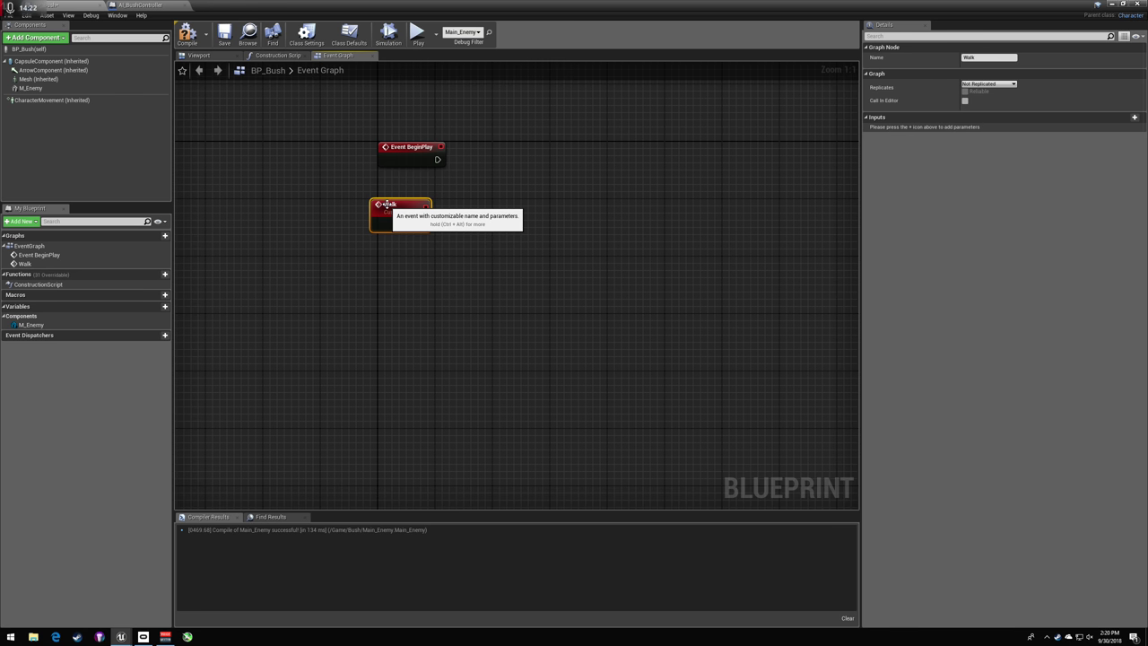
- Rename the custom event to RandomWalk and move it further down, in line with Event BeginPlay
double_click(377, 205)
type("Ra")
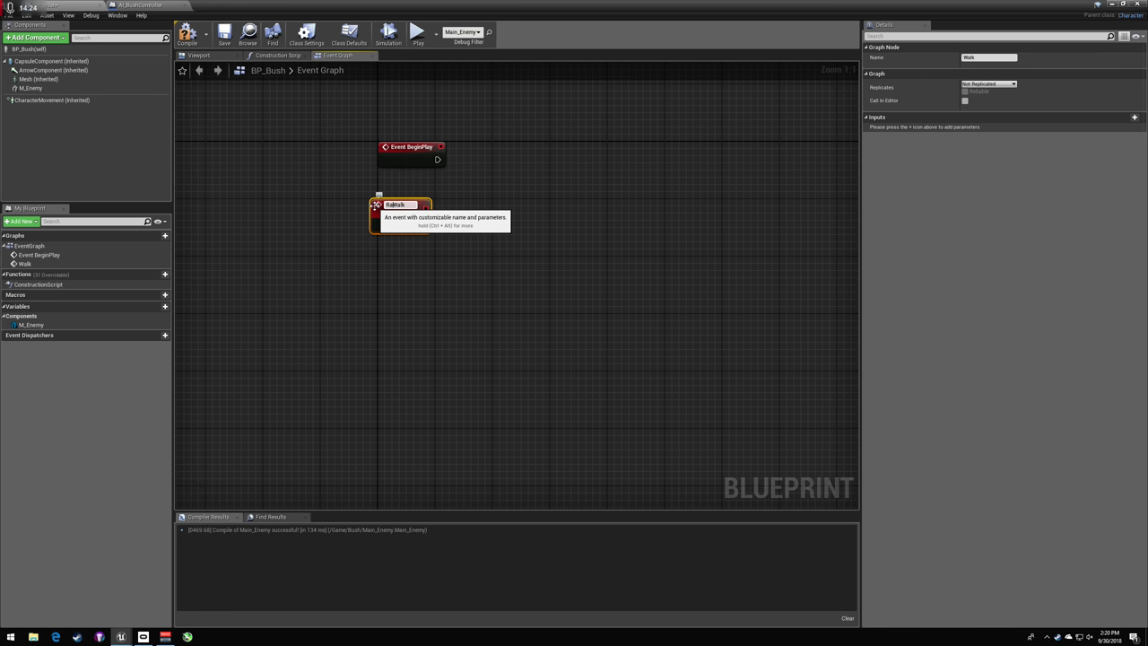
type("ndom")
key("Return")
left_click_drag(378, 206, 386, 263)
- Add a Random Walk call connected to the execution output of Event BeginPlay
left_click(452, 161)
left_click_drag(502, 157, 466, 141)
type("rand")
key("Return")
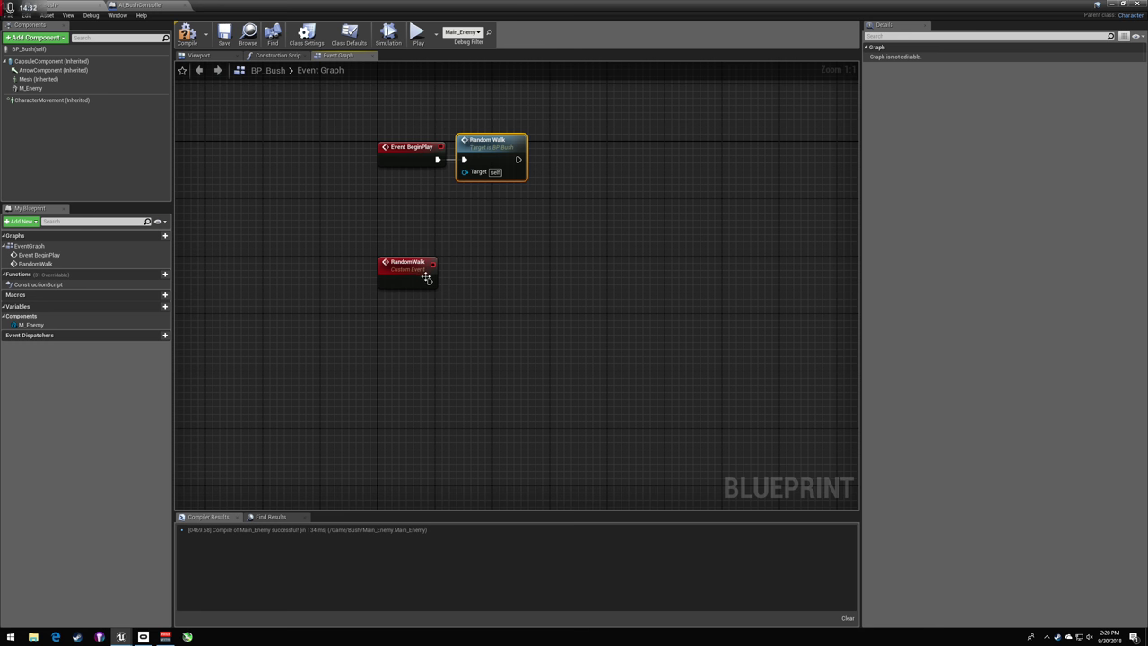
left_click_drag(429, 285, 600, 294)
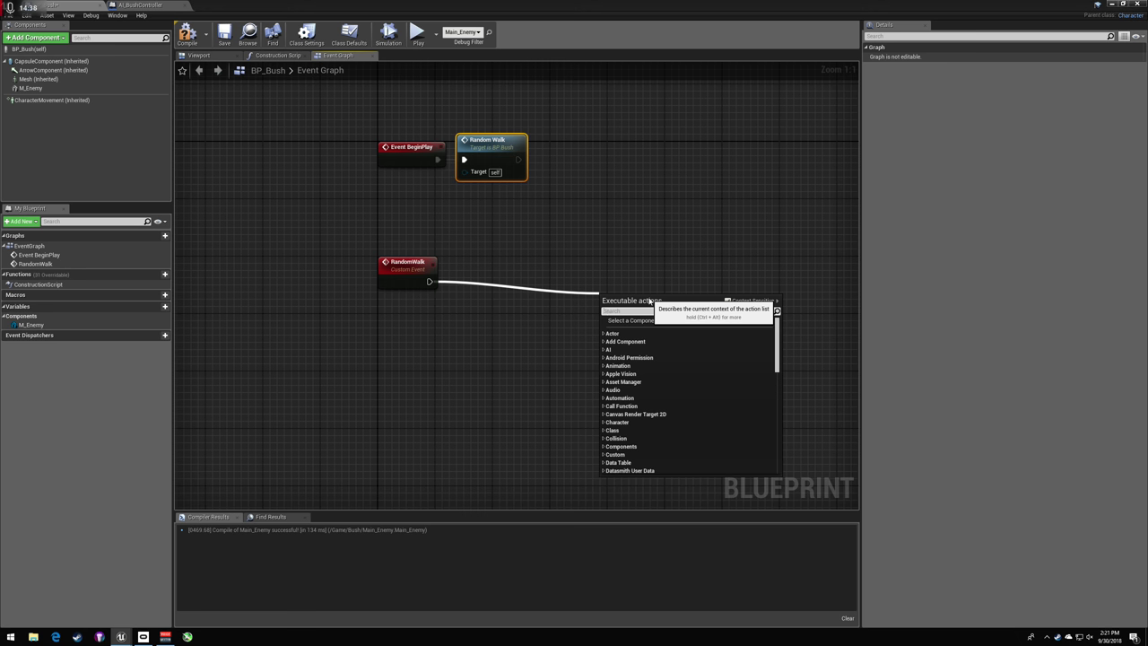
type("nav")
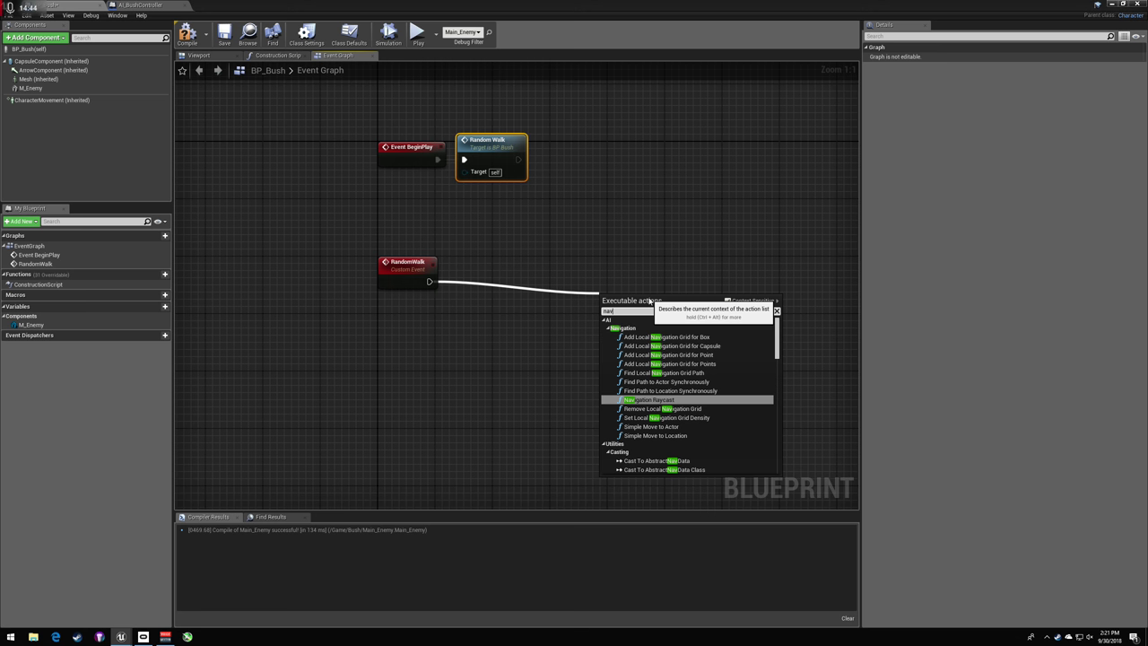
scroll(675, 415, "down", 5)
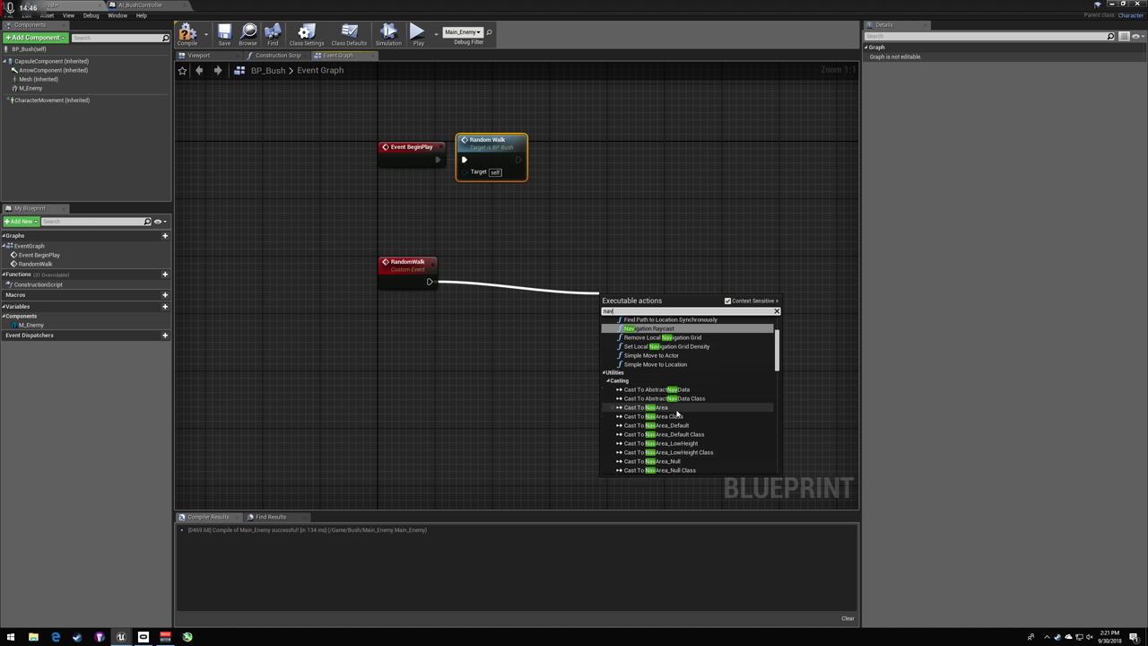
scroll(675, 415, "down", 4)
left_click(404, 339)
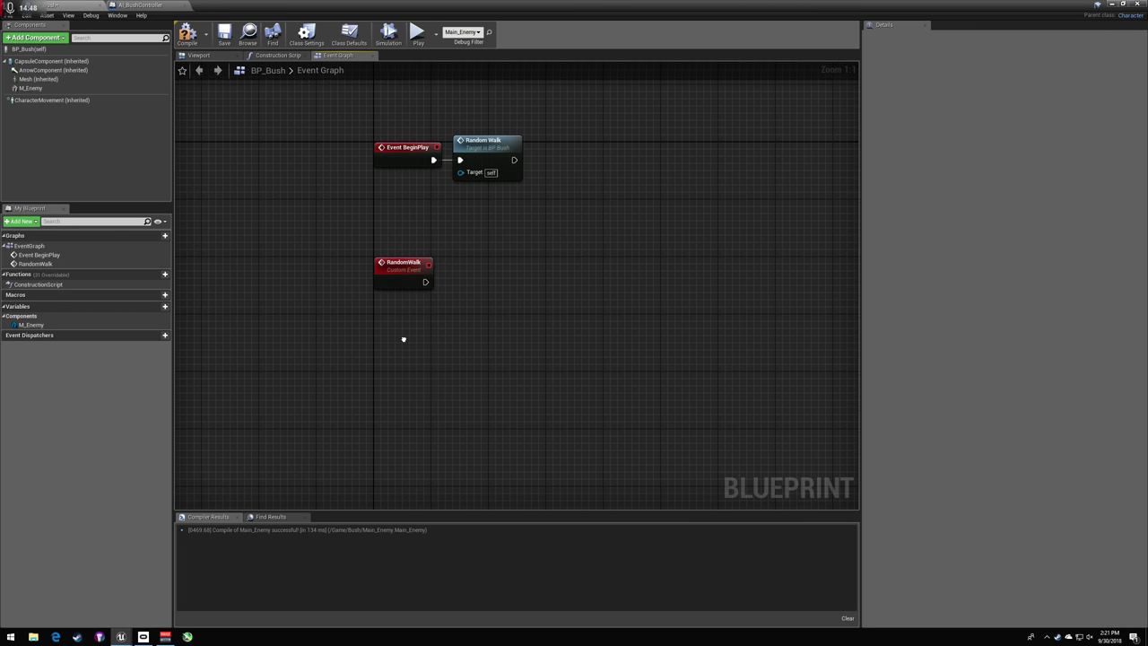
- Add a GetRandomPointInNavigableRadius node and place it well to the right of the RandomWalk event, slightly lower
right_click(404, 343)
type("get player")
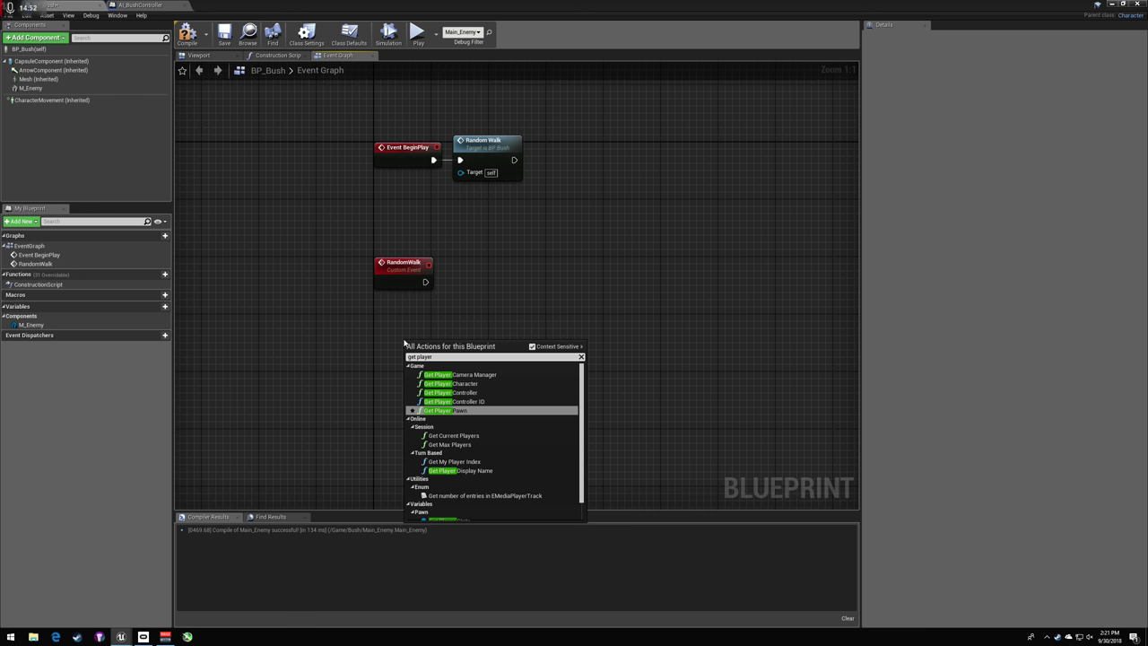
key("BackSpace")
key("BackSpace")
key("BackSpace")
key("BackSpace")
key("BackSpace")
key("BackSpace")
key("BackSpace")
key("BackSpace")
key("BackSpace")
key("BackSpace")
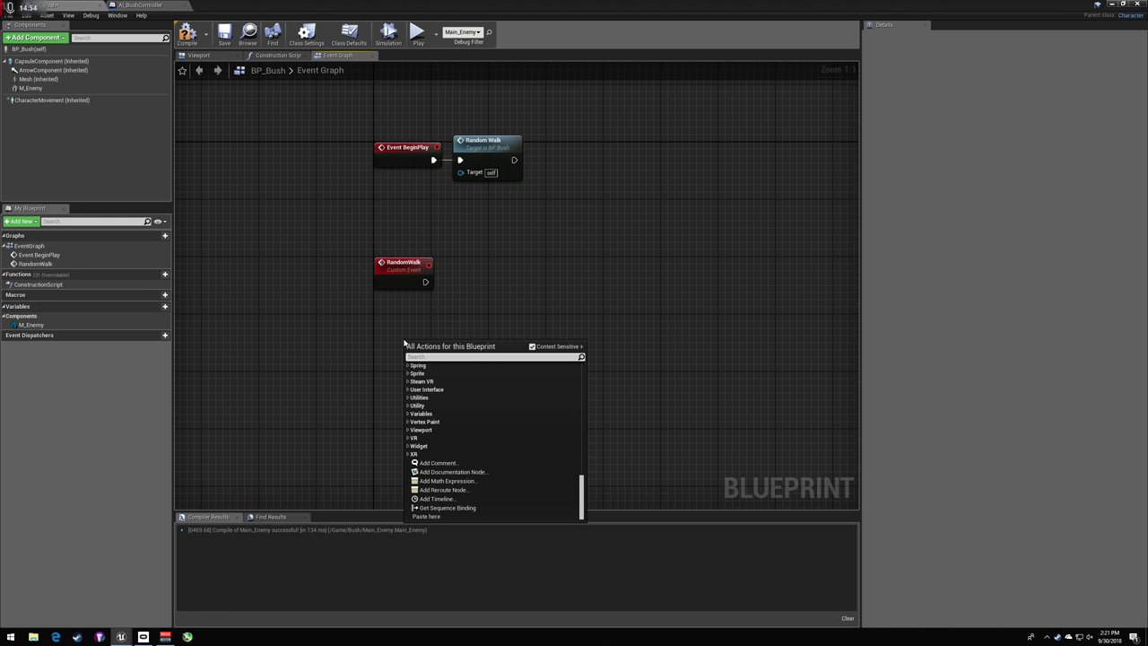
type("get po")
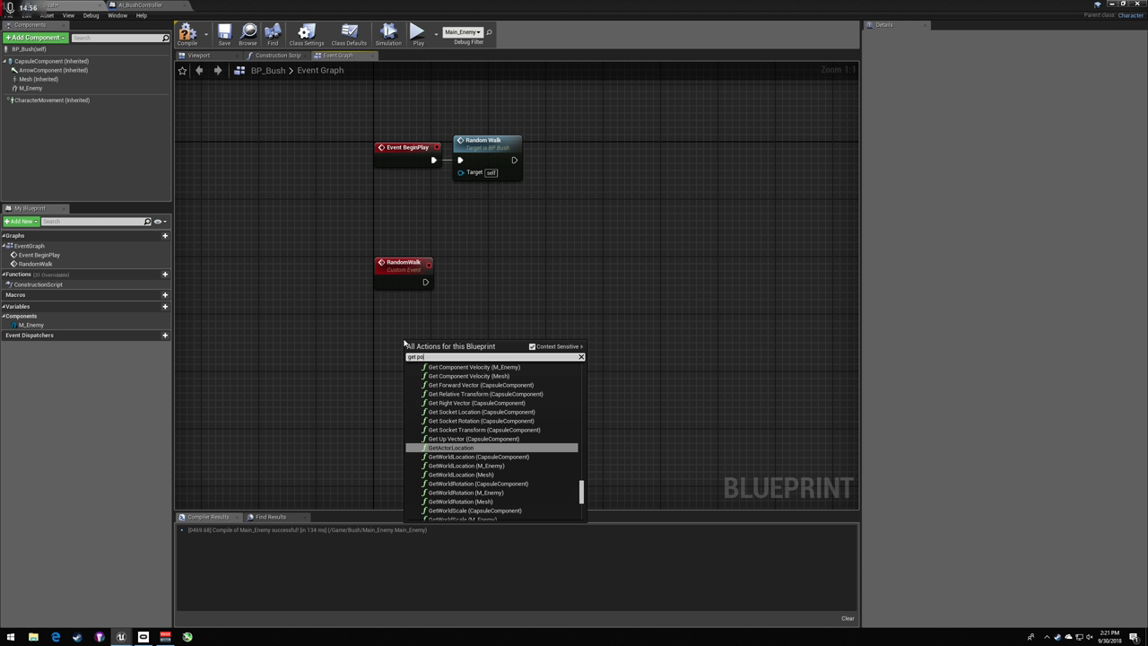
type("int in nav")
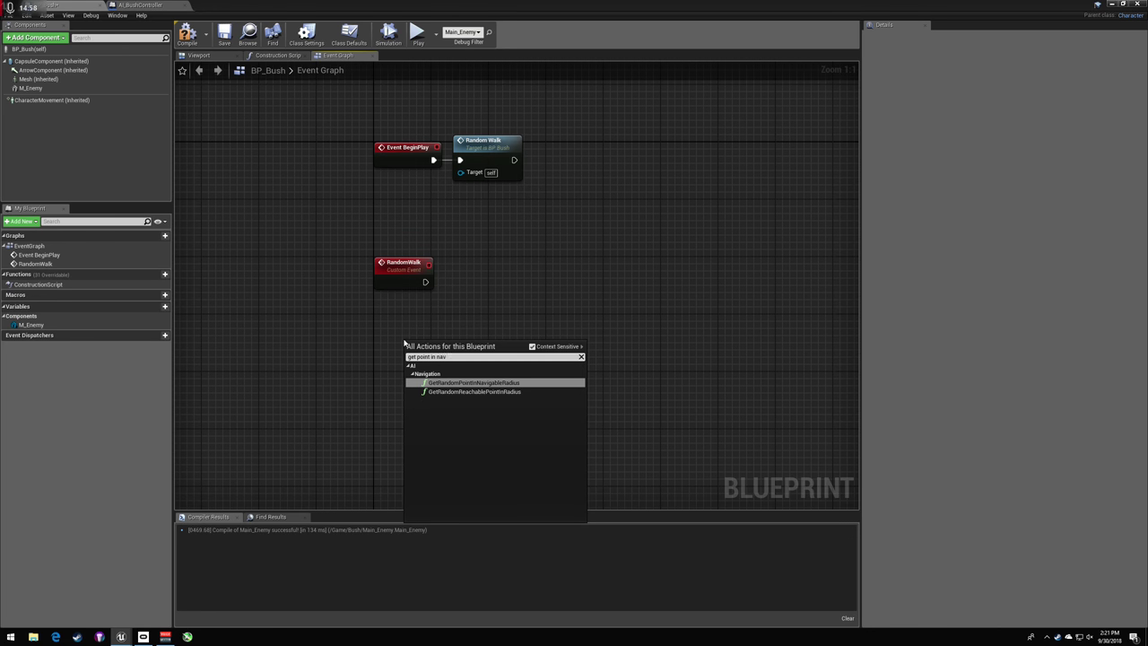
key("Return")
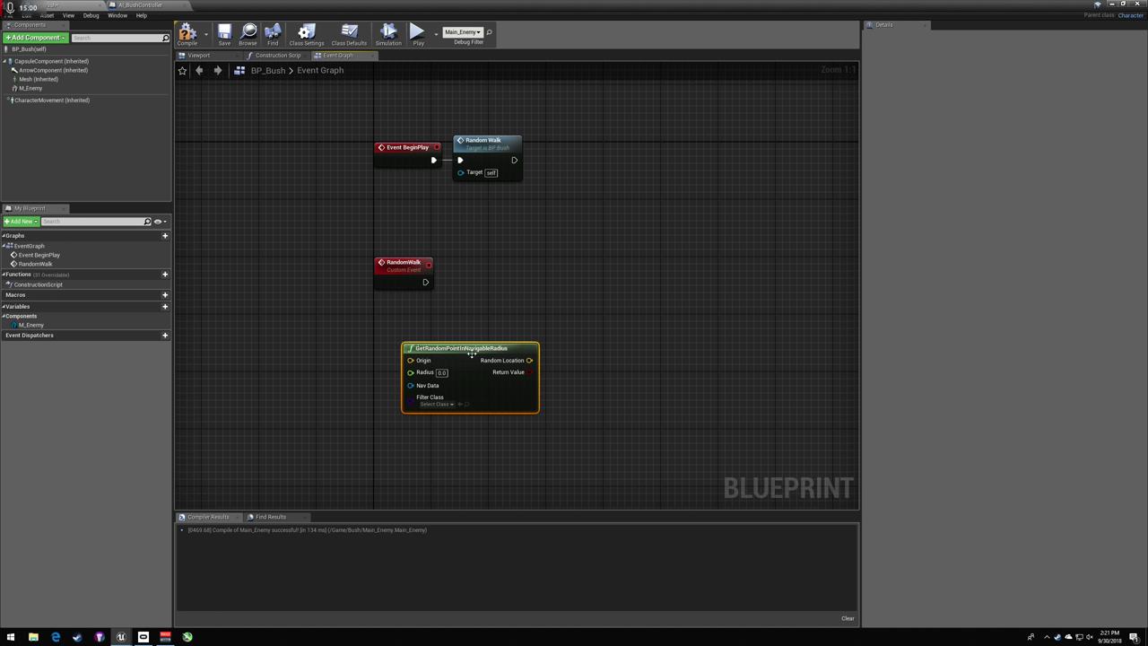
left_click_drag(472, 352, 673, 342)
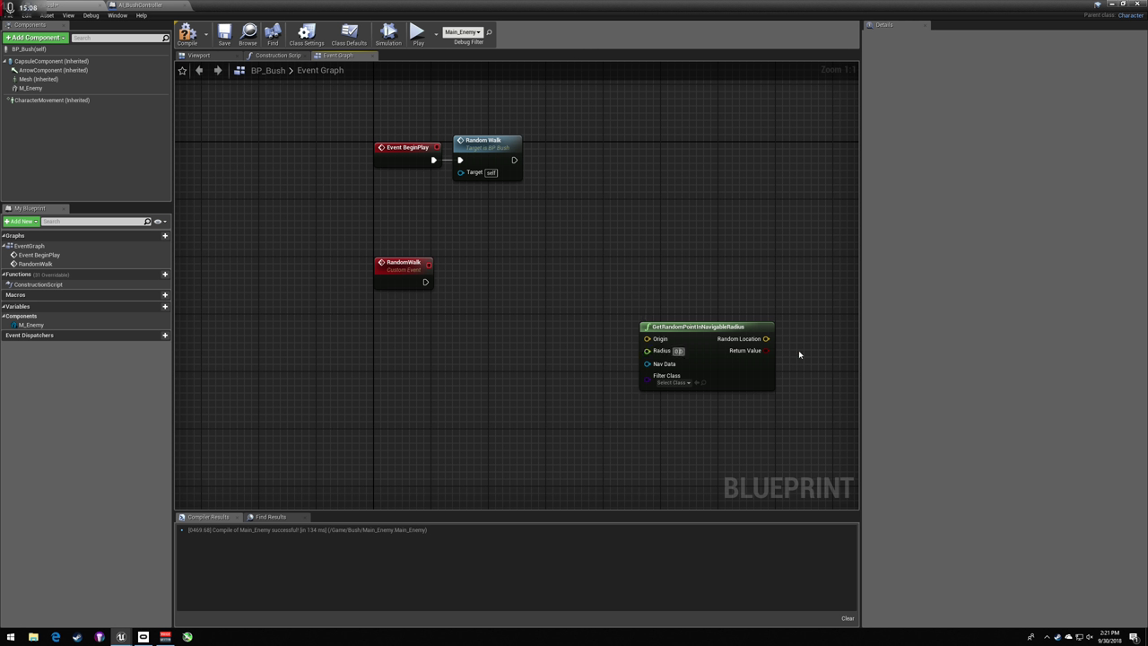
- Set the Radius of GetRandomPointInNavigableRadius to 600
type("60")
key("Return")
type("0")
left_click_drag(425, 282, 467, 293)
type("get actor locatio")
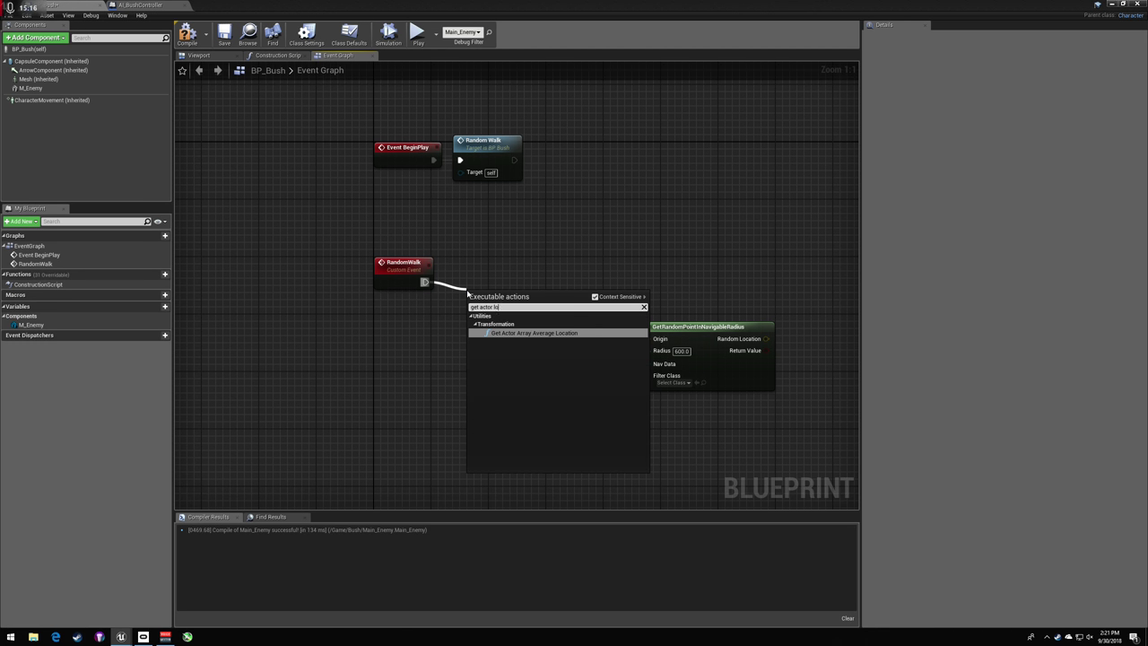
key("BackSpace")
key("BackSpace")
key("BackSpace")
key("BackSpace")
key("BackSpace")
key("BackSpace")
key("BackSpace")
key("BackSpace")
key("BackSpace")
key("BackSpace")
key("Escape")
- Add a GetActorLocation node, connect its Return Value to the Origin of GetRandomPointInNavigableRadius, and place it just before that node
right_click(365, 377)
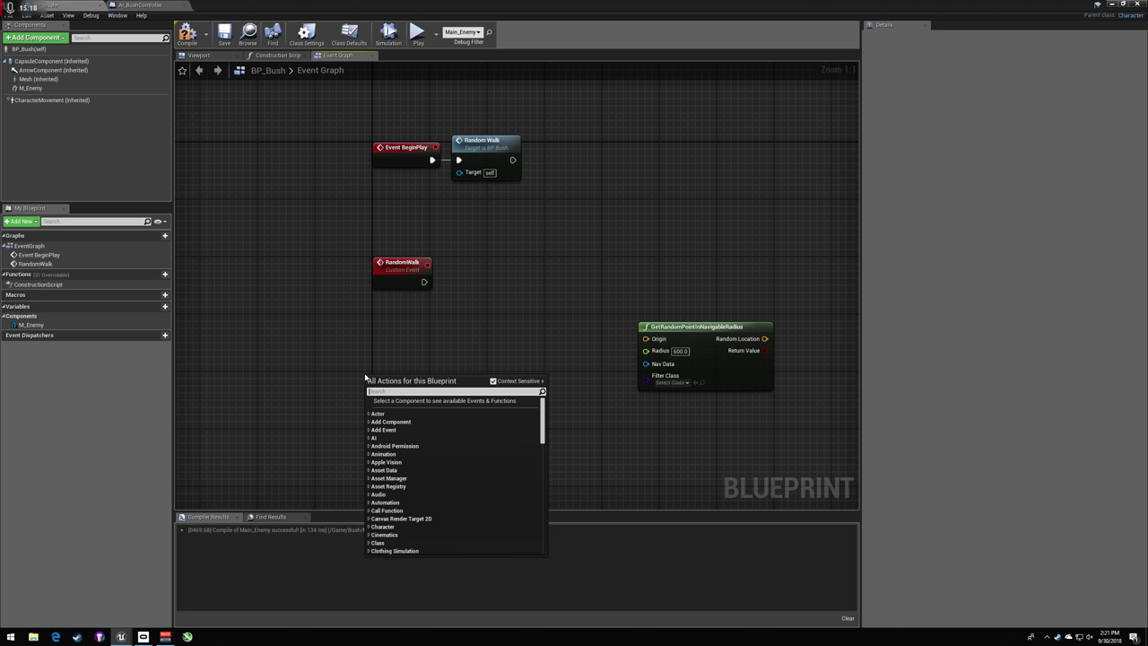
type("get actor location")
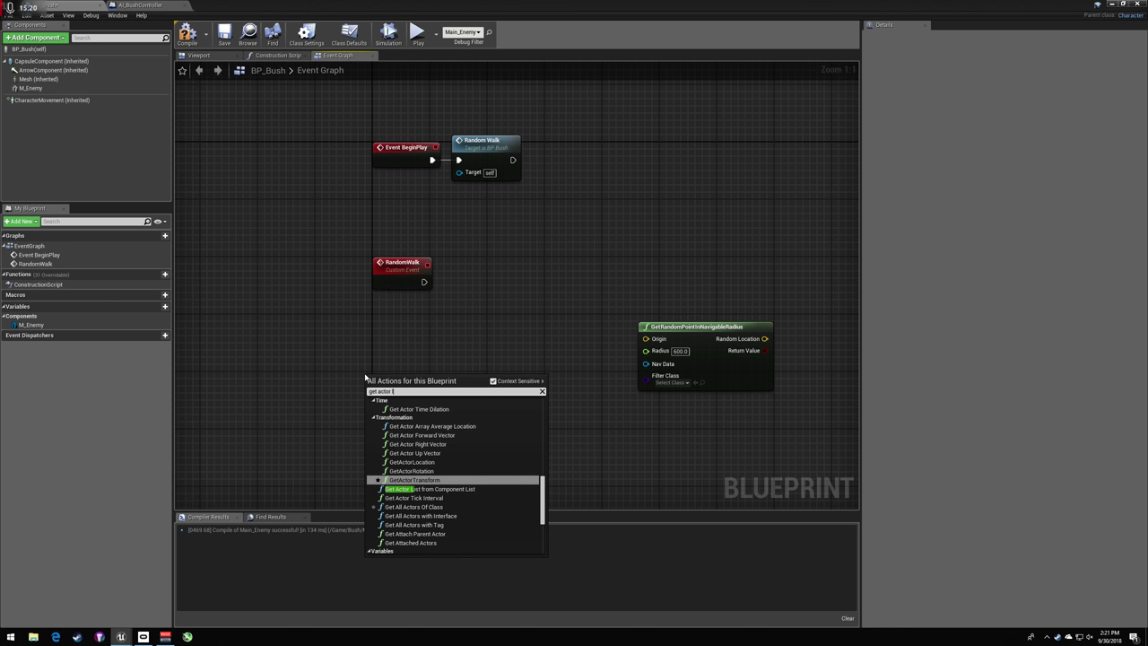
key("Return")
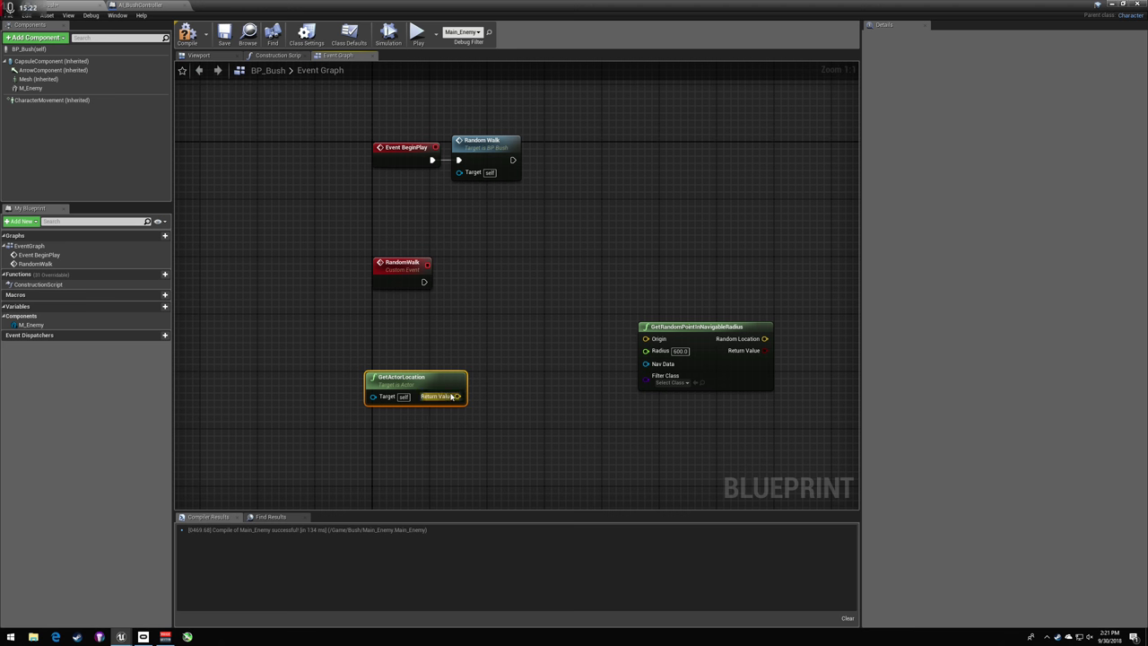
left_click_drag(456, 397, 646, 338)
left_click_drag(391, 386, 594, 342)
left_click(505, 290)
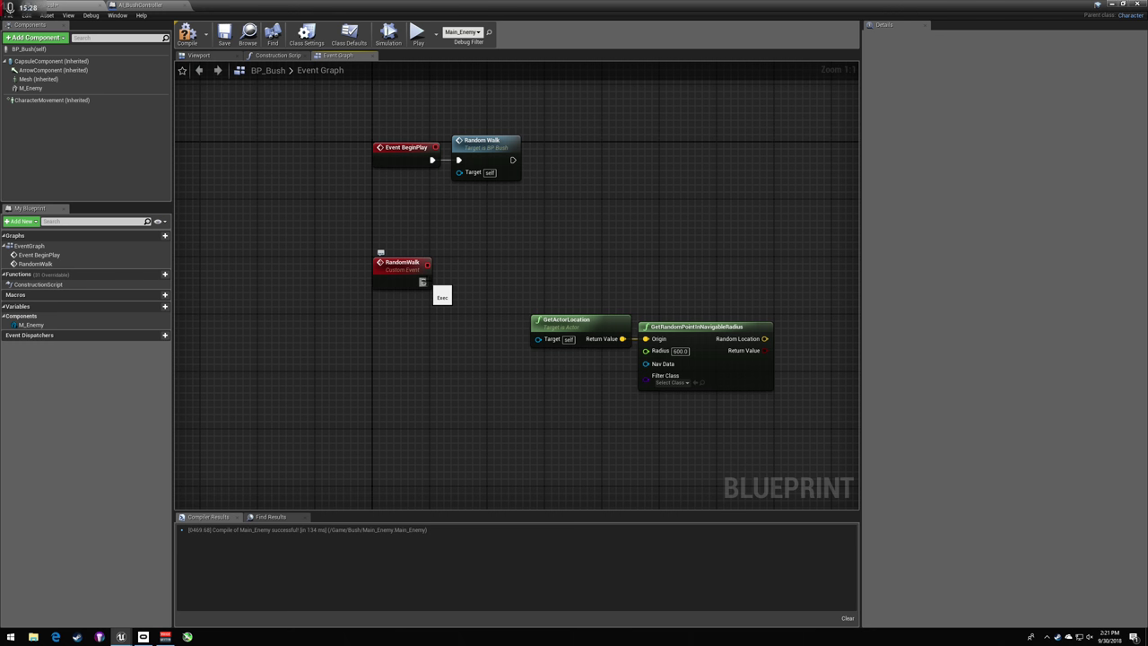
left_click_drag(763, 339, 781, 299)
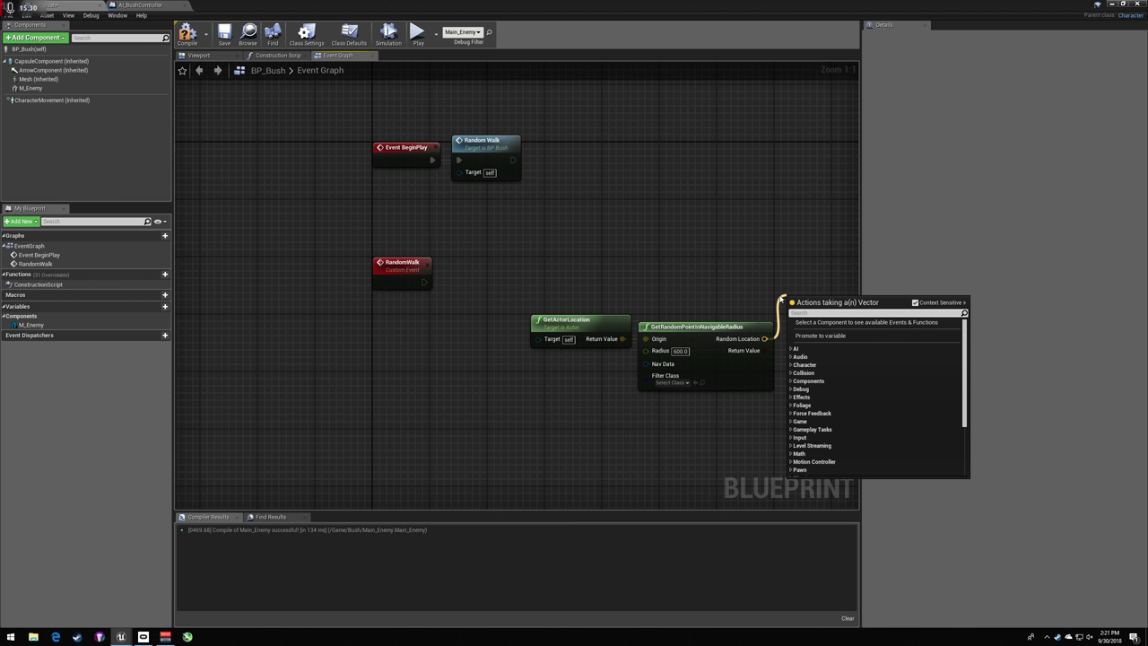
type("set actor lo")
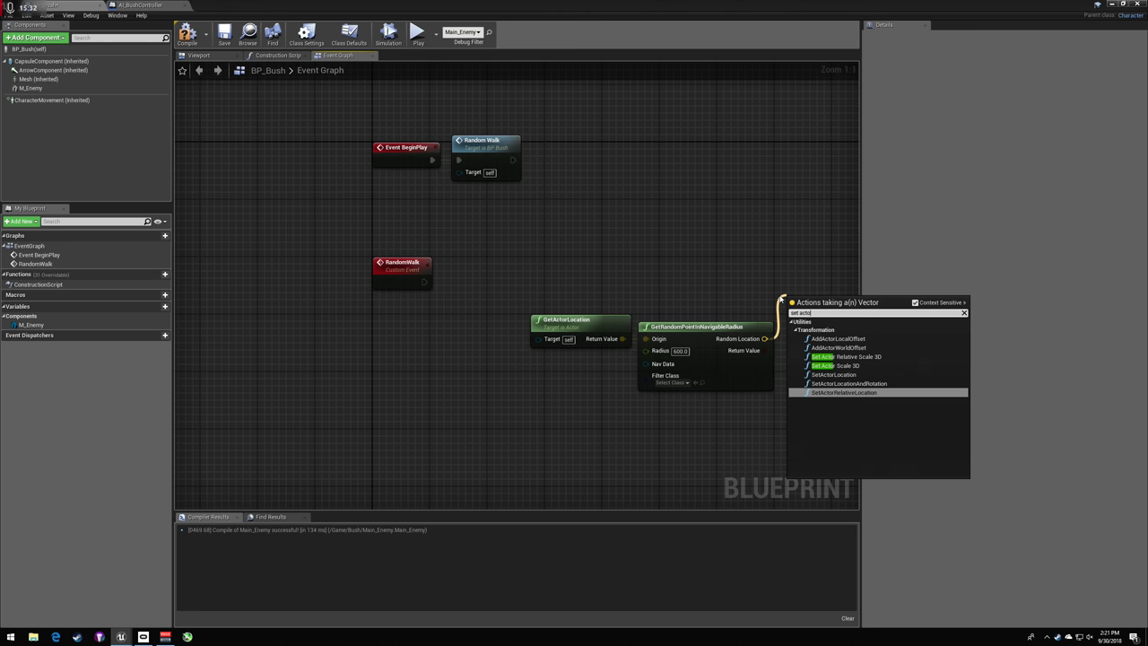
key("Return")
right_click_drag(781, 299, 649, 263)
key("Delete")
- Add a SetActorLocation node that takes Random Location as its New Location, placed after GetRandomPointInNavigableRadius
left_click_drag(632, 303, 695, 263)
type("set actor l")
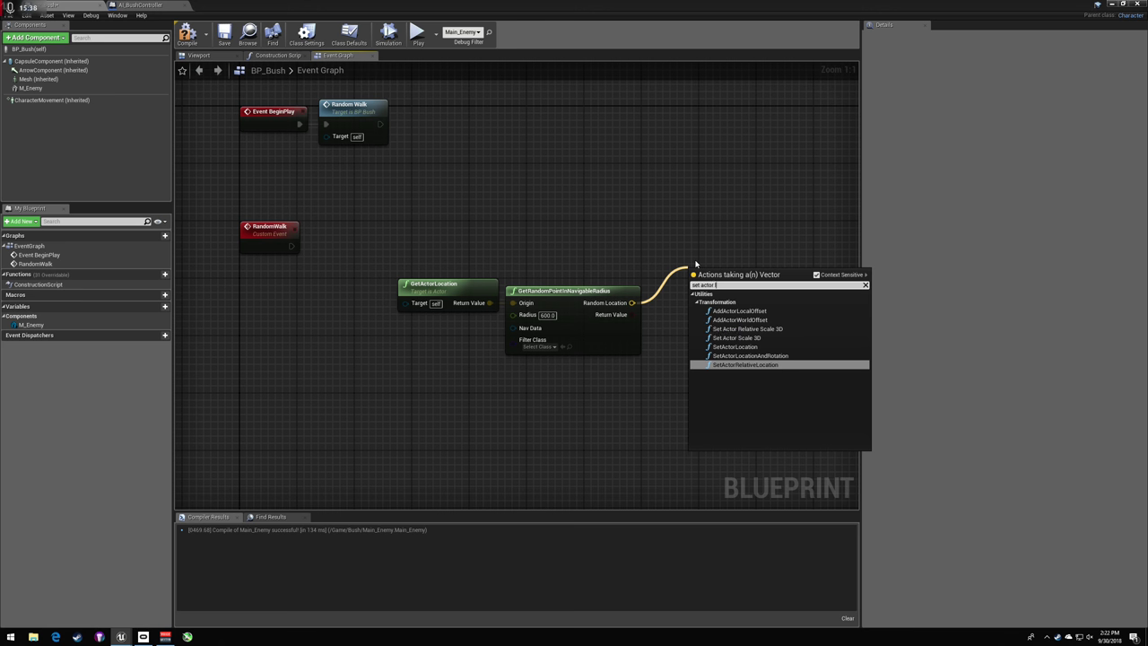
key("Up")
key("Up")
key("Return")
left_click_drag(709, 270, 679, 244)
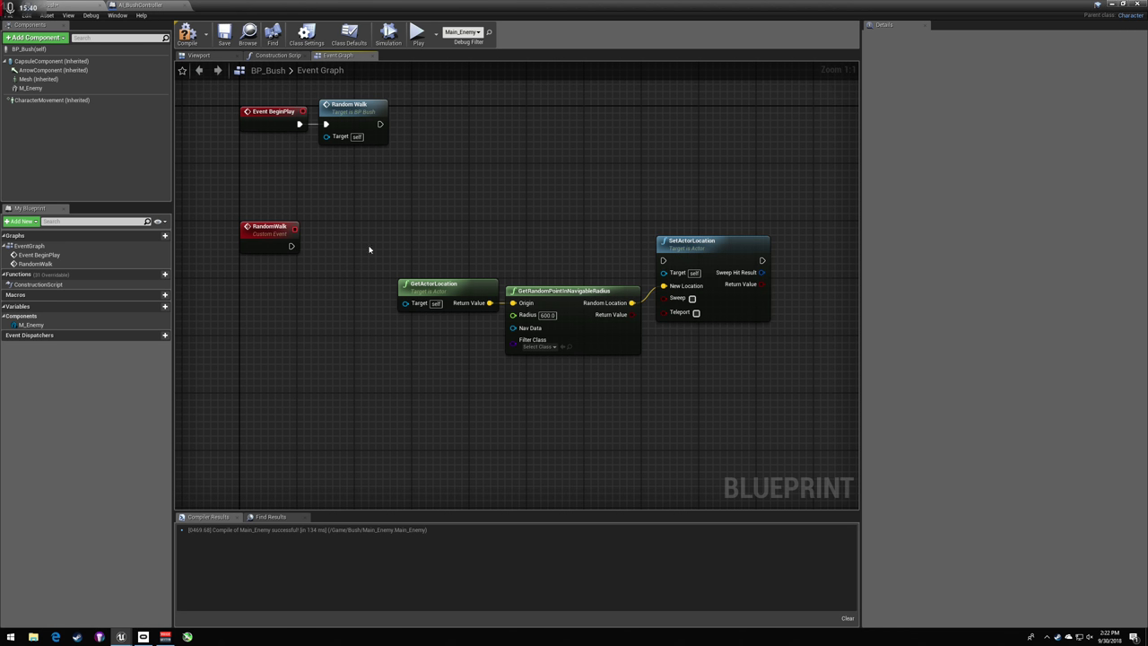
- Connect the RandomWalk event to SetActorLocation and arrange the location nodes compactly beside the event
mouse_move(291, 246)
left_mouse_down()
mouse_move(662, 259)
mouse_move(275, 261)
mouse_move(292, 247)
left_mouse_up()
left_click(654, 260)
left_click_drag(525, 250, 636, 366)
left_click_drag(388, 262, 691, 318)
left_click_drag(715, 293, 625, 280)
left_click(625, 280)
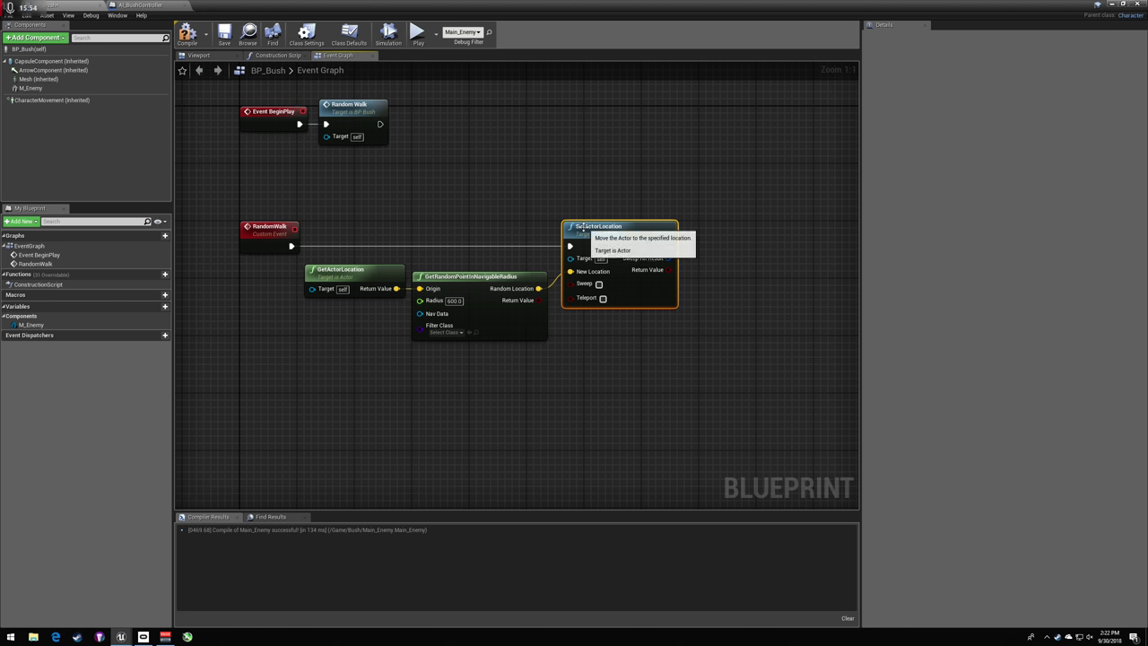
left_click_drag(332, 243, 372, 294)
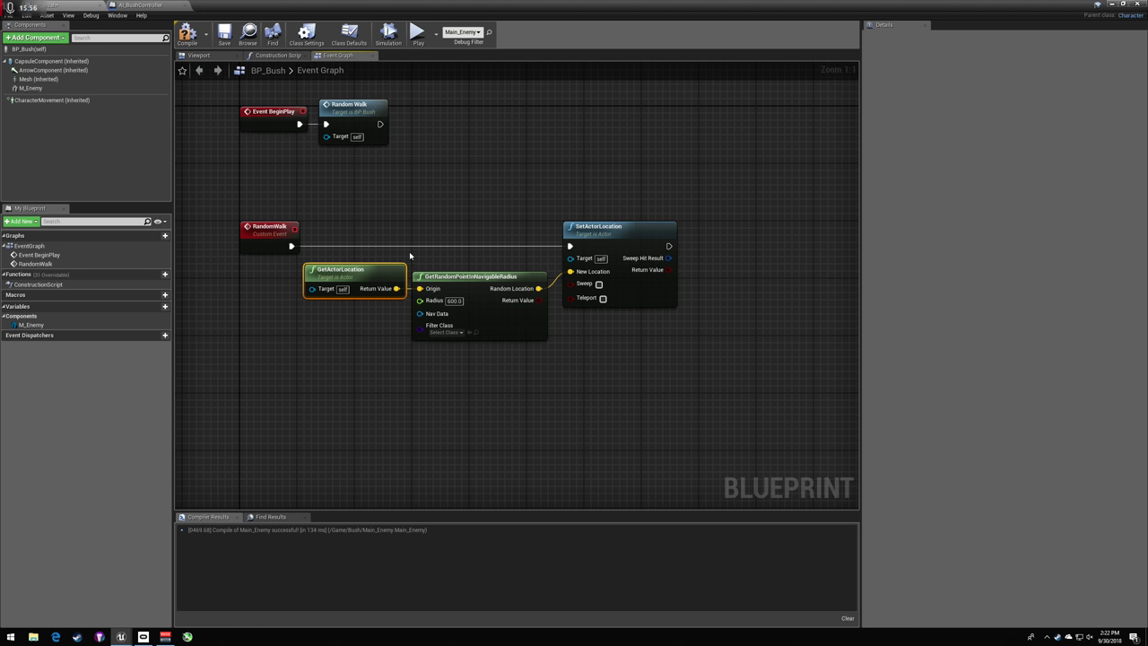
left_click(410, 255)
left_click_drag(429, 267, 481, 296)
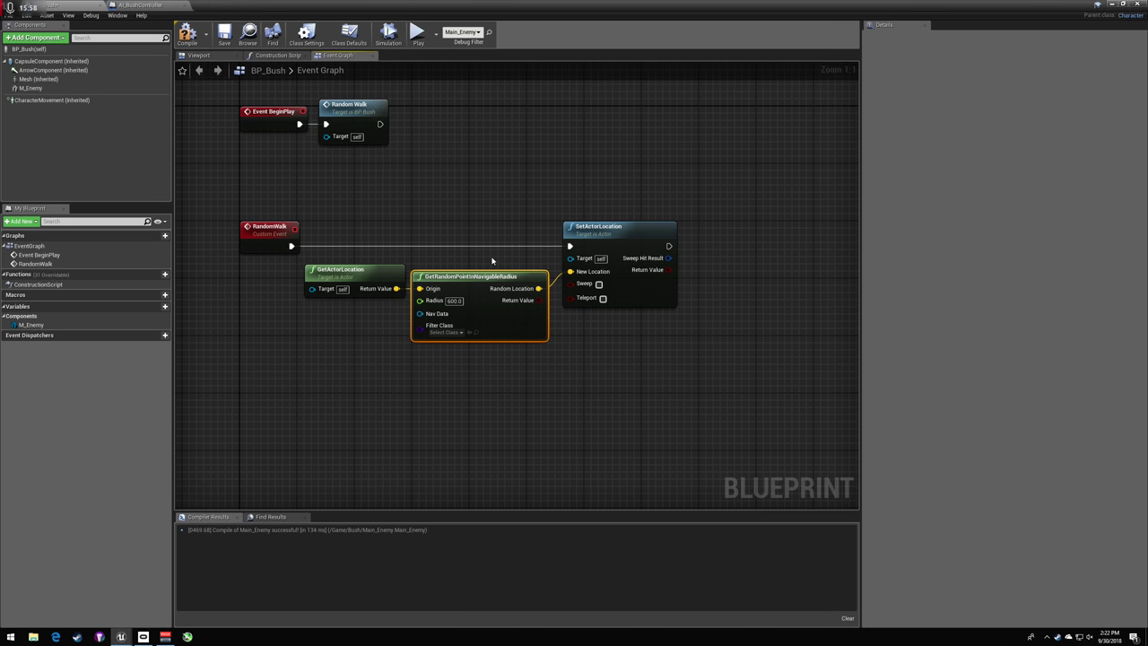
left_click(347, 312)
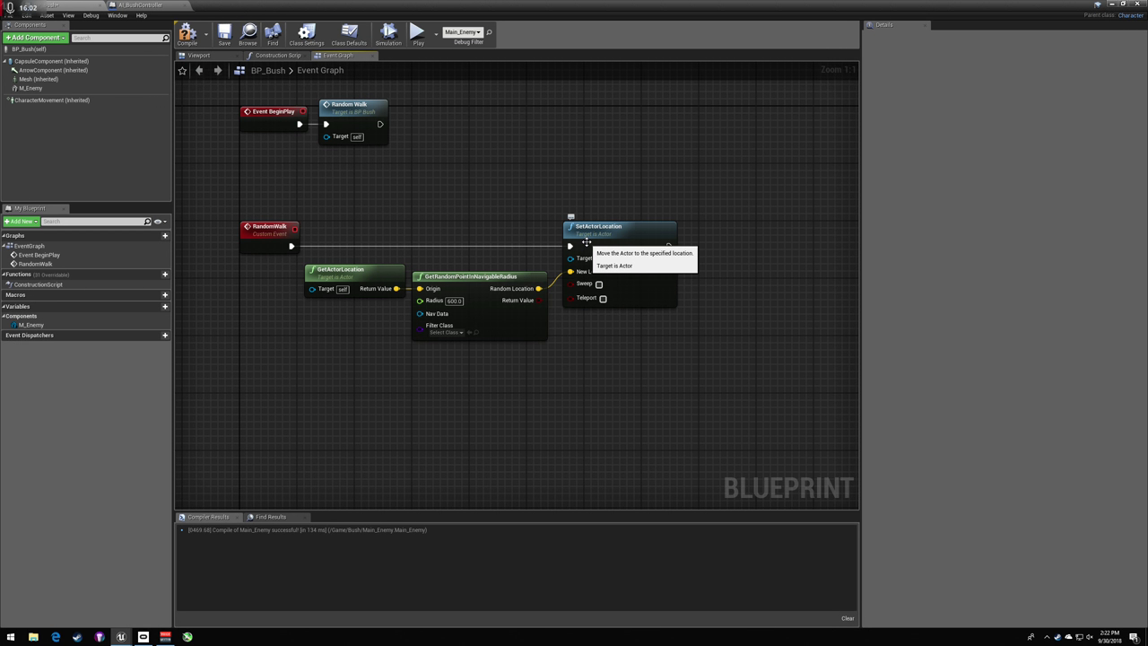
- Add a Random Walk call after SetActorLocation and align it with the execution line
left_click_drag(668, 245, 683, 247)
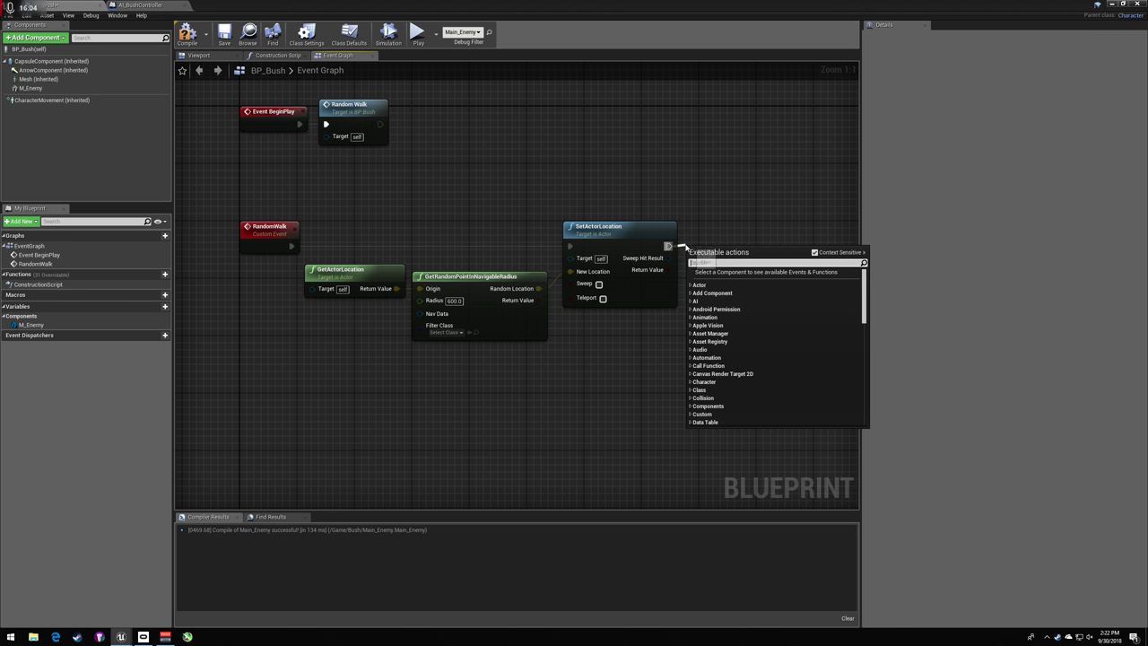
type("random walk")
key("Return")
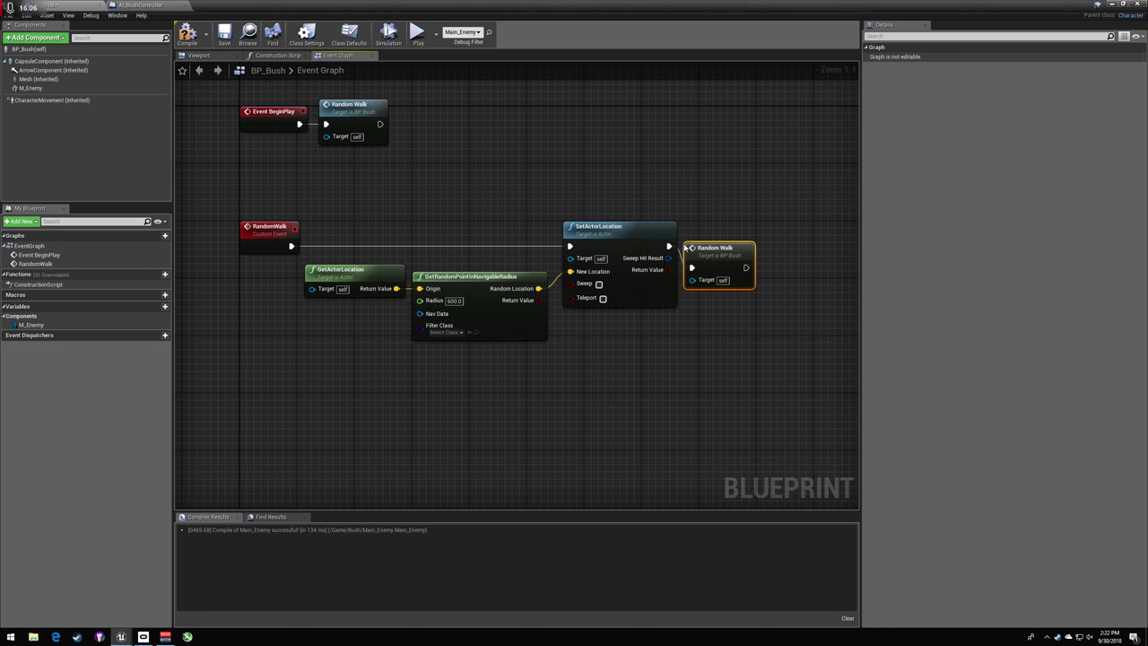
left_click_drag(708, 252, 718, 229)
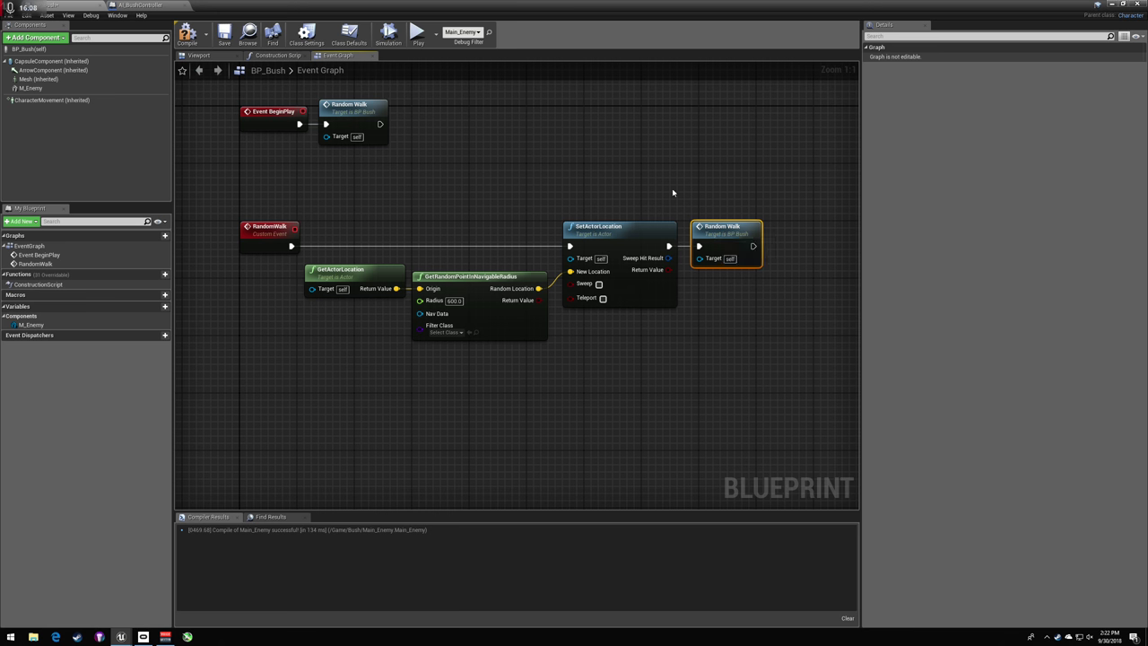
left_click(434, 205)
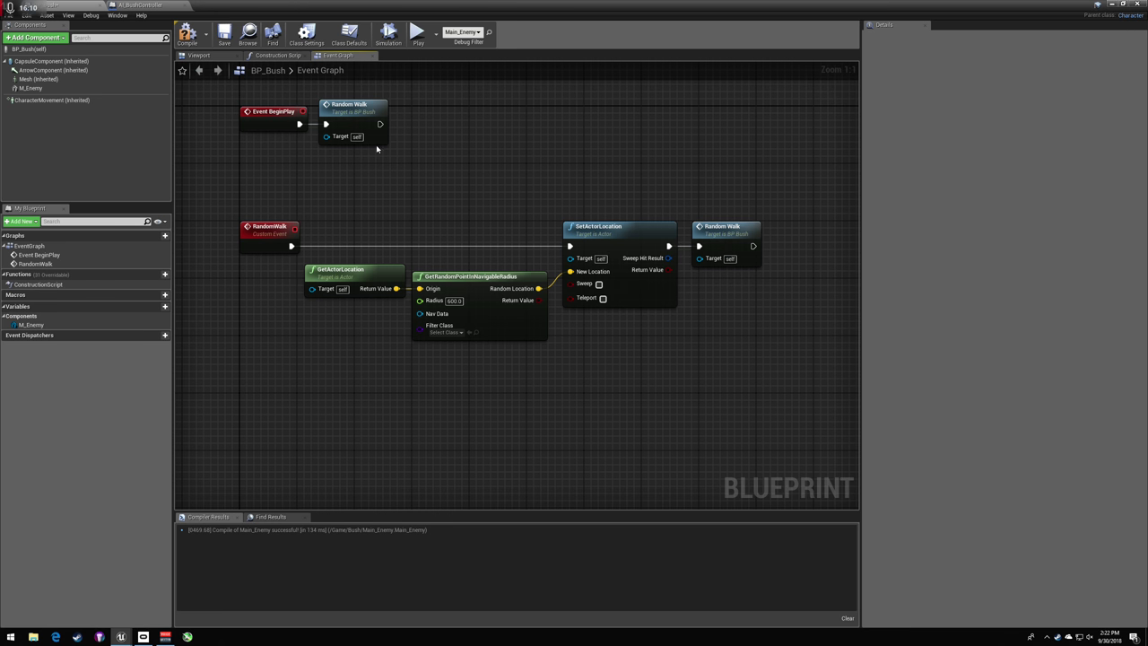
- Compile BP_Bush and simulate the level, returning to the level editor
left_click(186, 34)
left_click(389, 34)
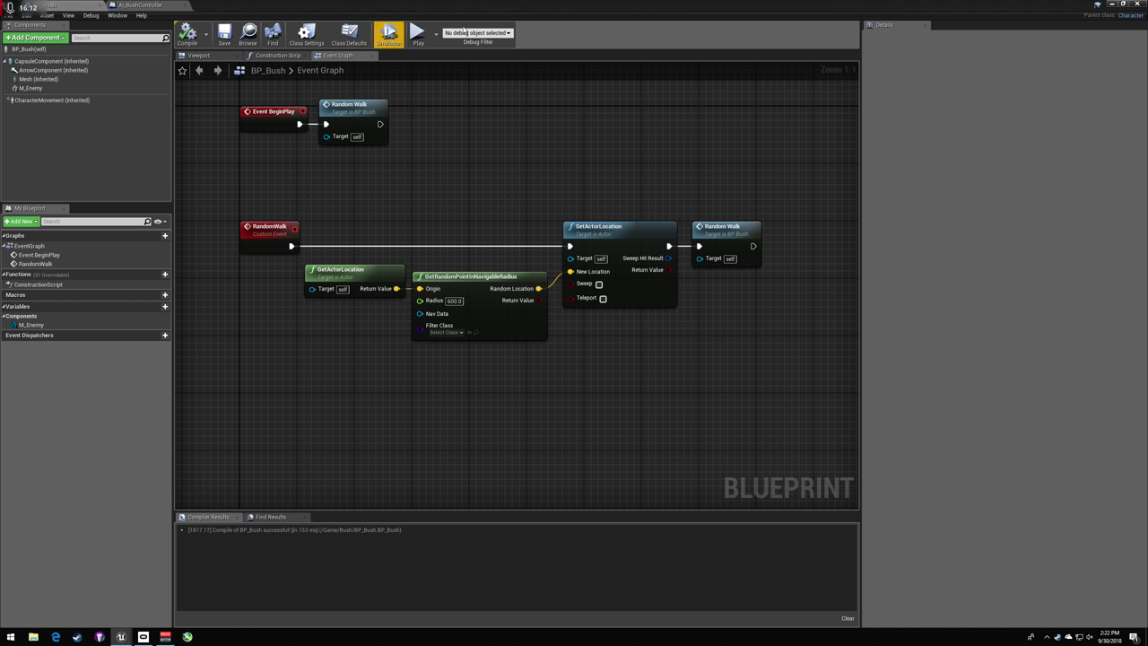
left_click(1121, 4)
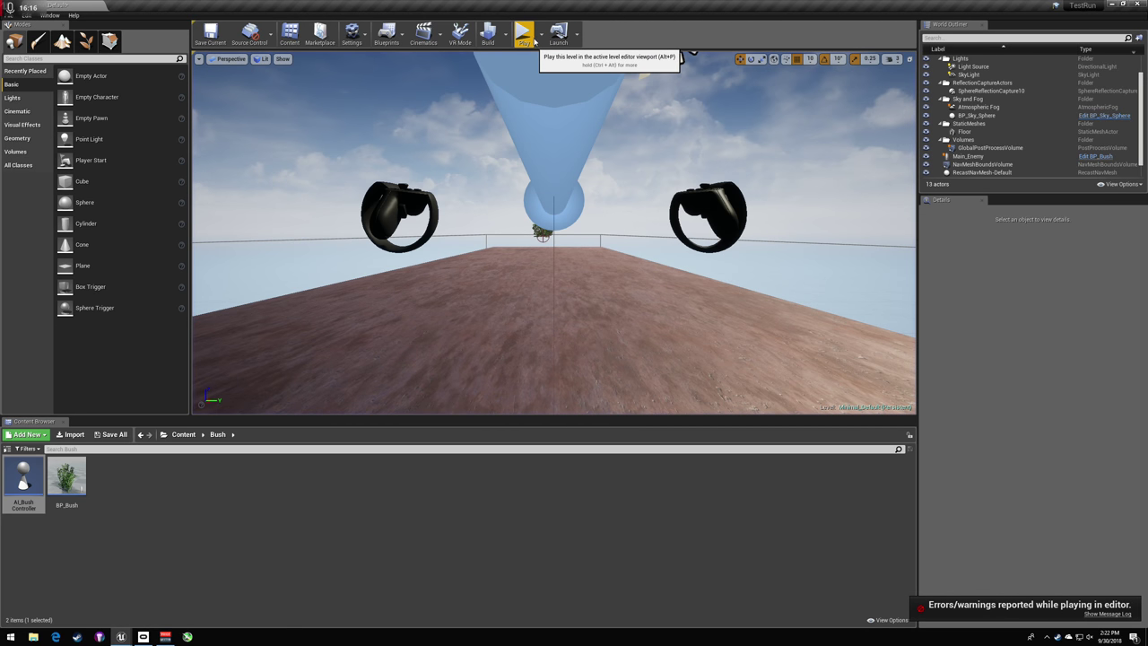
- Play the level again and open BP_Bush from the play error in the message log
left_click(532, 40)
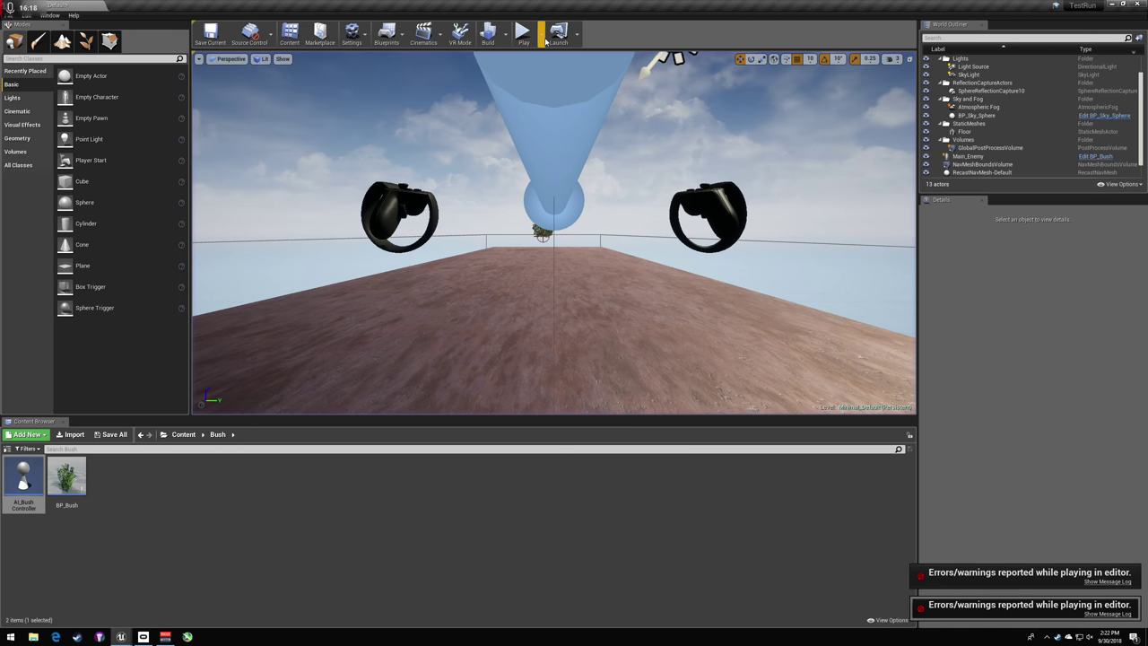
left_click(1109, 582)
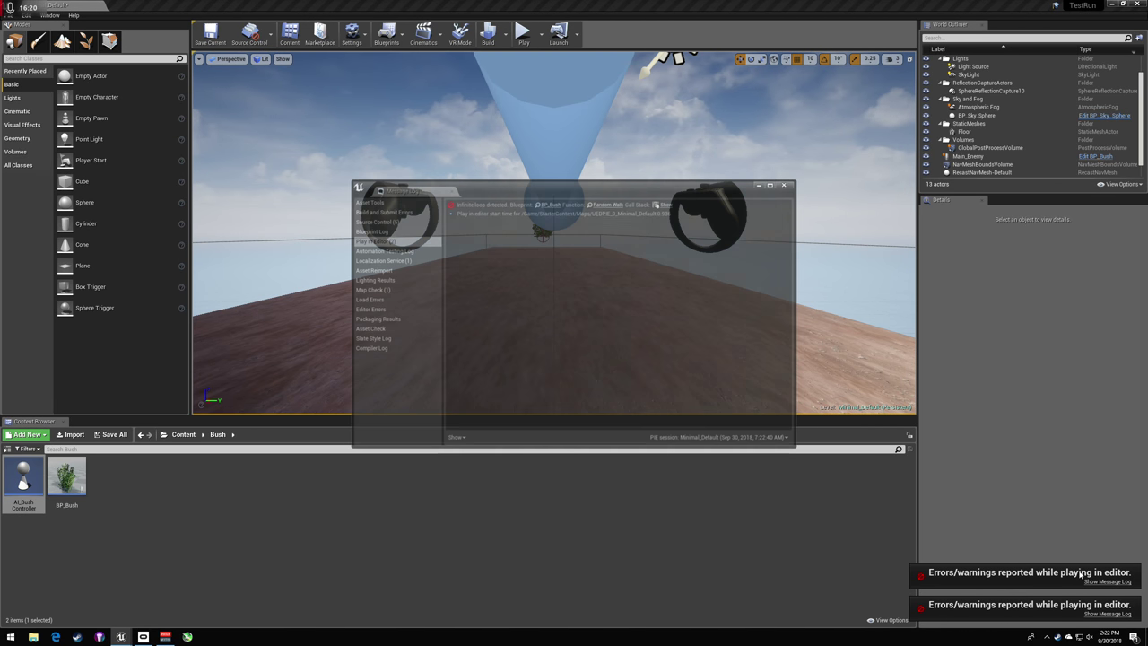
left_click(553, 207)
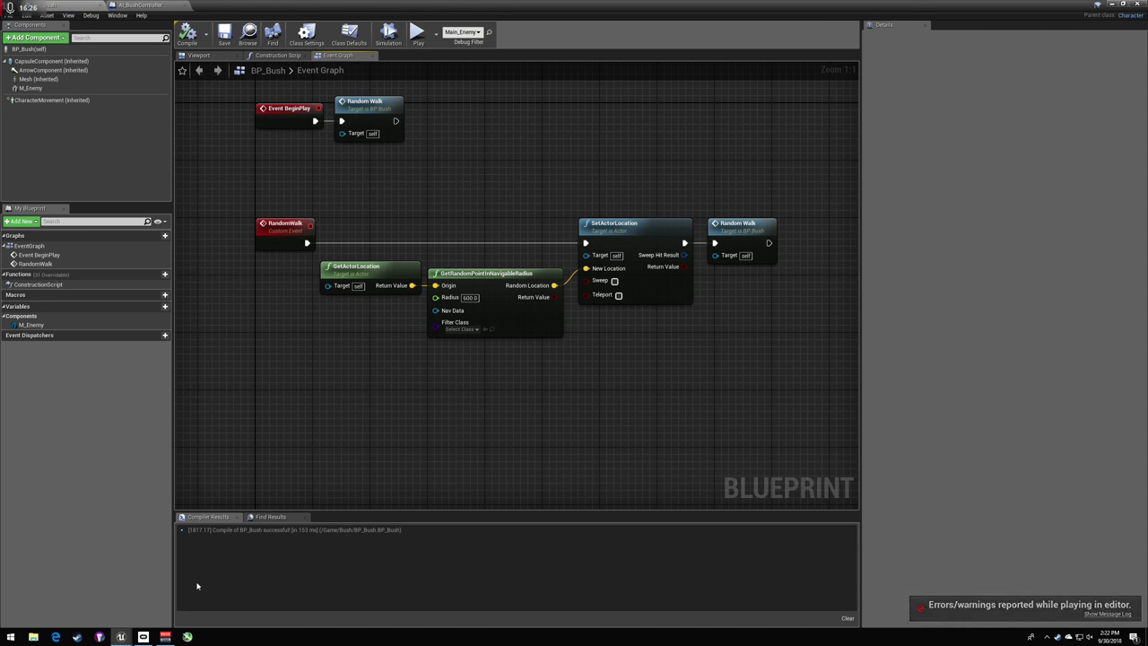
- Switch to the Fragmented_Carbon project and examine how the FindRandomLocation task obtains and stores its random location
mouse_move(120, 635)
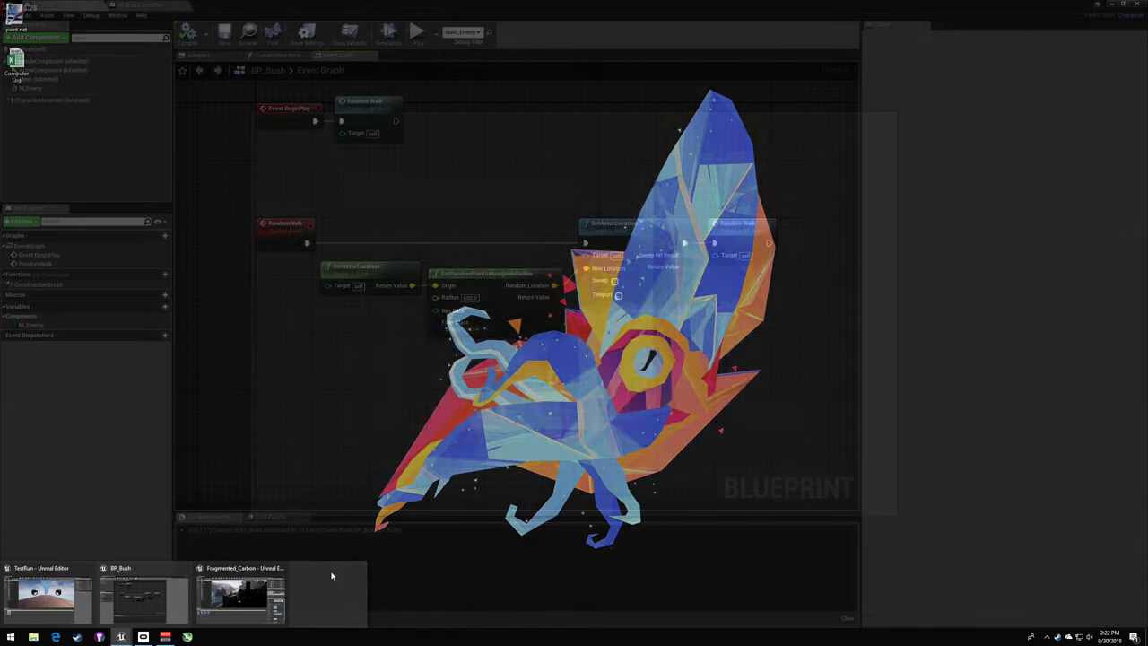
left_click(238, 590)
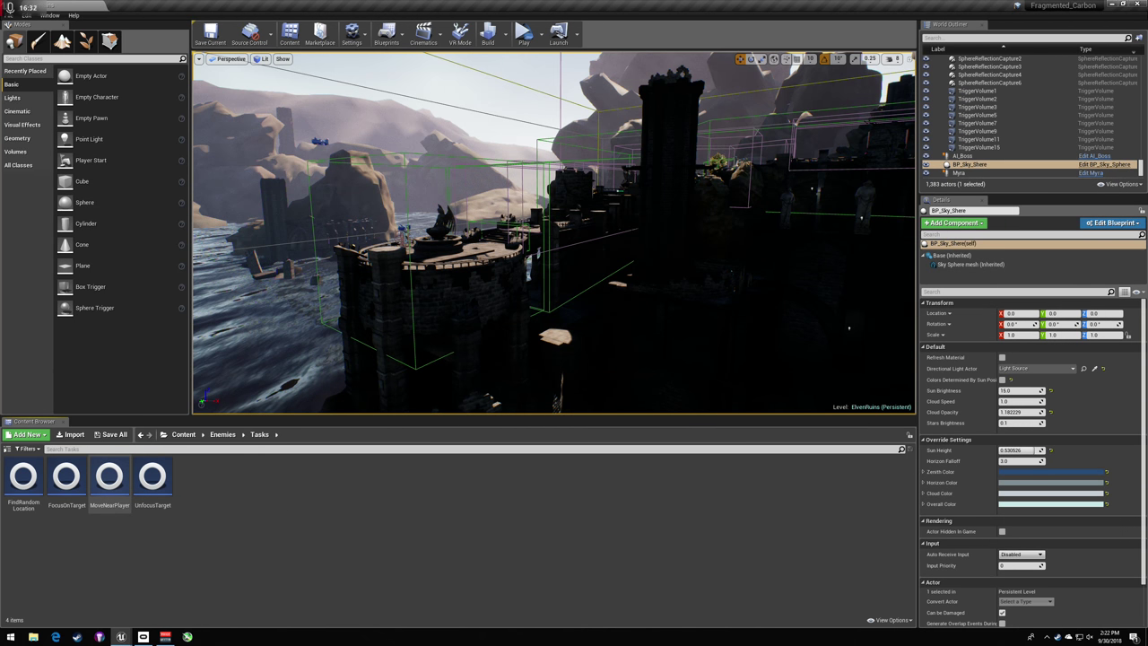
double_click(23, 477)
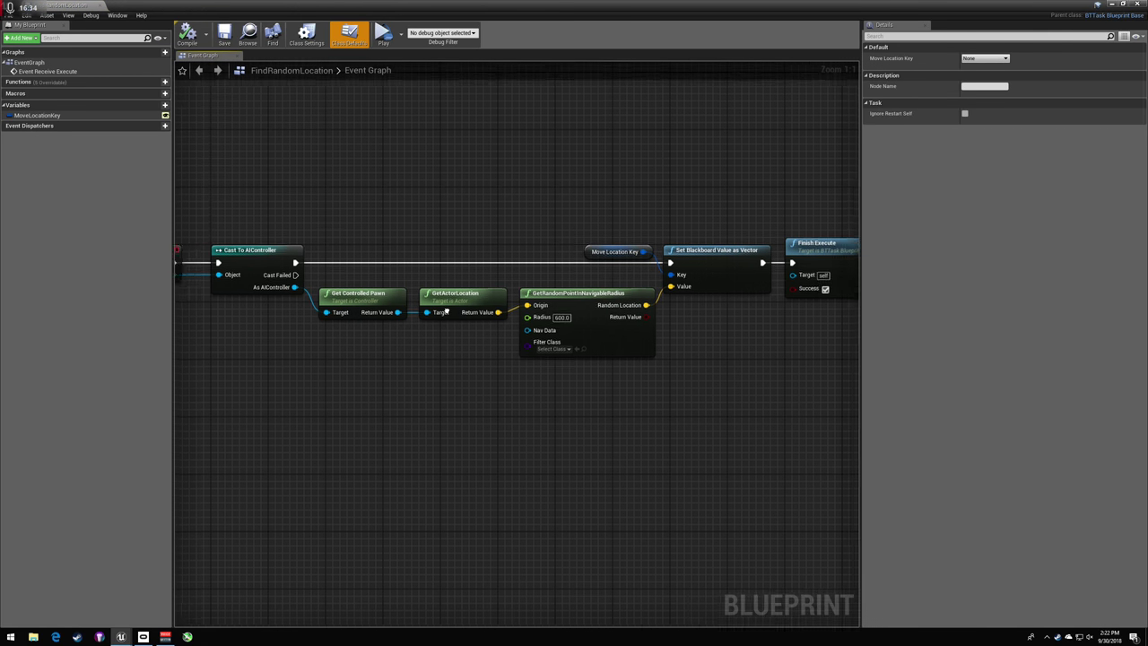
right_click_drag(502, 354, 390, 338)
left_click_drag(383, 337, 528, 456)
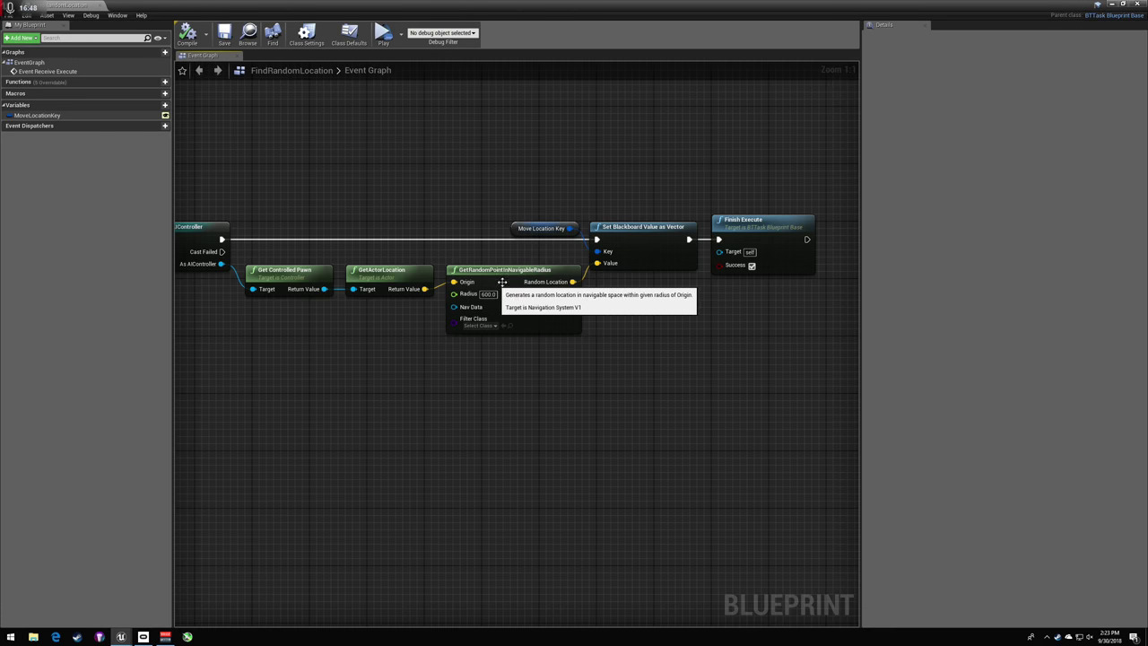
left_click(1118, 4)
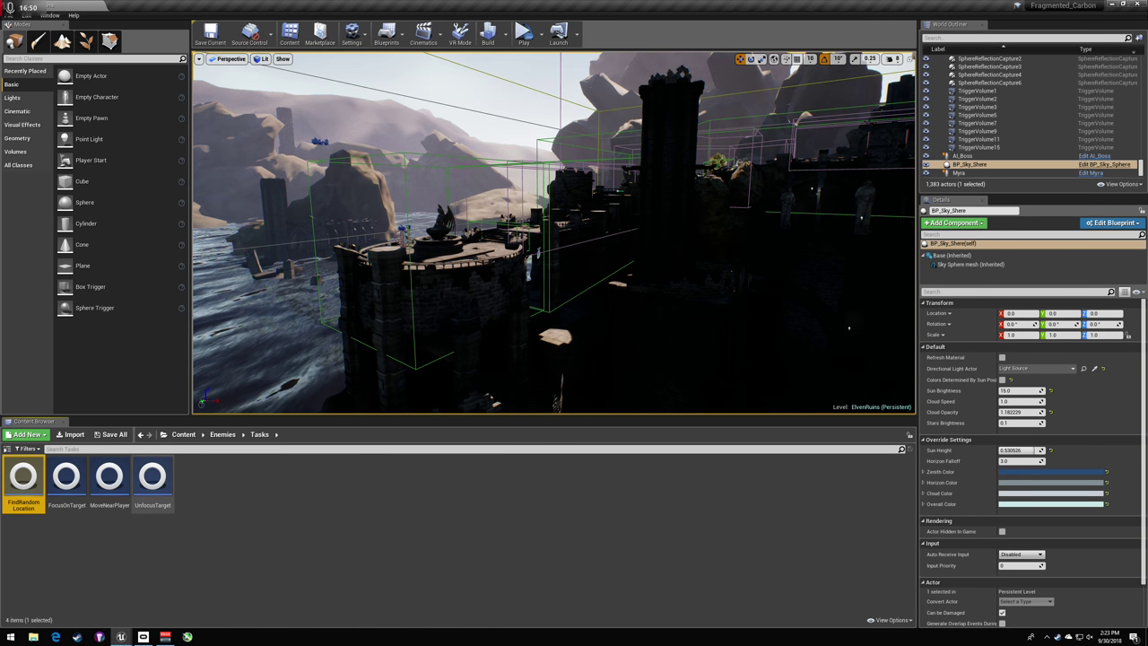
- Open AI_Boss from the Enemies folder and look through its event graph for movement logic
left_click(184, 435)
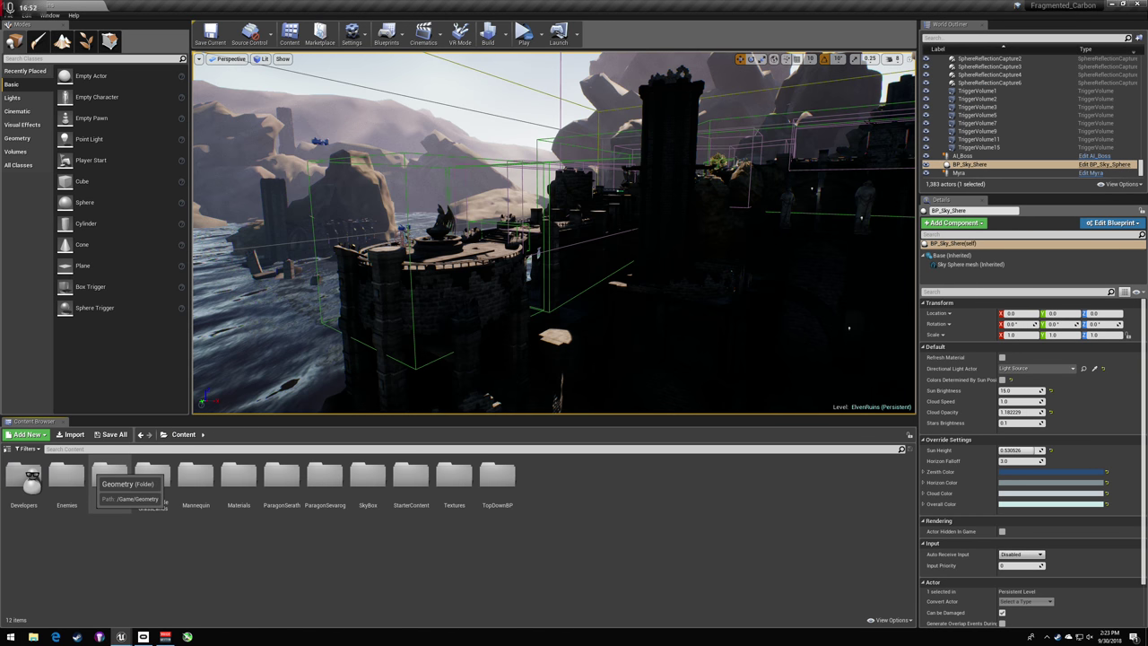
double_click(109, 476)
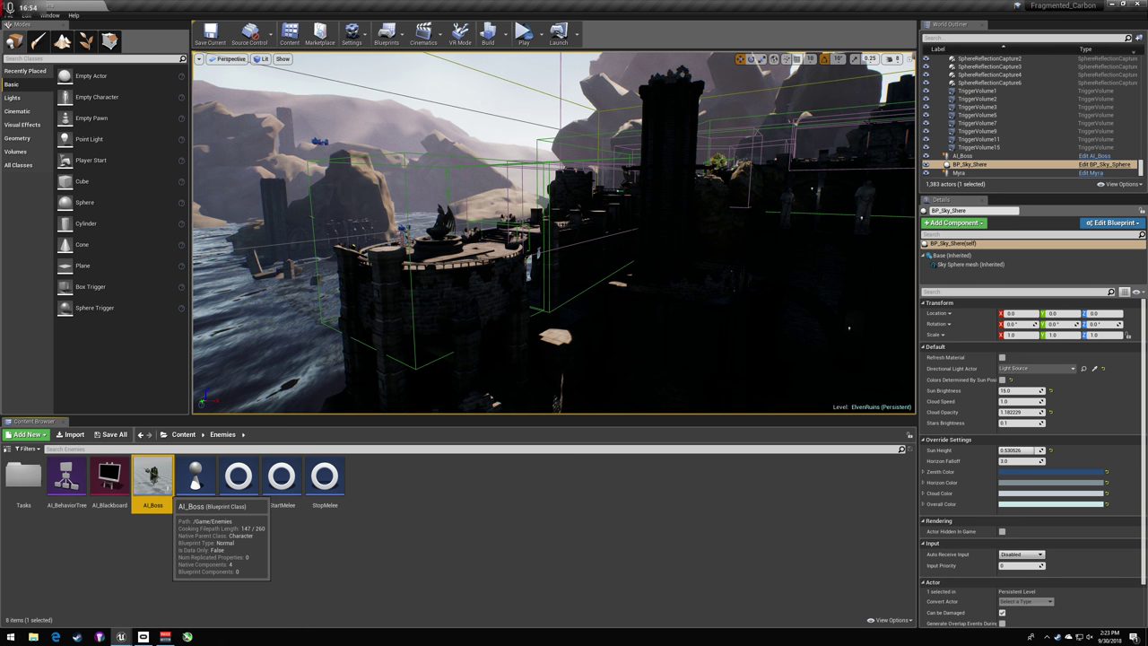
double_click(152, 476)
scroll(329, 307, "up", 3)
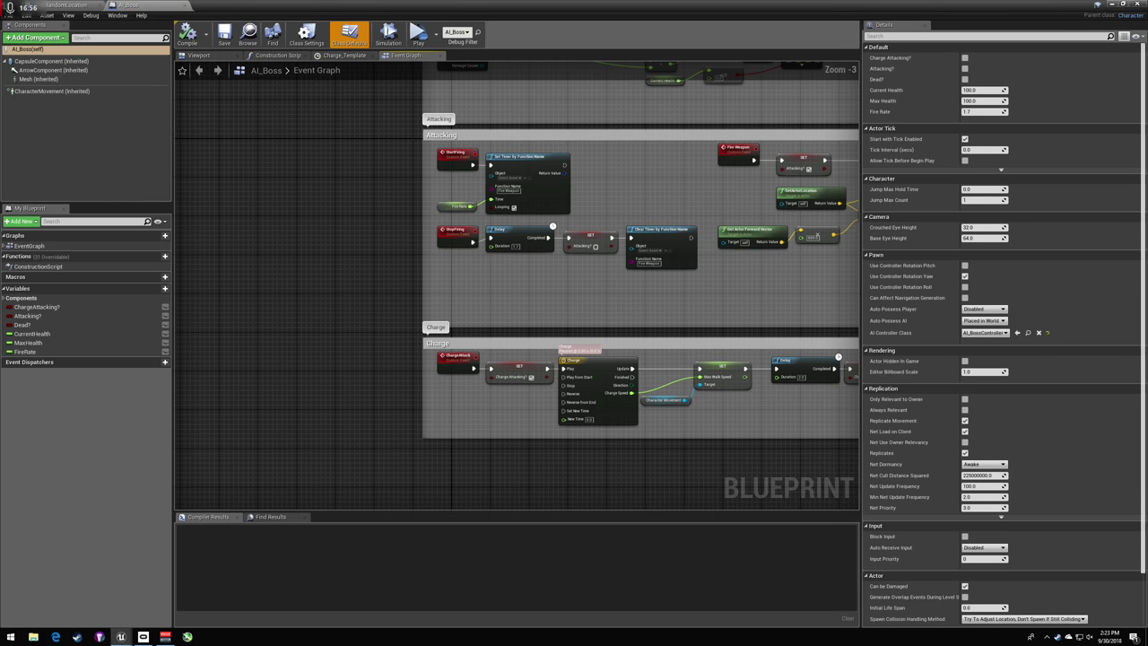
right_click_drag(275, 374, 282, 279)
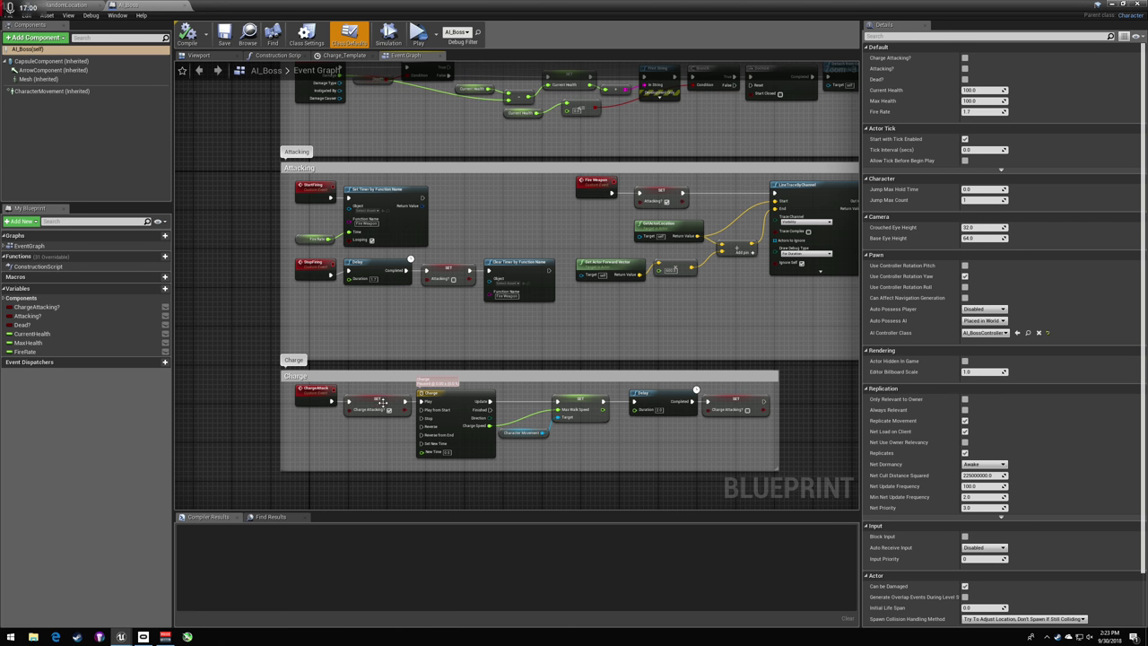
right_click_drag(734, 358, 337, 450)
scroll(321, 209, "up", 5)
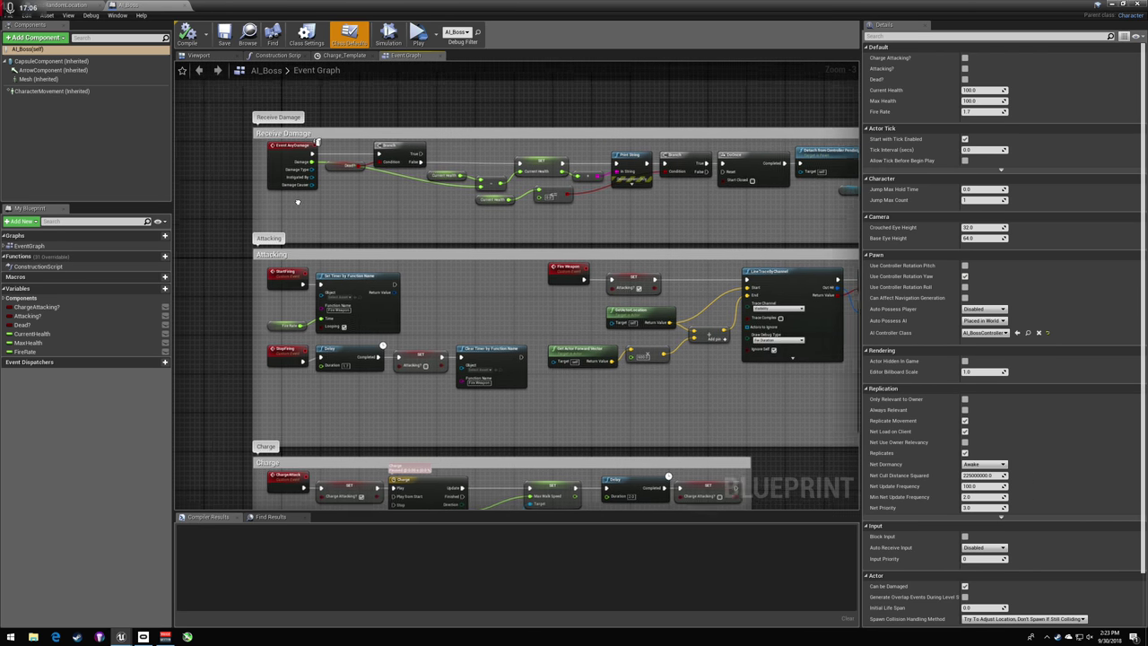
scroll(321, 209, "down", 5)
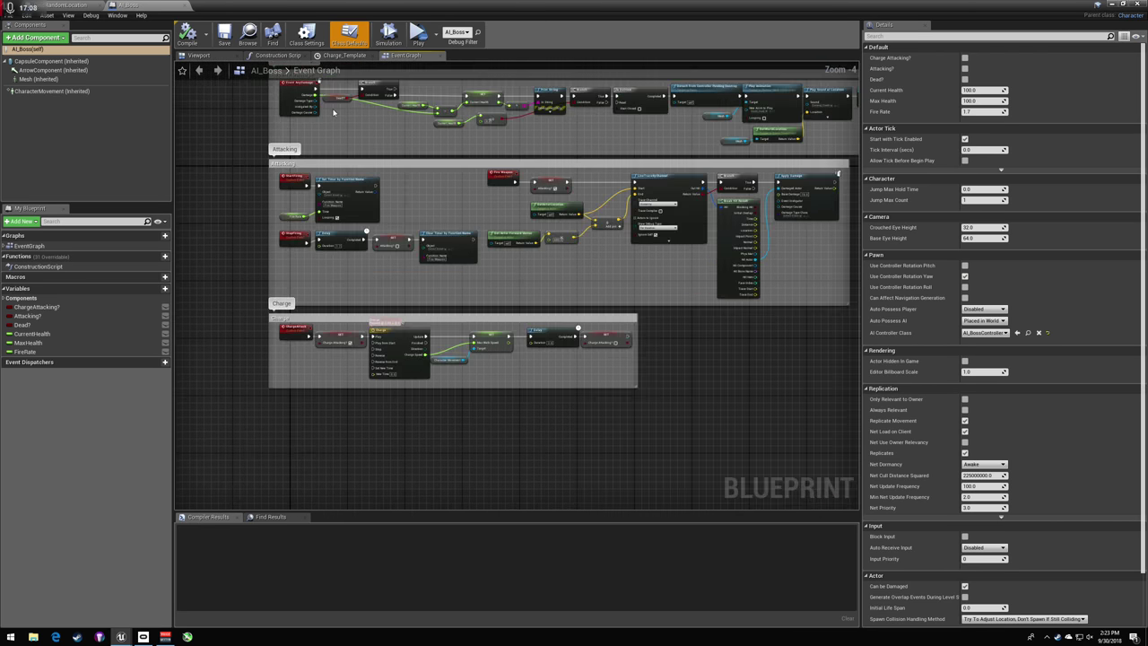
right_click_drag(455, 150, 375, 181)
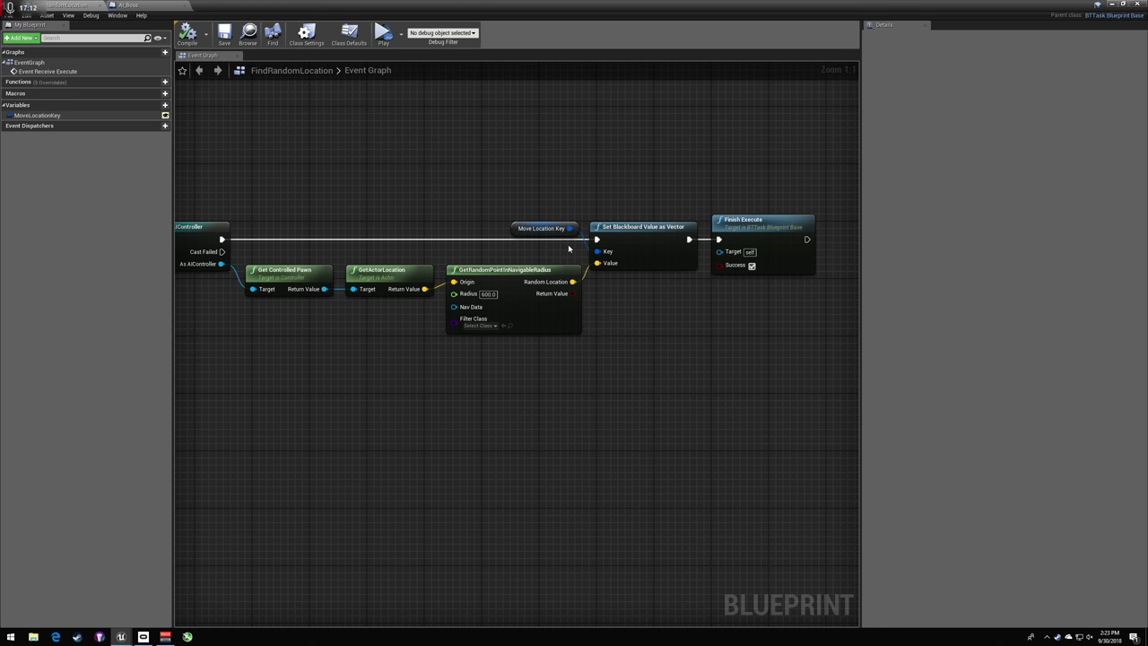
- Inspect the Set Blackboard Value as Vector node and MoveLocationKey in FindRandomLocation, and check the keys in AI_Blackboard
left_click(599, 231)
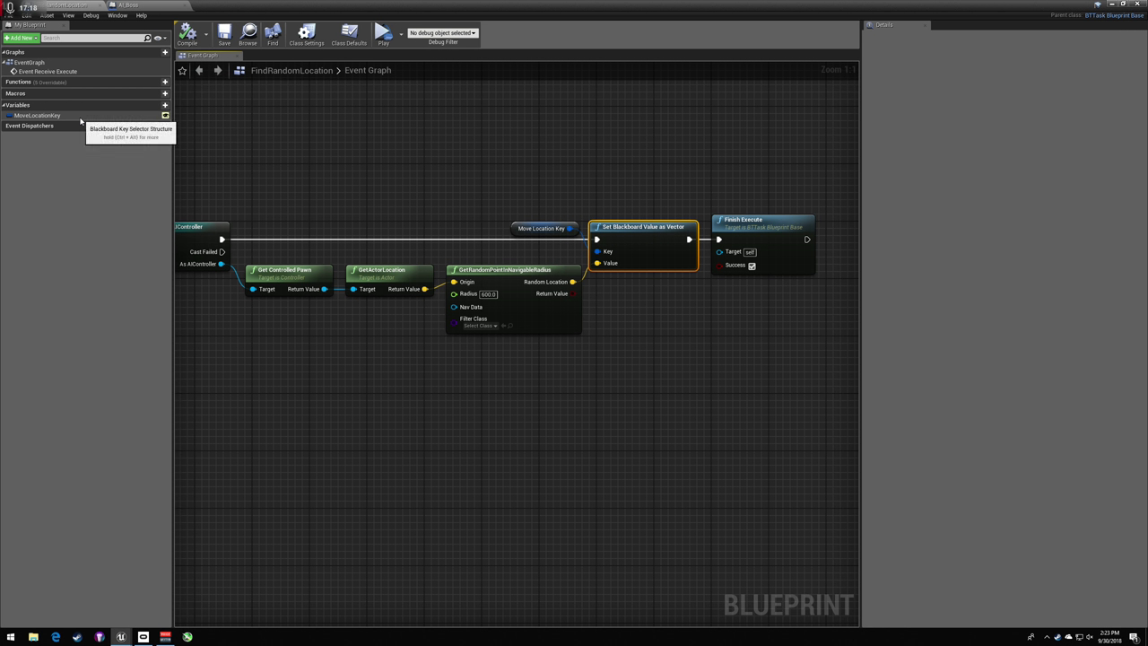
left_click(76, 116)
left_click(1112, 5)
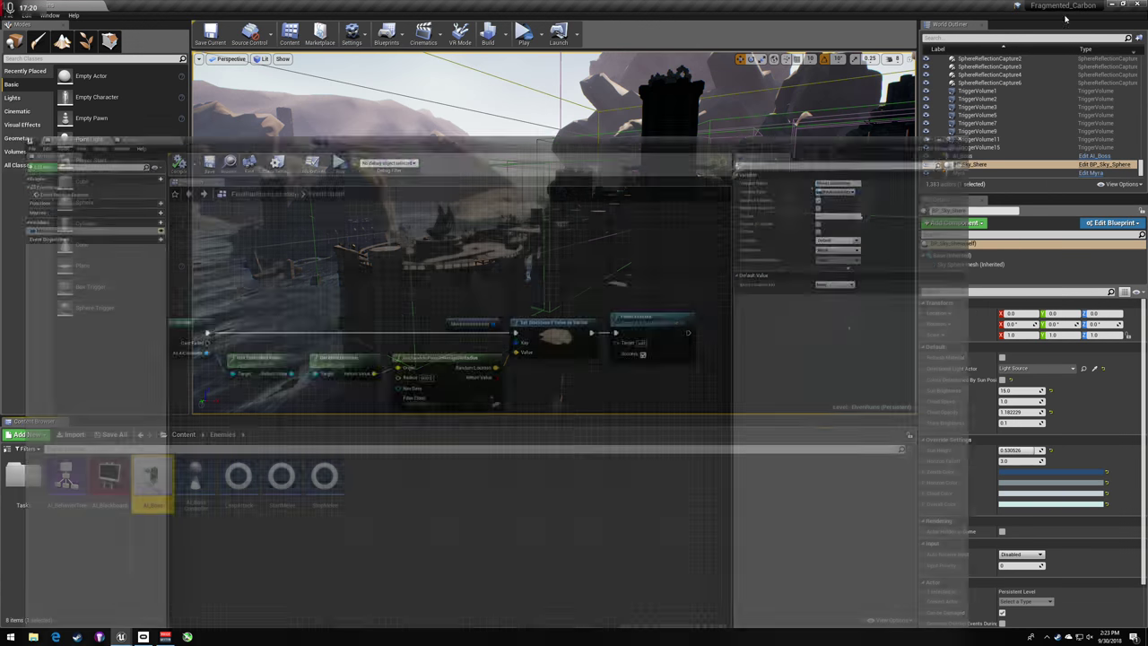
double_click(128, 499)
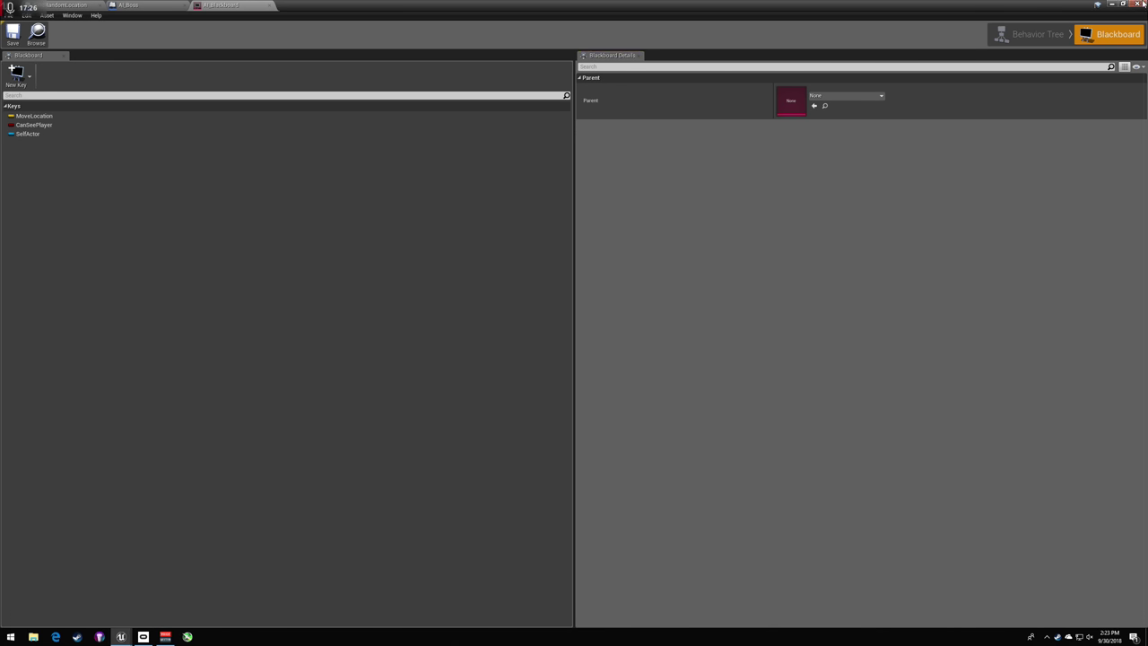
left_click(1112, 5)
- Open AI_BehaviorTree and inspect the Move To task that follows FindRandomLocation
double_click(62, 498)
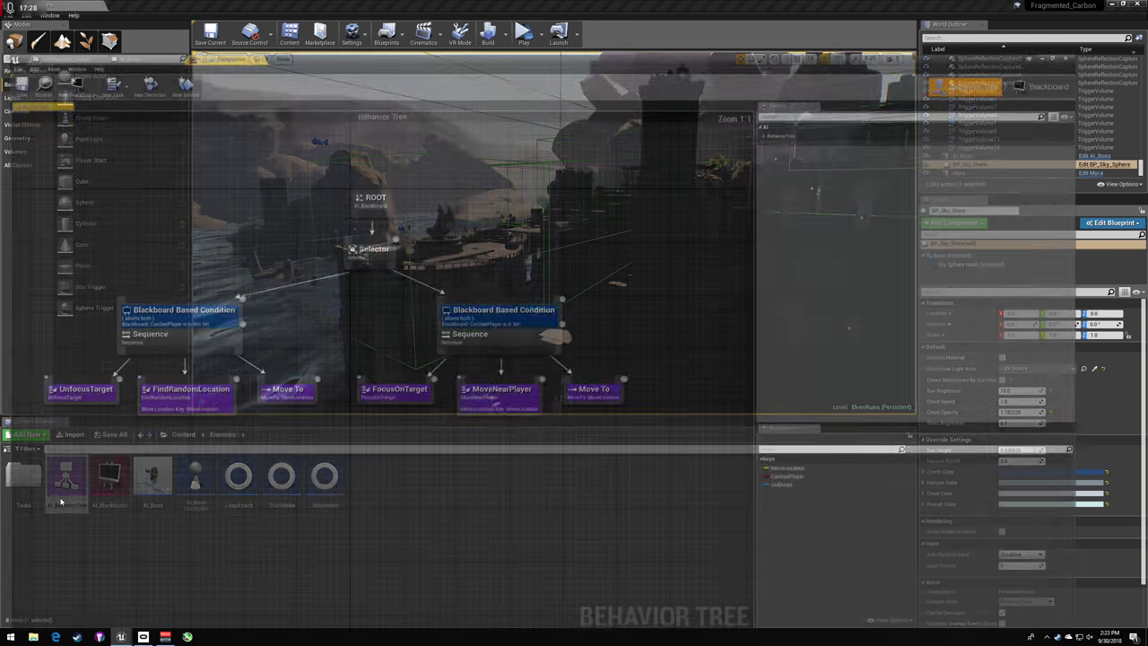
right_click_drag(62, 497, 207, 443)
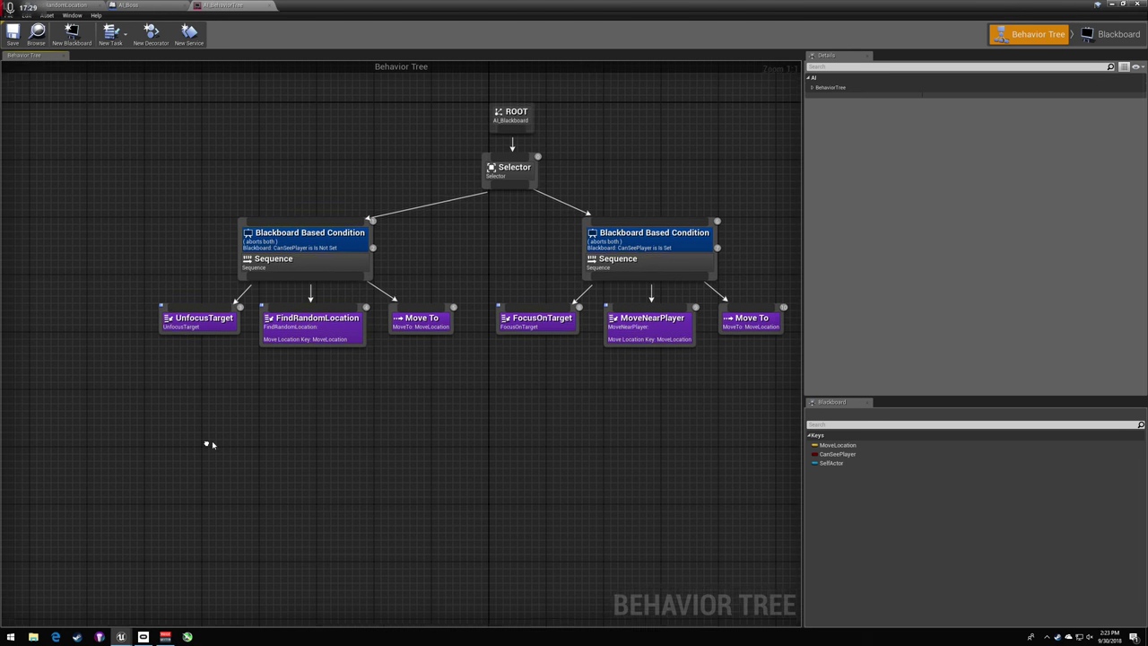
left_click(420, 321)
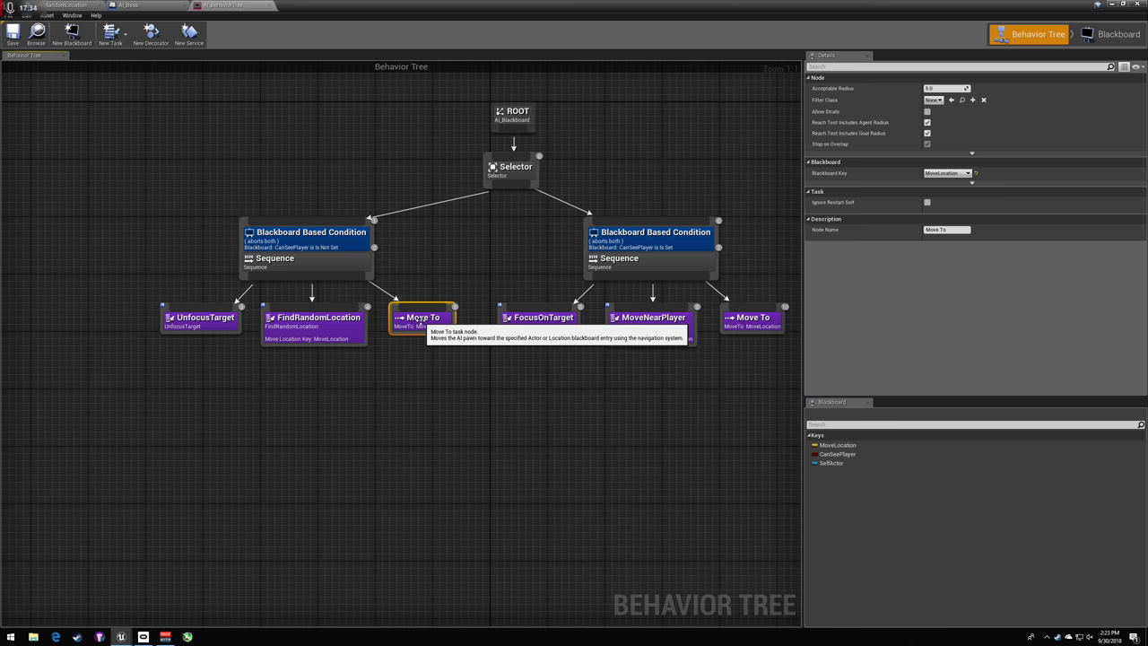
- Open FindRandomLocation from the behavior tree to review its node chain, and return to BP_Bush in the TestRun project
double_click(355, 327)
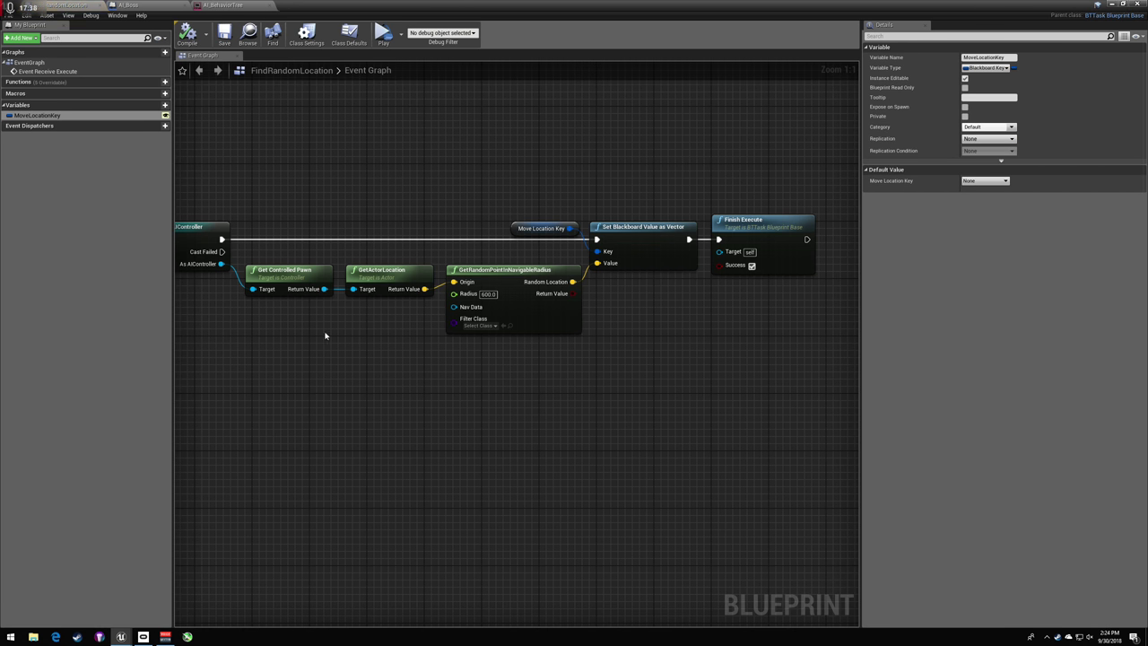
right_click_drag(326, 333, 448, 280)
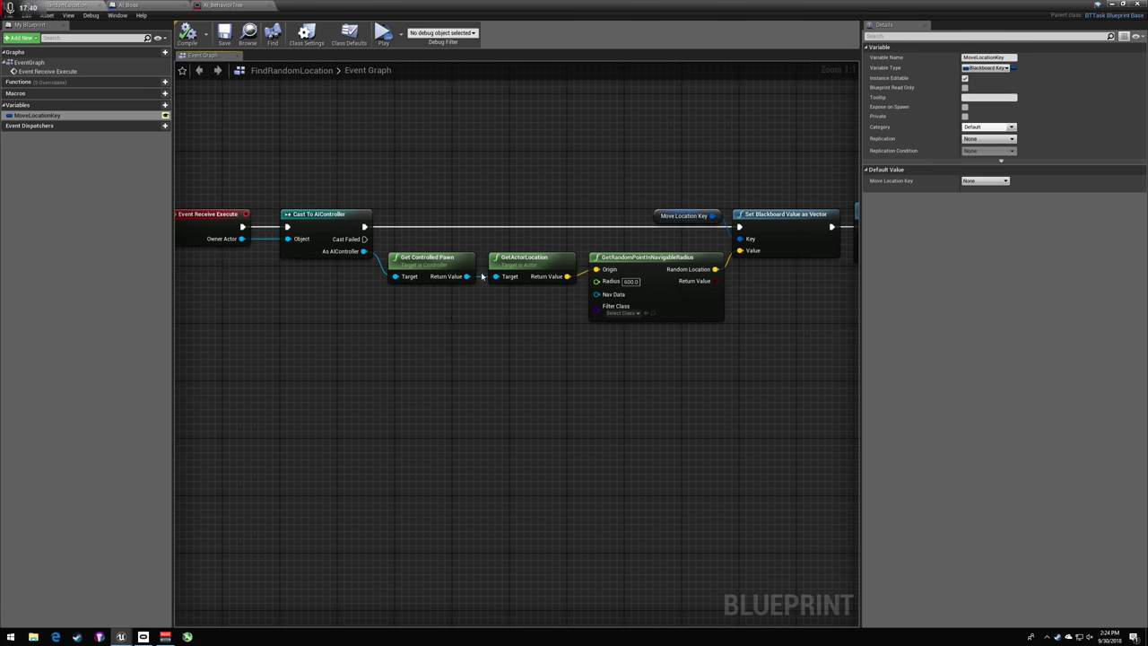
right_click_drag(715, 282, 605, 294)
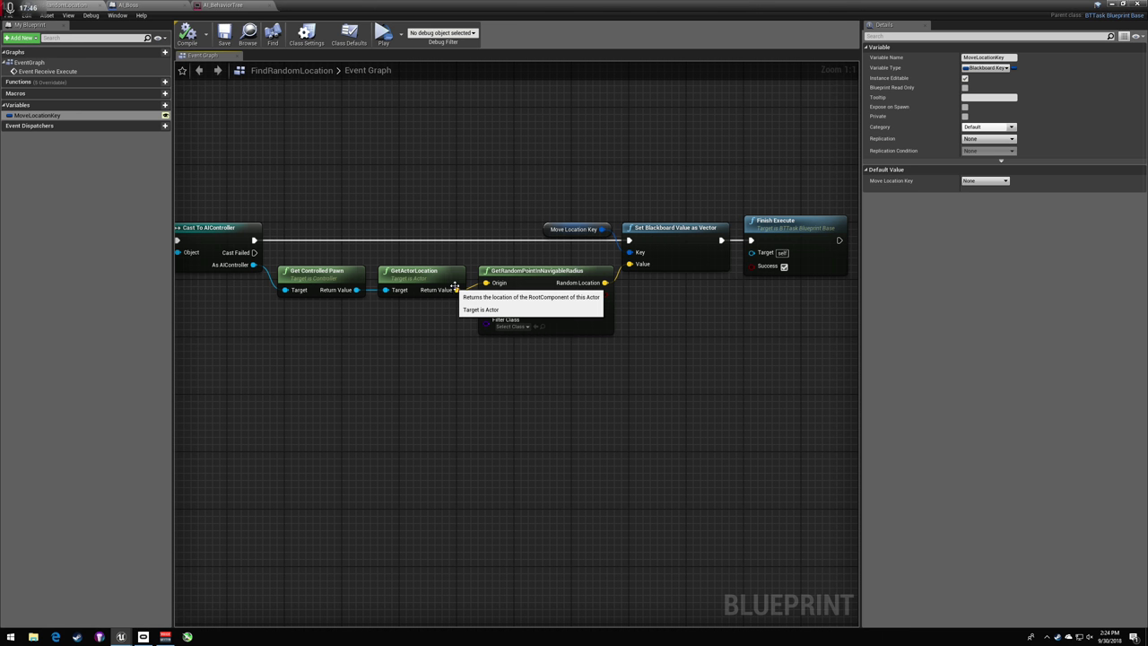
right_click_drag(521, 254, 545, 247)
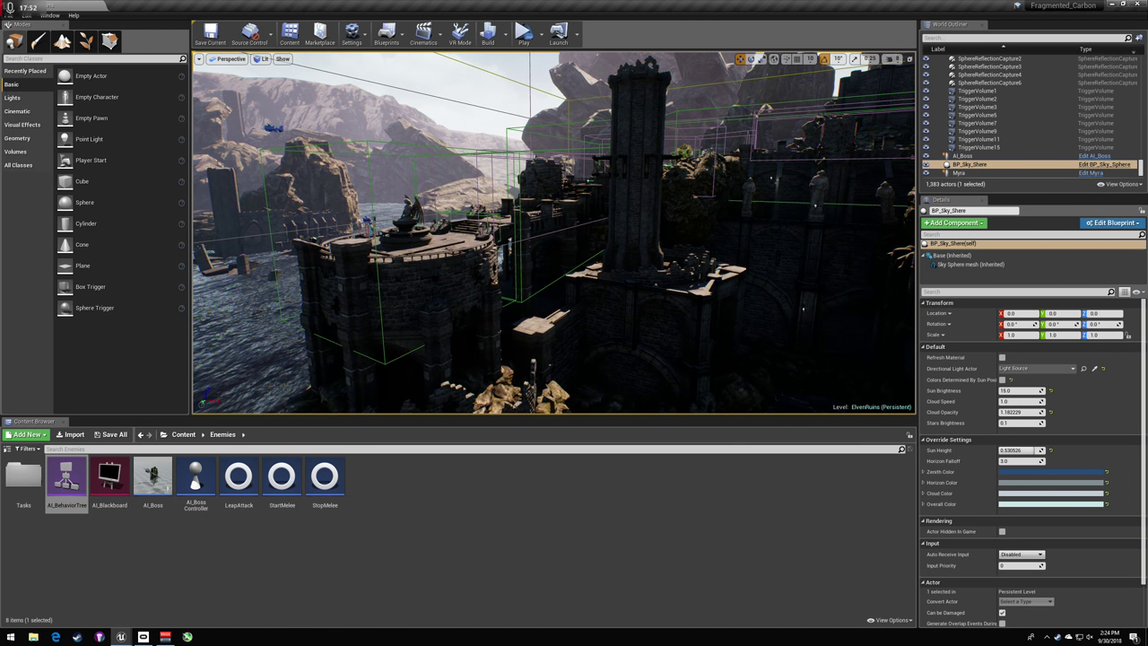
left_click(364, 587)
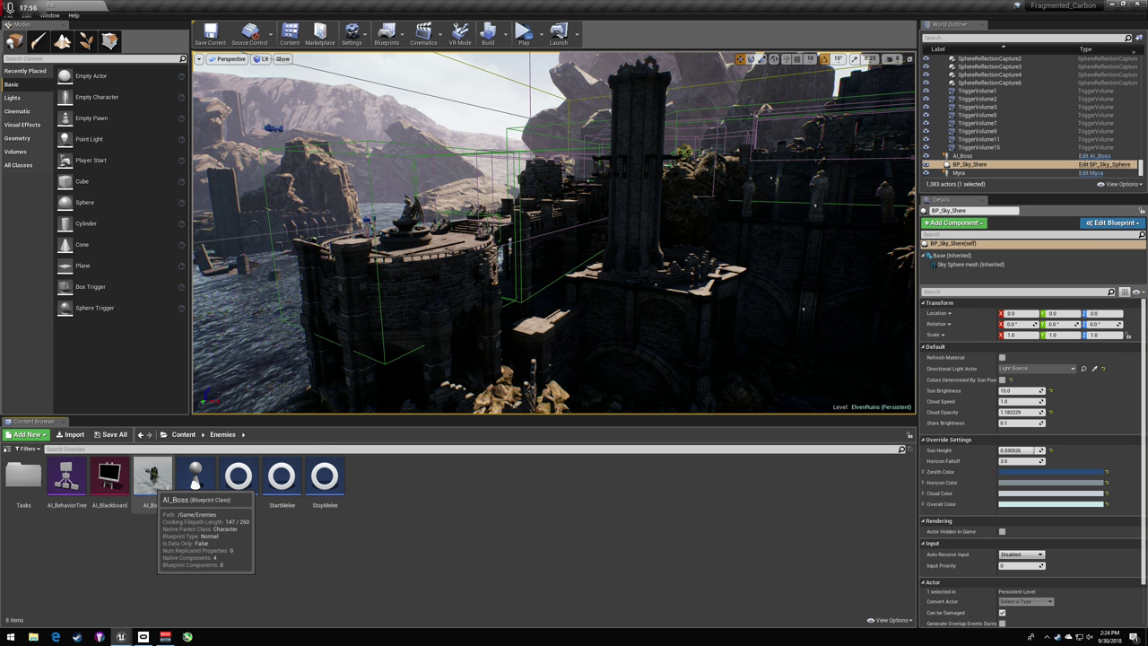
mouse_move(120, 637)
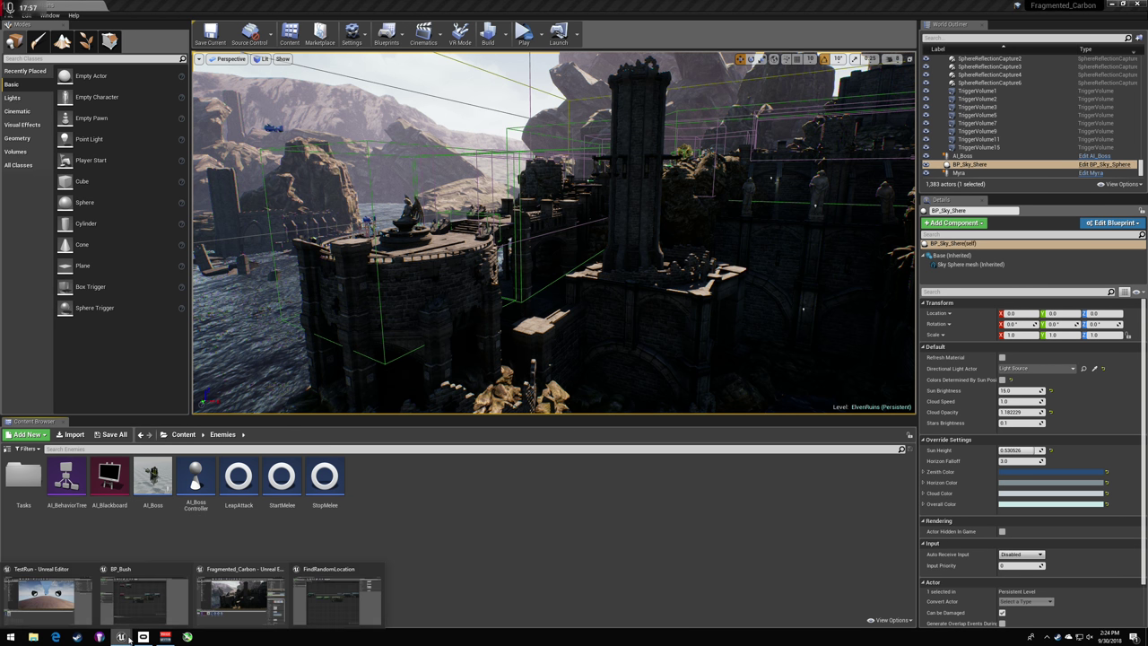
left_click(162, 599)
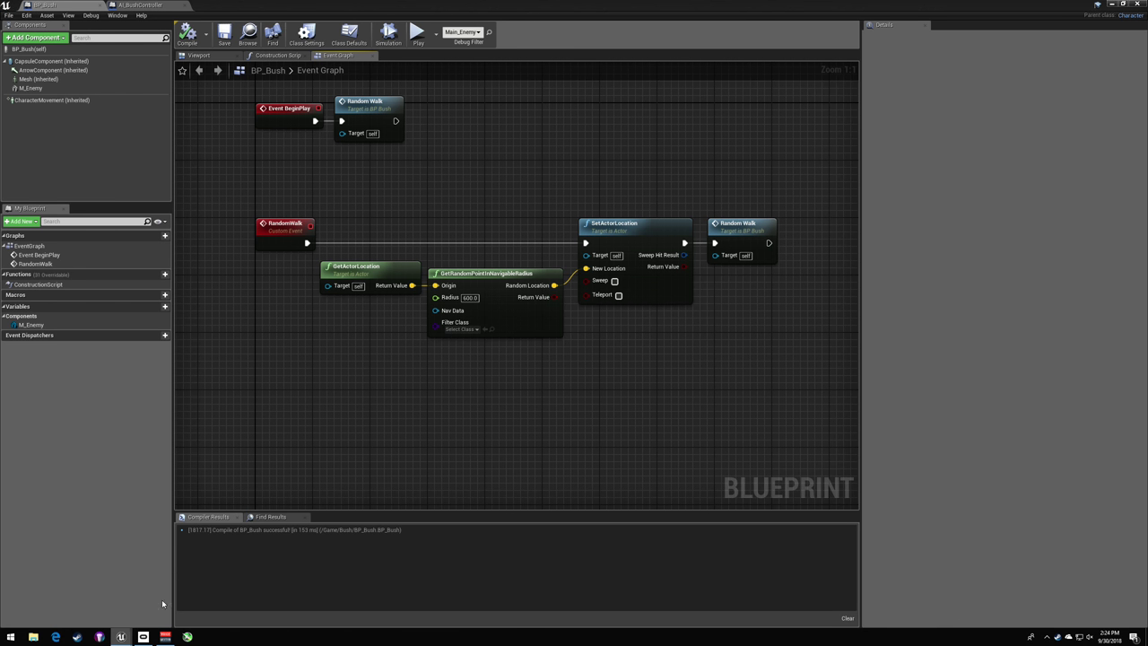
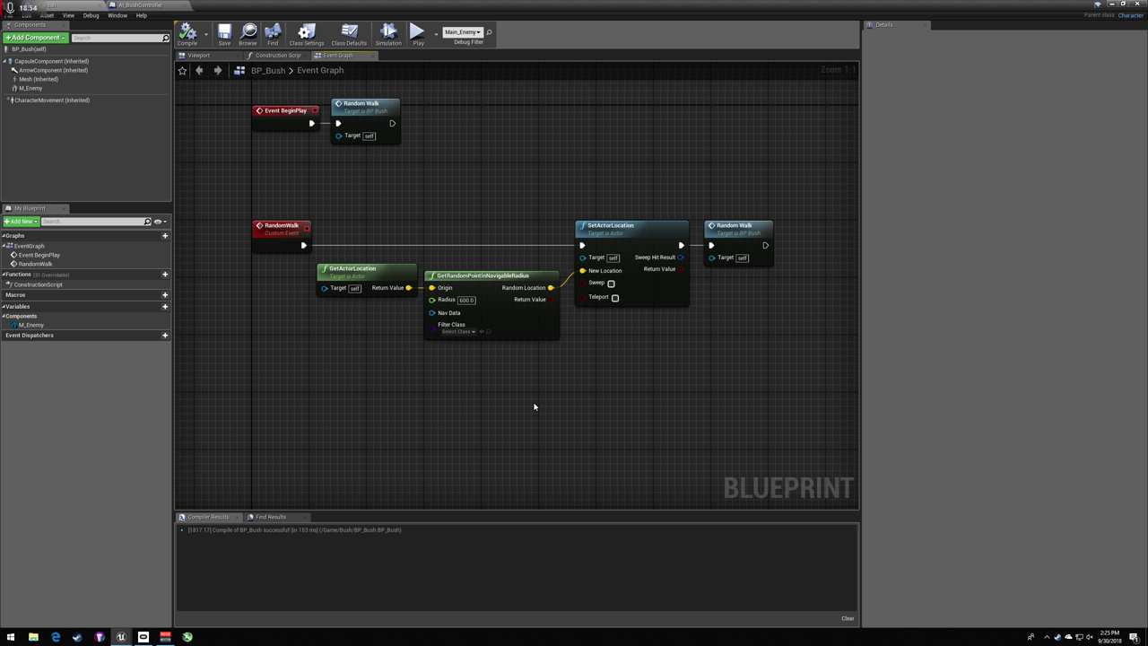
- Replace the SetActorLocation node with an AI MoveTo node and connect it to the RandomWalk event
right_click(581, 382)
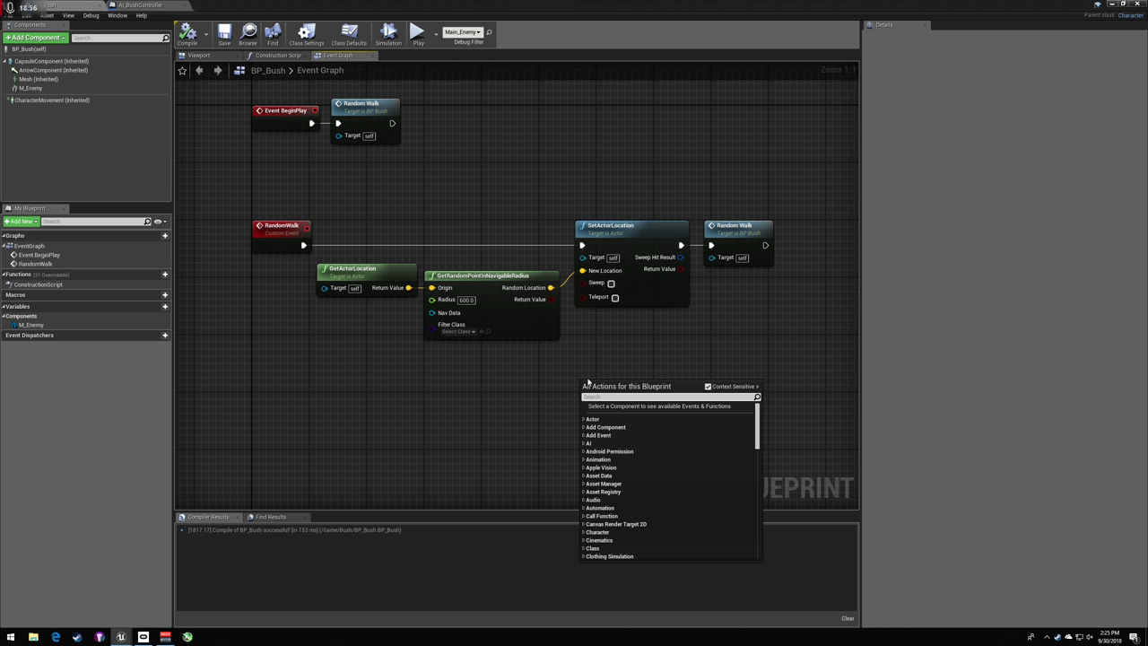
type("ai moveto")
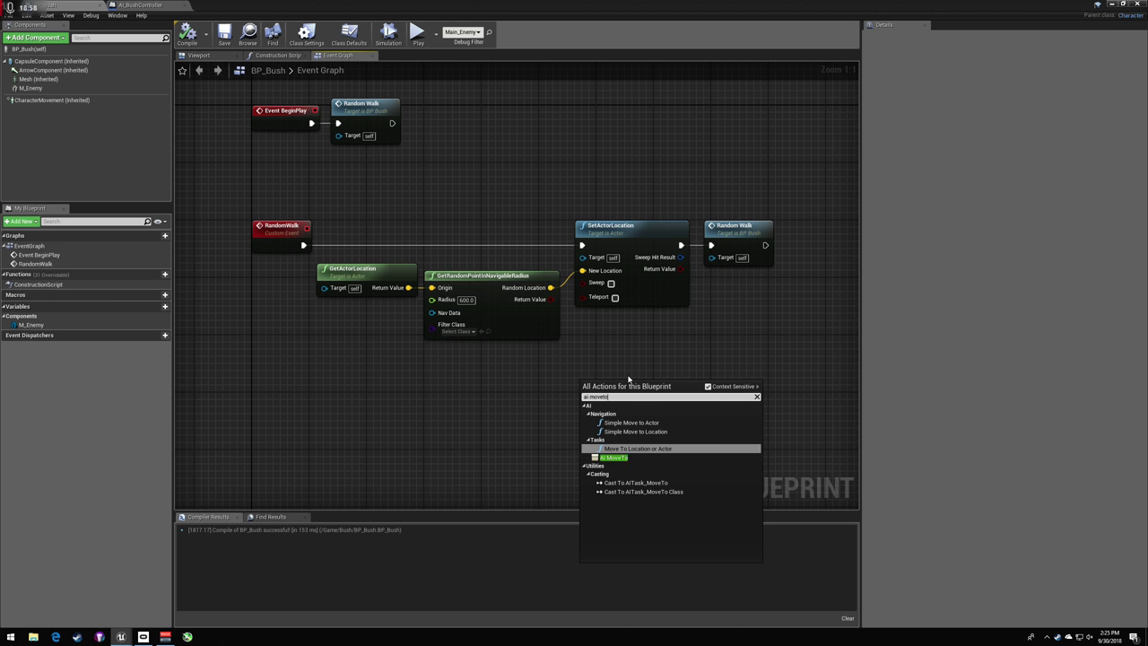
key("Down")
key("Return")
left_click(617, 301)
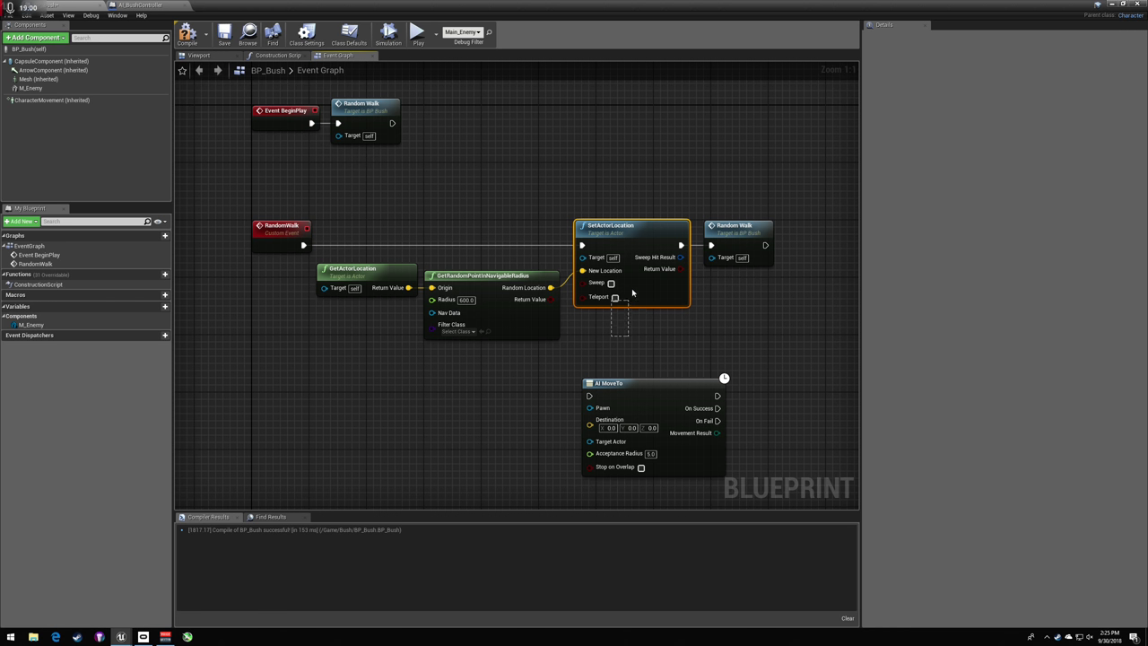
key("Delete")
left_click_drag(589, 396, 304, 245)
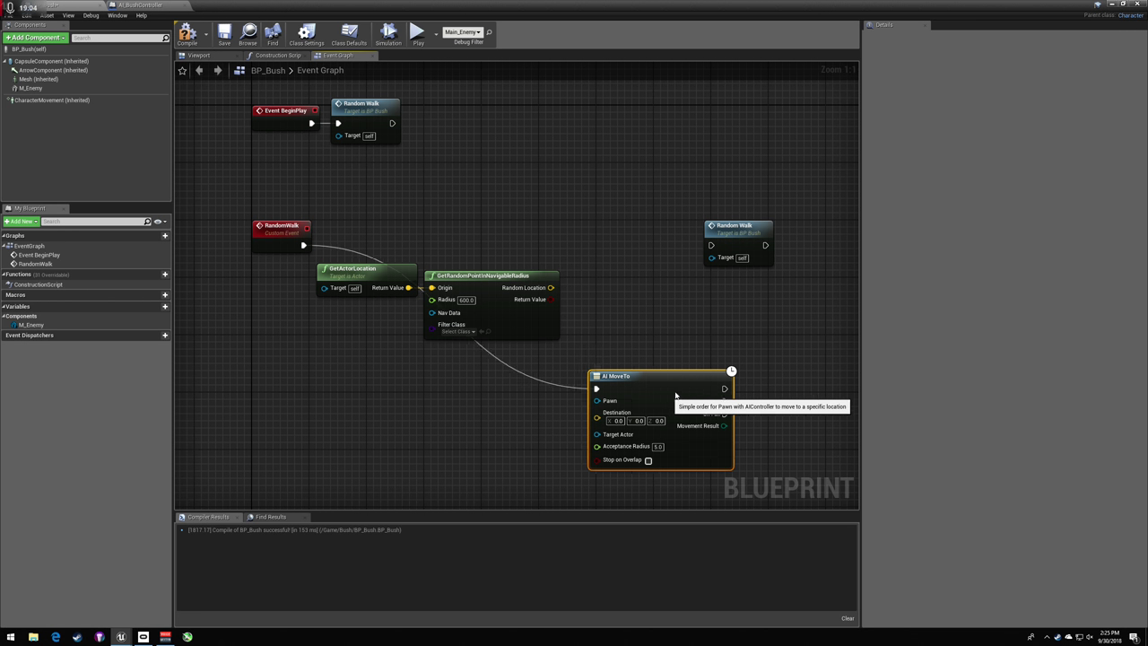
left_click_drag(660, 399, 688, 385)
- Connect a self reference to AI MoveTo's Pawn and Random Location to its Destination, and shift the Random Walk call farther along
right_click(387, 448)
type("self")
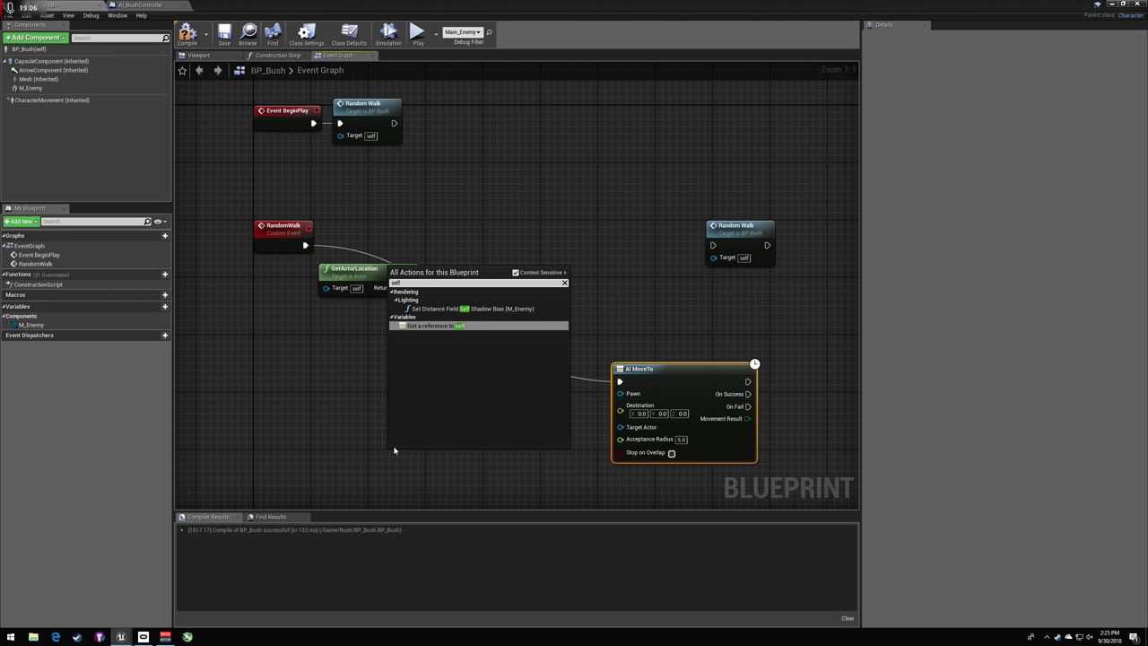
key("Return")
left_click_drag(441, 454, 620, 405)
left_click_drag(745, 244, 810, 245)
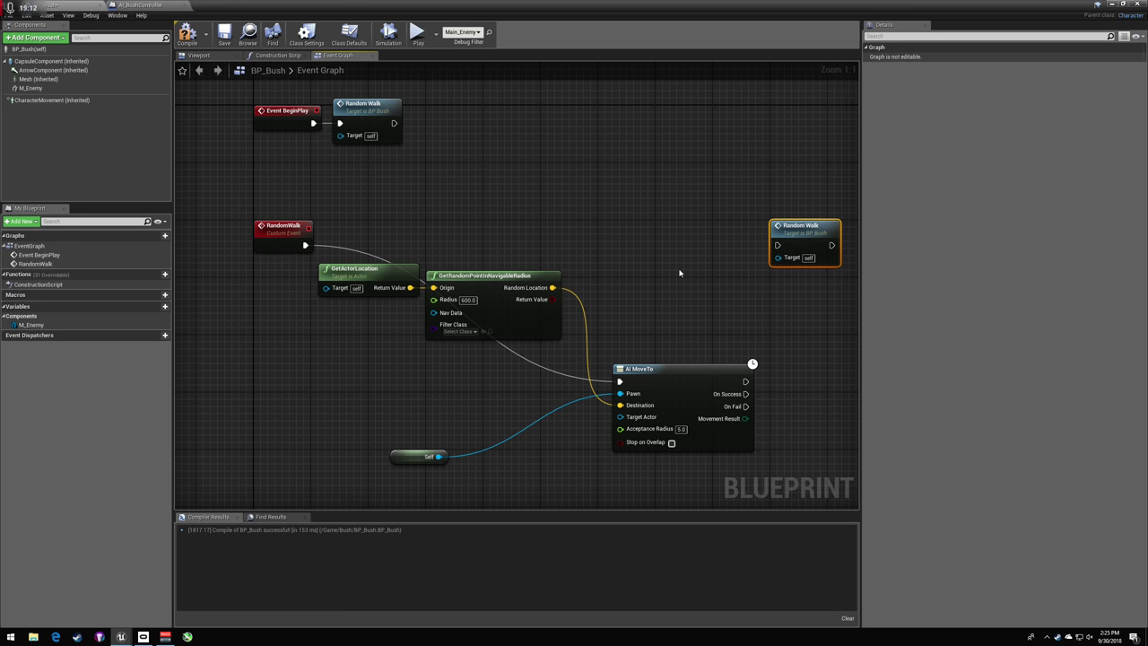
- Add a Get Player Character node, connect it to AI MoveTo's Target Actor, and align AI MoveTo with the RandomWalk event
right_click(474, 482)
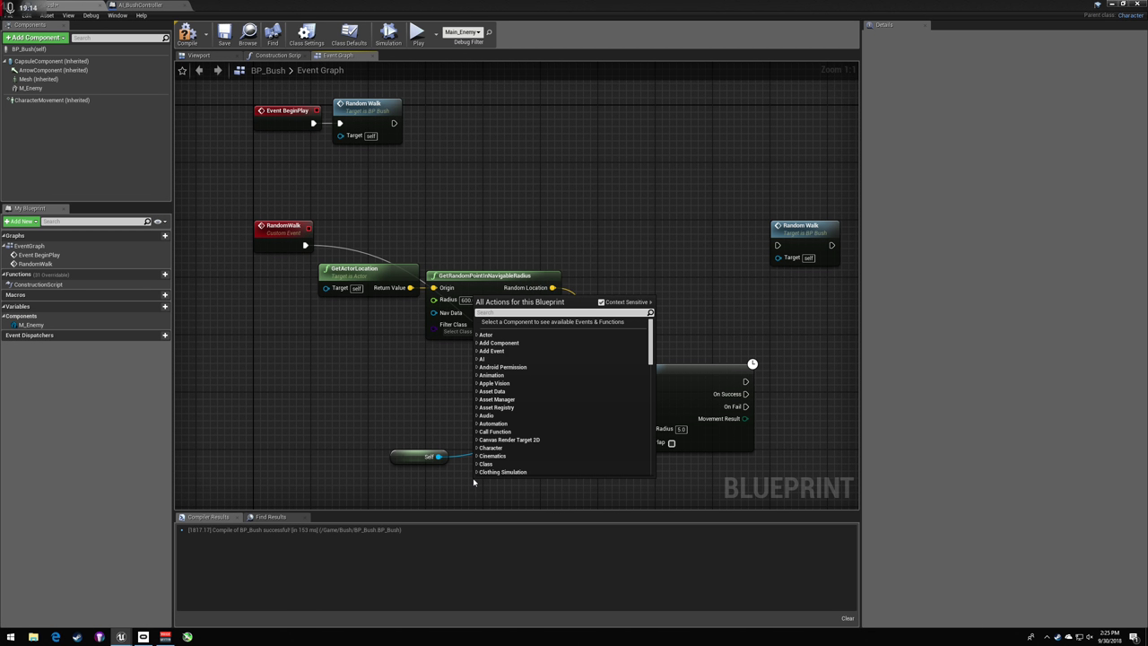
type("get player chara")
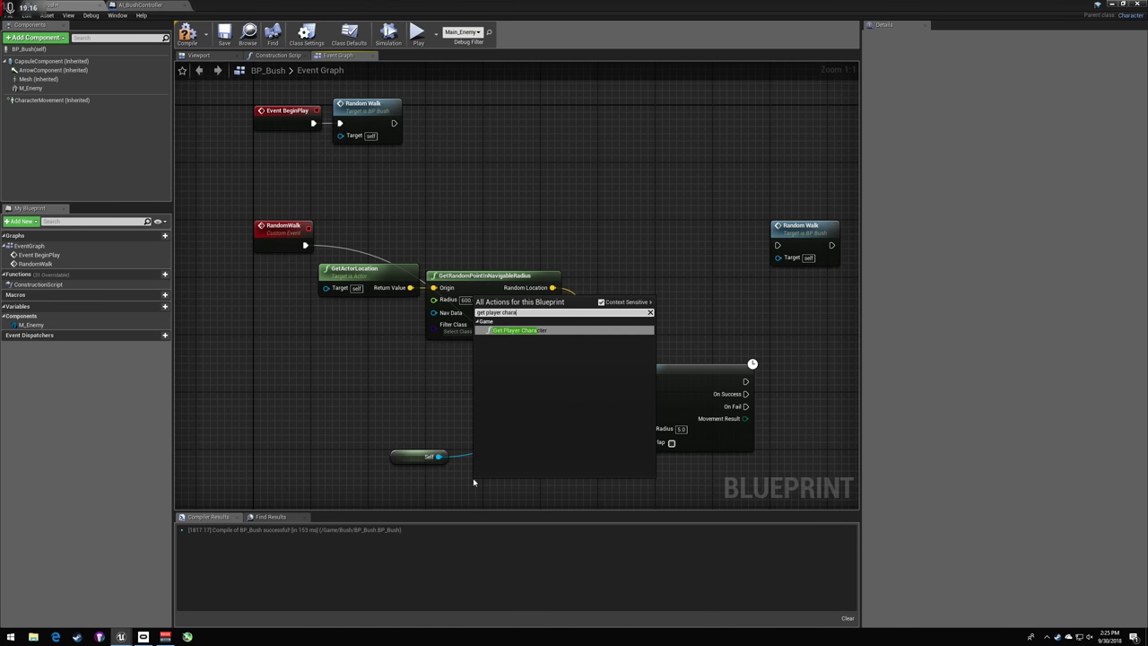
key("Return")
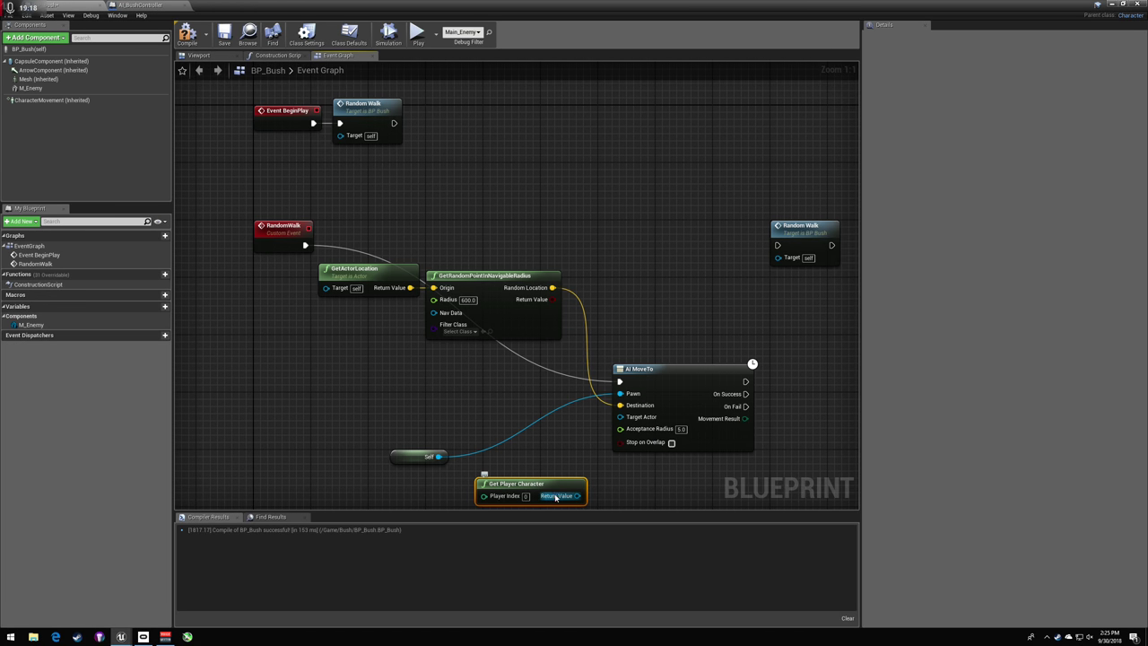
left_click_drag(520, 485, 621, 248)
left_click(635, 213)
mouse_move(541, 449)
left_mouse_down()
mouse_move(505, 357)
mouse_move(526, 457)
left_mouse_up()
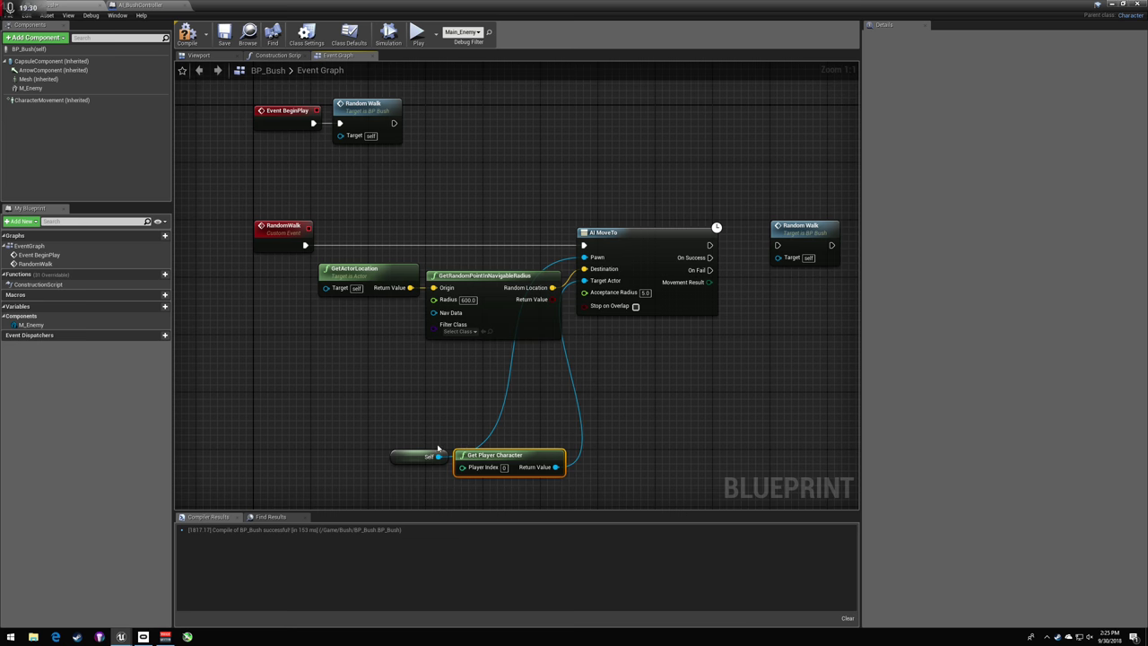
- Arrange the self reference, Get Player Character and the GetActorLocation and GetRandomPointInNavigableRadius pair in a tidy stack beside AI MoveTo's inputs
left_click_drag(416, 459, 525, 257)
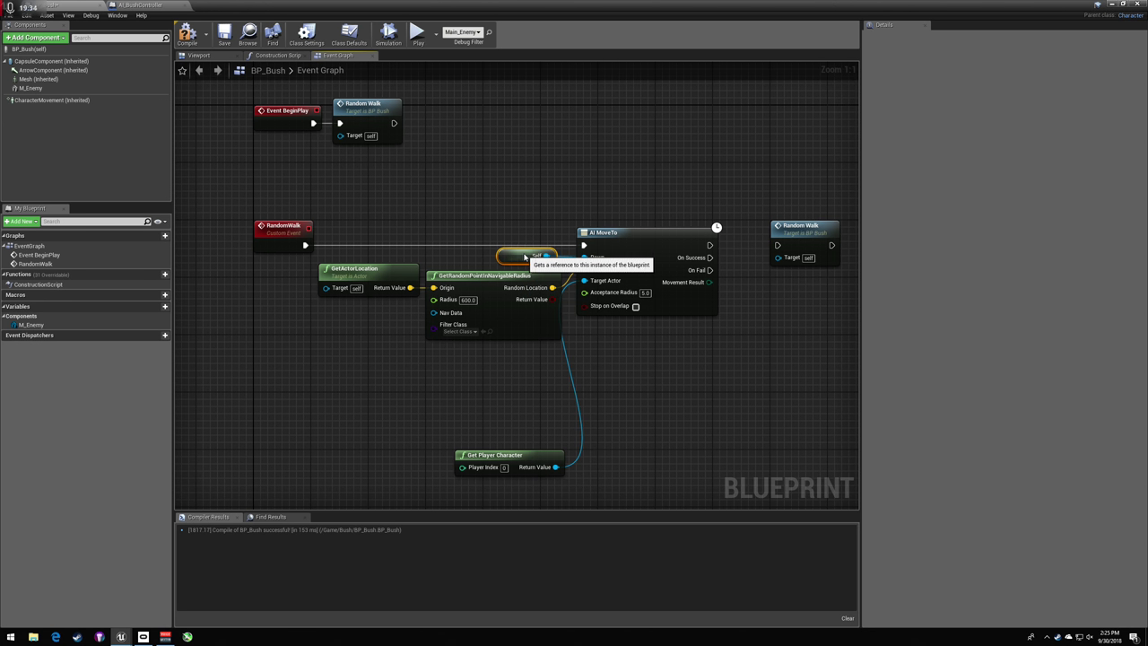
left_click(620, 330)
left_click_drag(530, 455, 517, 392)
left_click_drag(418, 341, 422, 286)
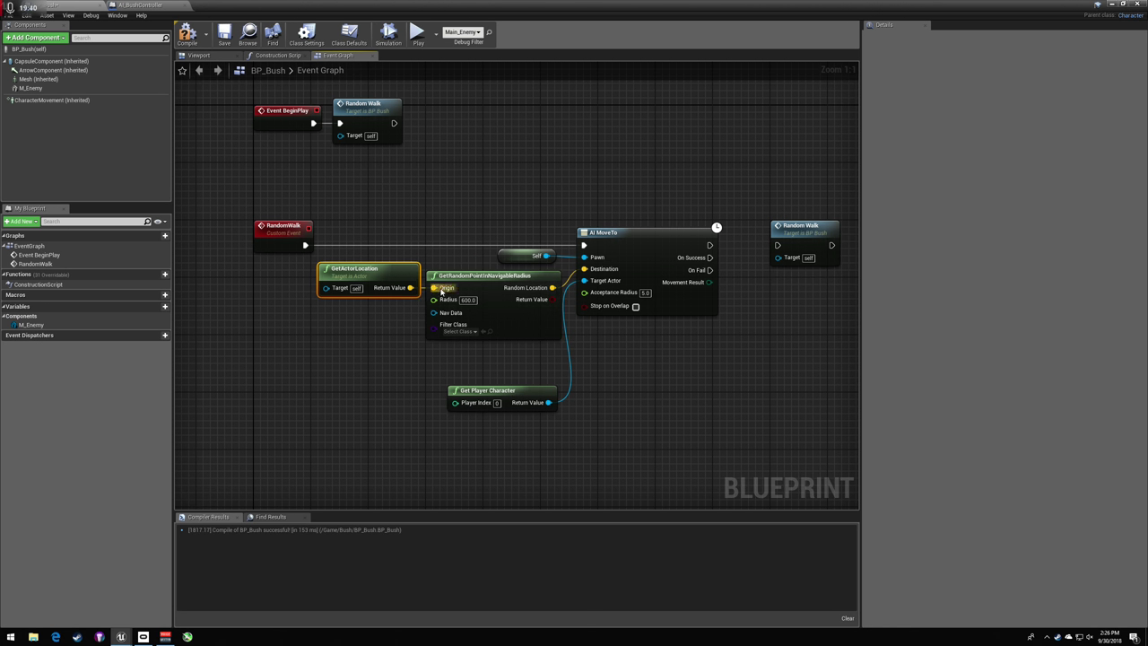
left_click_drag(326, 350, 473, 434)
left_click_drag(514, 396, 512, 287)
left_click_drag(518, 333, 513, 260)
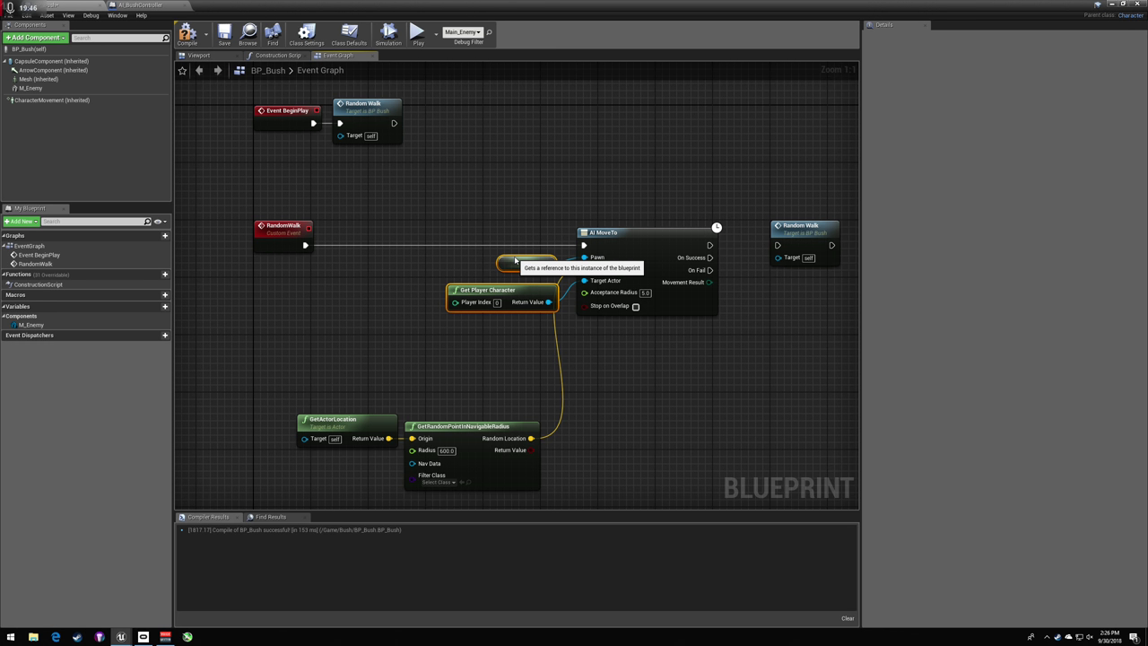
left_click(494, 382)
left_click_drag(287, 380, 485, 466)
left_click_drag(487, 434, 499, 337)
left_click(628, 359)
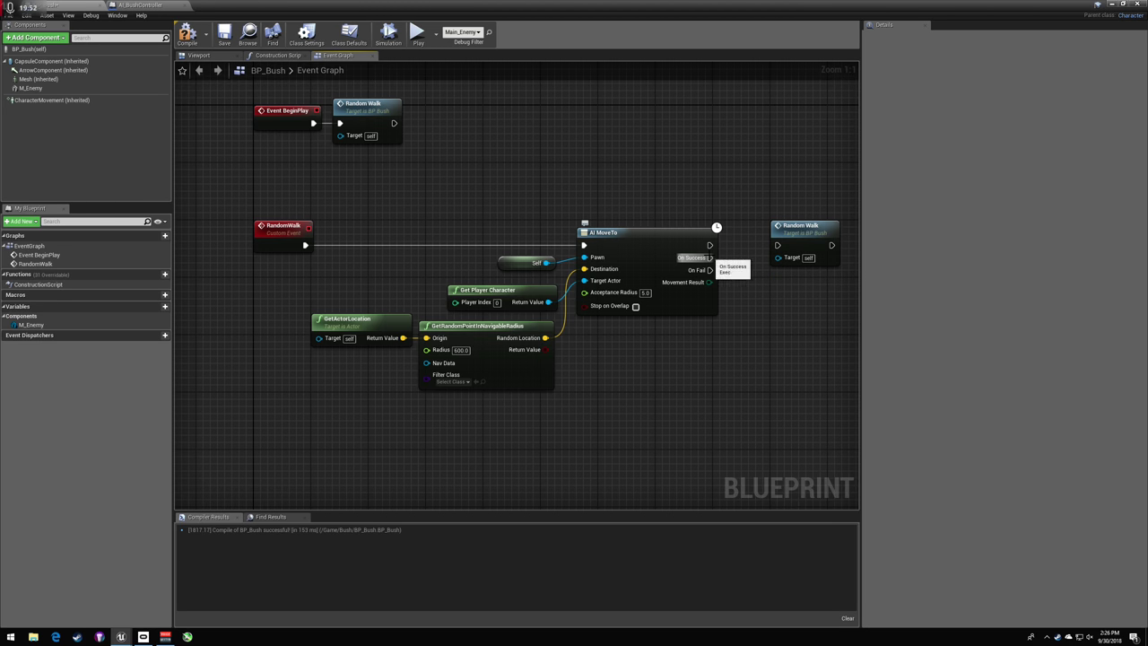
- Connect AI MoveTo's On Success output to the second Random Walk call and compile BP_Bush
left_click_drag(709, 257, 754, 248)
left_click(775, 206)
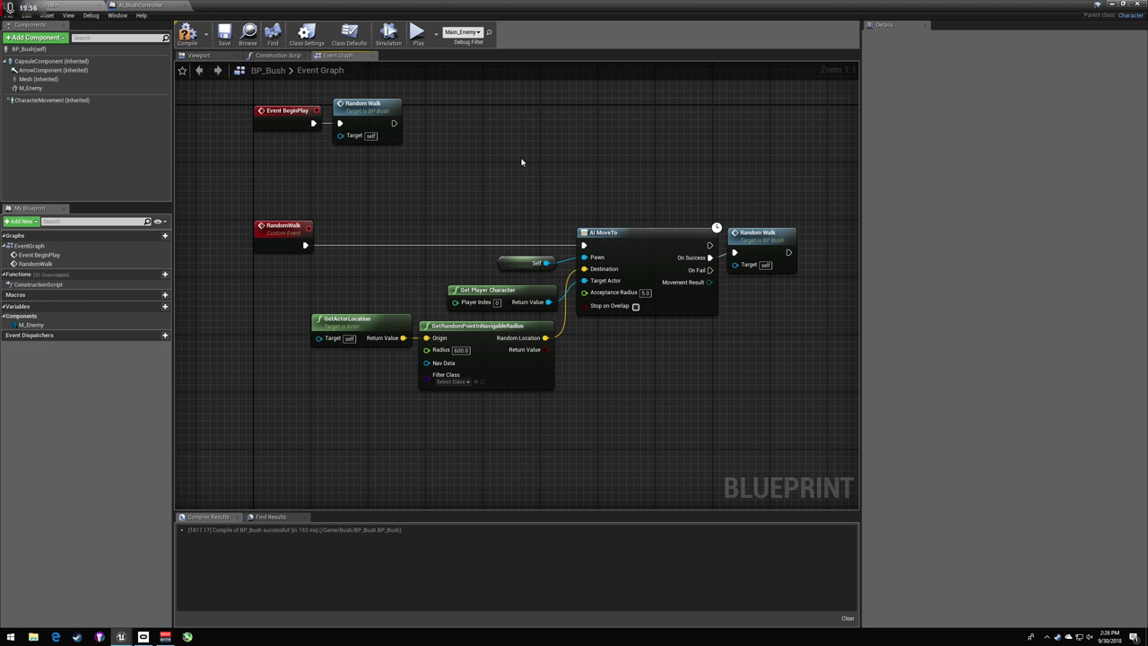
left_click(187, 34)
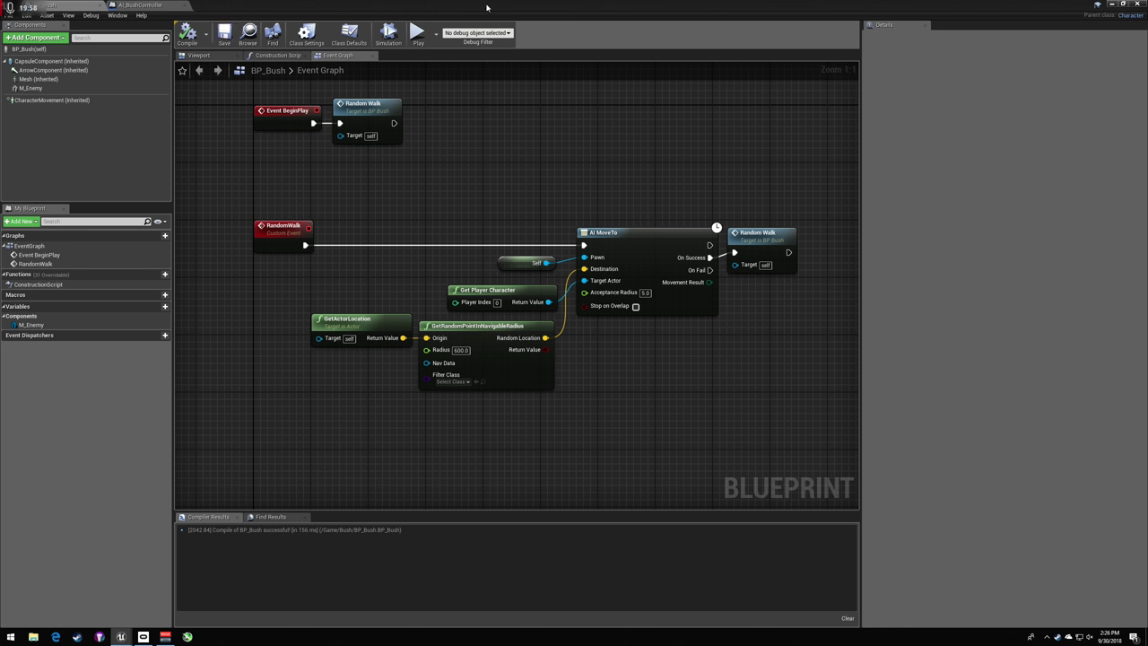
- Run the TestRun level to test the bush's movement and stop the play session
left_click(141, 5)
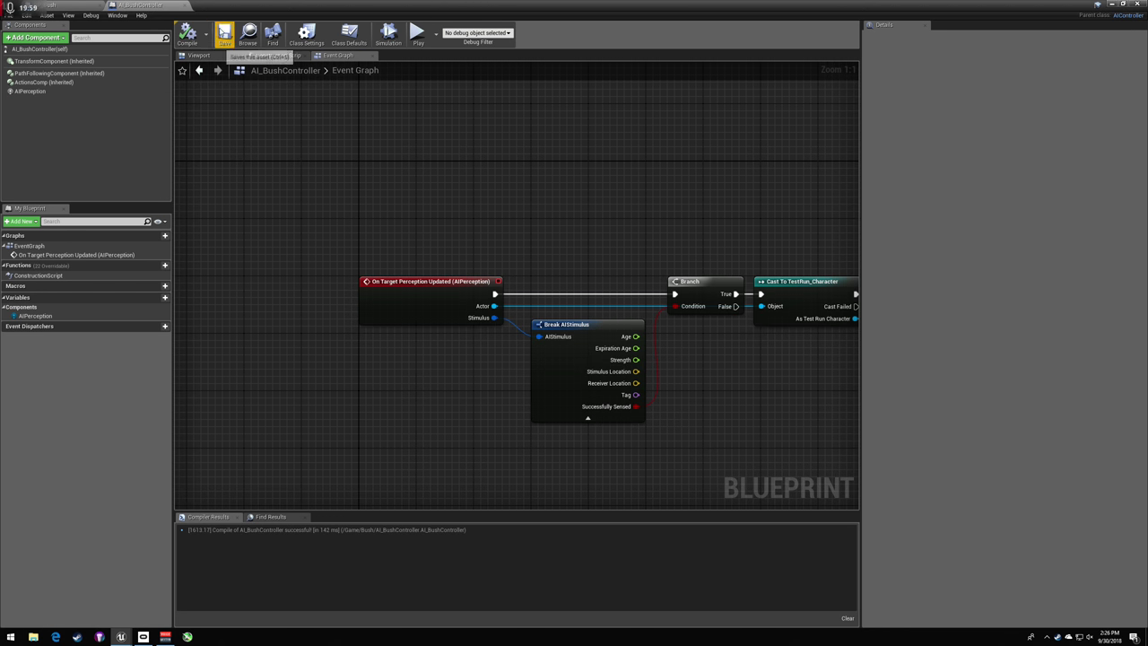
left_click(1112, 5)
left_click(523, 35)
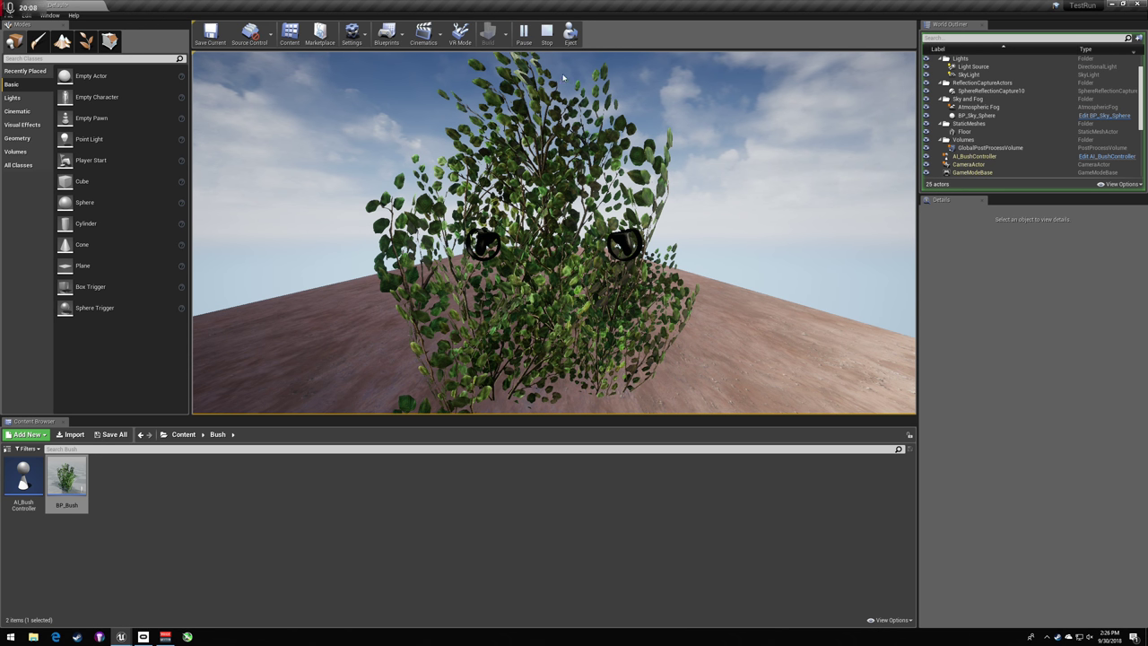
key("Escape")
- Reopen BP_Bush, disconnect Get Player Character from AI MoveTo's Target Actor, and compile the blueprint
double_click(68, 475)
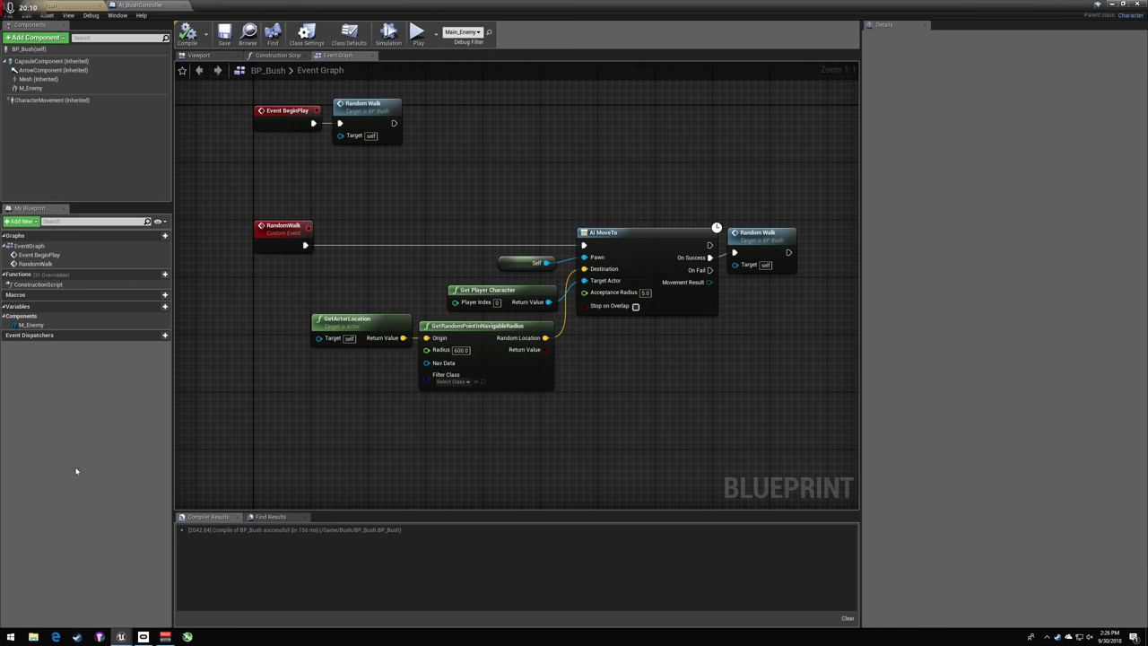
right_click(436, 250)
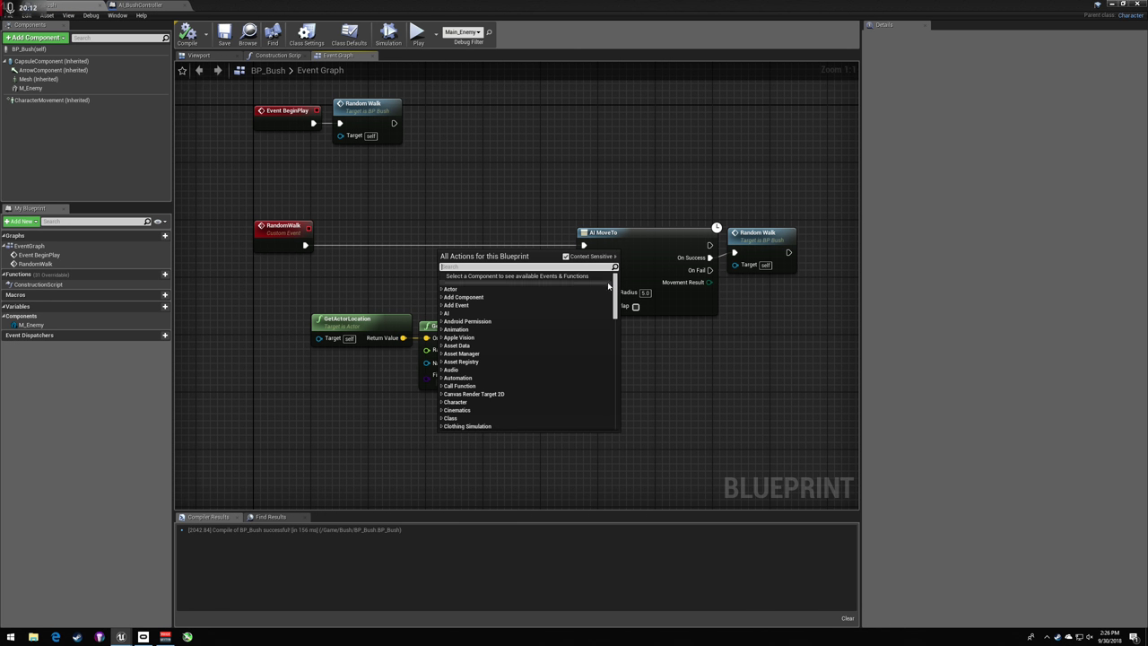
key("Escape")
left_click(599, 281, "alt")
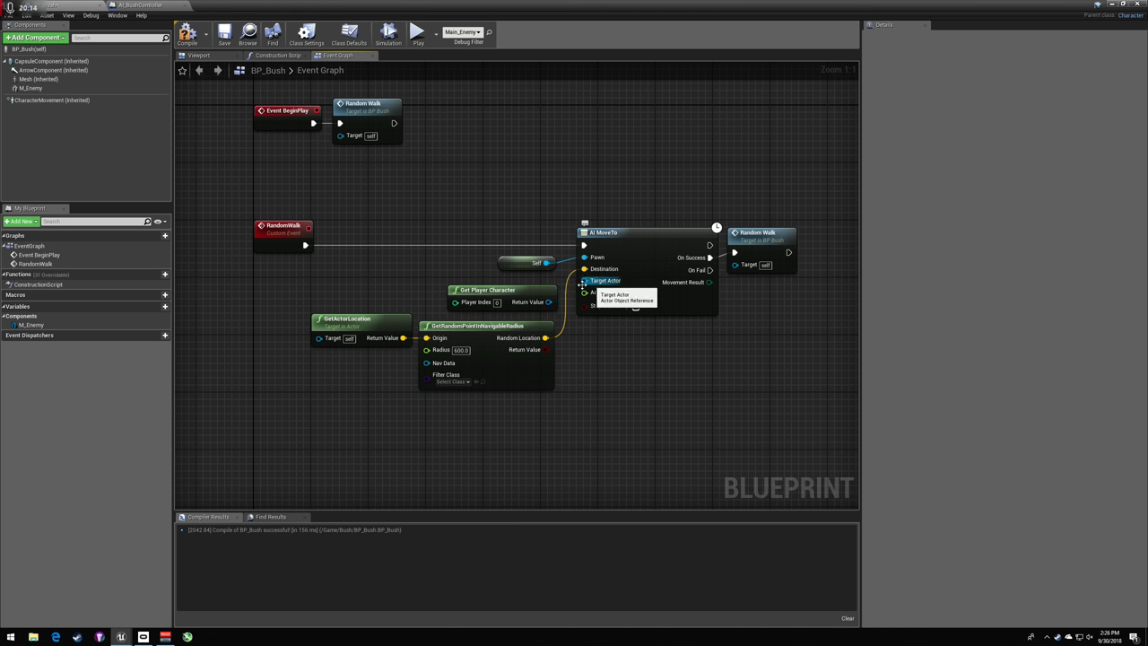
left_click(476, 293)
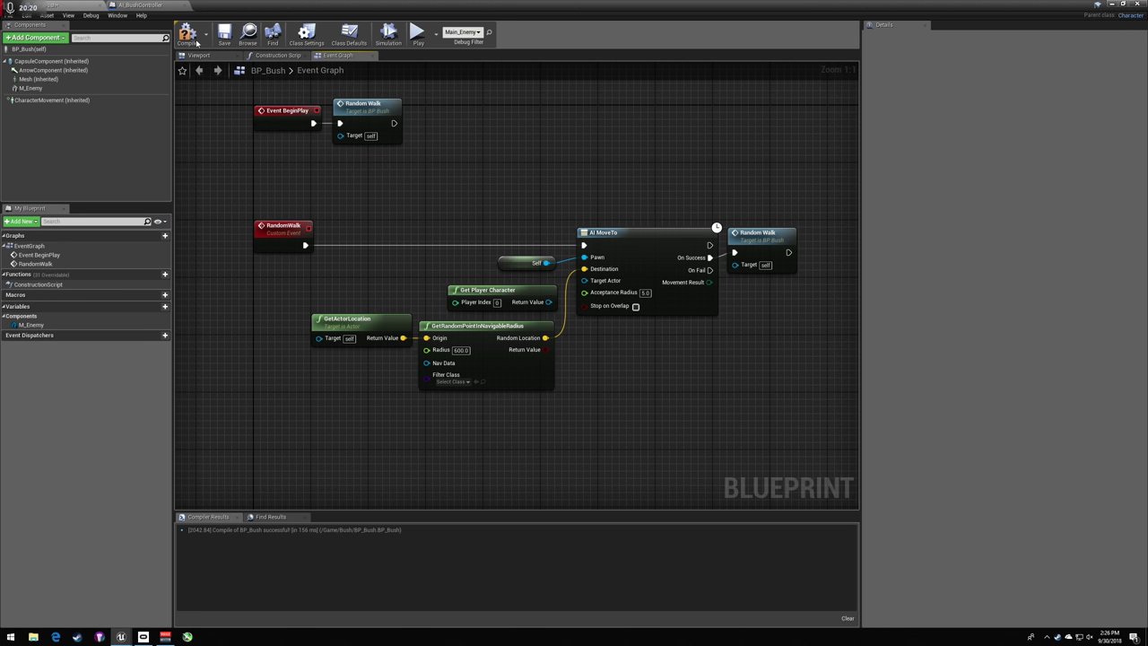
- In AI_BushController, delete the node that the Cast To TestRun_Character execution leads to
left_click(139, 5)
right_click_drag(471, 262, 314, 243)
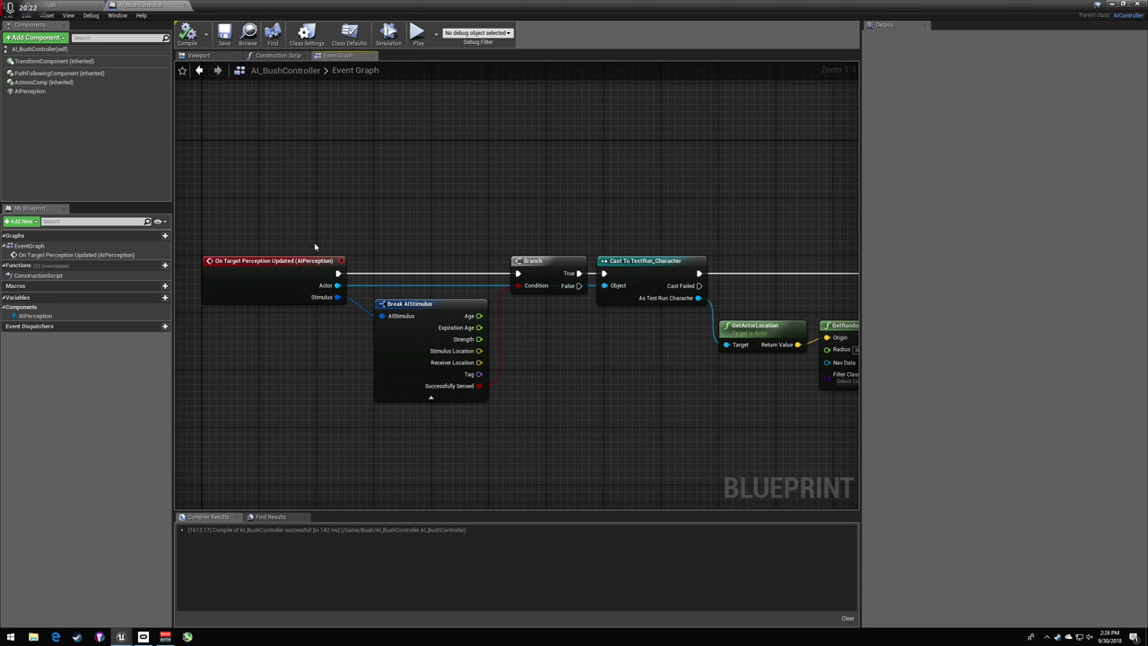
right_click_drag(617, 225, 402, 206)
right_click_drag(676, 193, 503, 191)
left_click(628, 235)
key("Delete")
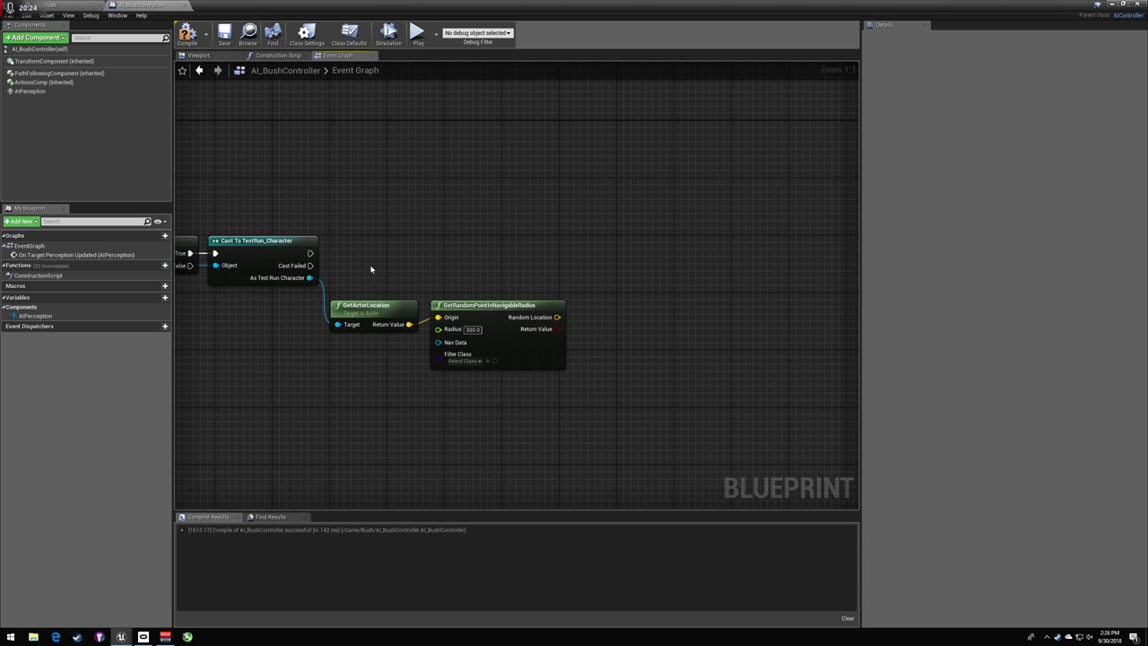
- Add an AI MoveTo node from the Cast To TestRun_Character execution output and place it beyond GetRandomPointInNavigableRadius
left_click_drag(312, 253, 570, 248)
type("ai move to")
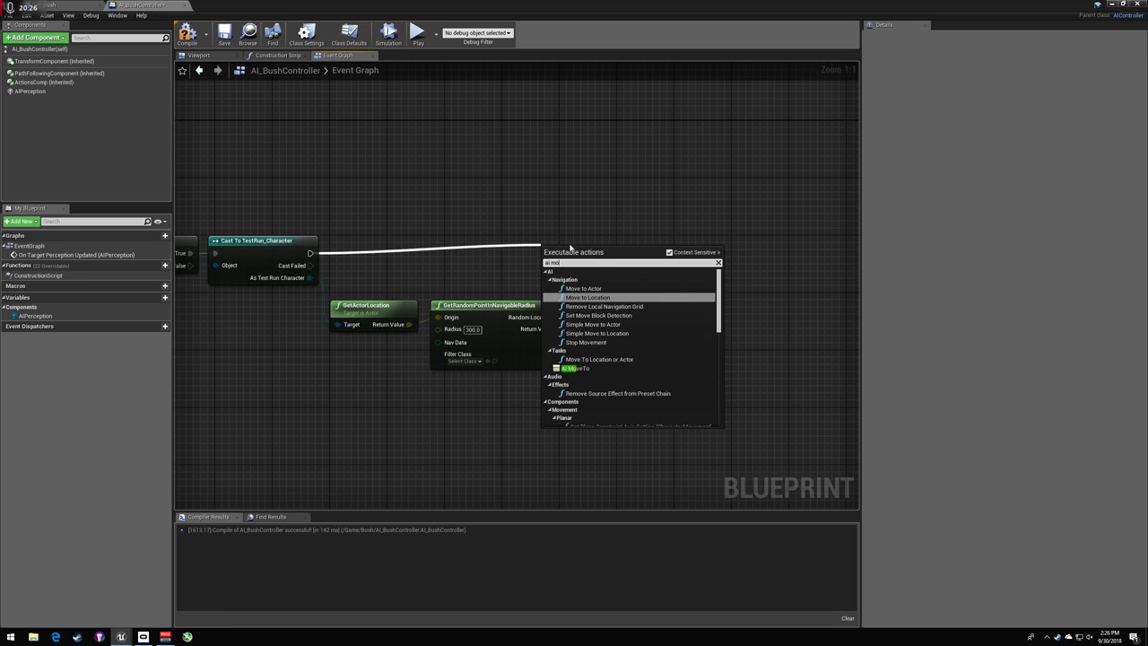
key("Down")
key("Down")
key("Down")
key("Down")
key("Down")
key("Down")
key("Down")
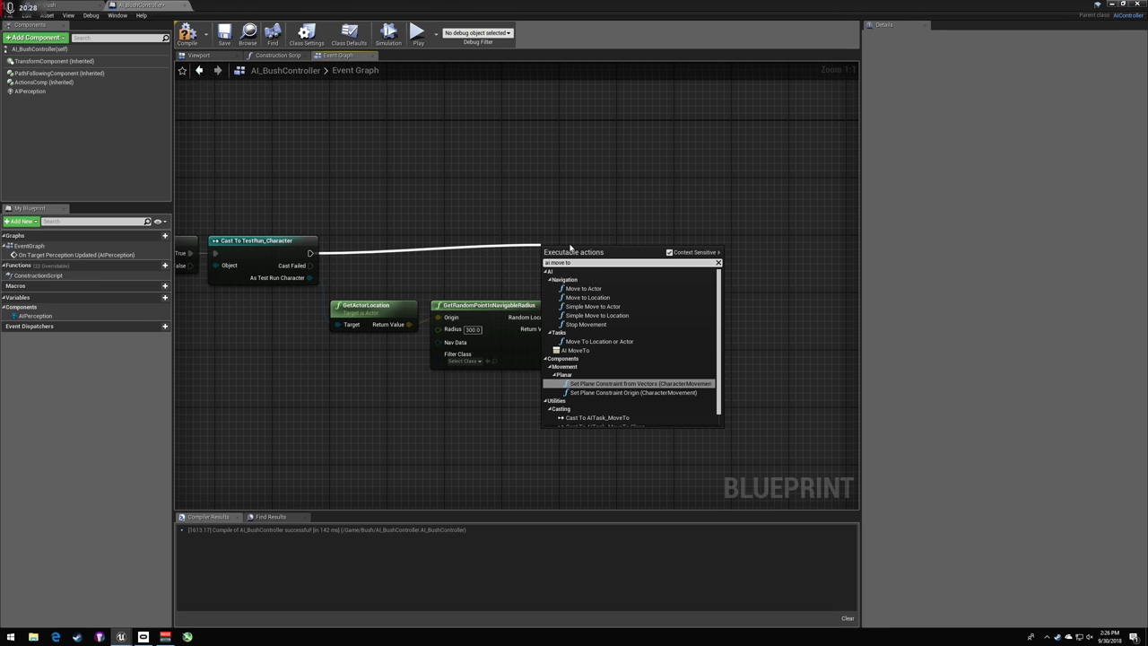
key("Up")
key("Return")
left_click_drag(575, 246, 733, 224)
right_click(529, 237)
right_click_drag(444, 237, 586, 215)
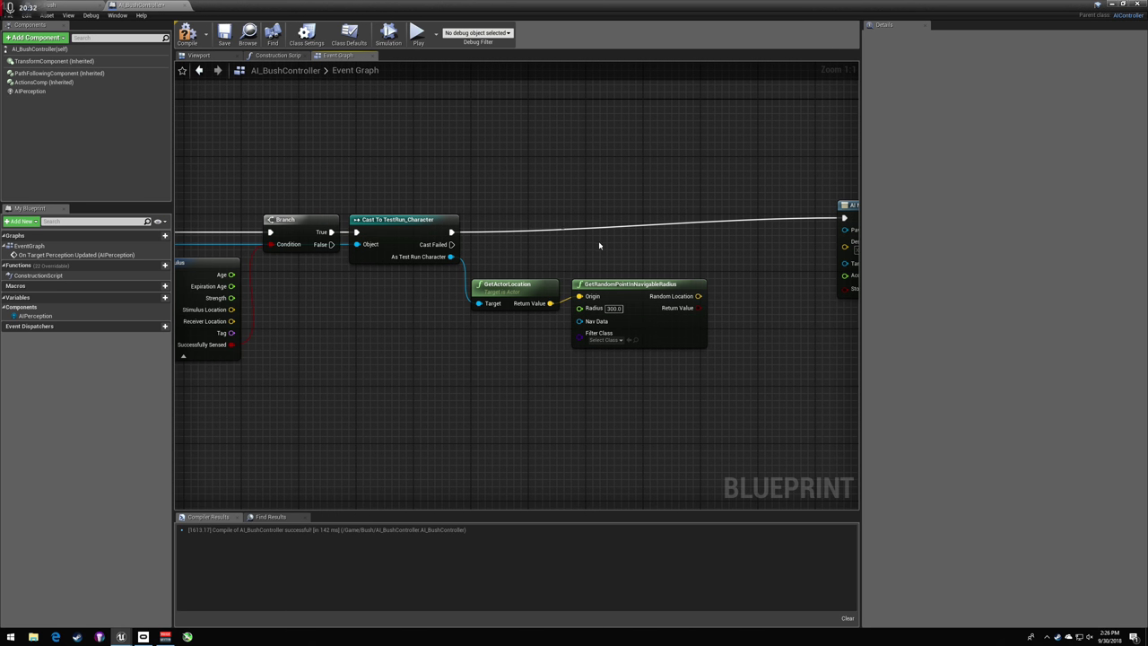
right_click(600, 245)
type("self")
key("BackSpace")
key("BackSpace")
key("BackSpace")
key("BackSpace")
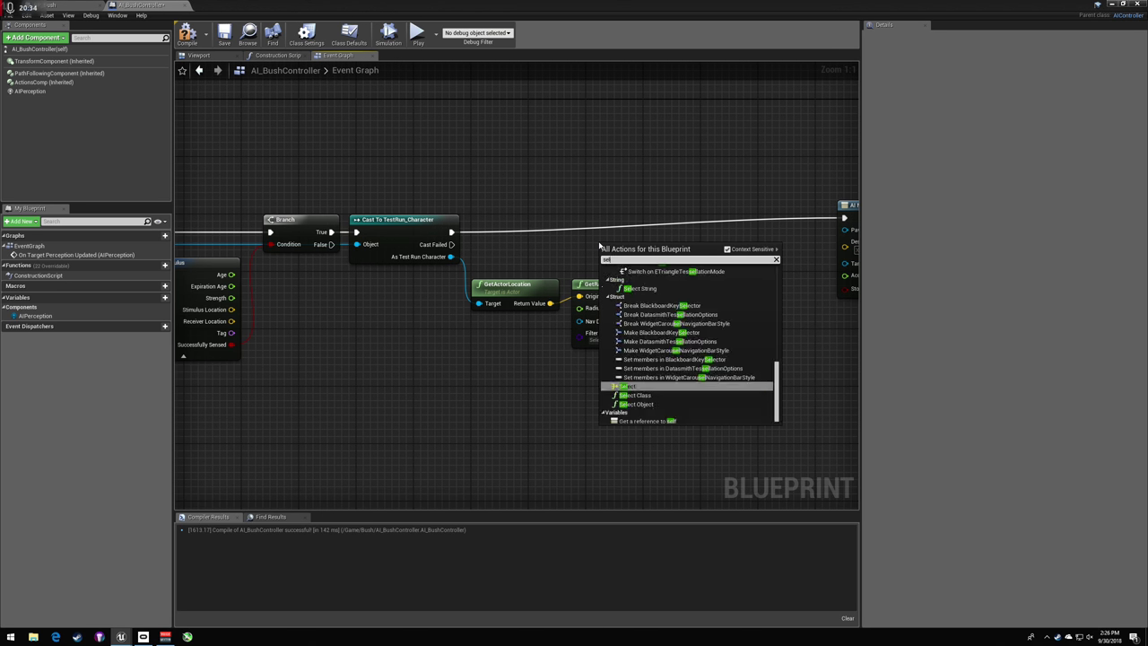
left_click(548, 206)
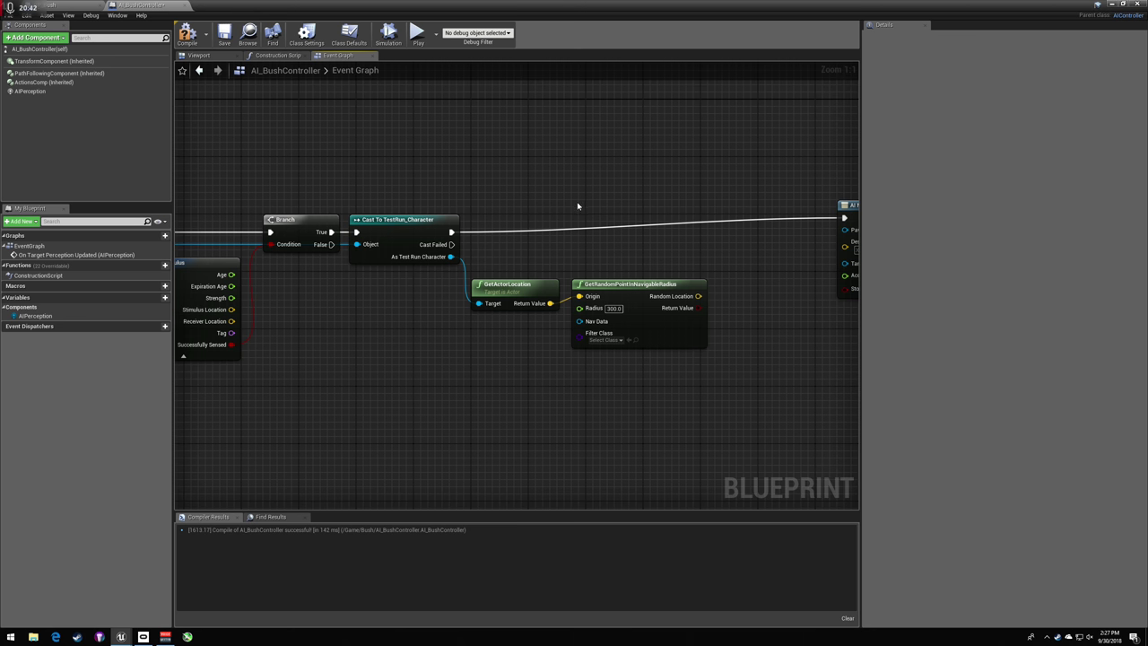
- Compare AI MoveTo's Pawn input in AI_BushController with the node setup in BP_Bush, and return to the controller's graph
right_click_drag(461, 225, 406, 212)
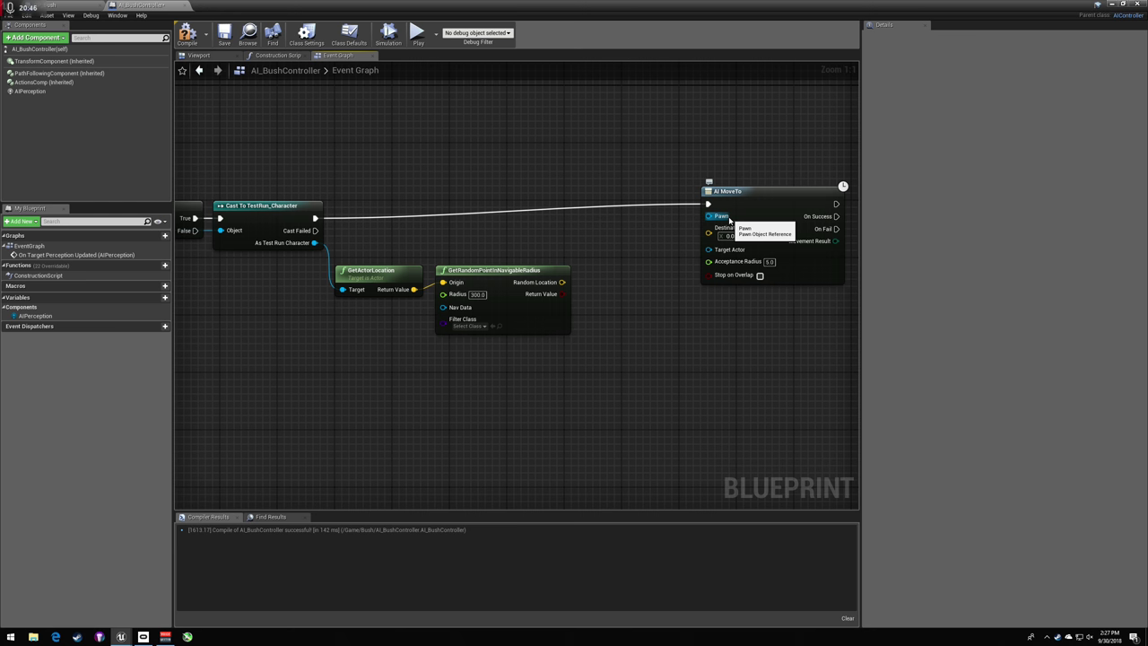
left_click(53, 6)
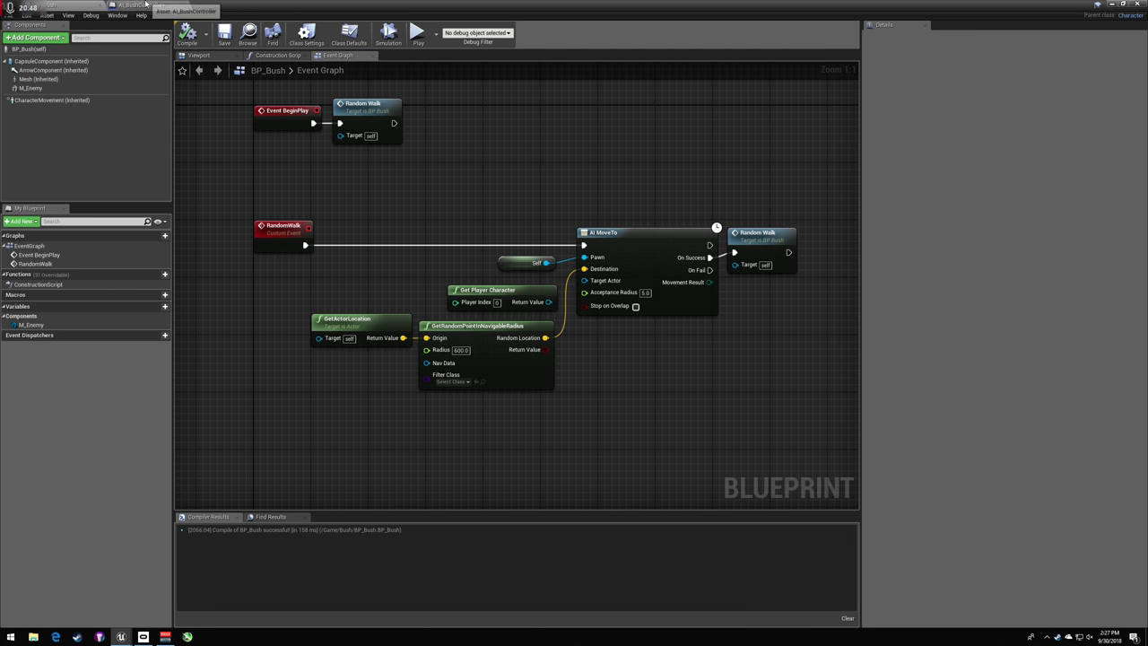
left_click(144, 5)
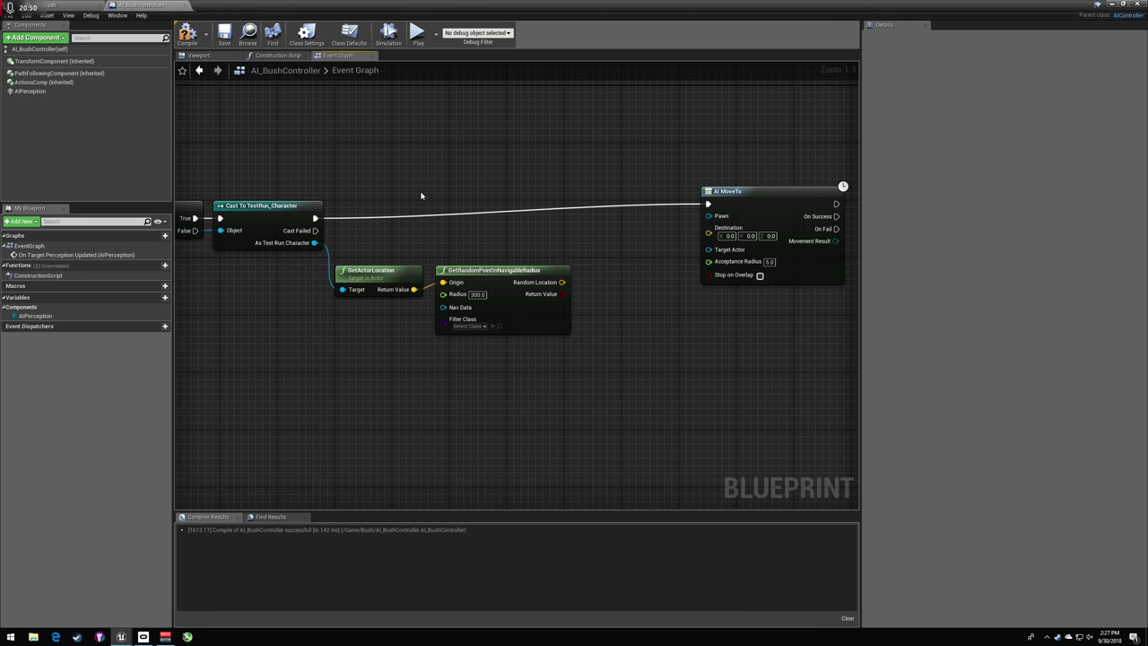
right_click_drag(423, 191, 701, 148)
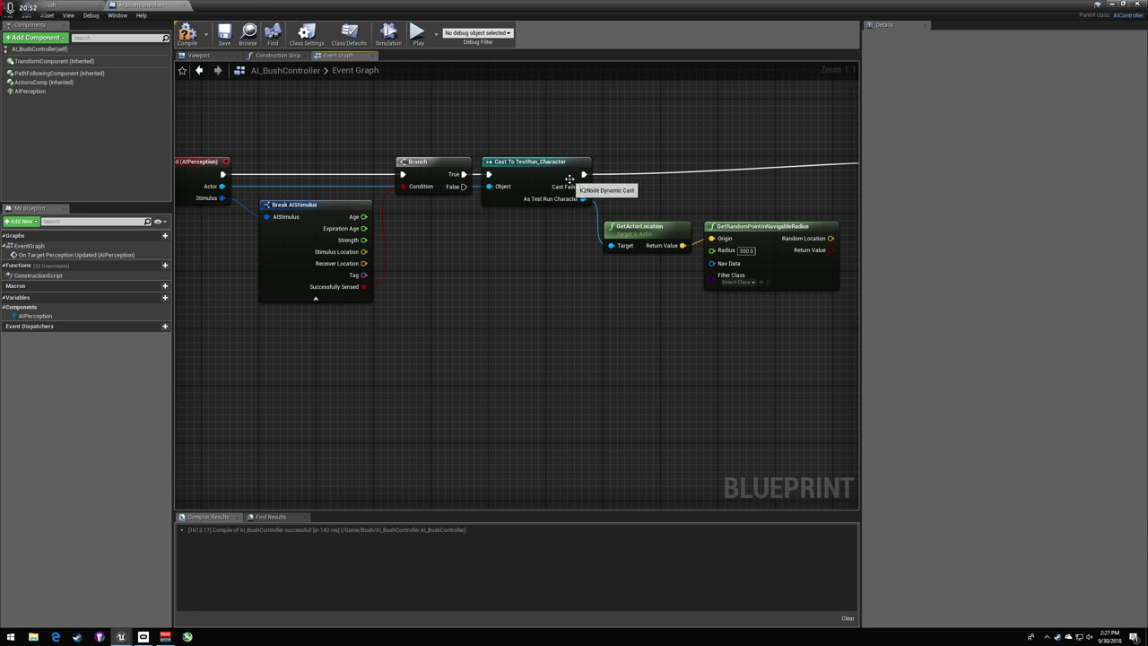
- Add a new variable to AI_BushController and name it BushClass
left_click(156, 297)
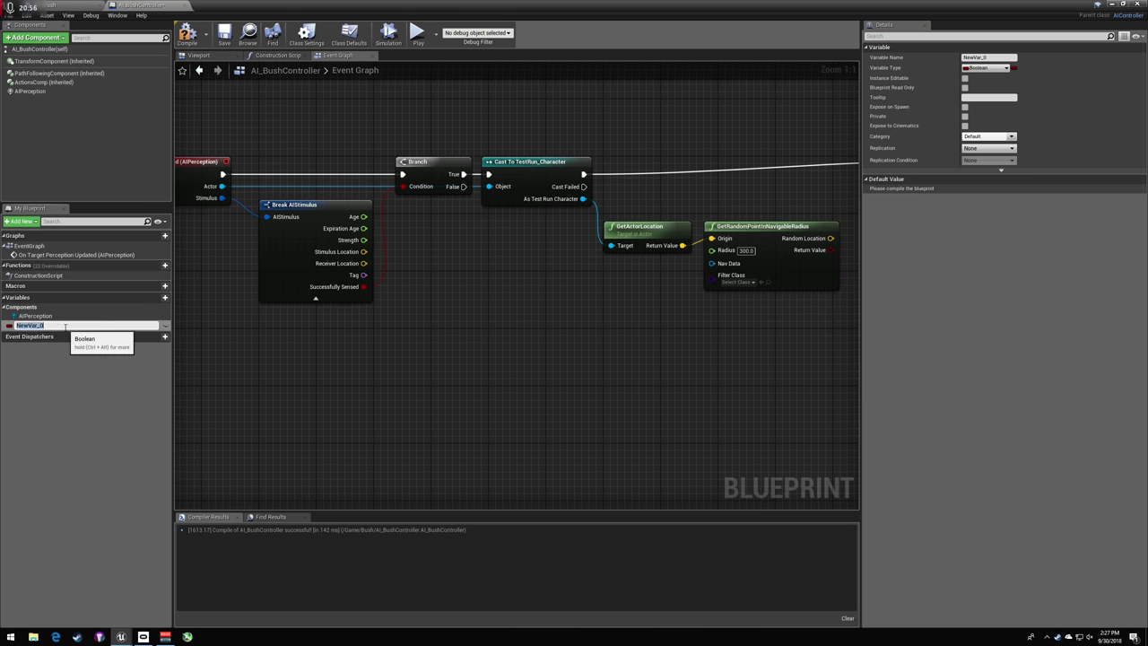
key("BackSpace")
type("Bush")
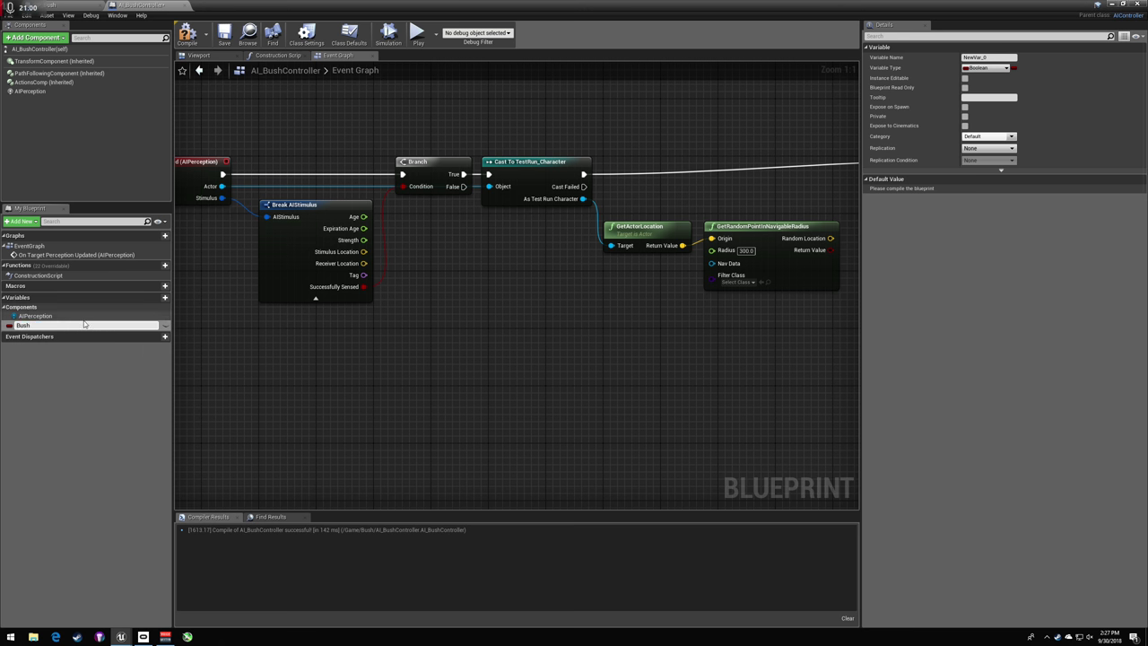
key("Escape")
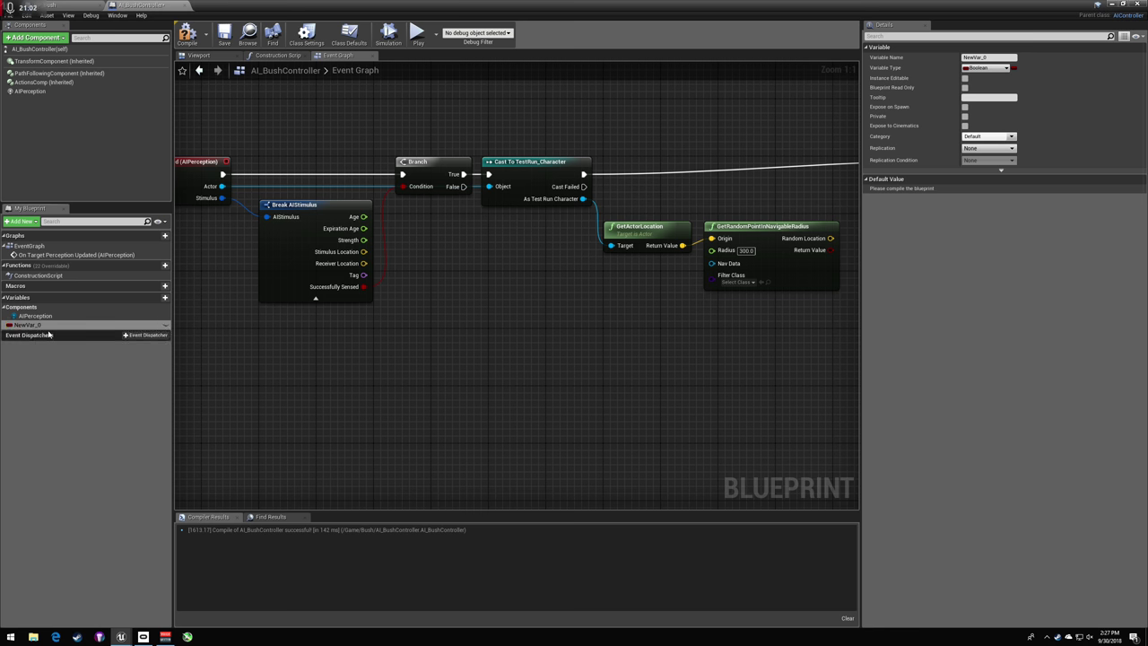
left_click(40, 325)
left_click(45, 325)
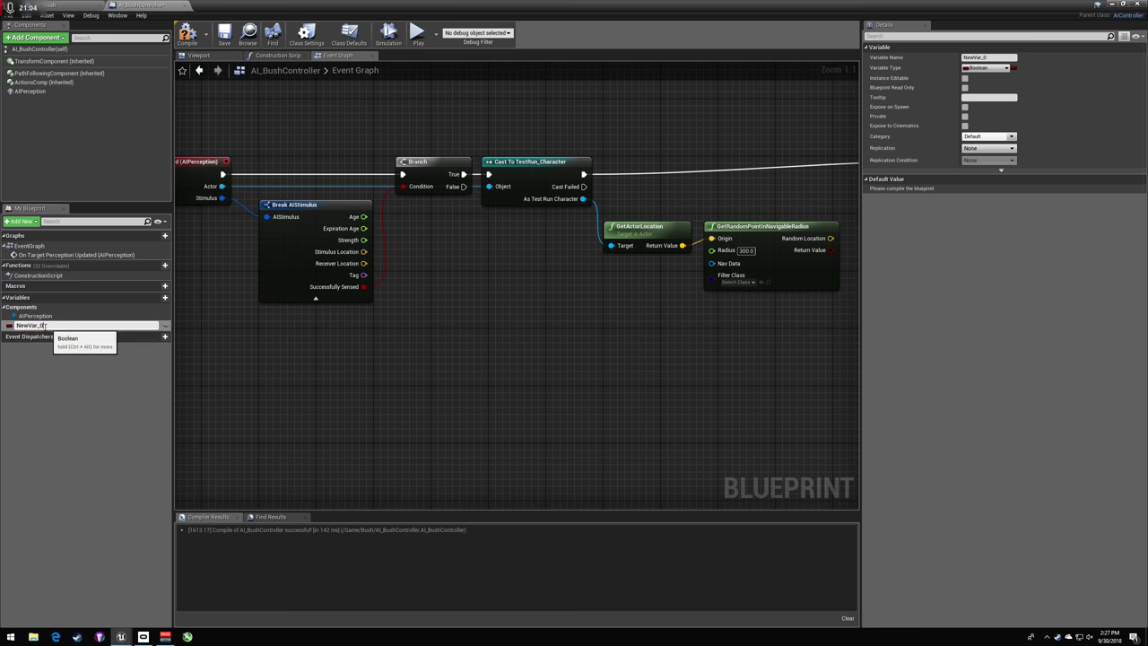
left_click_drag(44, 324, 3, 332)
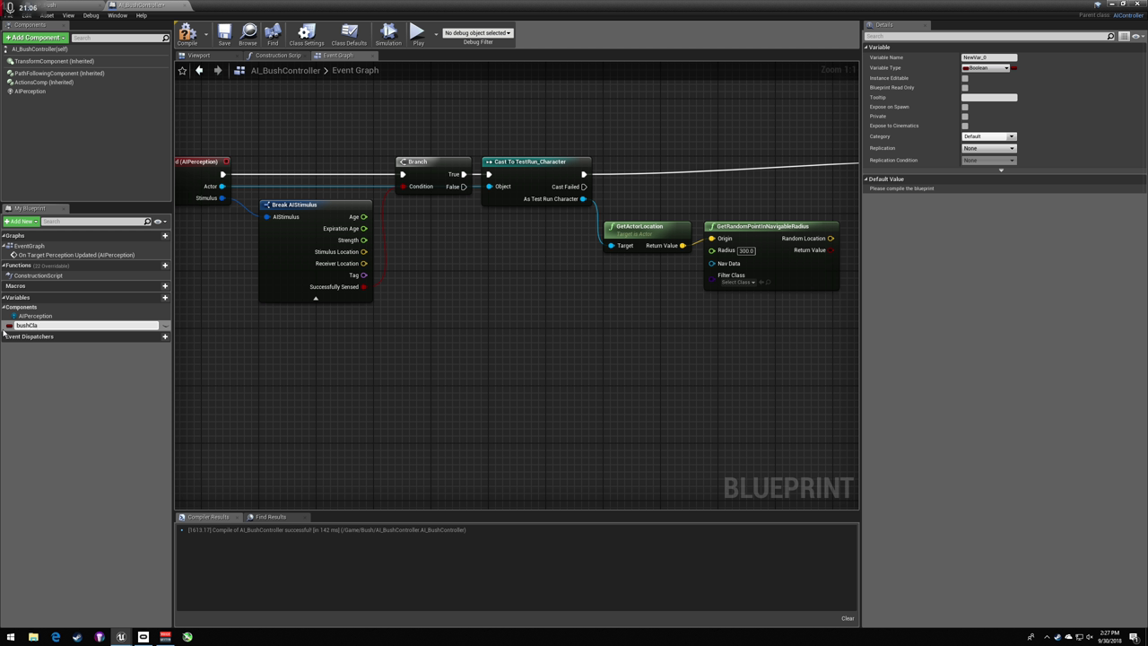
key("BackSpace")
key("BackSpace")
key("BackSpace")
type("ush")
key("BackSpace")
key("BackSpace")
key("BackSpace")
key("BackSpace")
type("B")
key("Return")
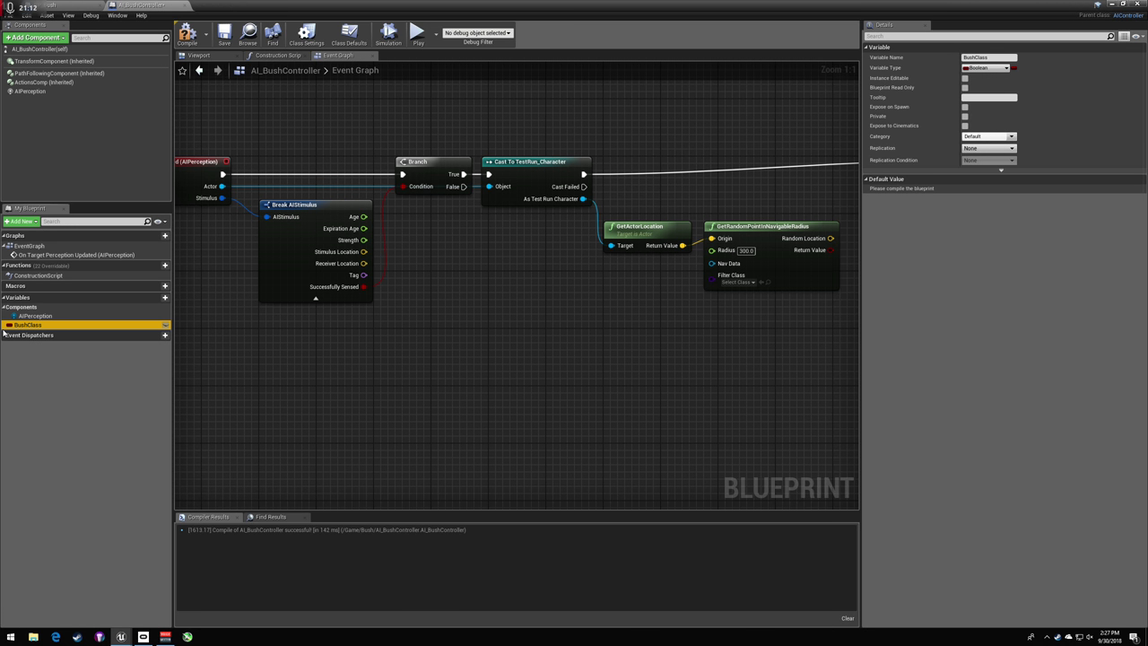
- Change the BushClass variable's type to a Character object reference
left_click(9, 326)
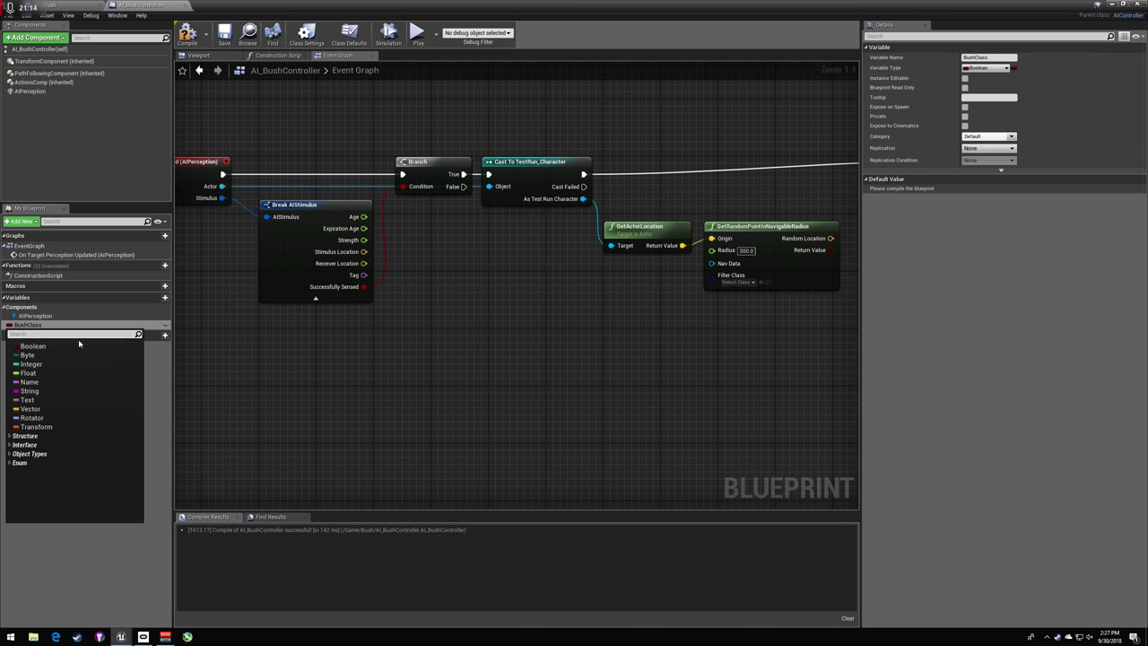
type("class")
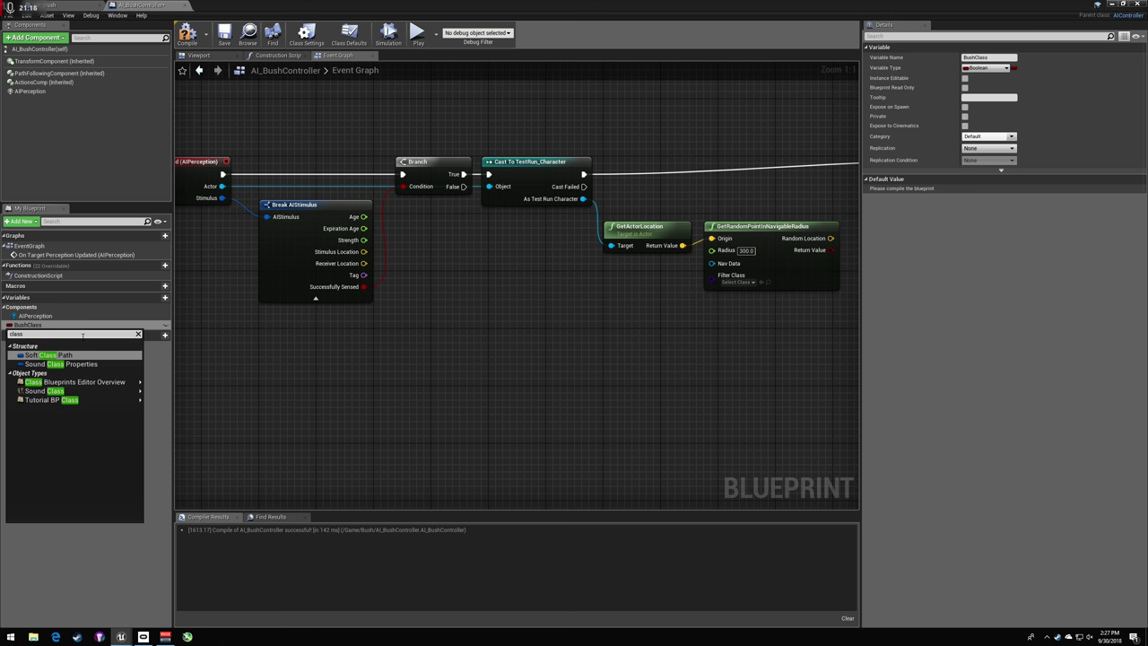
key("BackSpace")
key("BackSpace")
key("BackSpace")
key("BackSpace")
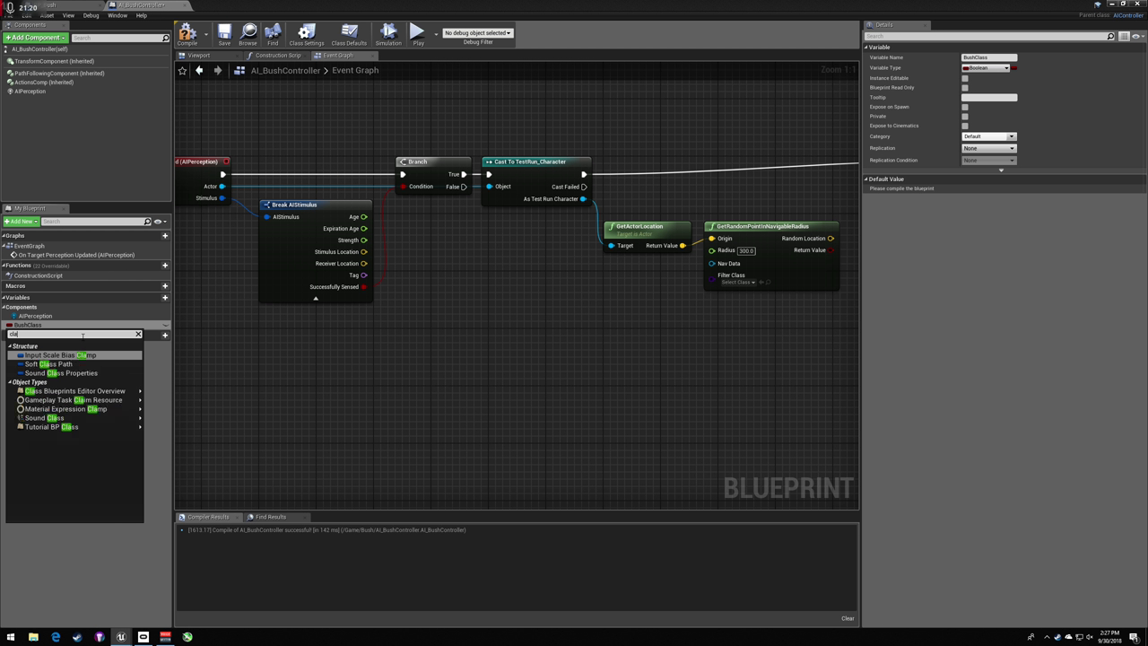
type("charact")
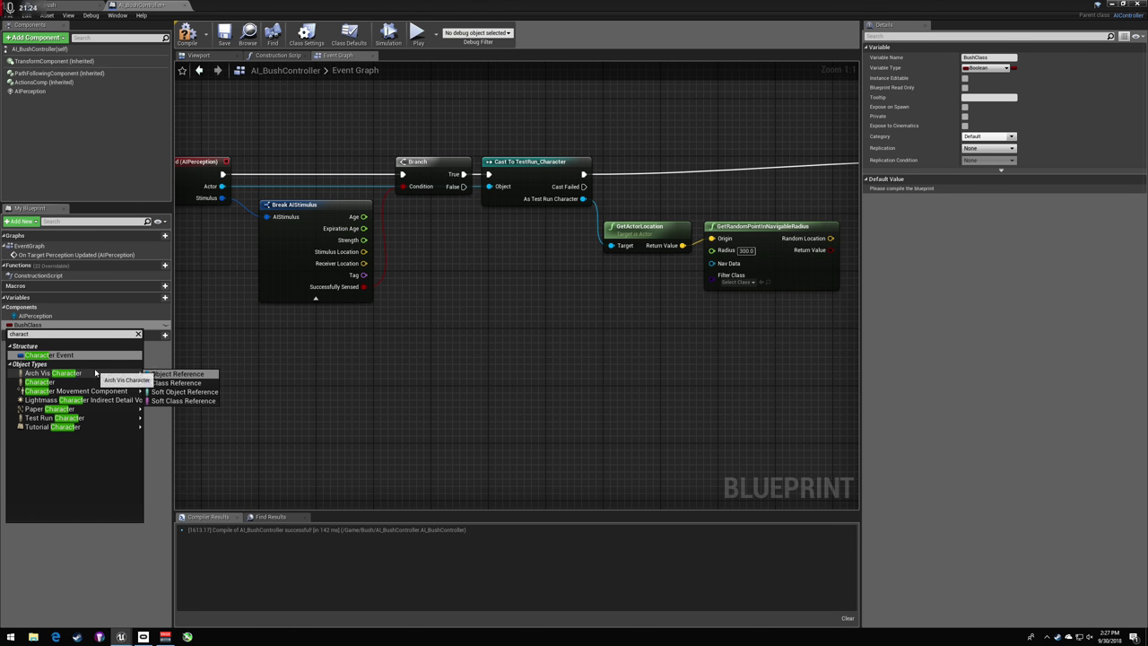
left_click(180, 373)
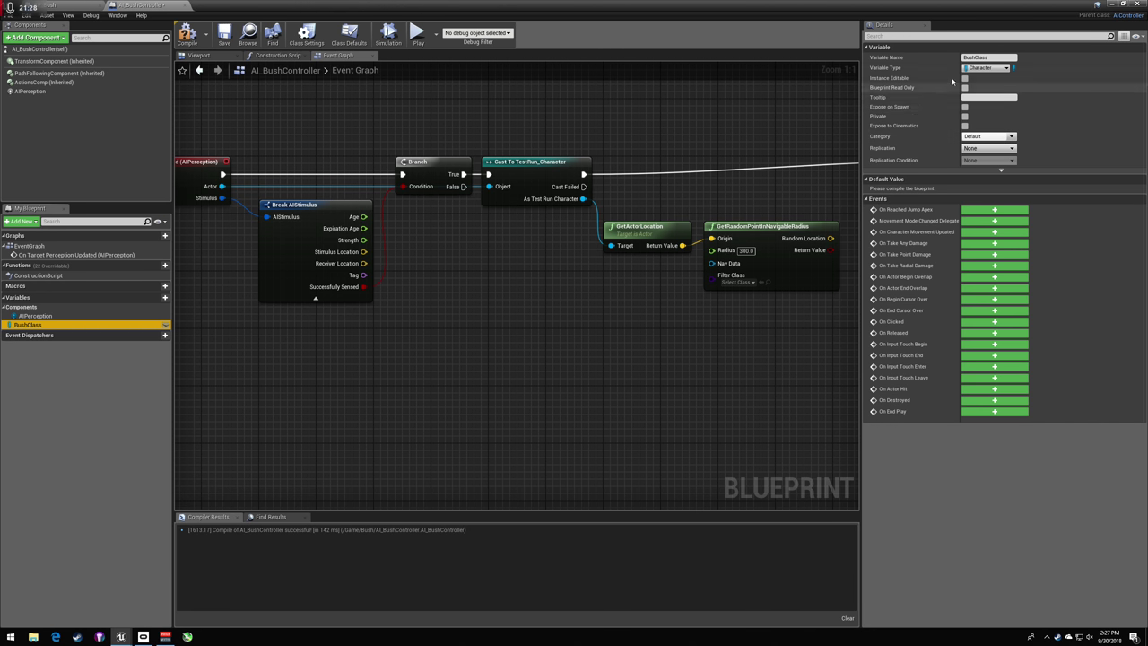
- Compile AI_BushController with the changed BushClass variable type
left_click(912, 92)
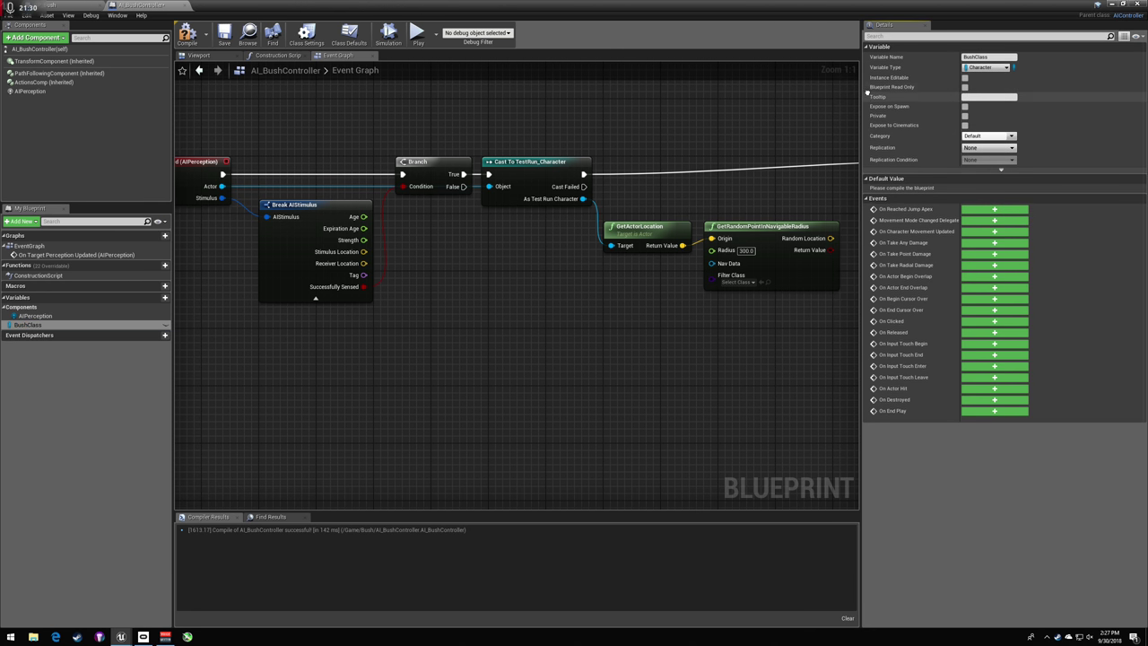
left_click(722, 84)
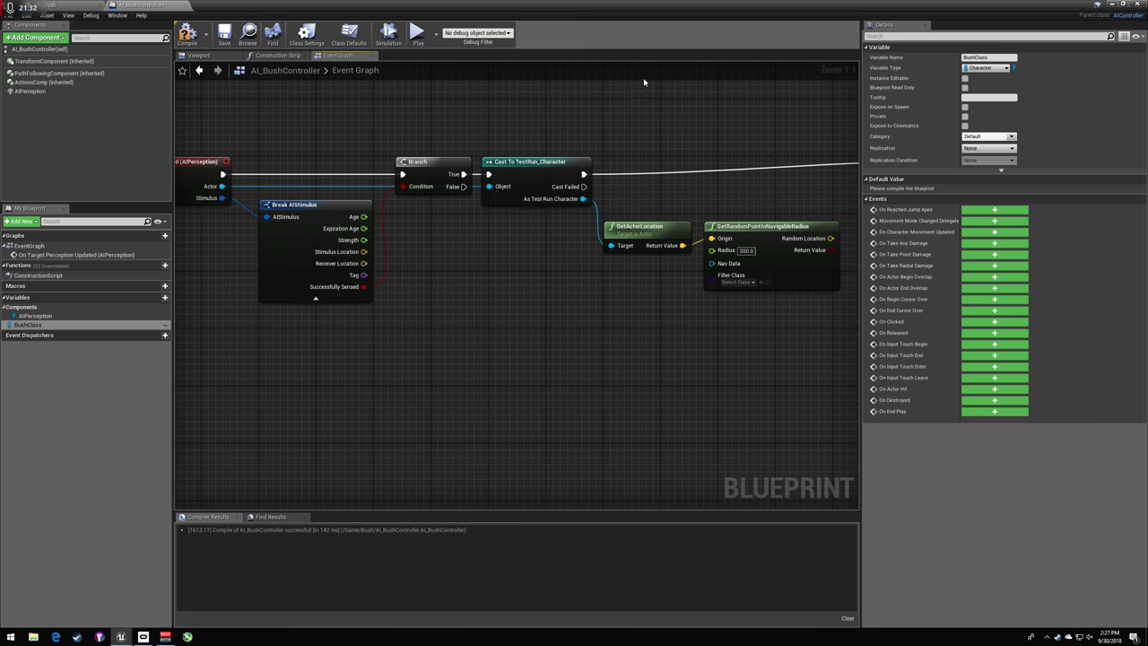
right_click_drag(616, 114, 539, 124)
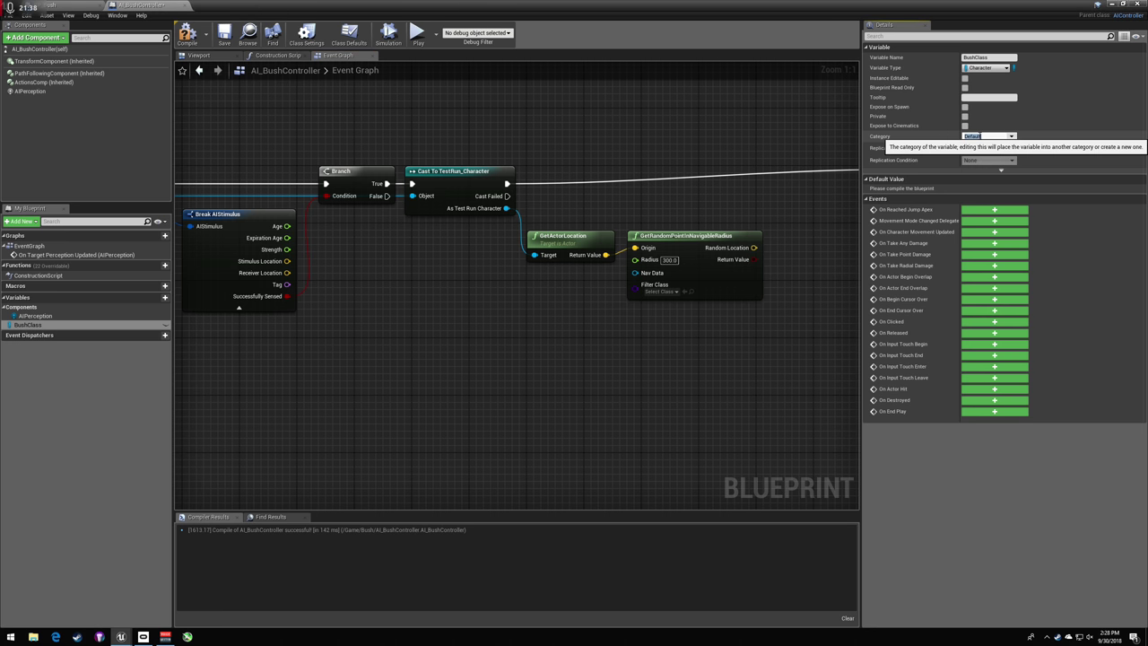
left_click(980, 139)
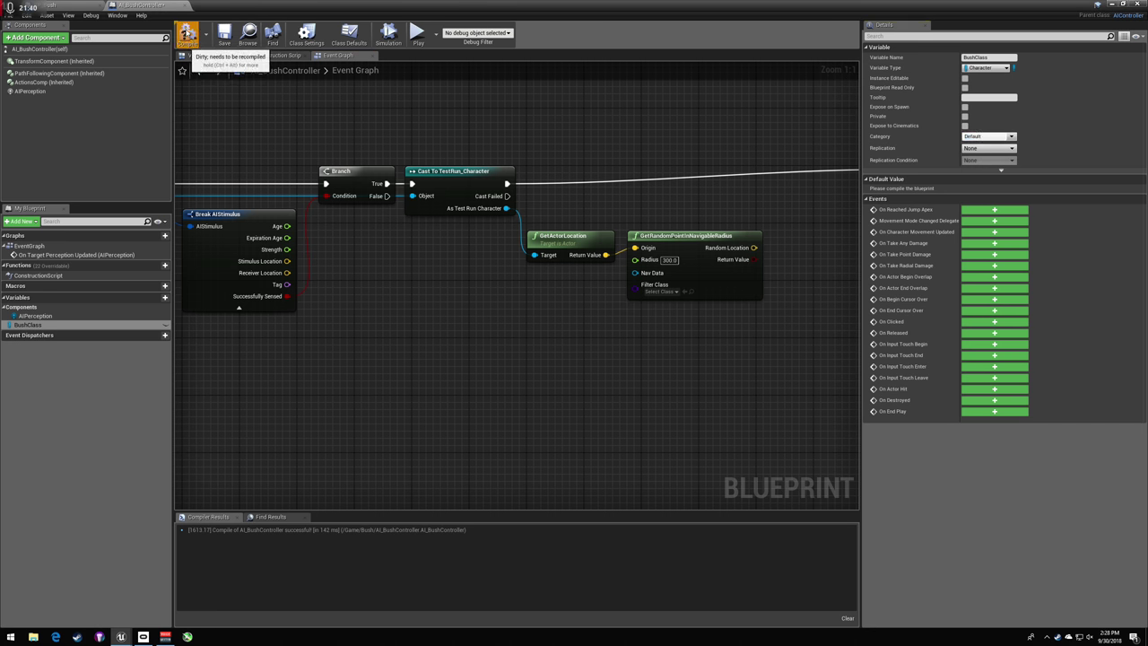
left_click(188, 34)
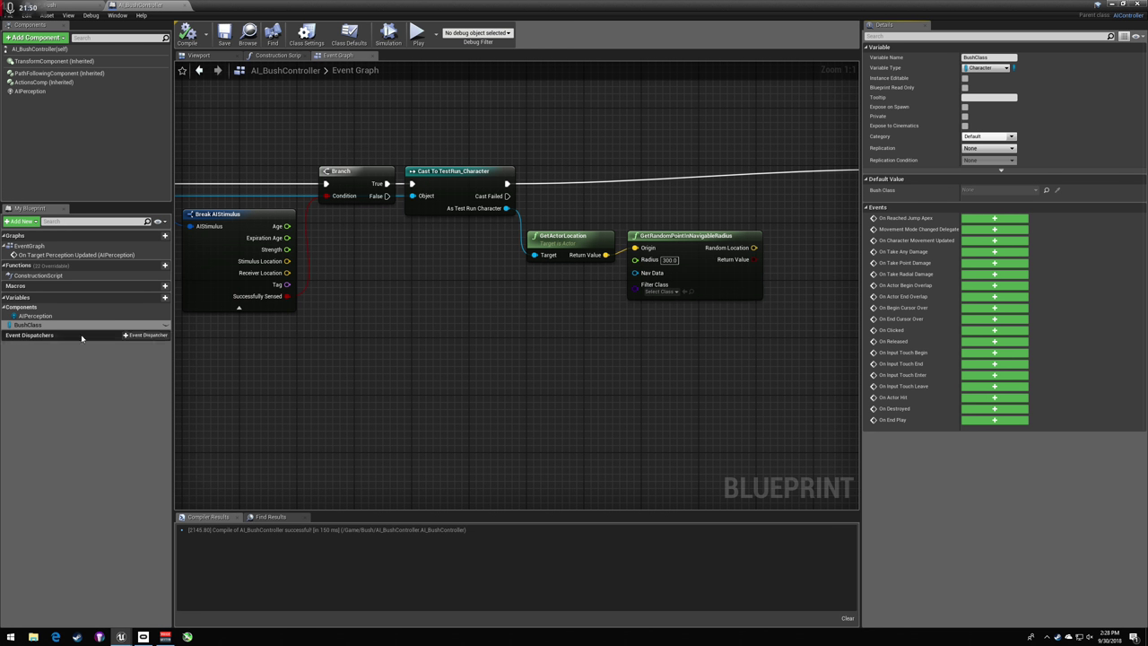
- Move the BushClass variable into the Components category and recompile AI_BushController
left_click_drag(31, 325, 47, 309)
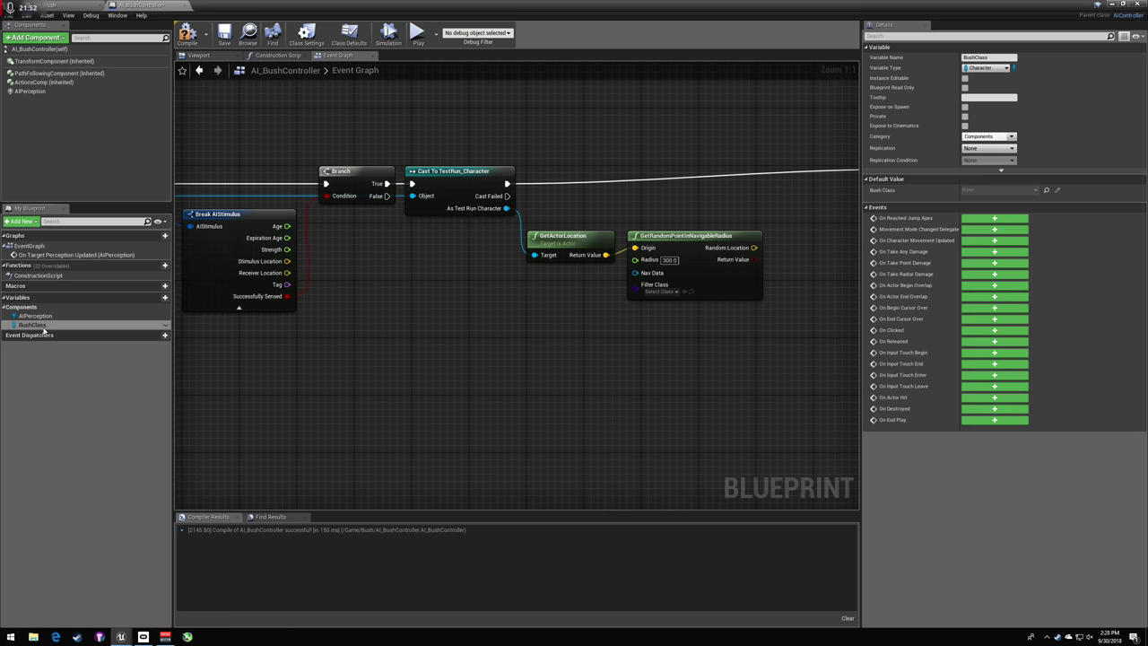
left_click(37, 325)
left_click(1047, 193)
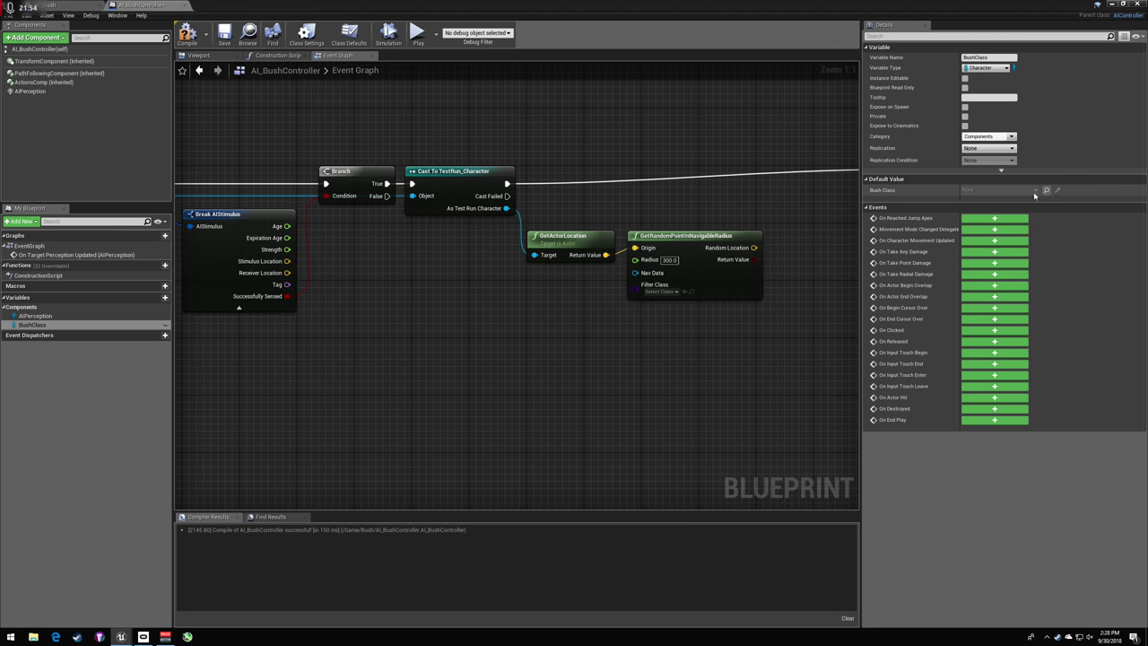
left_click(187, 34)
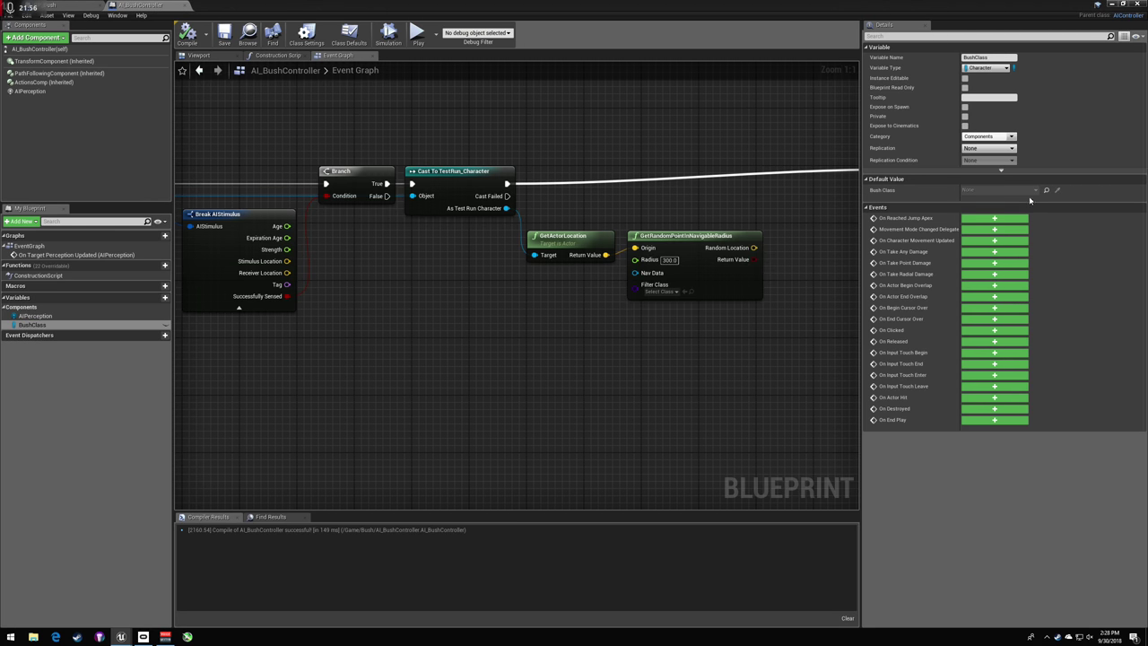
left_click(1000, 170)
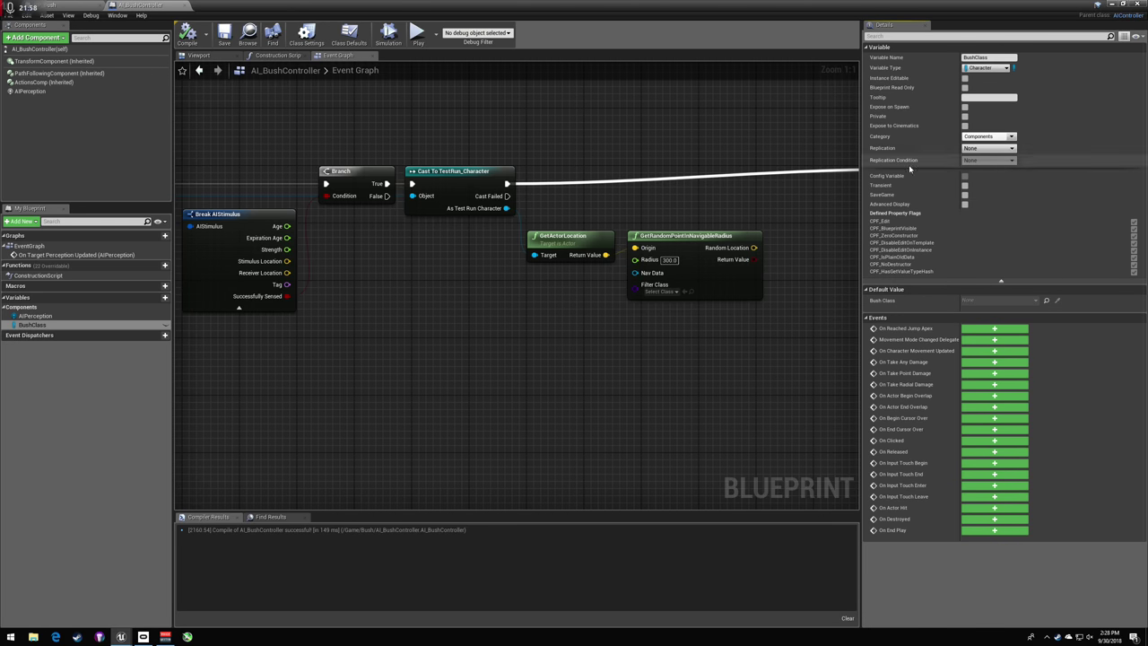
left_click(1001, 280)
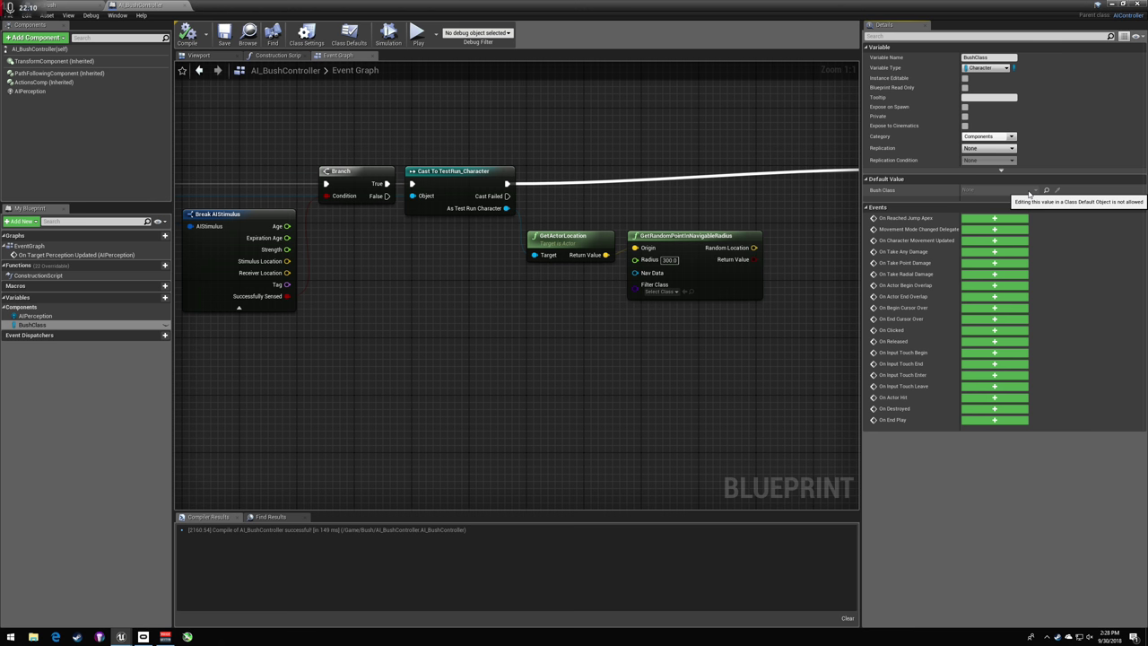
right_click(38, 325)
left_click(64, 360)
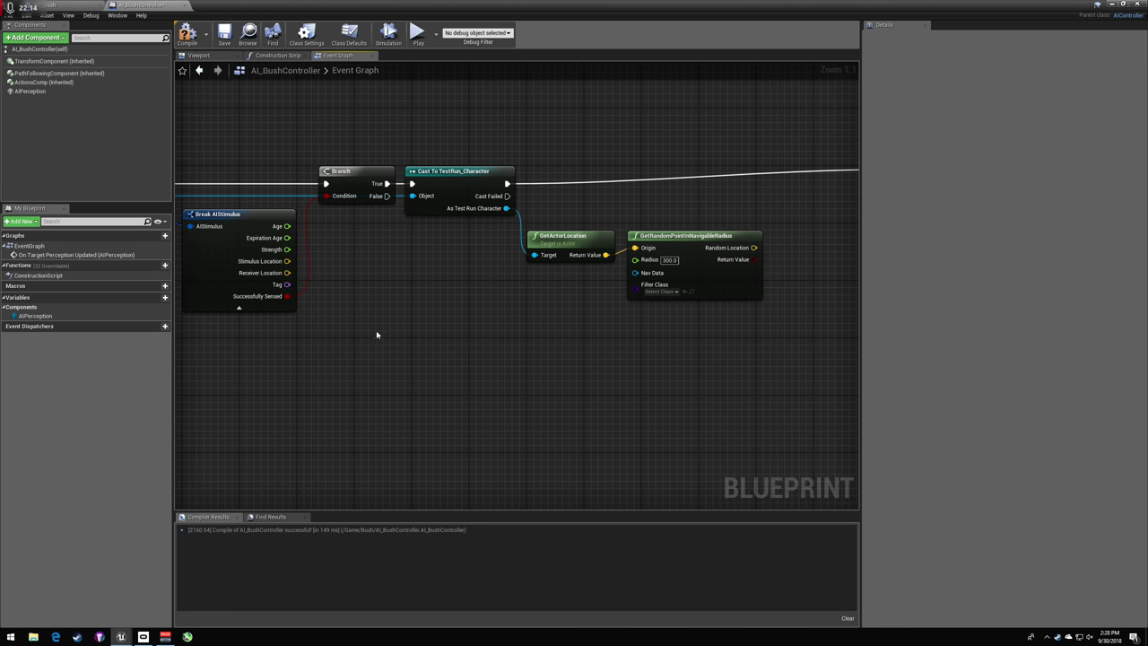
left_click_drag(506, 183, 585, 170)
right_click_drag(588, 161, 757, 162)
key("ctrl+z")
- Add an Event BeginPlay node above the On Target Perception Updated logic and connect it to a new Set BushClass node
right_click_drag(355, 125, 374, 208)
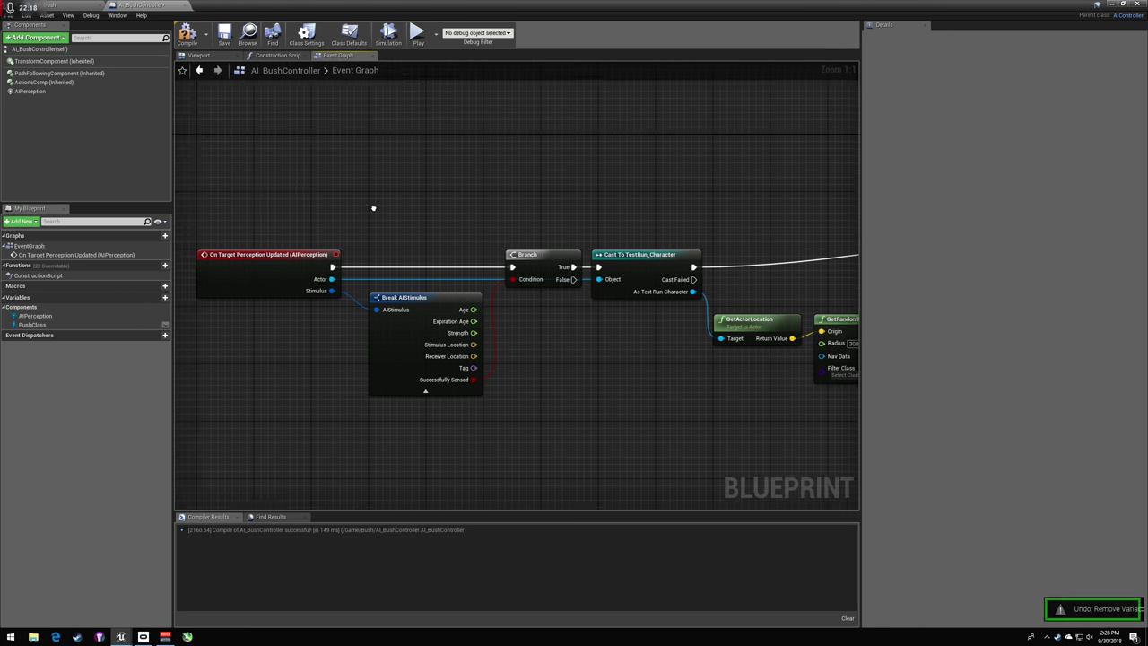
right_click(267, 159)
type("event begin p")
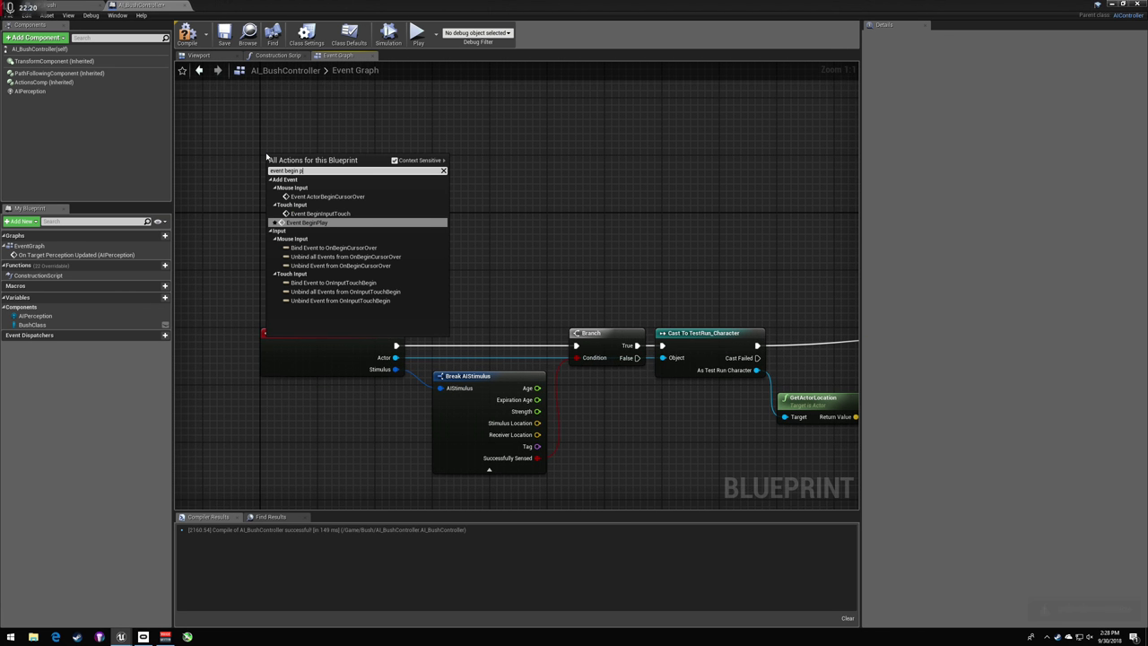
key("Return")
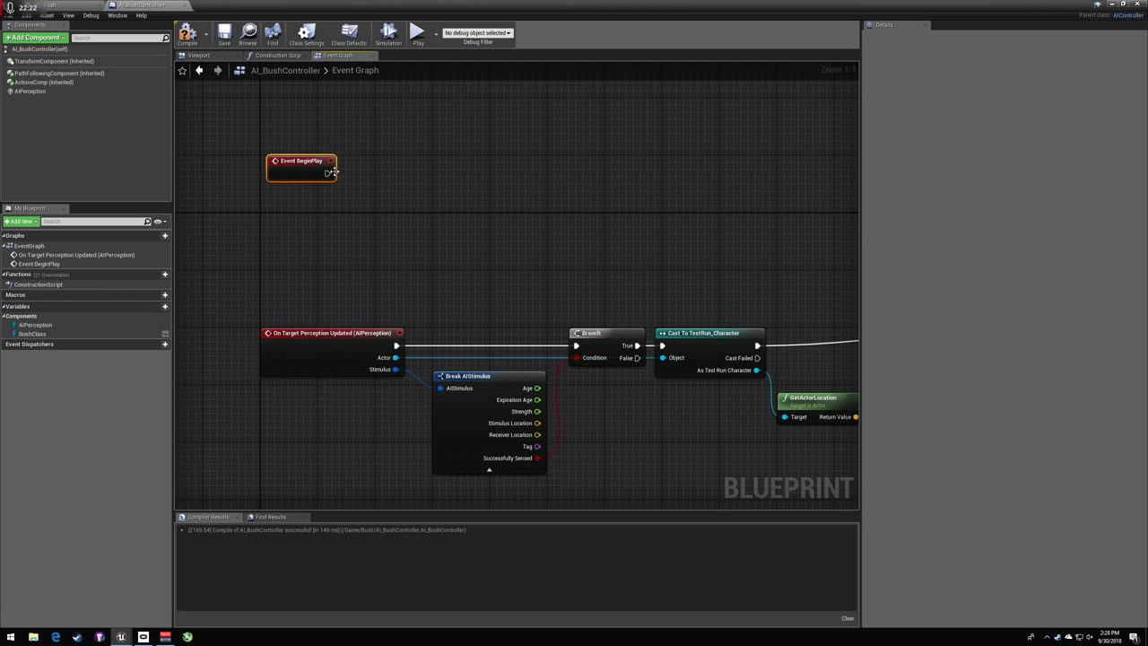
left_click_drag(332, 170, 623, 169)
type("set bush cl")
key("Return")
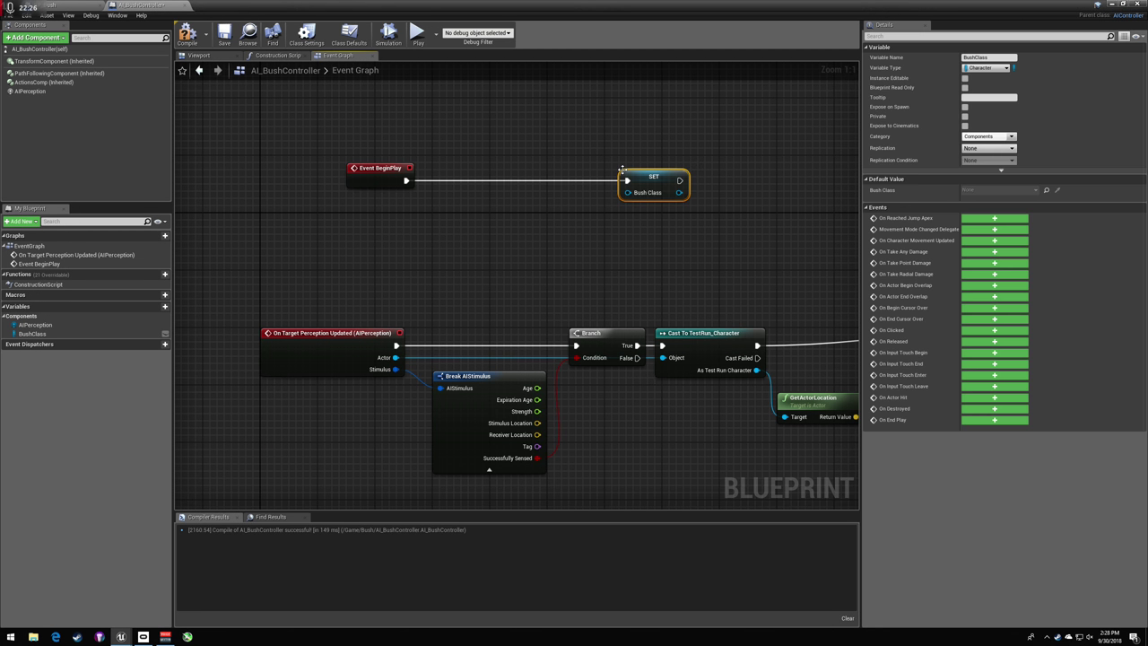
left_click_drag(654, 177, 769, 184)
- Insert a Cast To BP_Bush node between Event BeginPlay and Set BushClass, feed As BP Bush into Bush Class, and compile
left_click(406, 181, "alt")
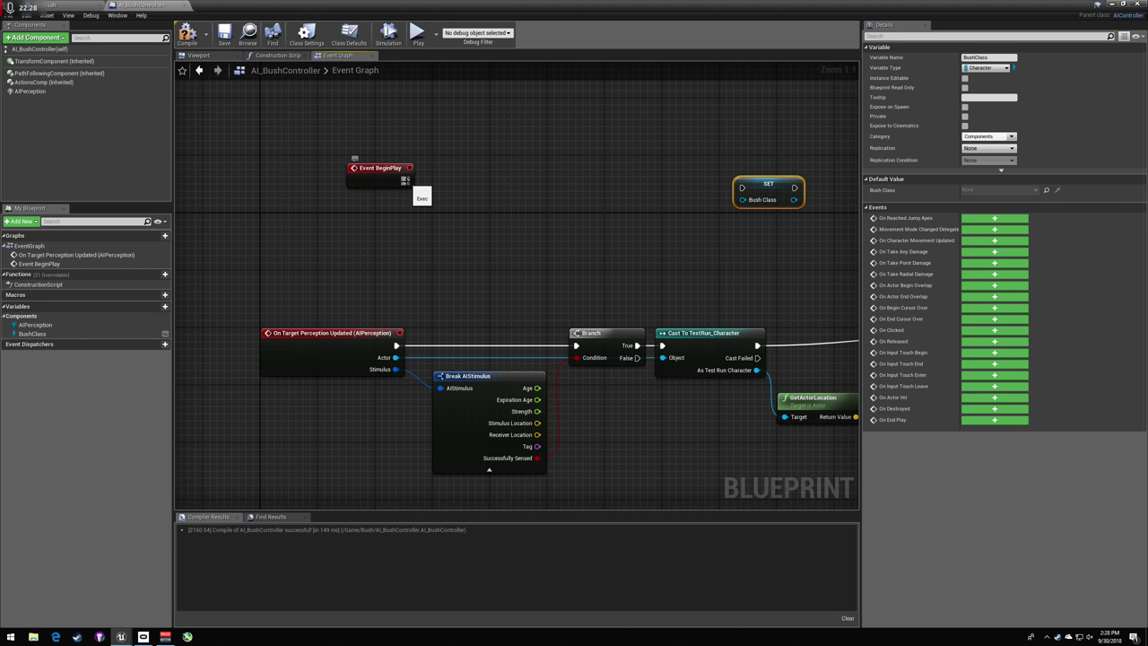
left_click_drag(406, 181, 465, 184)
type("cast to bush")
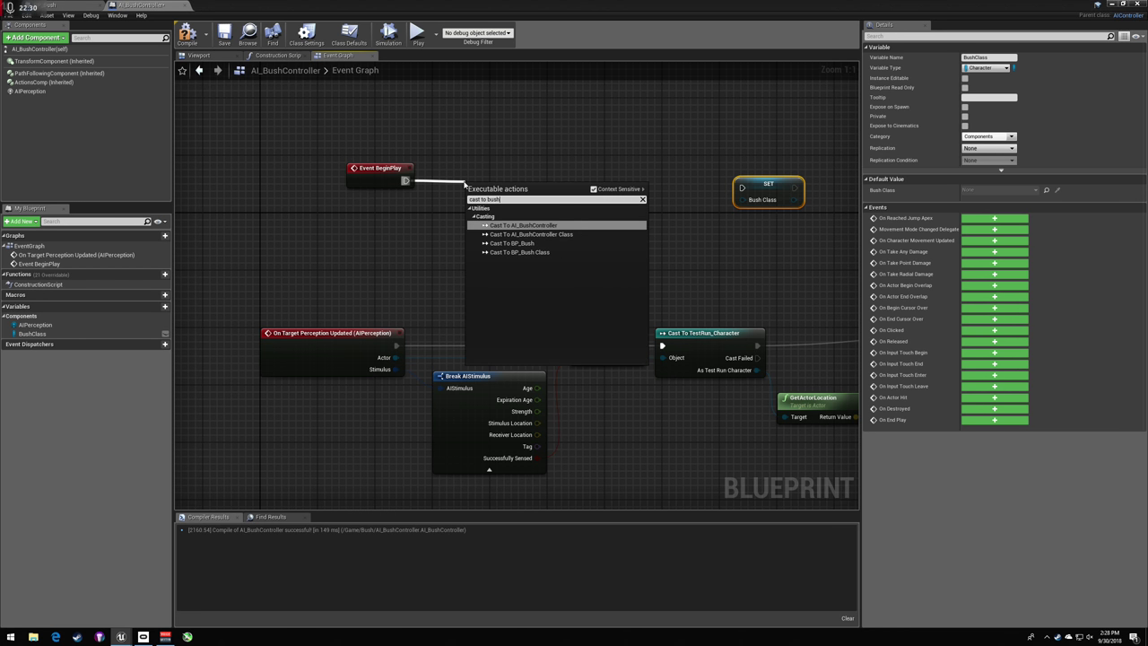
key("Down")
key("Down")
key("Down")
key("Up")
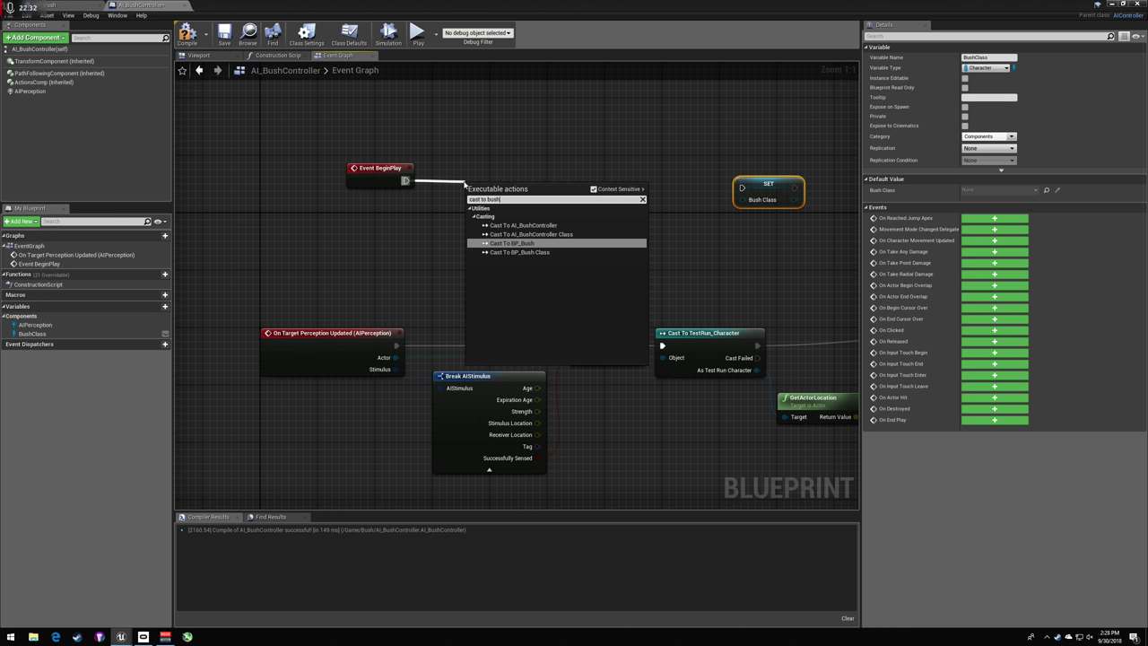
key("Return")
left_click_drag(543, 226, 543, 201)
left_click_drag(770, 189, 598, 203)
left_click(605, 135)
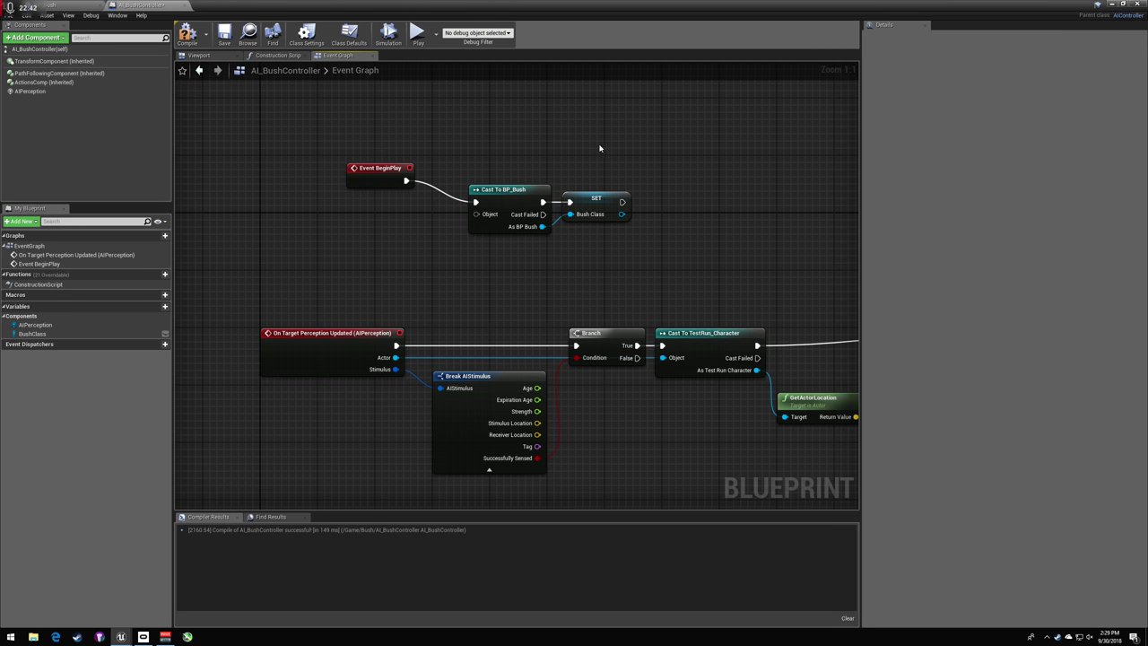
left_click(187, 34)
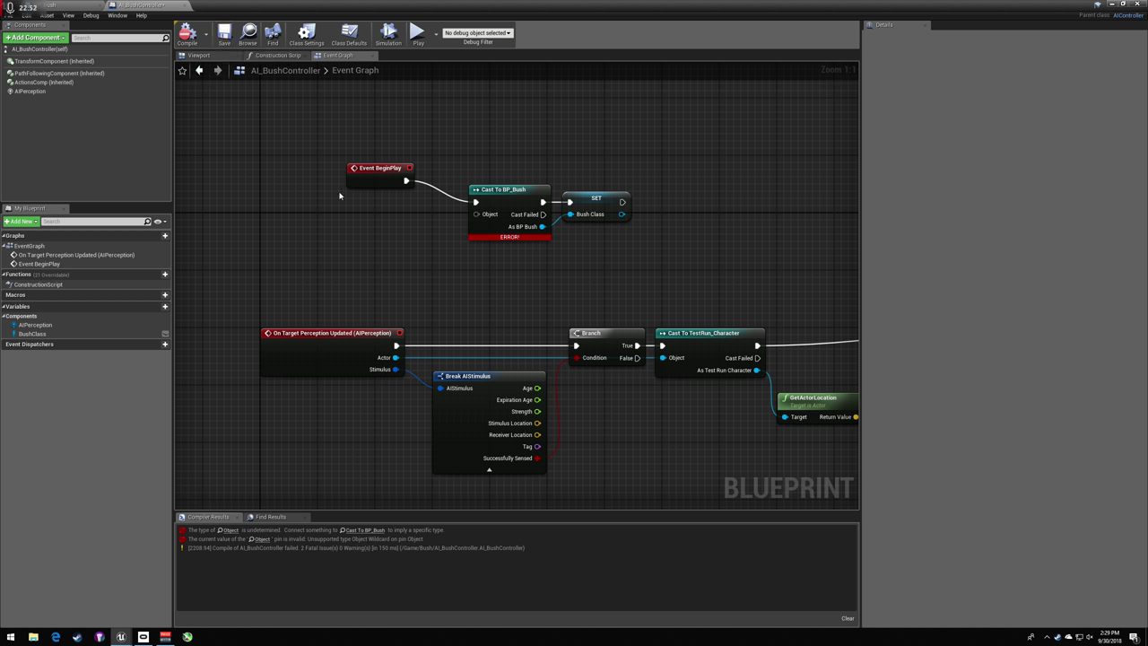
- Search the graph's available nodes for a getter that supplies a BP_Bush reference
right_click(654, 221)
type("get")
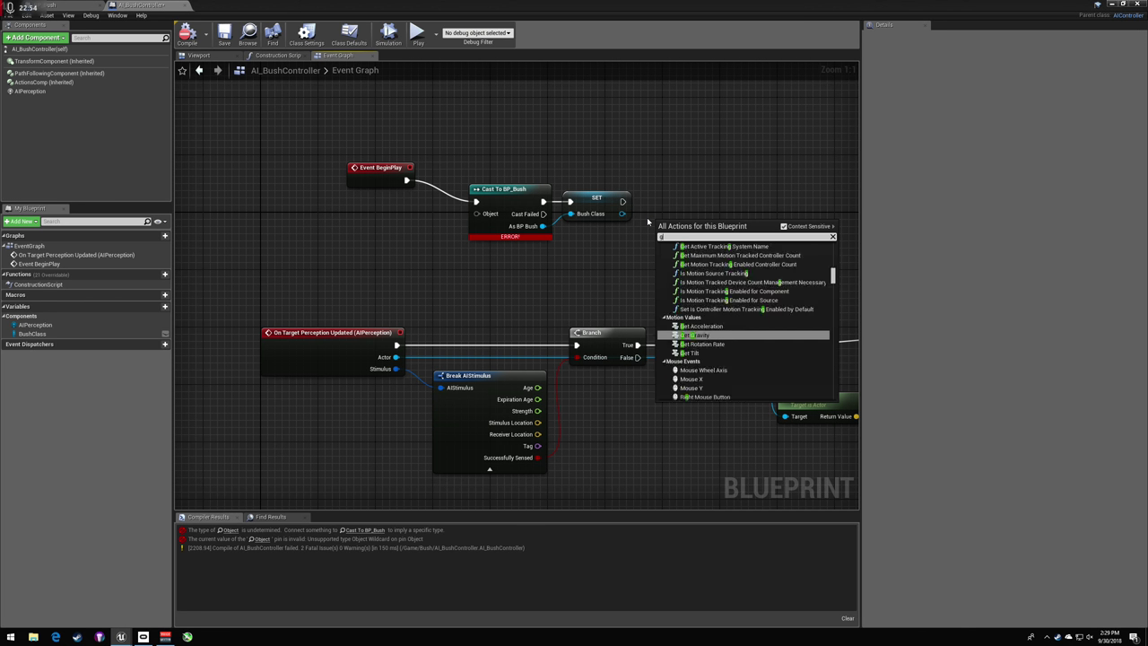
type(" bush")
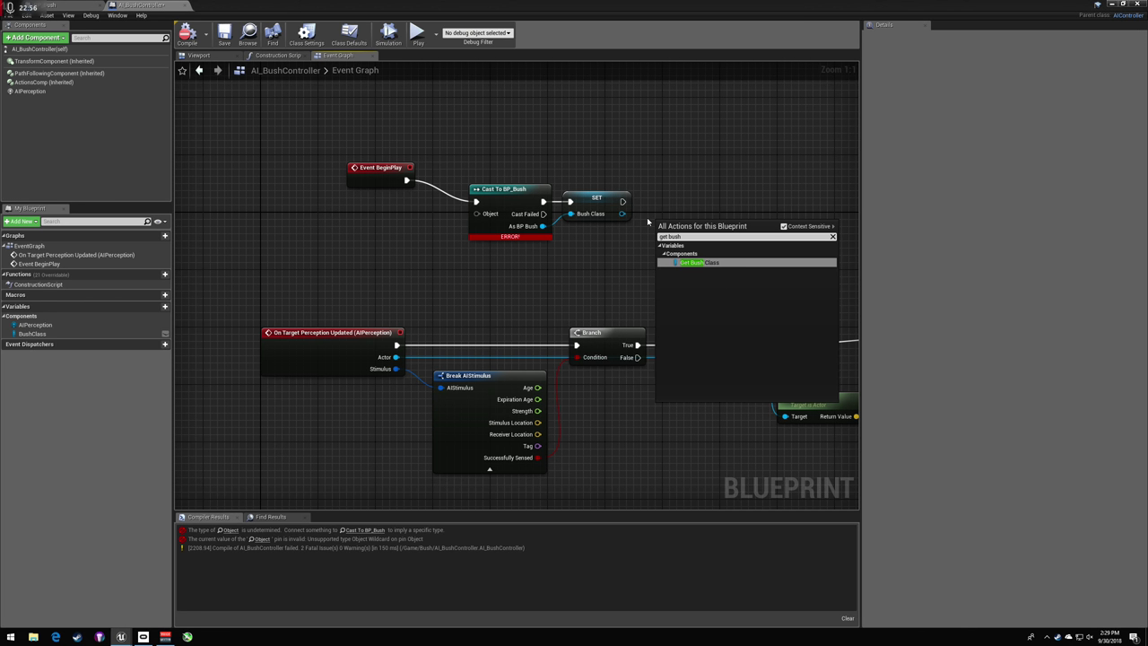
key("BackSpace")
key("BackSpace")
key("BackSpace")
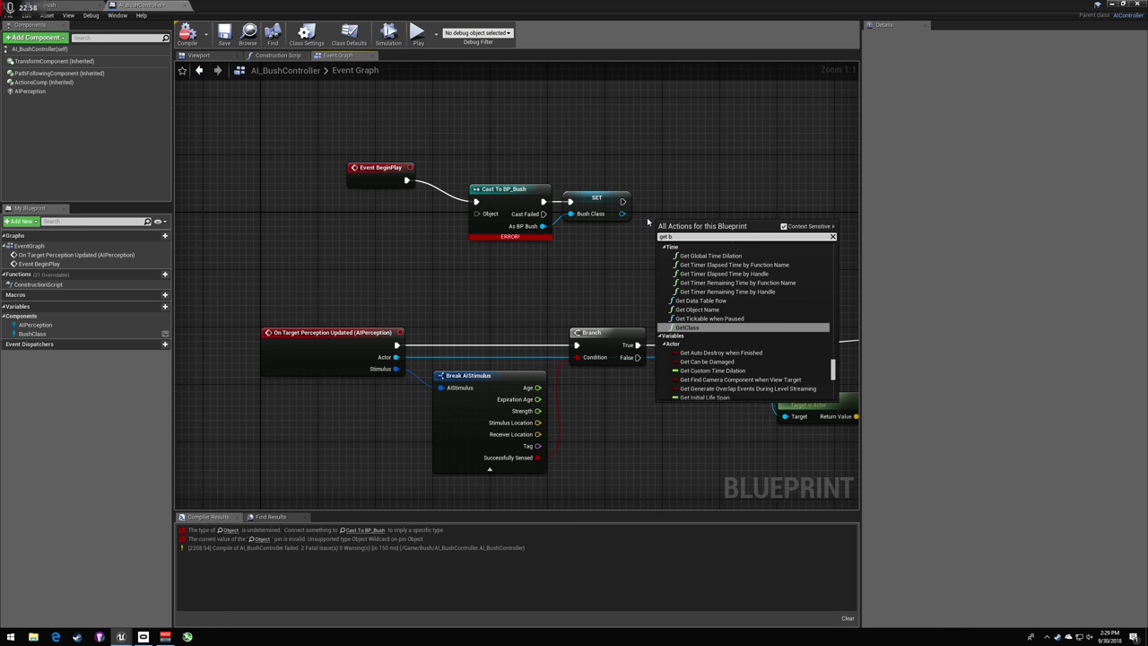
key("BackSpace")
type("BP")
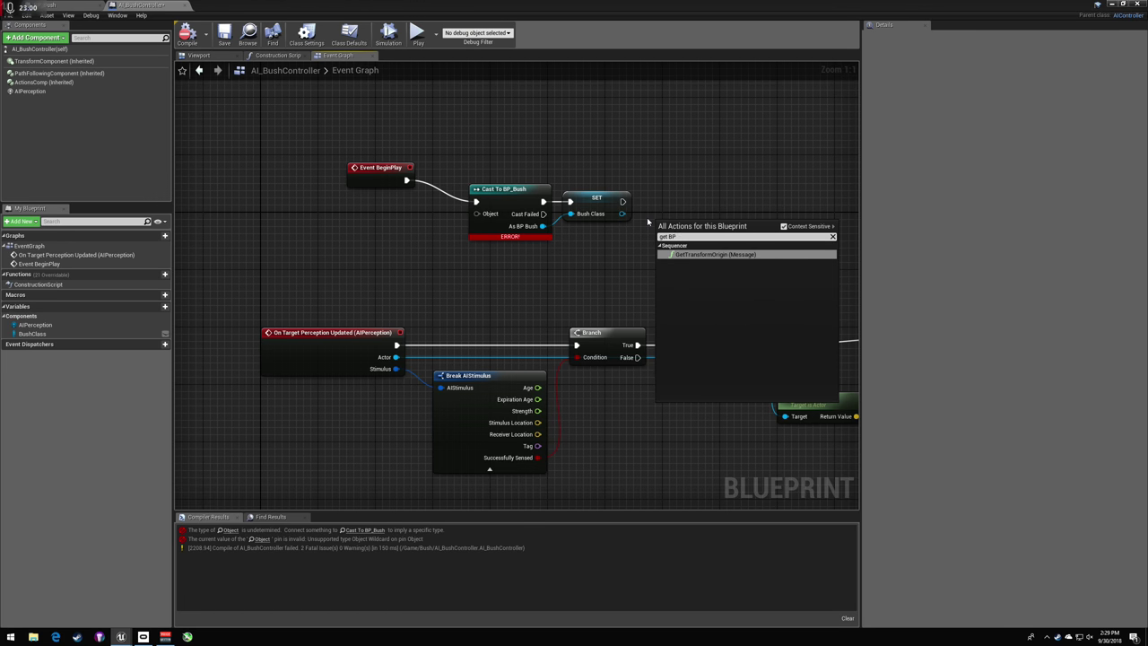
- Delete the Event BeginPlay, Cast To BP_Bush and Set BushClass nodes from AI_BushController's event graph
left_click_drag(620, 253, 283, 138)
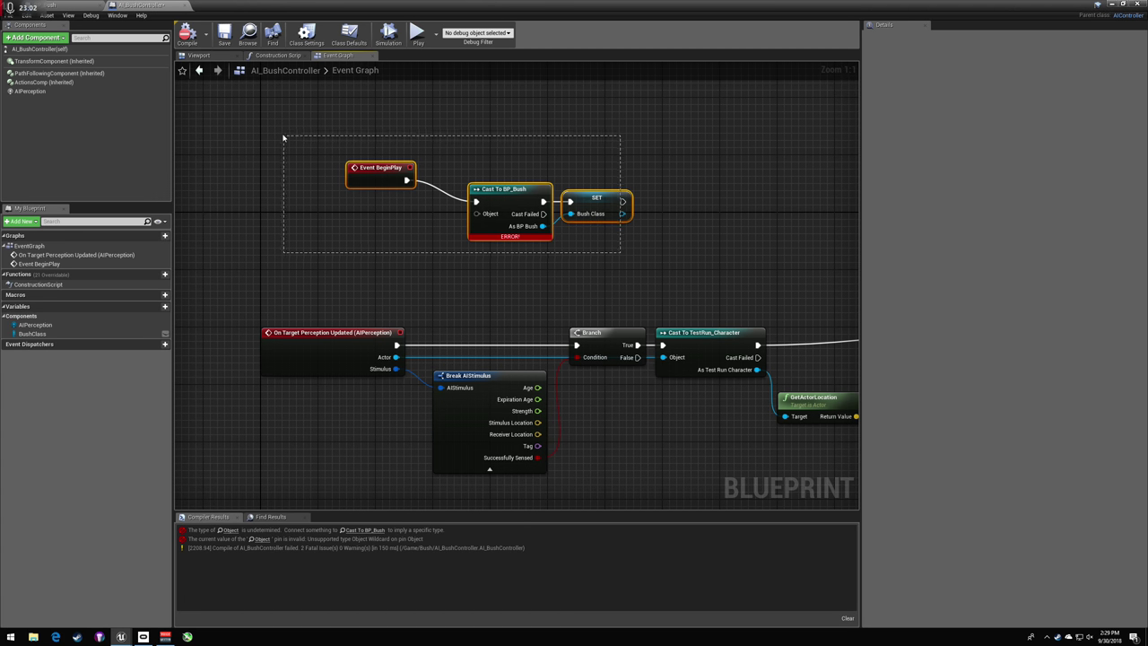
key("Delete")
scroll(477, 185, "down", 3)
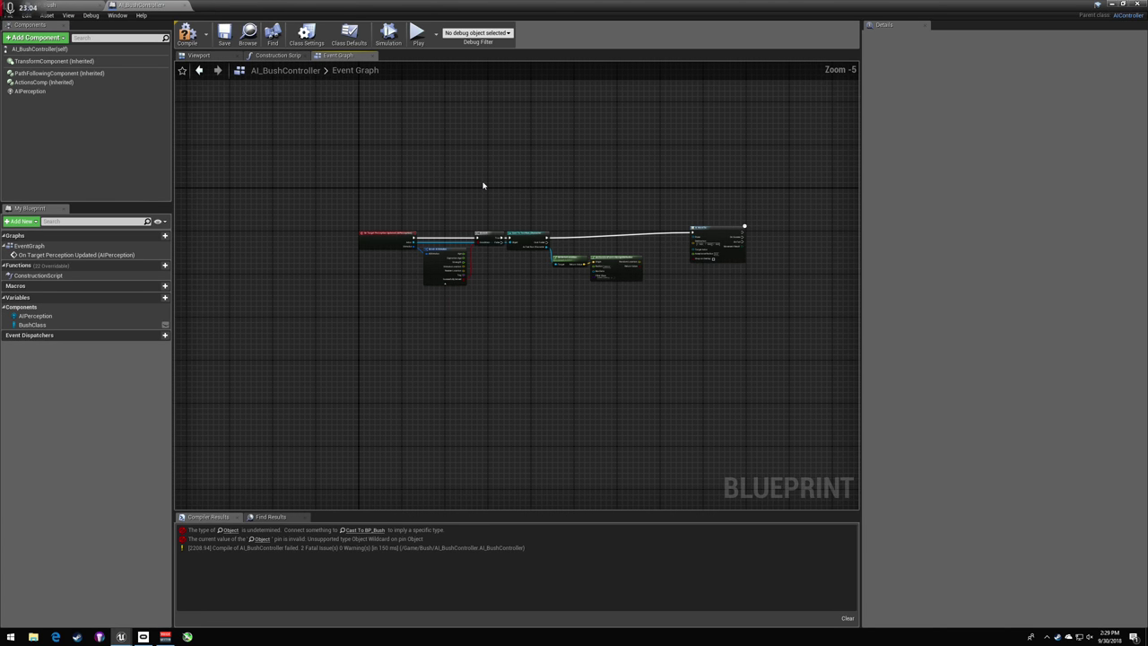
scroll(482, 185, "up", 3)
- Add an AIPerception component to the BP_Bush blueprint
left_click(84, 5)
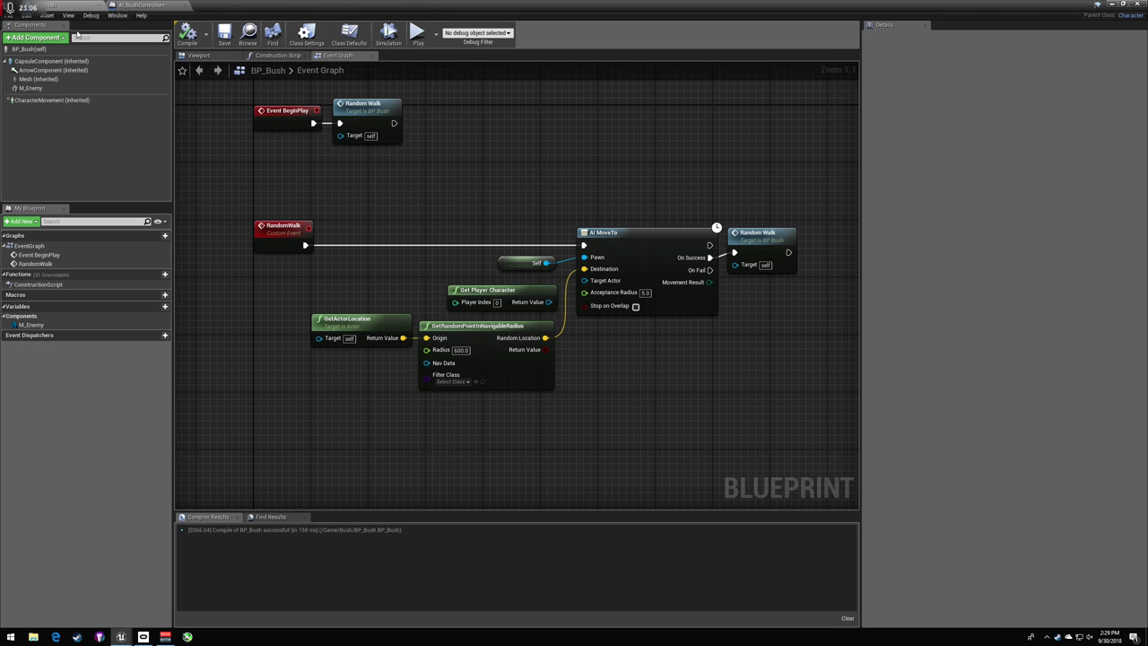
left_click(56, 38)
type("ai p")
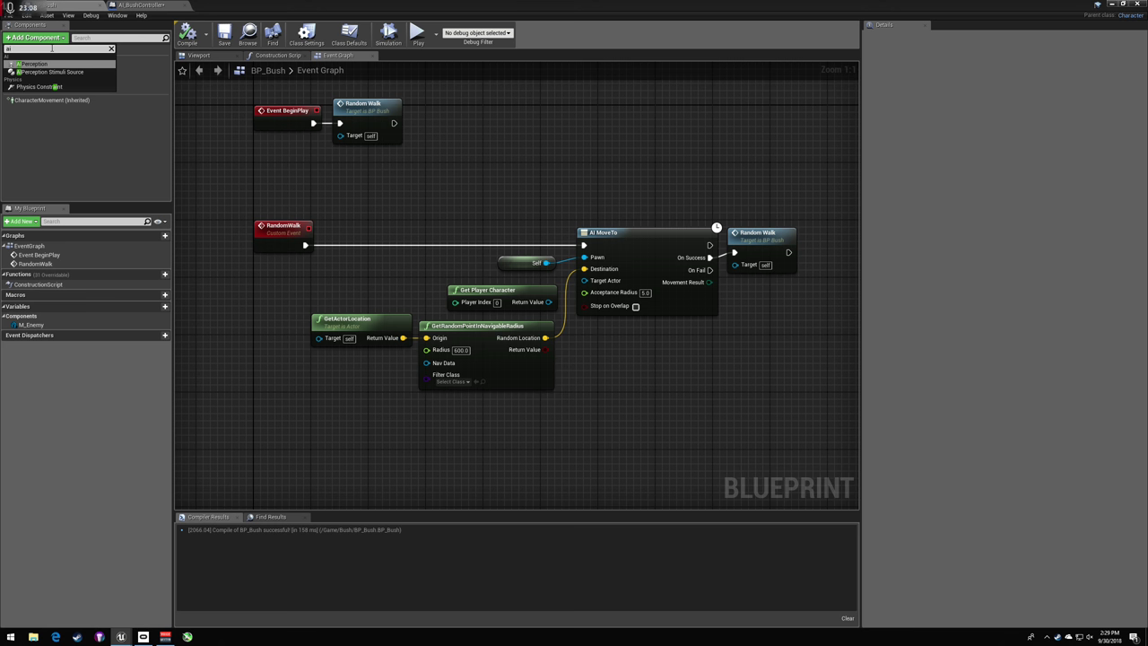
key("BackSpace")
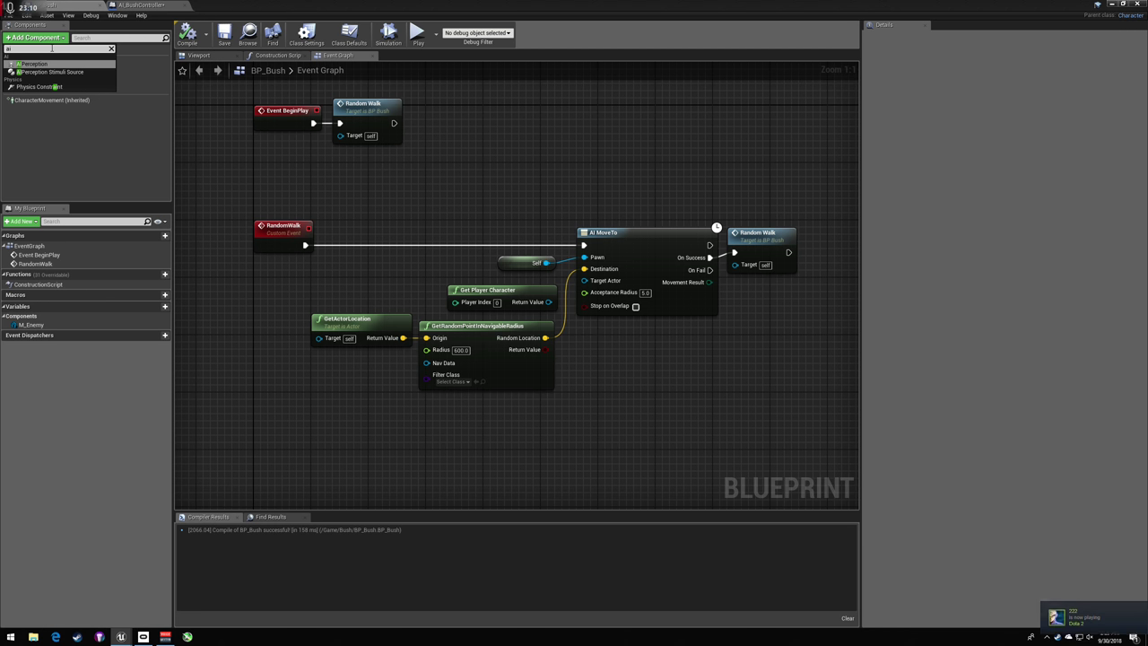
key("Return")
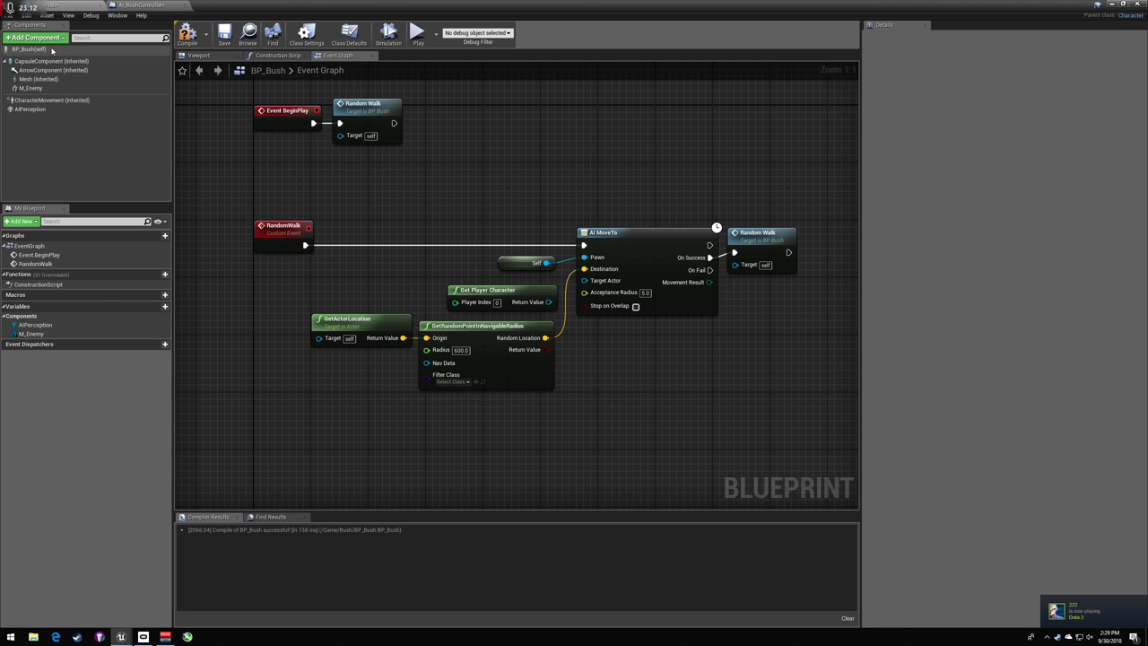
- Cut all perception nodes from the AI_BushController event graph, then compile, save and close that blueprint
left_click(141, 5)
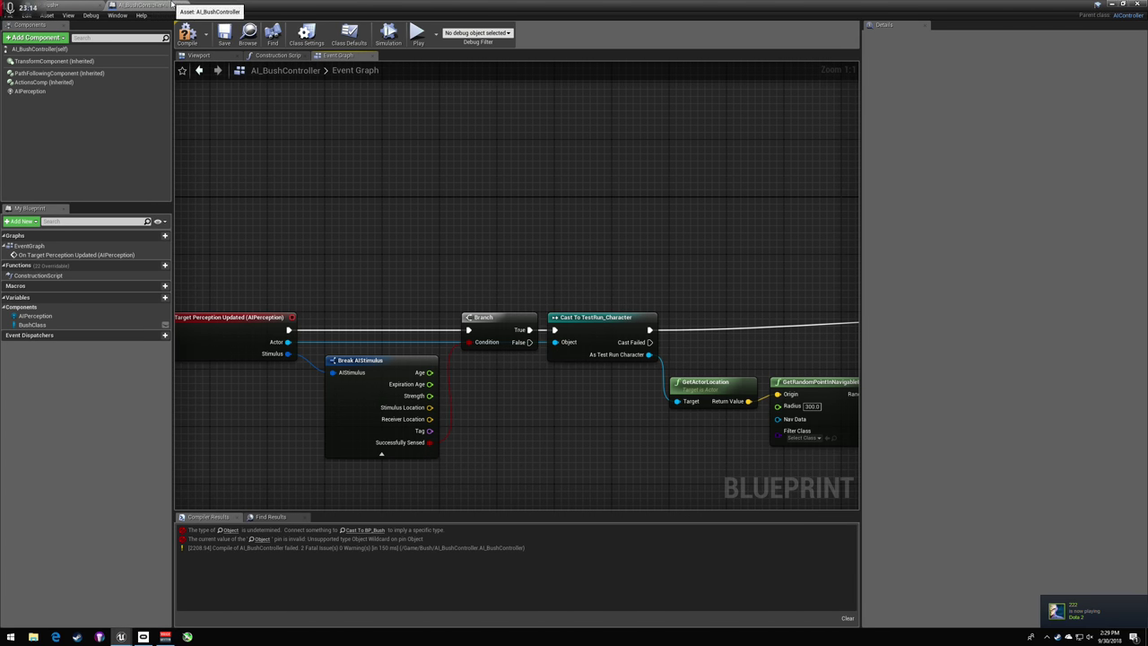
scroll(472, 180, "down", 5)
left_click_drag(400, 177, 822, 372)
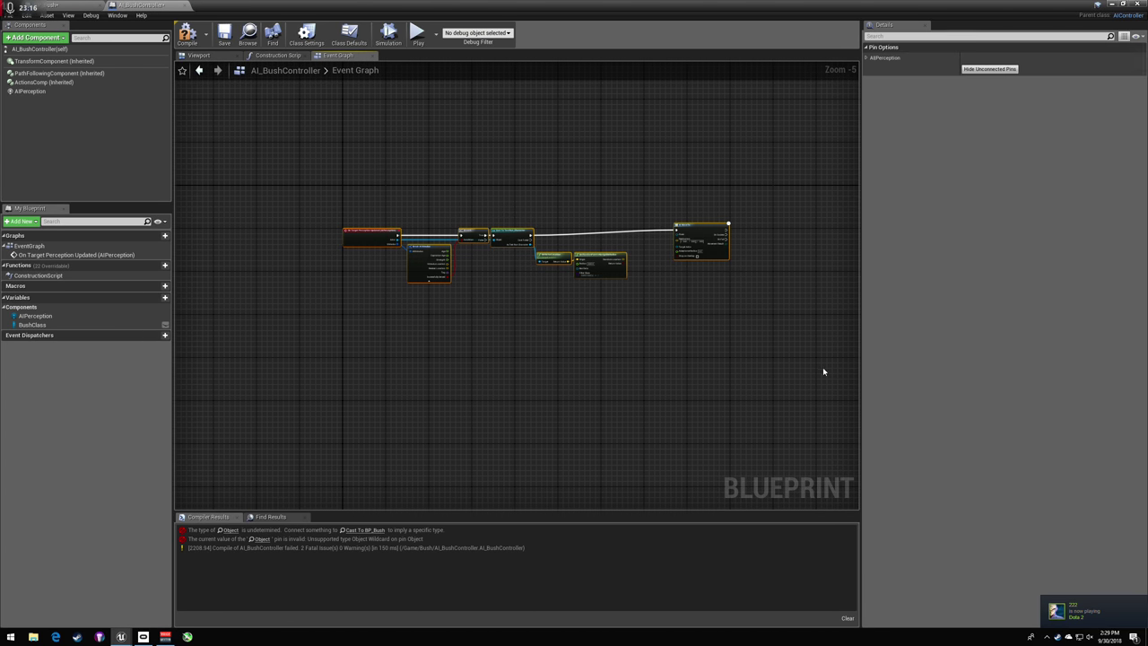
key("Delete")
left_click(187, 34)
left_click(224, 34)
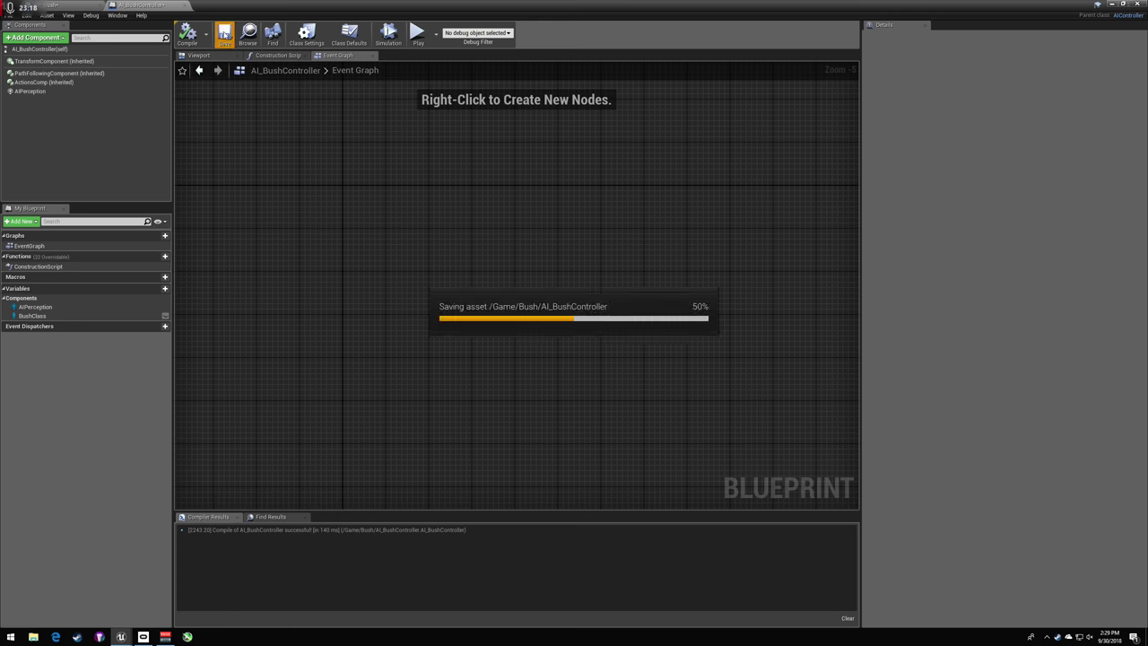
left_click(180, 6)
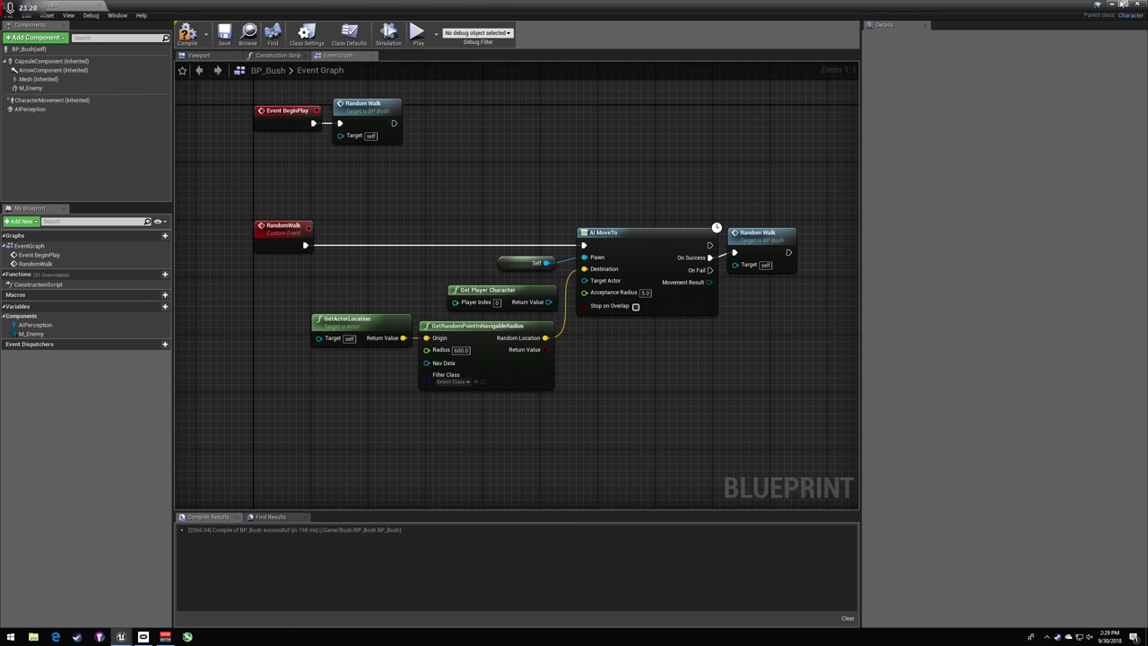
- Force delete the AI_BushController asset from the Bush folder
left_click(1121, 5)
right_click(24, 492)
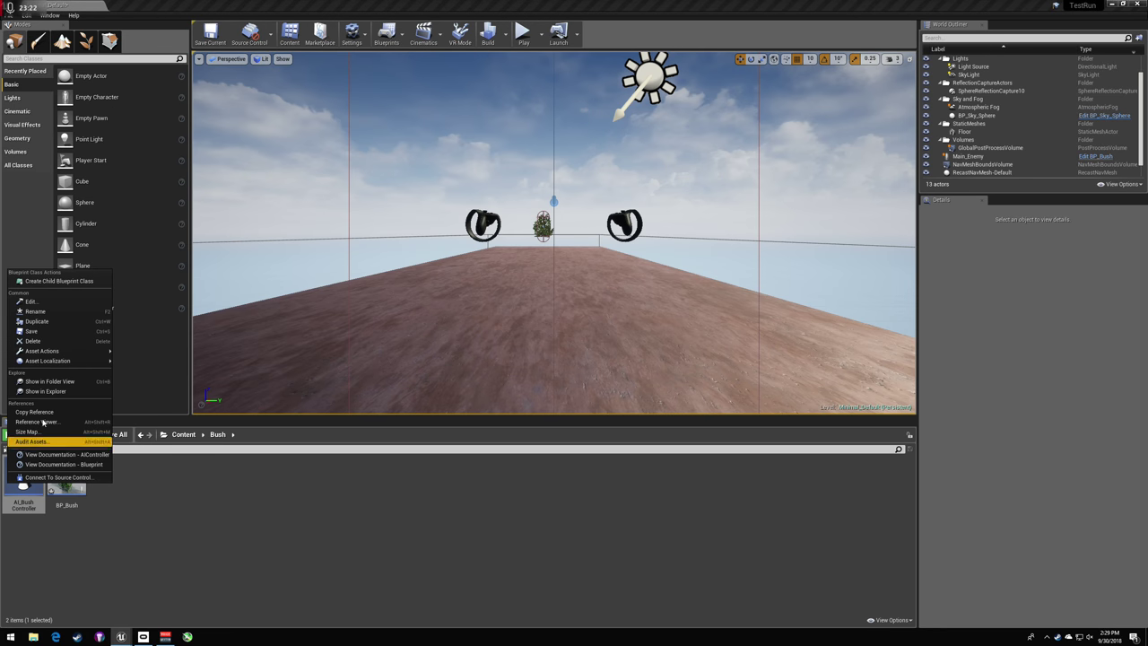
left_click(36, 341)
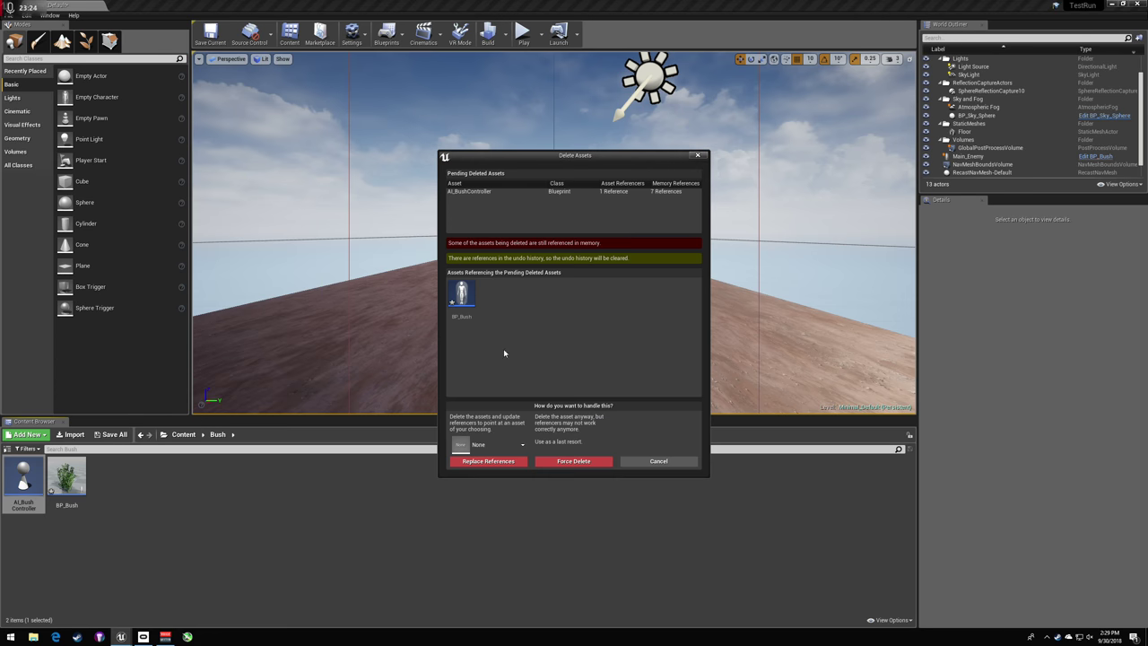
left_click(573, 462)
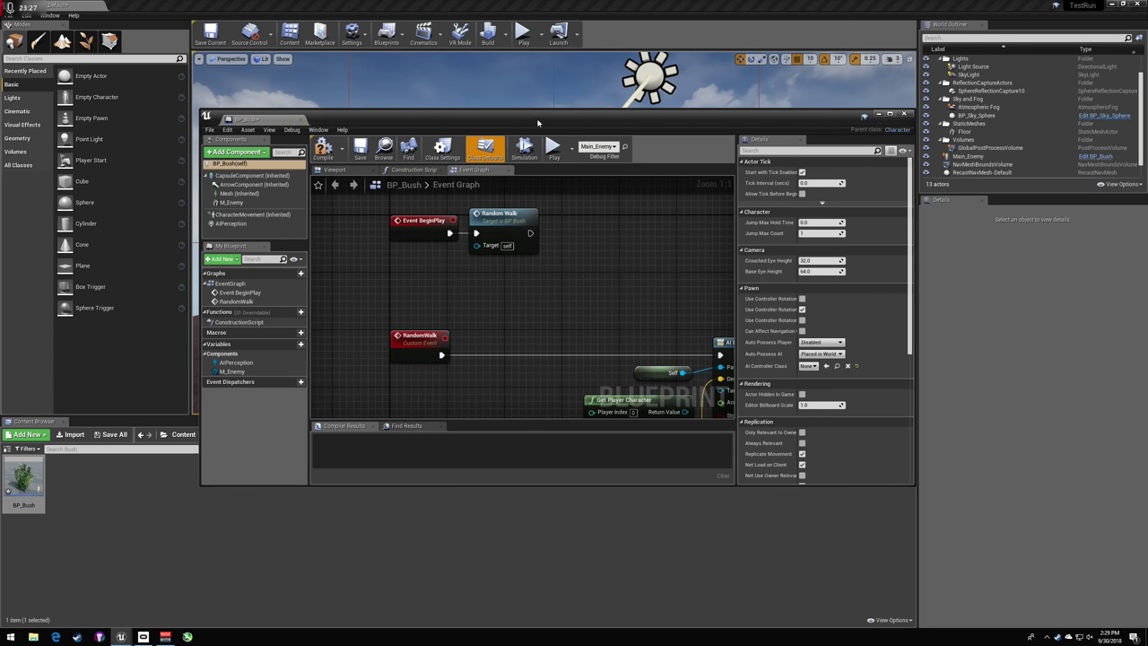
- Paste the cut perception nodes into the BP_Bush event graph and place them below the RandomWalk chain
double_click(538, 122)
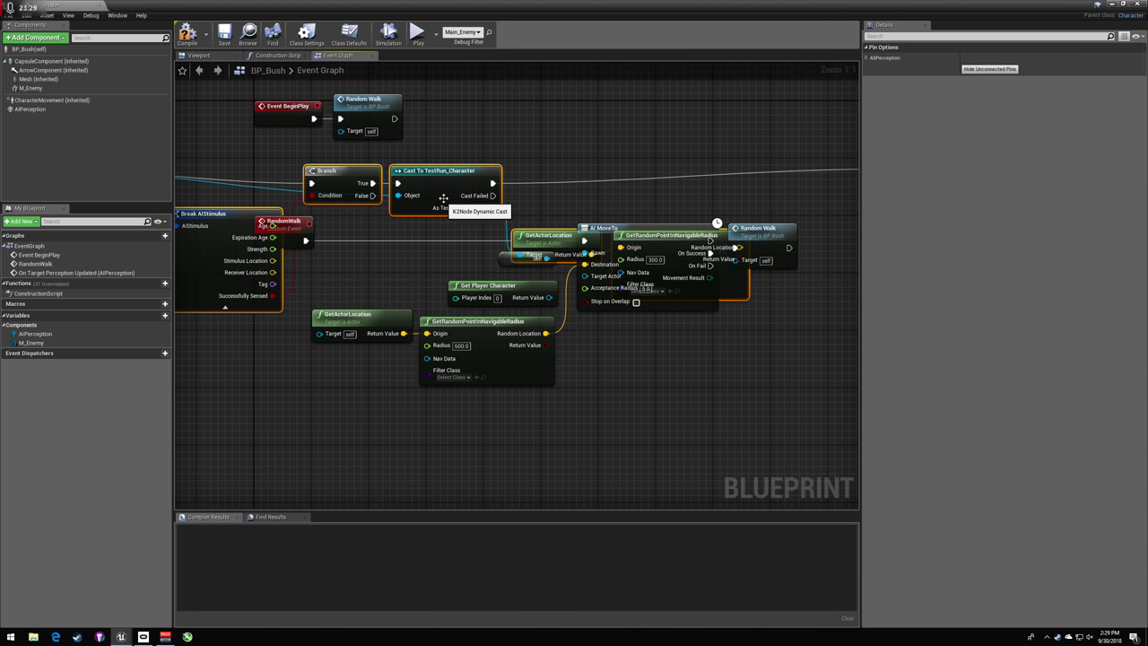
right_click_drag(439, 204, 502, 145)
scroll(502, 146, "down", 3)
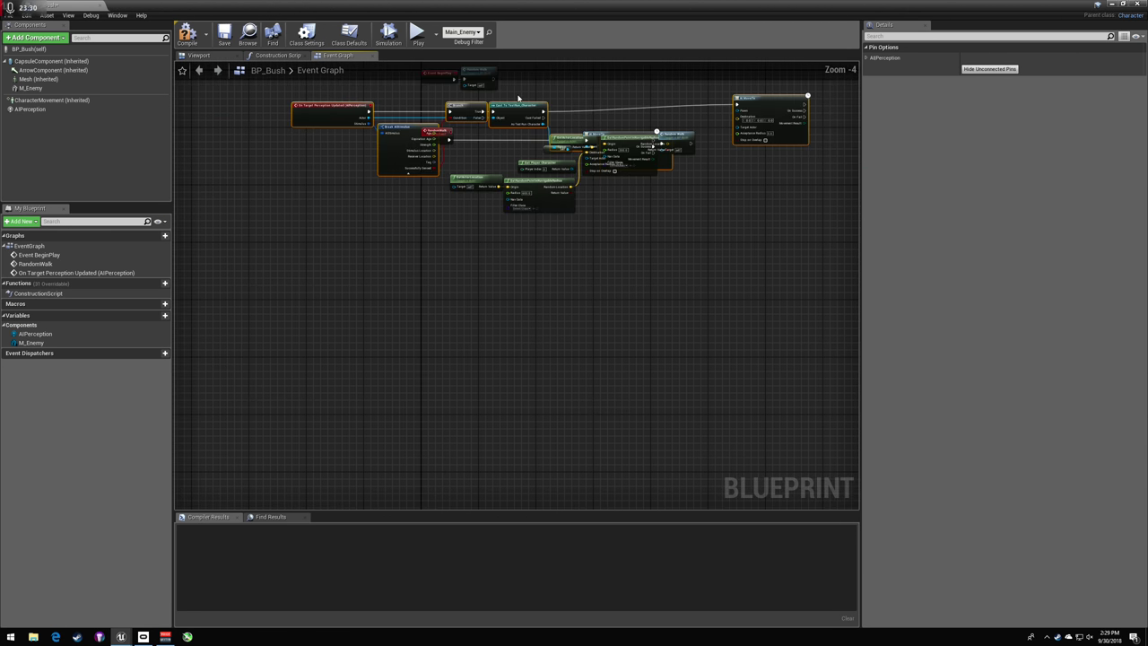
left_click_drag(578, 199, 682, 275)
scroll(590, 223, "up", 4)
right_click_drag(364, 313, 428, 374)
left_click_drag(428, 374, 356, 317)
- Add a Self reference and connect it to the Pawn input of the pasted AI MoveTo node
right_click_drag(829, 243, 453, 206)
right_click_drag(592, 195, 434, 193)
left_click(636, 192)
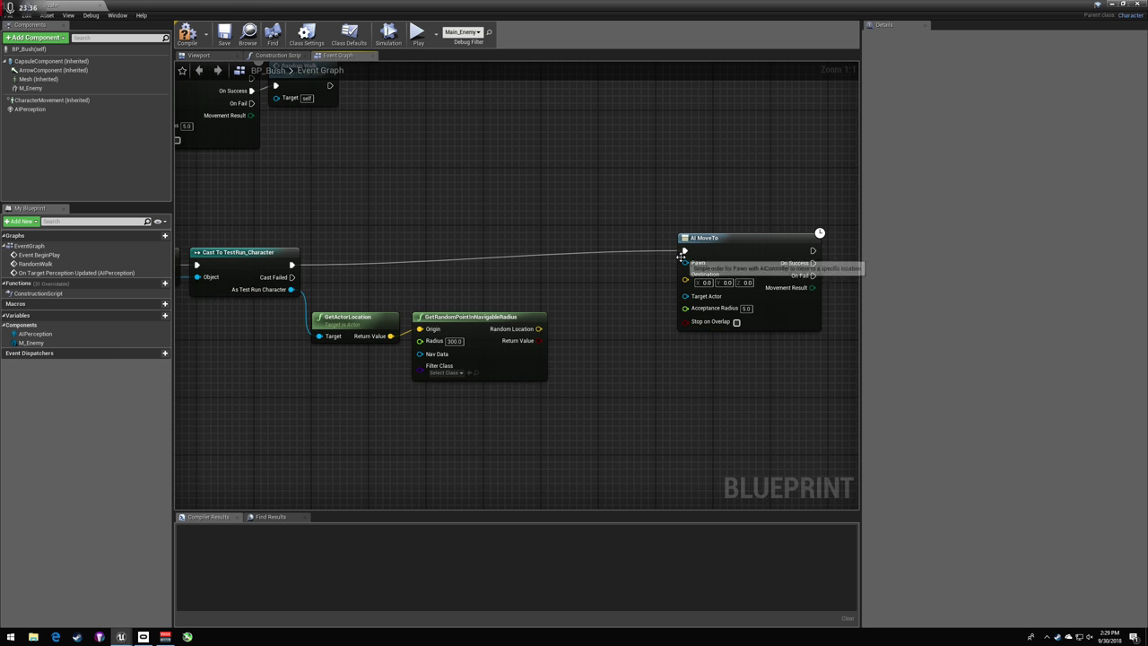
left_click_drag(687, 263, 500, 259)
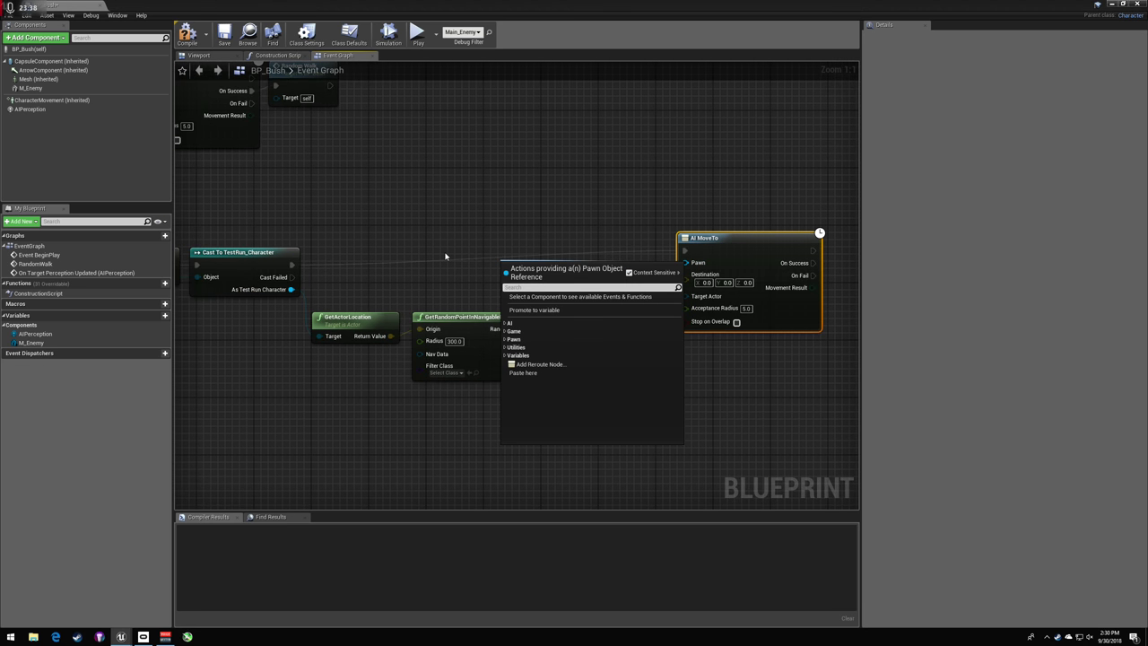
type("self")
key("Return")
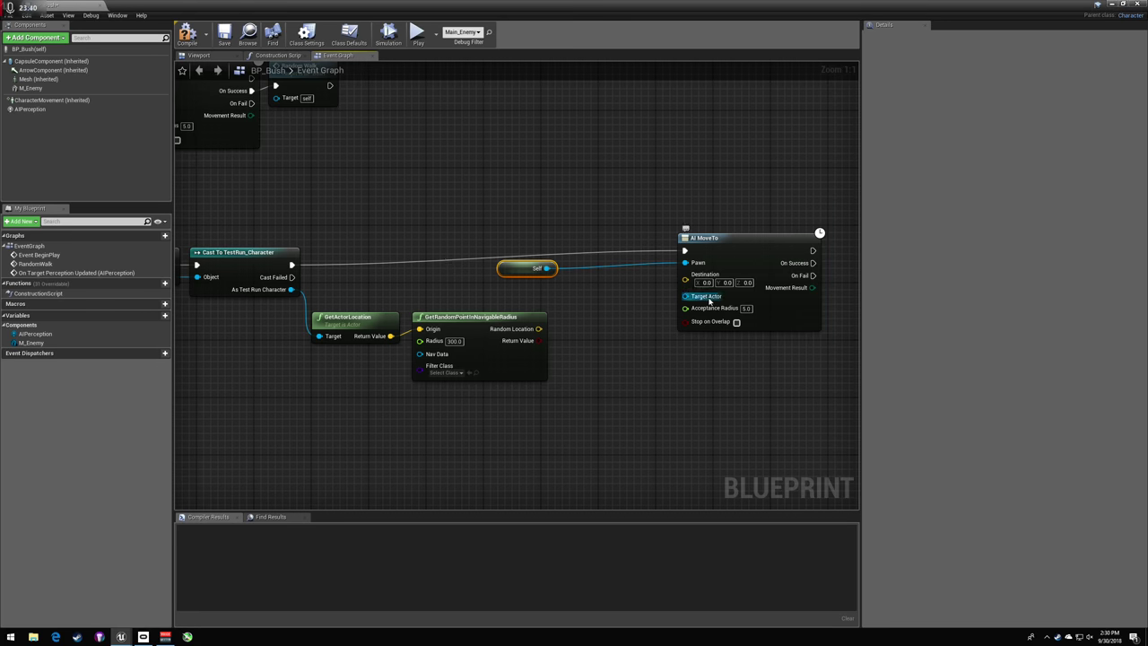
- Connect As Test Run Character to the pasted AI MoveTo's Target Actor and Random Location to its Destination
left_click_drag(709, 301, 347, 277)
right_click_drag(545, 208, 336, 187)
right_click_drag(639, 209, 414, 186)
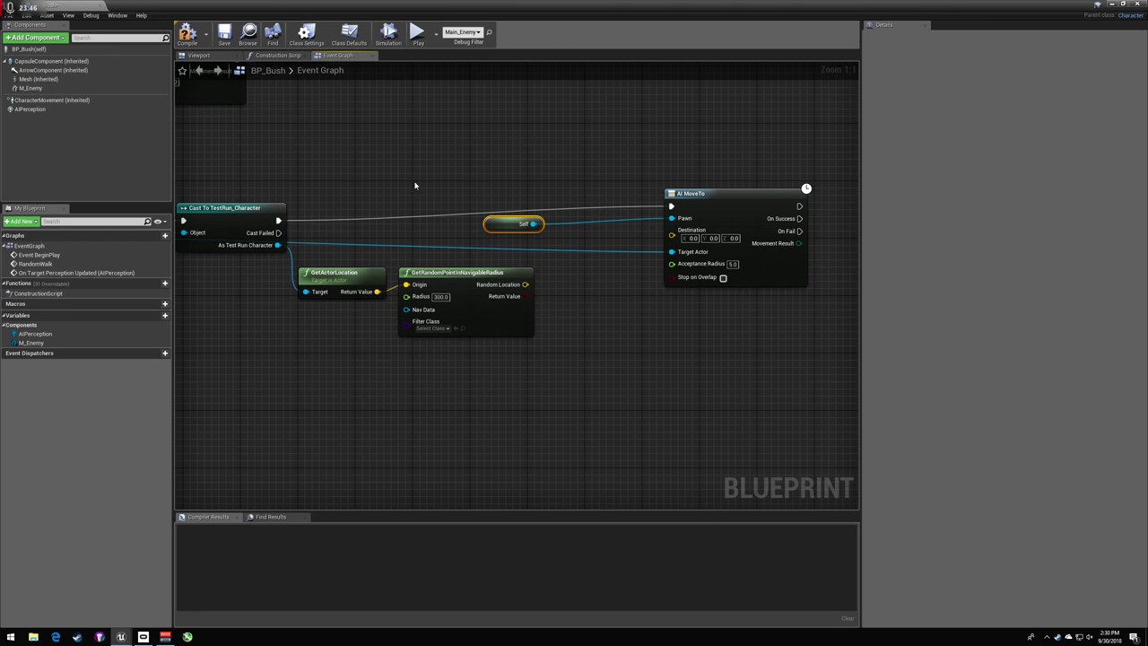
left_click_drag(685, 229, 525, 284)
right_click_drag(543, 224, 474, 224)
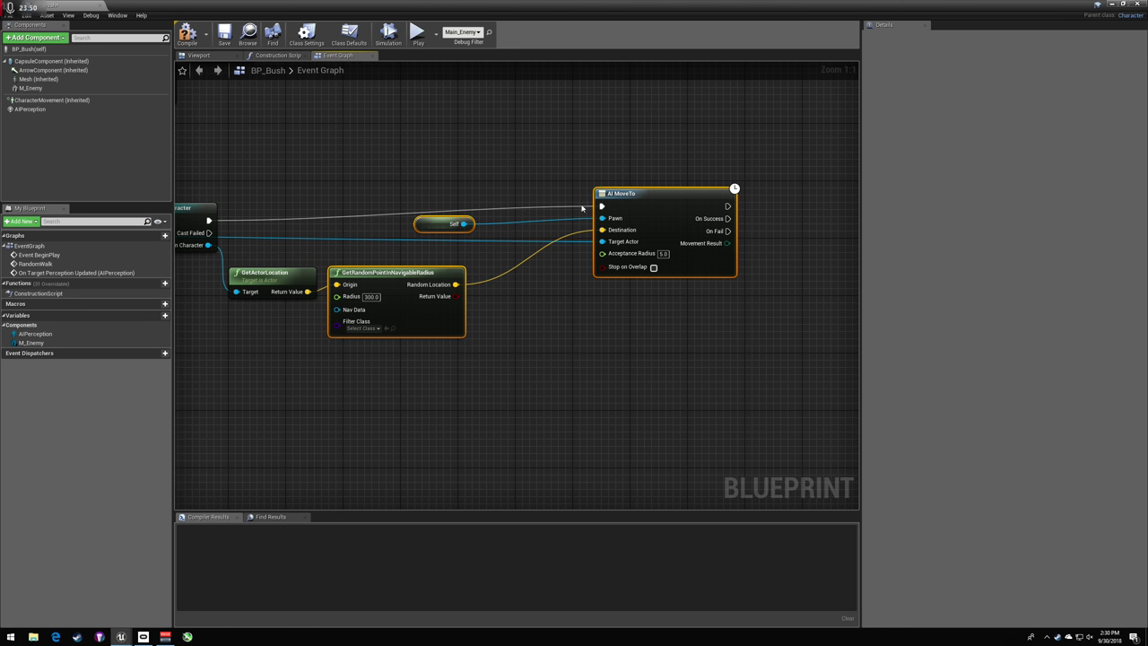
- Tidy the Self, GetActorLocation, GetRandomPointInNavigableRadius and AI MoveTo nodes into a compact row after the cast, and compile BP_Bush
left_click_drag(367, 174, 565, 232)
left_click(538, 185)
right_click_drag(538, 185, 649, 169)
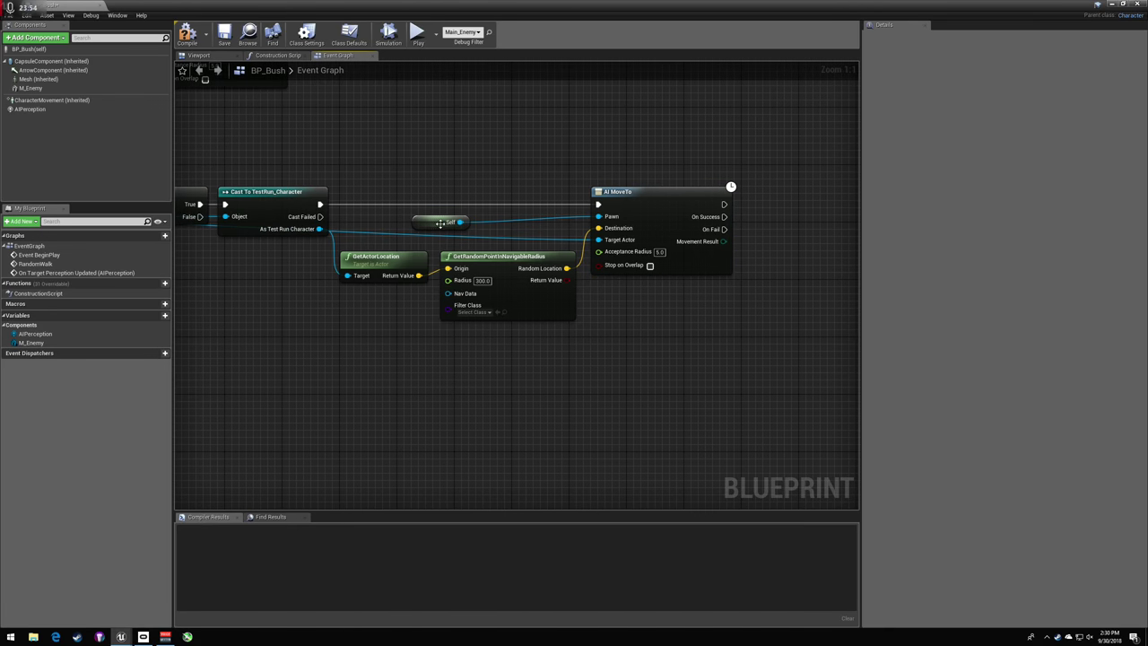
left_click_drag(439, 223, 542, 225)
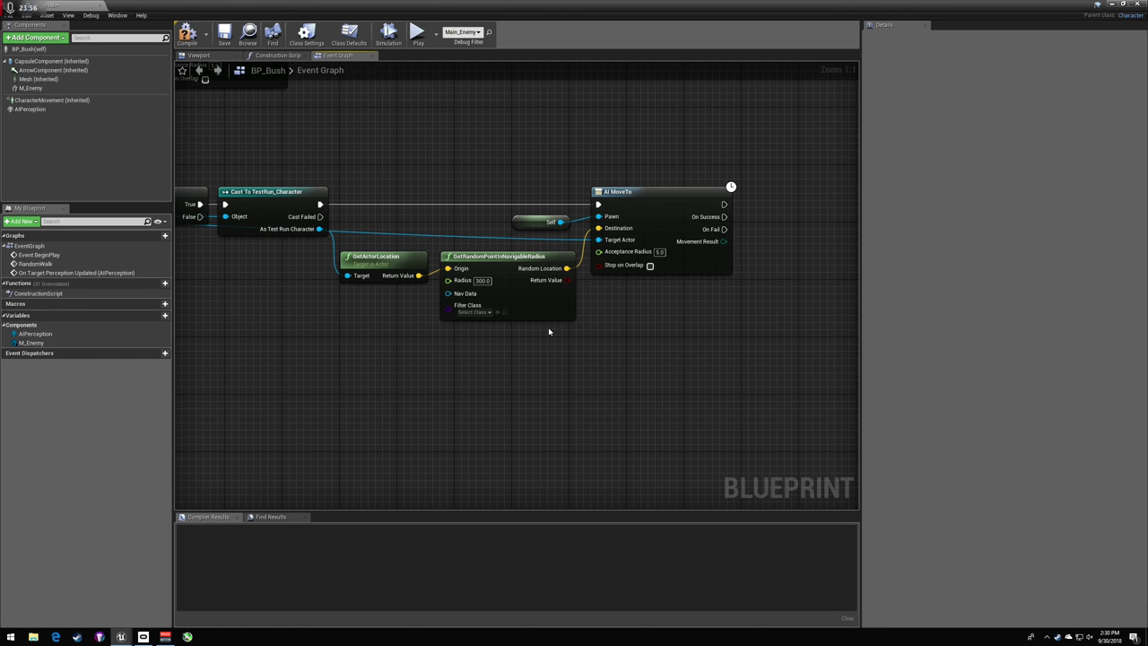
left_click_drag(544, 349, 379, 254)
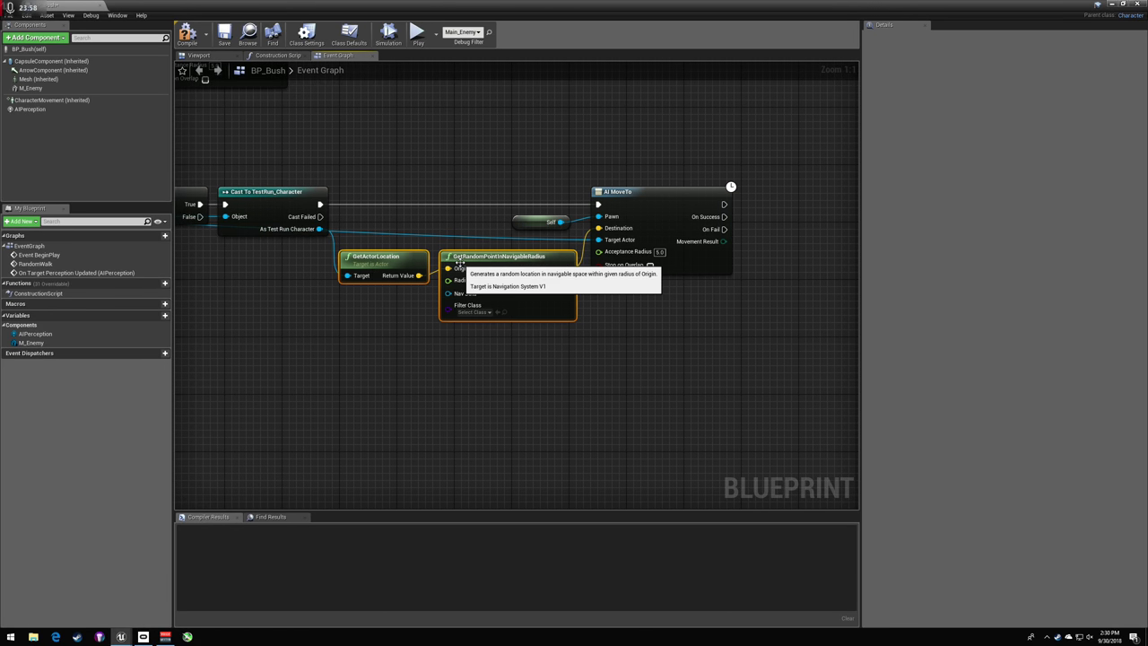
left_click_drag(459, 266, 459, 231)
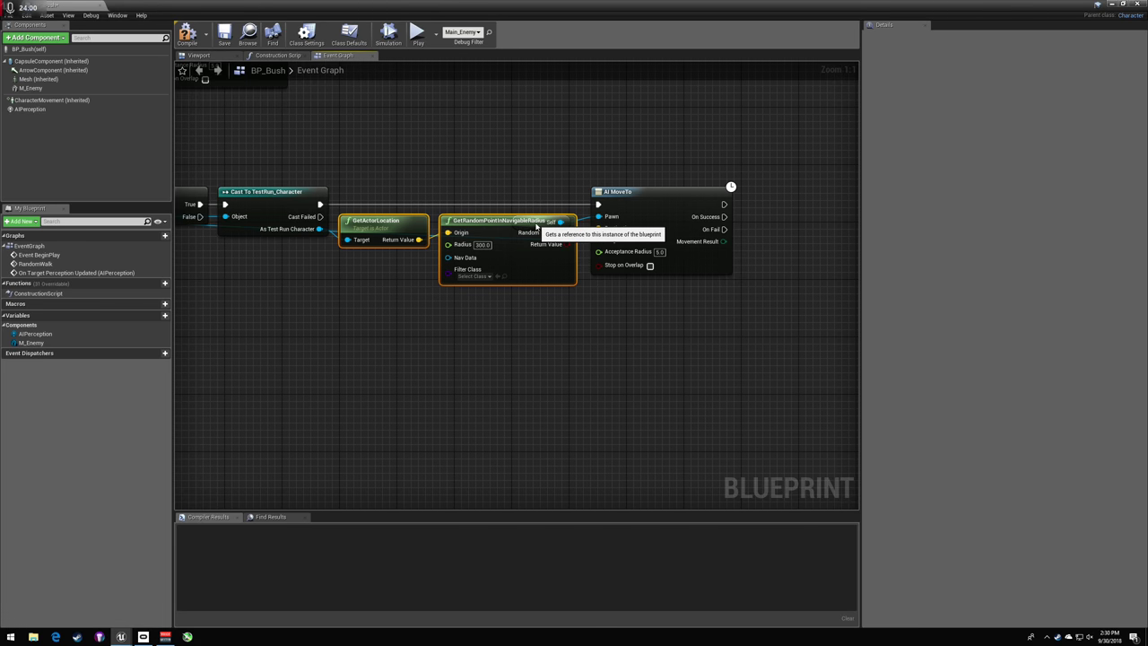
left_click_drag(538, 226, 532, 193)
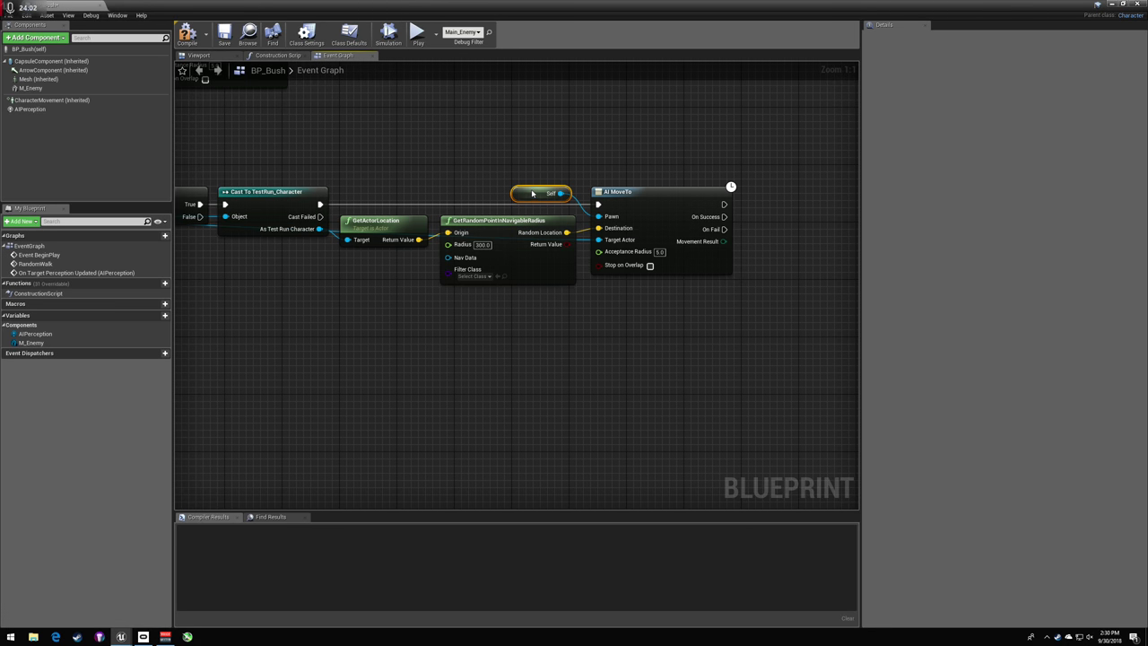
right_click_drag(477, 154, 728, 236)
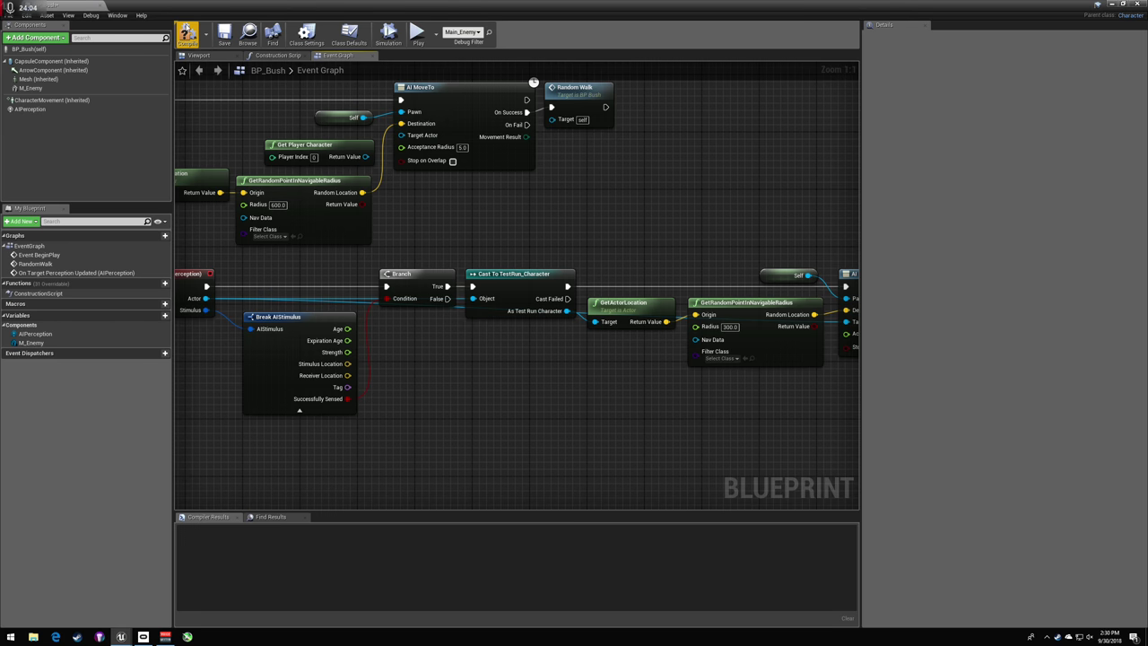
left_click(190, 36)
- Disconnect the RandomWalk event from its AI MoveTo node and compile BP_Bush
right_click_drag(350, 114, 541, 159)
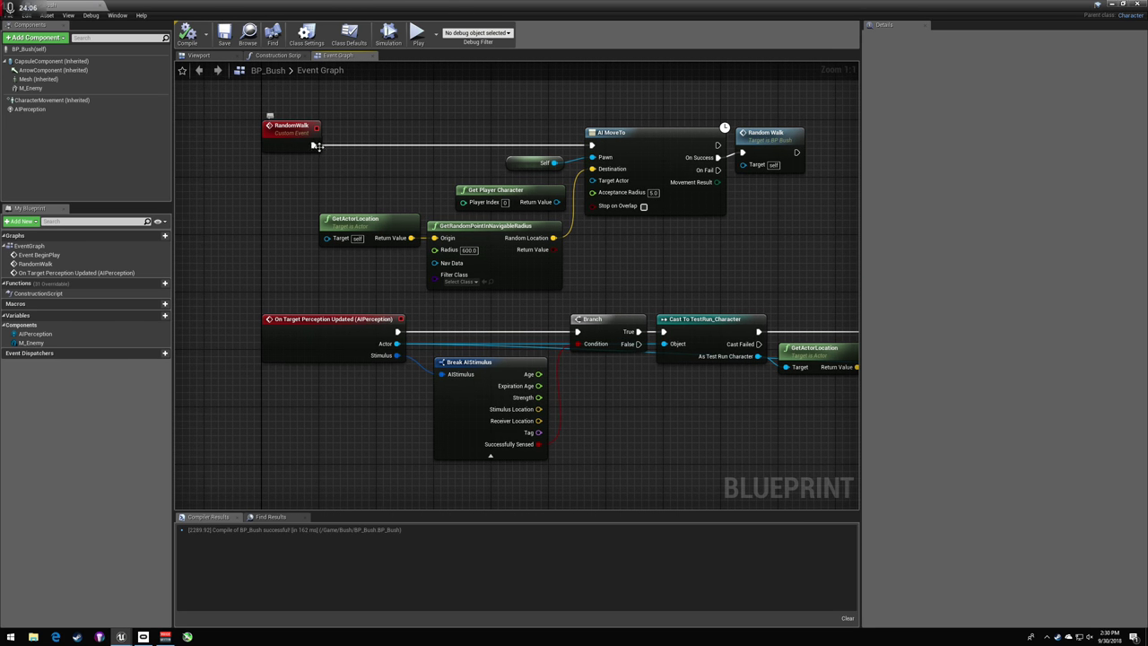
left_click(316, 147)
left_click(187, 34)
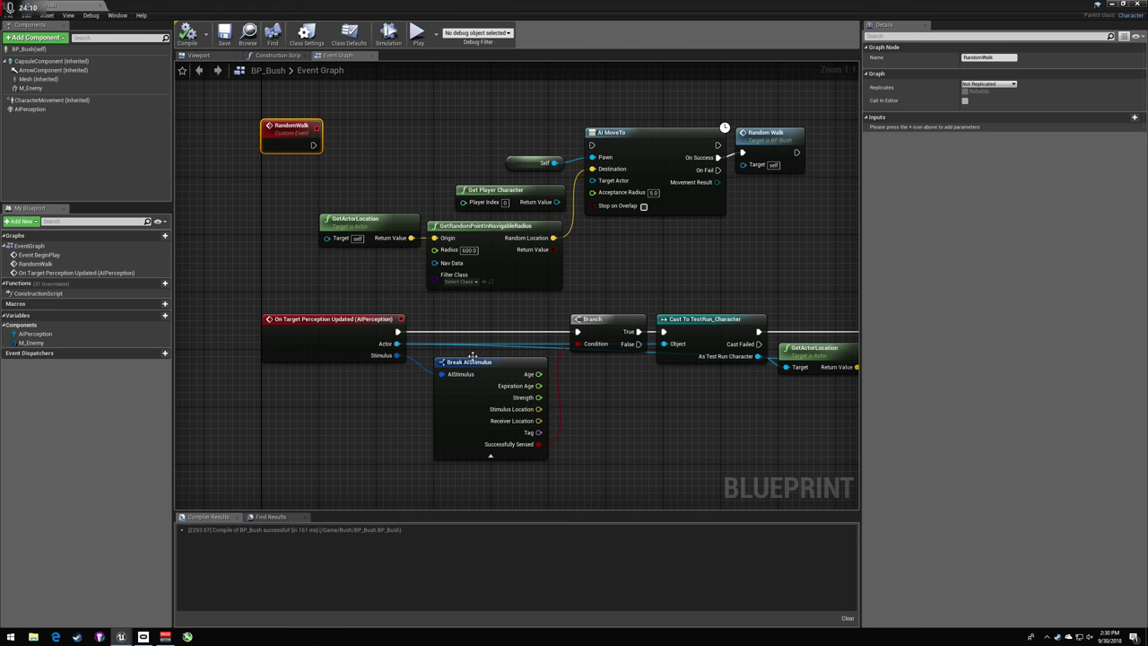
- Play-test the level to check the bush's behaviour without random walking, and stop the session
left_click(1123, 3)
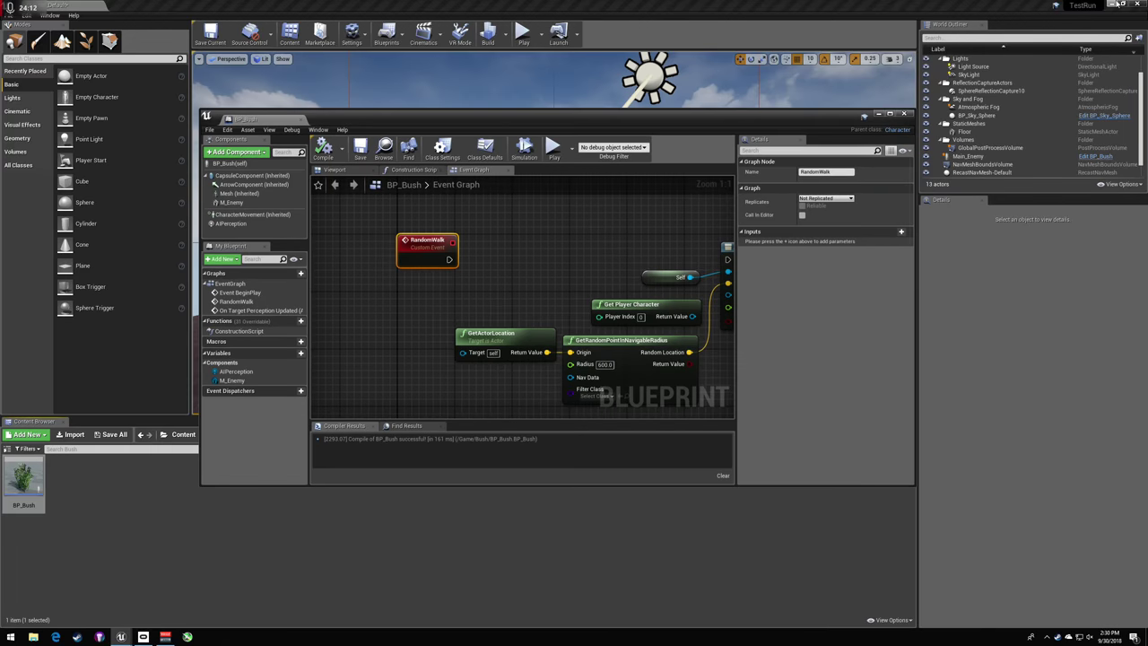
left_click(883, 114)
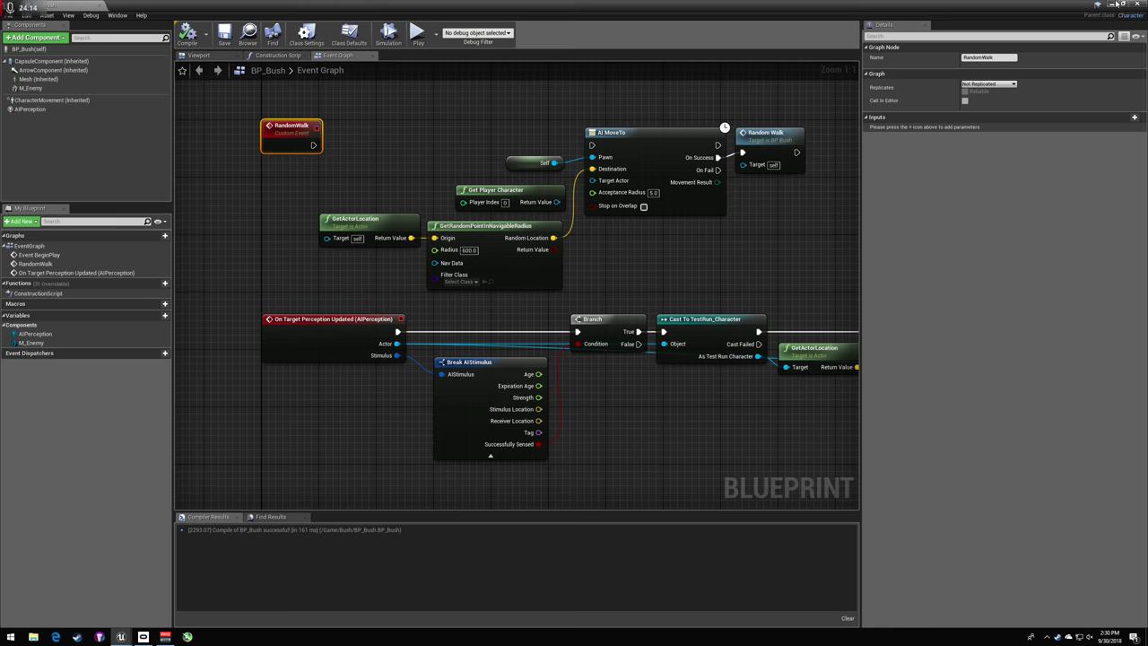
left_click(1112, 5)
left_click(525, 34)
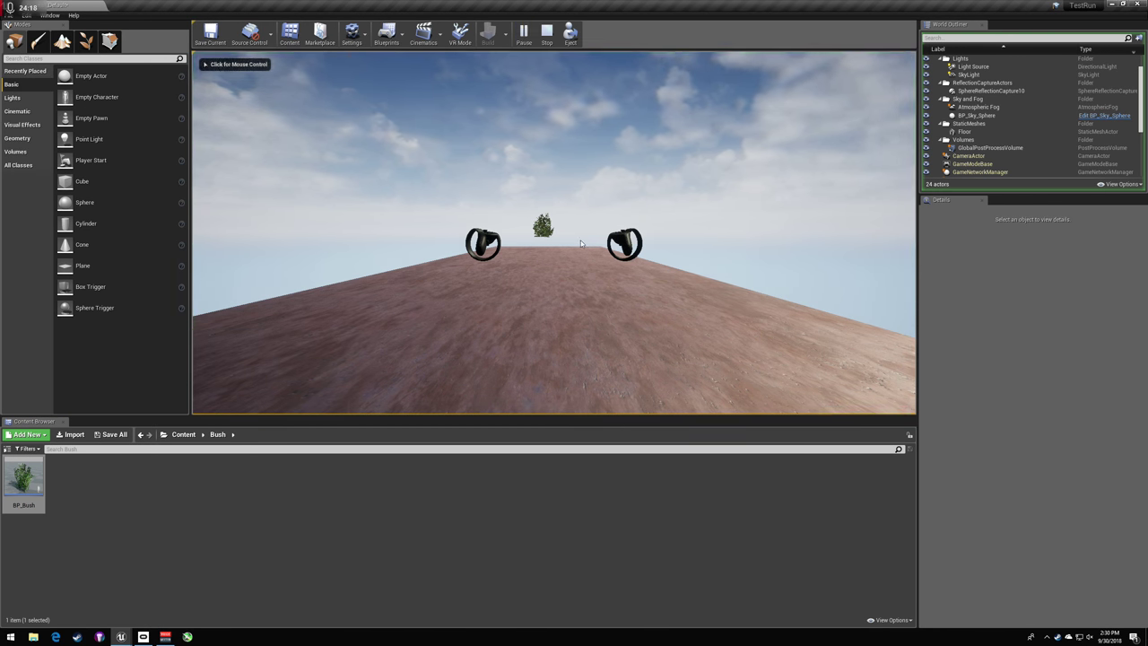
key("Escape")
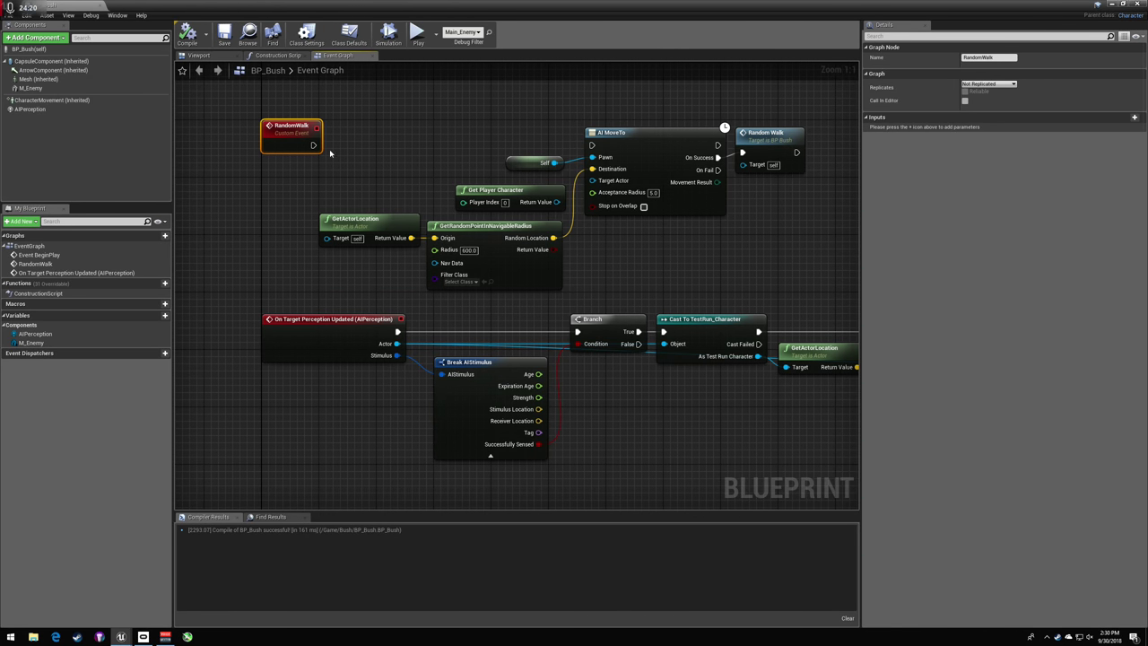
- Reconnect RandomWalk to its AI MoveTo, disconnect On Target Perception Updated from the Branch, and compile
left_click_drag(313, 146, 592, 146)
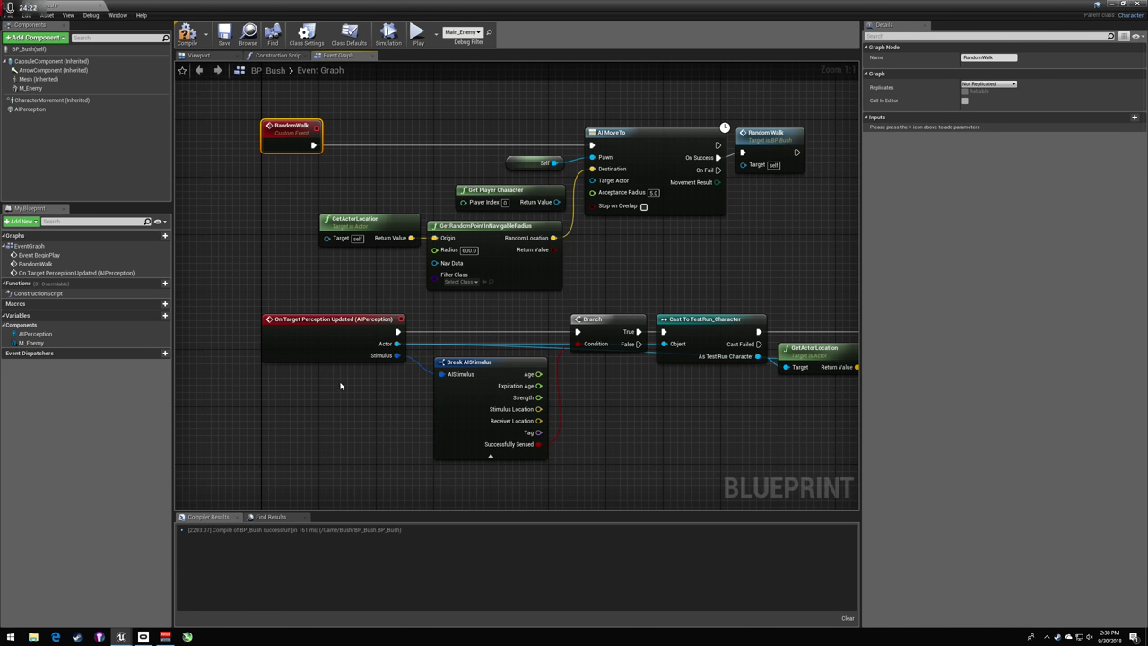
left_click(397, 332, "alt")
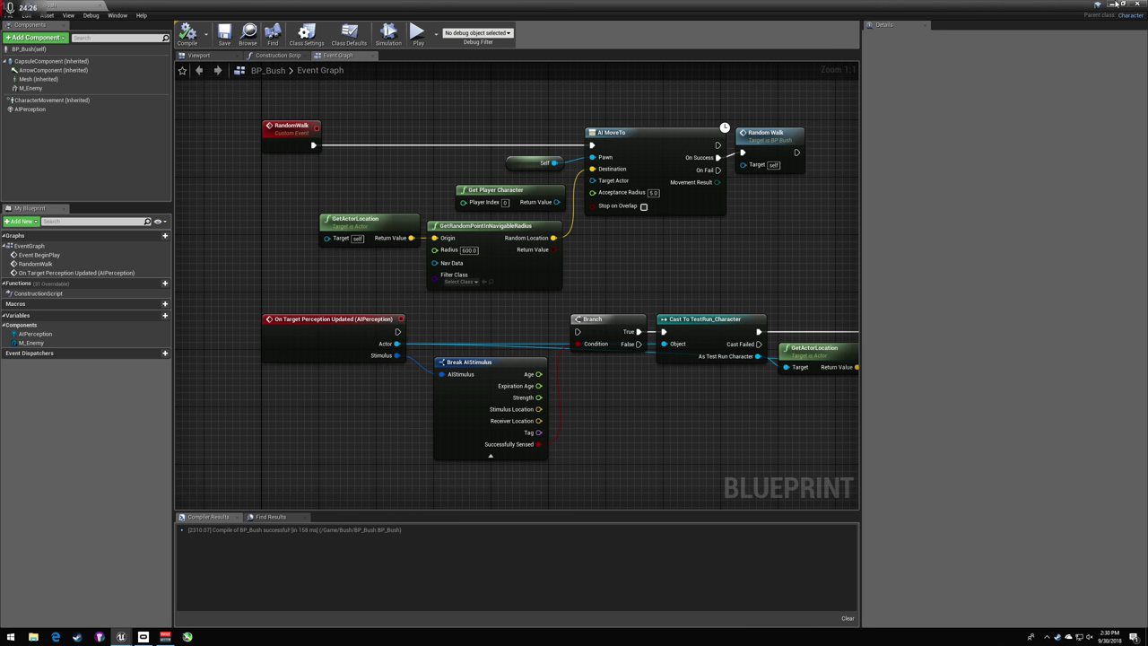
- Play-test the level to check whether the bush walks randomly, and stop the session
left_click(1125, 4)
left_click(524, 33)
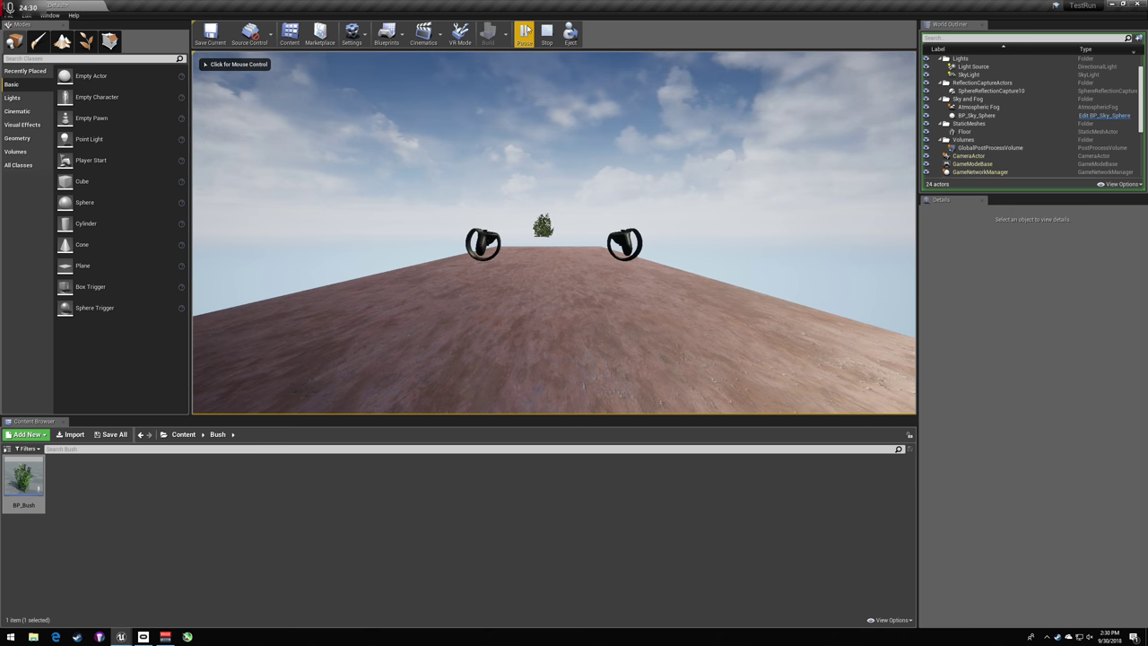
key("Escape")
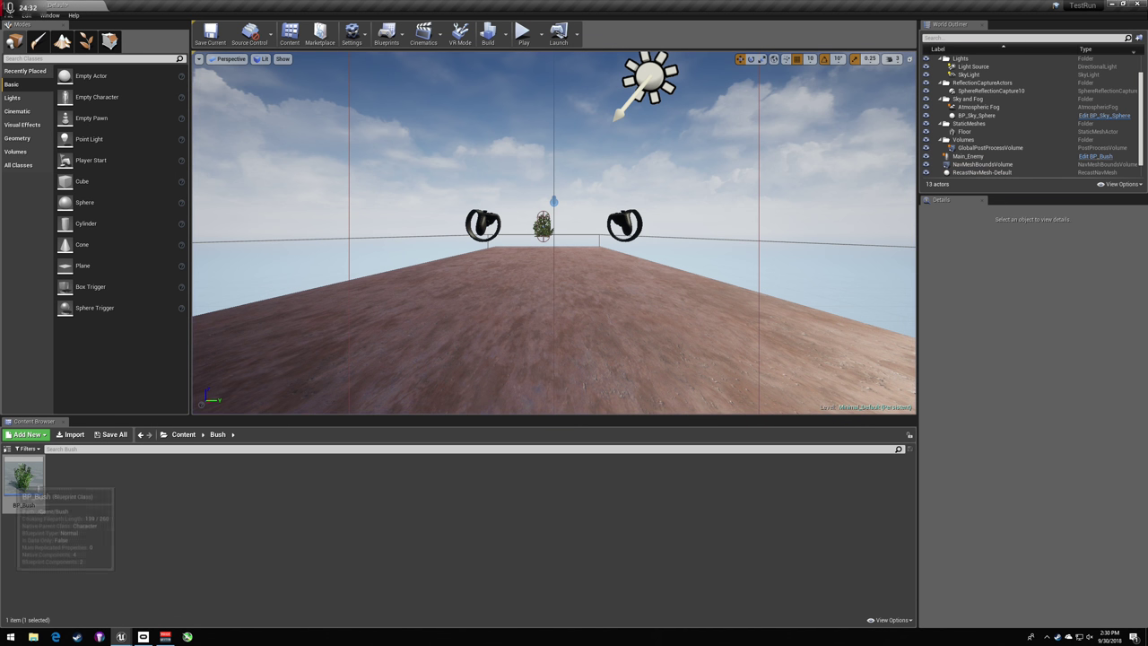
- Reset BP_Bush's AI Controller Class to the default AIController and compile the blueprint
double_click(23, 478)
left_click(27, 48)
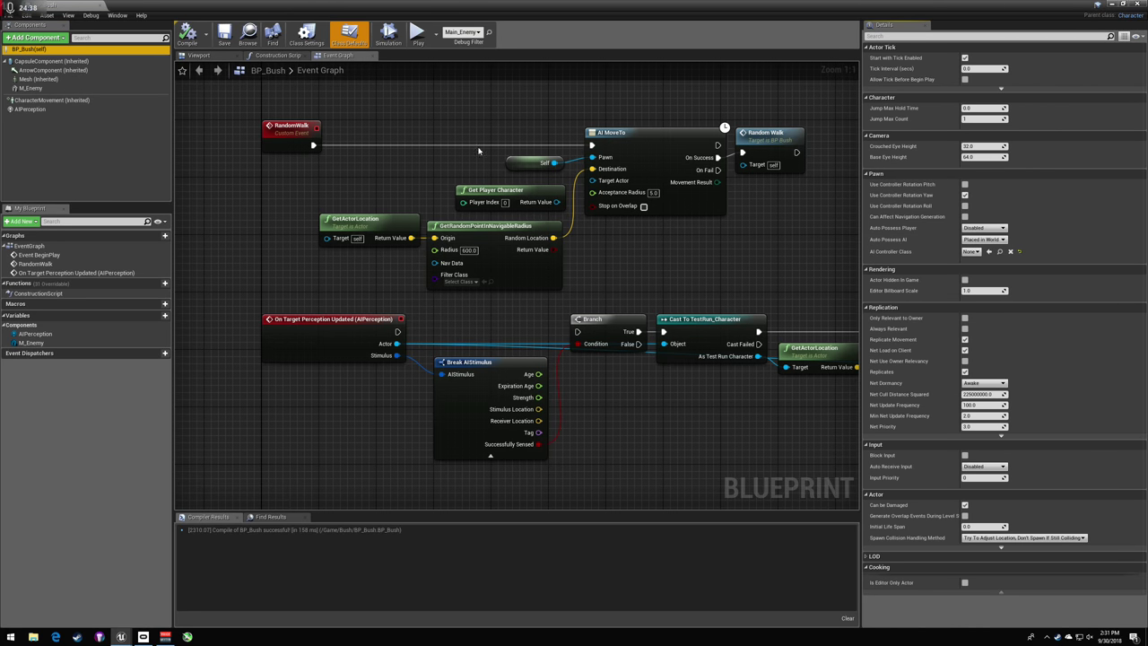
left_click(1019, 253)
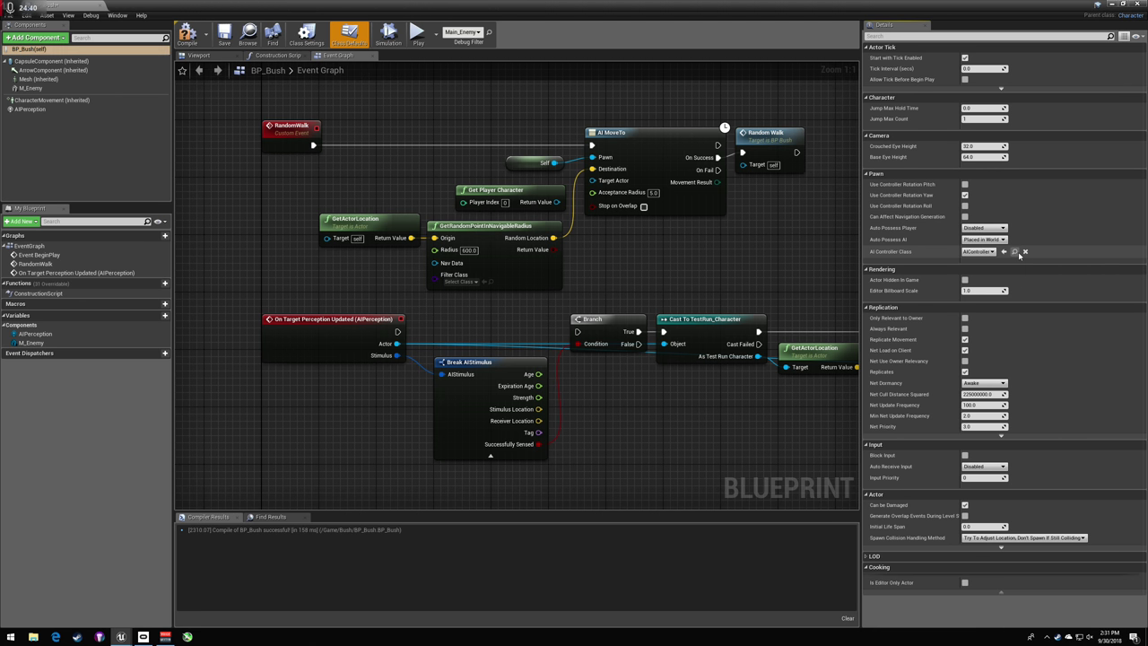
left_click(224, 34)
- Play-test the level with the default AIController assigned to the bush, and stop the session
left_click(1119, 5)
left_click(525, 32)
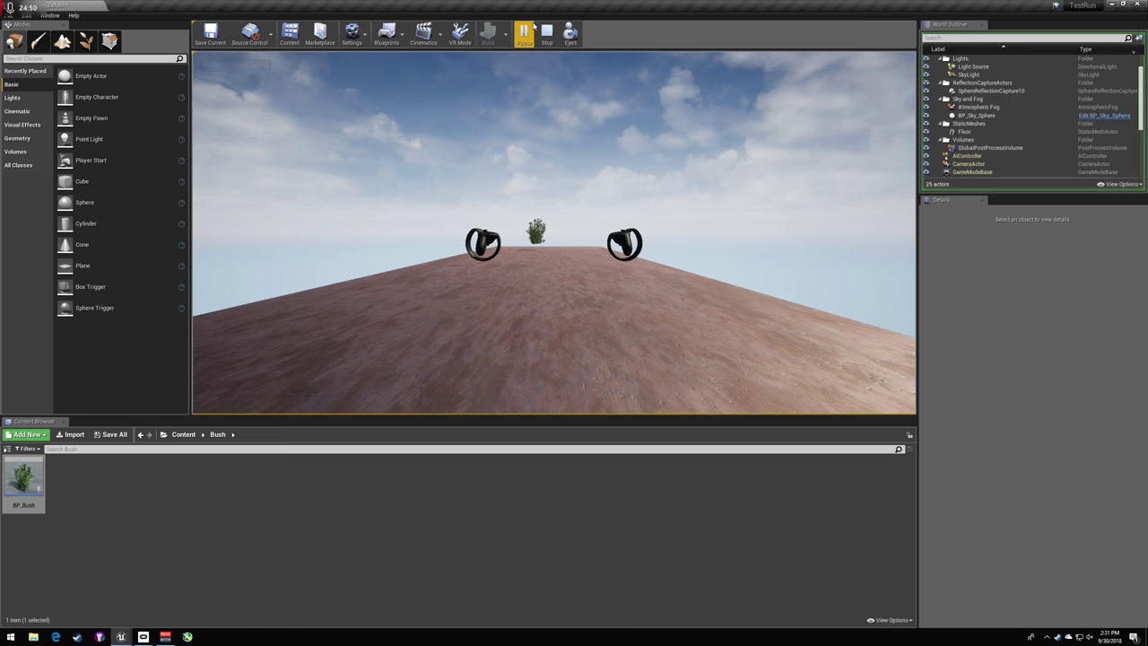
left_click(547, 31)
- Reconnect the On Target Perception Updated event to the Branch in BP_Bush and compile
key("alt+Tab")
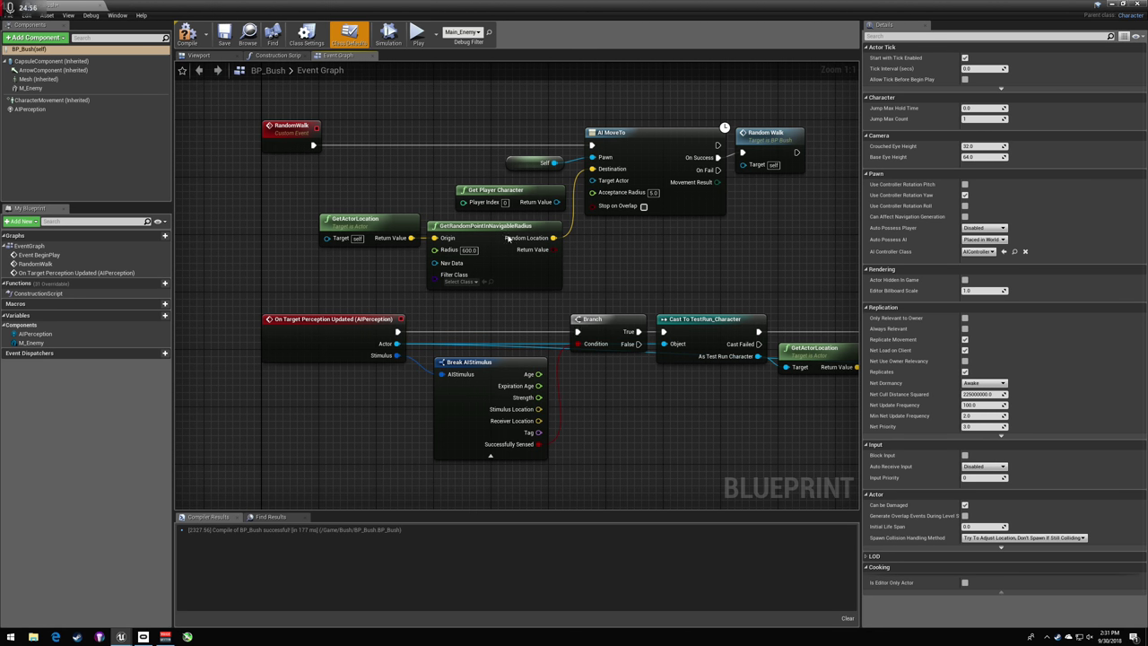
left_click(199, 36)
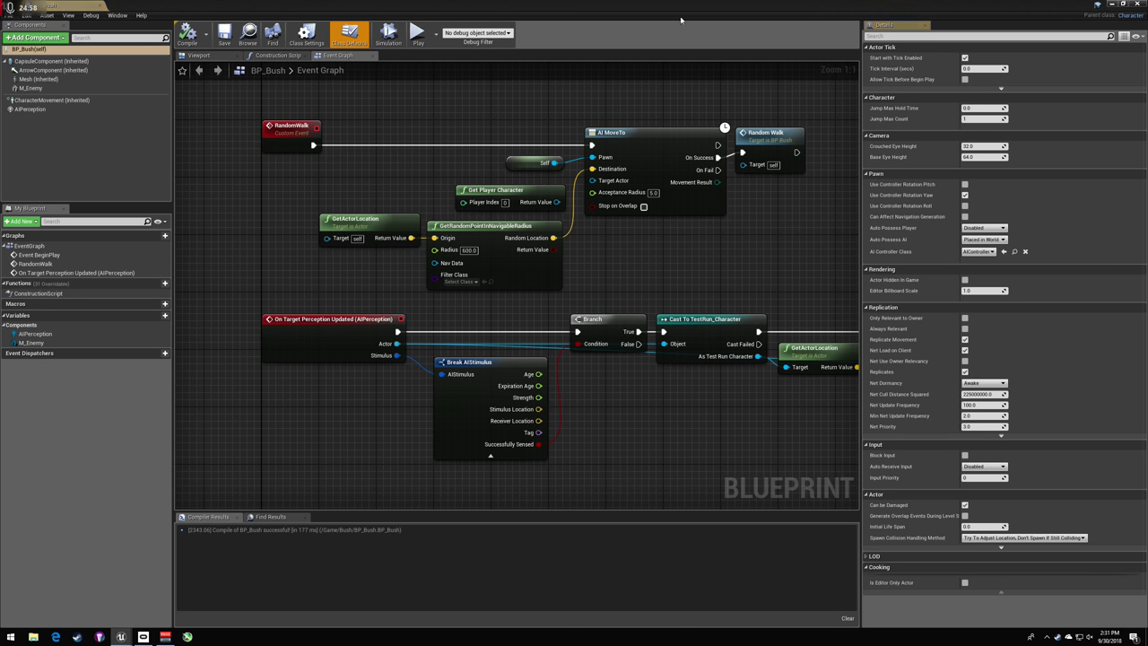
- Play-test the level with the perception event reconnected to check the bush's behaviour, and stop the session
left_click(1110, 5)
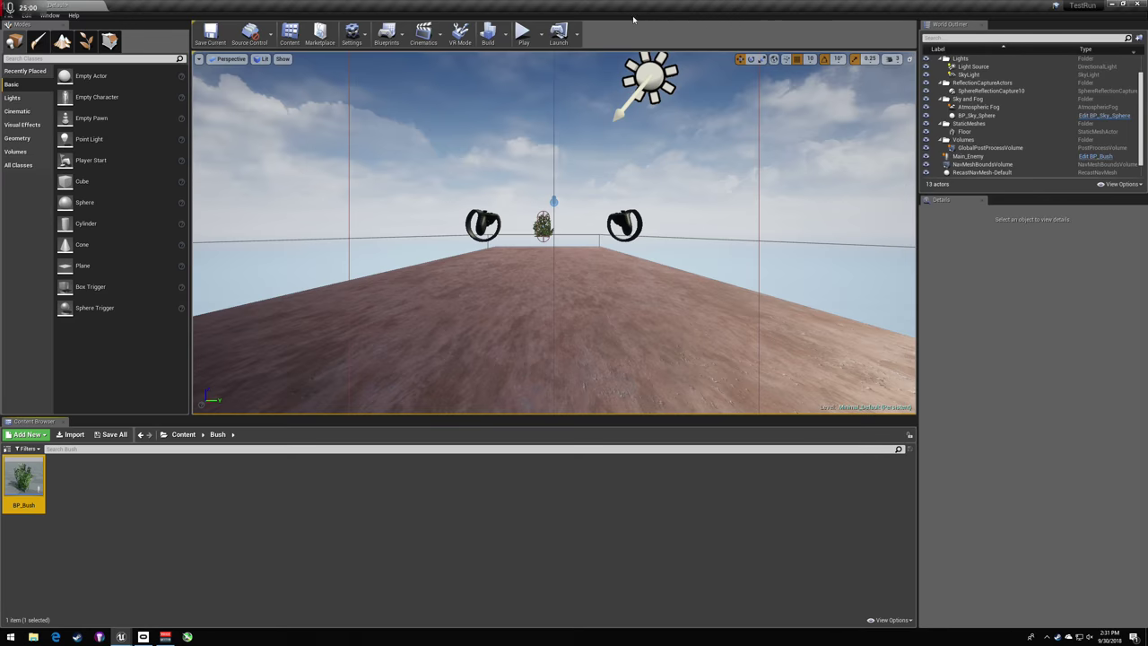
left_click(524, 33)
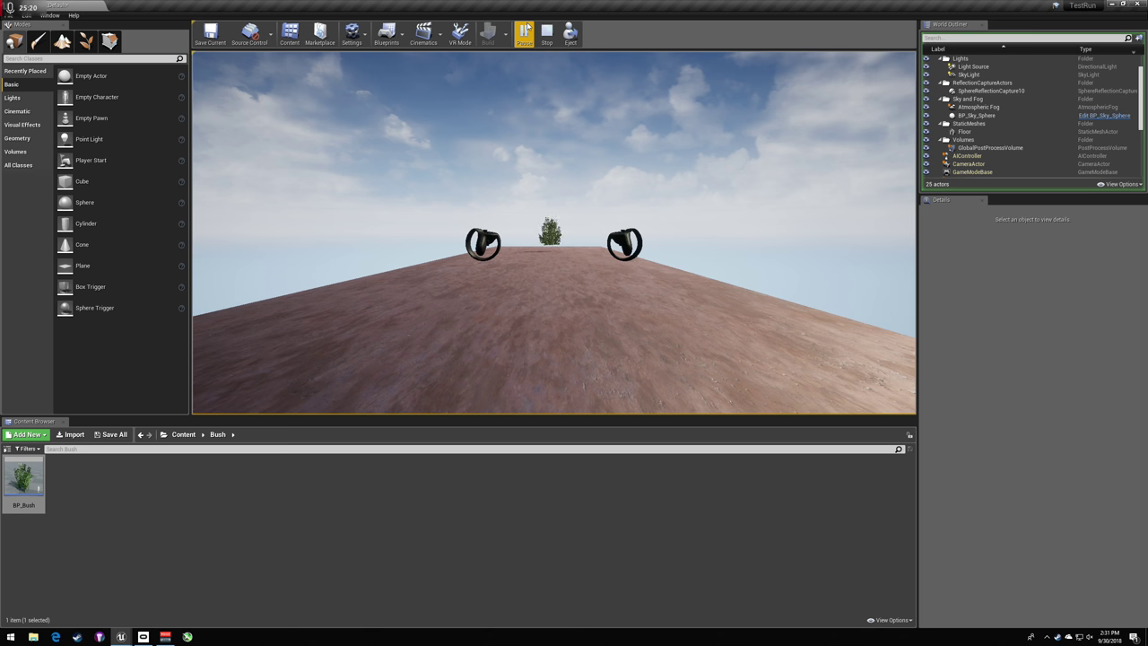
key("Escape")
- Insert a Print String between On Target Perception Updated and the Branch in BP_Bush, printing Successfully Sensed, and compile
double_click(24, 480)
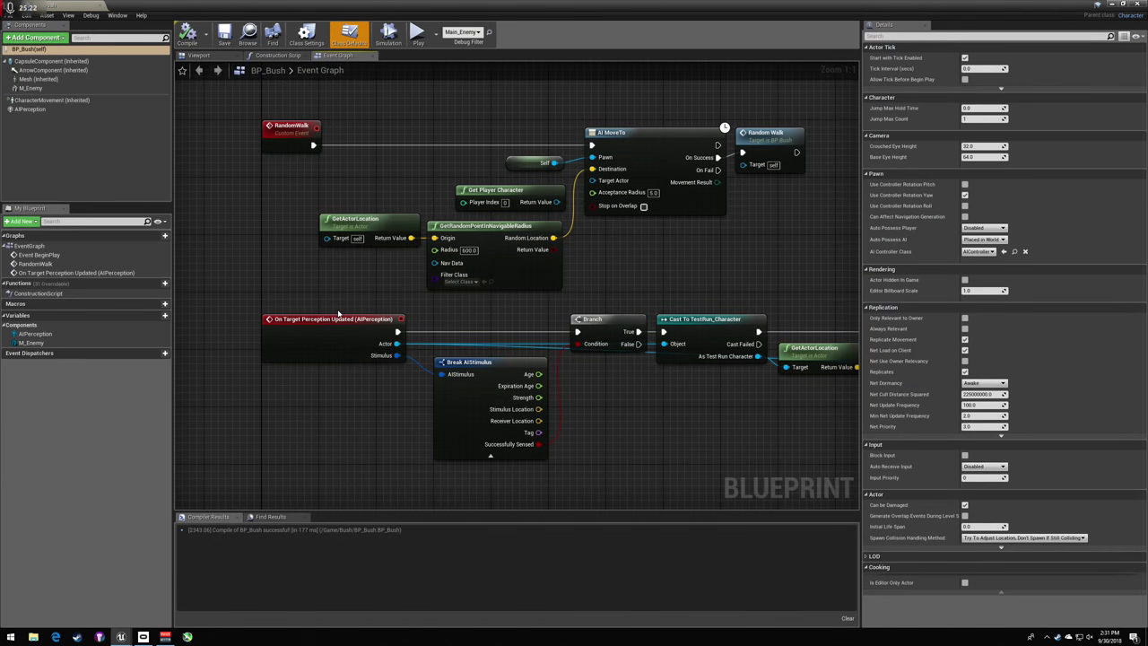
right_click_drag(619, 316, 542, 265)
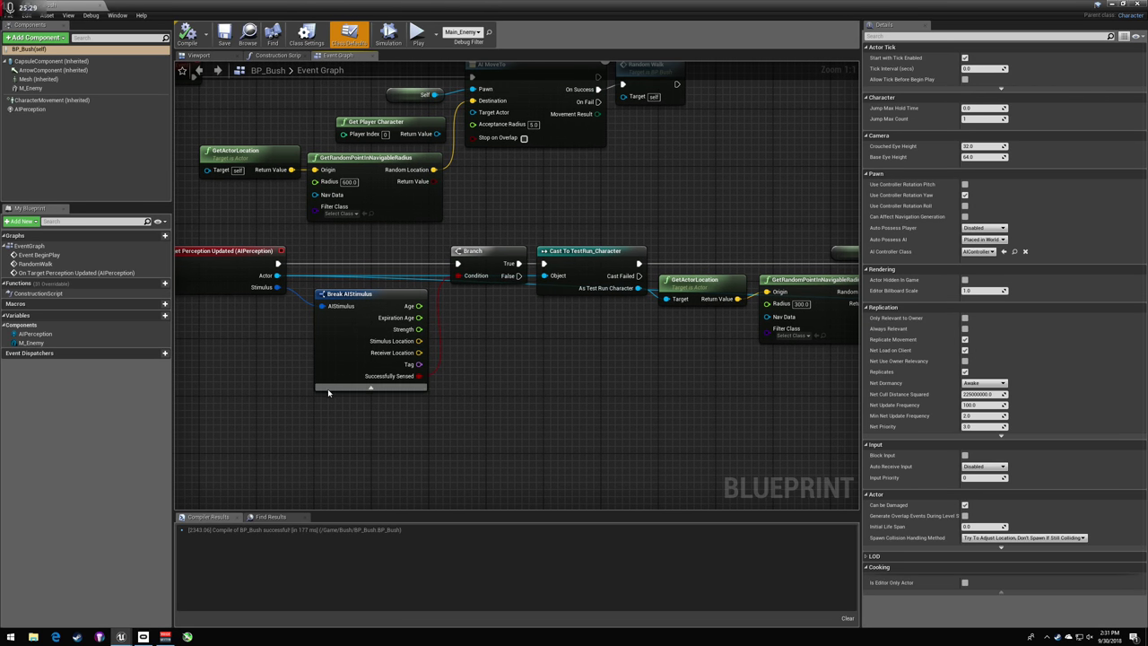
left_click(399, 370)
left_click_drag(278, 263, 651, 376)
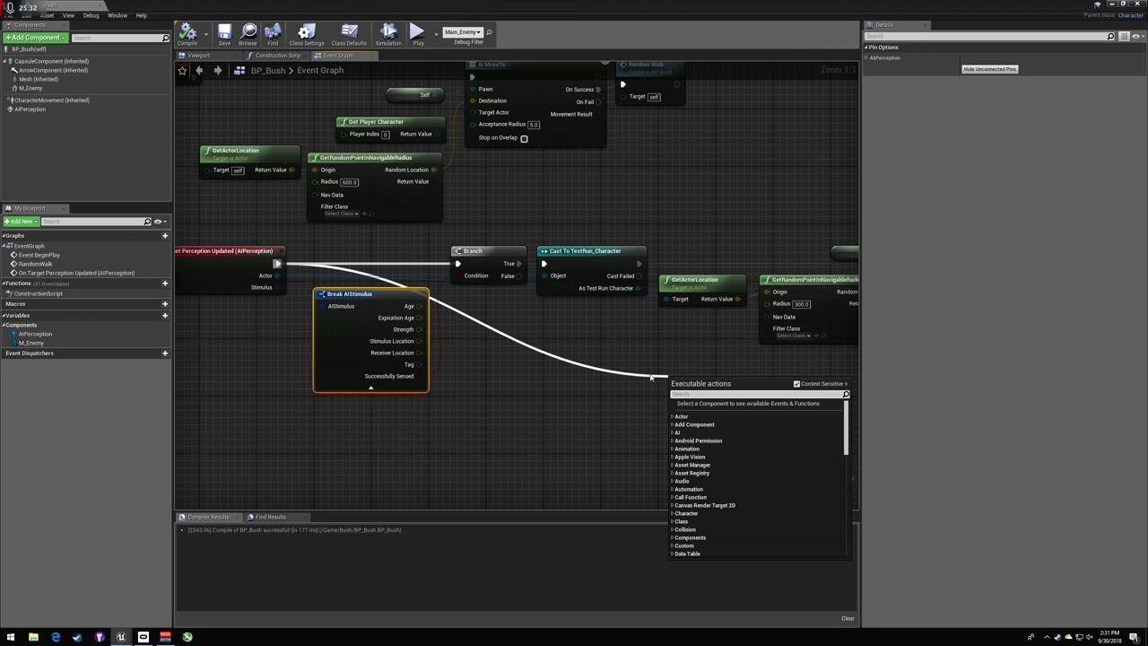
type("print string")
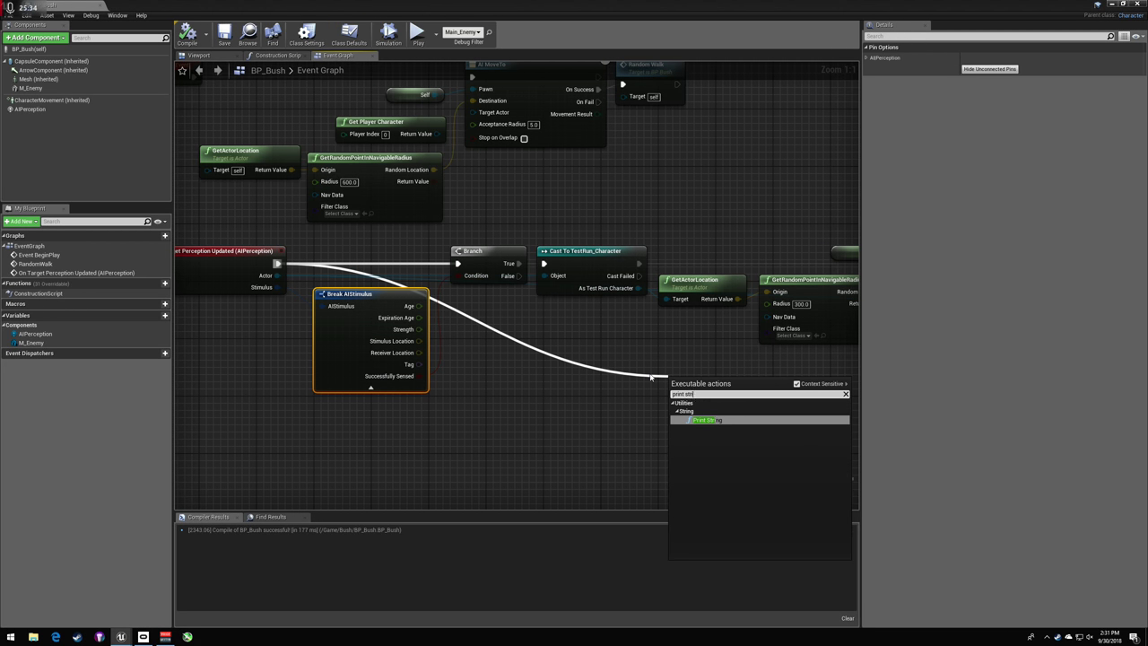
key("Return")
left_click_drag(718, 375, 560, 367)
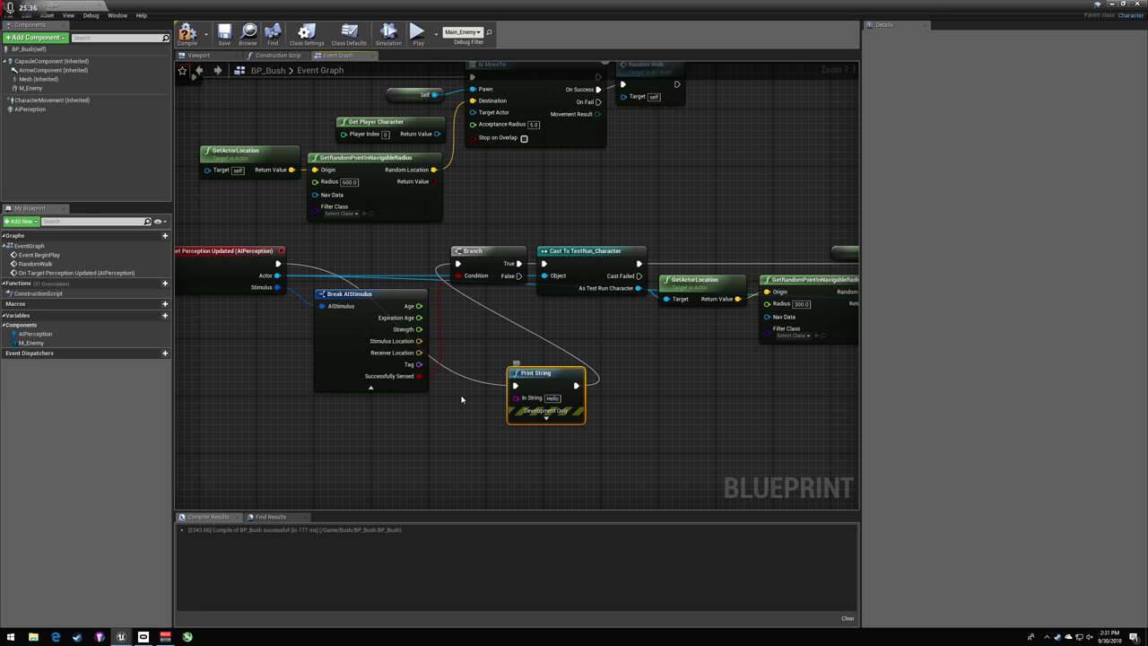
left_click_drag(392, 377, 516, 397)
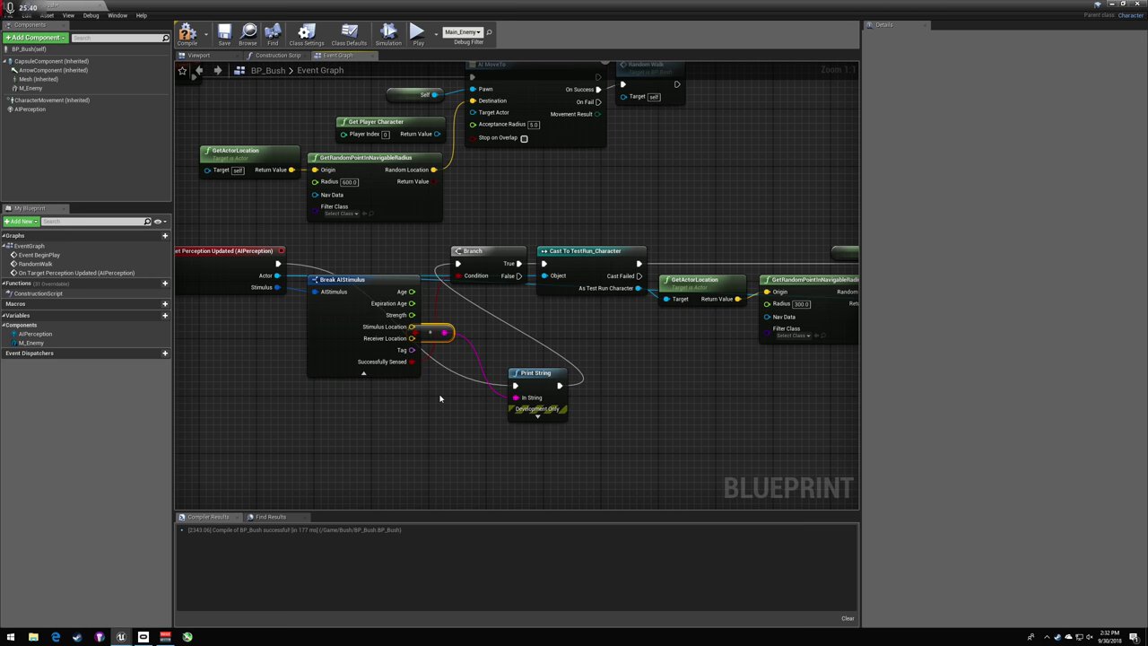
left_click(188, 43)
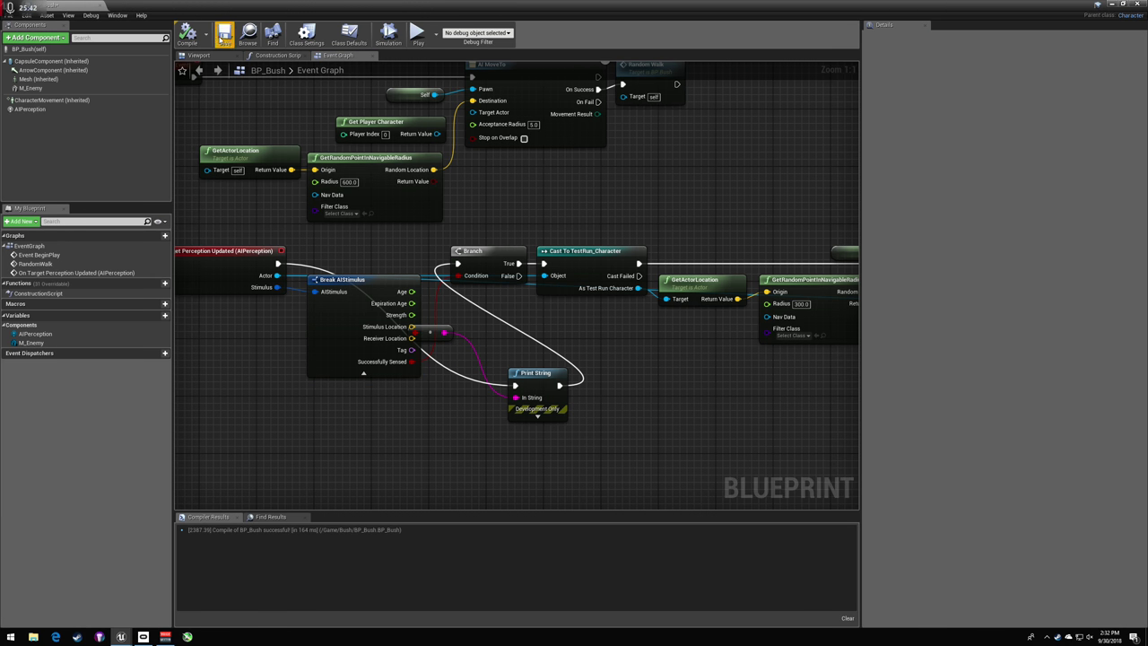
- Play-test the level to check whether the Successfully Sensed value is printed, and stop the session
left_click(1120, 5)
left_click(524, 34)
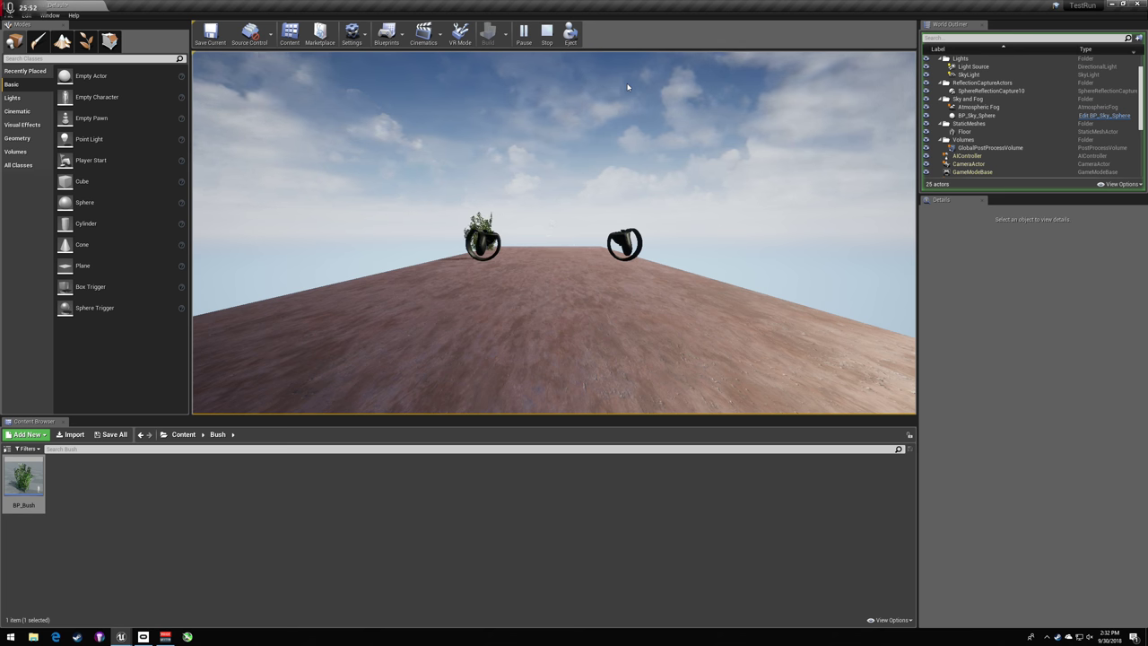
key("Escape")
- Delete the conversion node between Successfully Sensed and the Print String in BP_Bush, and compile the blueprint
double_click(24, 480)
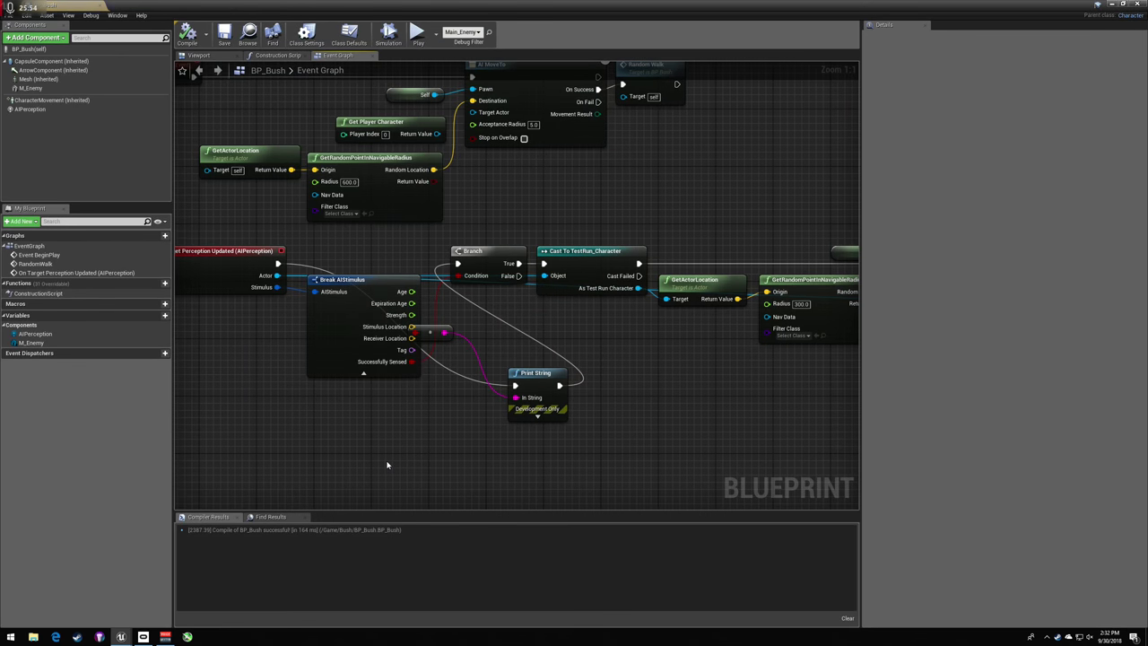
right_click_drag(260, 250, 318, 254)
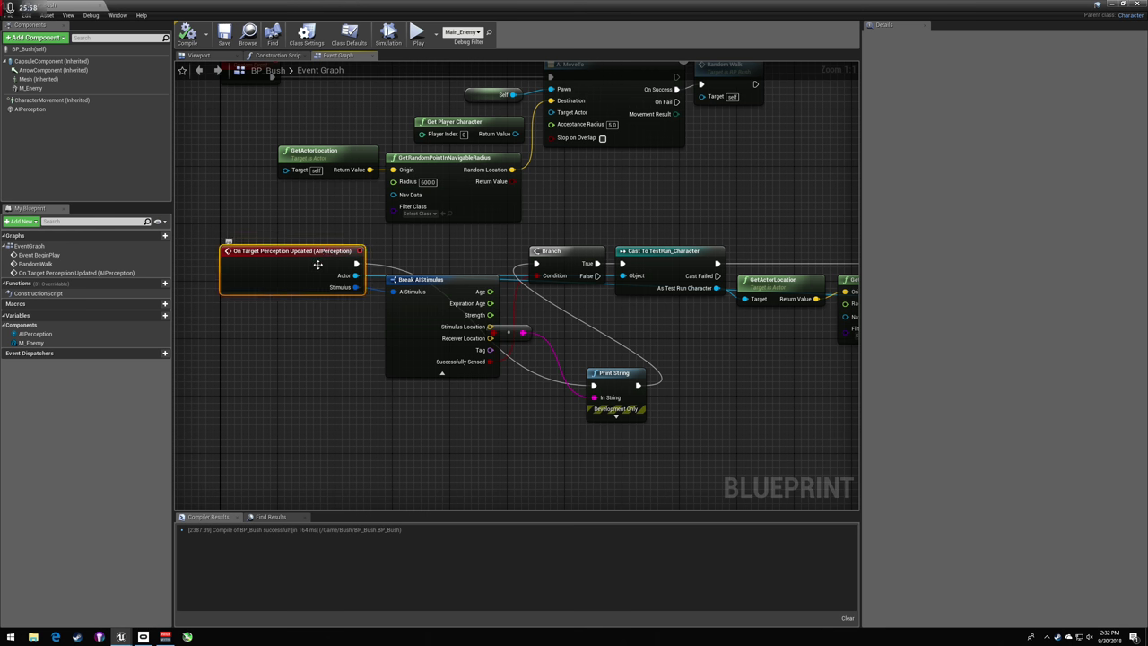
left_click(515, 333)
key("Delete")
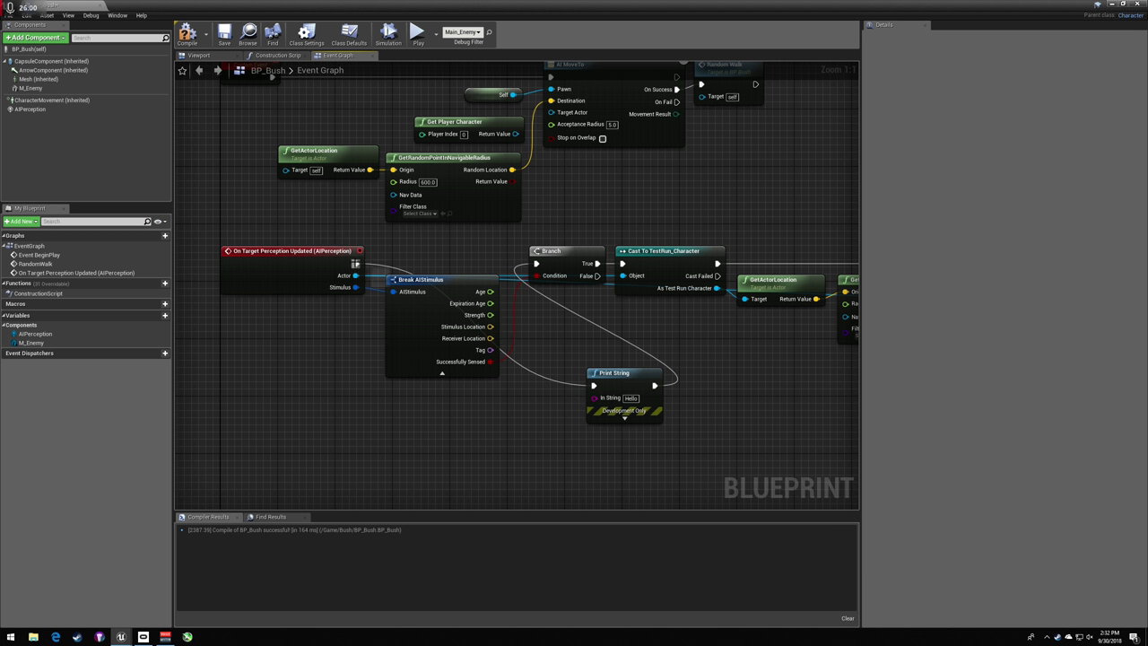
left_click_drag(356, 263, 581, 344)
left_click(186, 34)
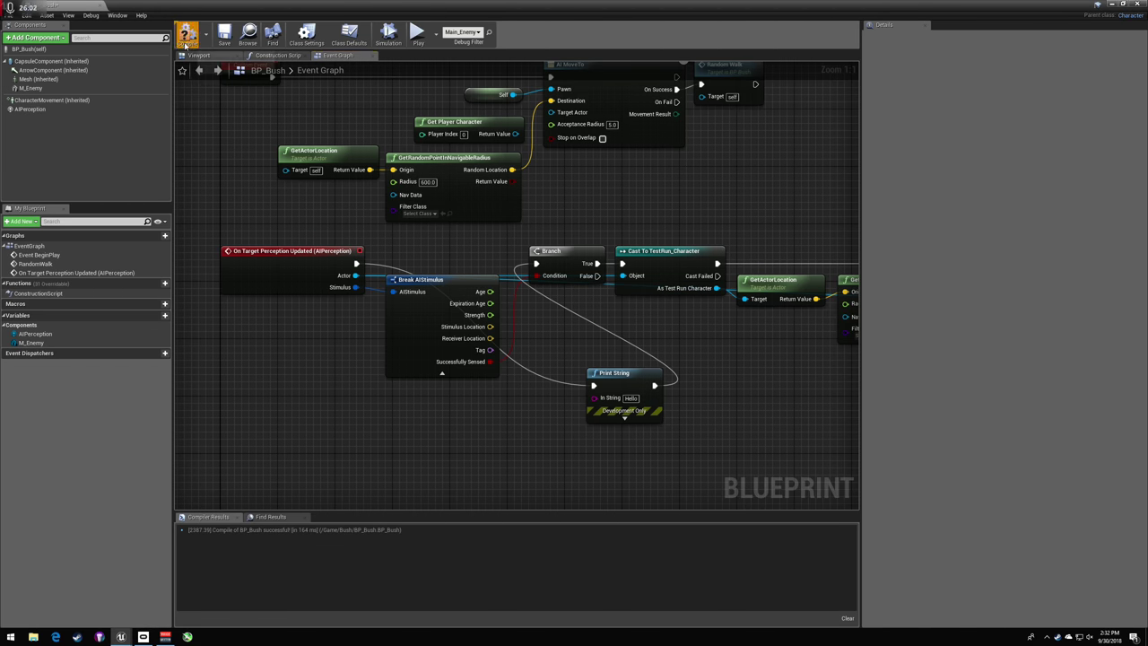
- Play-test the level to check whether the perception event prints Hello, and stop the session
left_click(1112, 5)
left_click(523, 33)
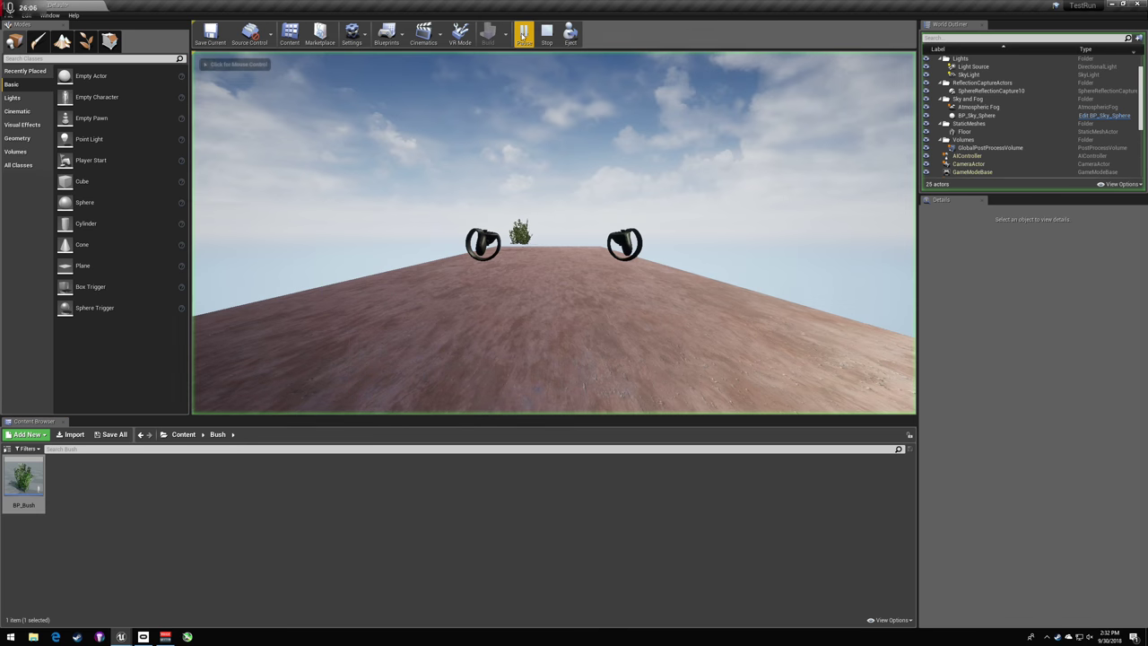
key("Escape")
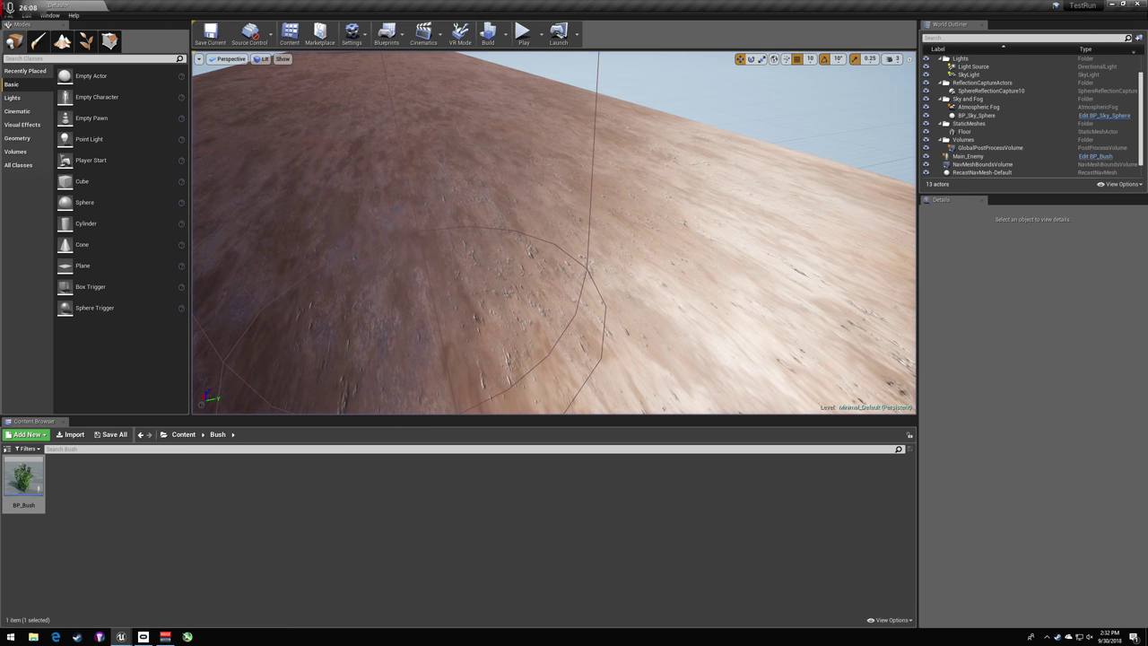
- Insert a Print String between the RandomWalk event and AI MoveTo in BP_Bush, and compile and save the blueprint
double_click(25, 485)
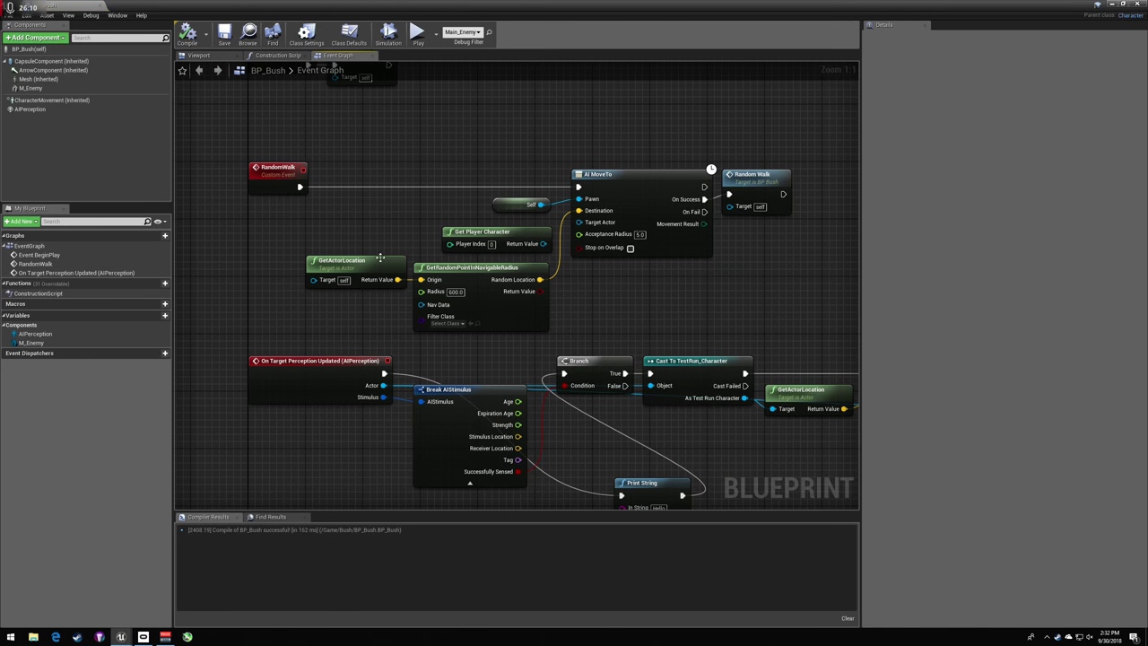
left_click_drag(302, 187, 326, 192, "ctrl")
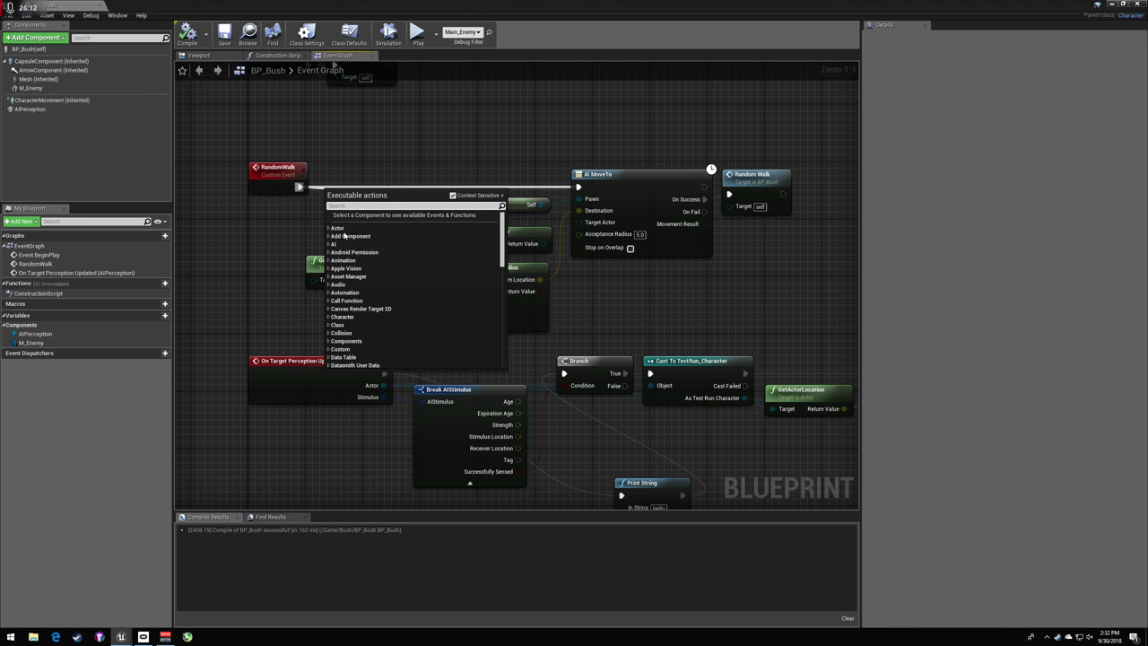
type("print string")
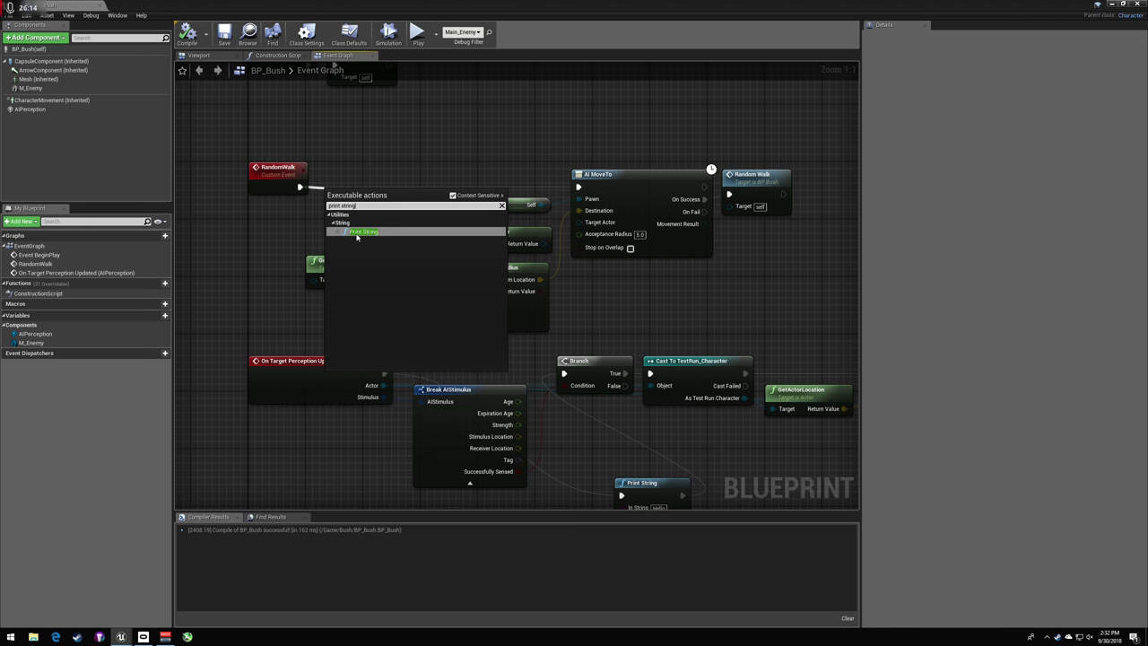
left_click(356, 237)
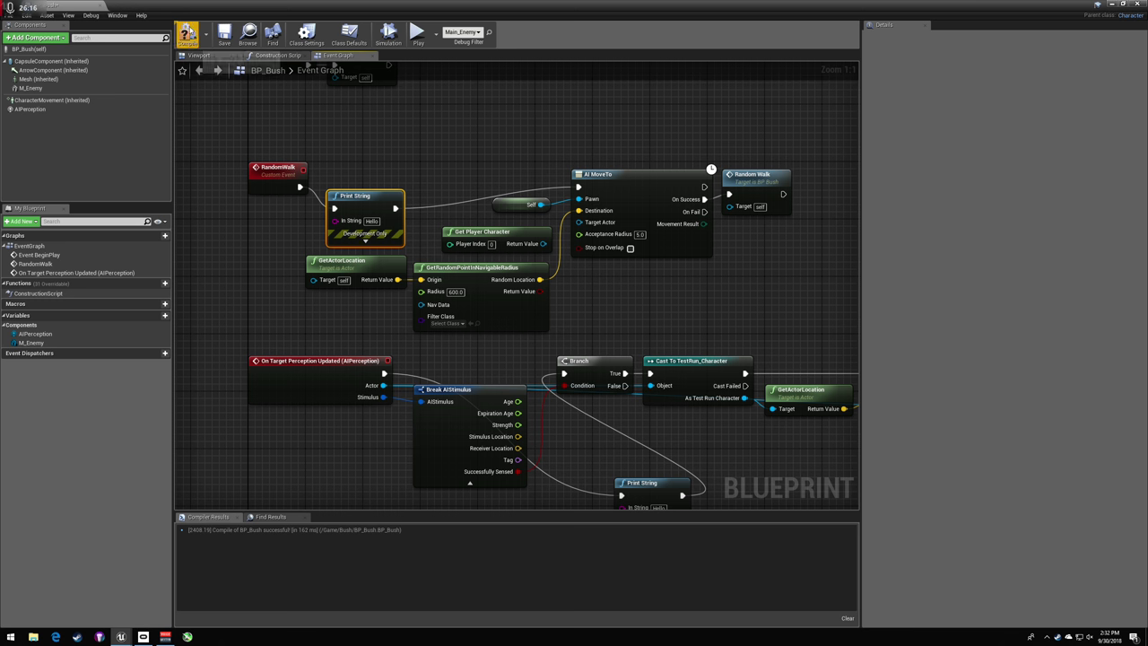
left_click(190, 38)
left_click(227, 37)
- Play-test the level to check whether the RandomWalk event prints Hello, and stop the session
left_click(1112, 4)
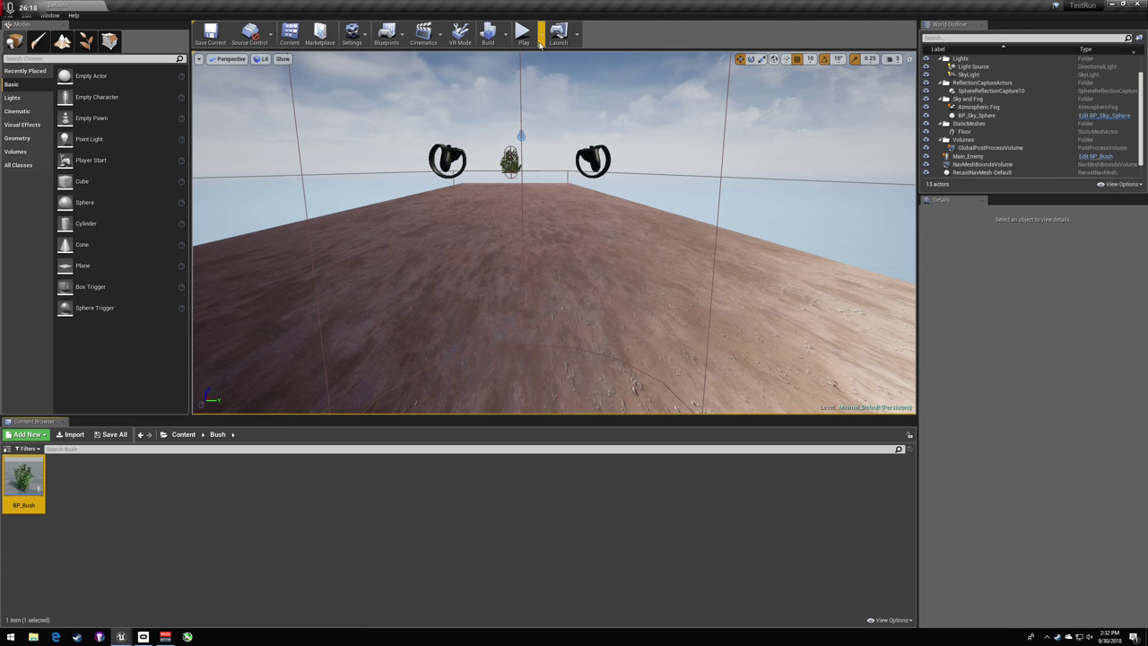
left_click(525, 36)
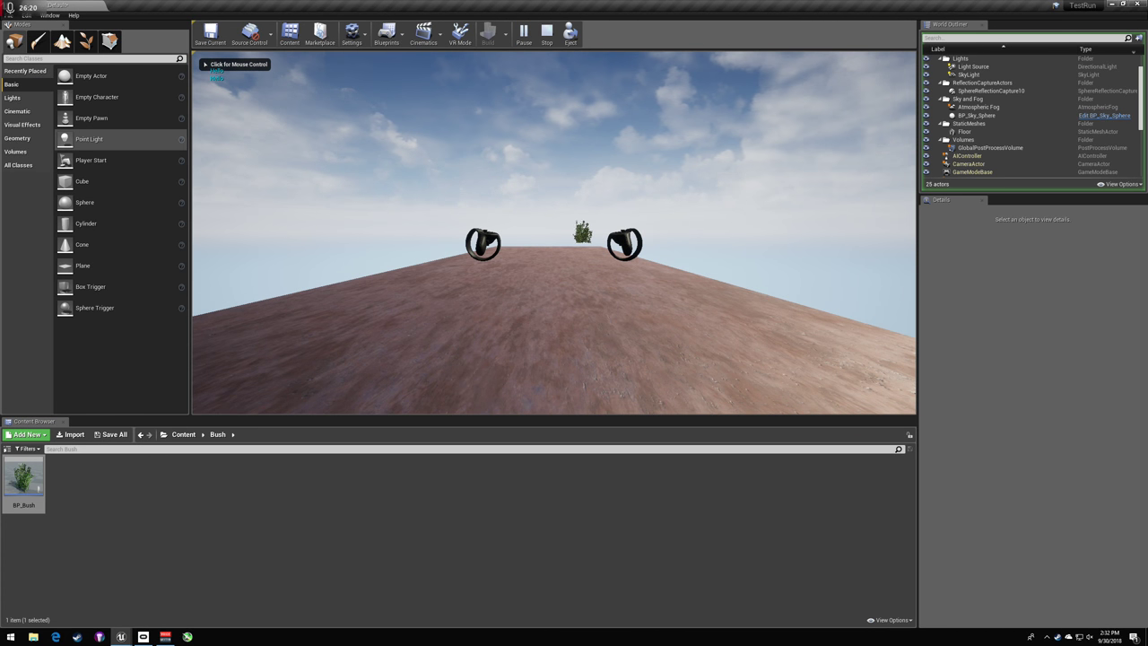
key("Escape")
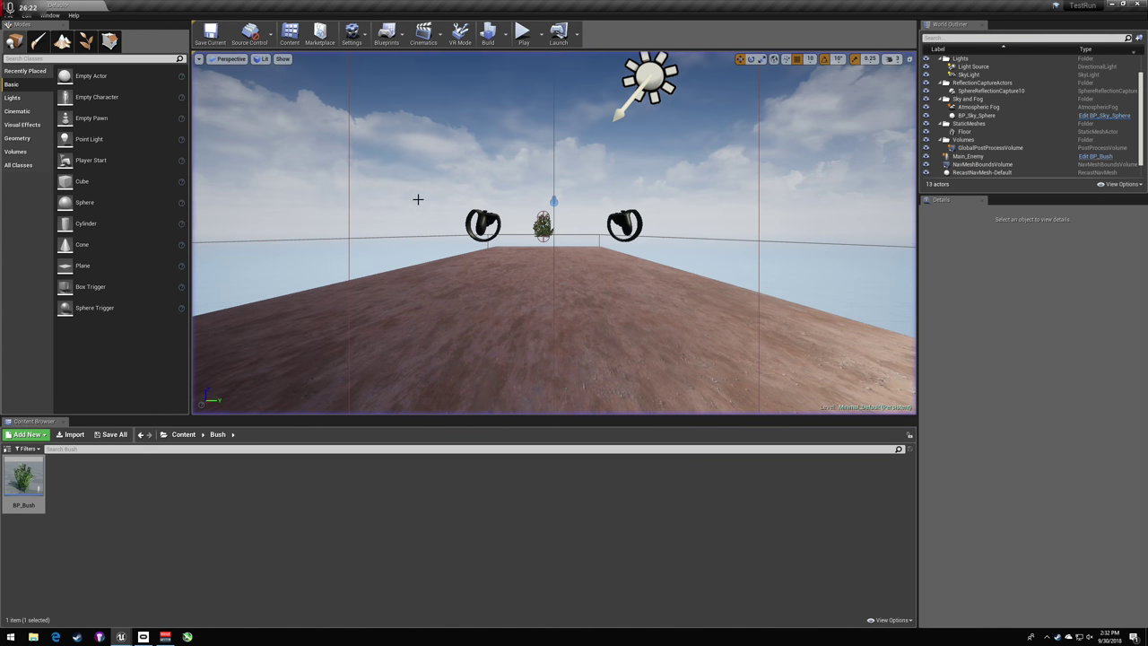
- Delete the Print String after RandomWalk in BP_Bush, reconnect the event directly to AI MoveTo, and compile
key("alt+Tab")
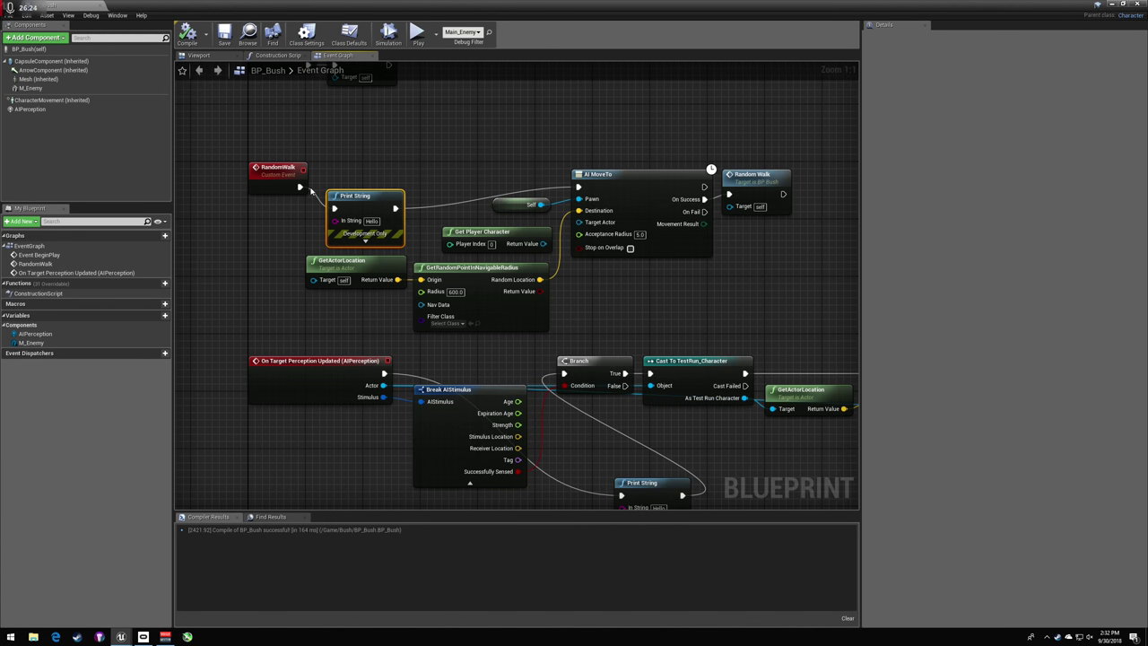
key("Delete")
left_click_drag(300, 187, 579, 187)
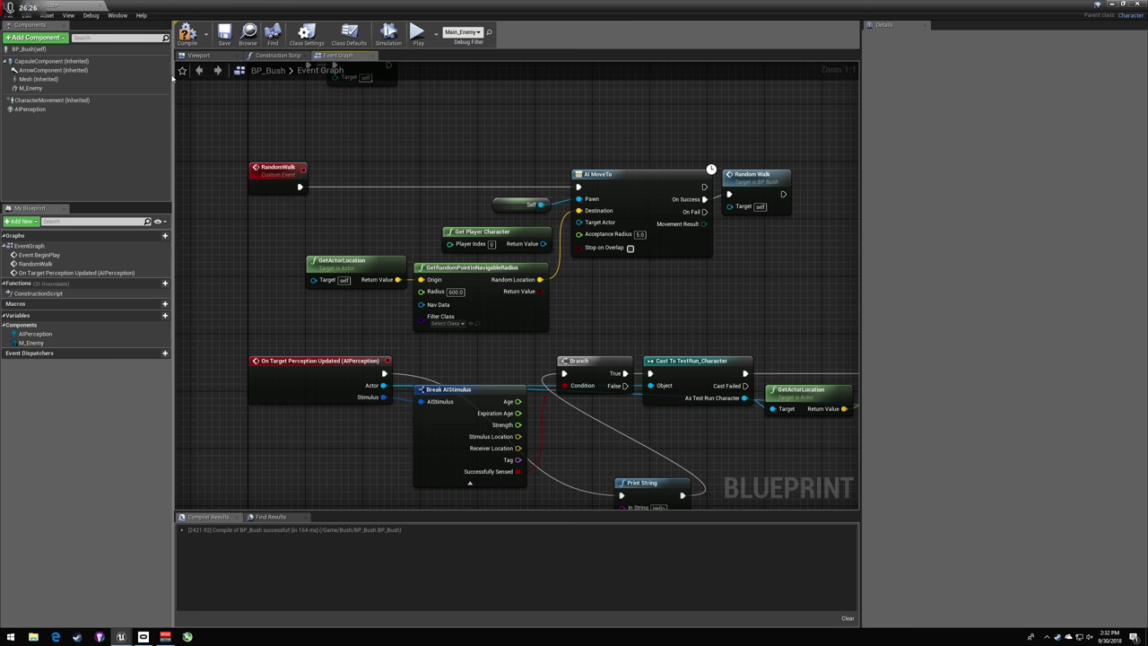
left_click(187, 34)
- Delete the Print String after On Target Perception Updated and reconnect the event directly to the Branch
right_click_drag(662, 476, 557, 428)
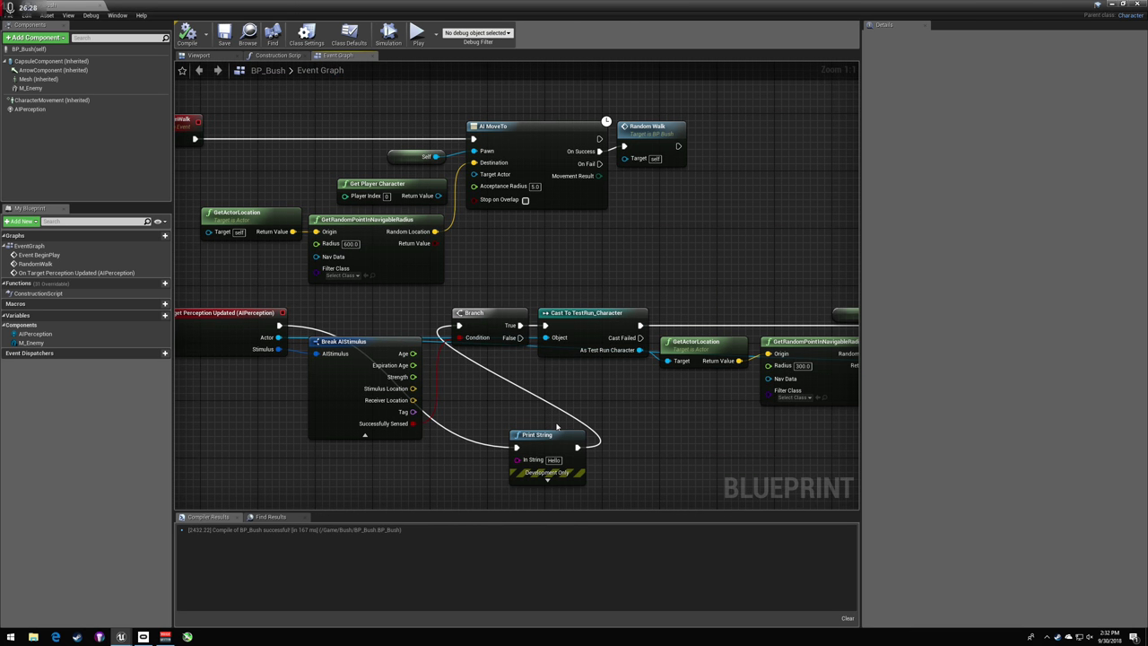
key("Delete")
left_click_drag(279, 325, 461, 325)
- Try AISense_Sight as the AIPerception component's Dominant Sense, and reset the property to its default
right_click_drag(507, 287, 463, 253)
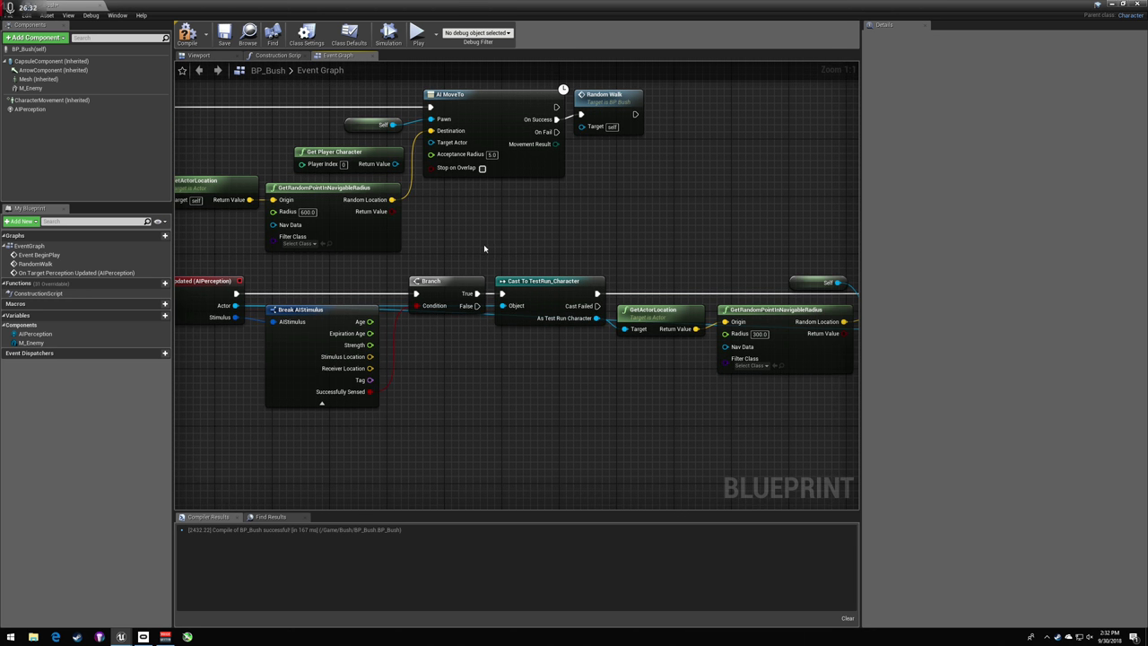
right_click(484, 249)
left_click(417, 393)
right_click_drag(417, 394, 556, 366)
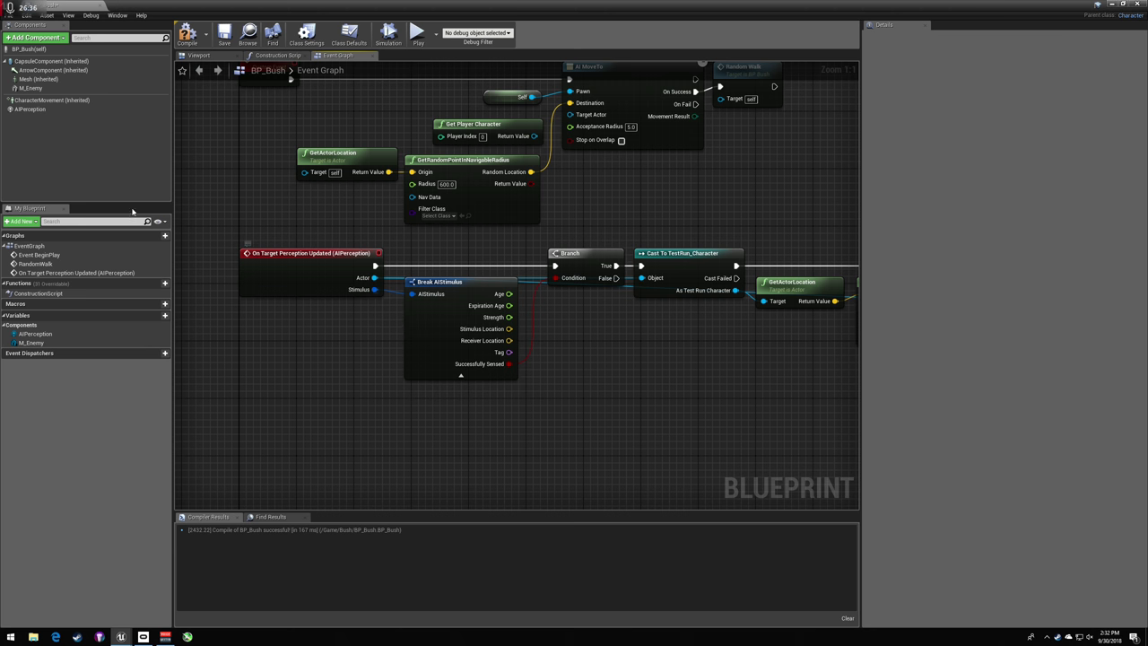
left_click(46, 111)
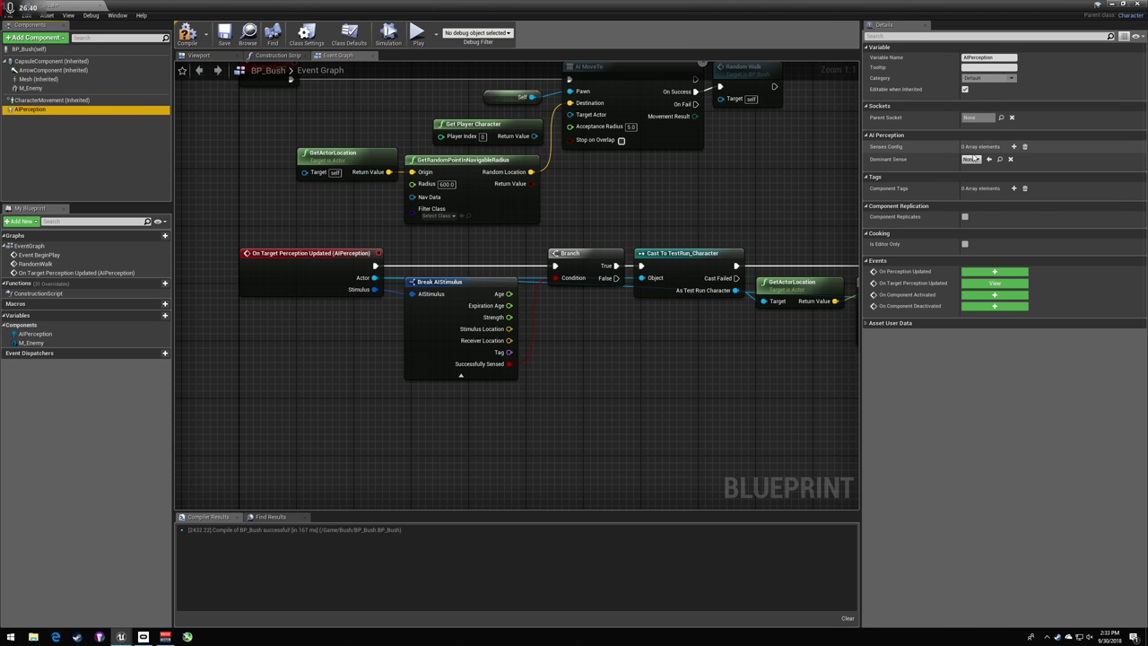
left_click(975, 160)
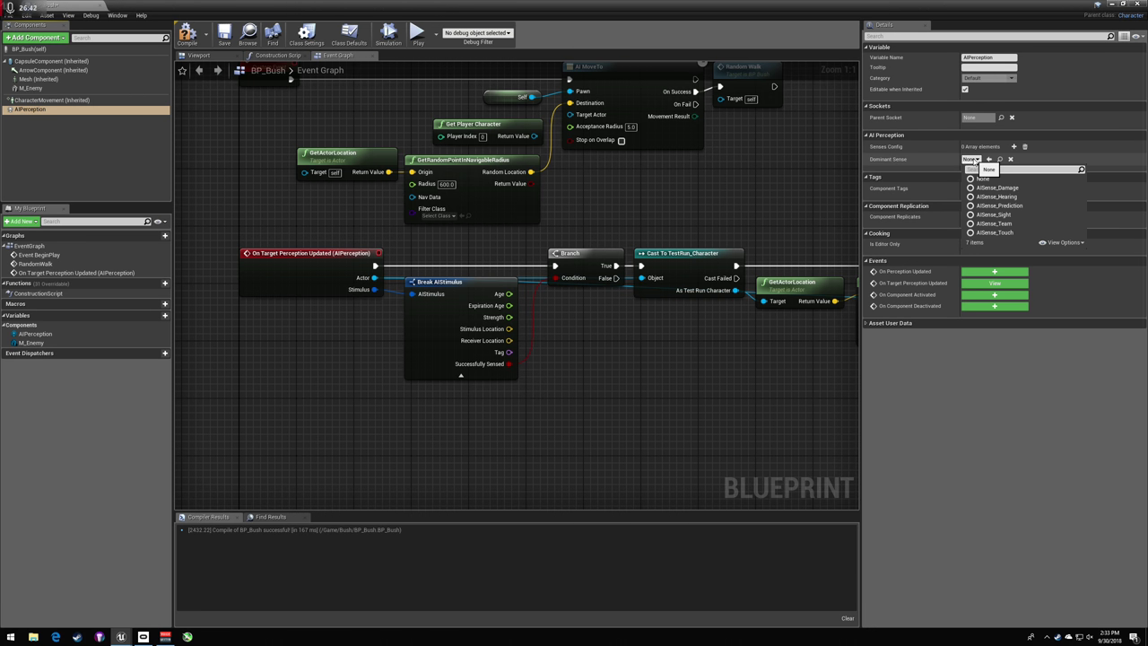
left_click(994, 215)
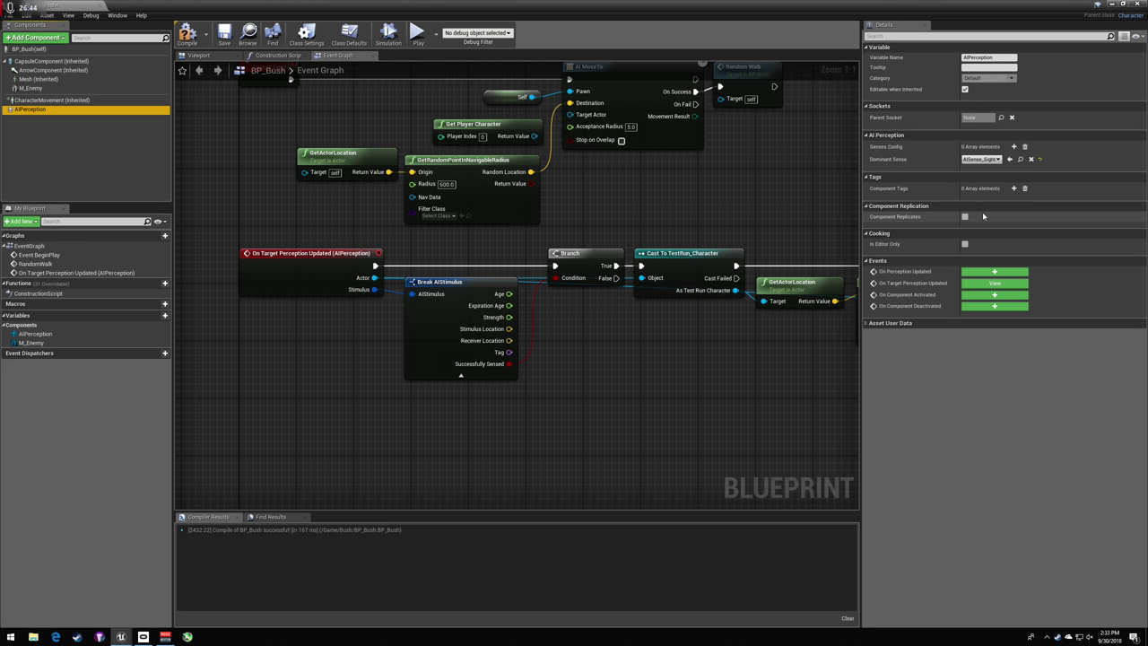
left_click(1040, 159)
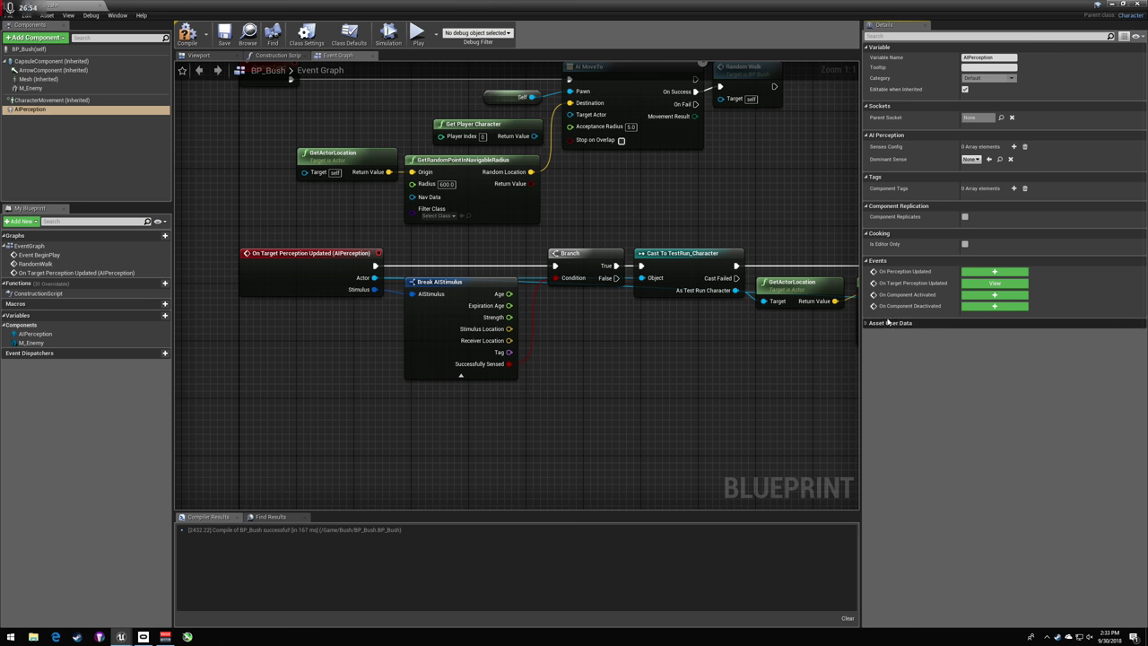
- Compile BP_Bush and select its AIPerception component to show the perception settings
left_click(36, 334)
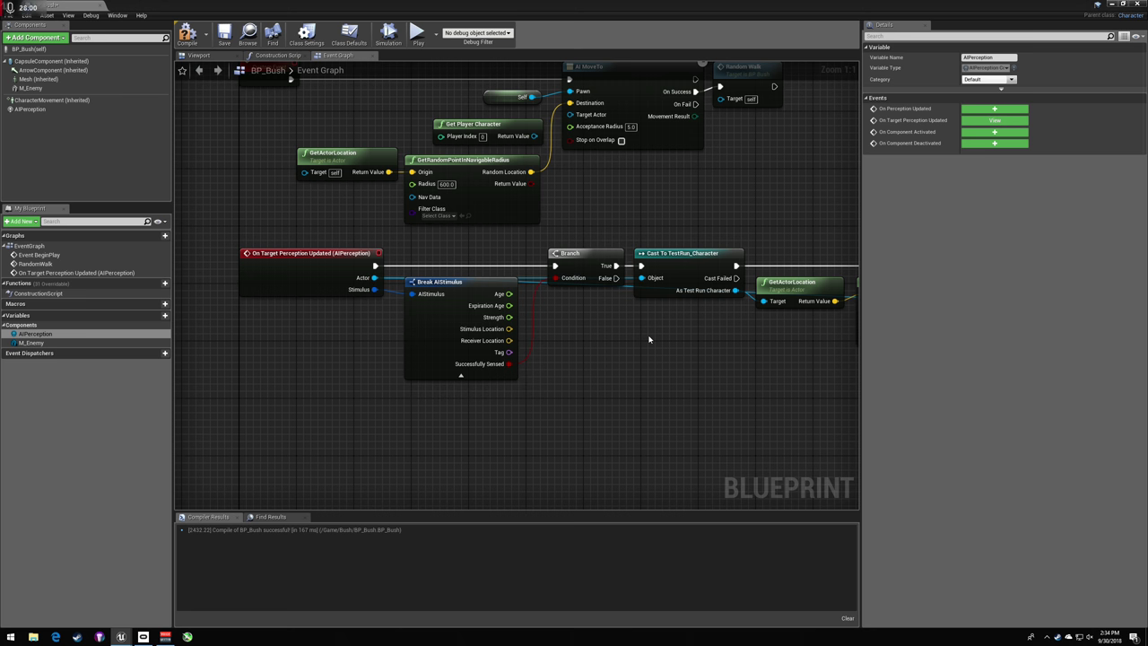
left_click(194, 56)
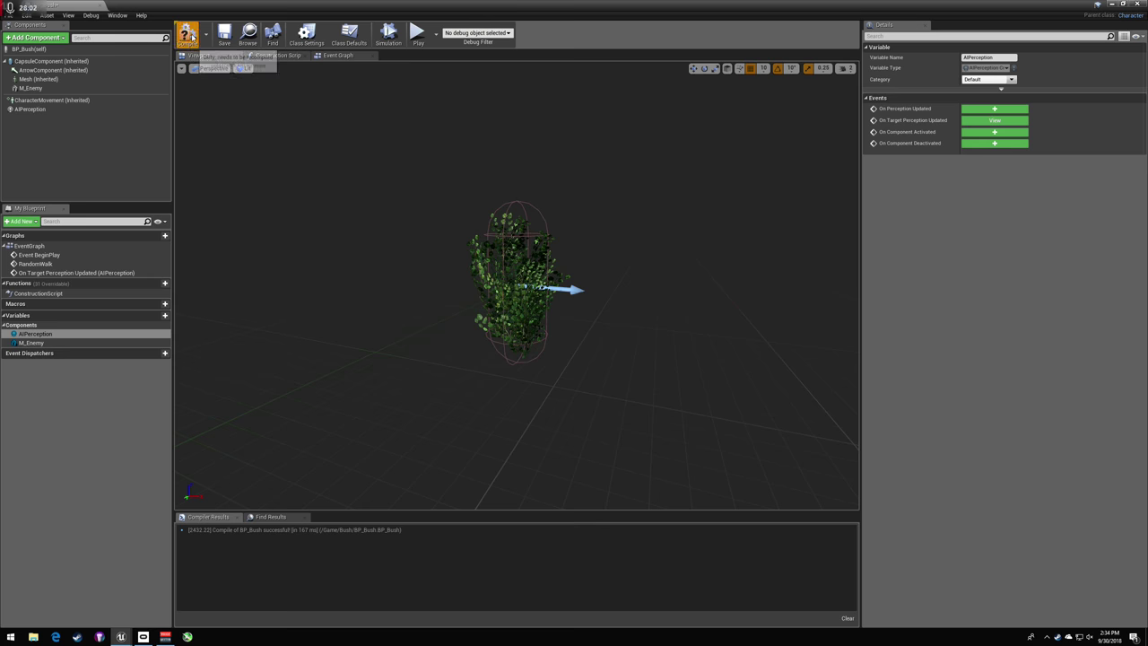
left_click(67, 110)
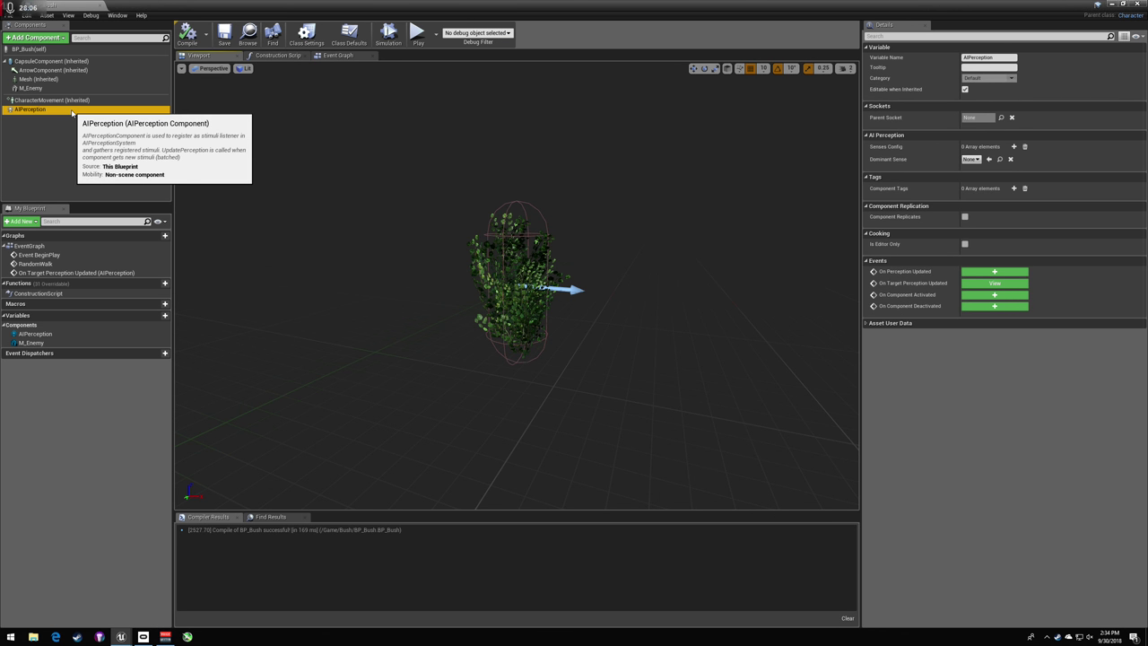
key("F2")
key("Return")
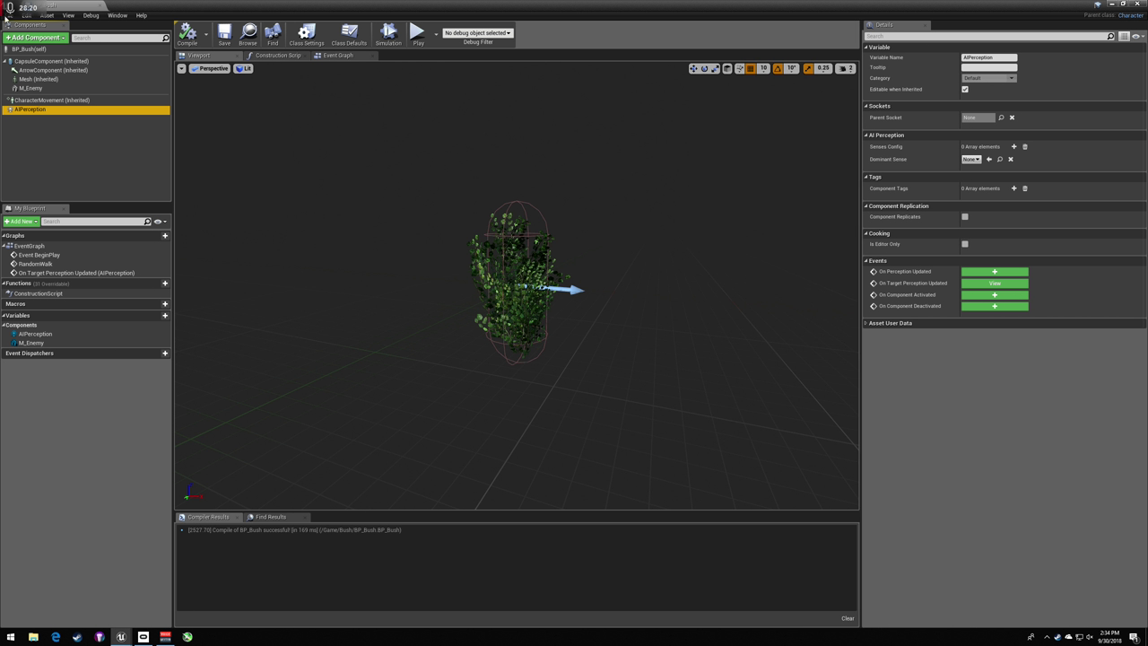
left_click(19, 38)
type("wpawn")
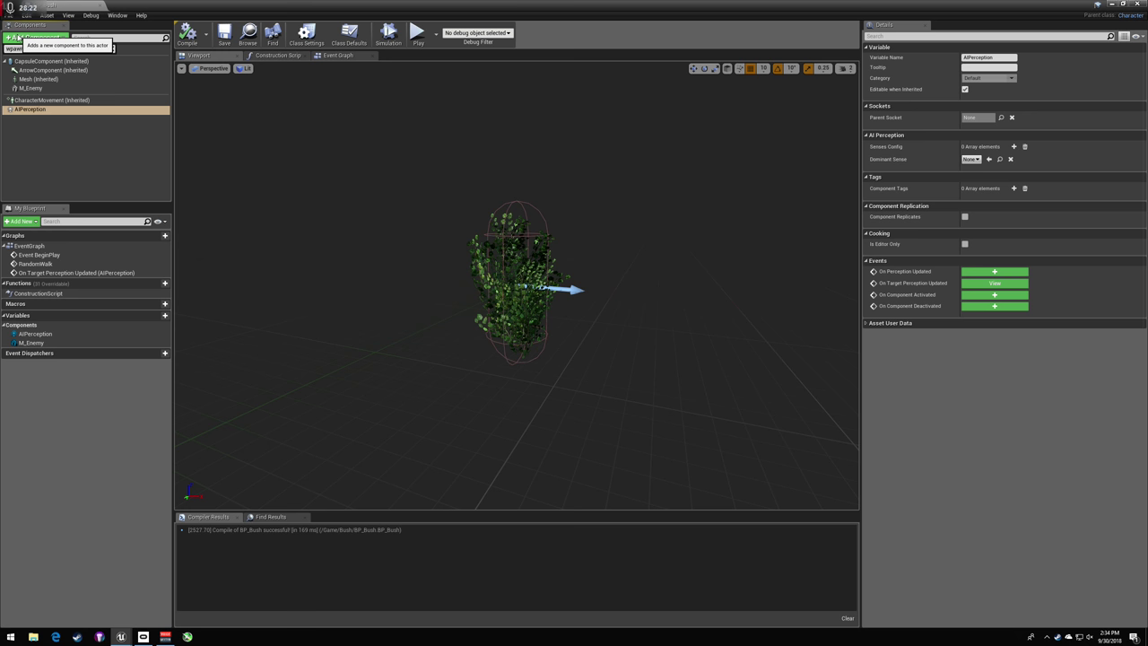
key("BackSpace")
key("BackSpace")
key("BackSpace")
type("pawn")
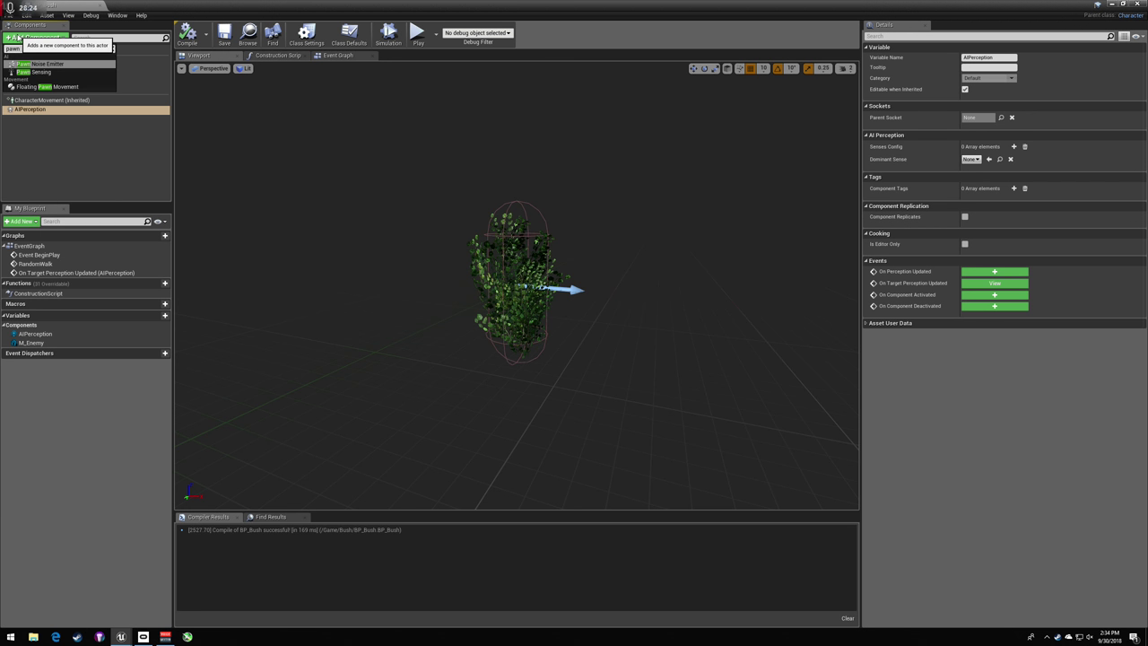
left_click(40, 64)
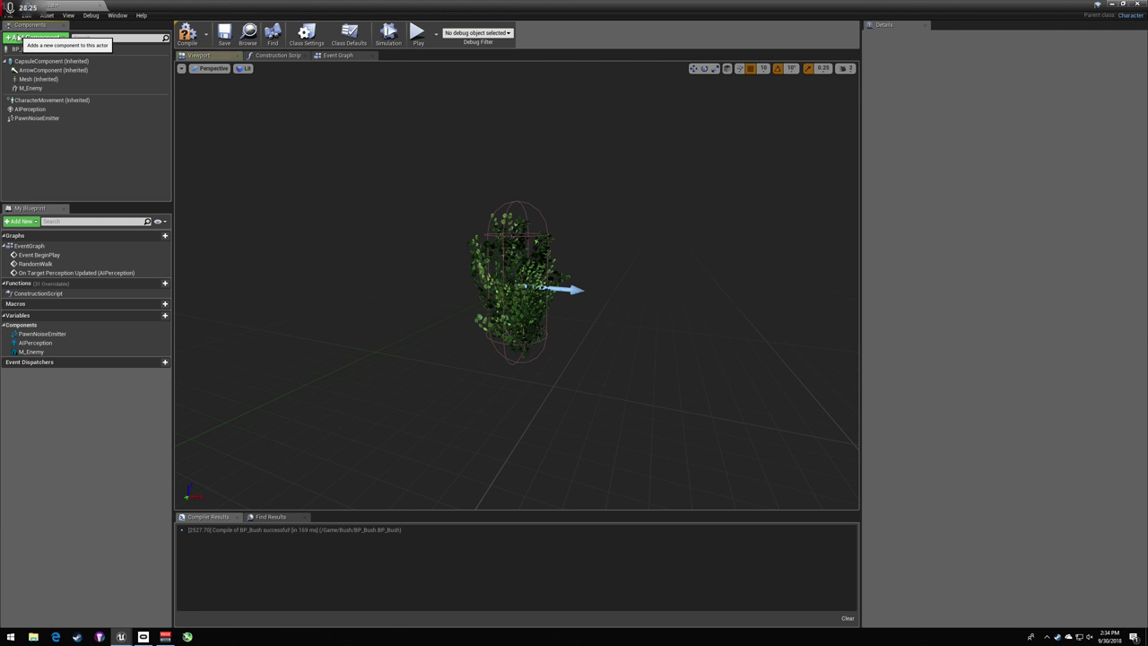
left_click(35, 117)
key("Delete")
- Delete the AIPerception component from BP_Bush, and add a Pawn Sensing component in its place
right_click(36, 108)
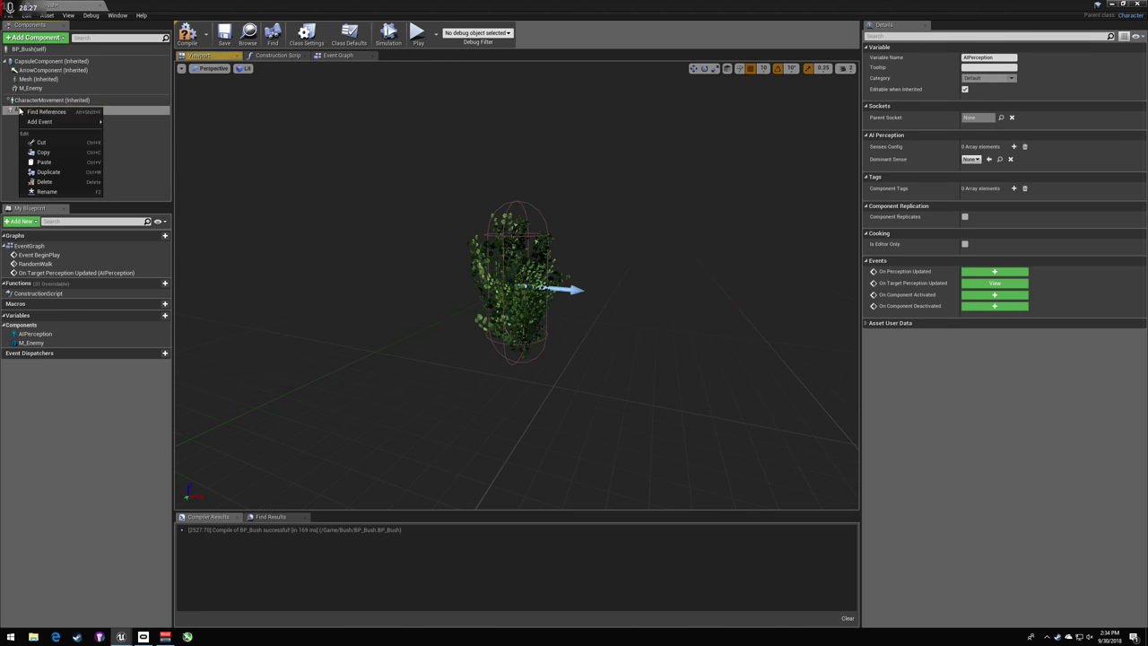
left_click(43, 181)
left_click(32, 37)
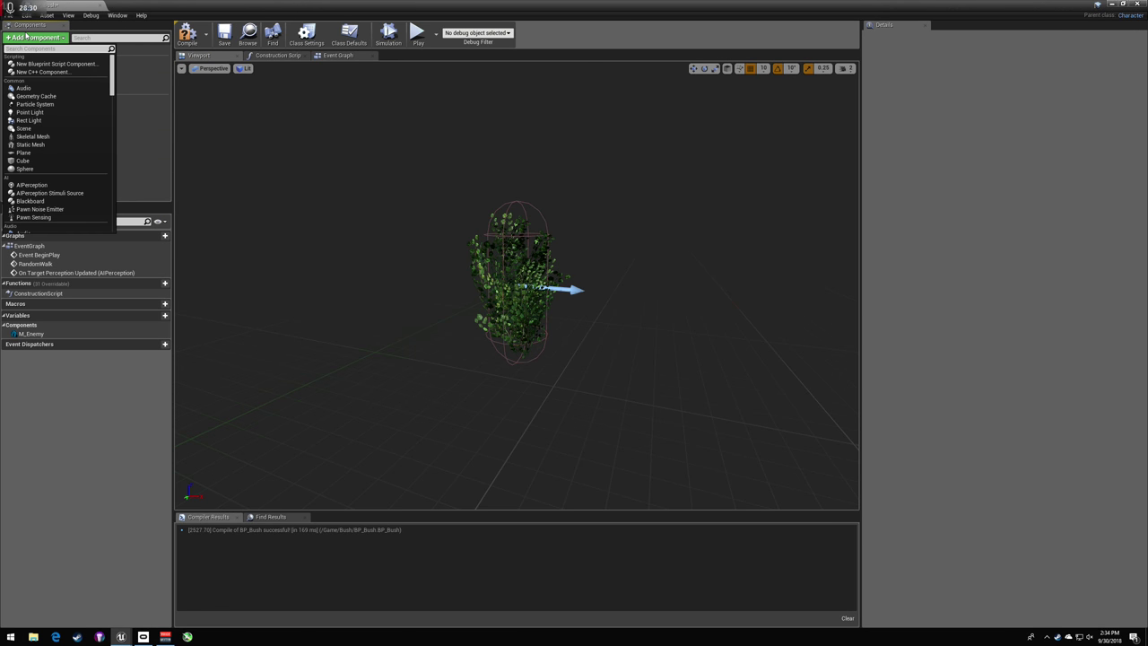
type("pawn sen")
key("Return")
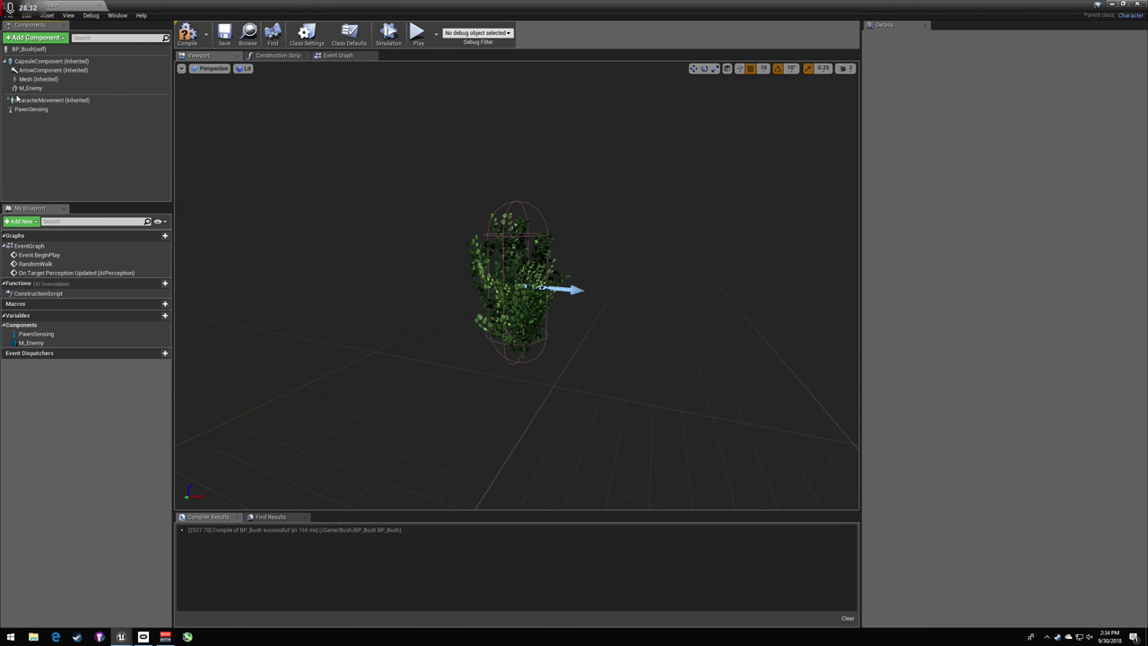
left_click(14, 110)
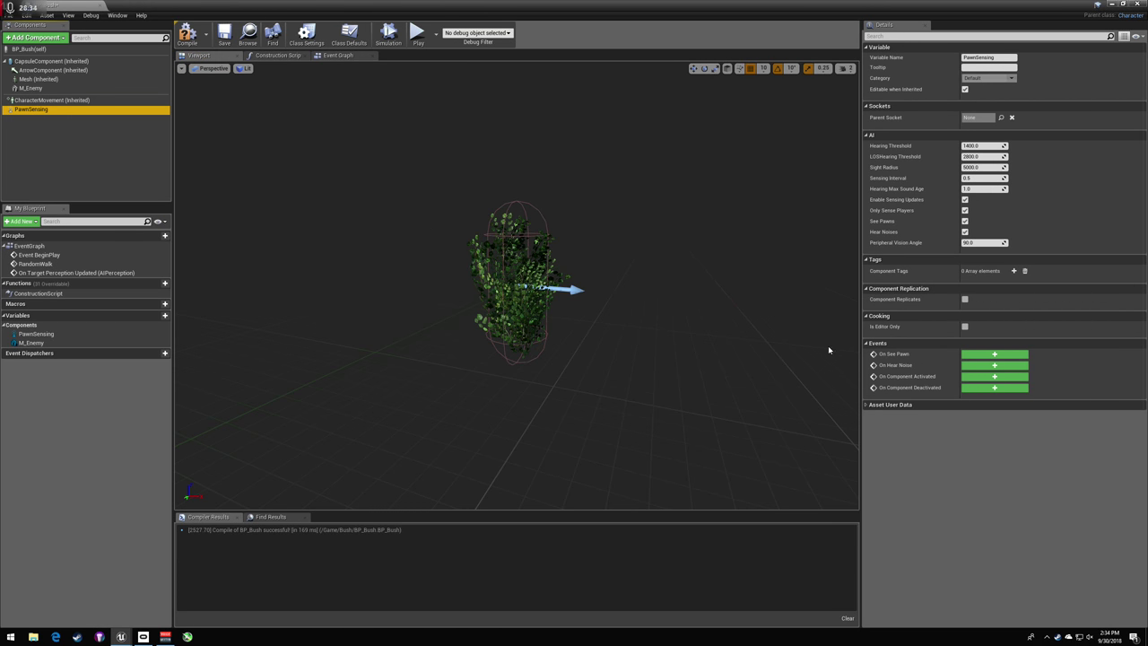
- Compile BP_Bush, and delete the On Target Perception Updated event from its Event Graph
left_click(337, 56)
left_click(187, 34)
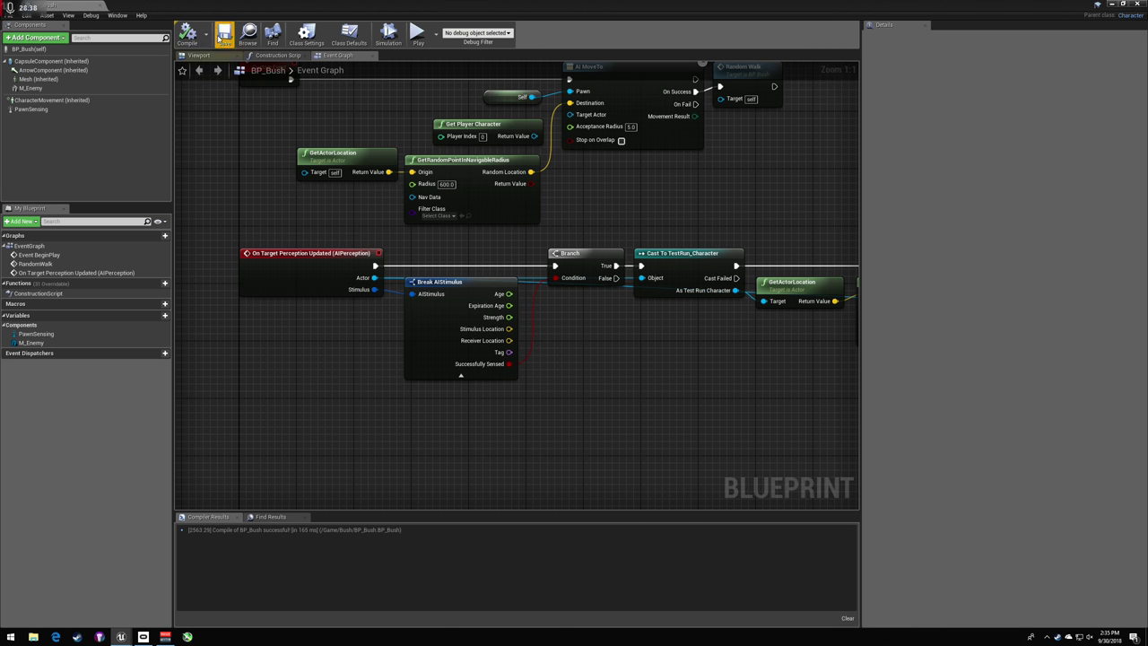
left_click(309, 253)
key("Delete")
- Add the PawnSensing component's On See Pawn event, connect its execution output to the Branch, and compile
left_click(63, 100)
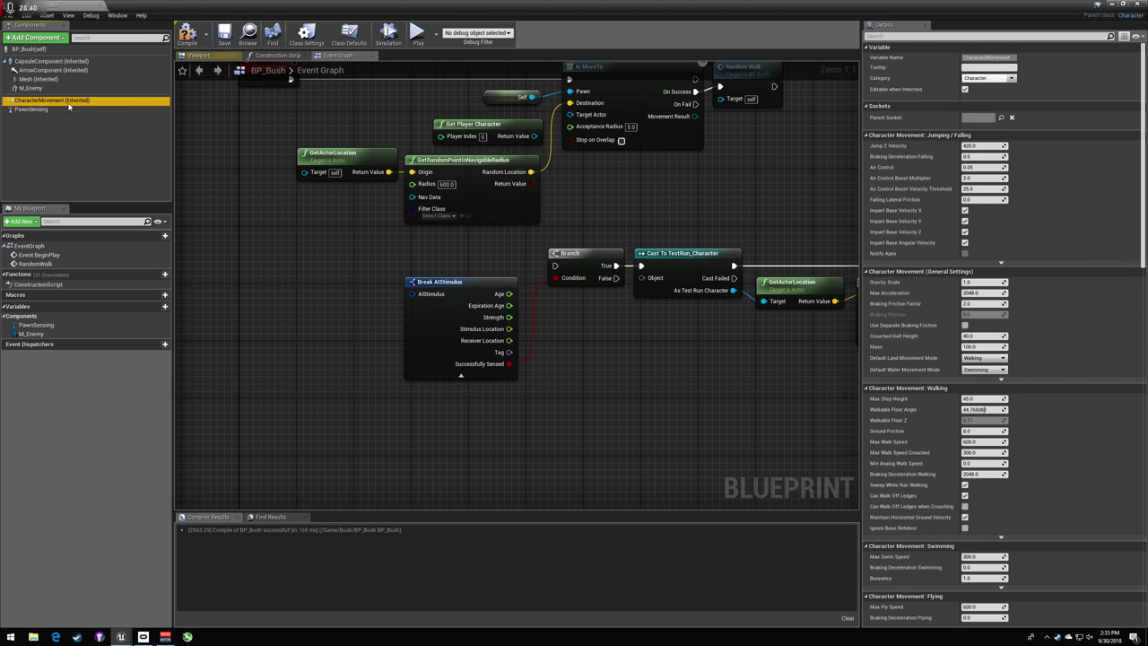
left_click(63, 108)
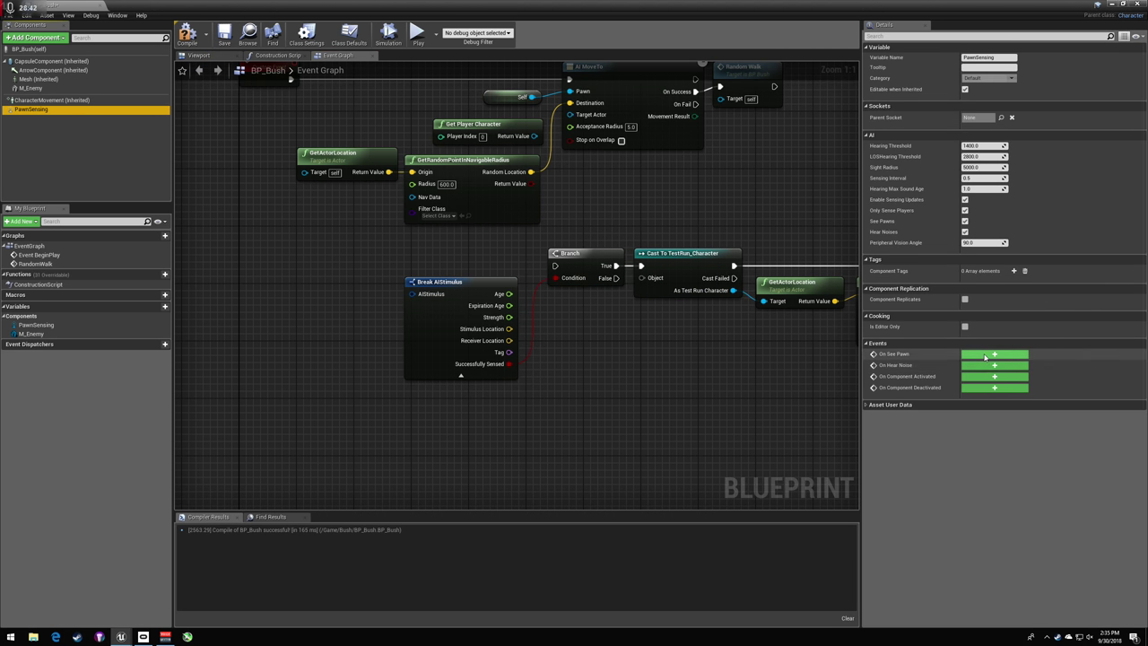
left_click(985, 356)
left_click_drag(462, 363, 741, 233)
left_click_drag(436, 235, 452, 213)
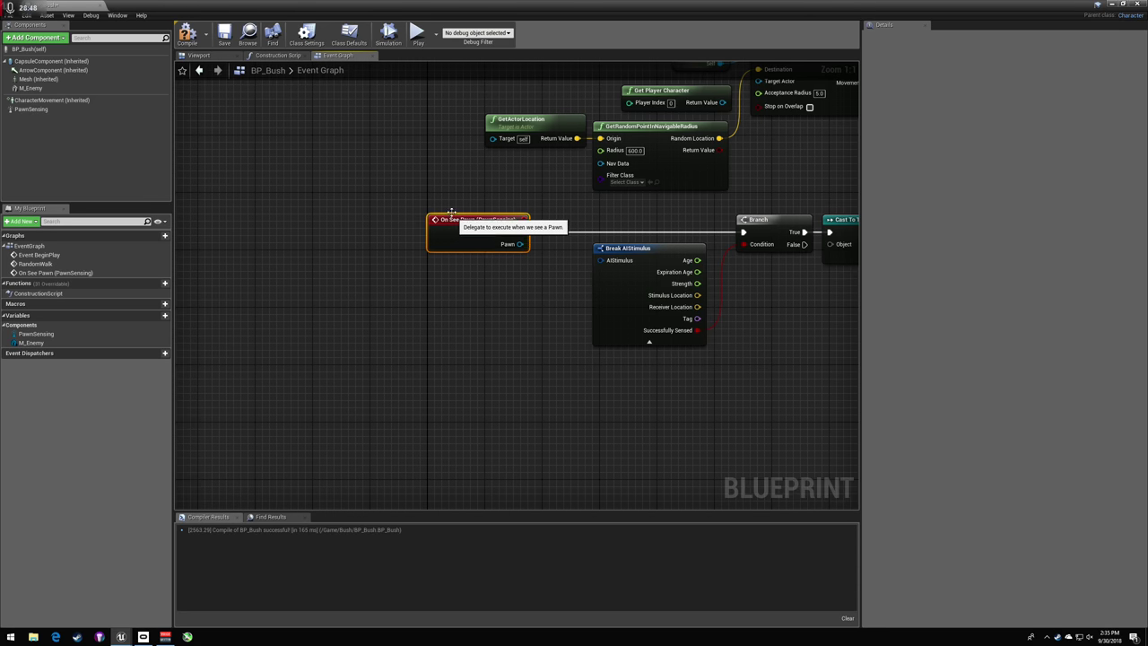
left_click(187, 36)
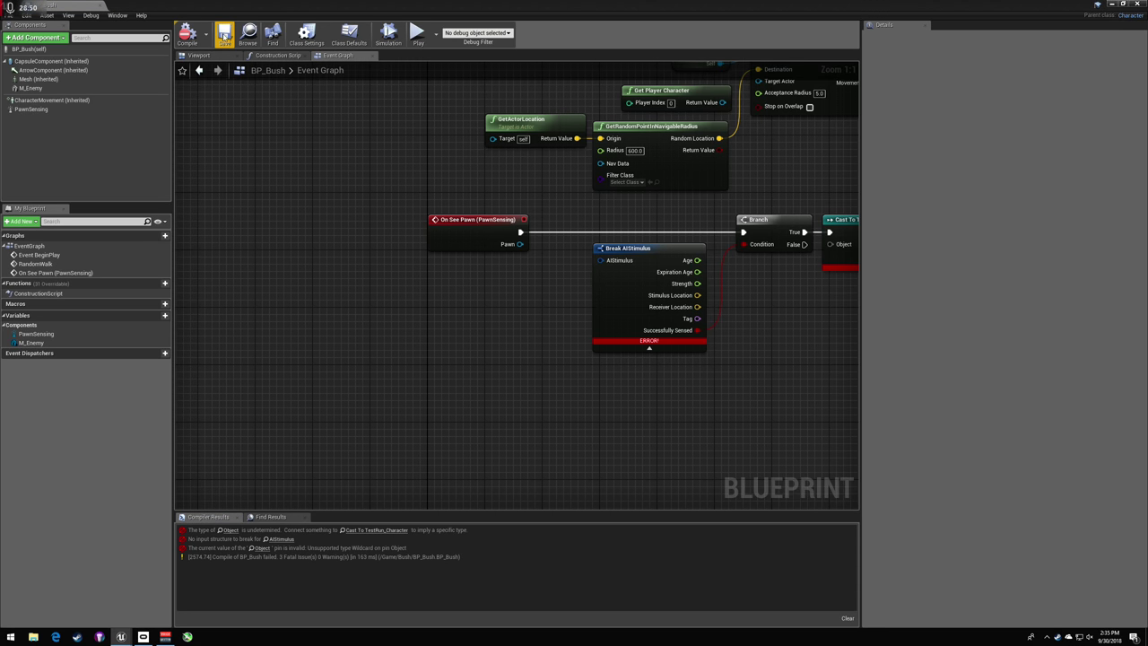
- Delete the Break AIStimulus node from the Event Graph
right_click_drag(526, 263, 380, 282)
mouse_move(372, 264)
left_mouse_down()
mouse_move(444, 278)
mouse_move(373, 265)
left_mouse_up()
left_click(462, 296)
key("Delete")
right_click_drag(512, 255, 394, 252)
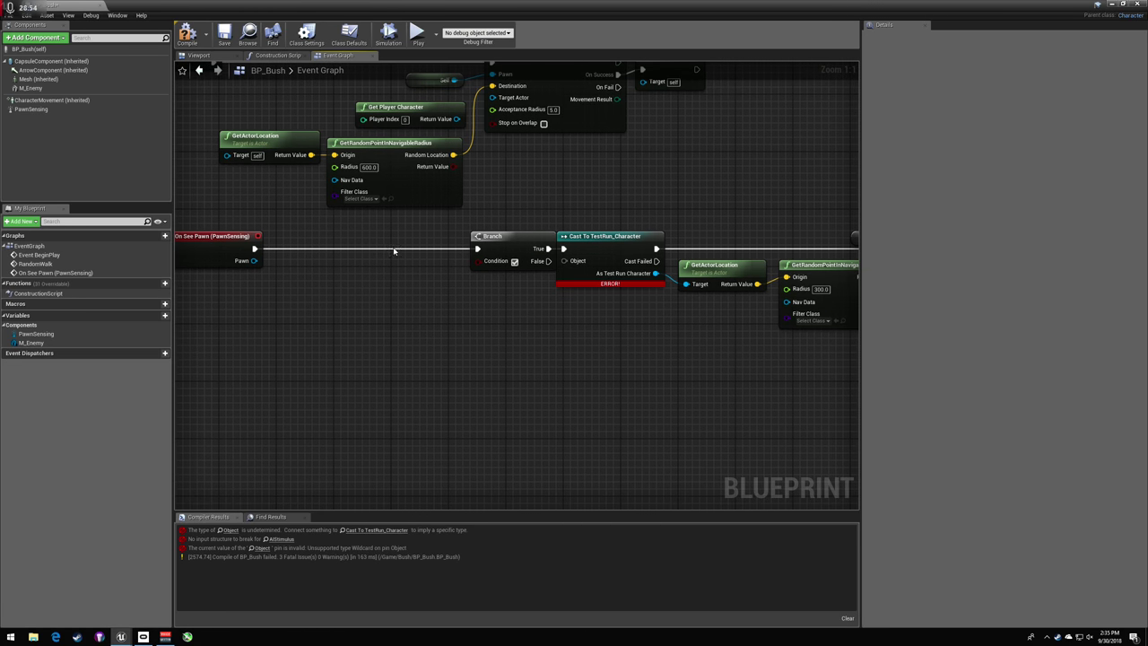
- Remove the Branch, and connect On See Pawn's execution and Pawn outputs directly to Cast To TestRun_Character
left_click(519, 237)
key("Delete")
left_click_drag(254, 249, 564, 249)
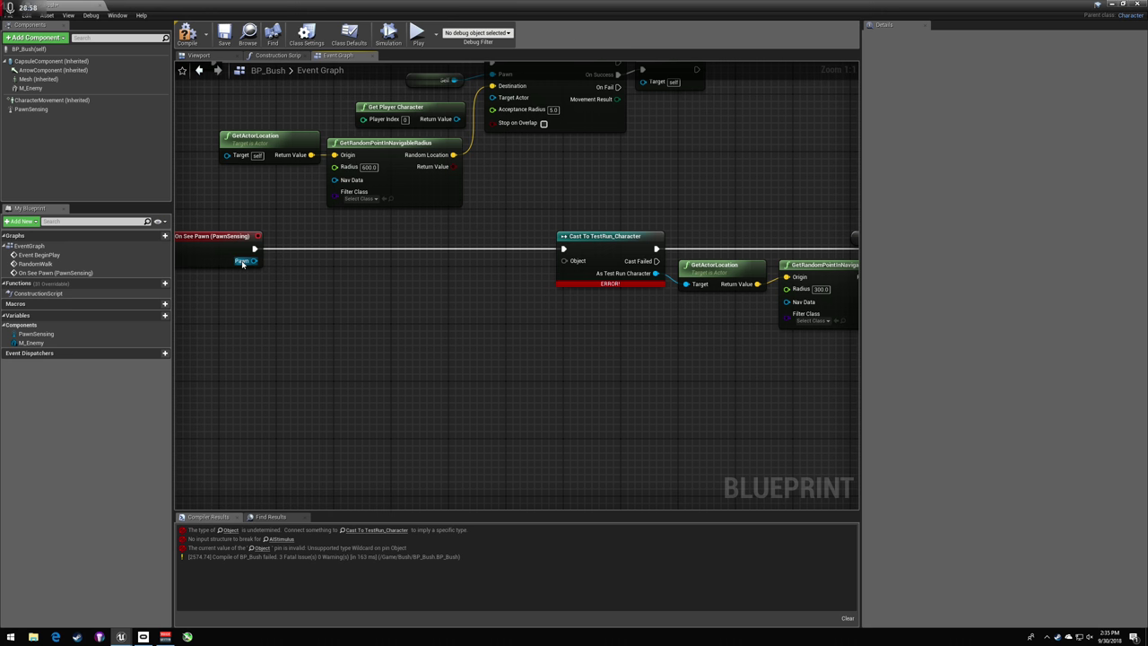
left_click_drag(254, 260, 565, 261)
- Move the Cast To TestRun_Character chain with its AI MoveTo close to the On See Pawn event, and compile BP_Bush
scroll(574, 265, "down", 3)
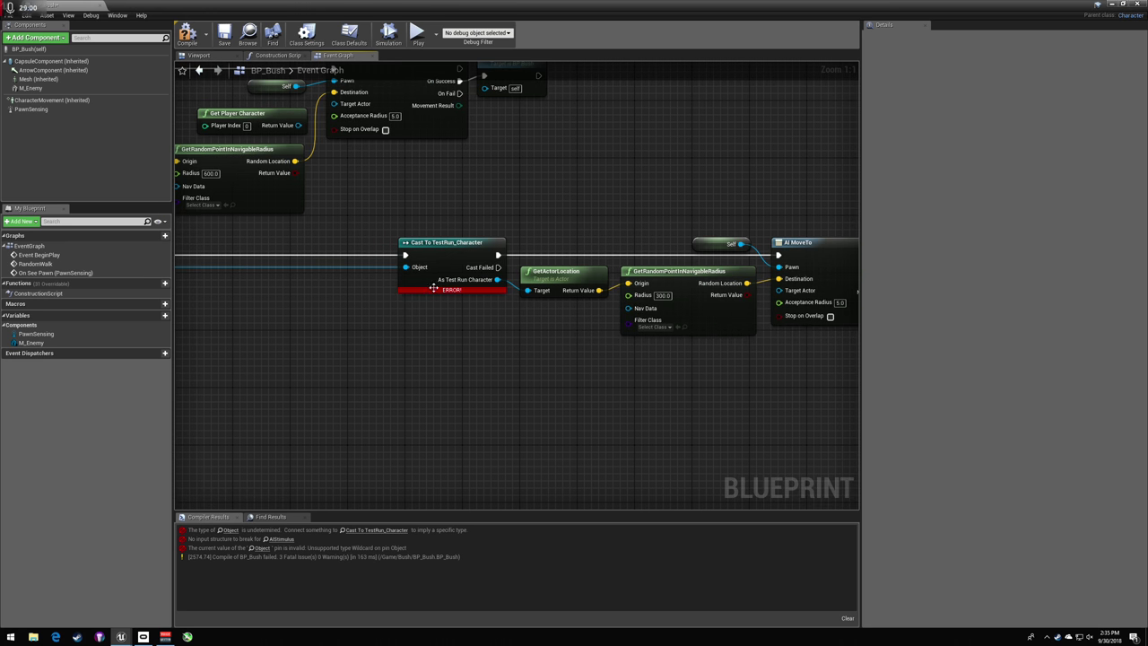
left_click_drag(410, 242, 771, 354)
left_click_drag(697, 258, 508, 256)
left_click(595, 314)
right_click_drag(596, 314, 740, 301)
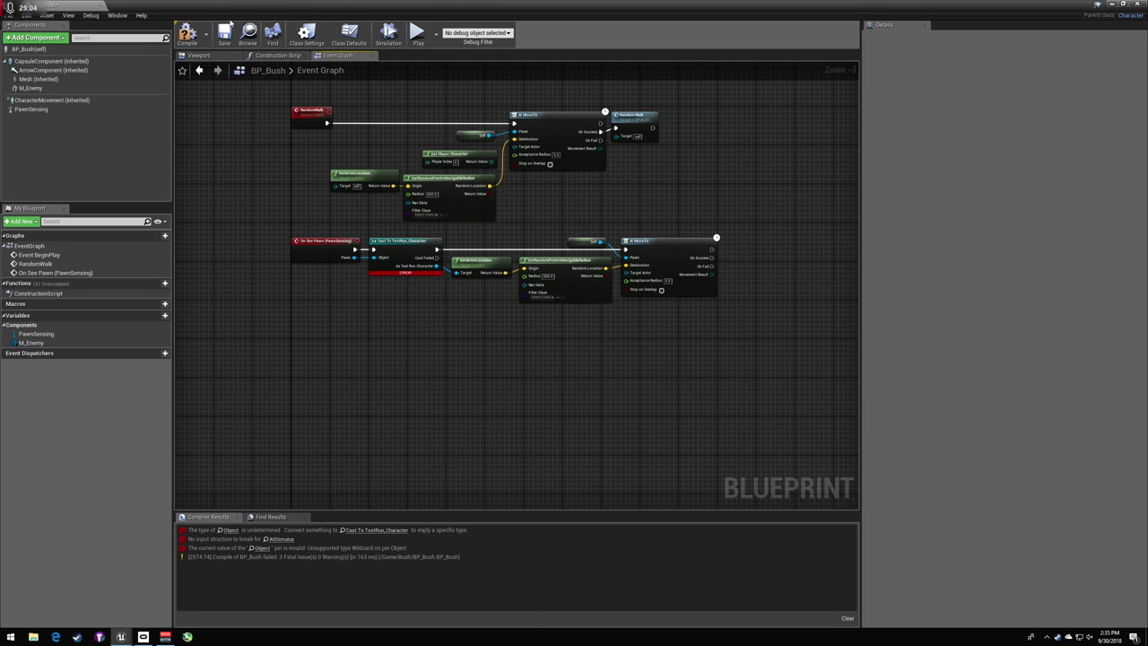
left_click(188, 33)
- Display the PawnSensing component's sensing ranges around the bush in the Viewport
left_click(198, 55)
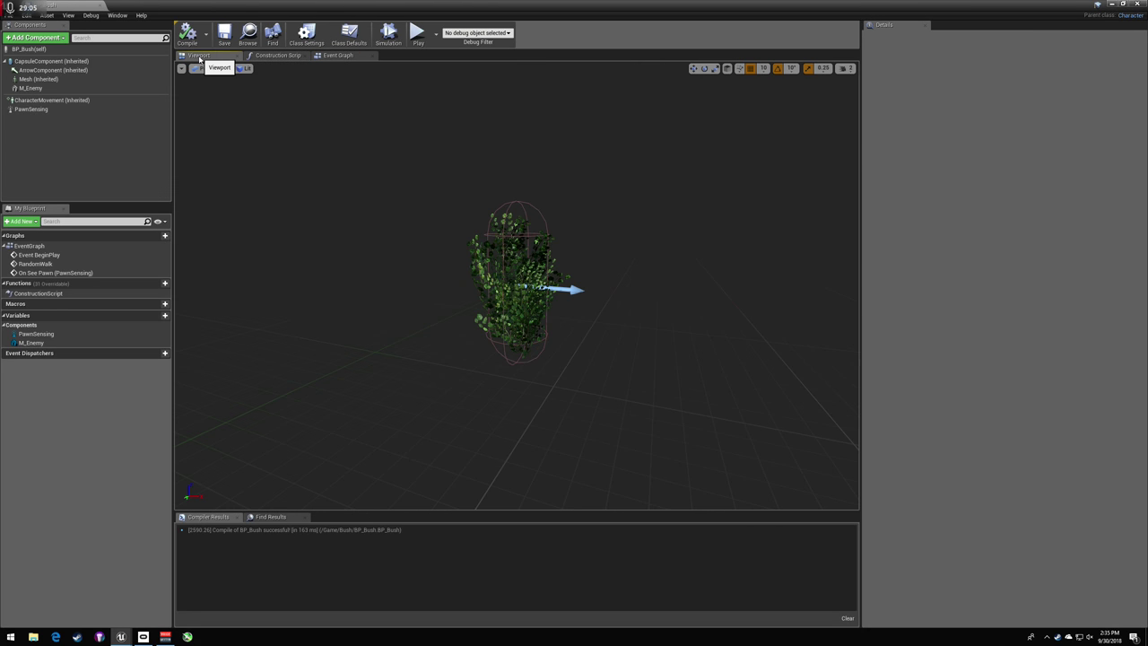
left_click(67, 101)
left_click(56, 110)
right_click_drag(377, 269, 329, 130)
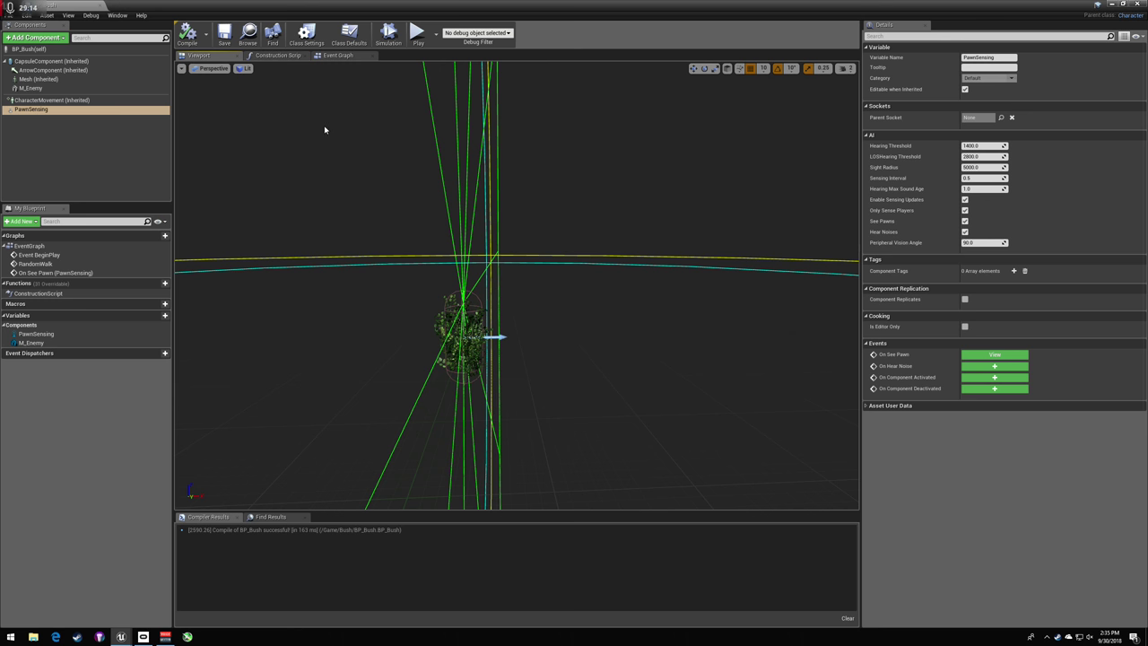
scroll(325, 130, "down", 10)
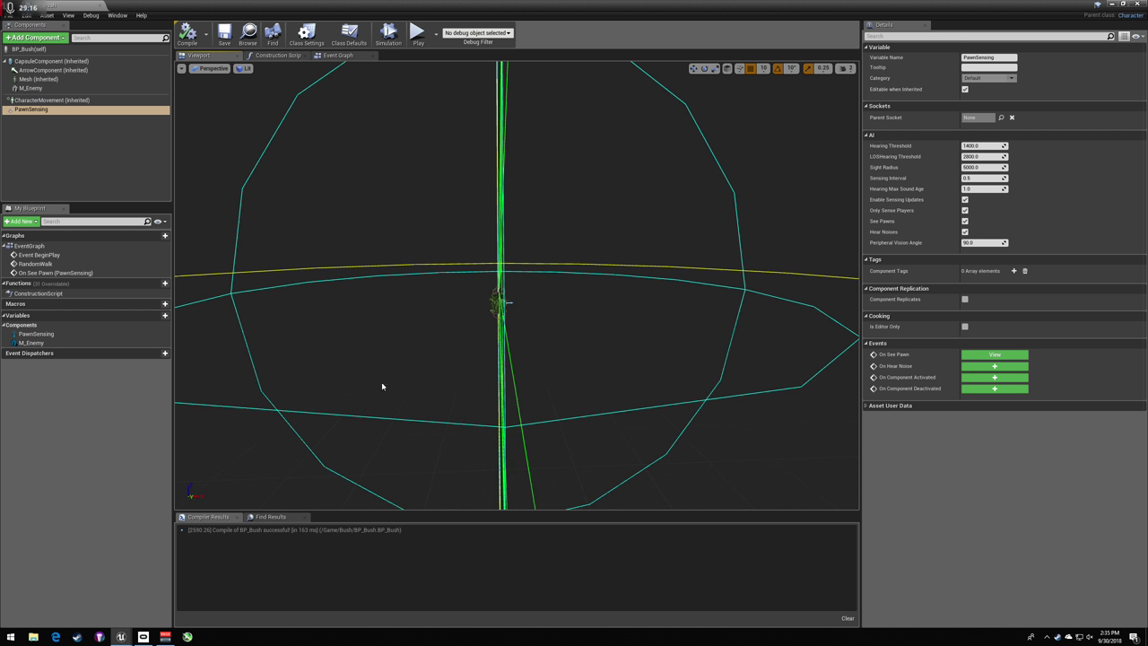
right_click_drag(445, 387, 421, 348)
- Try a different Hearing Threshold on PawnSensing, undo the edit, and reselect the component
mouse_move(976, 145)
left_mouse_down()
mouse_move(1014, 145)
mouse_move(983, 145)
left_mouse_up()
key("ctrl+z")
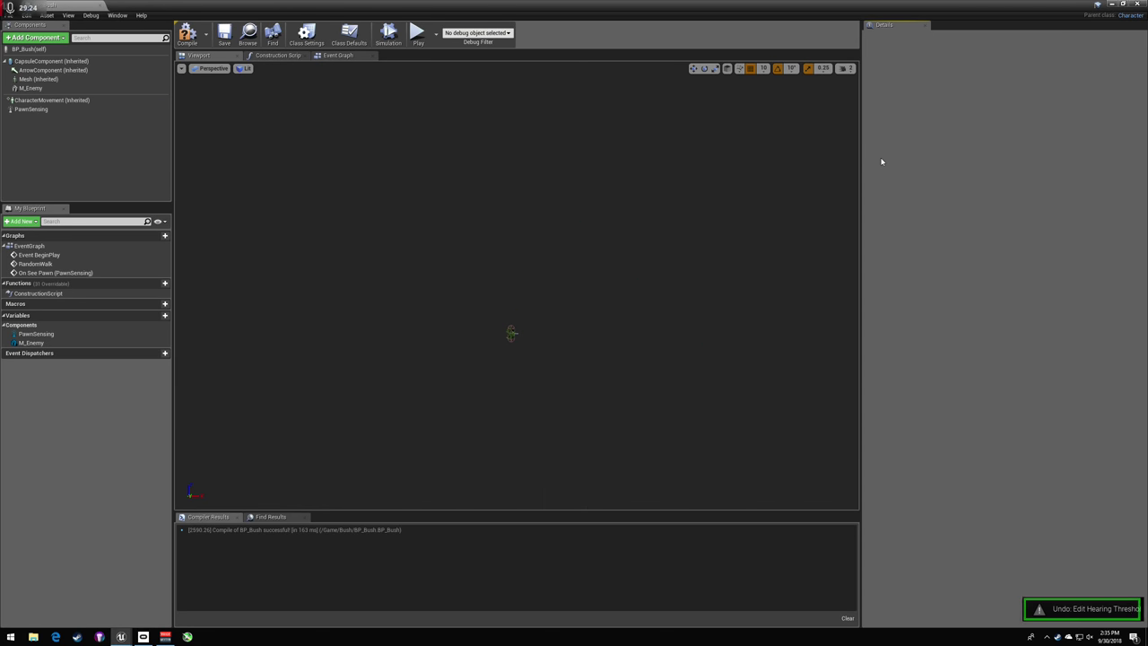
left_click(20, 109)
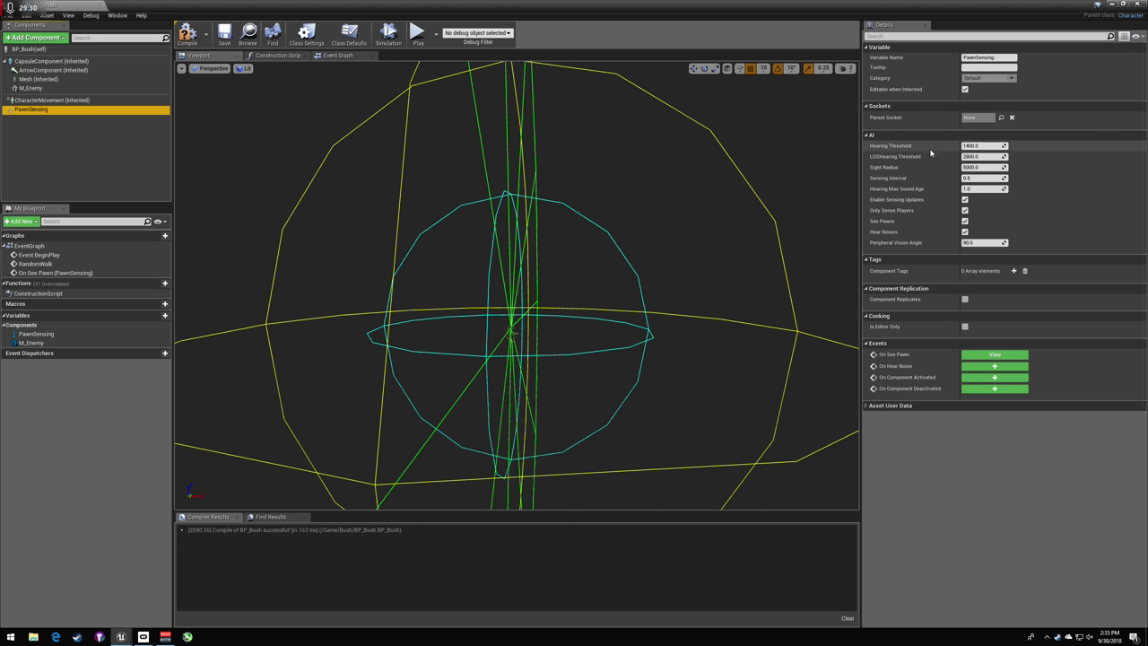
- Examine the PawnSensing sight cone and hearing spheres from farther away, raising the viewport camera speed to 4
mouse_move(917, 158)
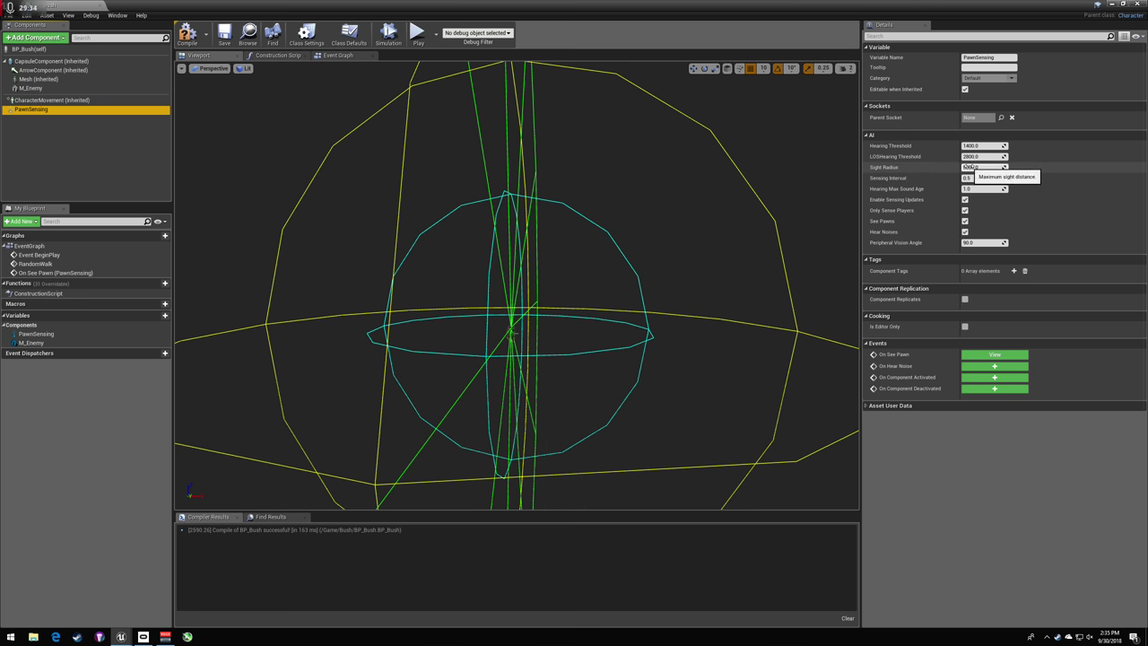
right_click_drag(745, 238, 709, 192)
scroll(708, 192, "down", 8)
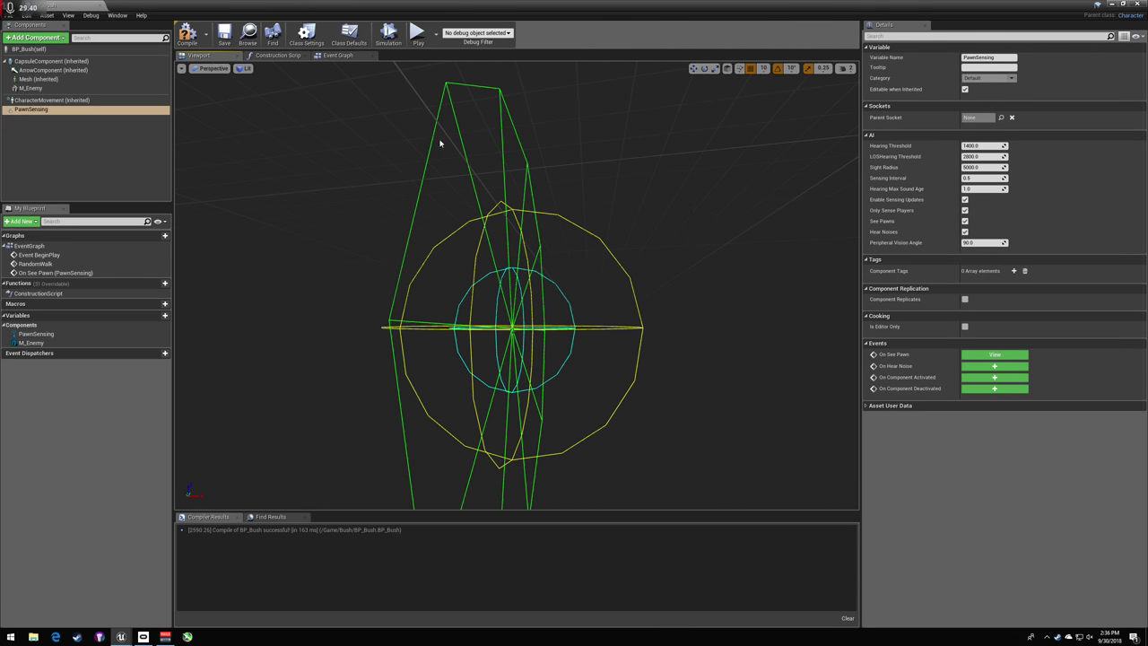
right_click_drag(568, 228, 575, 199)
left_click(849, 69)
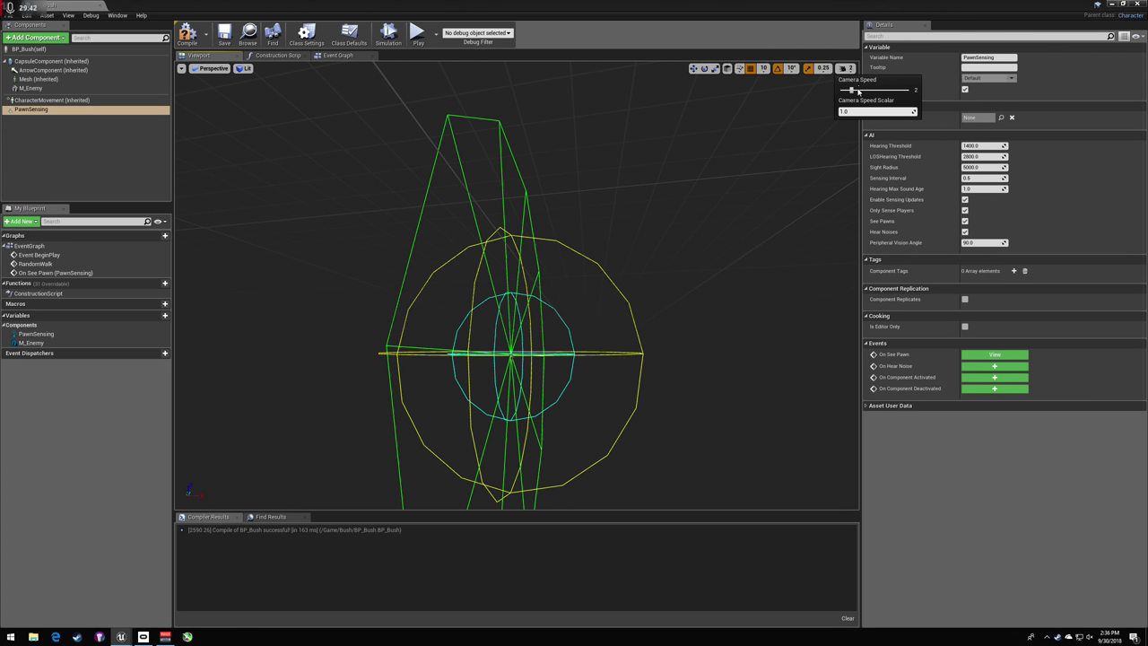
right_click_drag(694, 152, 726, 84)
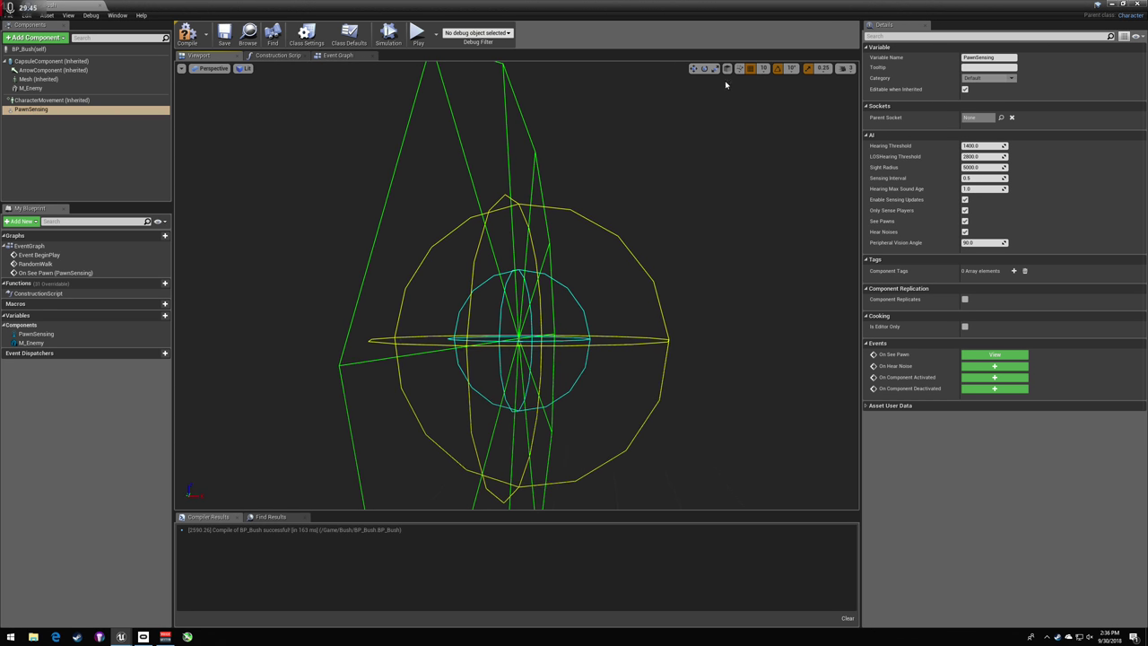
left_click(850, 69)
left_click_drag(861, 91, 873, 91)
right_click_drag(763, 144, 448, 117)
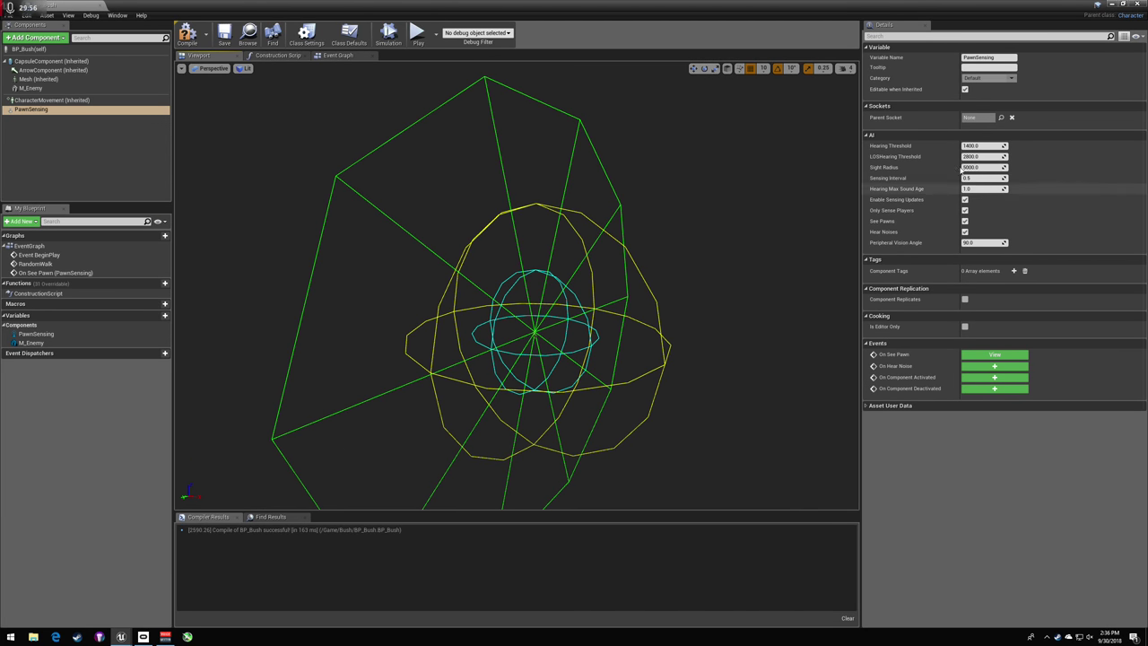
- Try other values for PawnSensing's LOSHearing Threshold, Sensing Interval and Hearing Max Sound Age, restoring each one's default
left_click_drag(982, 156, 951, 156)
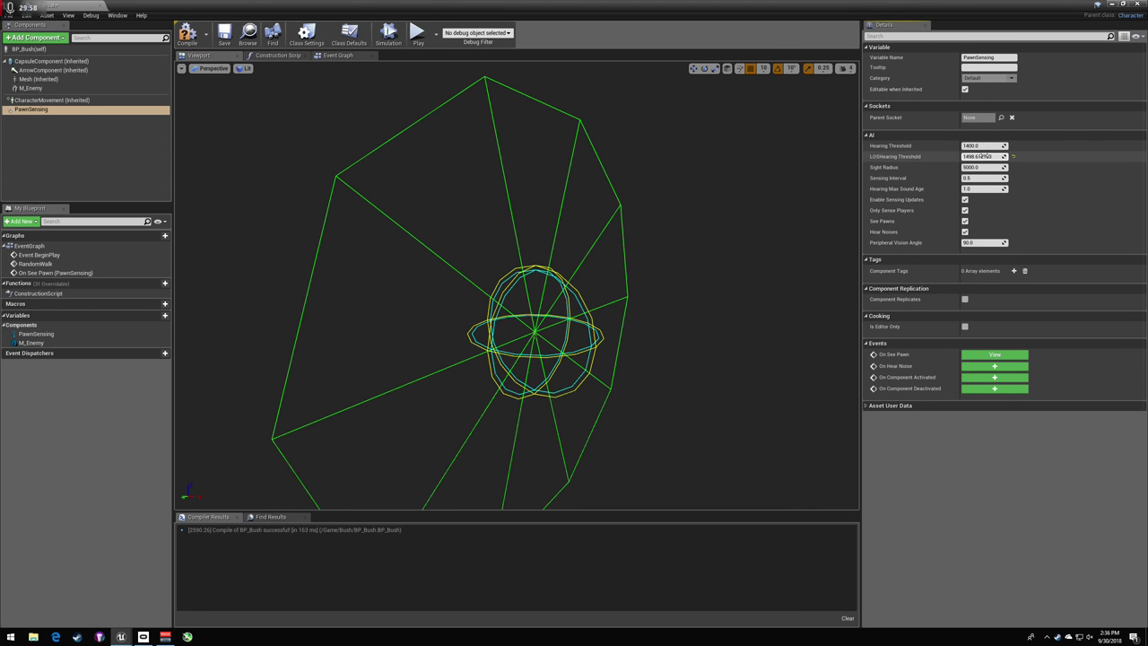
key("ctrl+z")
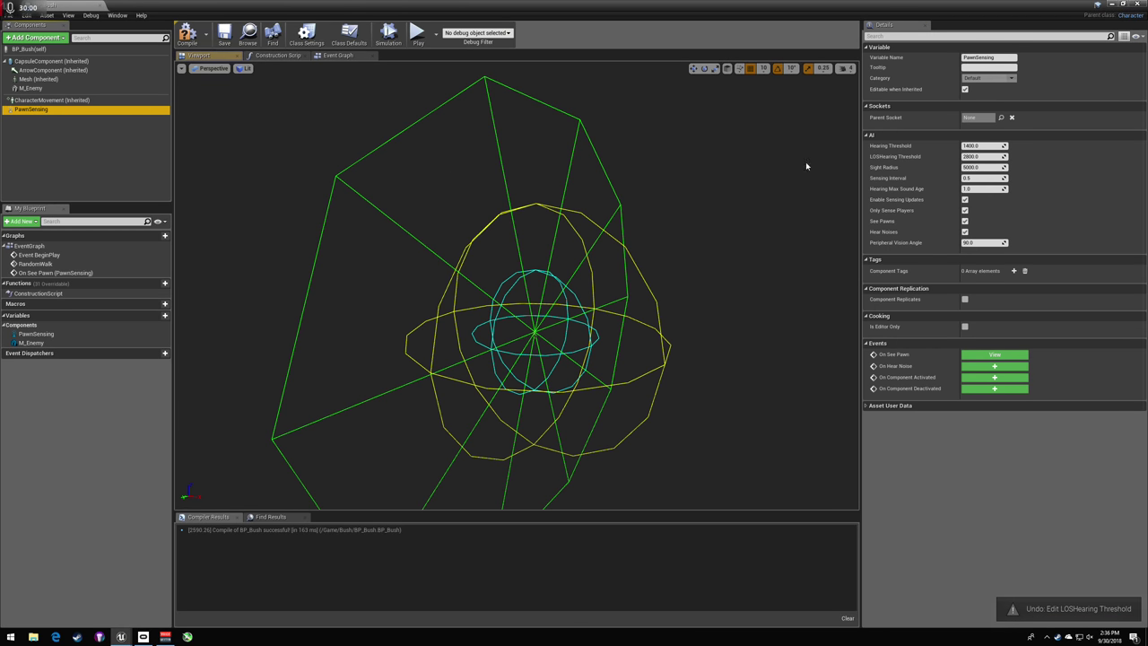
left_click_drag(976, 178, 1000, 179)
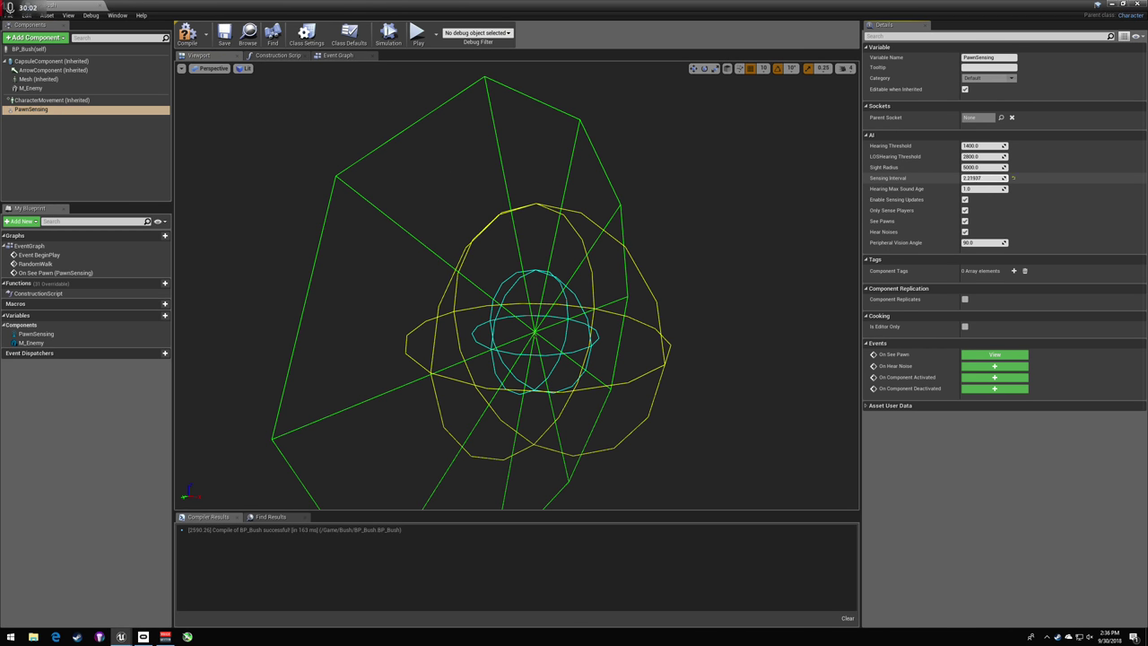
left_click(962, 178)
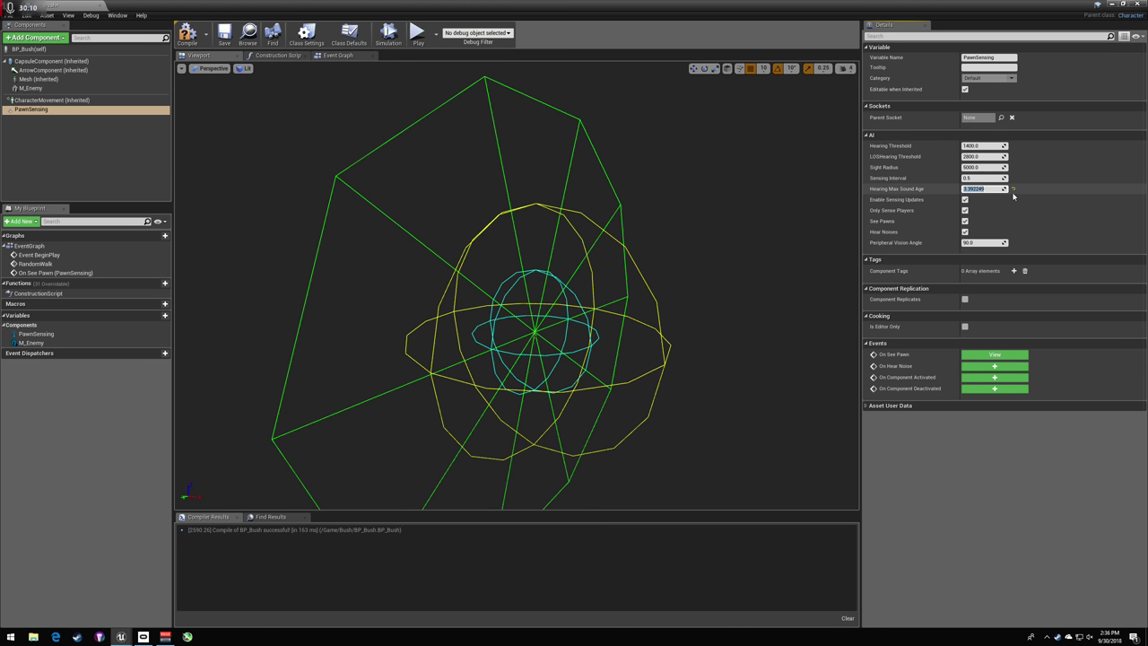
left_click(1014, 190)
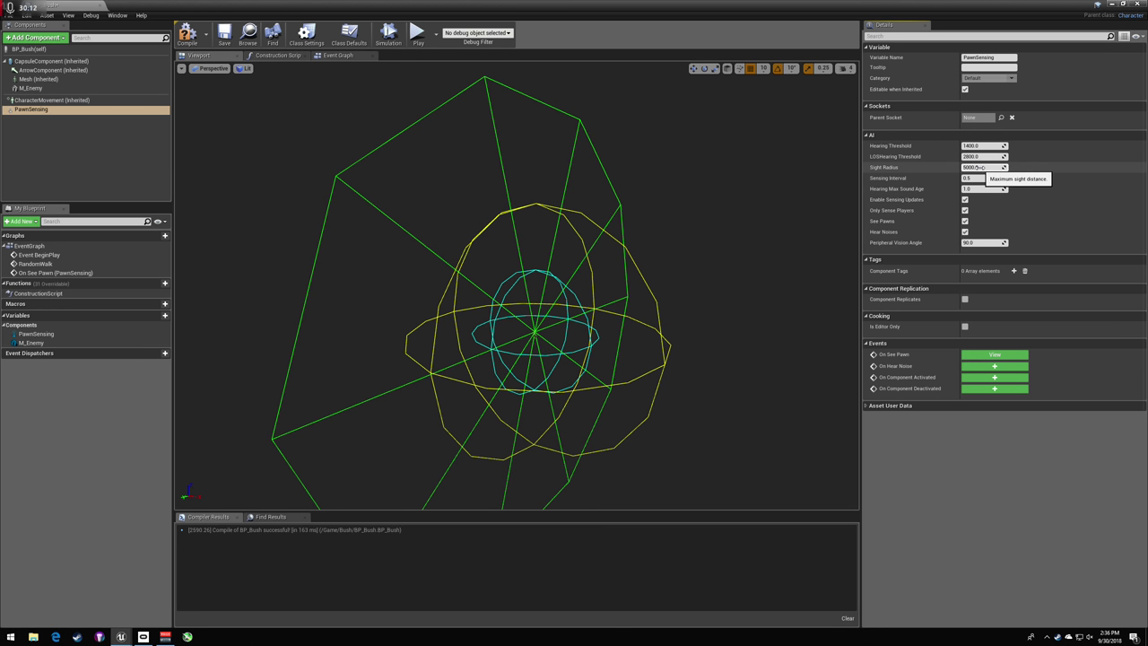
- Try a lower LOSHearing Threshold and a Sight Radius of about 6130, and reset both to their defaults
mouse_move(982, 156)
left_mouse_down()
mouse_move(1028, 156)
mouse_move(982, 157)
left_mouse_up()
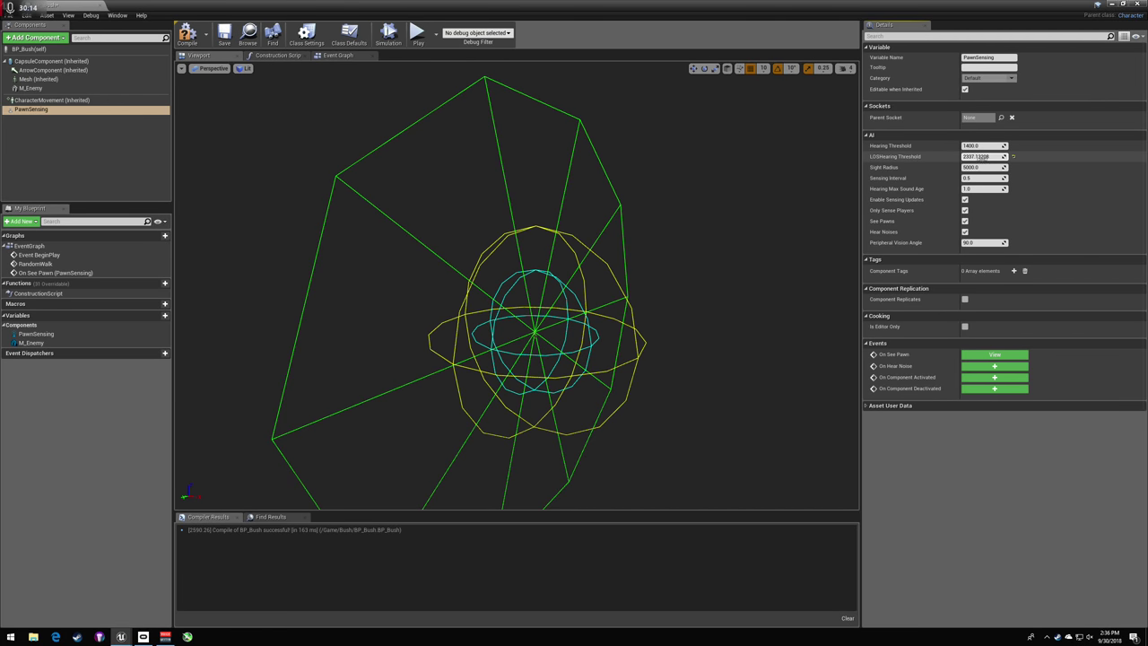
left_click(1014, 156)
left_click_drag(982, 167, 1001, 167)
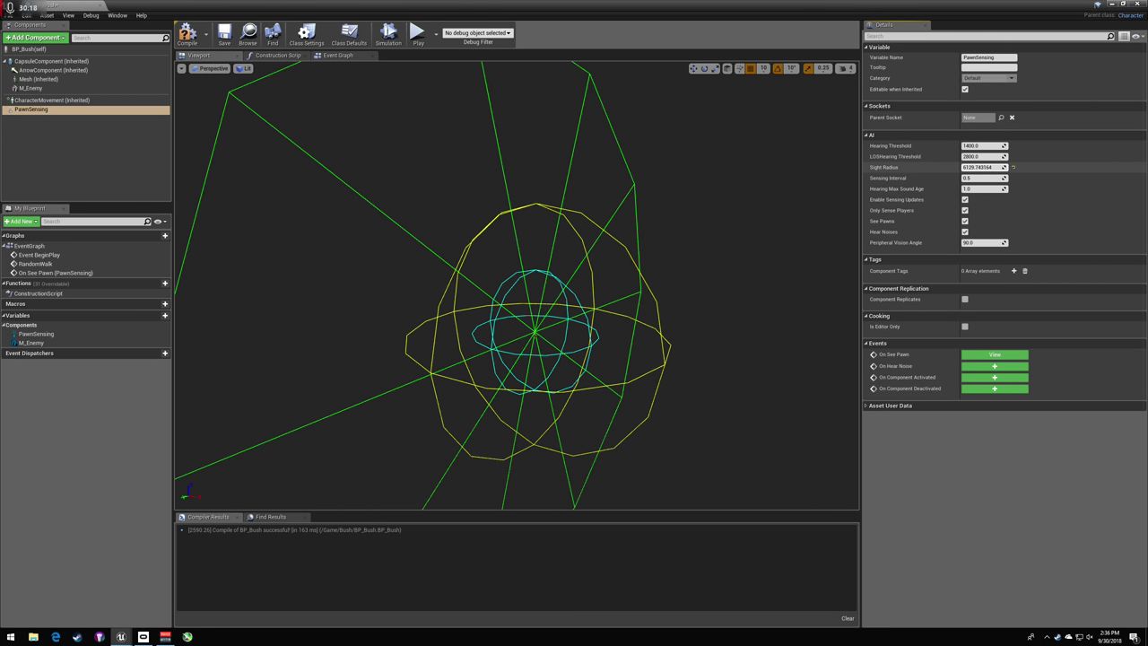
left_click(1013, 166)
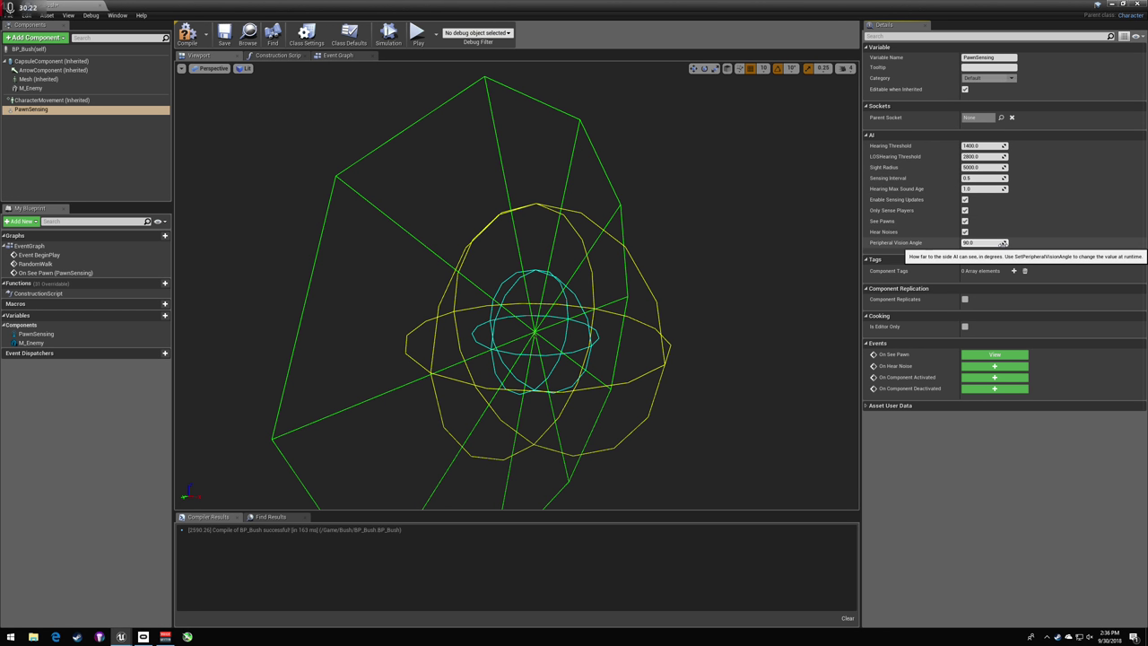
- Try a different Peripheral Vision Angle on PawnSensing and restore the default of 90
left_click_drag(682, 296, 760, 219)
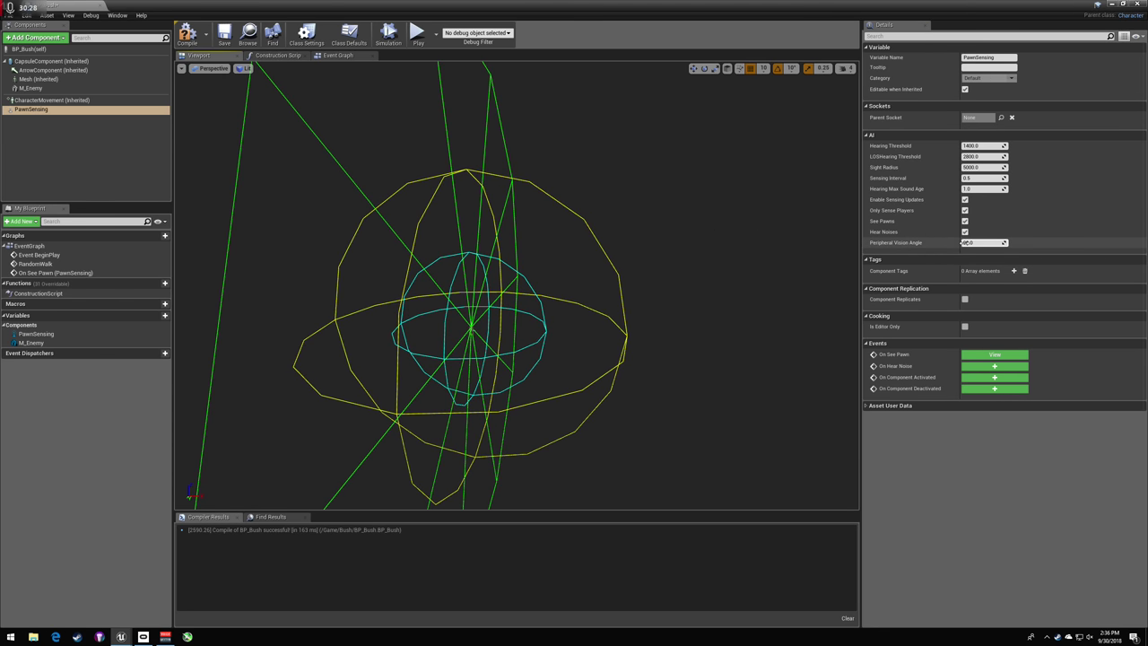
left_click_drag(982, 242, 1023, 242)
left_click(1014, 244)
left_click_drag(838, 221, 980, 352)
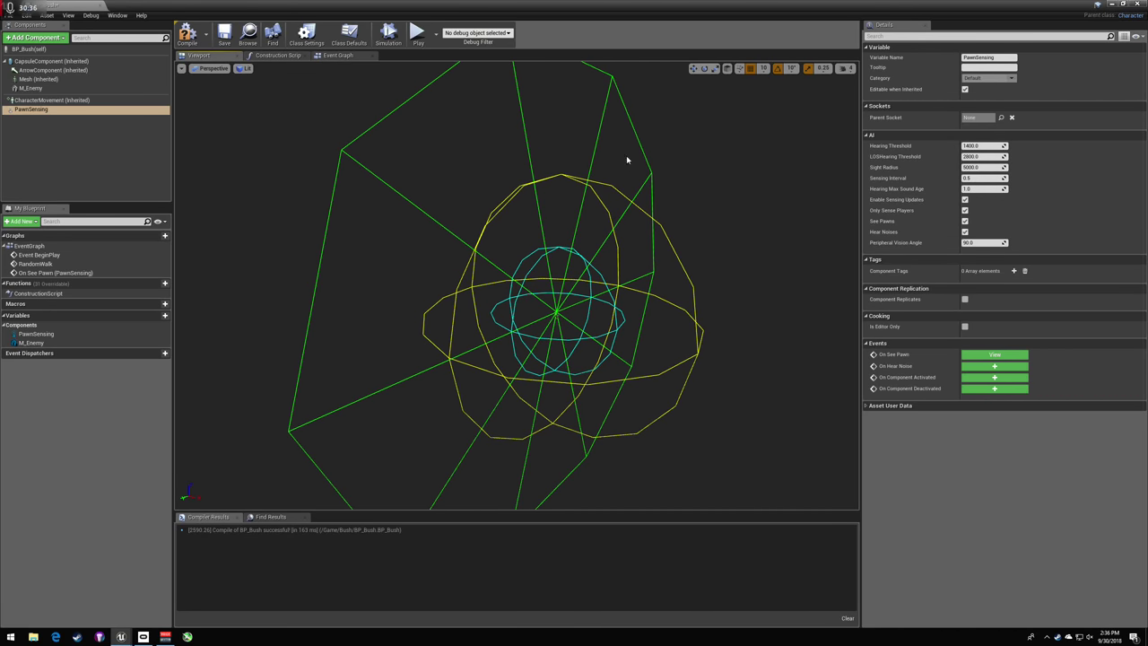
left_click_drag(478, 120, 419, 119)
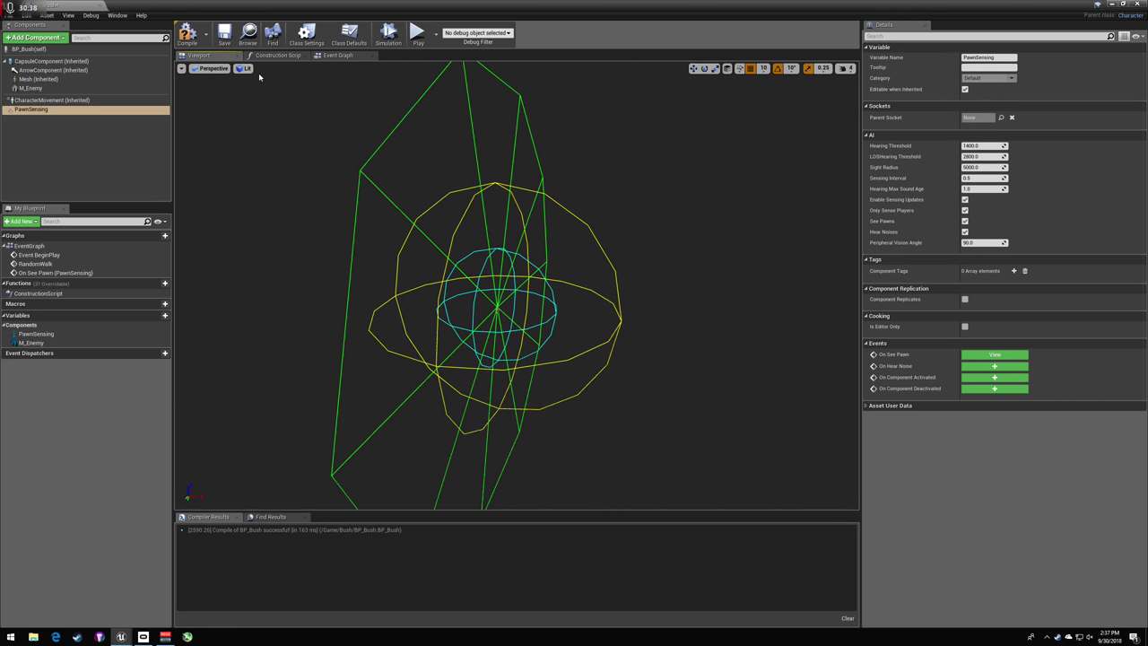
- Compile BP_Bush, reselect PawnSensing, and reduce its Sight Radius to about 3073
left_click(187, 36)
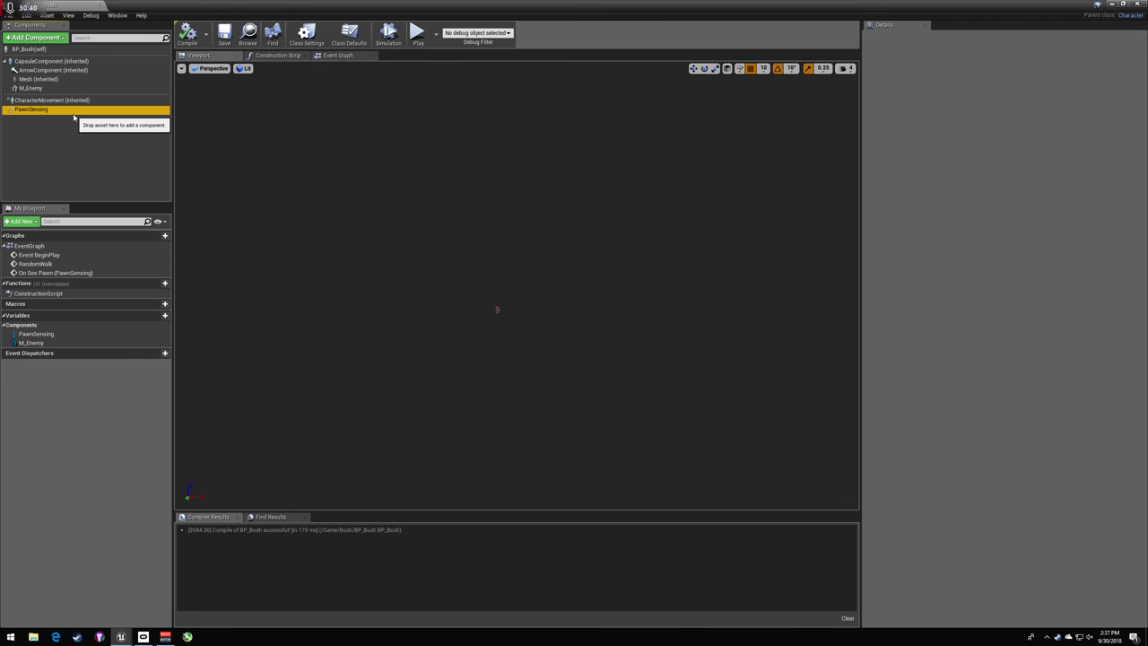
left_click(36, 110)
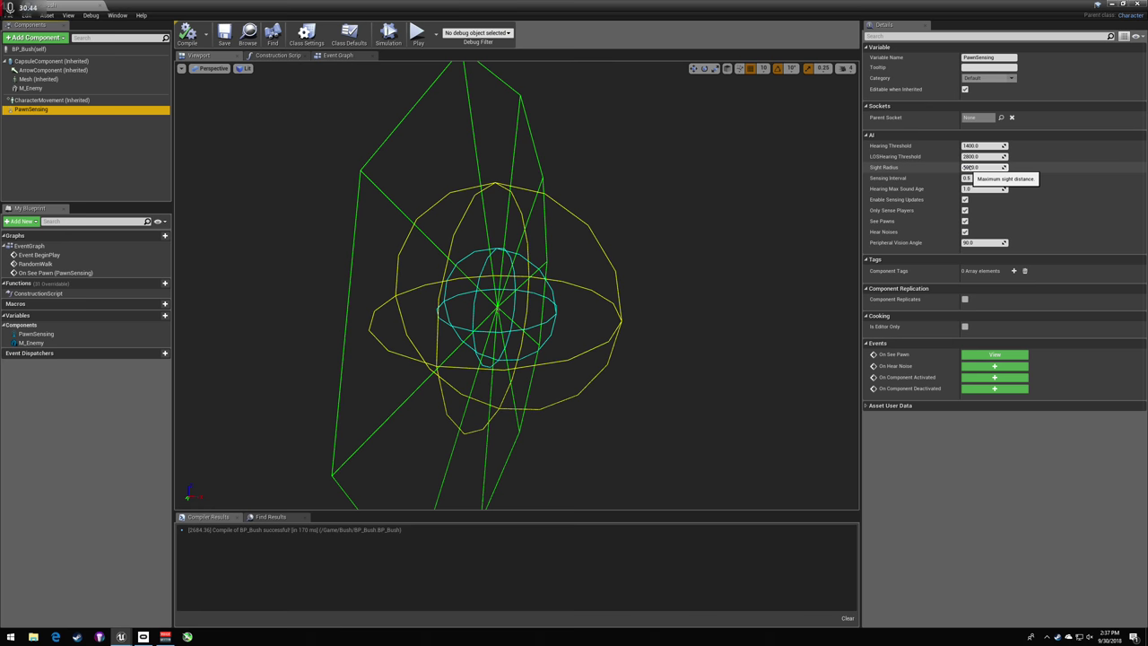
left_click_drag(969, 167, 927, 168)
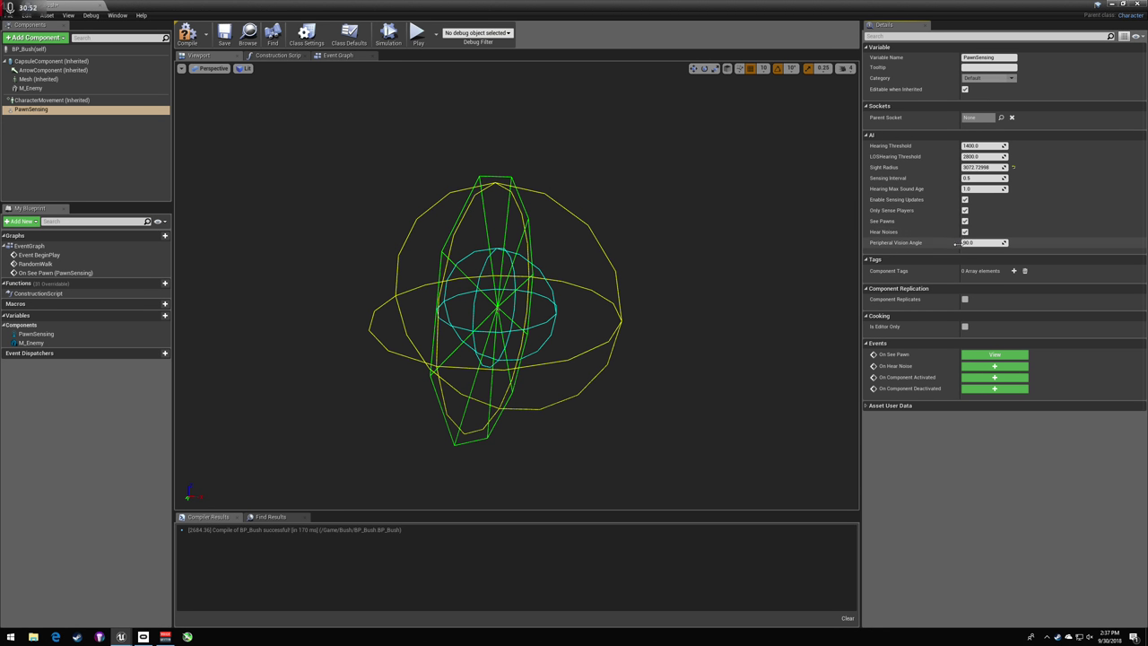
- Set PawnSensing's Peripheral Vision Angle to 10 to narrow the sight cone
left_click_drag(967, 243, 987, 243)
left_click(996, 243)
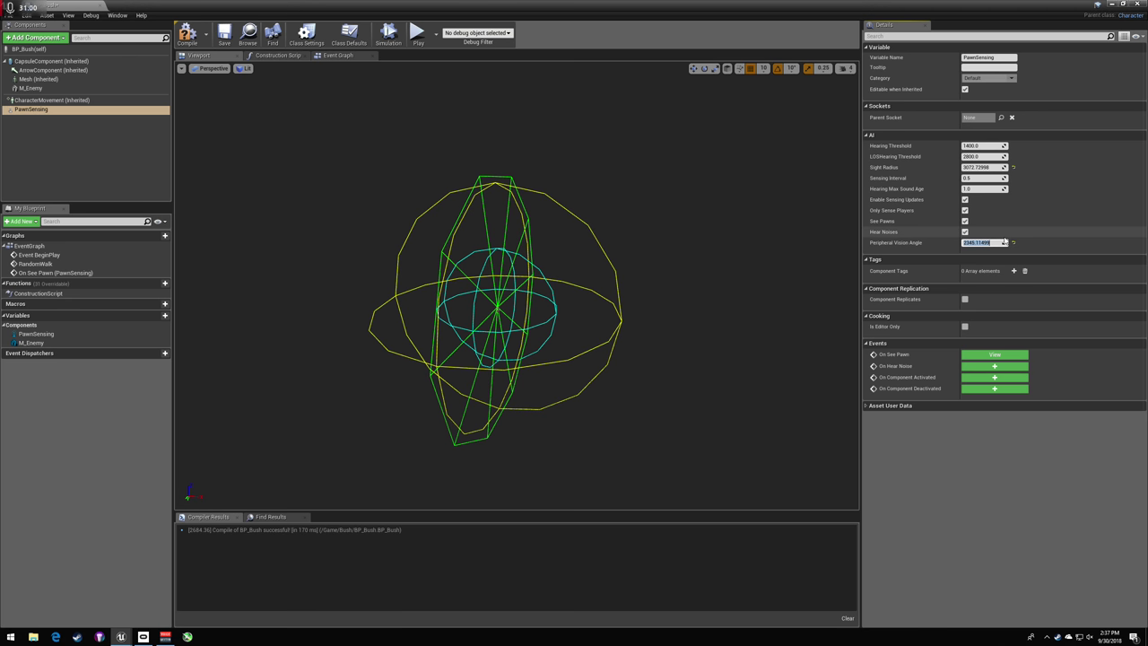
type("10")
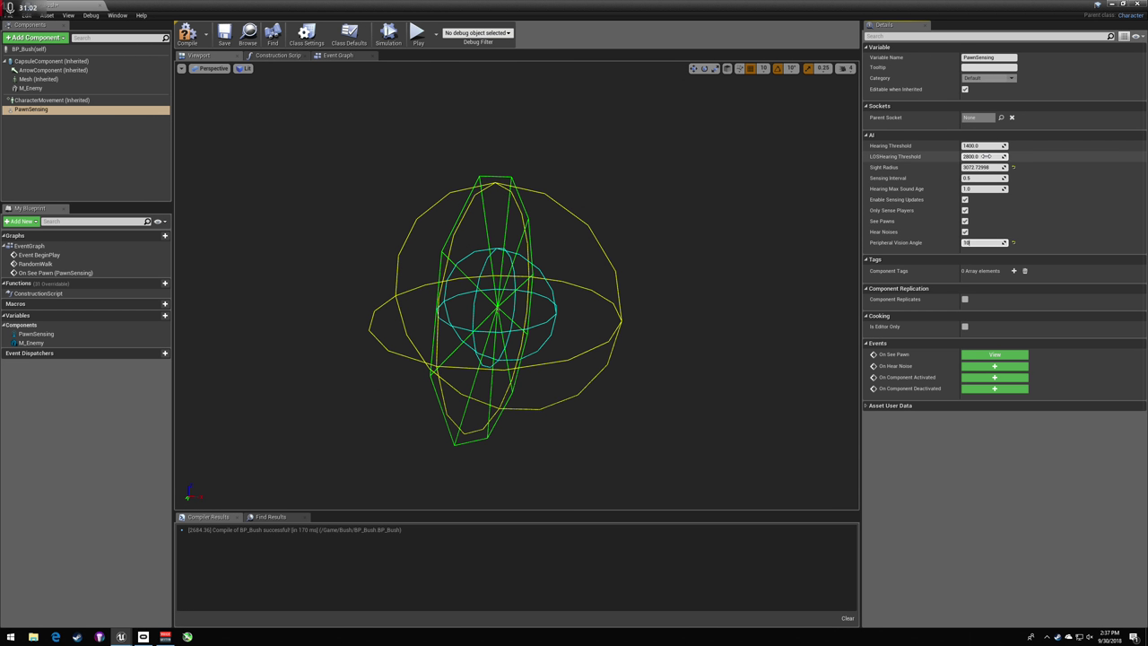
key("Tab")
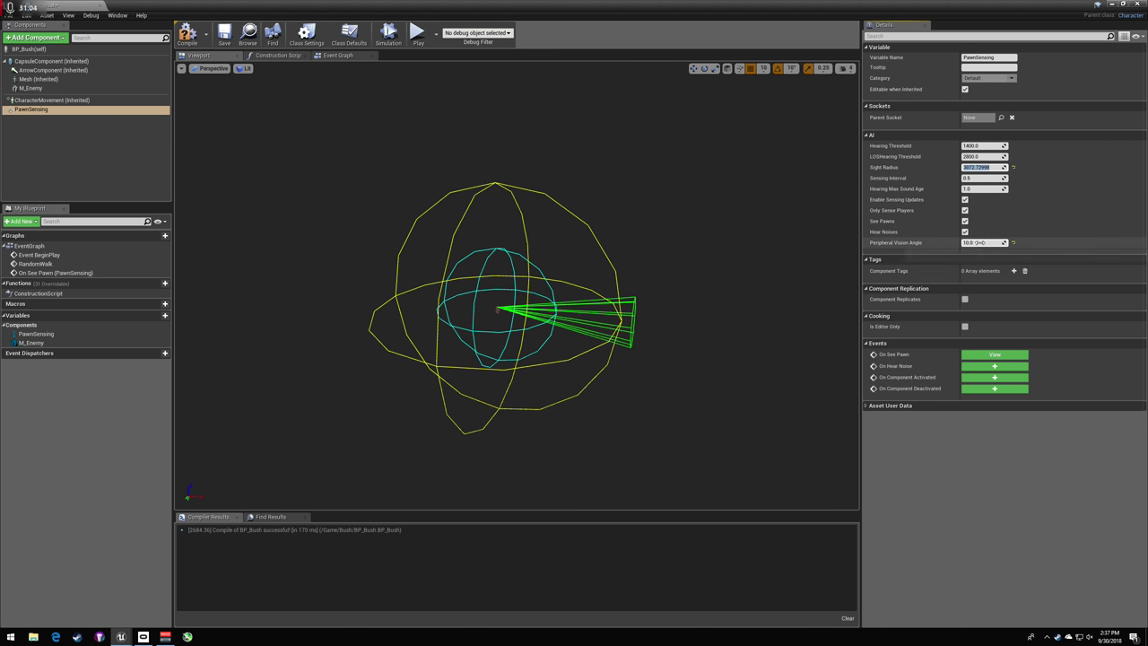
- Try Peripheral Vision Angles of about 27 and 12 on PawnSensing, examining the sight cone from several sides
right_click_drag(682, 279, 718, 289)
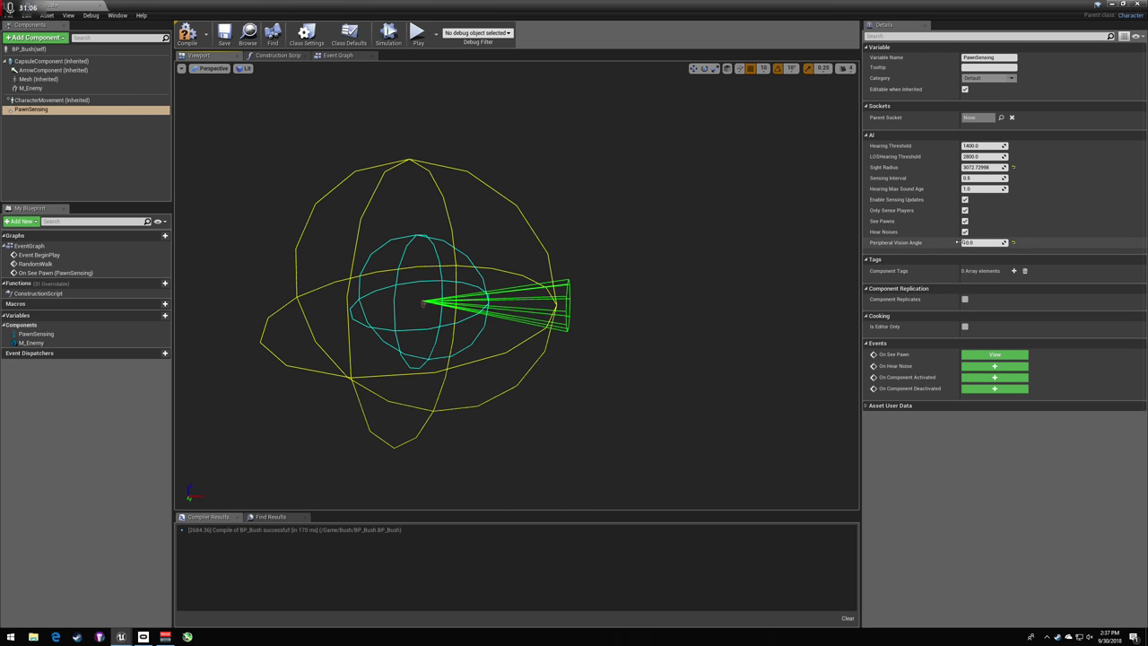
left_click_drag(981, 242, 1002, 242)
right_click_drag(718, 289, 753, 293)
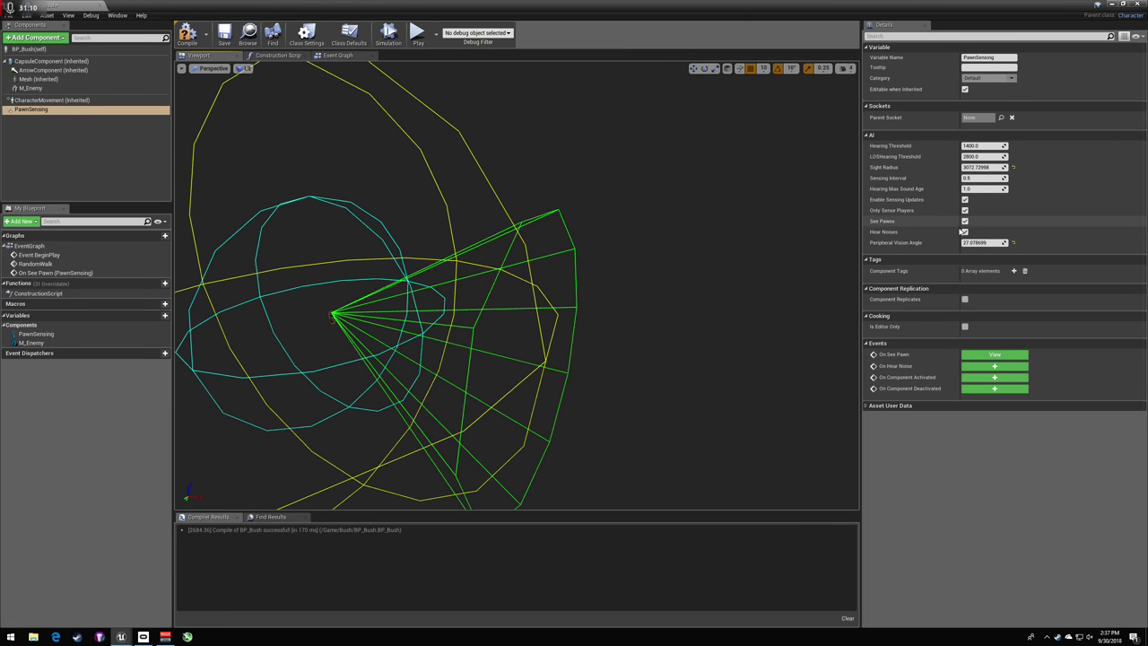
left_click_drag(975, 242, 1011, 242)
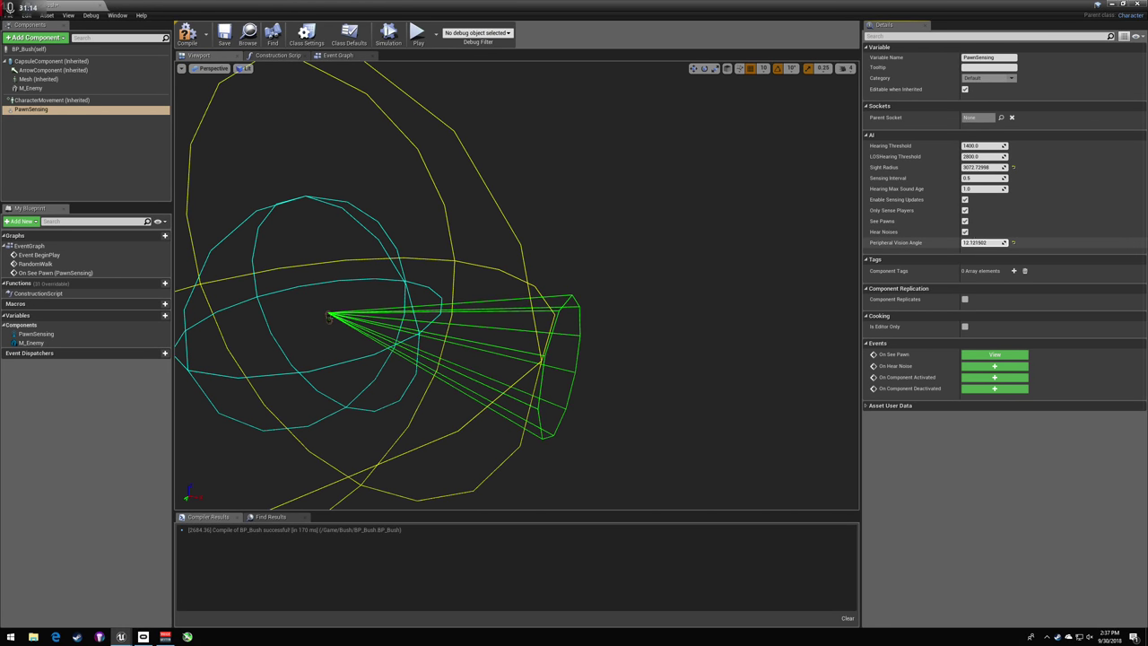
right_click_drag(717, 269, 763, 264)
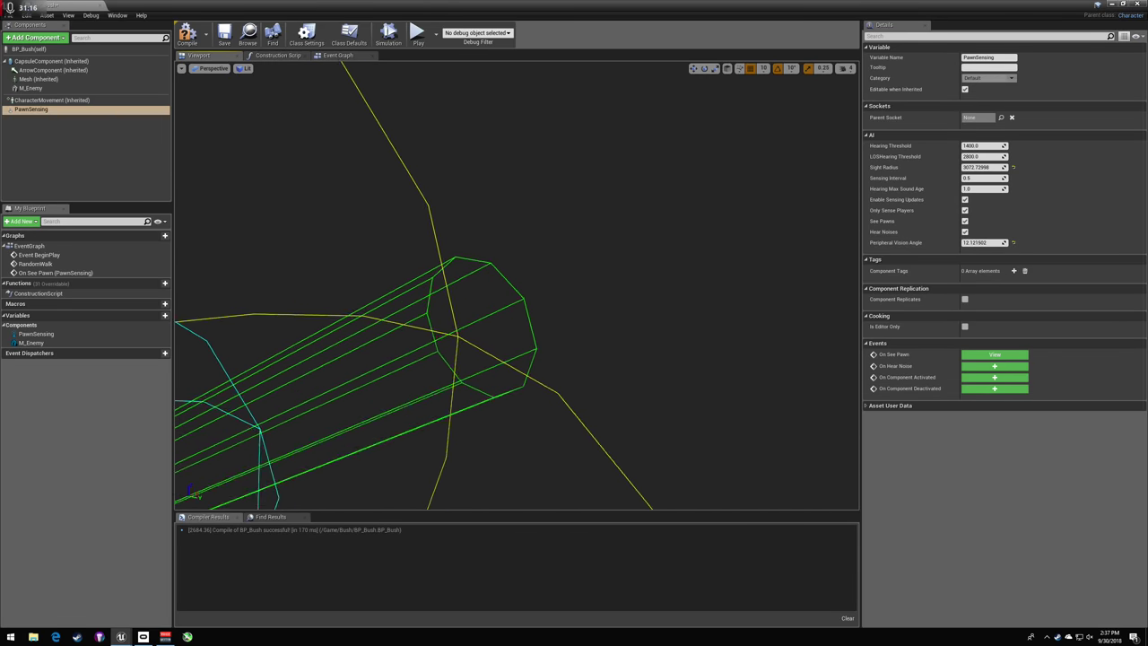
right_click_drag(354, 307, 399, 292)
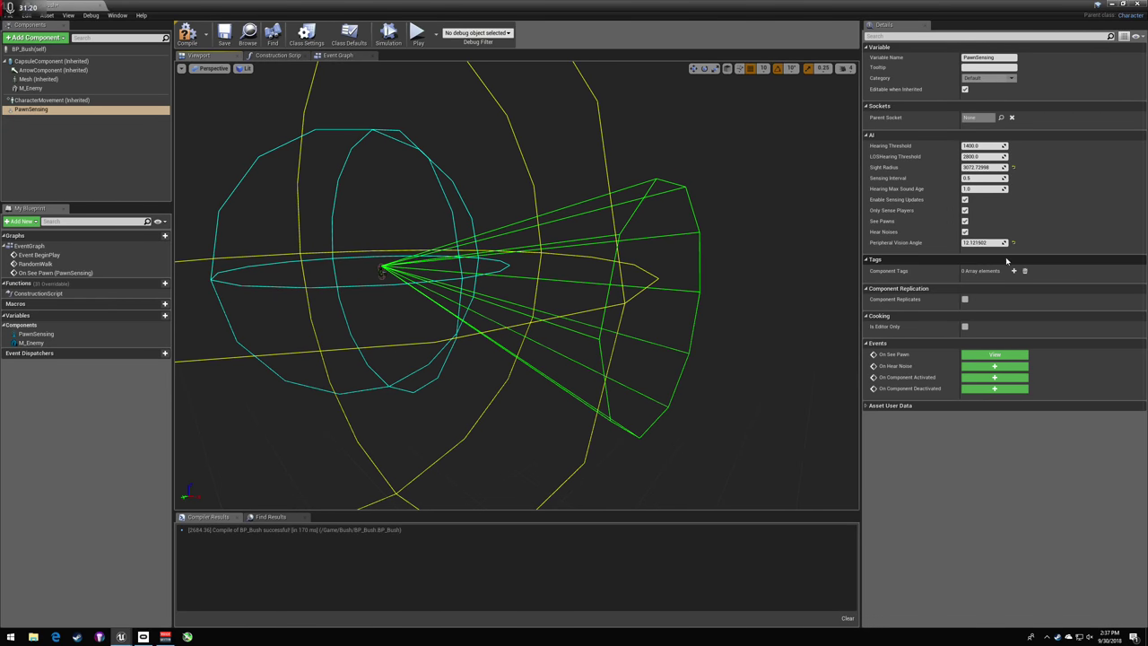
- Set PawnSensing's Peripheral Vision Angle to 20 and Sight Radius to 3000, and compile and save BP_Bush
left_click_drag(982, 243, 1009, 242)
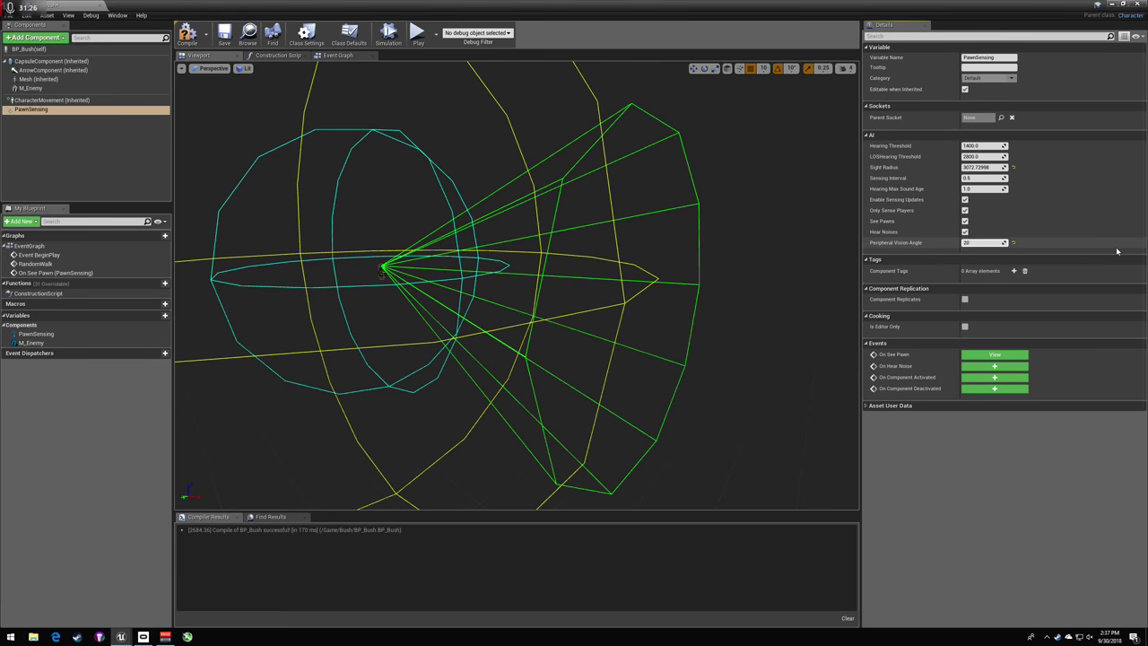
key("Return")
right_click_drag(682, 260, 409, 273)
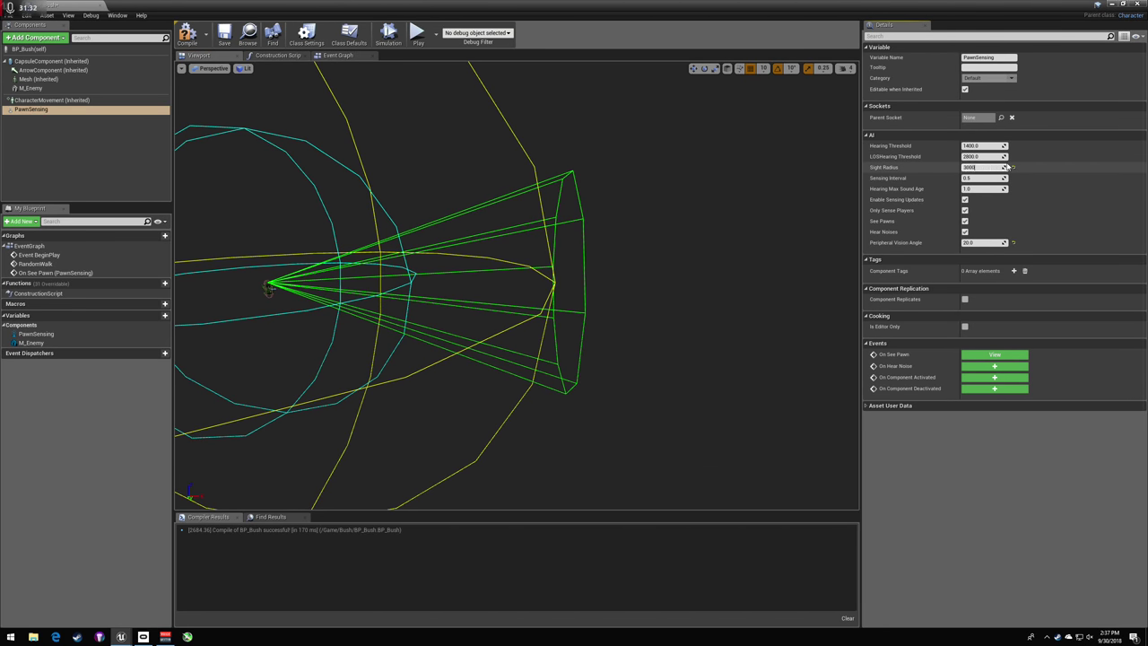
left_click_drag(595, 243, 445, 229, "alt")
left_click(186, 34)
left_click(224, 34)
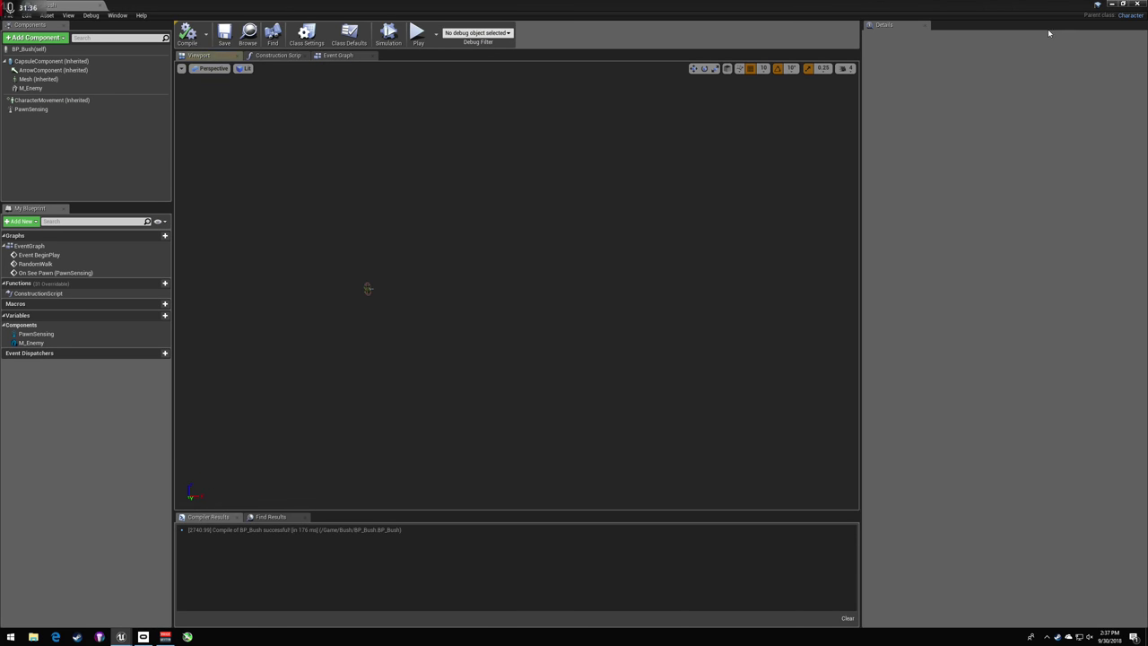
- Return to the level editor and play the level to observe the bush enemy, ending the session when done
left_click(1113, 3)
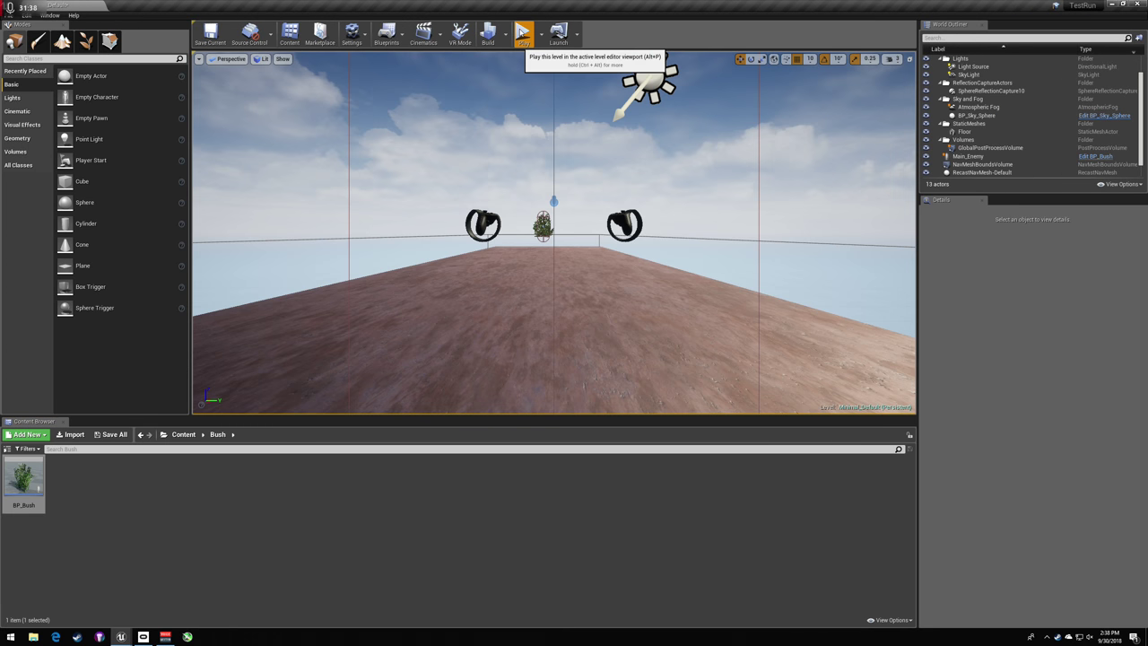
left_click(523, 32)
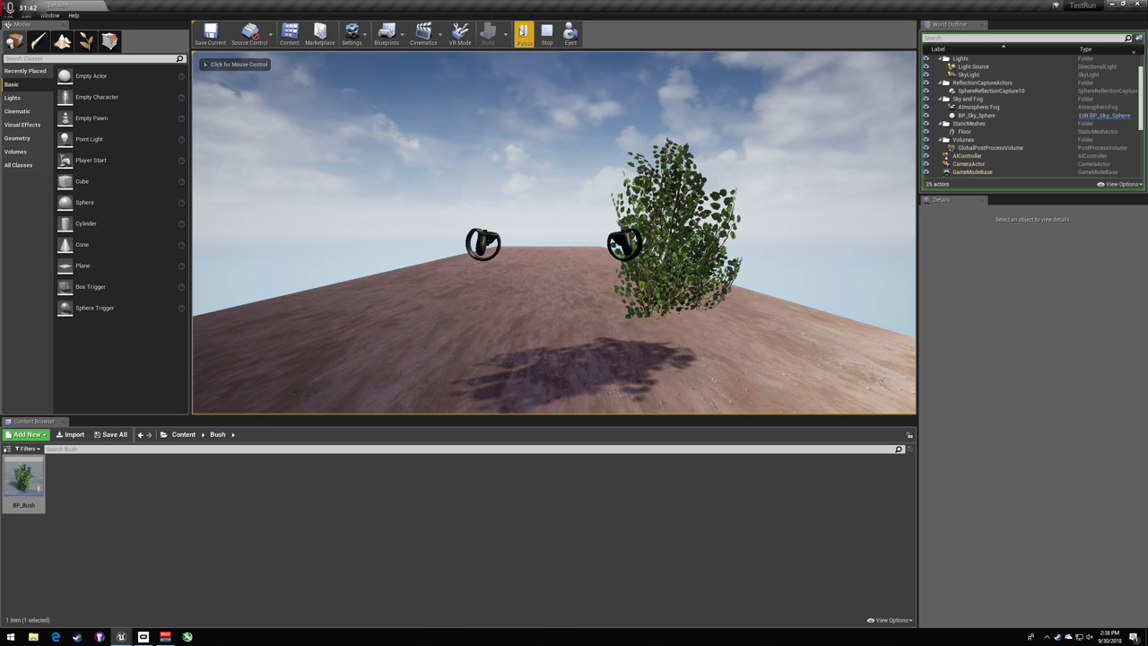
key("Escape")
- Reopen BP_Bush's event graph and add a Print String node to On Success of the On See Pawn chain's AI MoveTo
double_click(24, 478)
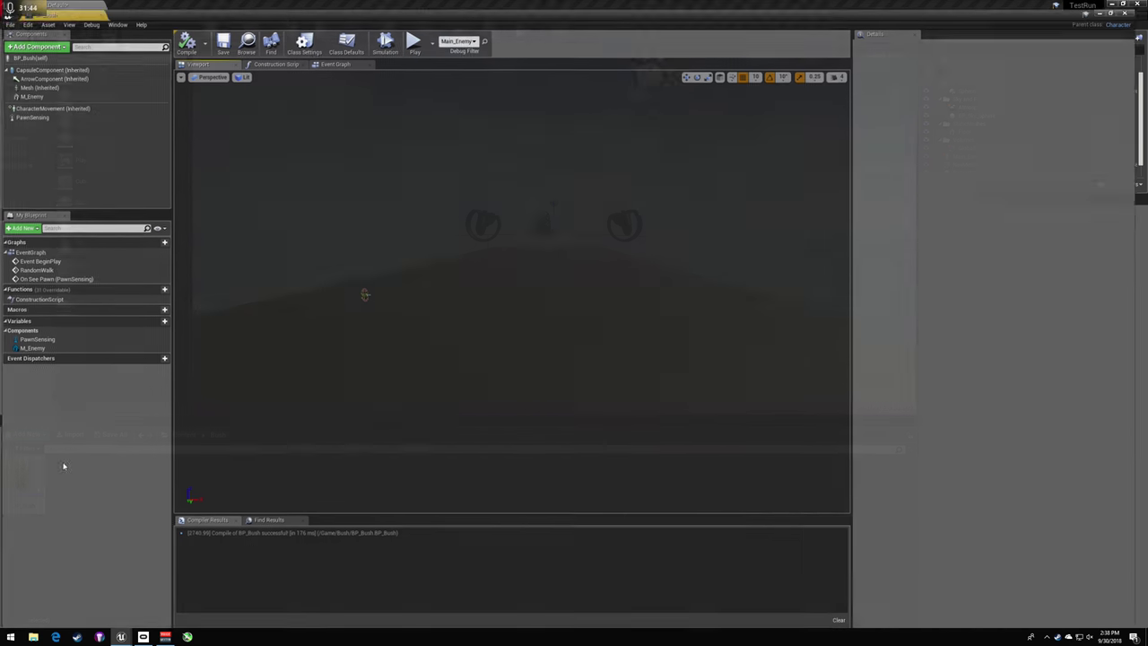
left_click(332, 56)
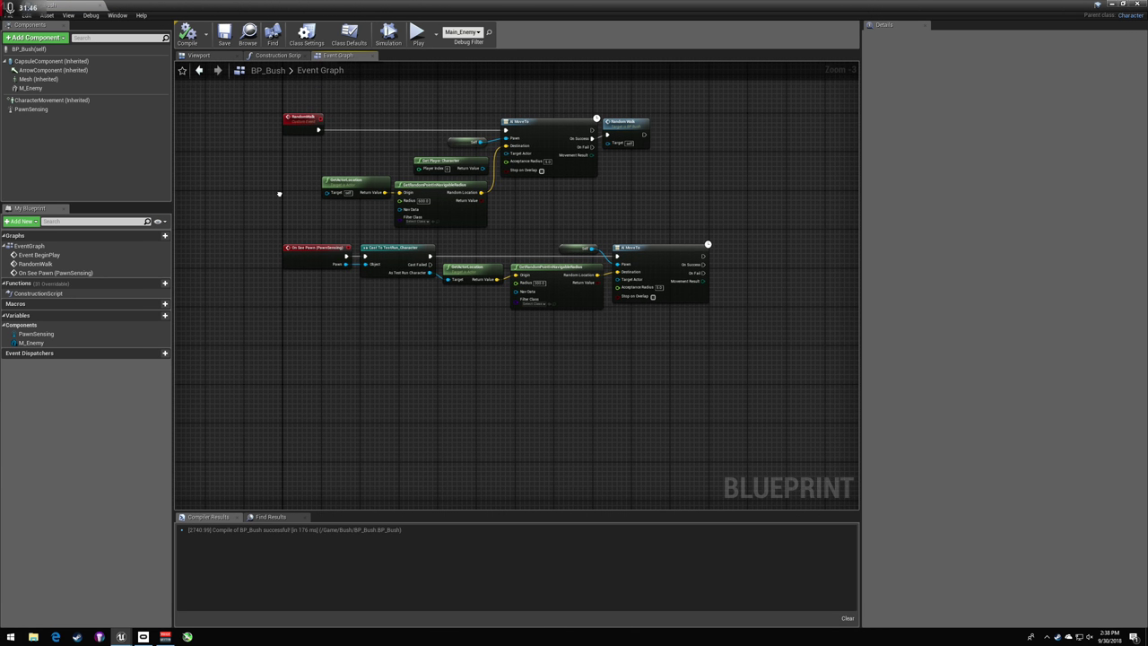
left_click_drag(375, 301, 601, 272)
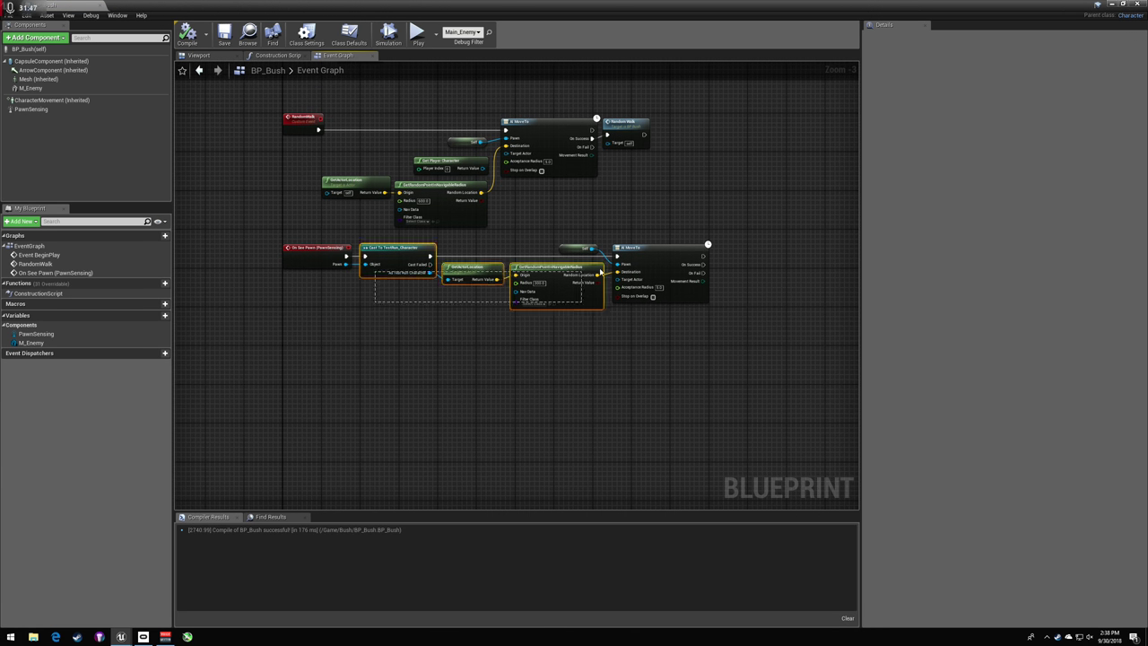
left_click(698, 221)
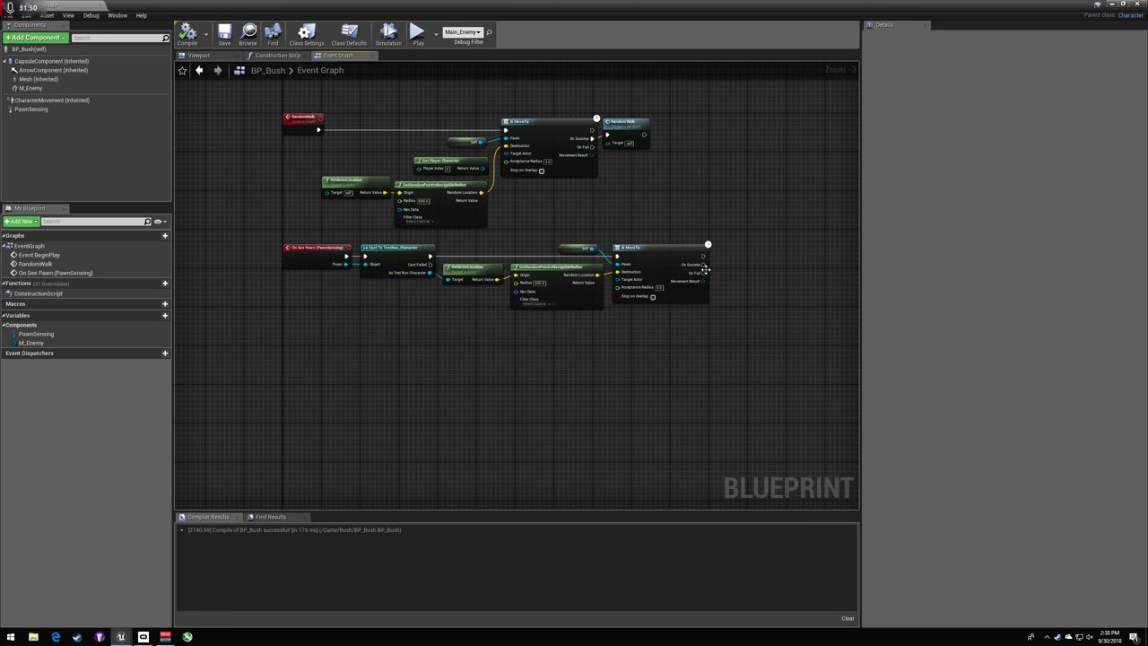
left_click_drag(703, 264, 712, 260)
type("print")
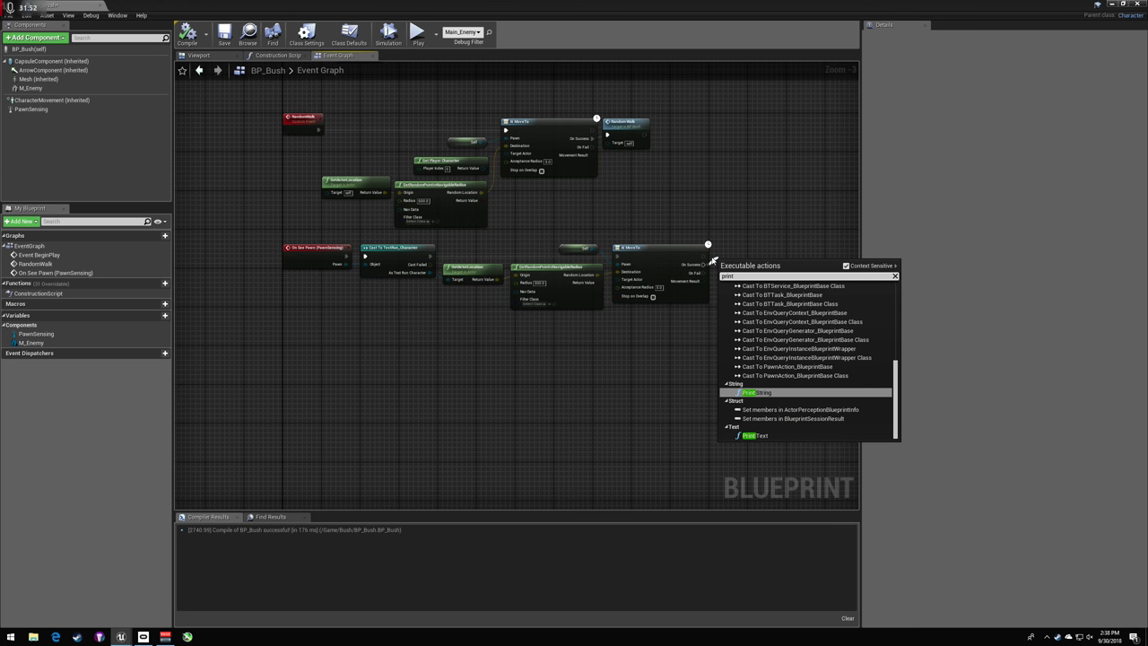
key("Return")
scroll(718, 261, "up", 3)
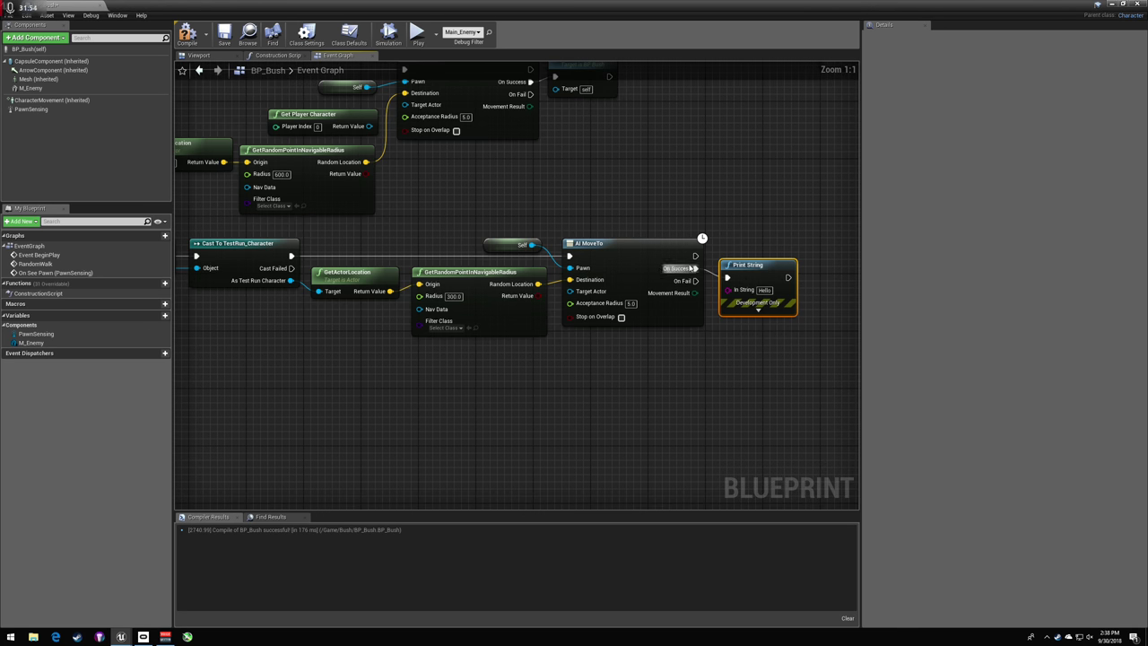
- Set the Print String text to "Yeah buddy" and place the node right beside AI MoveTo
left_click_drag(759, 274, 795, 243)
left_click(751, 213)
right_click_drag(751, 213, 628, 204)
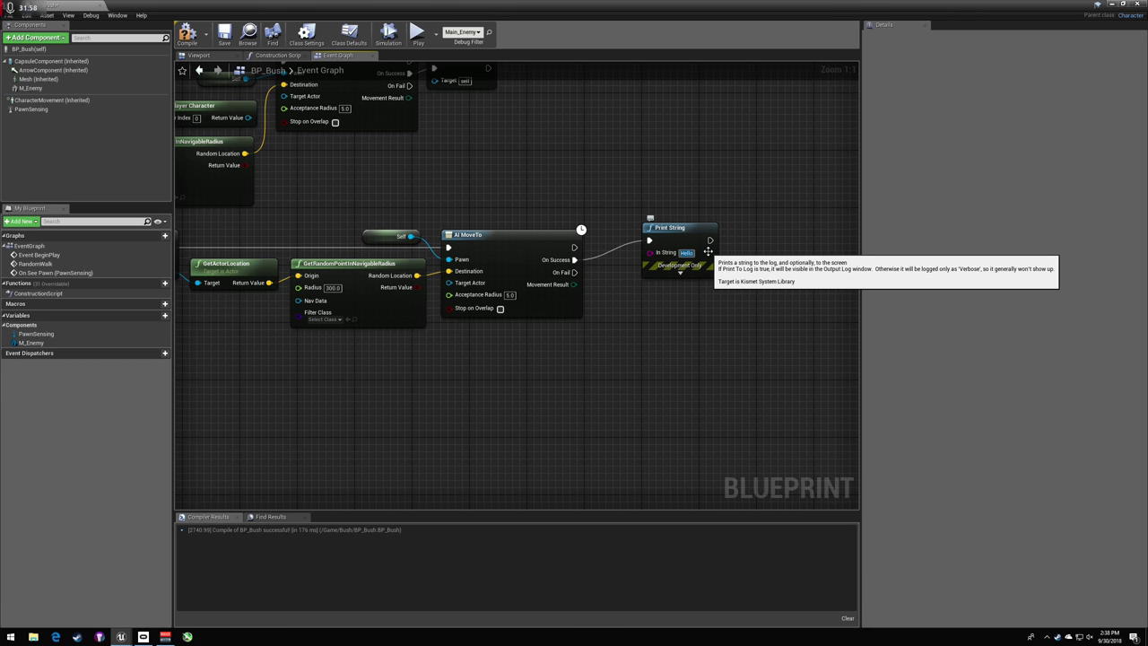
left_click(708, 253)
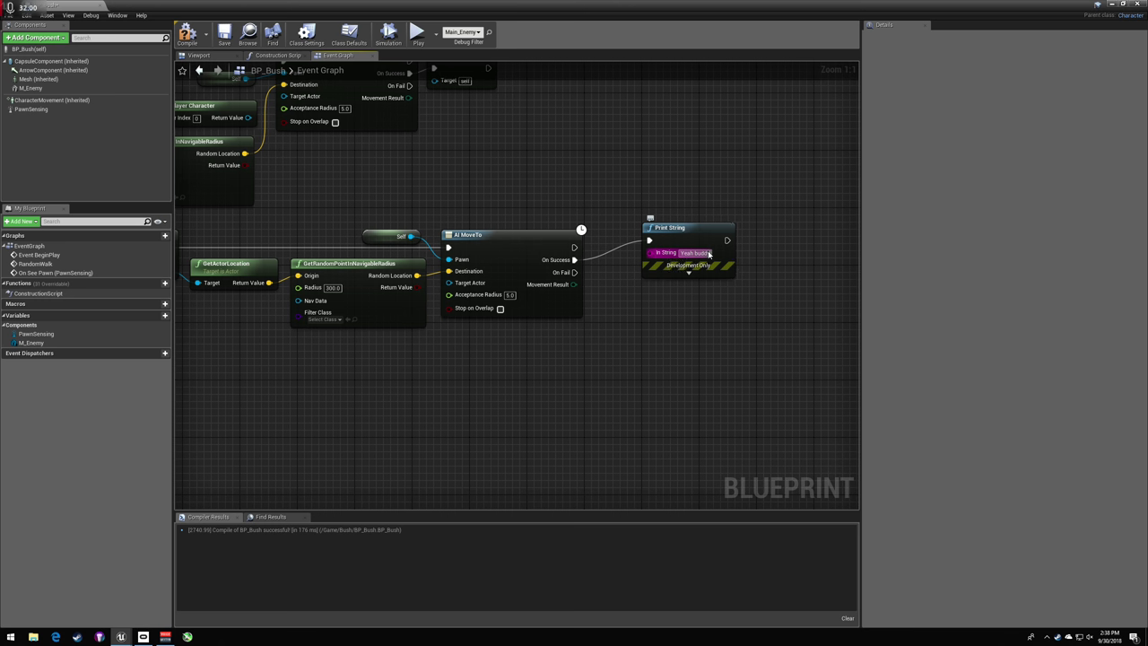
left_click_drag(644, 226, 594, 233)
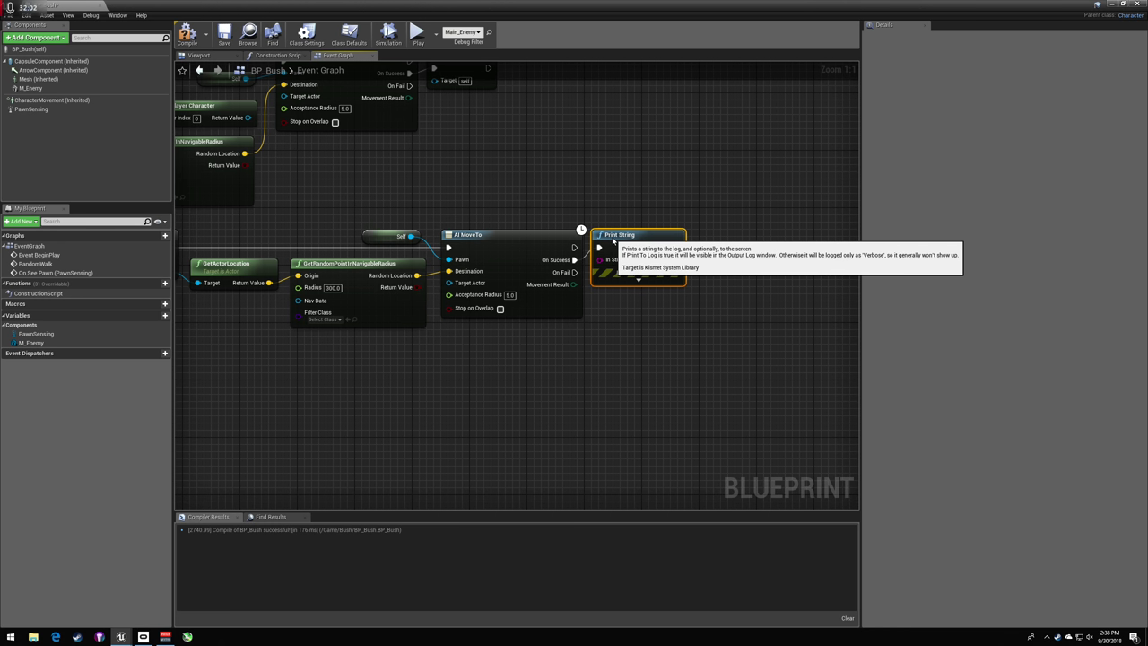
- Compile BP_Bush and play the level to check for the printed message, ending the session when done
left_click(189, 34)
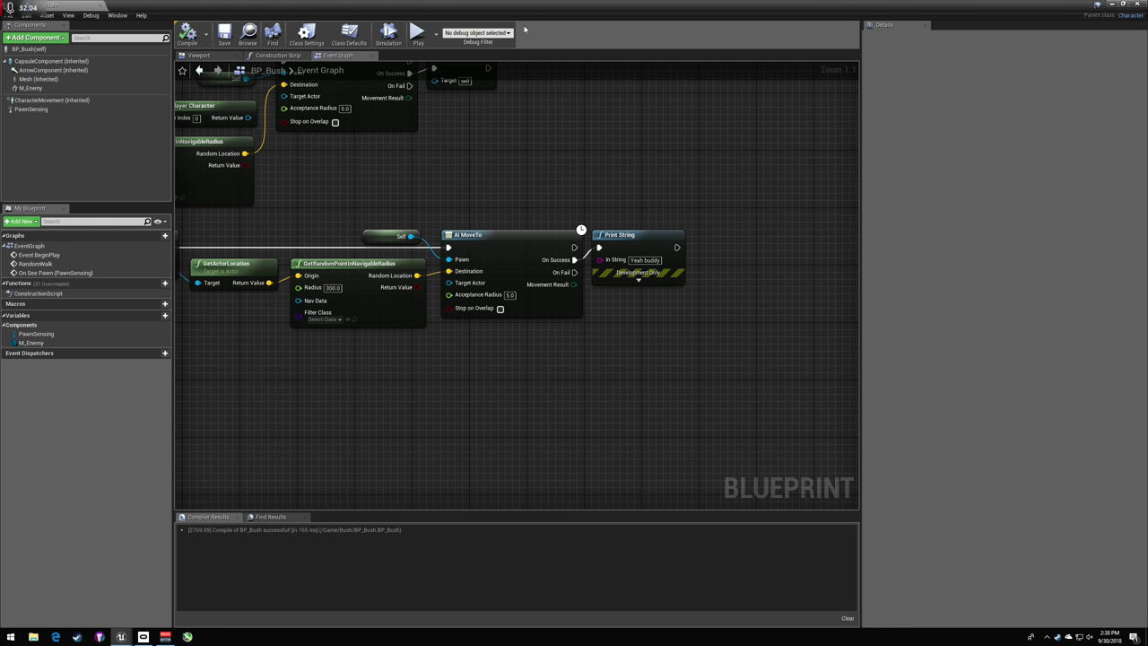
left_click(1110, 4)
left_click(525, 33)
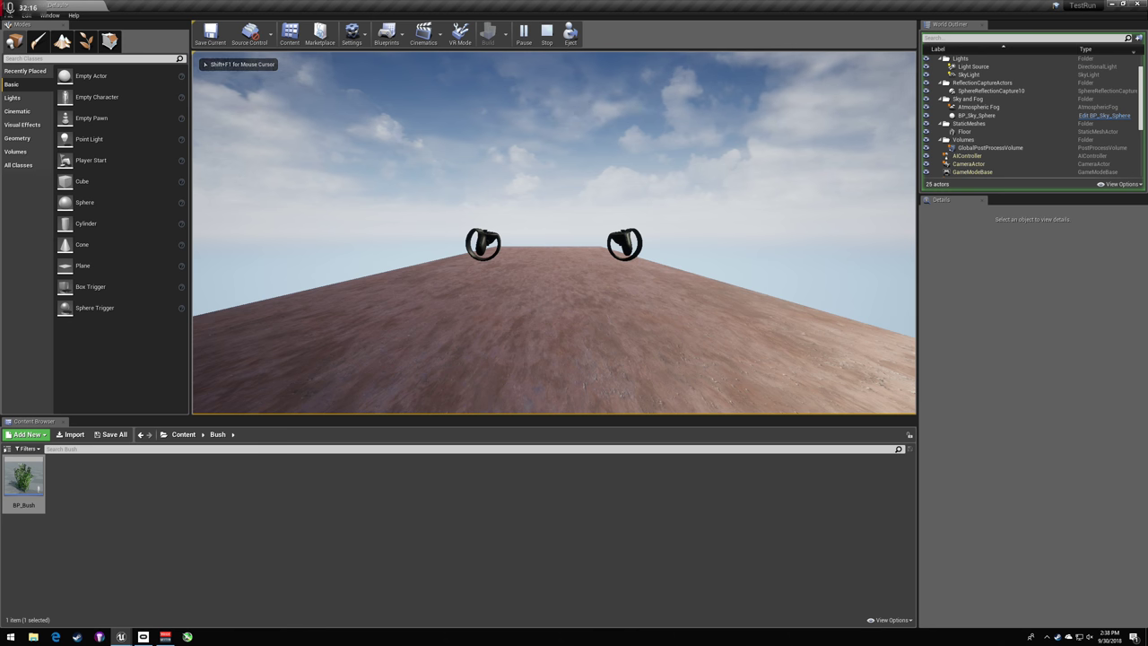
key("Escape")
- In BP_Bush's On See Pawn chain, set the GetRandomPointInNavigableRadius radius and the AI MoveTo acceptance radius to 0
double_click(23, 480)
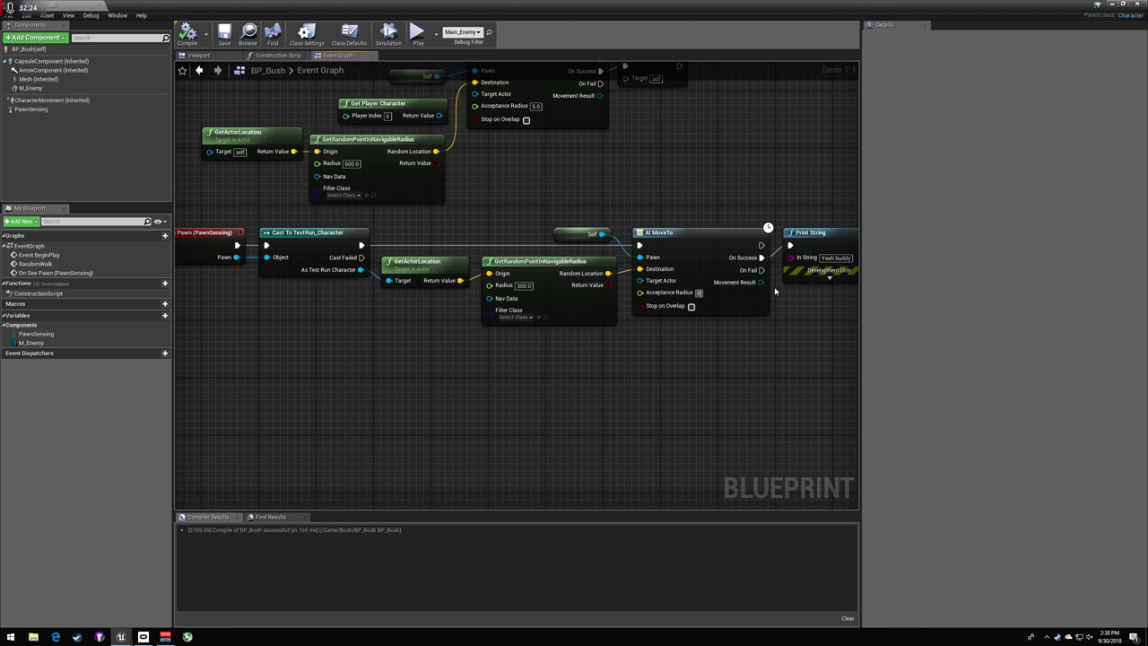
left_click(583, 235)
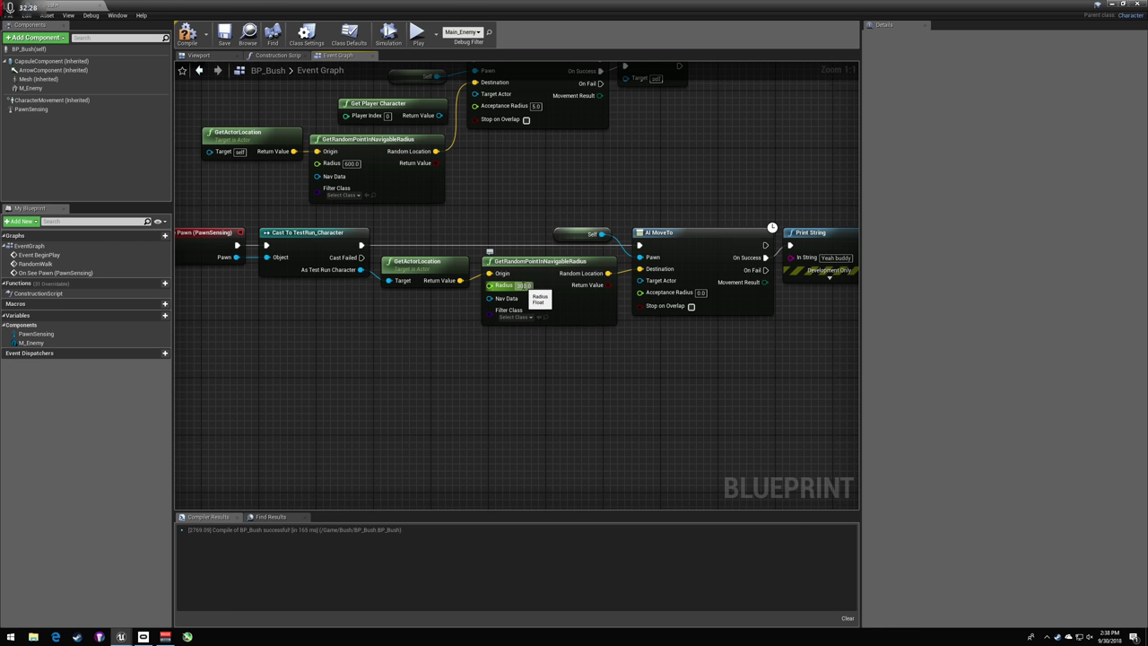
left_click(700, 294)
type("5")
key("Return")
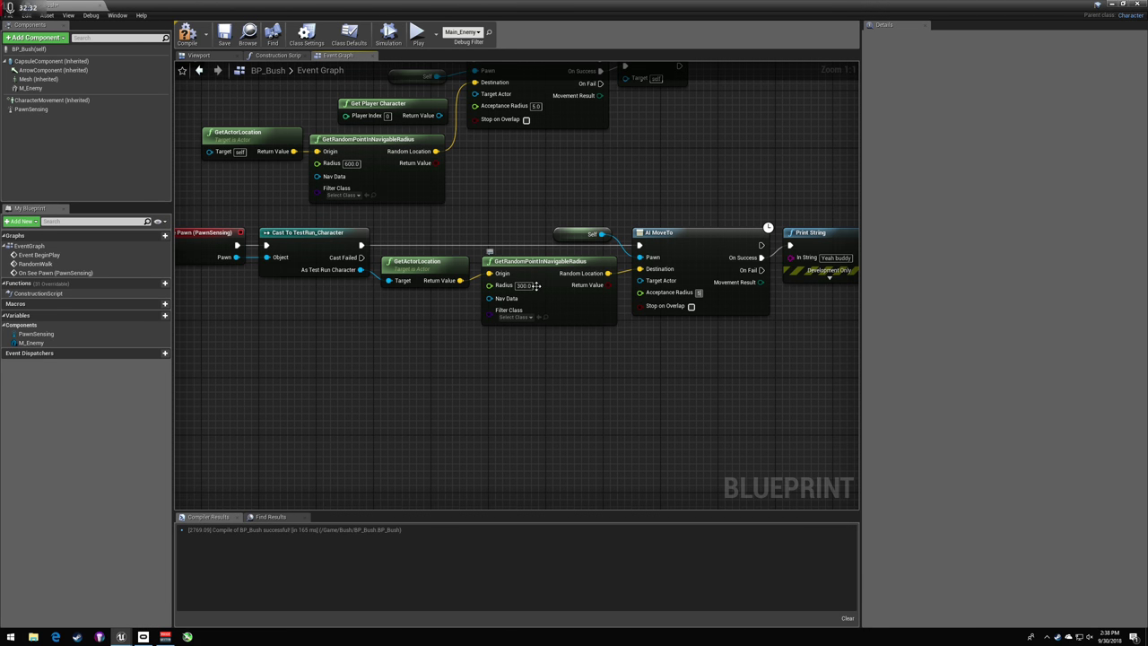
left_click(536, 286)
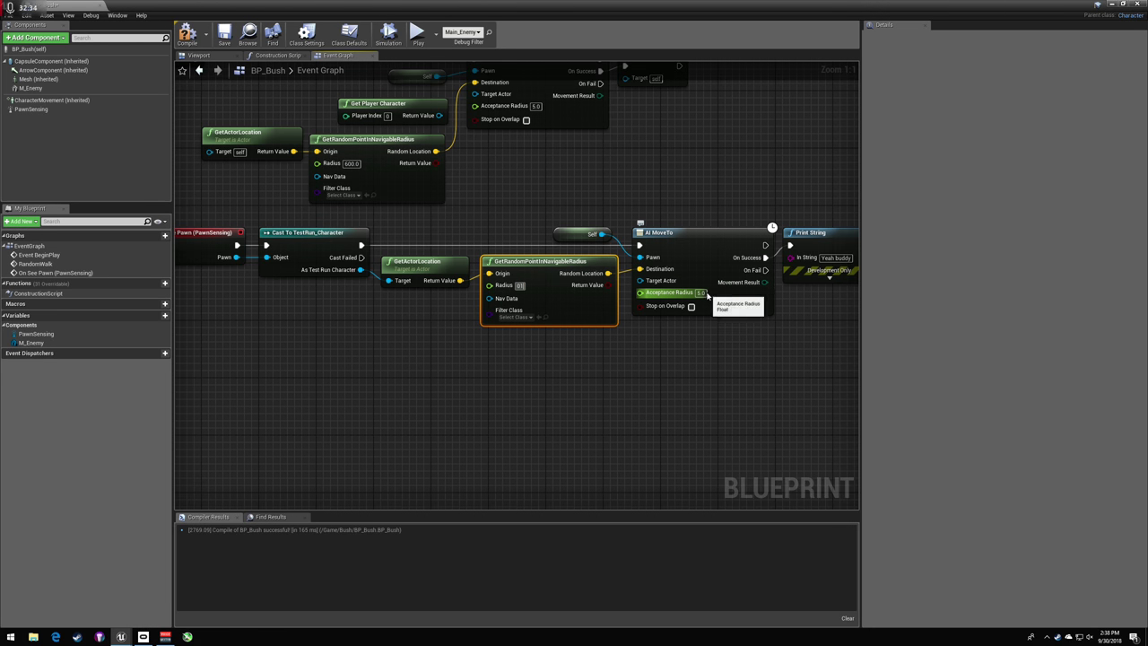
type("0")
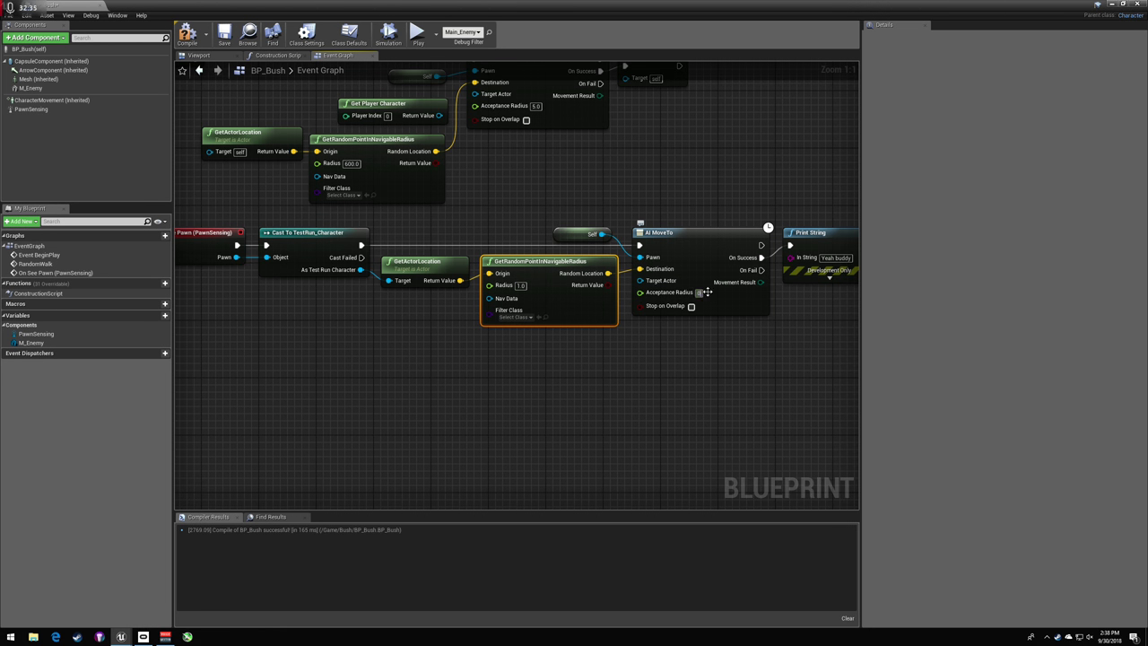
left_click(521, 285)
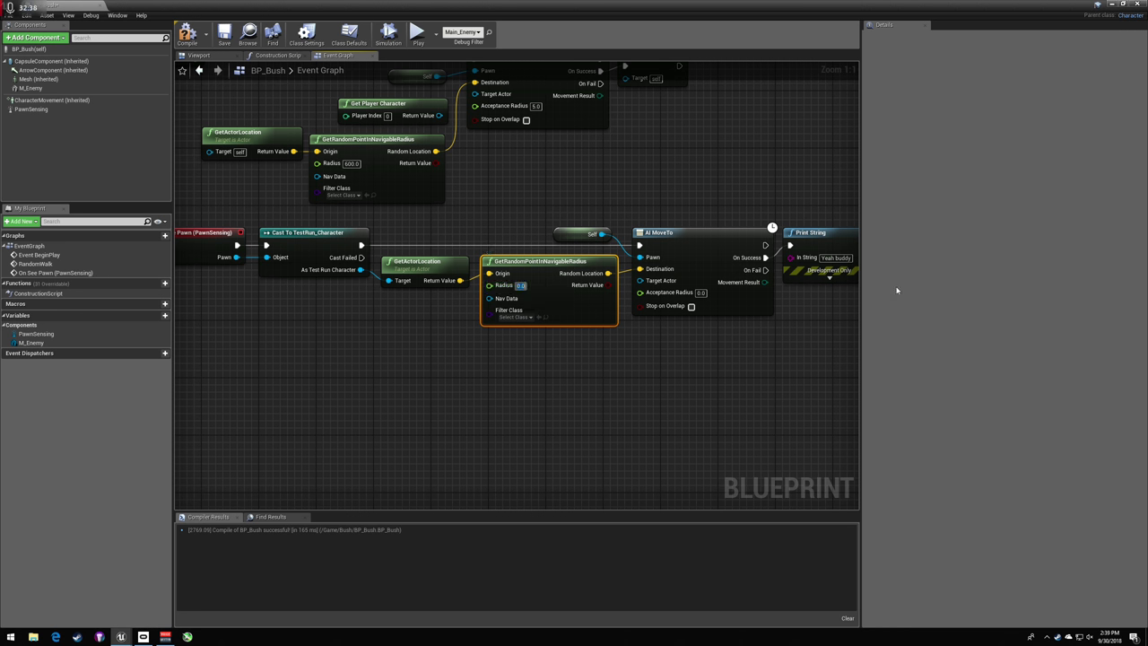
left_click(656, 441)
- Compile BP_Bush and play the level to observe how the bush approaches with the zero radii, ending the session when done
left_click(188, 36)
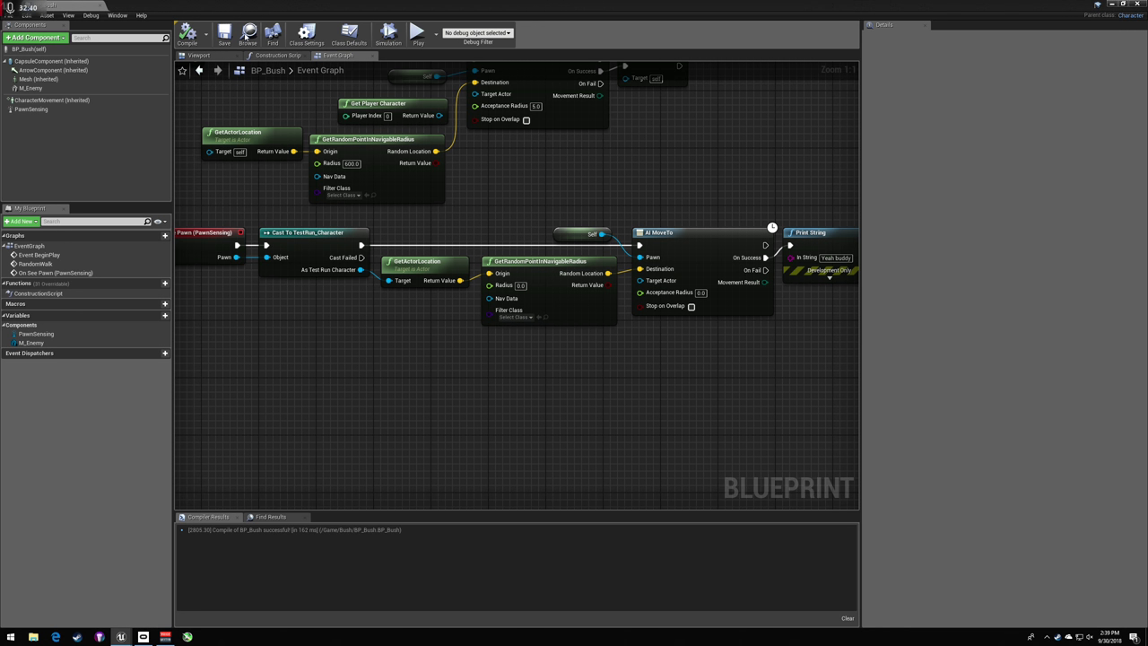
left_click(1112, 3)
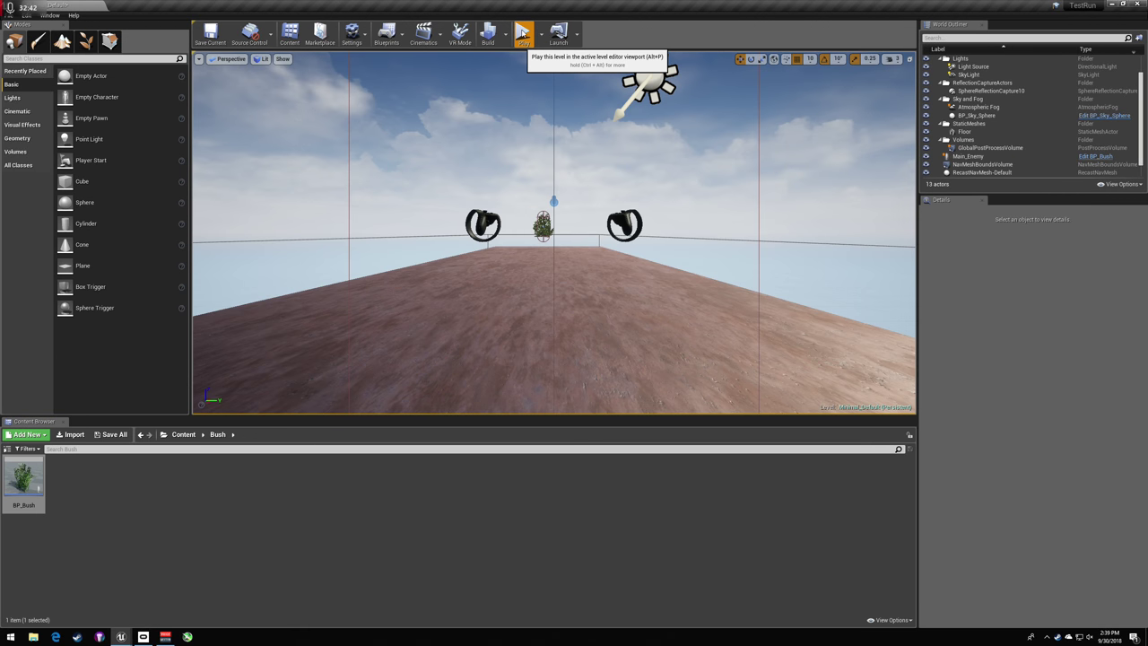
left_click(522, 32)
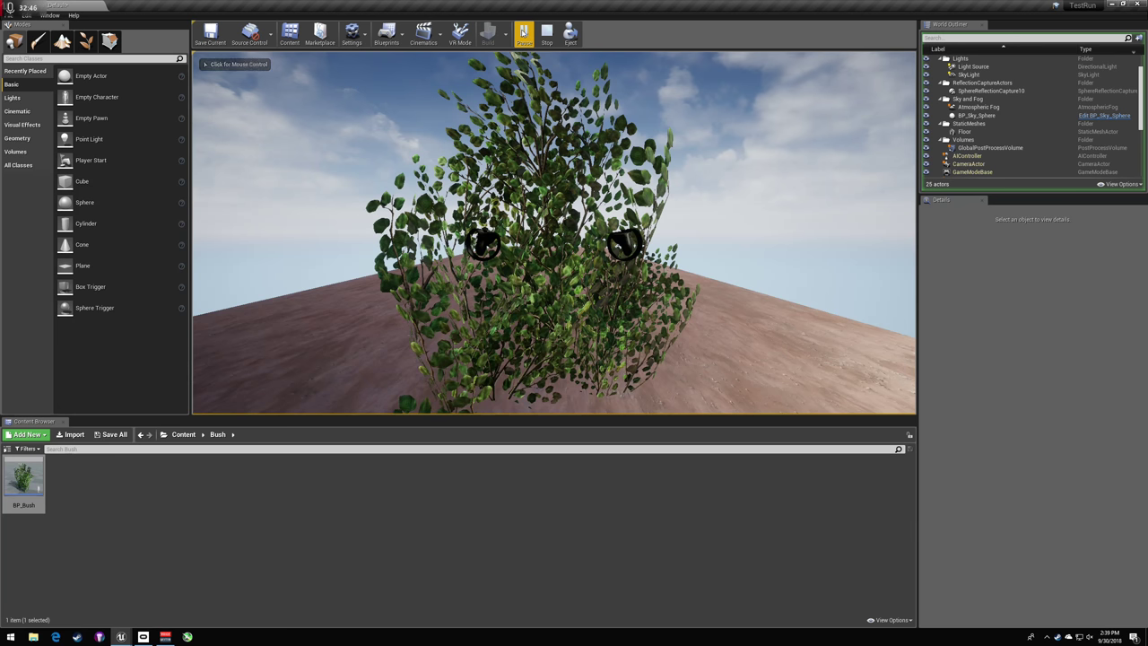
key("Escape")
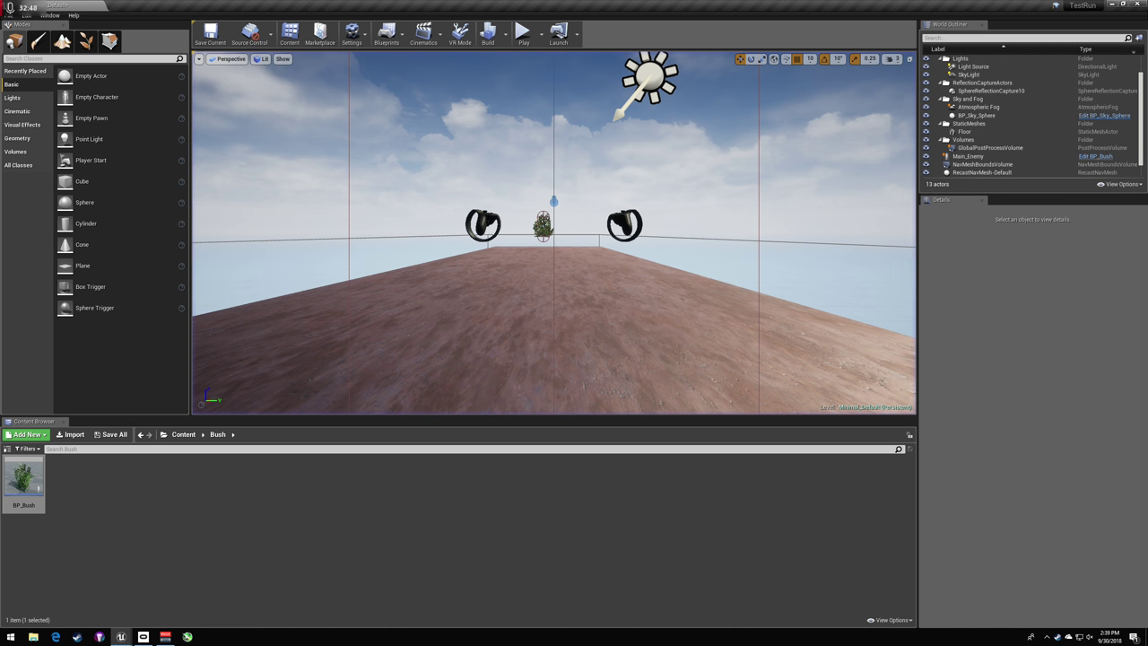
- Reopen BP_Bush's event graph to examine the RandomWalk and On See Pawn chains, and return to the level editor
double_click(38, 487)
right_click_drag(631, 242, 525, 266)
scroll(524, 266, "down", 3)
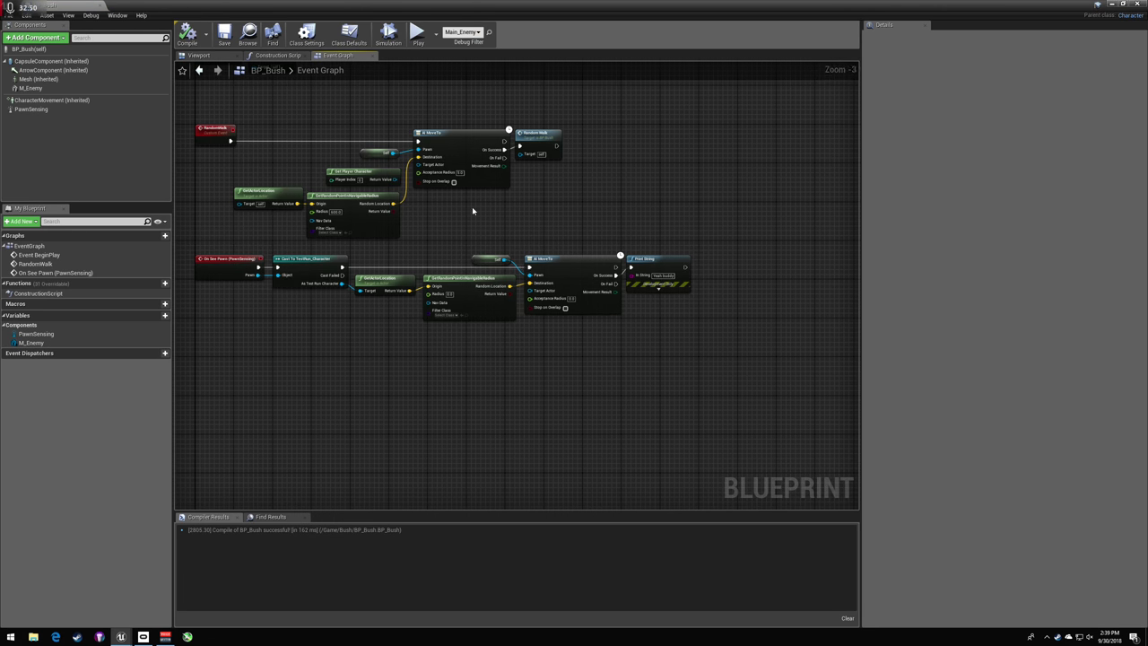
scroll(472, 206, "up", 1)
right_click_drag(424, 205, 541, 190)
left_click(306, 34)
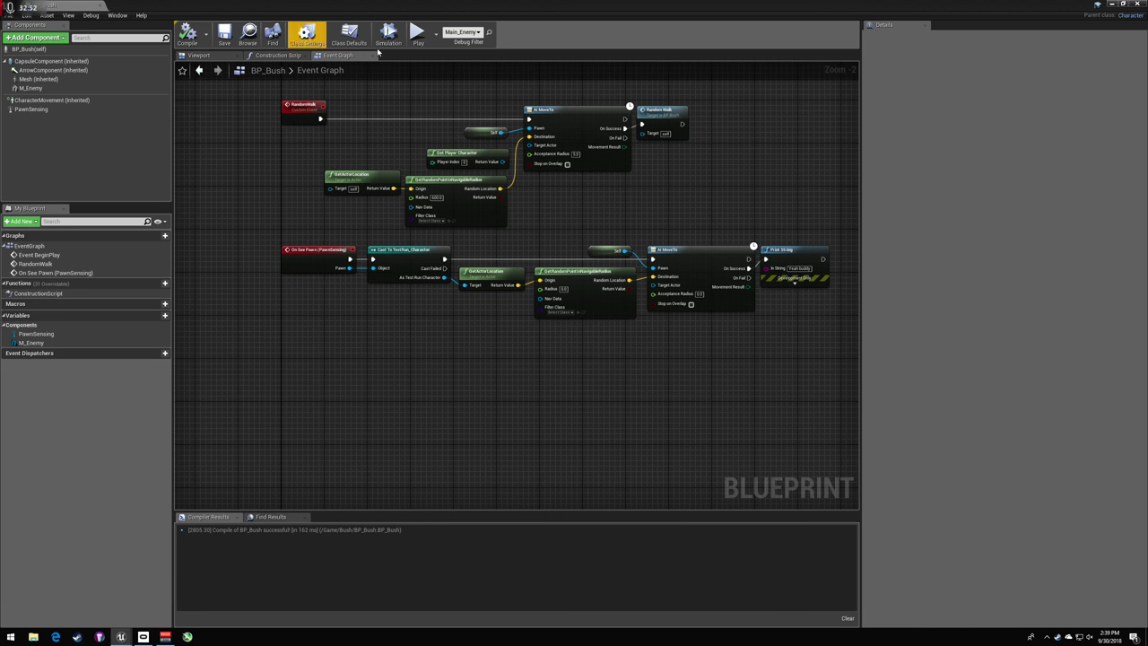
left_click(1112, 4)
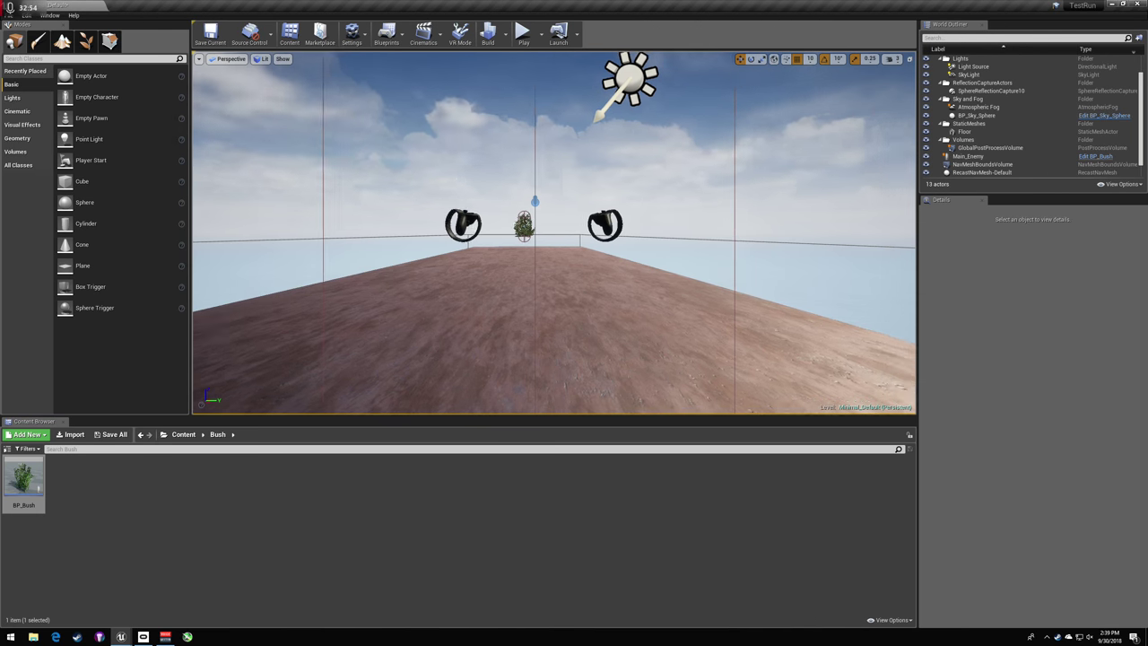
- Rotate the Main_Enemy bush in the level about its vertical axis to about -50°
right_click_drag(628, 234, 682, 233)
right_click_drag(365, 185, 567, 179)
key("a")
left_click(364, 184)
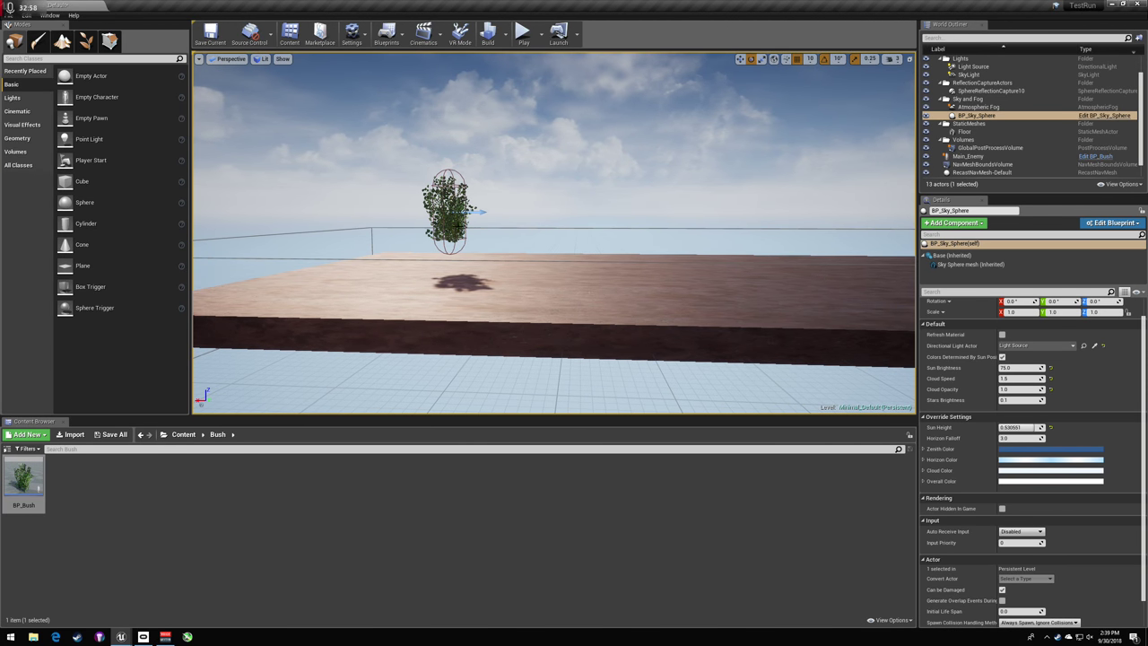
left_click(456, 222)
left_click_drag(481, 215, 548, 177)
- Save the level and play it to observe the rotated bush enemy, ending the session when done
left_click(221, 38)
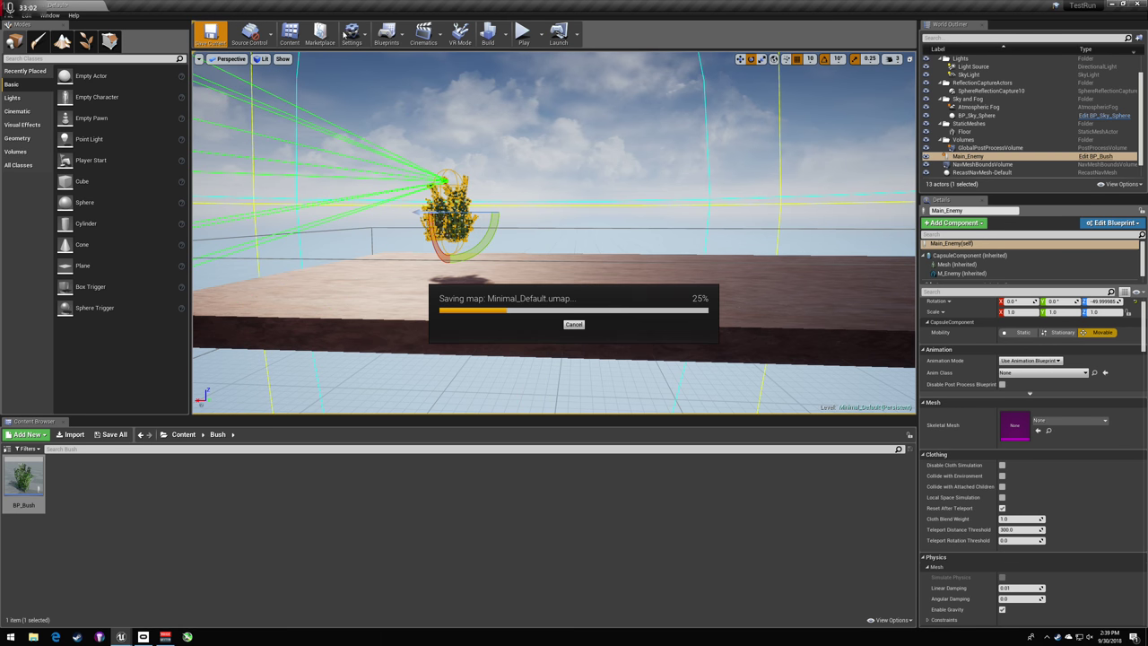
left_click(522, 34)
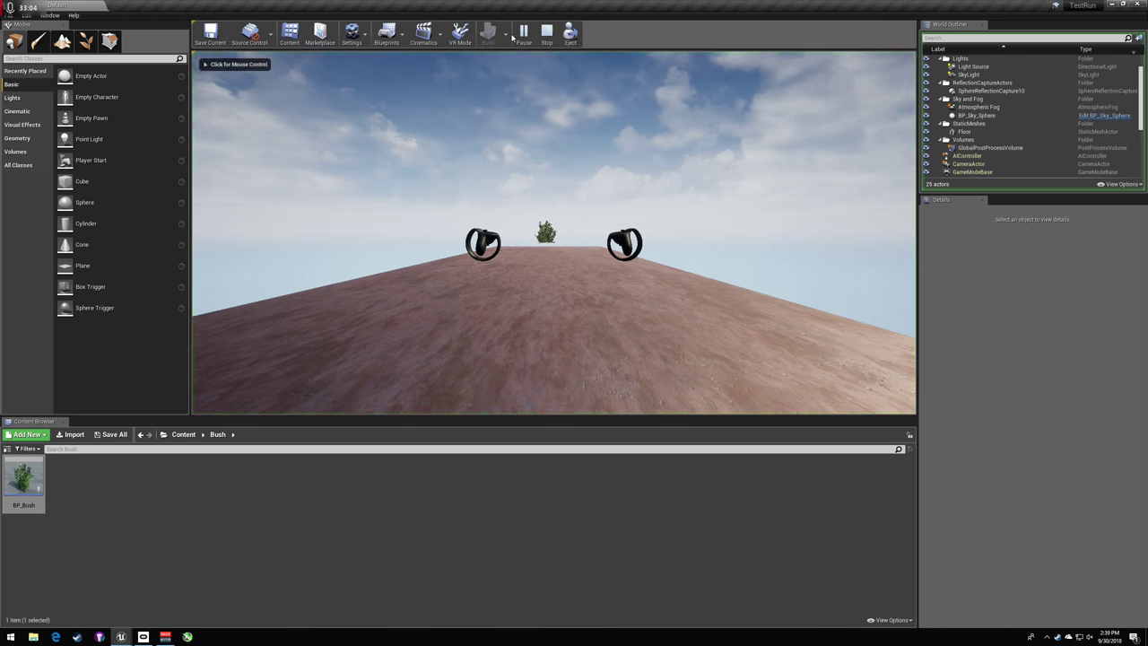
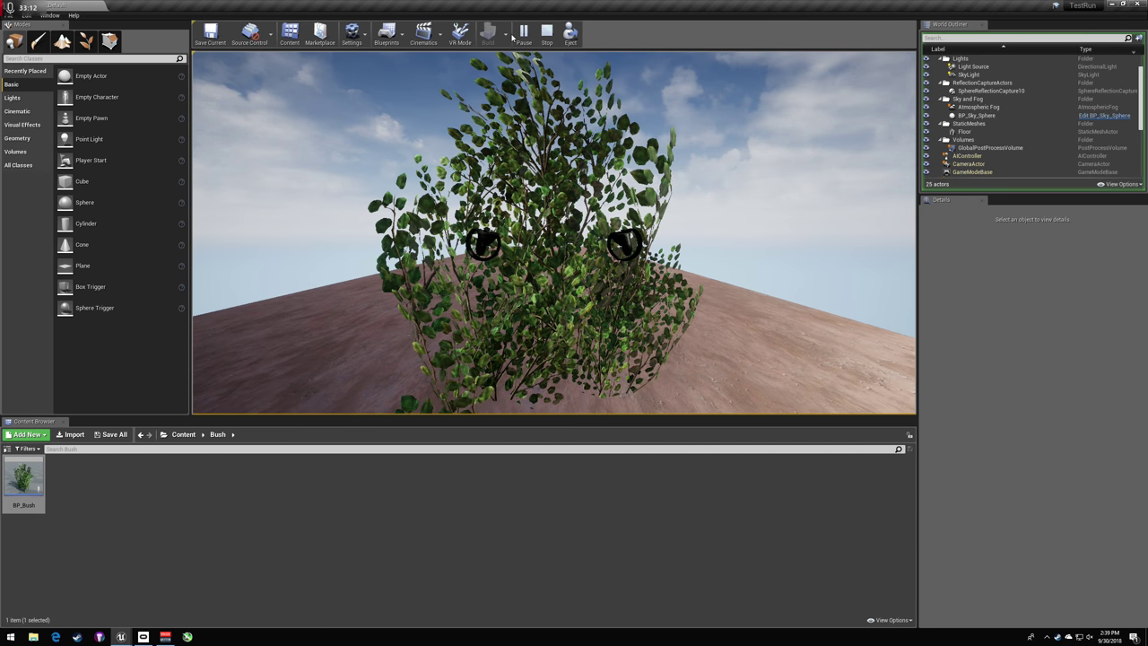
key("Escape")
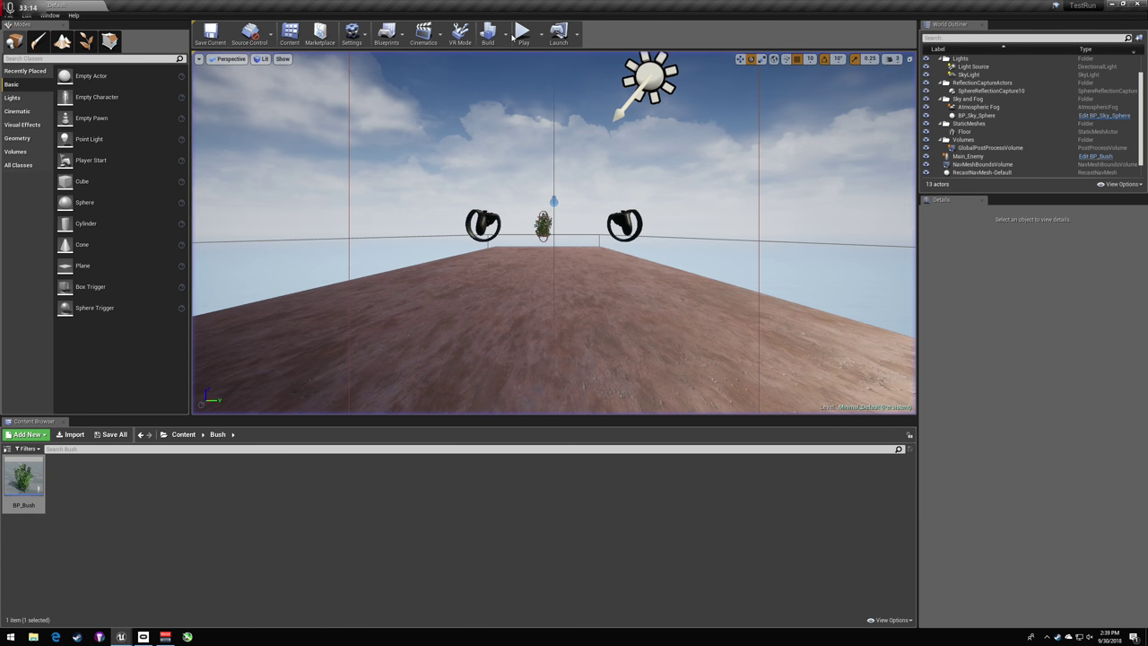
- Examine the bush enemy and its shadow up close in the level viewport
right_click_drag(236, 128, 203, 140)
key("w")
key("w")
key("w")
key("d")
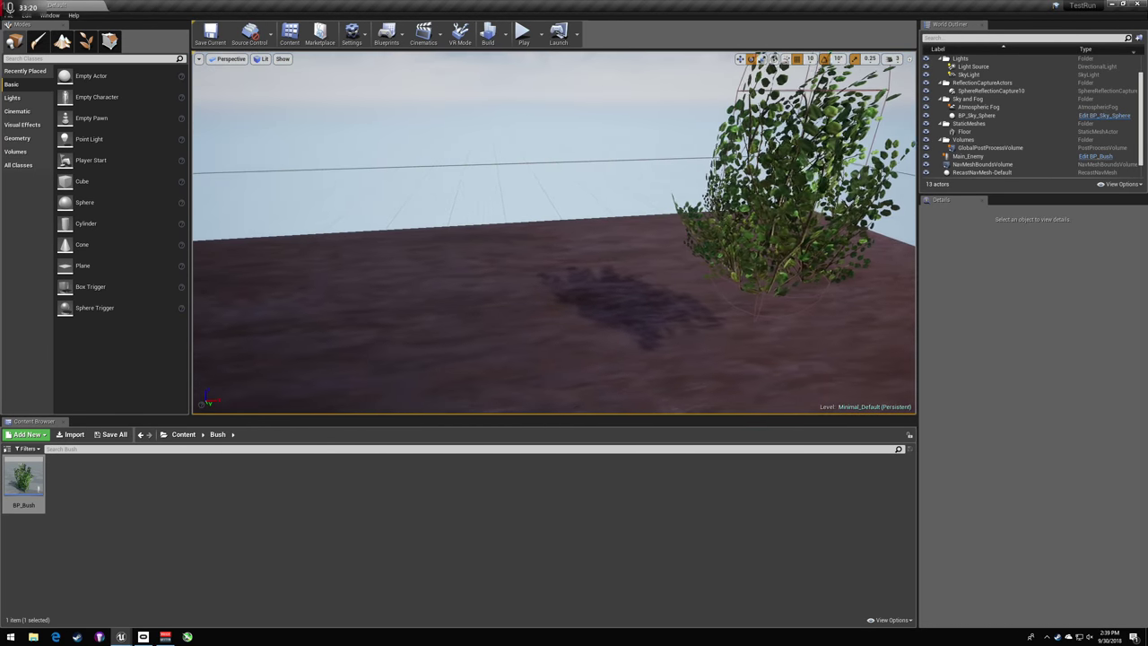
right_click_drag(553, 233, 529, 247)
- In BP_Bush's event graph, move the Random Walk call away from the RandomWalk chain's AI MoveTo and break its On Success link
key("alt+Tab")
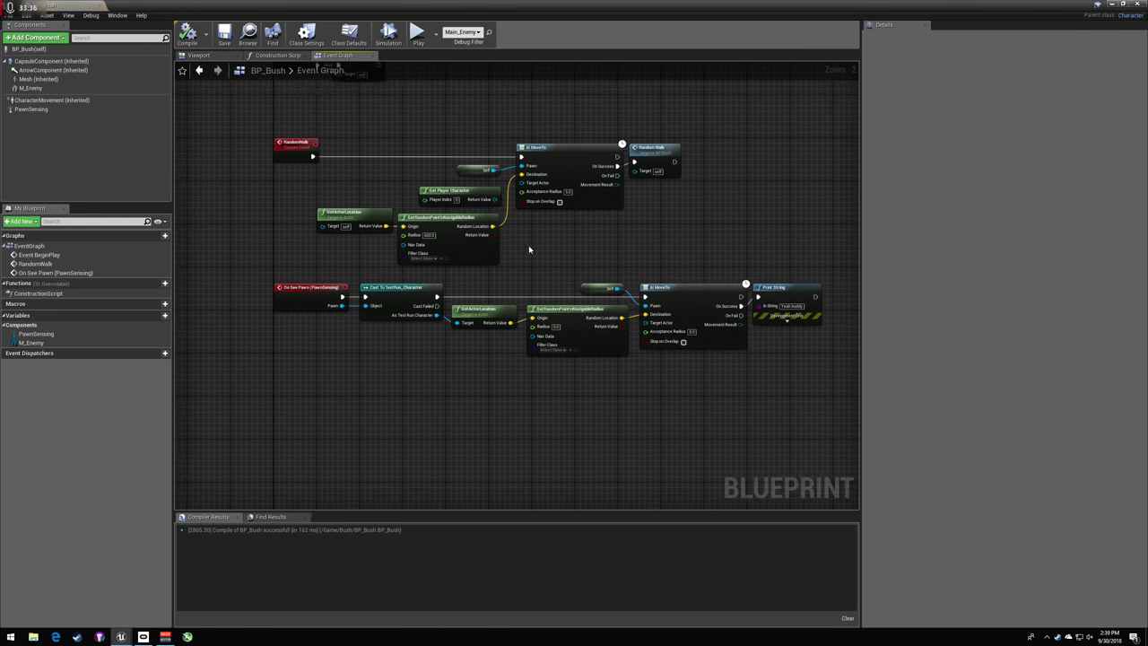
scroll(536, 176, "up", 2)
right_click_drag(536, 176, 470, 253)
left_click(634, 218)
left_click_drag(634, 218, 841, 218)
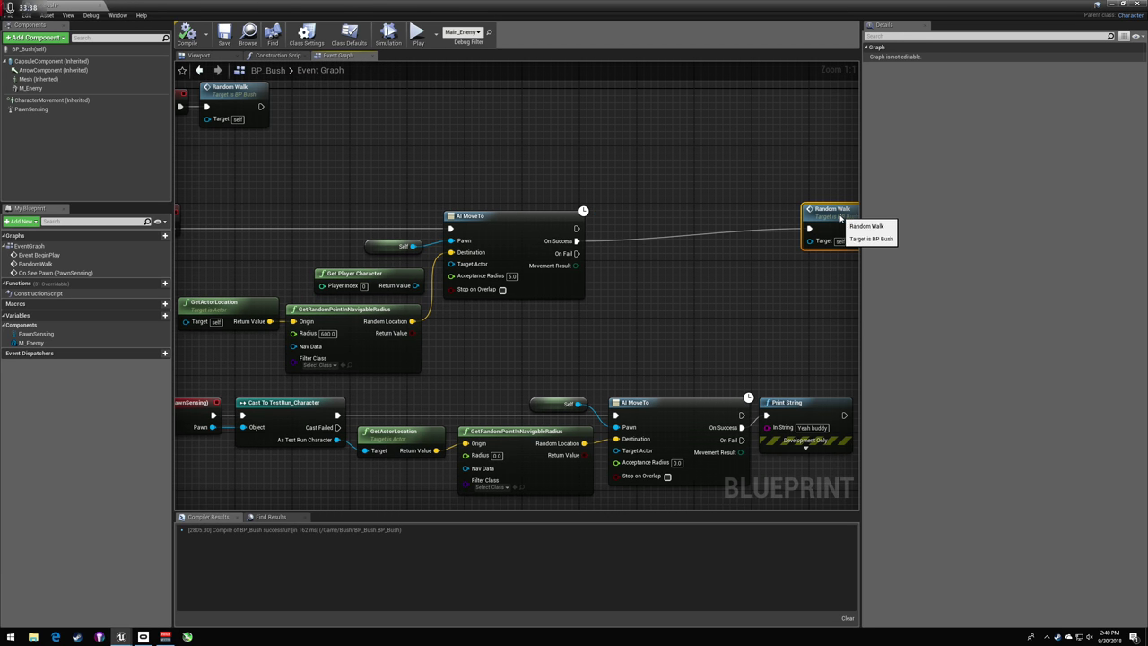
right_click_drag(743, 209, 576, 200)
left_click(410, 232, "alt")
- Add a SetActorRotation node to On Success of the RandomWalk chain's AI MoveTo and delete the disconnected Random Walk call
left_click_drag(410, 232, 471, 228)
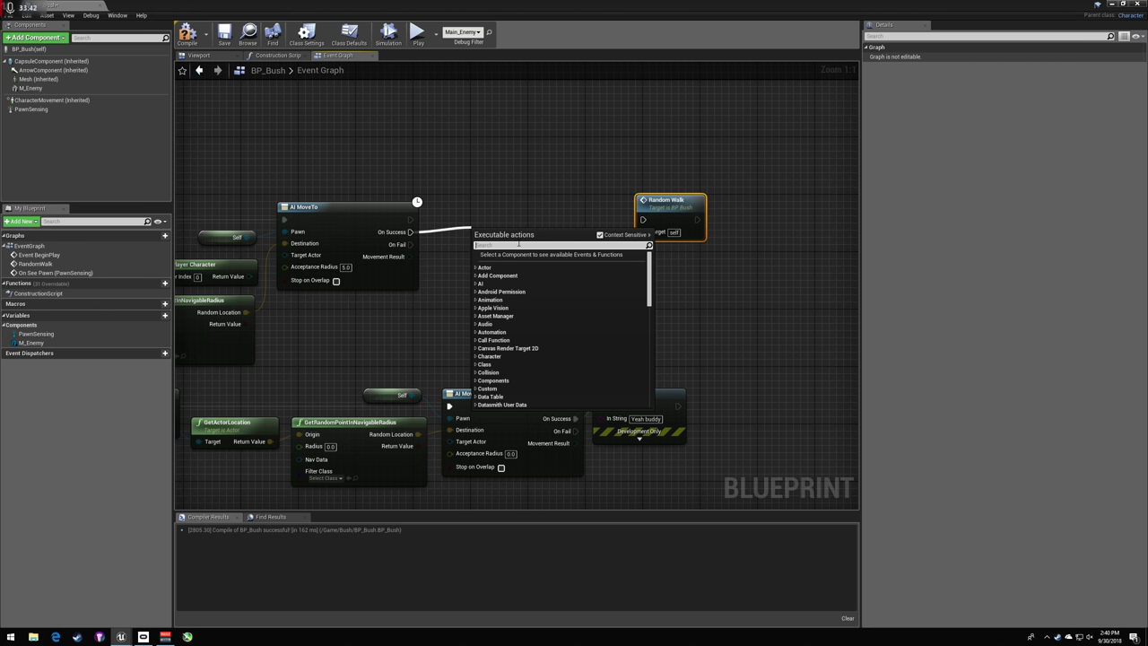
type("s")
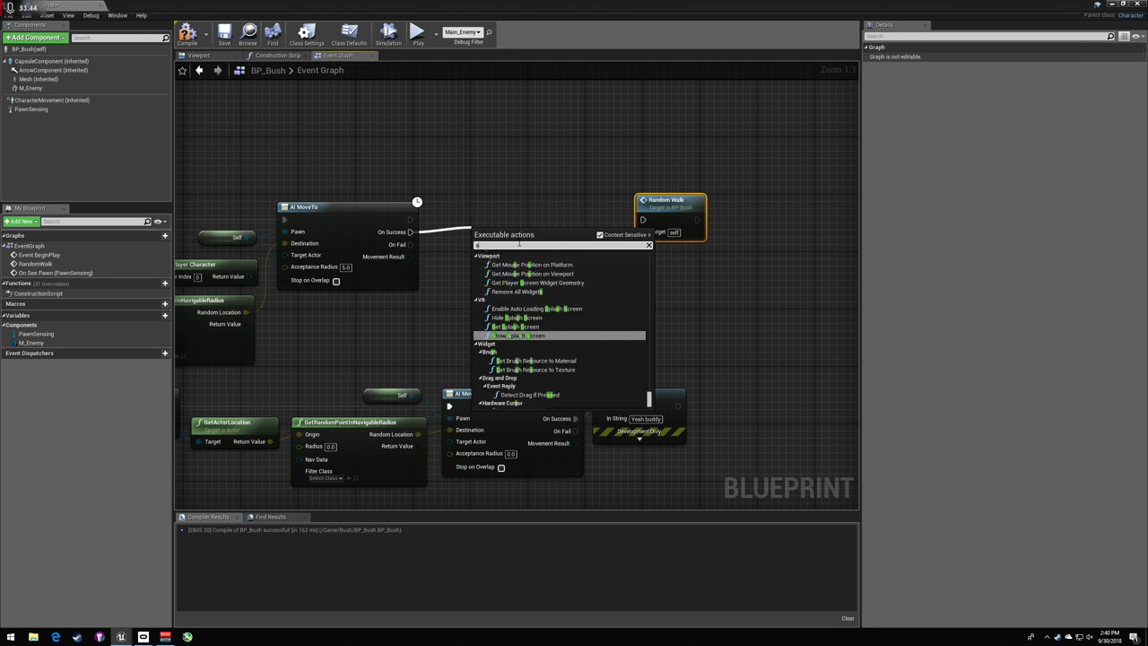
type("et actor")
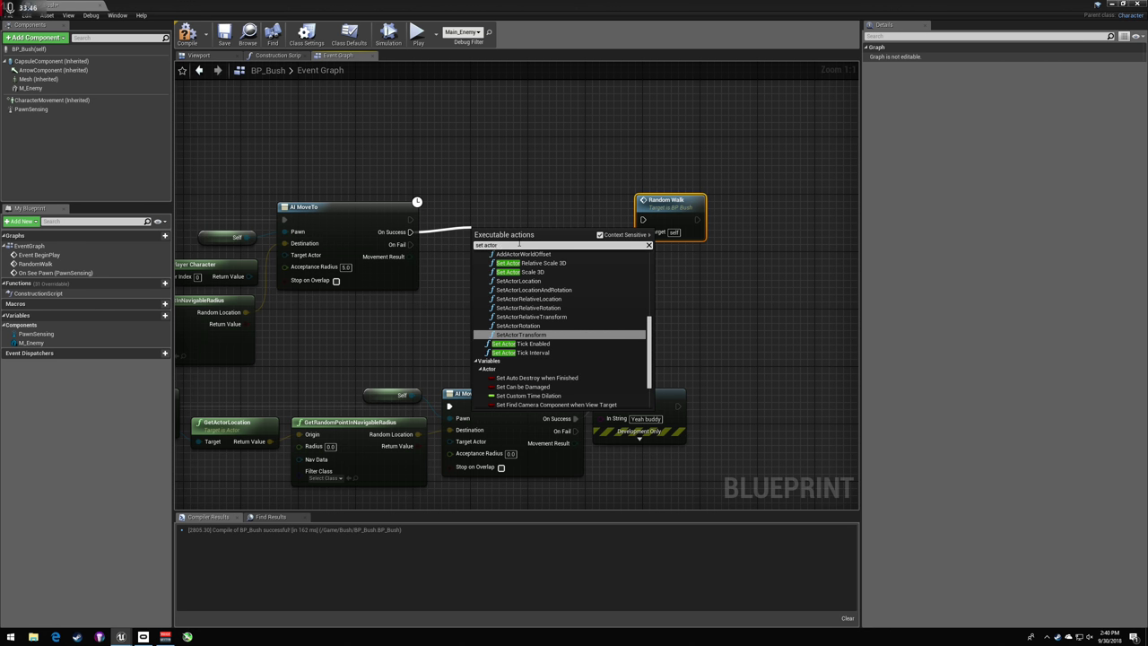
type(" rotation")
key("Return")
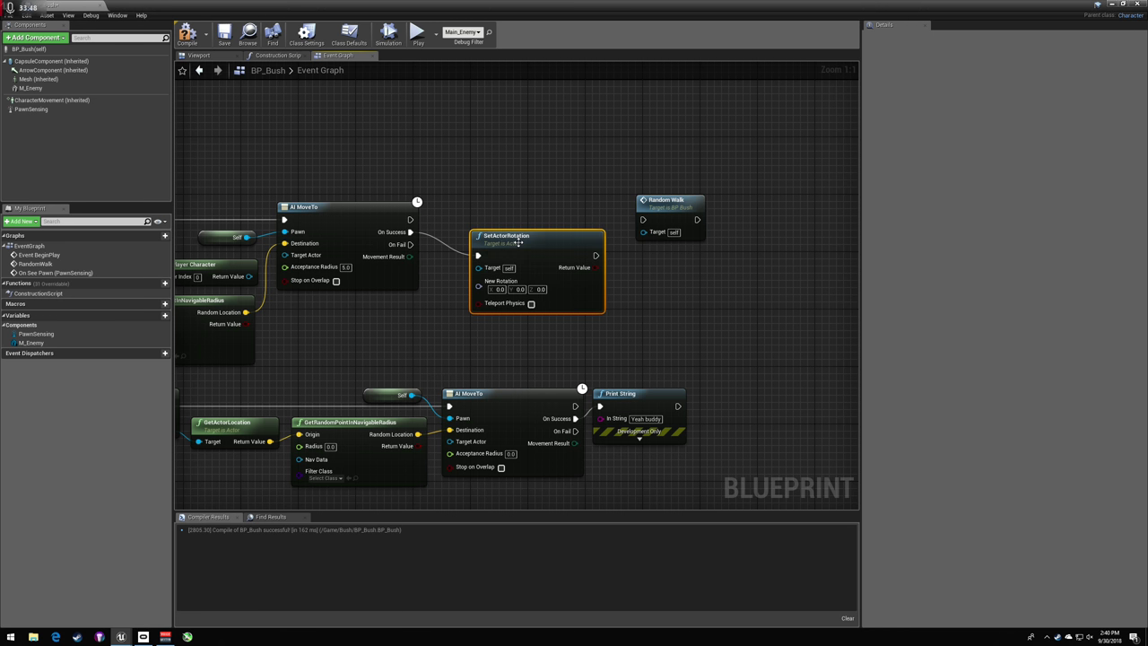
left_click_drag(556, 241, 613, 212)
left_click(693, 208)
key("Delete")
- Add a GetActorRotation node below SetActorRotation and connect its return value to a new Break Rotator node
right_click_drag(852, 197, 671, 192)
right_click_drag(589, 187, 735, 180)
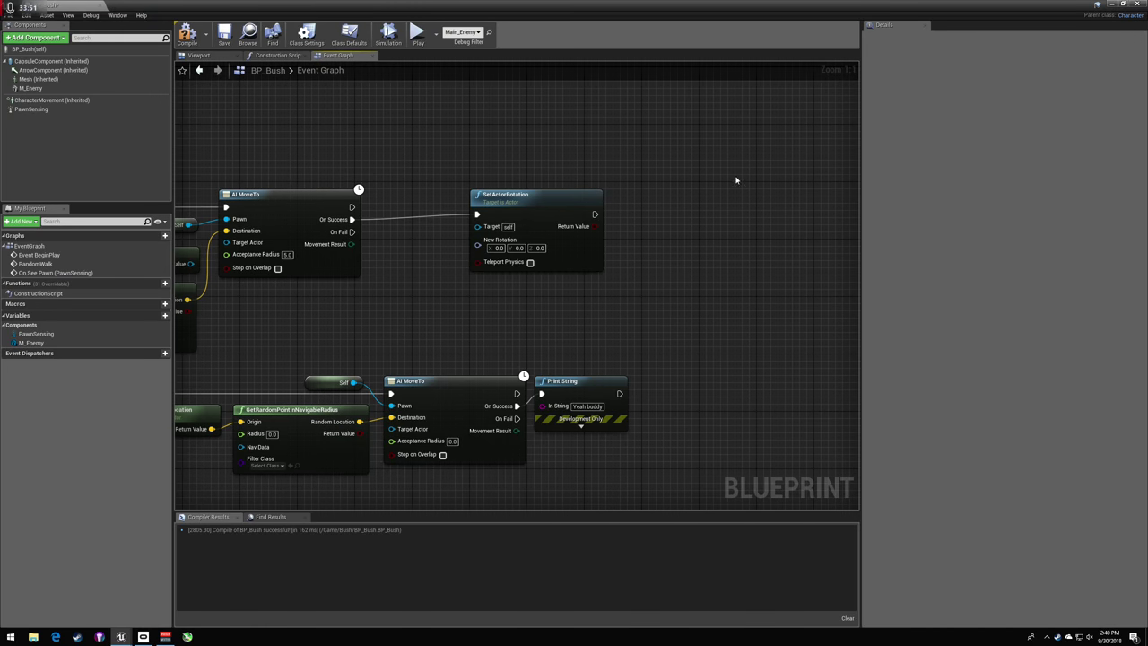
right_click(417, 294)
type("get actor ro")
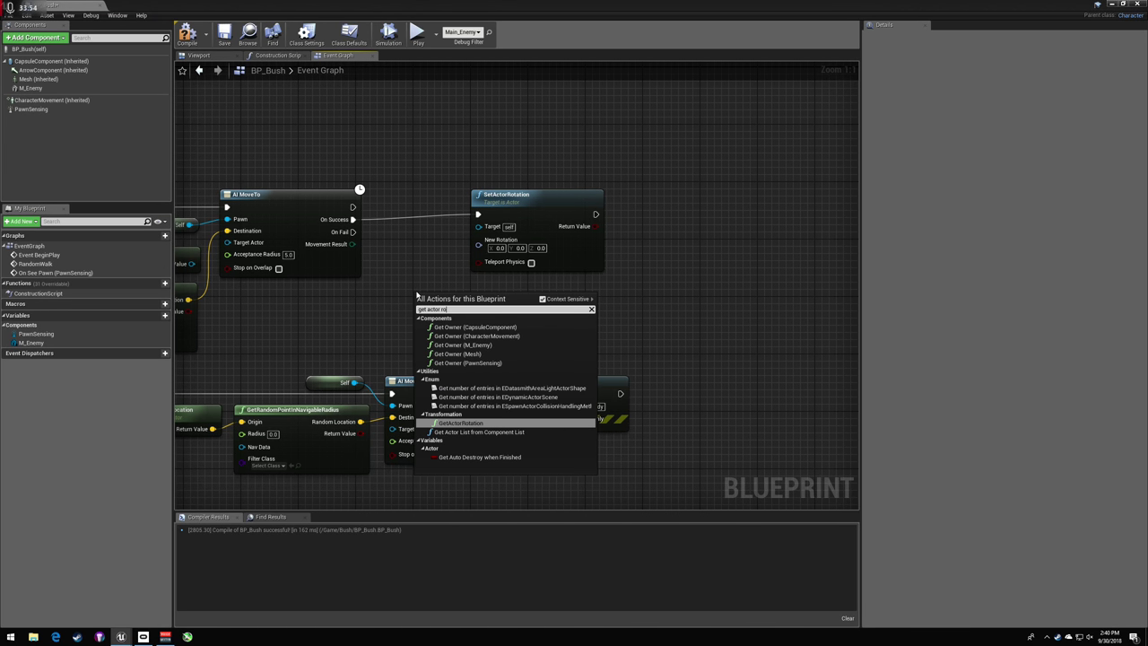
type("tation")
key("Return")
left_click_drag(505, 314, 532, 320)
type("break rotat")
key("Return")
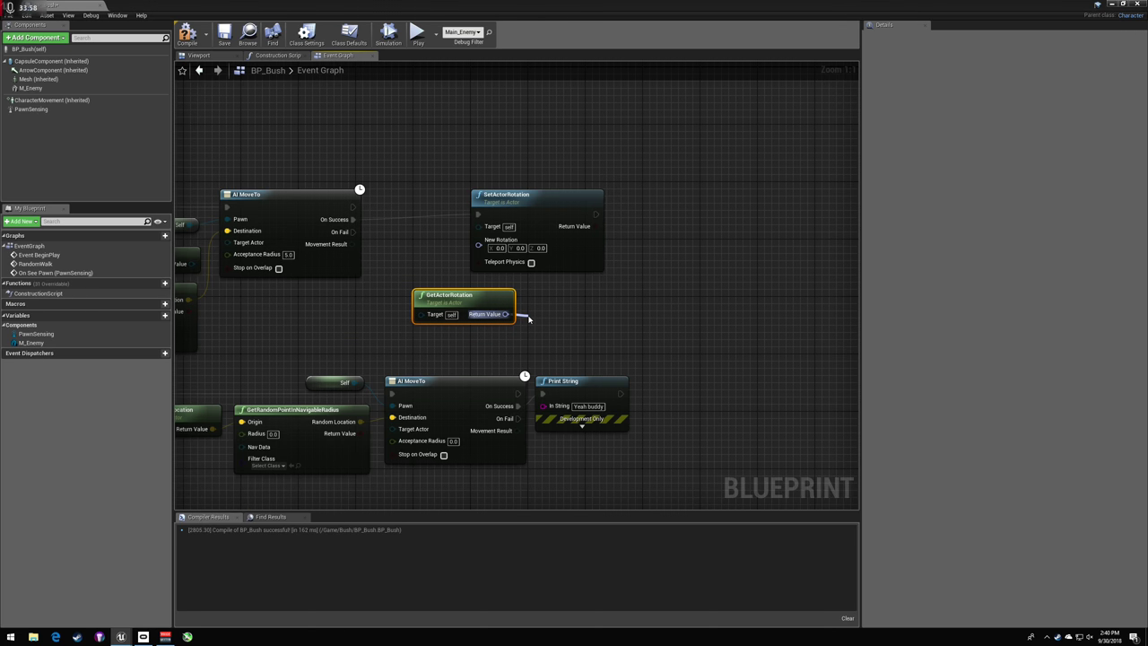
- Add a Make Rotator node well beyond Break Rotator and feed it Break Rotator's roll and pitch
right_click_drag(638, 292, 604, 297)
right_click(605, 300)
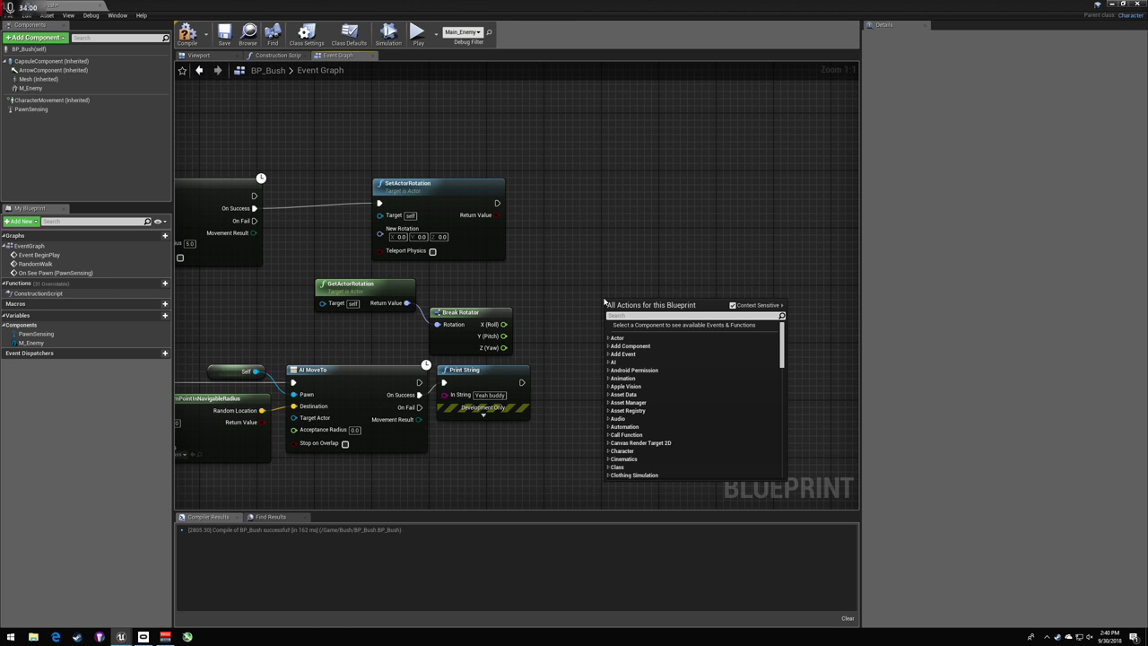
type("make rotator")
key("Return")
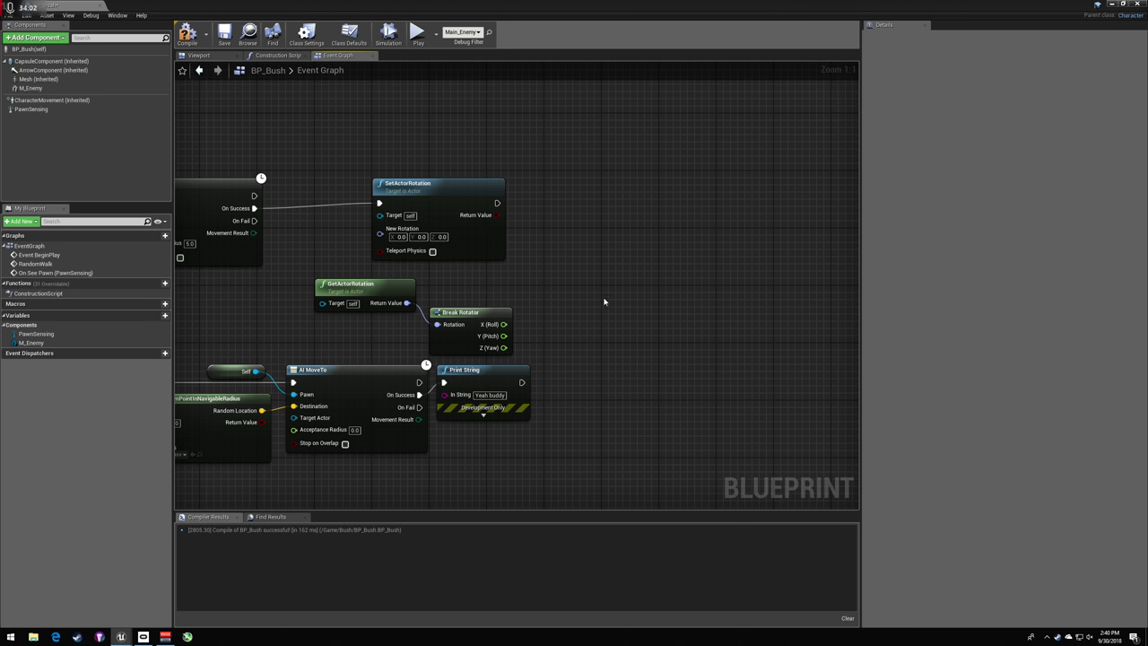
left_click_drag(619, 315, 556, 303)
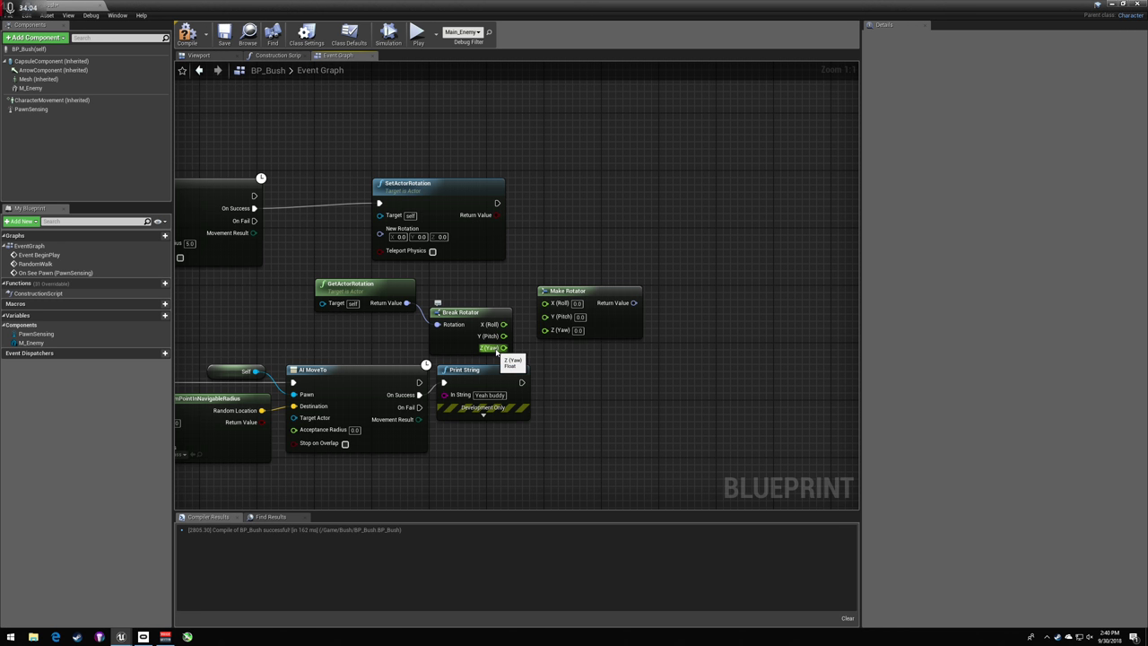
left_click_drag(503, 335, 544, 303)
right_click_drag(597, 291, 622, 282)
left_click_drag(622, 282, 792, 274)
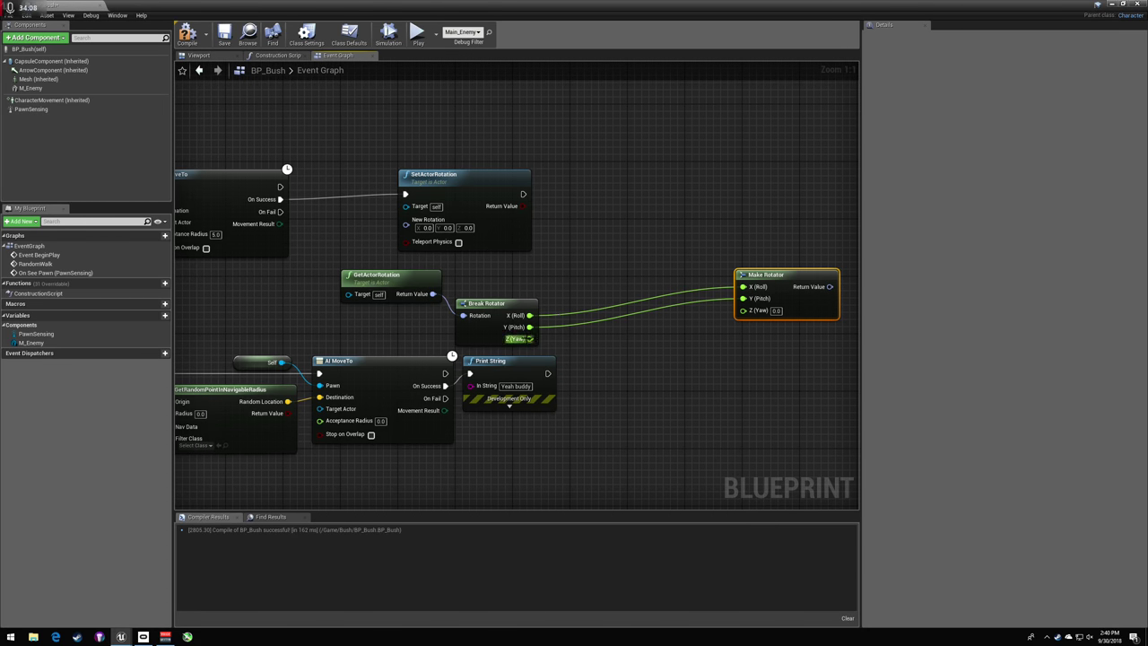
- Add a float addition node on Break Rotator's yaw with 90 as the second value and connect its result to Make Rotator's yaw
left_click_drag(530, 339, 582, 351)
type("+")
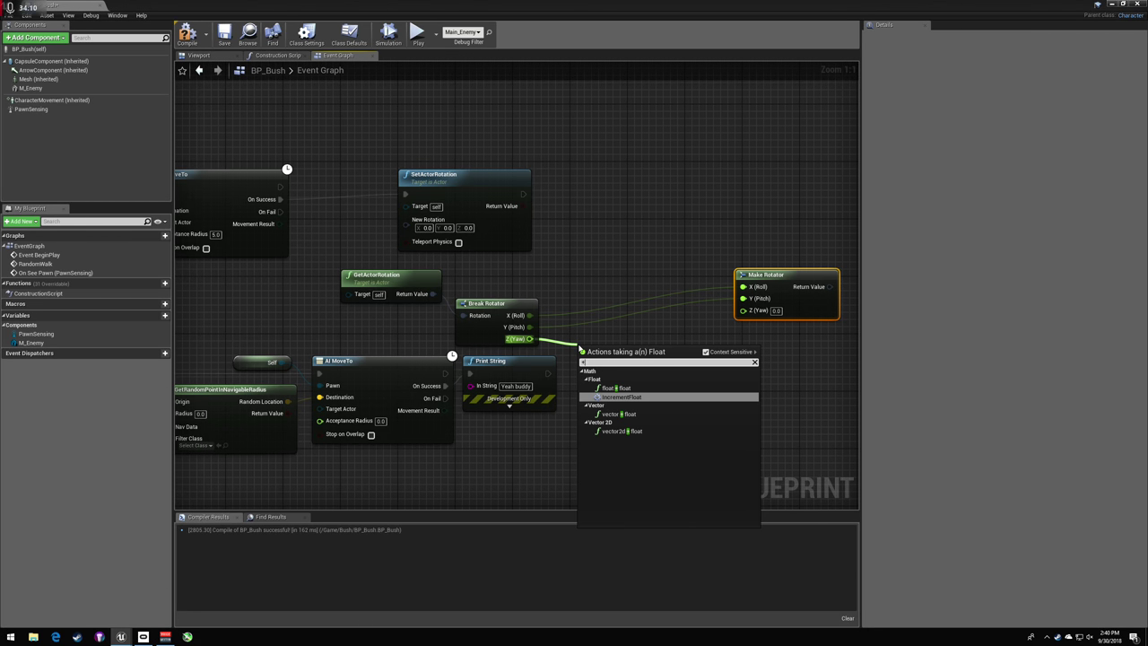
type("90")
key("BackSpace")
key("BackSpace")
key("BackSpace")
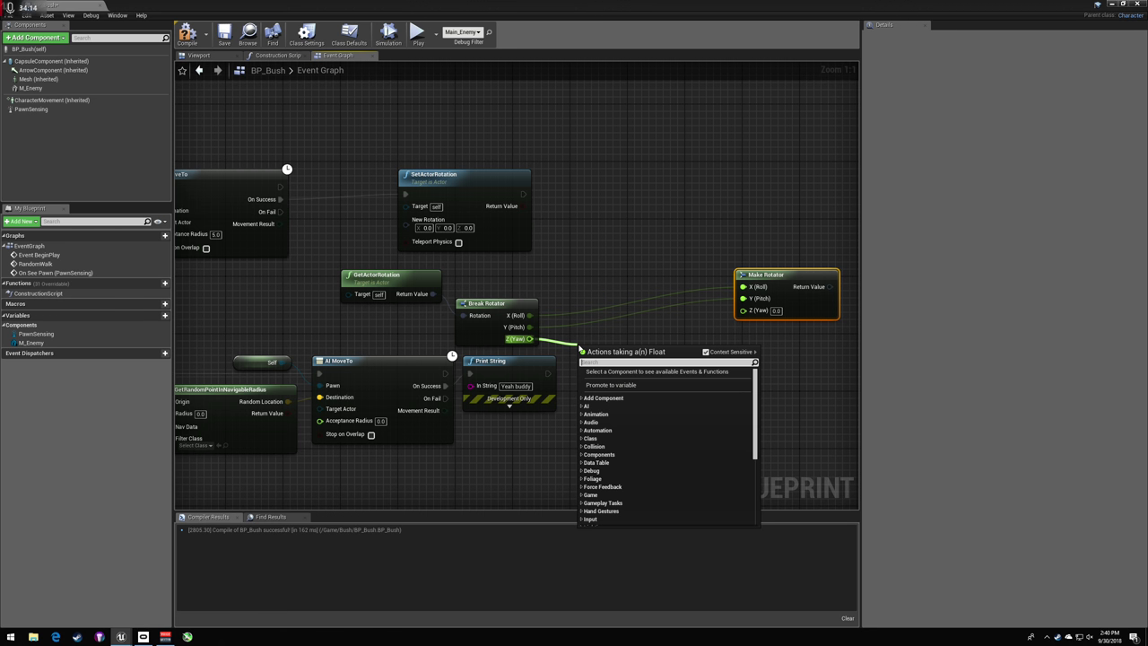
type("+")
key("Down")
key("Up")
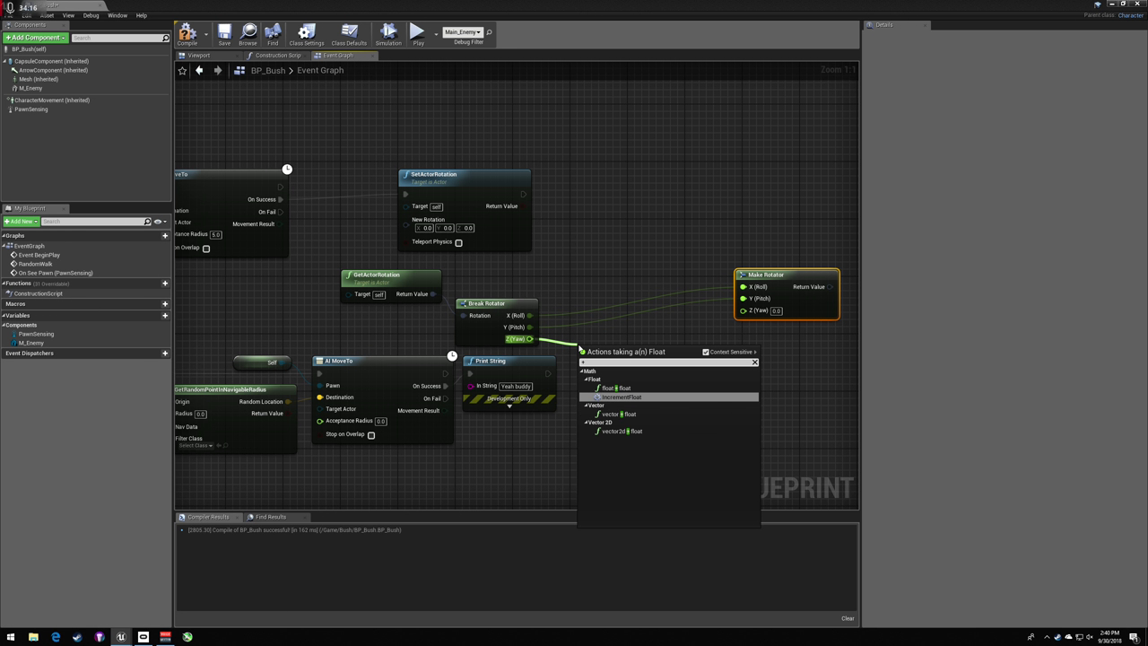
key("Return")
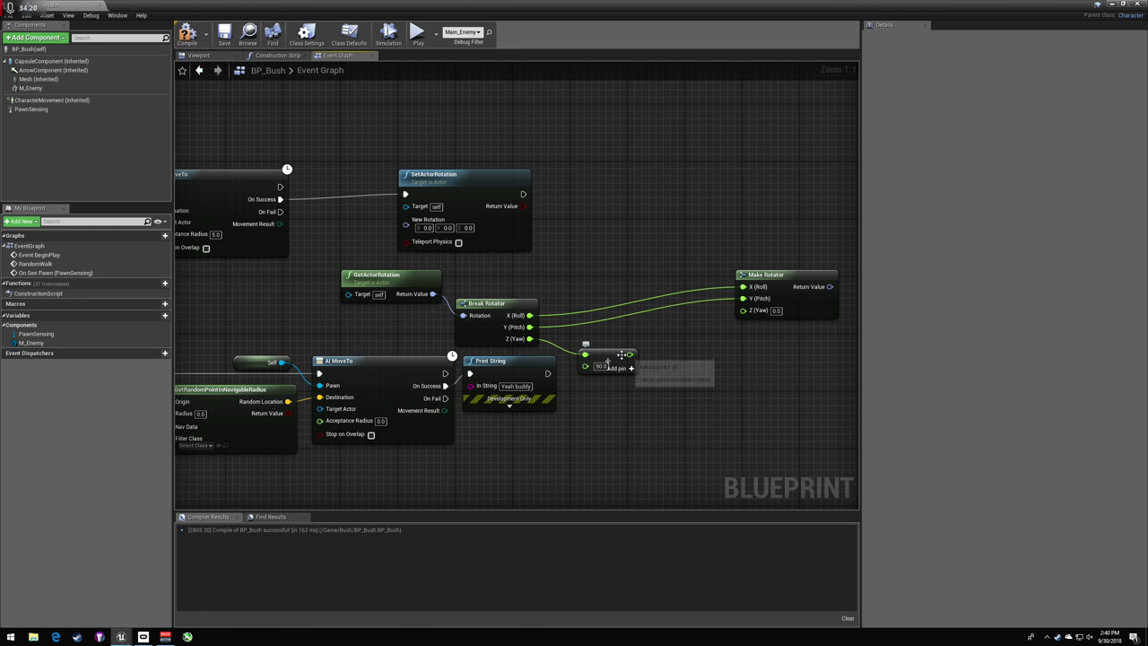
left_click_drag(629, 354, 745, 313)
right_click_drag(754, 314, 563, 294)
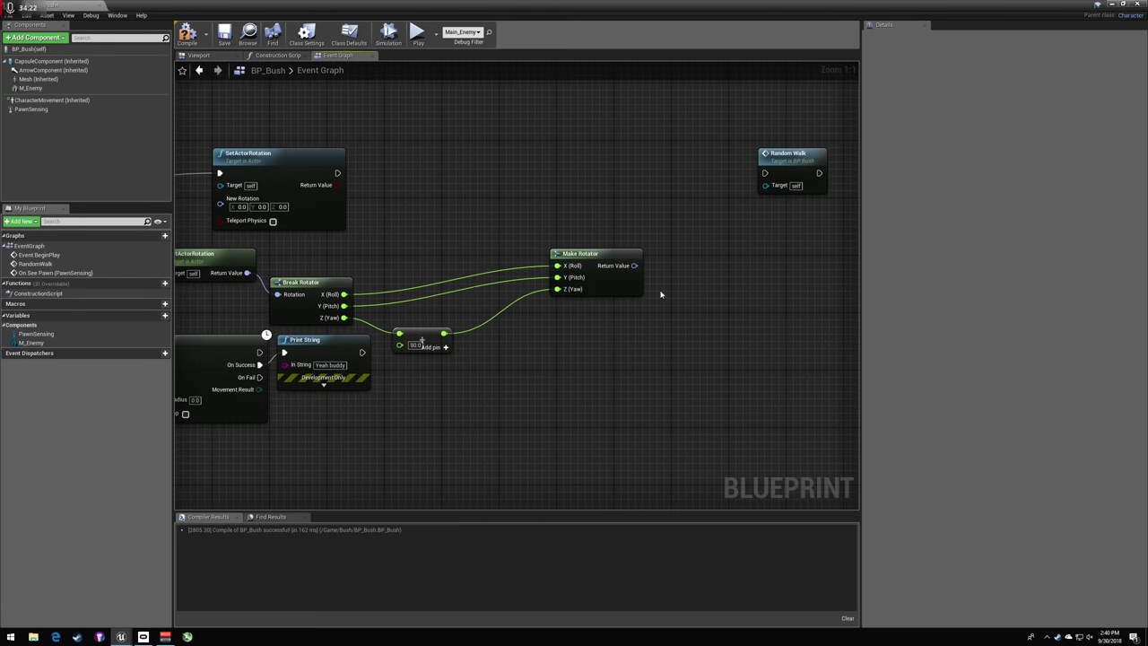
- Connect Make Rotator's return value to SetActorRotation's New Rotation and move SetActorRotation above Make Rotator
left_click_drag(619, 267, 773, 208)
right_click_drag(715, 186, 470, 208)
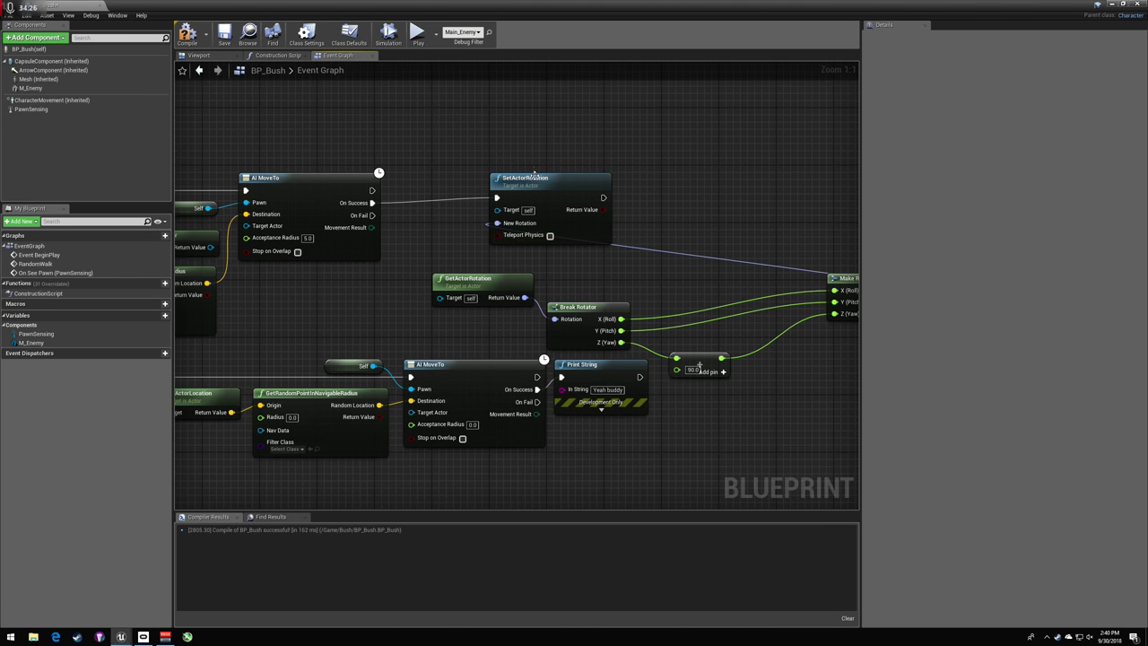
left_click_drag(535, 176, 856, 170)
right_click_drag(625, 147, 521, 152)
- Try rotating the M_Enemy bush mesh about its vertical axis in the blueprint's viewport, and undo the rotation
left_click(199, 55)
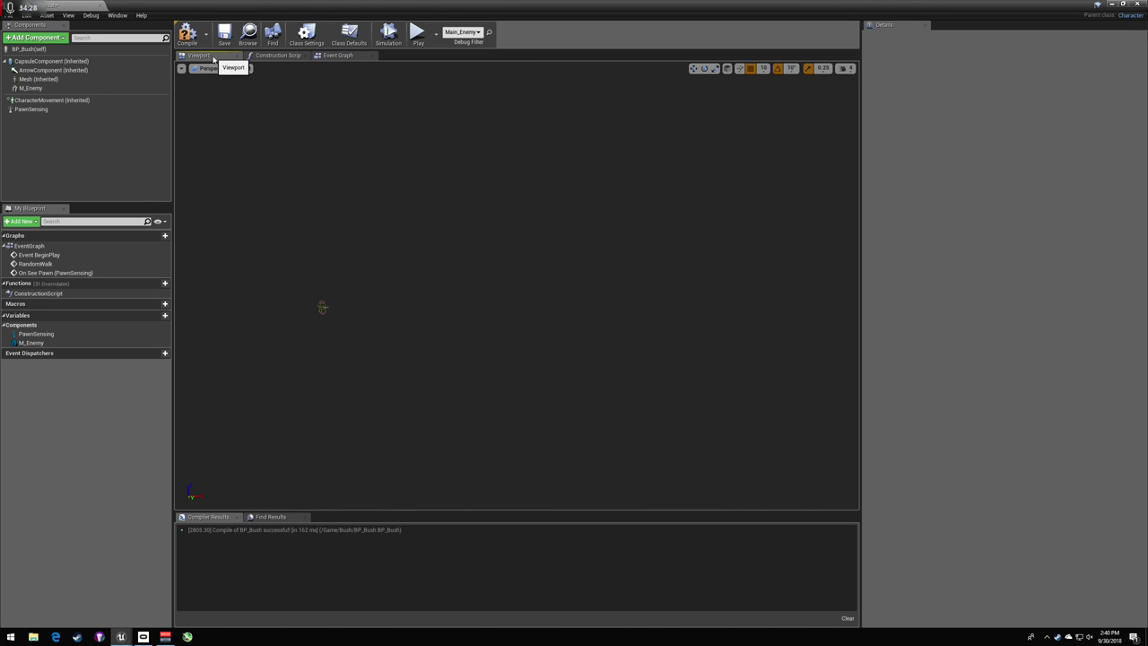
right_click_drag(331, 296, 180, 314)
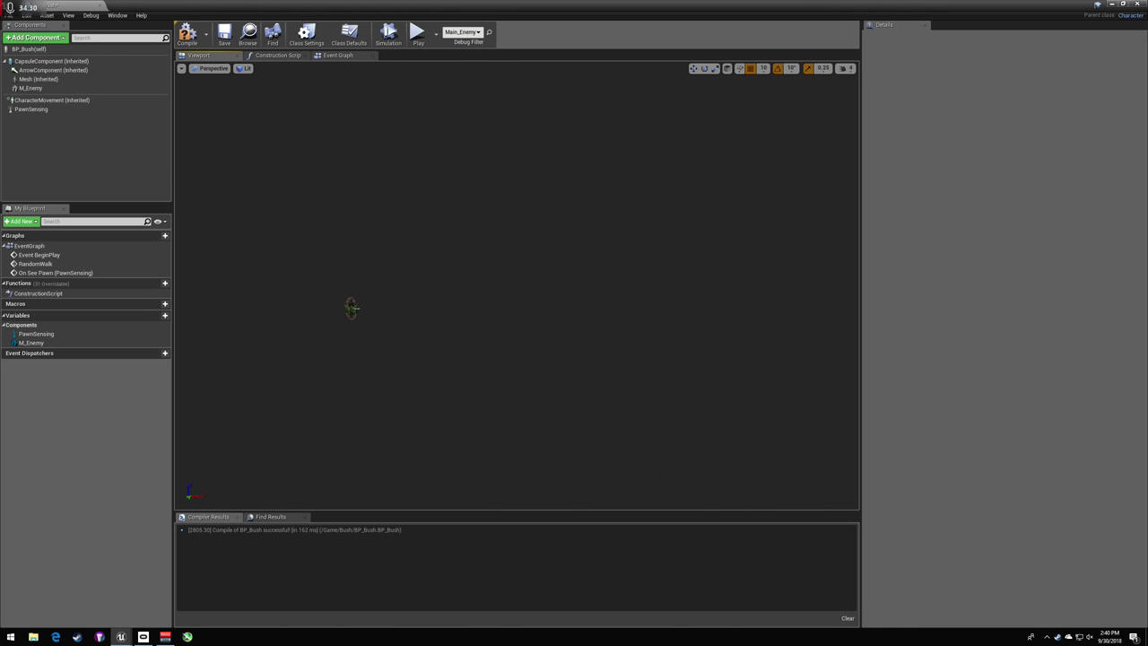
right_click_drag(436, 319, 646, 296)
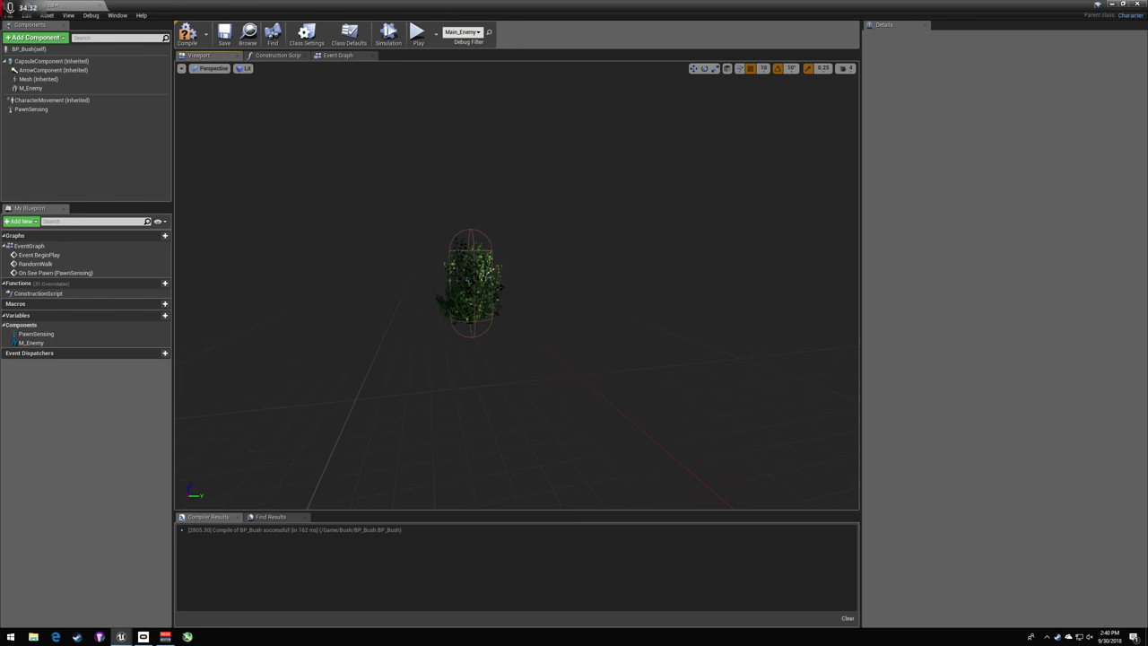
left_click(468, 280)
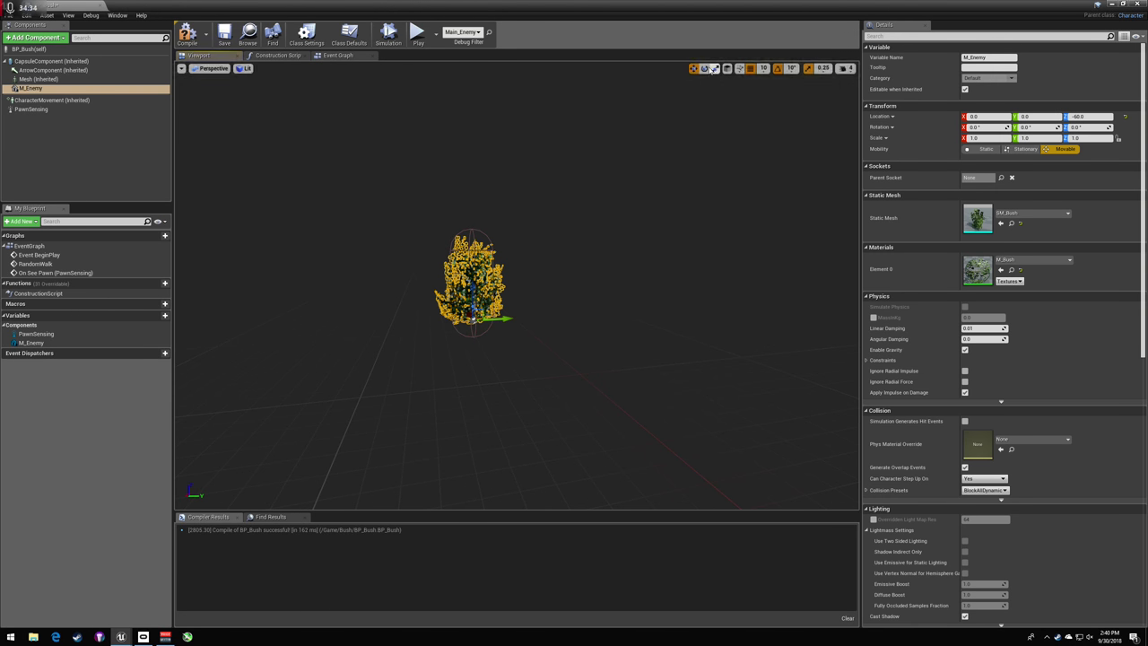
key("e")
right_click_drag(443, 319, 424, 320)
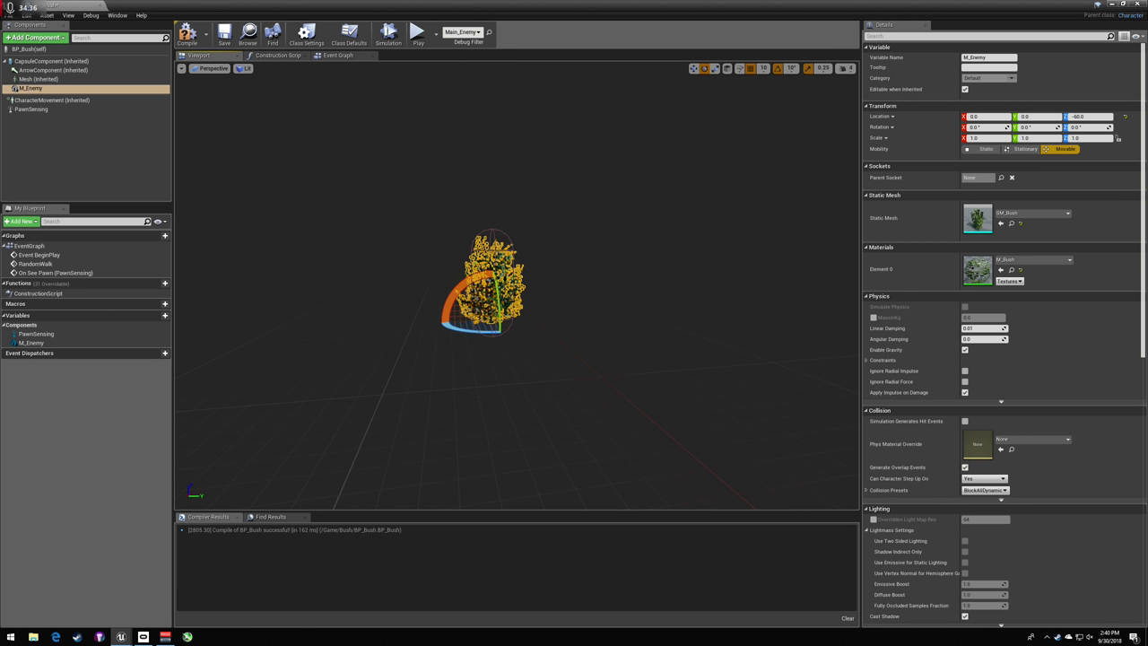
left_click_drag(456, 331, 472, 331)
key("ctrl+z")
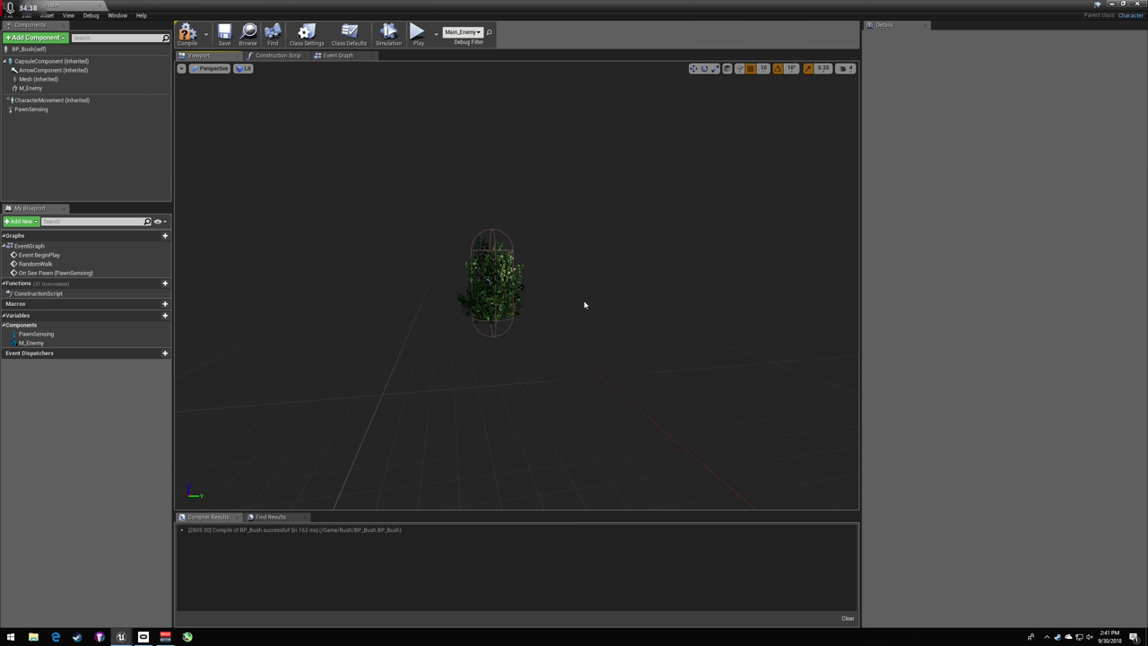
- Compile BP_Bush and line up Break Rotator, the addition node and Make Rotator compactly beside GetActorRotation in the event graph
left_click(187, 34)
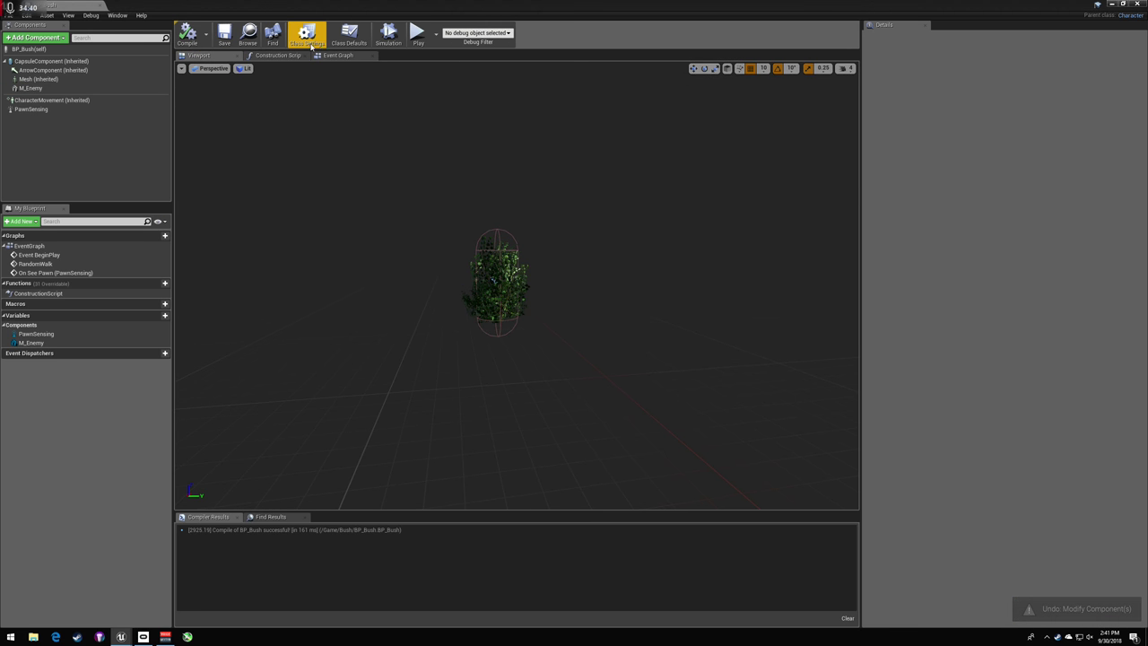
left_click(336, 55)
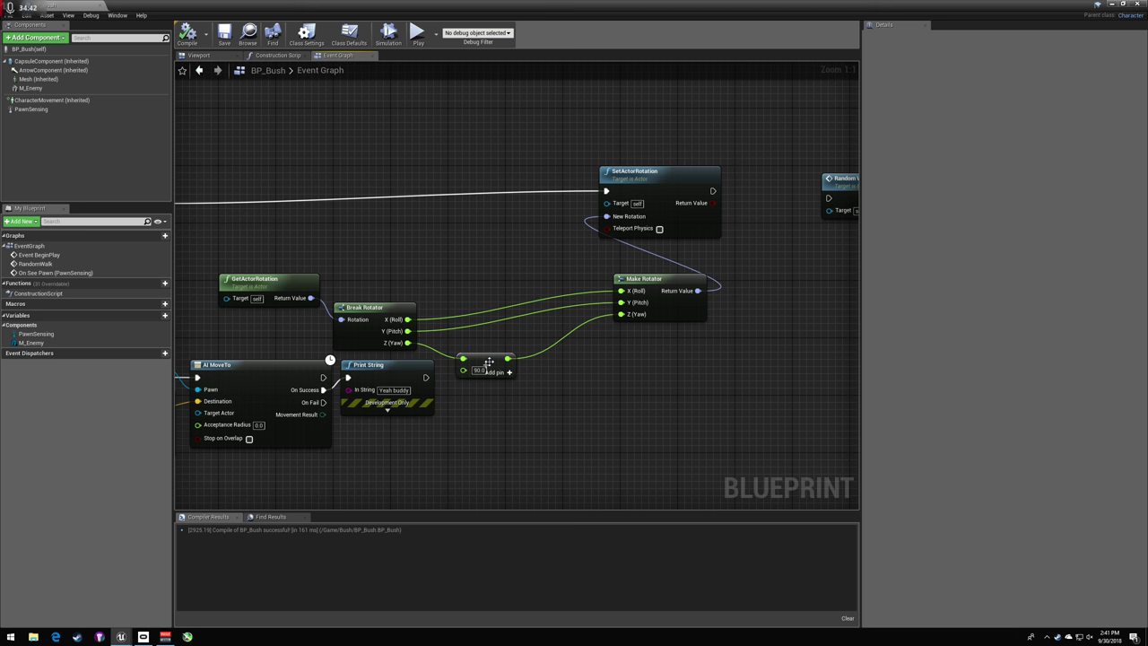
left_click_drag(663, 290, 613, 311)
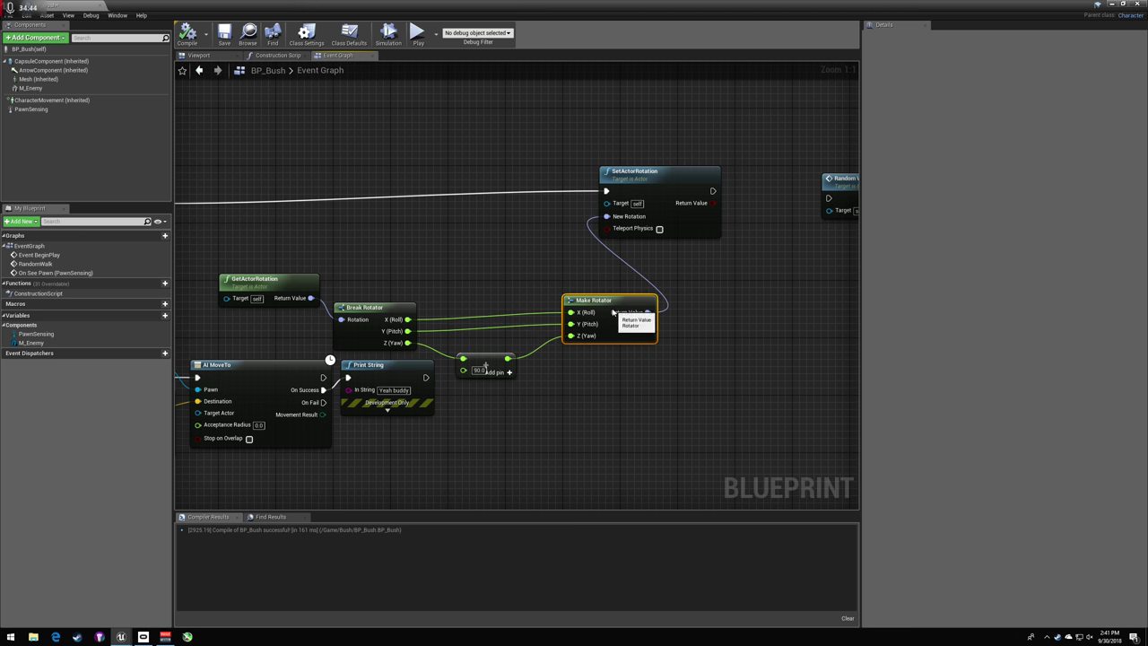
left_click_drag(351, 309, 353, 281)
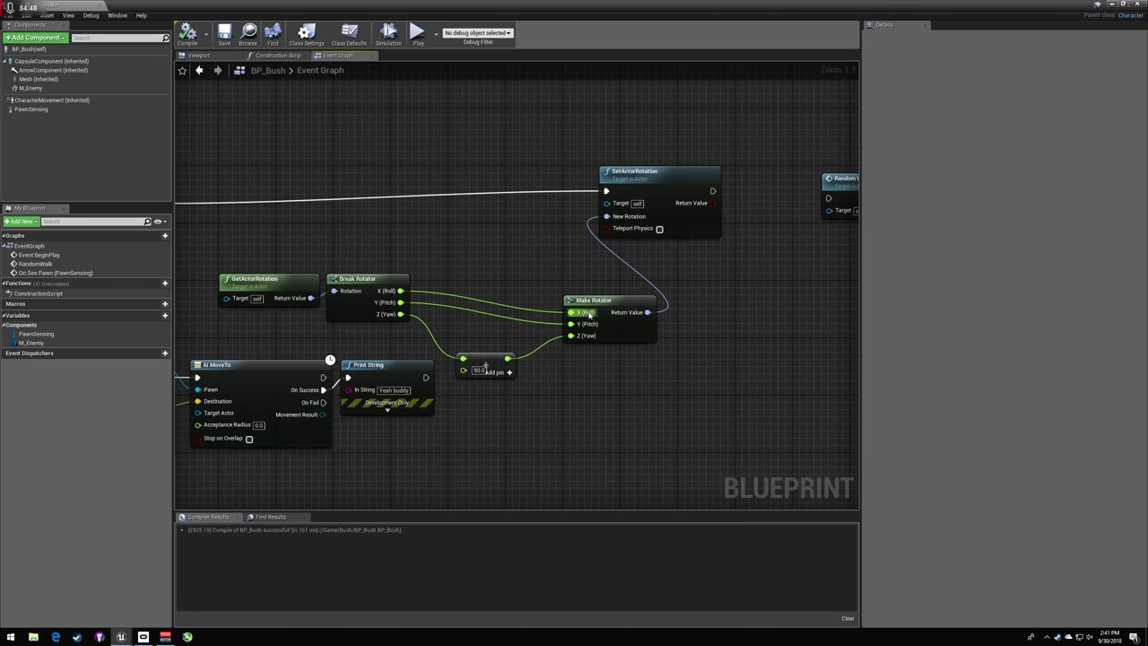
left_click_drag(598, 305, 597, 285)
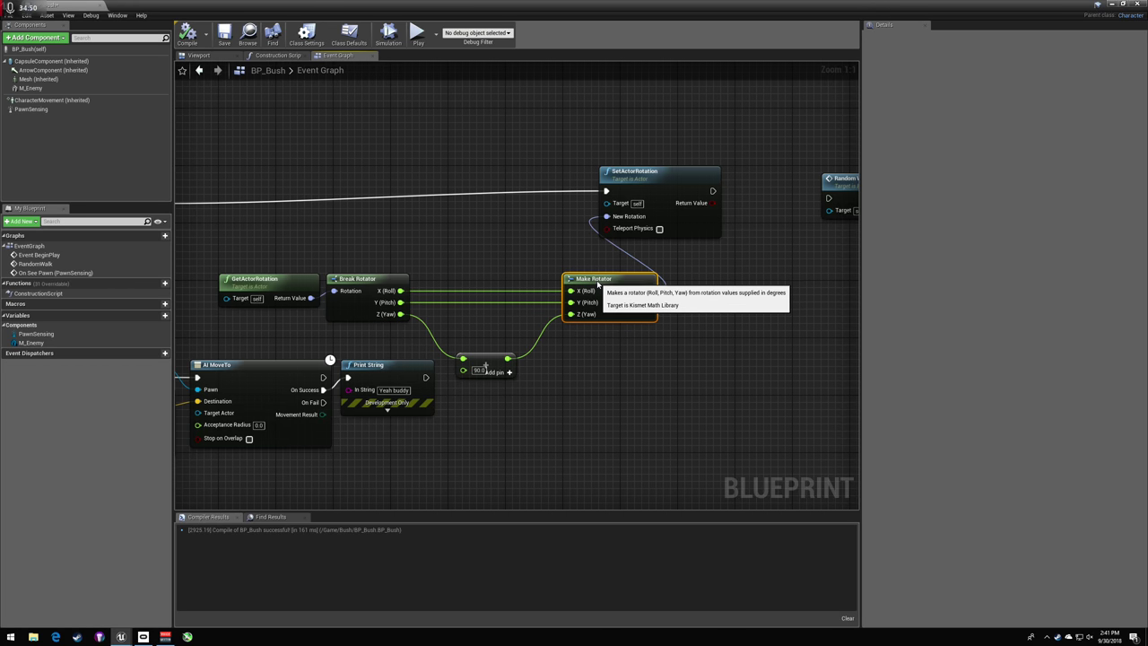
left_click_drag(484, 361, 449, 318)
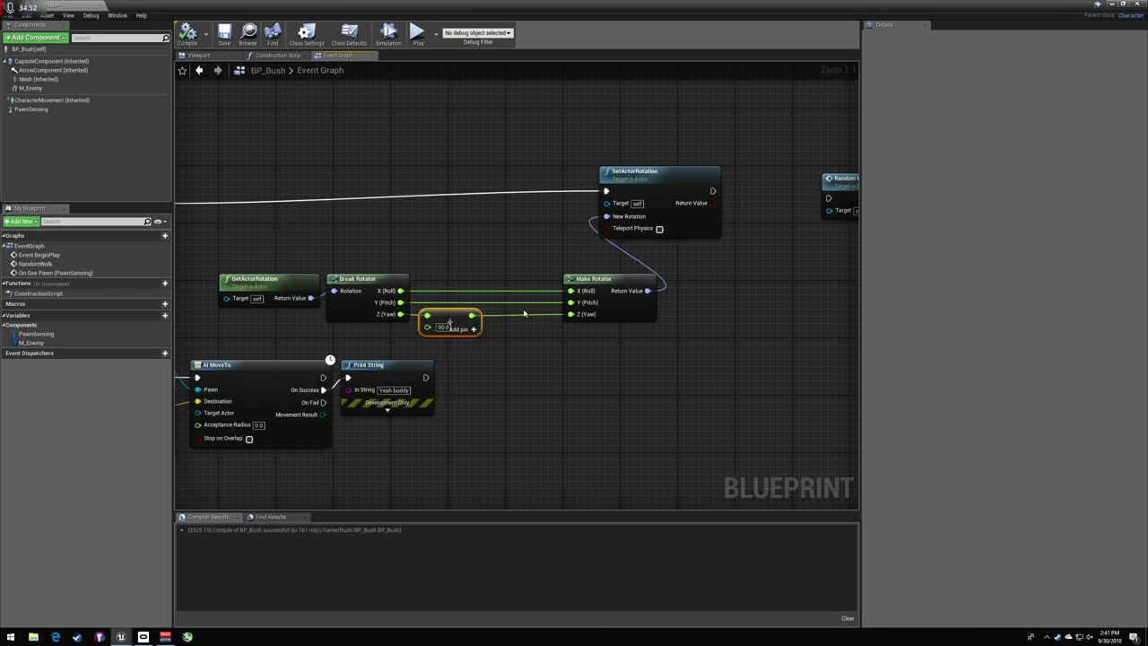
left_click_drag(638, 279, 567, 278)
- Move the rotation nodes up between the RandomWalk chain's AI MoveTo and SetActorRotation, bring SetActorRotation close to them, and save the blueprint
right_click_drag(477, 231, 597, 224)
left_click_drag(397, 230, 716, 320)
left_click(604, 250)
left_click_drag(379, 242, 623, 236)
left_click(768, 183)
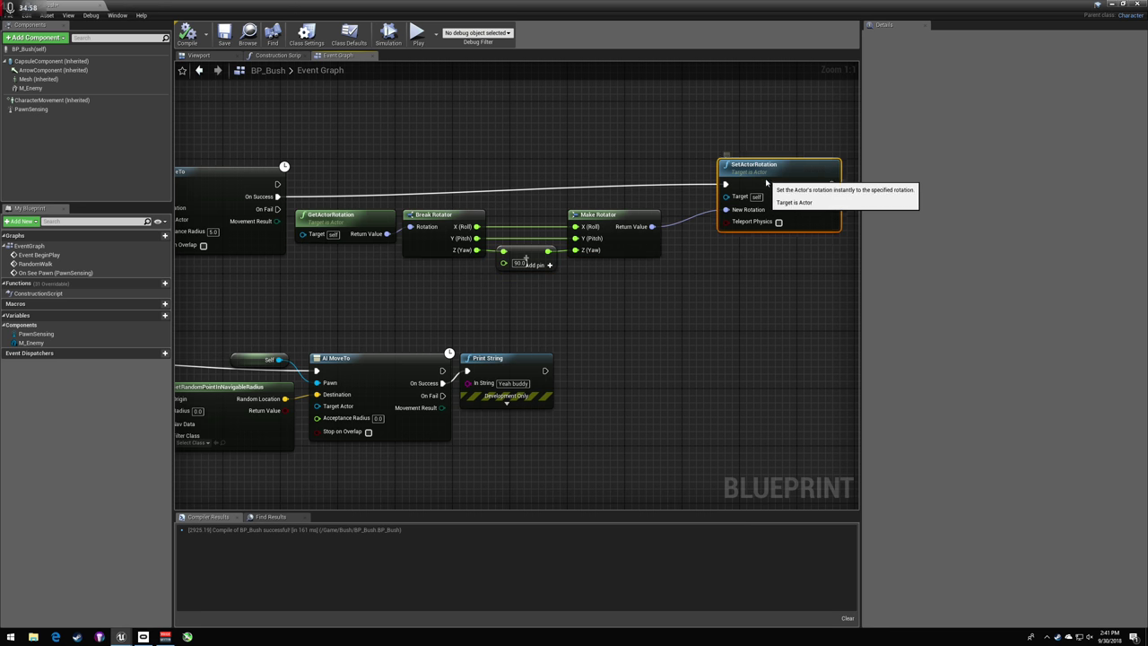
left_click_drag(767, 184, 717, 184)
left_click(723, 146)
right_click_drag(735, 170, 578, 189)
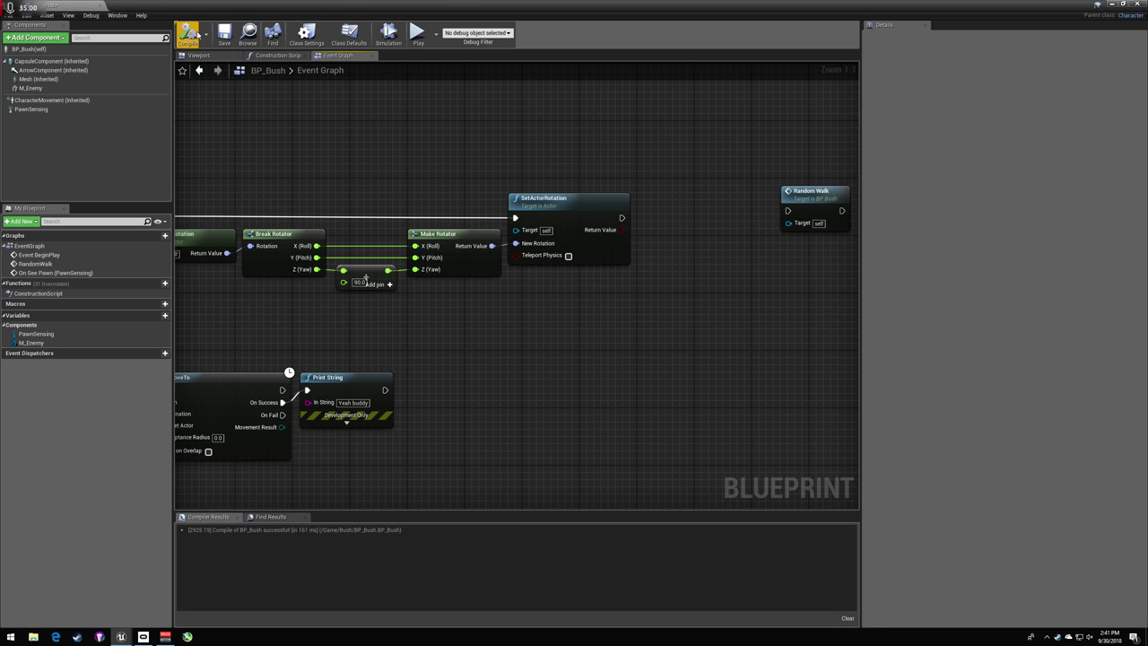
left_click(224, 35)
right_click_drag(574, 137, 489, 135)
right_click_drag(560, 194, 659, 183)
left_click_drag(607, 275, 230, 194)
right_click_drag(231, 194, 377, 173)
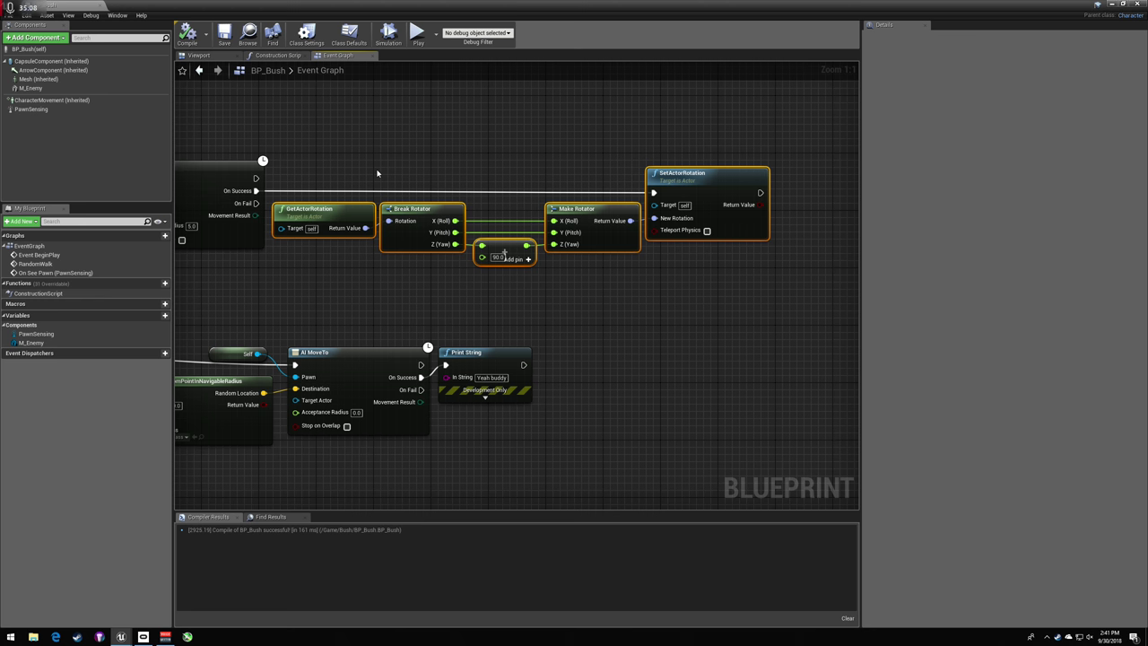
- Add a custom event named Turn between Event BeginPlay and the RandomWalk event
right_click_drag(377, 173, 734, 259)
scroll(734, 259, "down", 4)
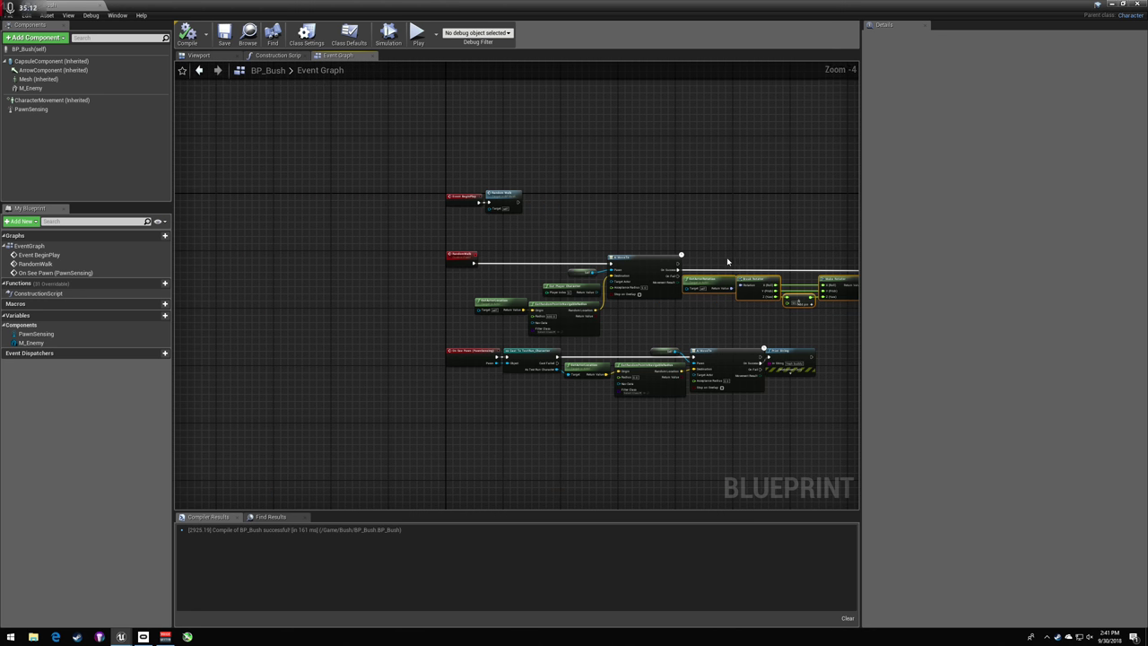
right_click(450, 220)
type("custom e")
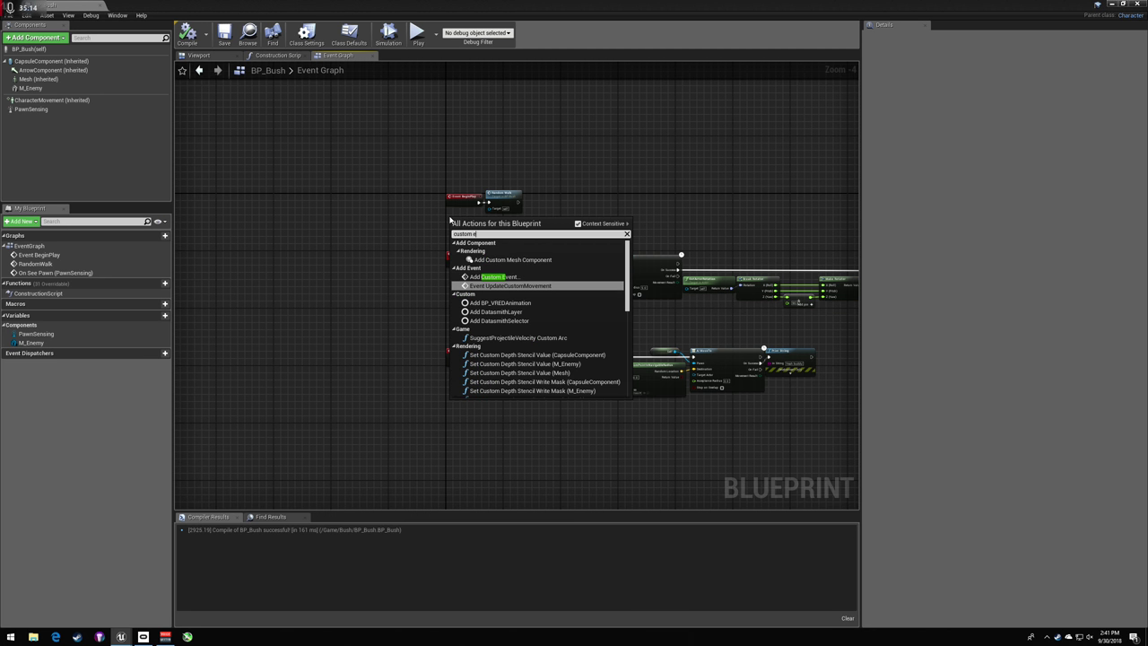
key("Return")
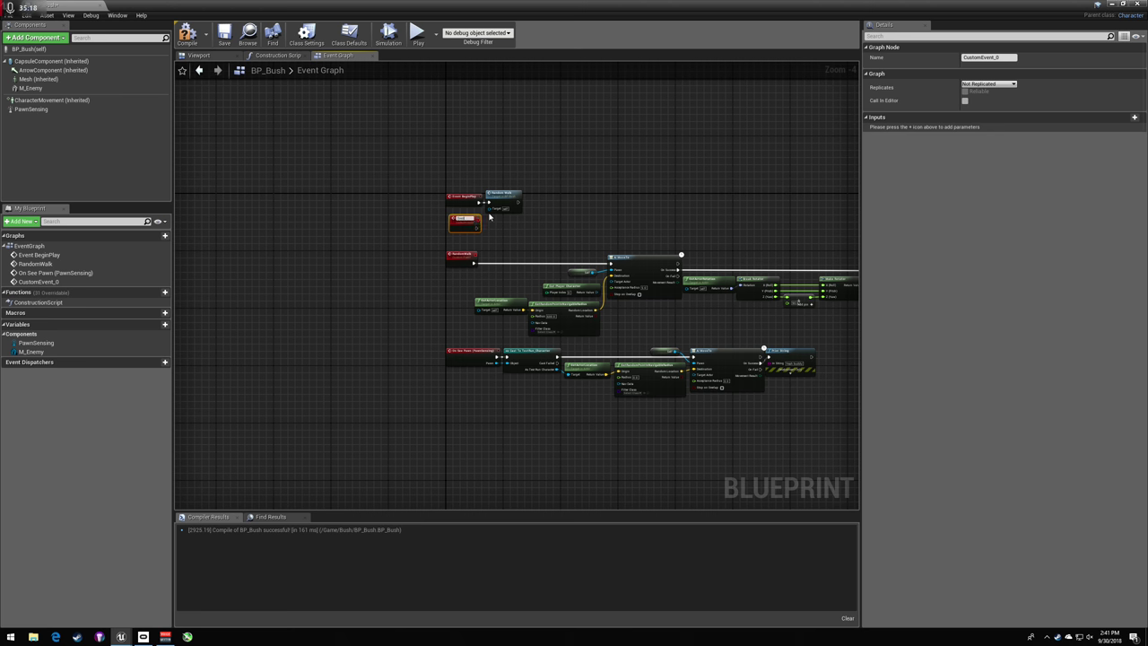
scroll(489, 217, "up", 4)
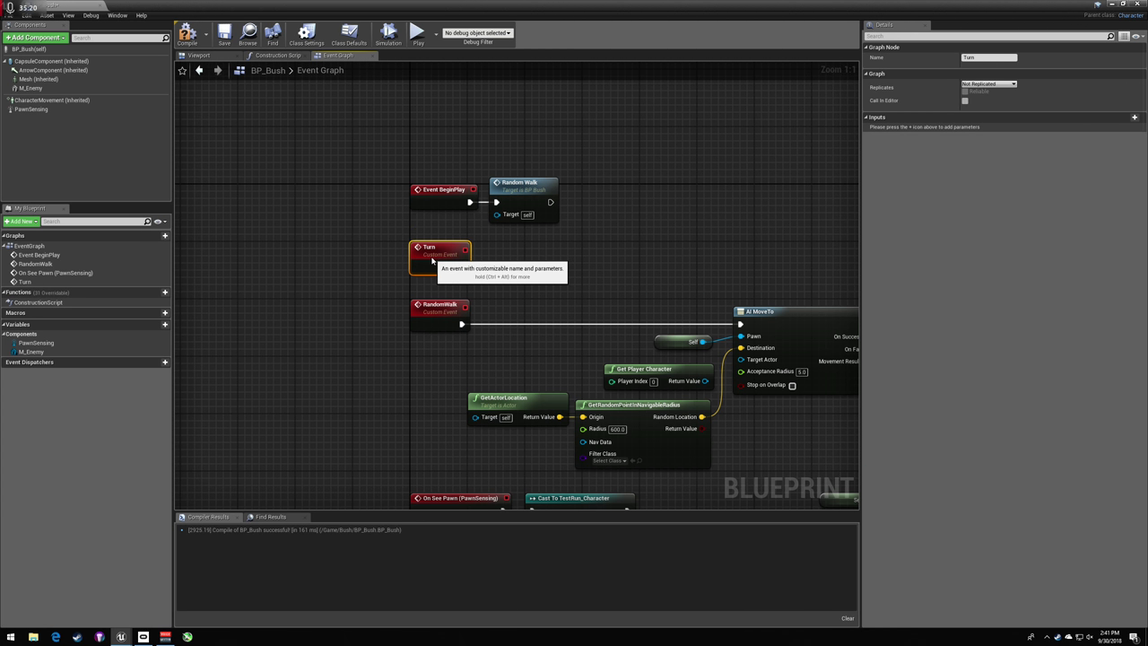
- Cut the nodes from GetActorRotation through SetActorRotation out of the RandomWalk chain
left_click(609, 241)
scroll(609, 240, "down", 5)
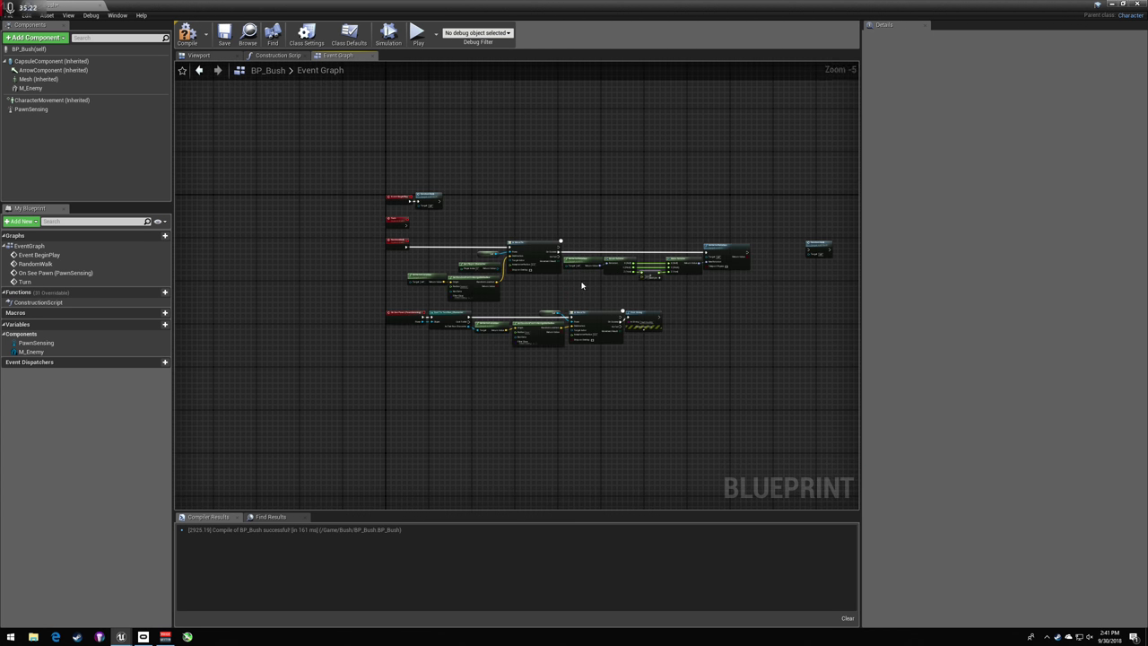
scroll(480, 245, "up", 3)
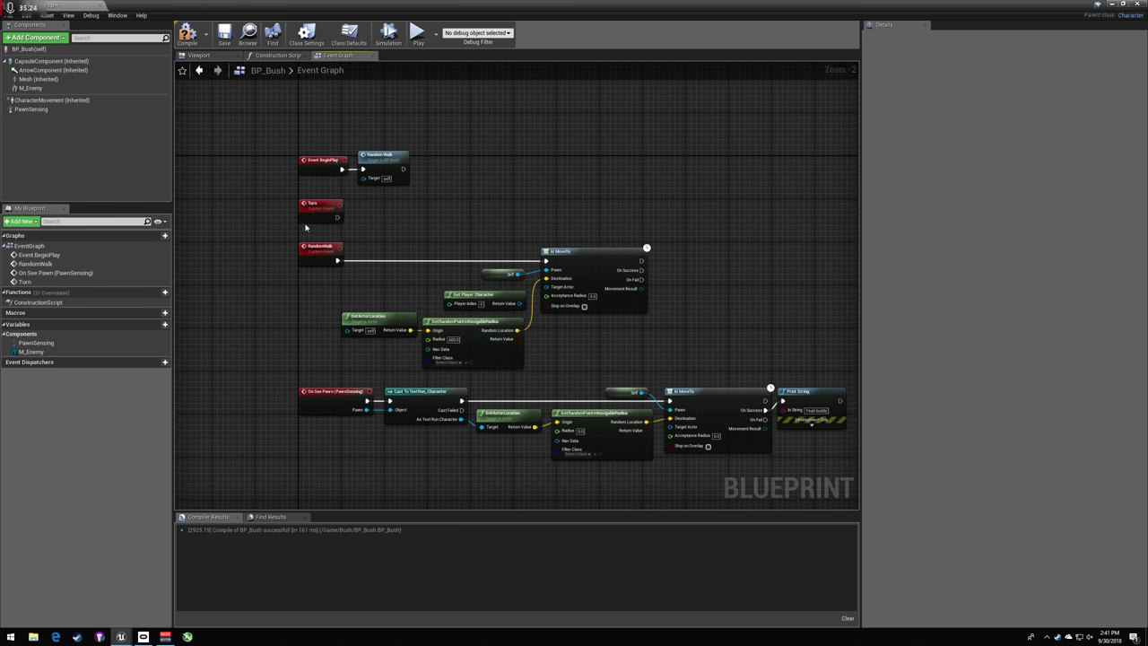
- Compile the blueprint and add a float input named TurnAmount to the Turn event
left_click(315, 207)
left_click(187, 34)
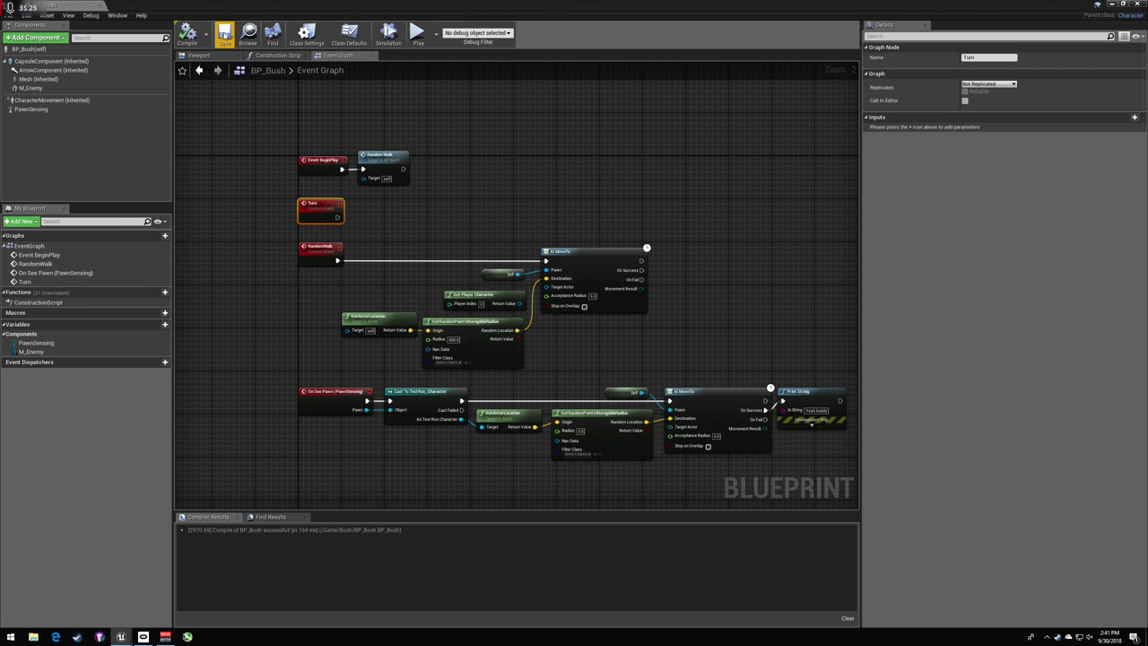
left_click(1123, 118)
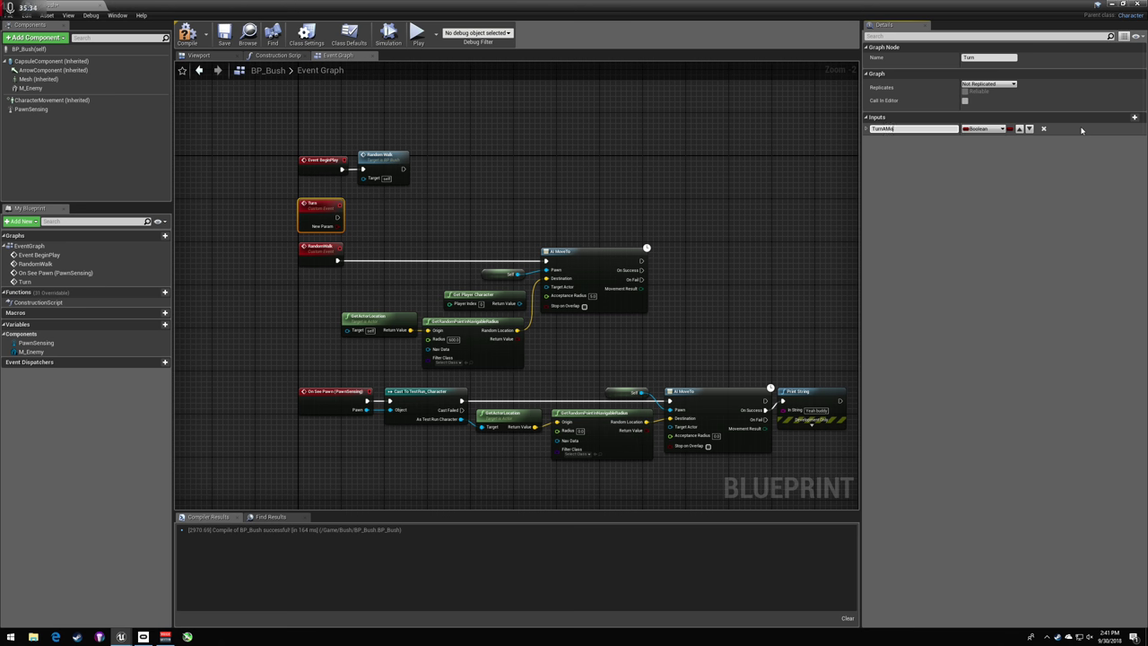
left_click(984, 129)
left_click(897, 173)
left_click(482, 216)
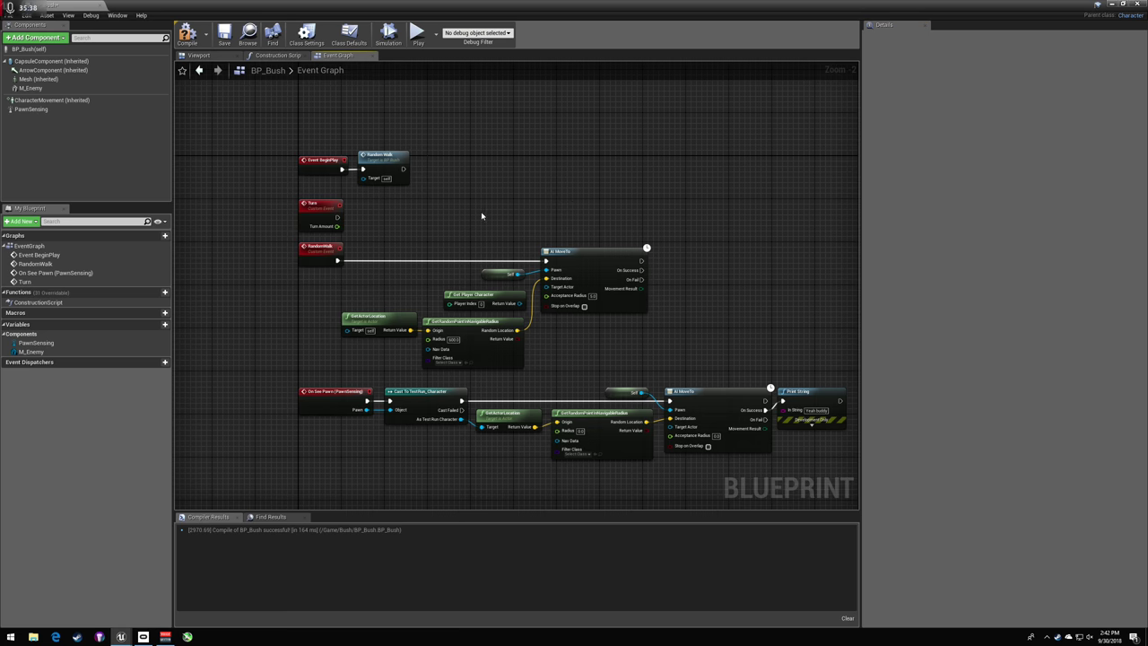
- Paste the cut rotation nodes into the event graph beside the Turn event
scroll(481, 217, "up", 3)
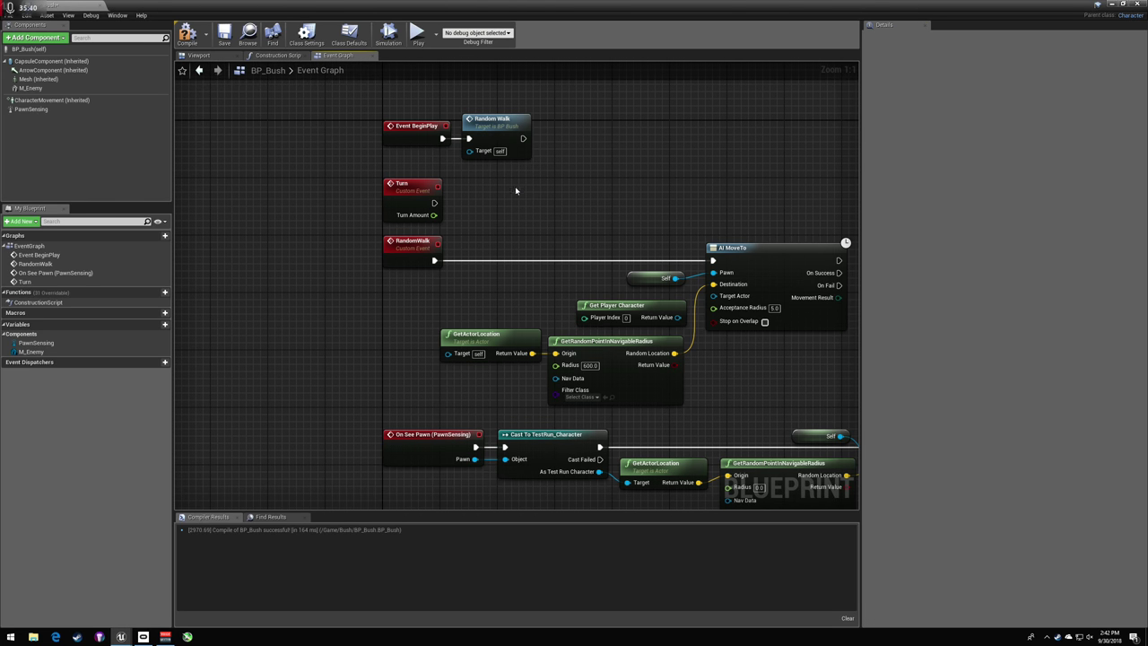
key("ctrl+v")
left_click_drag(711, 171, 841, 154)
left_click(795, 152)
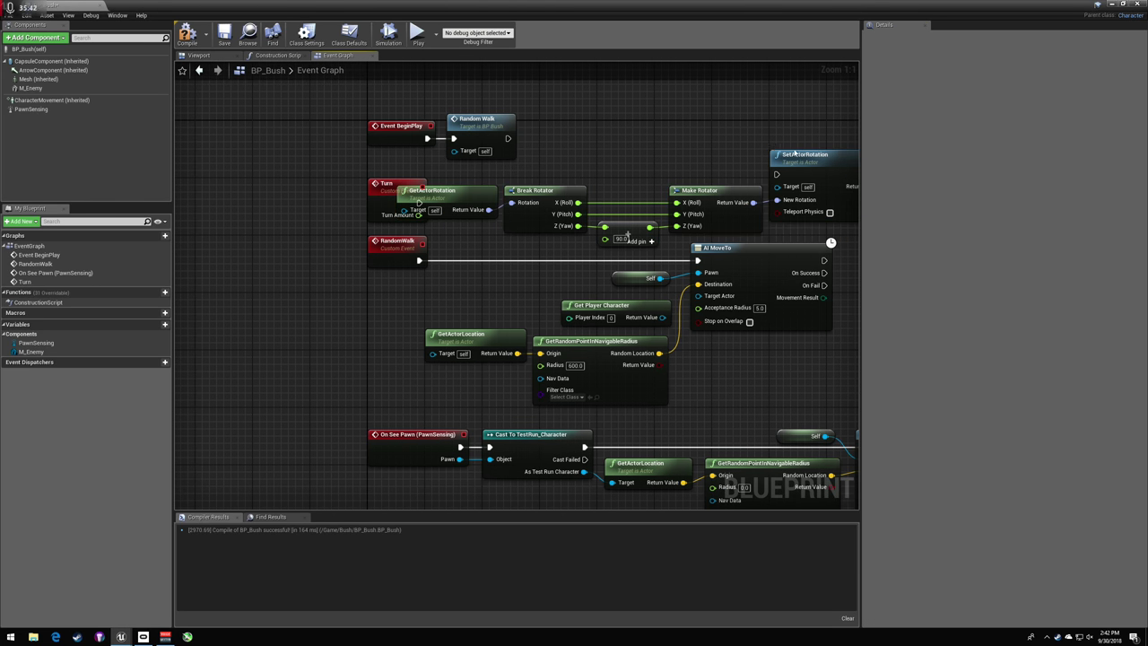
- Move the RandomWalk and On See Pawn chains down together to free space below the Turn event's nodes
scroll(619, 140, "down", 4)
right_click_drag(646, 238, 566, 245)
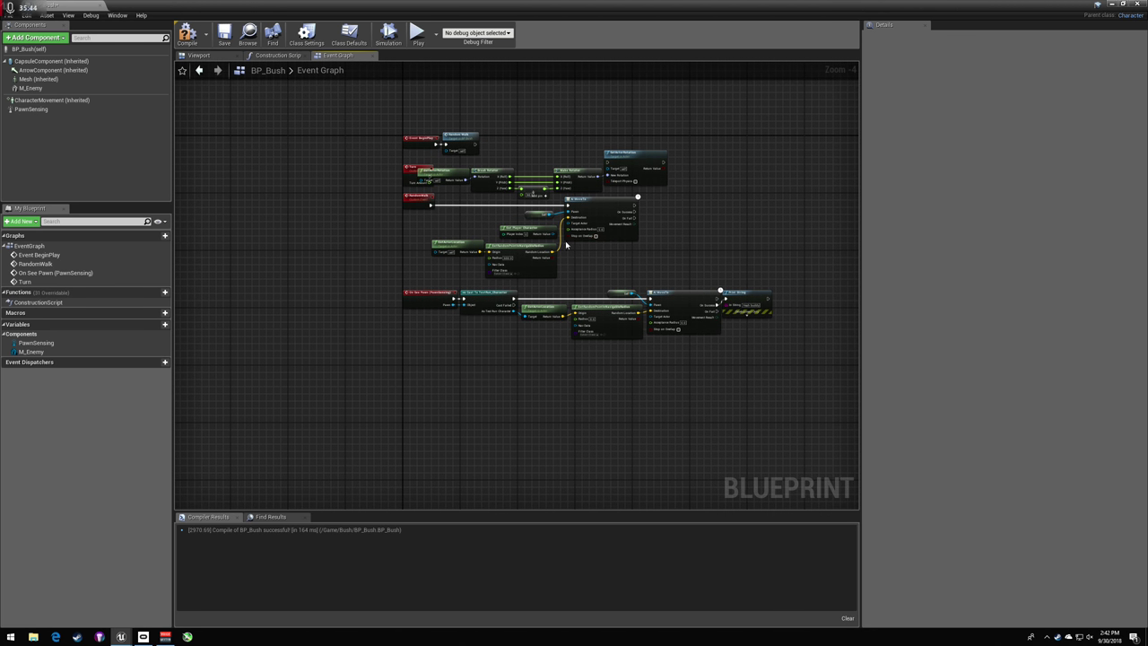
left_click_drag(319, 357, 795, 203)
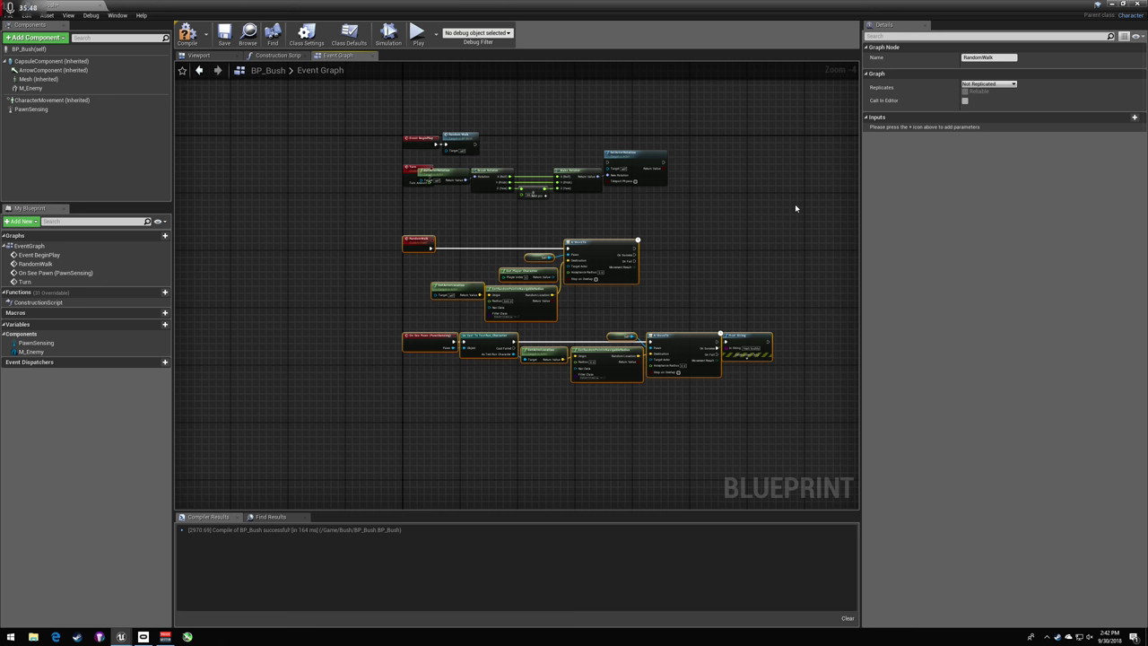
left_click(419, 218)
scroll(416, 215, "up", 4)
right_click(420, 224)
right_click_drag(644, 206, 512, 263)
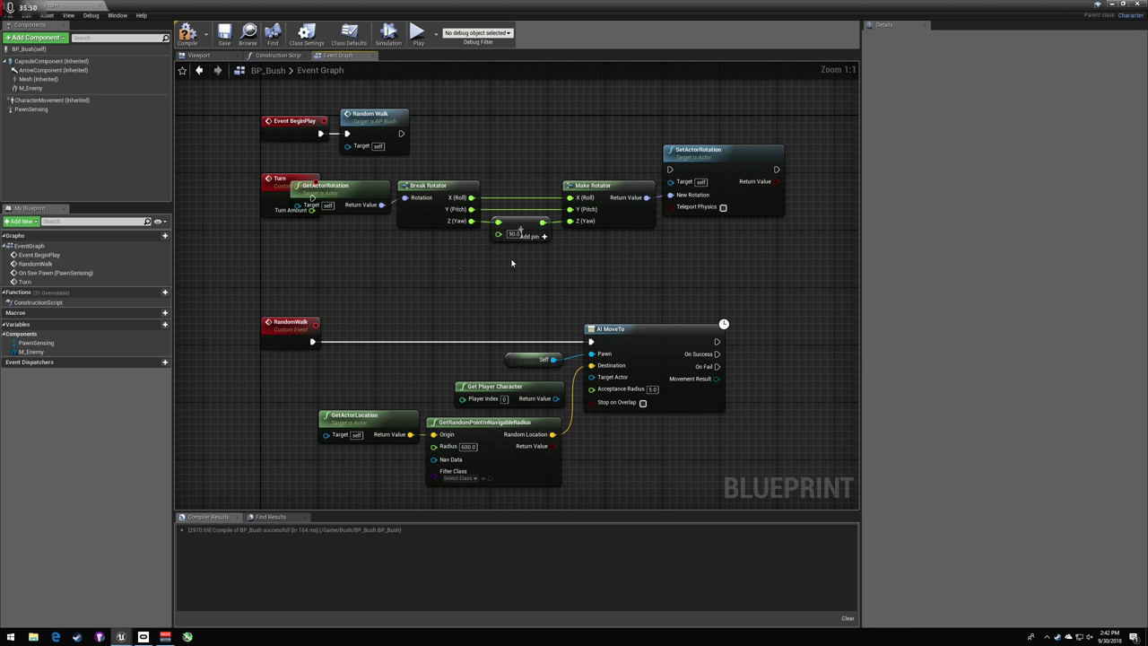
- Connect the Turn event's execution to SetActorRotation and its Turn Amount to the yaw addition, with the rotation nodes lined up beside the event
left_click_drag(360, 264, 776, 188)
left_click(574, 180)
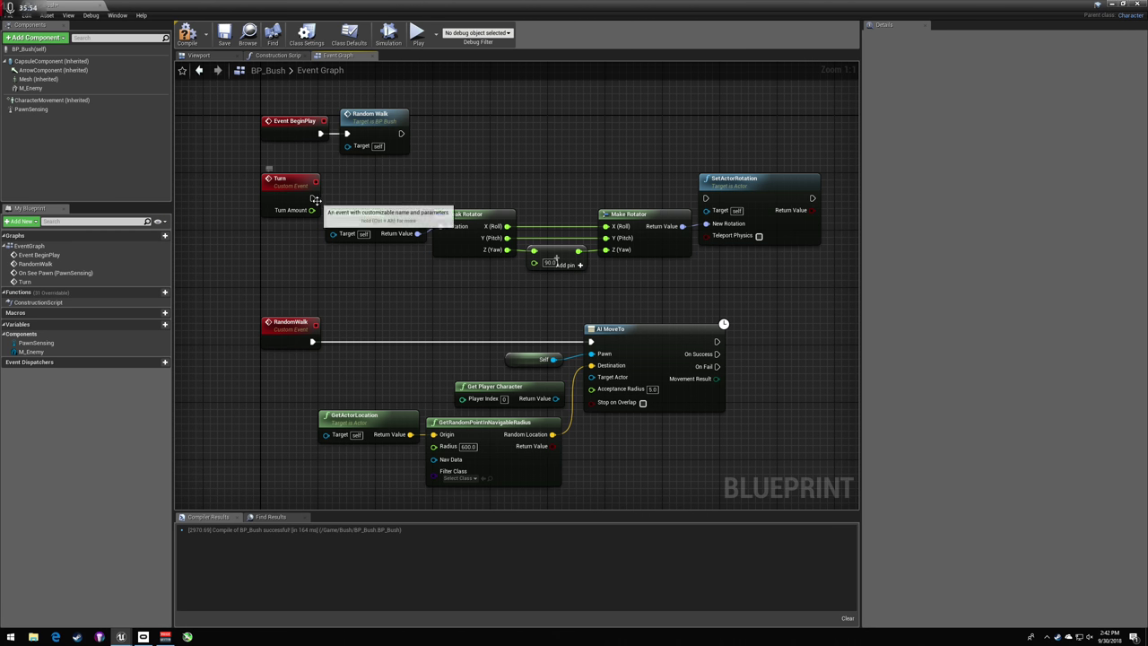
left_click_drag(316, 198, 421, 227)
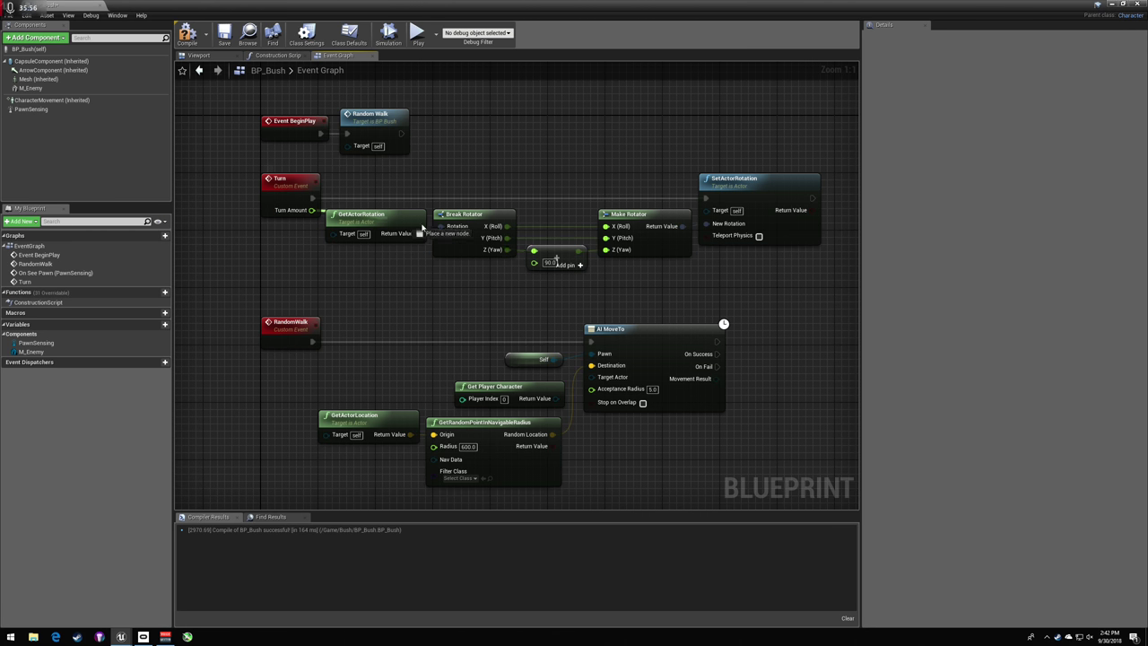
left_click_drag(537, 265, 538, 265)
- Add a Turn call with a Turn Amount of 90 to On Success of the RandomWalk chain's AI MoveTo
right_click_drag(393, 297, 292, 281)
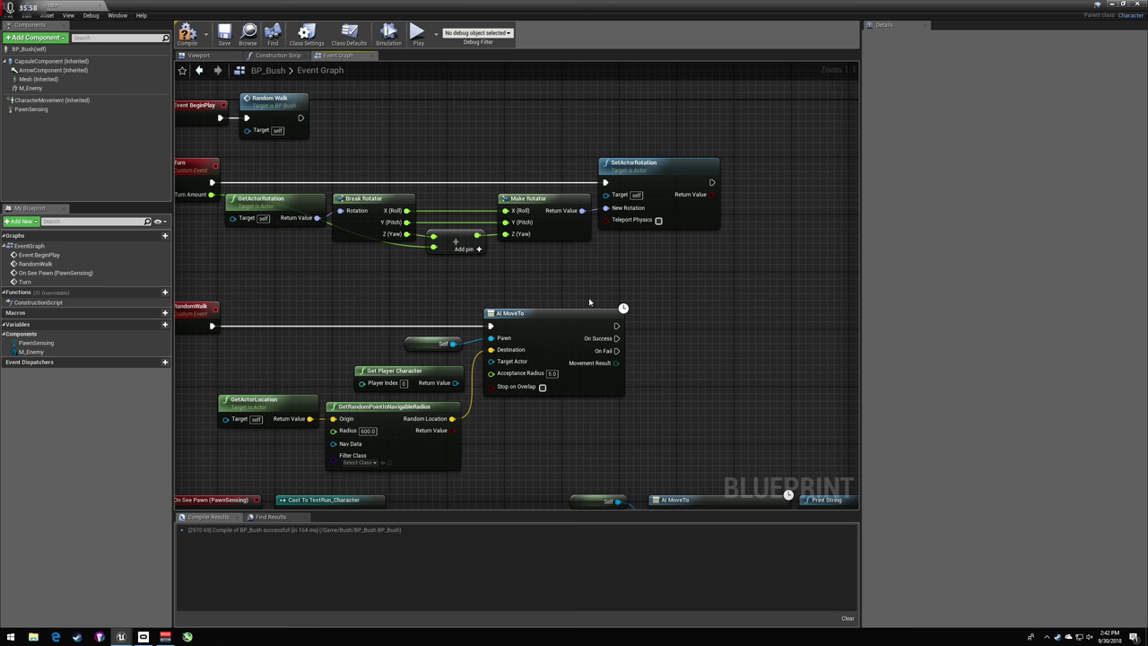
left_click_drag(616, 339, 659, 328)
type("tu")
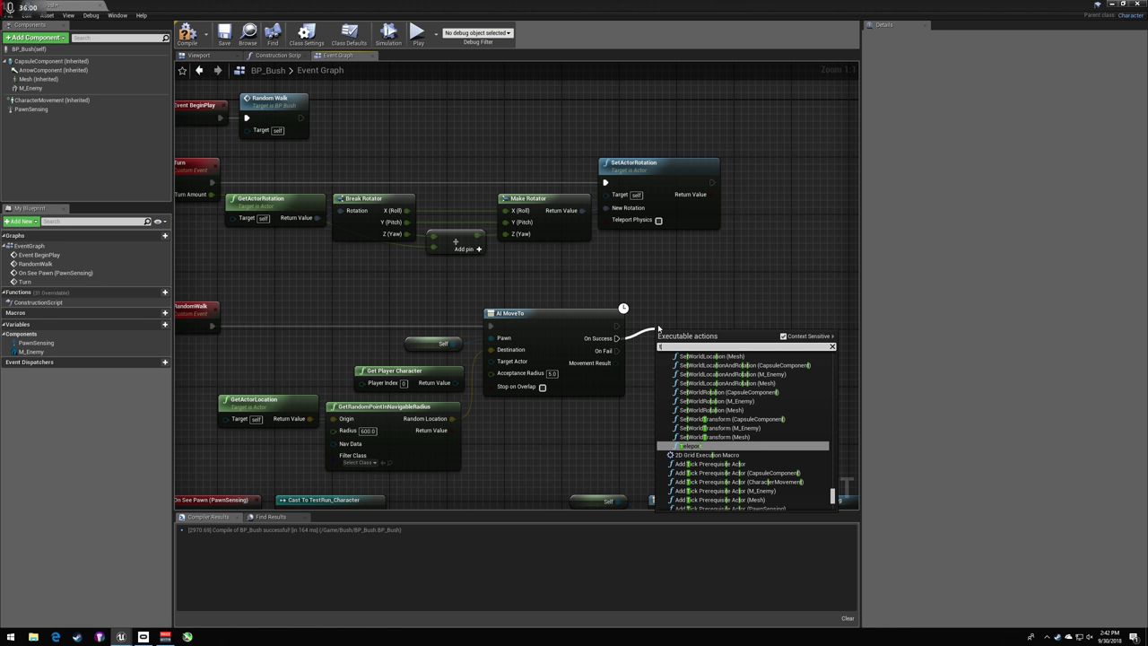
type("rn")
key("Return")
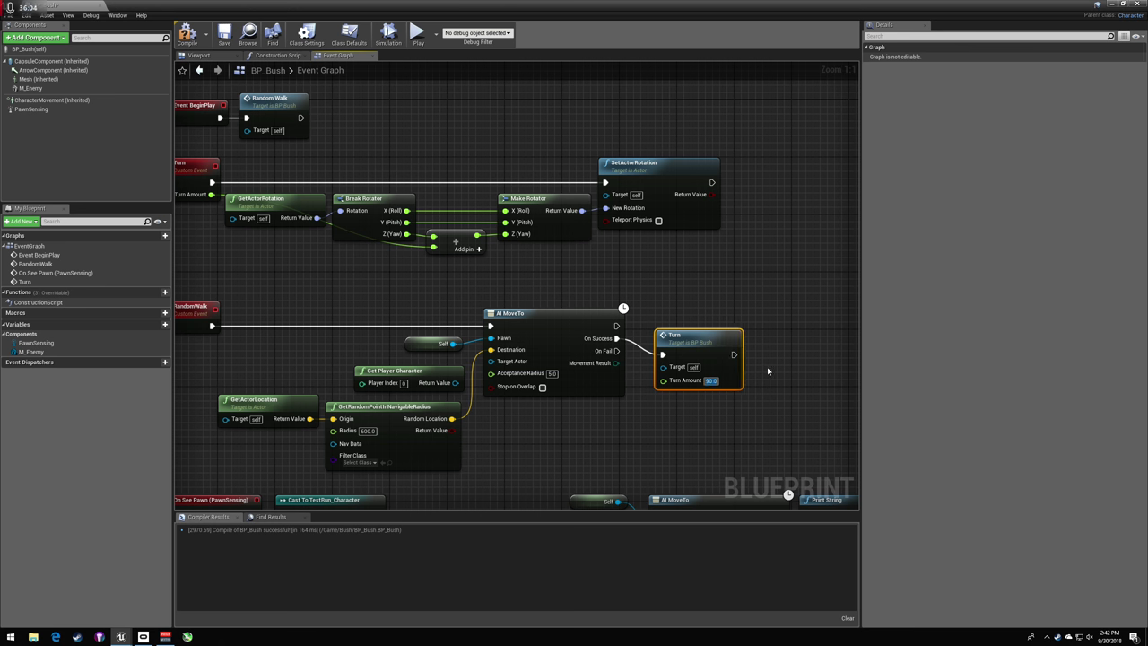
- Chain a second Turn call with a Turn Amount of -180 after the first one and align both nodes in a row
left_click_drag(685, 344, 770, 335)
left_click(675, 301)
left_click(700, 300)
type("rand")
key("Return")
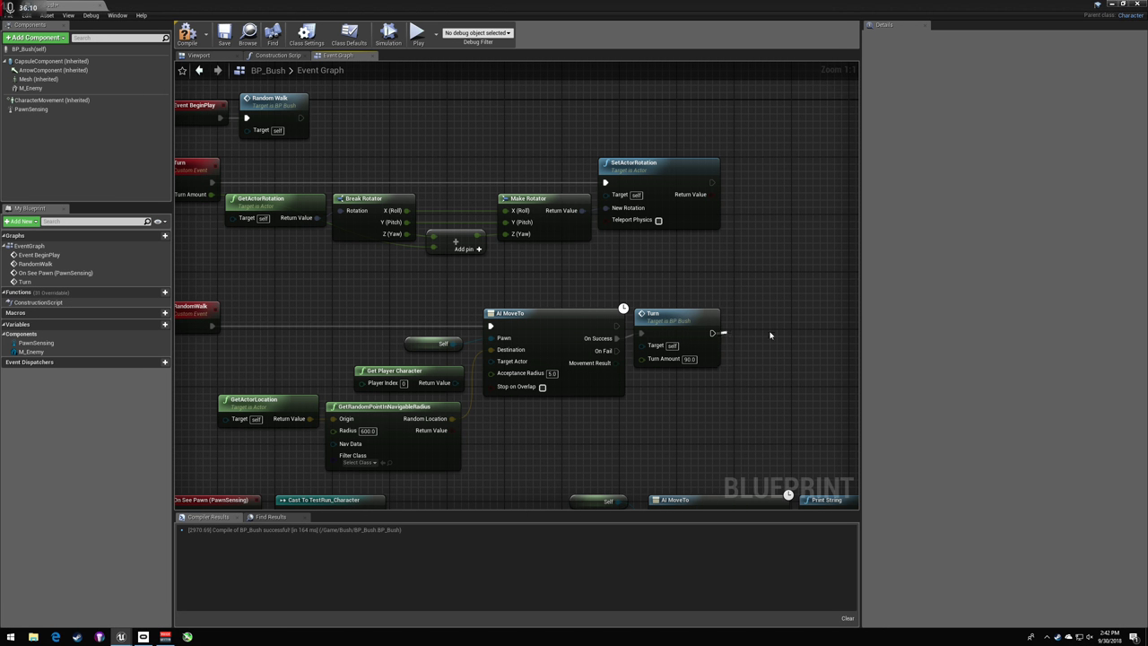
left_click(772, 381)
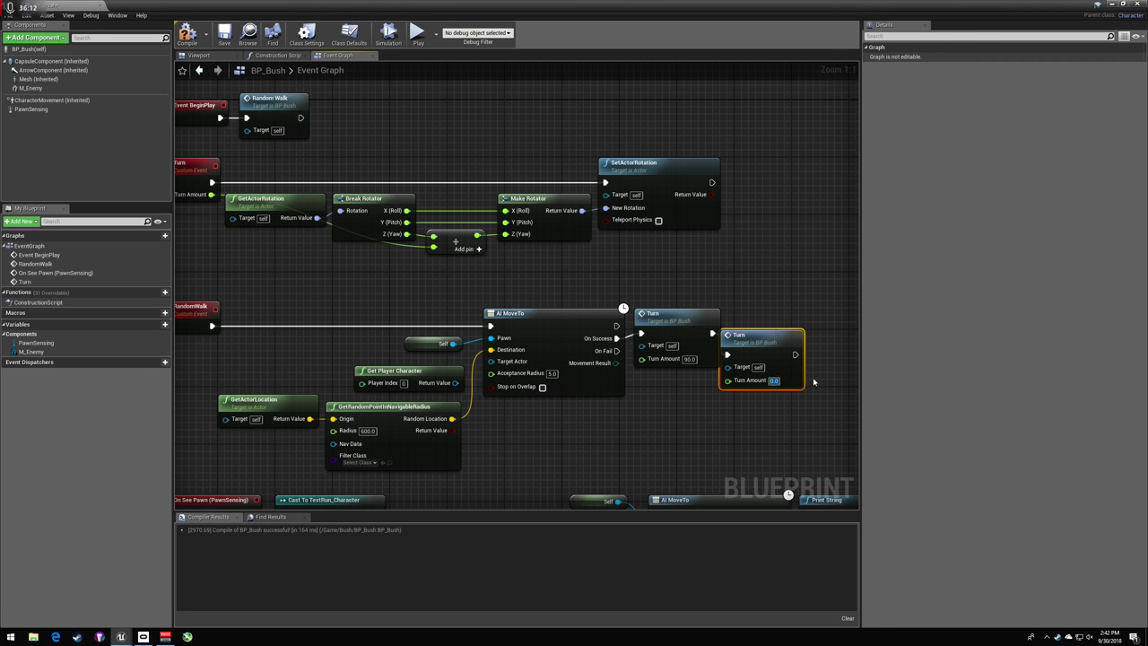
mouse_move(698, 315)
left_mouse_down()
mouse_move(705, 308)
mouse_move(682, 321)
left_mouse_up()
left_click(761, 324)
mouse_move(780, 342)
left_mouse_down()
mouse_move(800, 324)
mouse_move(760, 330)
left_mouse_up()
left_click(795, 303)
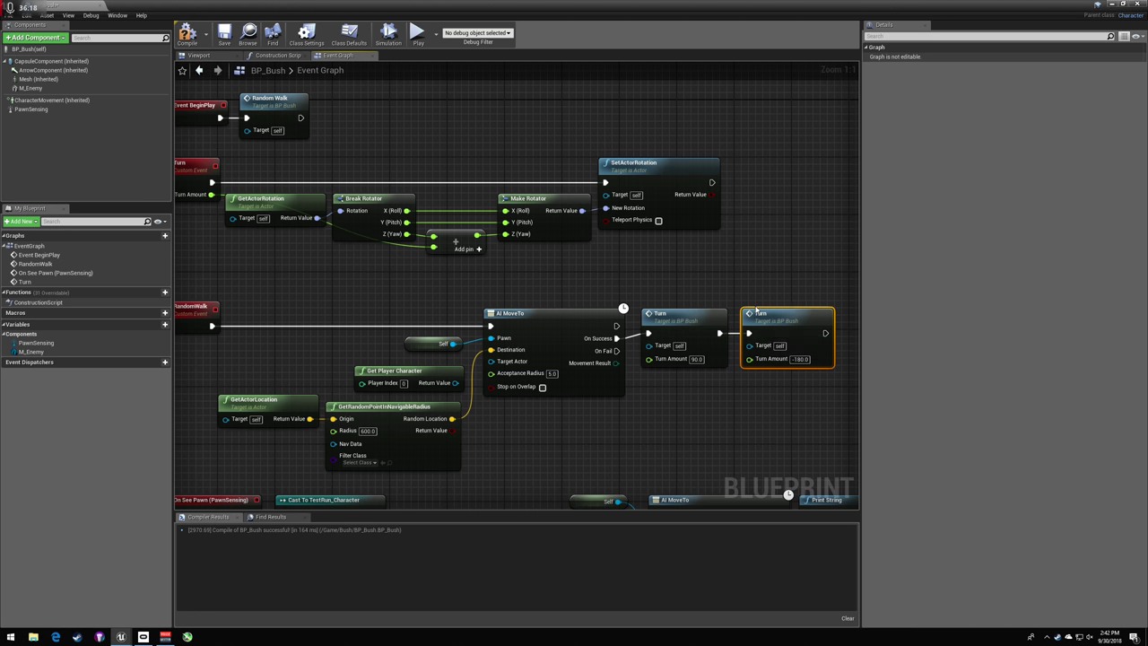
- Connect the second Turn call to the Random Walk call and place that node directly after it
right_click_drag(756, 309, 566, 300)
left_click_drag(634, 324, 305, 315)
right_click_drag(280, 313, 526, 304)
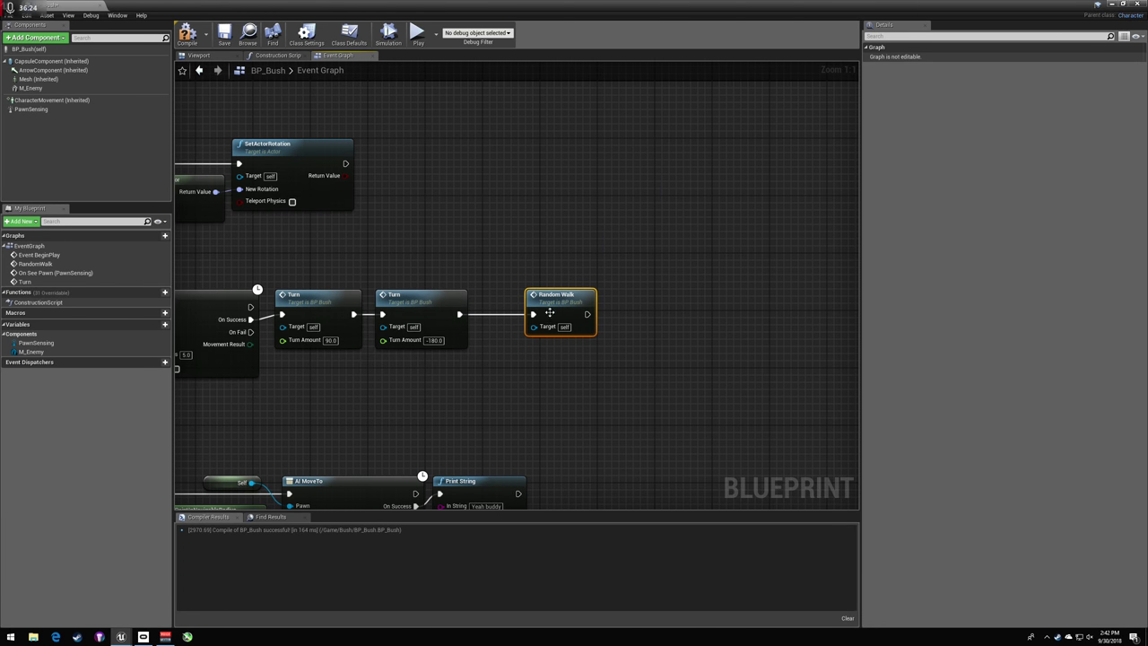
left_click_drag(550, 311, 504, 314)
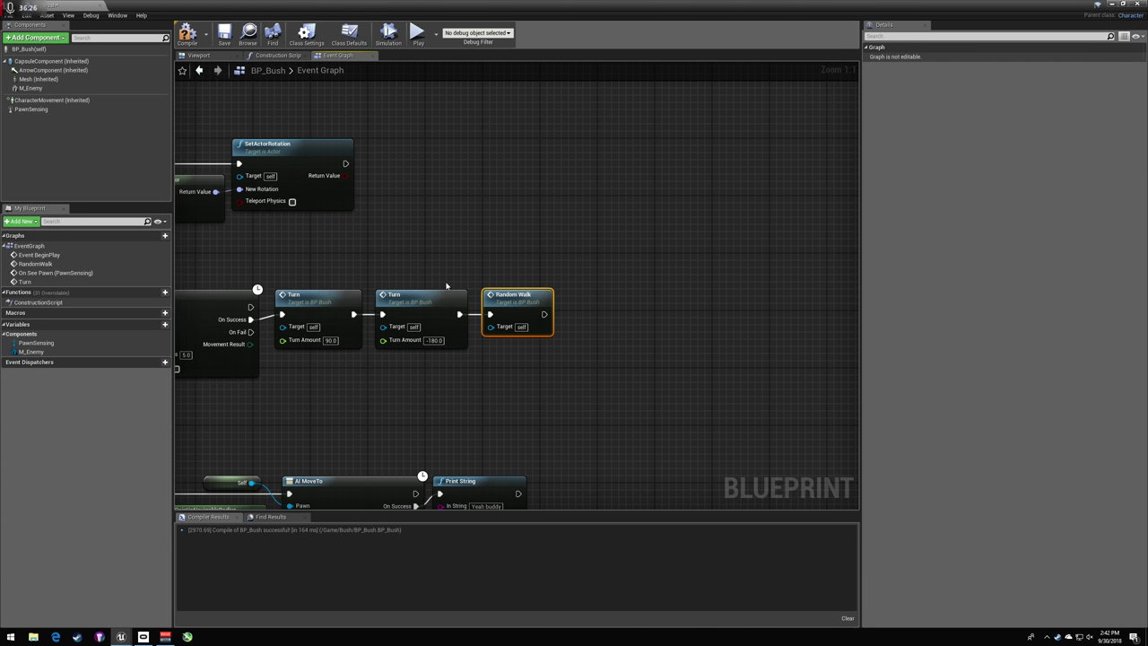
- Add a Delay node with a duration of 1.0 after SetActorRotation and align it with that node
right_click_drag(446, 285, 583, 295)
left_click_drag(483, 172, 525, 181)
type("delay")
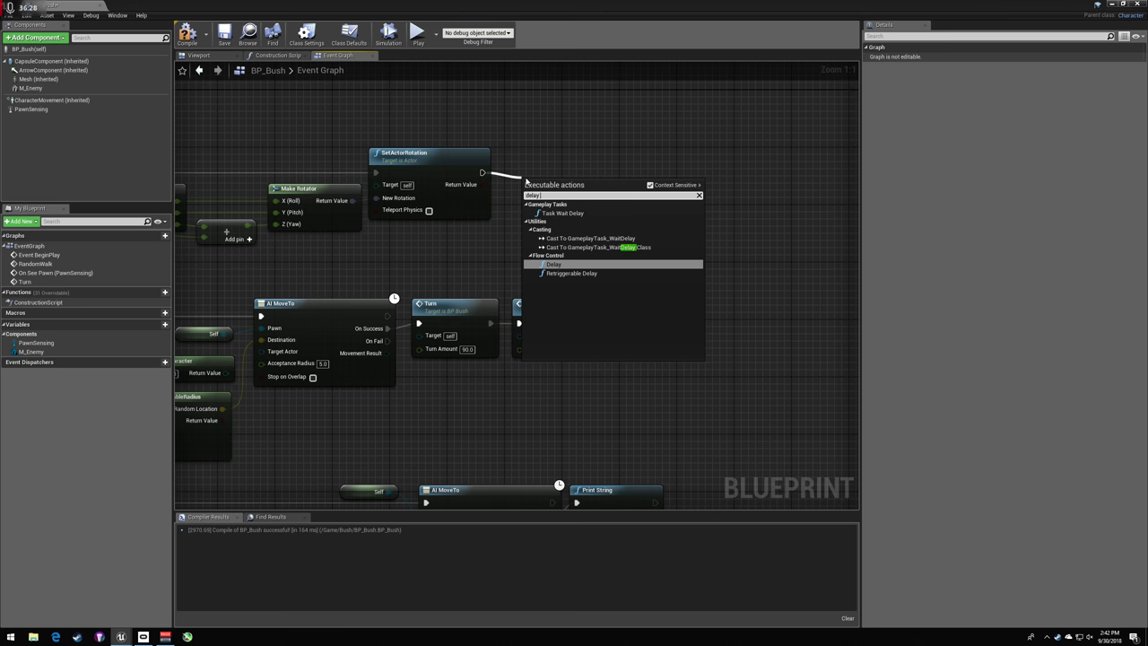
key("Return")
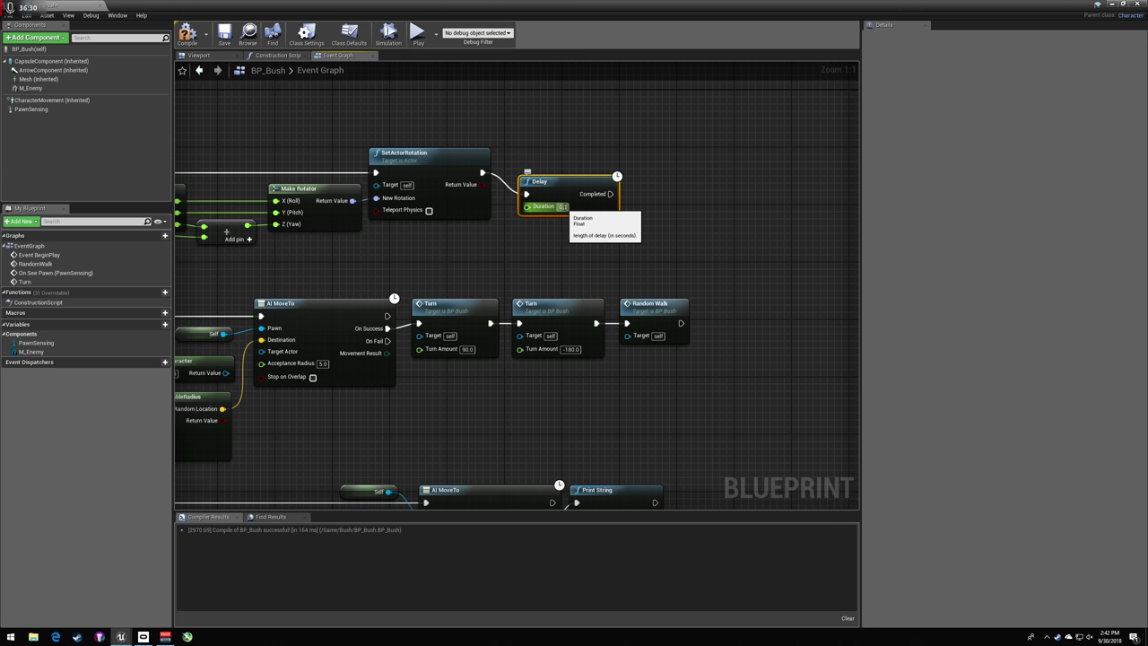
left_click(563, 206)
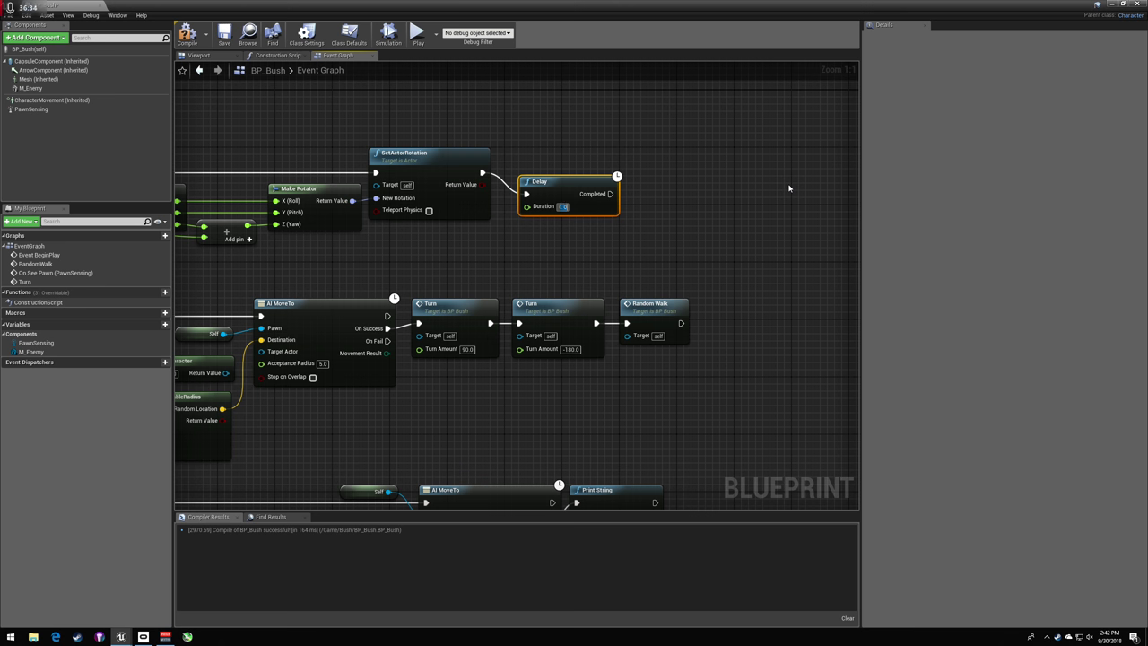
left_click_drag(543, 182, 522, 161)
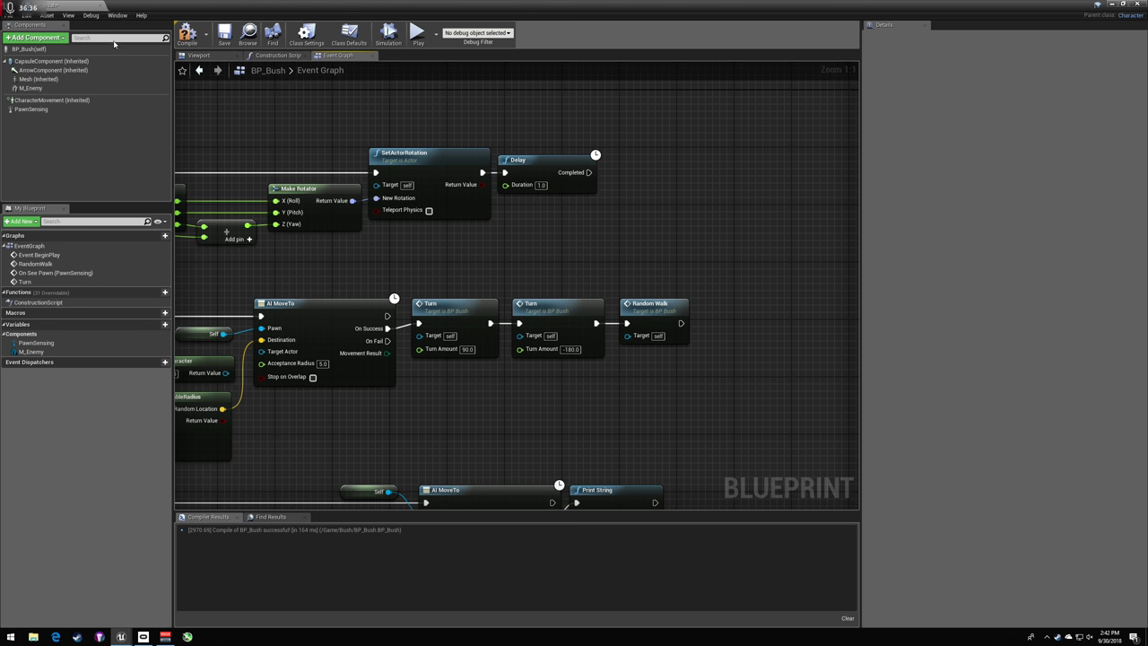
- Compile and save the BP_Bush blueprint
left_click(184, 37)
left_click(224, 35)
right_click_drag(186, 176, 417, 171)
- Return to the level and play it twice to observe the bush's walking and turning, stopping each run
left_click(1118, 4)
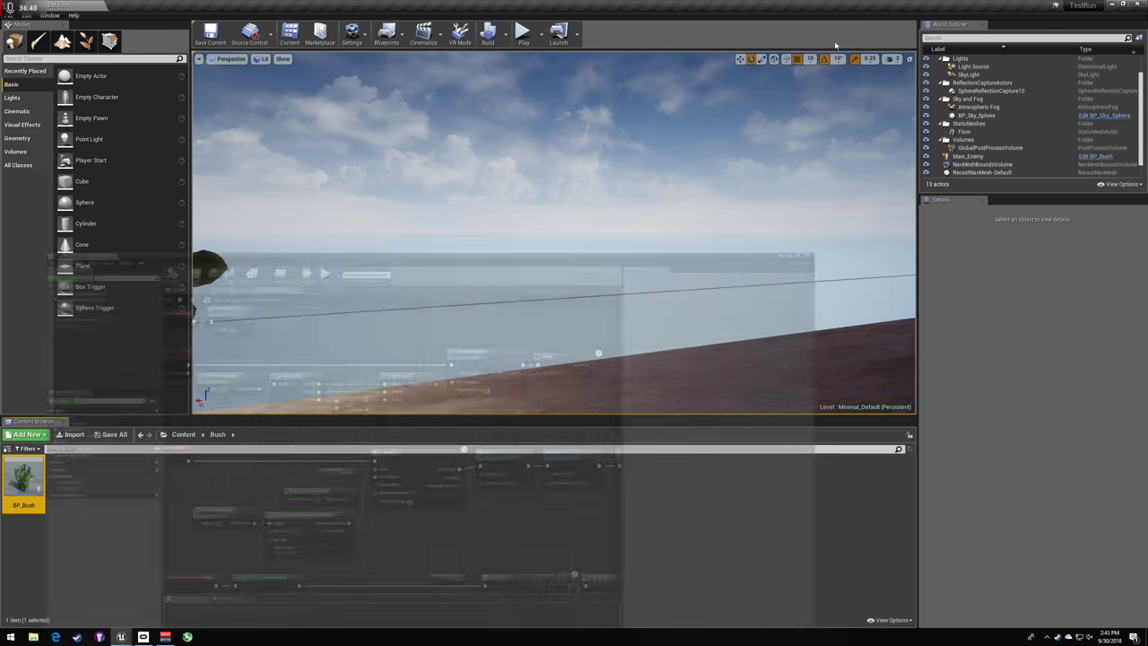
left_click(524, 34)
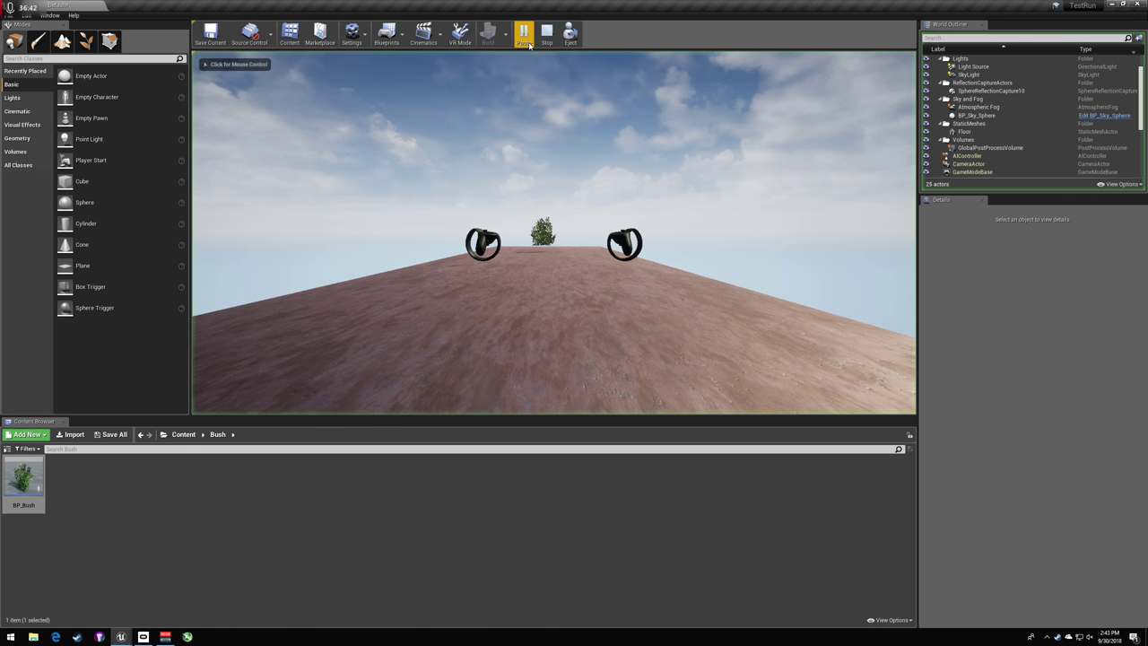
key("Escape")
left_click(526, 38)
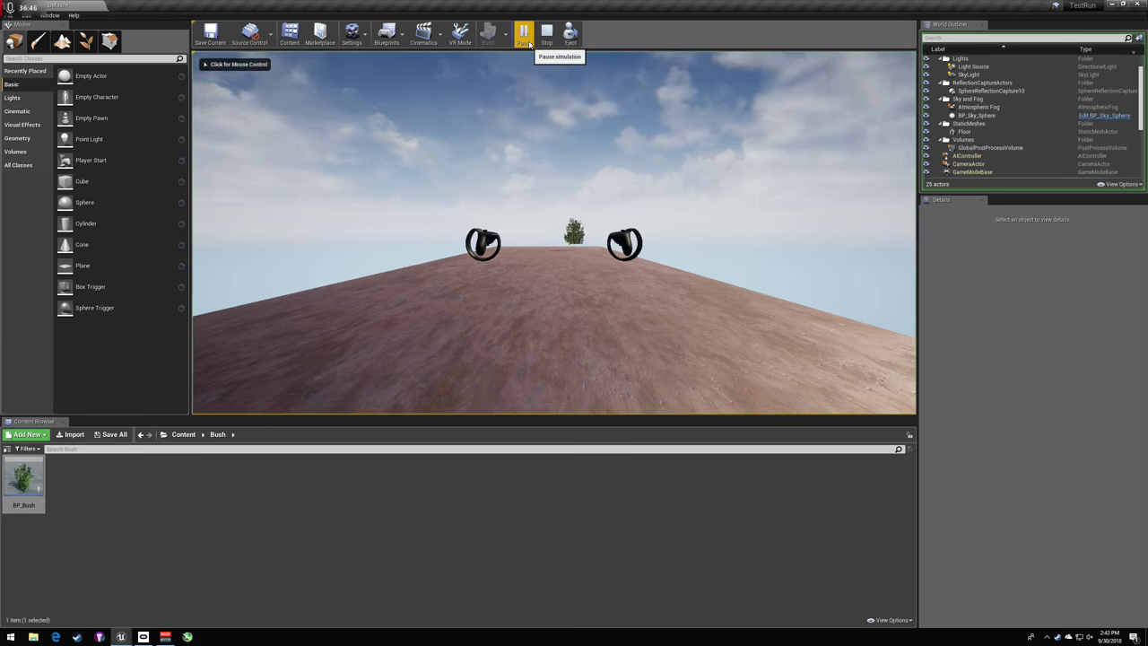
key("Escape")
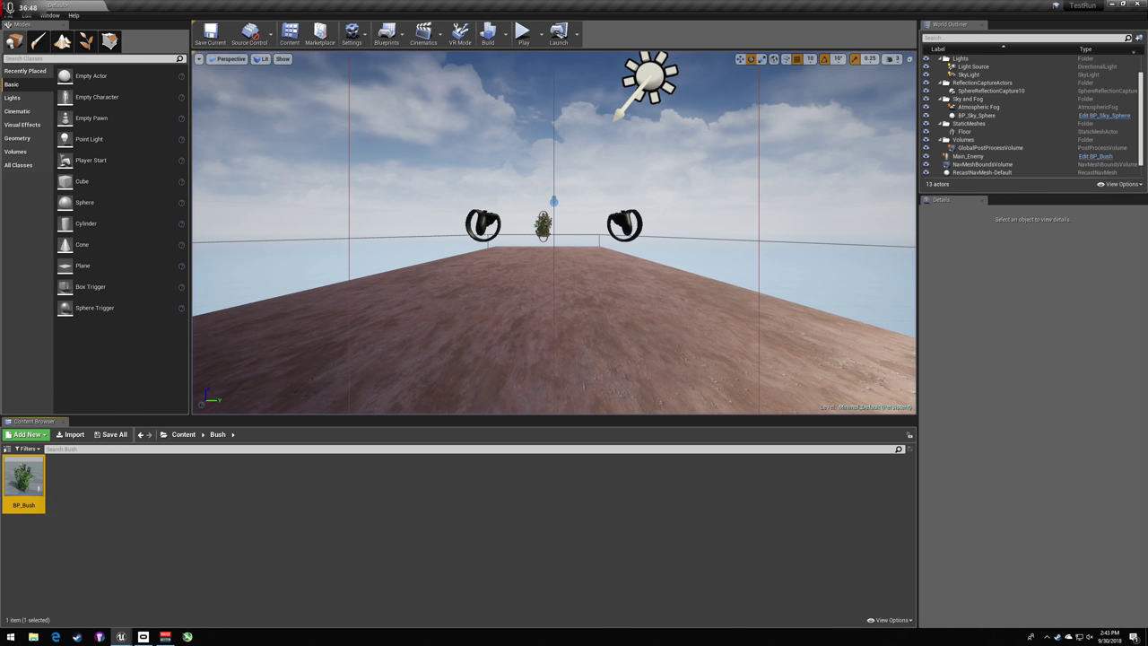
- Reopen BP_Bush, break the execution link from On See Pawn to the TestRun_Character cast, and recompile the blueprint
double_click(23, 482)
right_click_drag(179, 353, 327, 243)
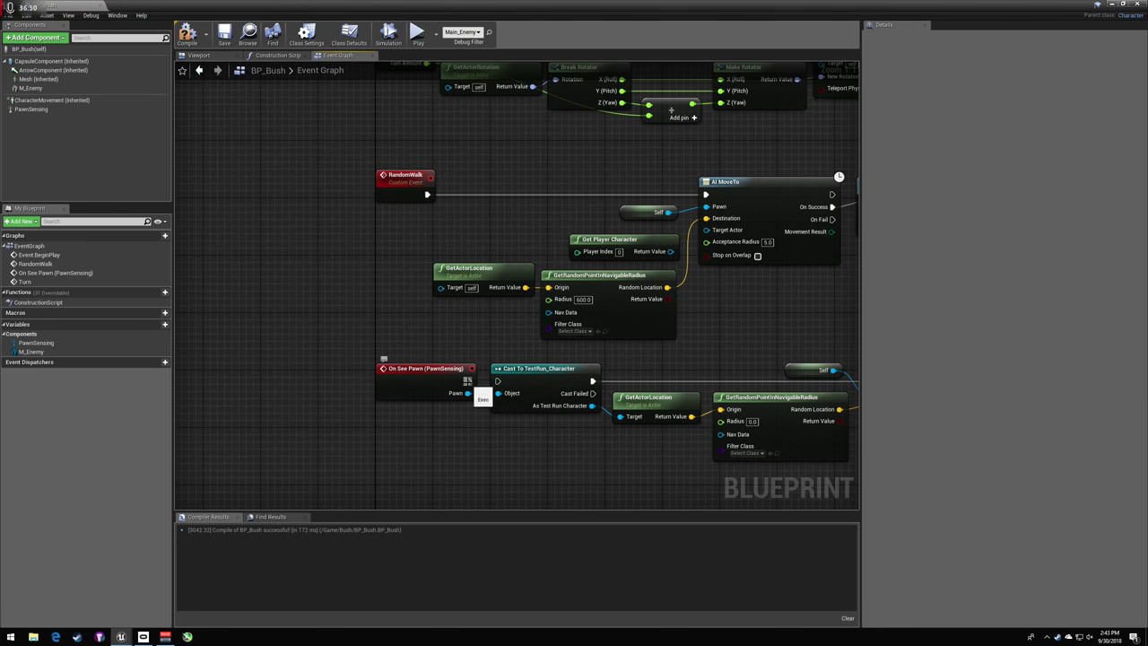
right_click_drag(299, 317, 213, 354)
left_click(186, 34)
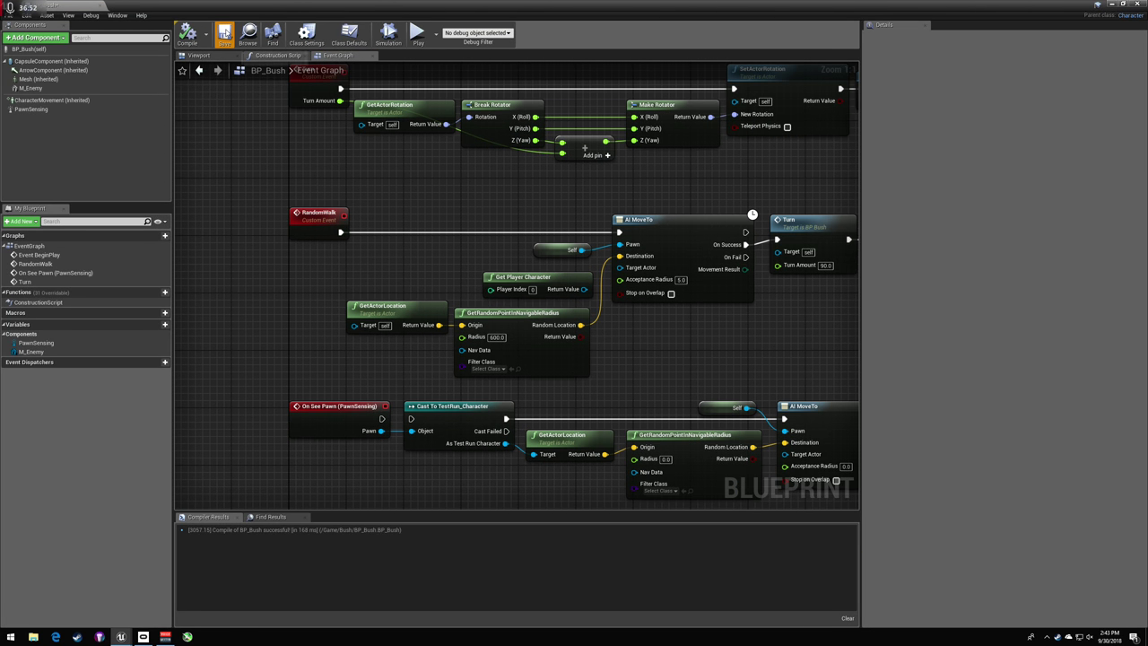
- Examine the execution flow from RandomWalk's AI MoveTo through both Turn calls and back to the Turn event
right_click_drag(499, 421, 394, 486)
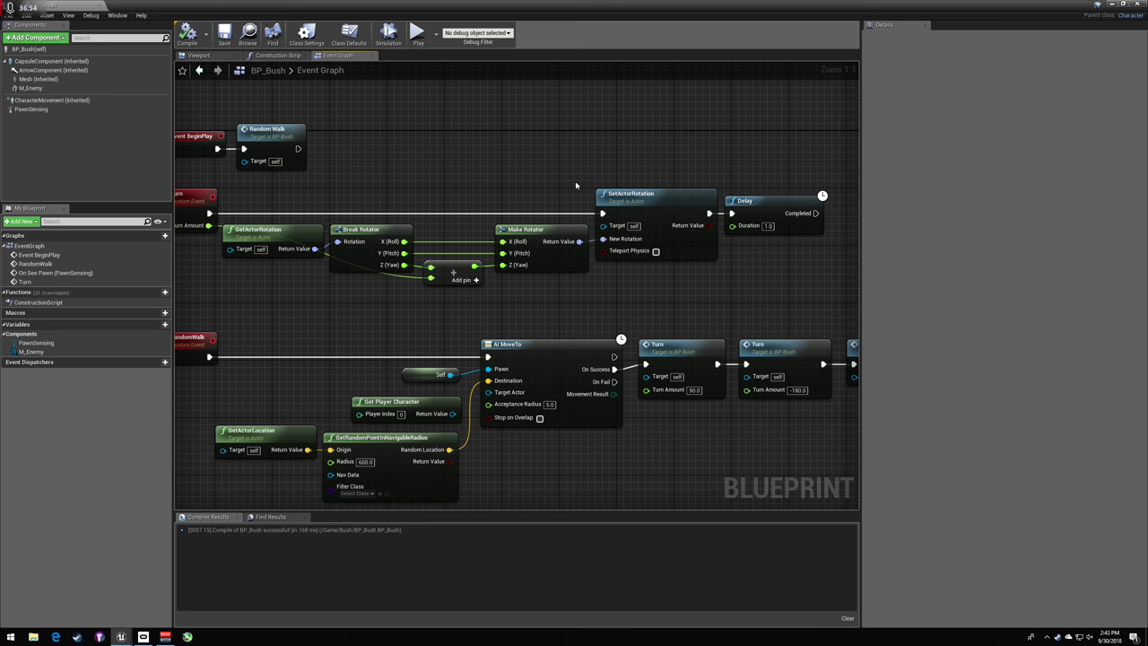
right_click_drag(549, 193, 594, 140)
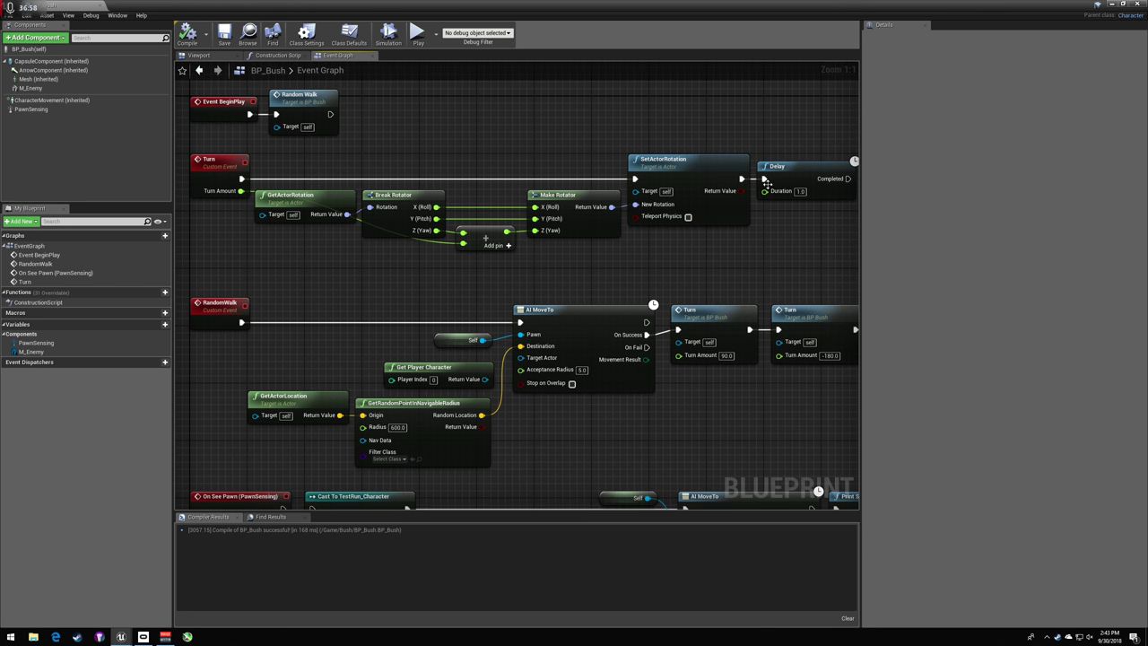
right_click_drag(636, 365, 621, 374)
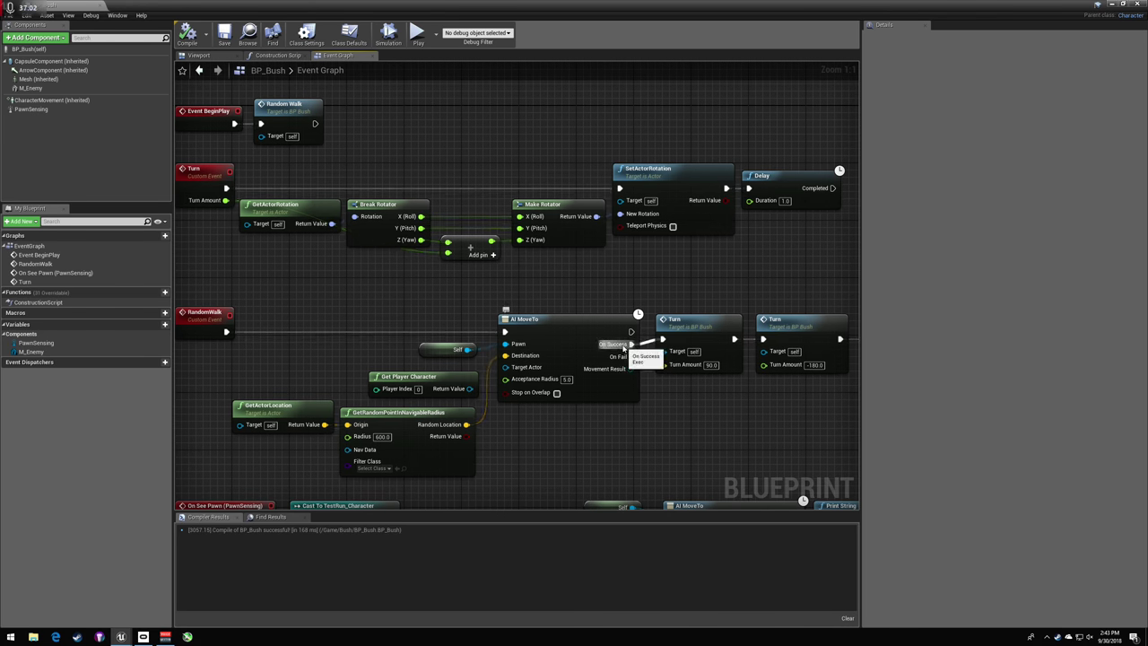
left_click_drag(625, 349, 663, 339)
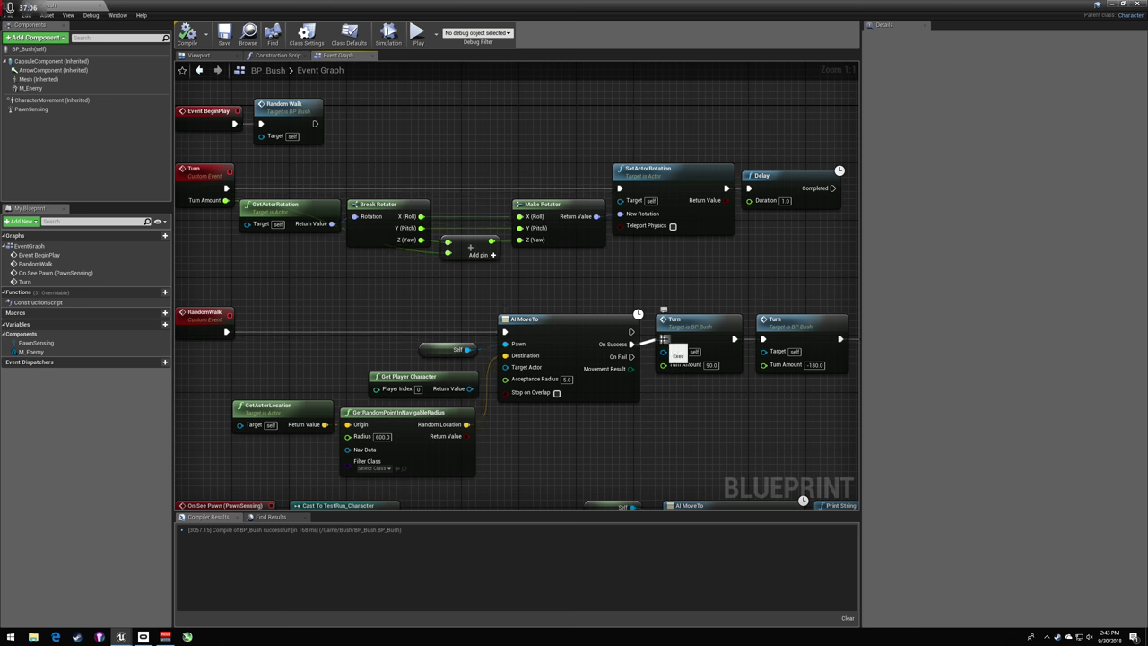
right_click_drag(664, 339, 589, 334)
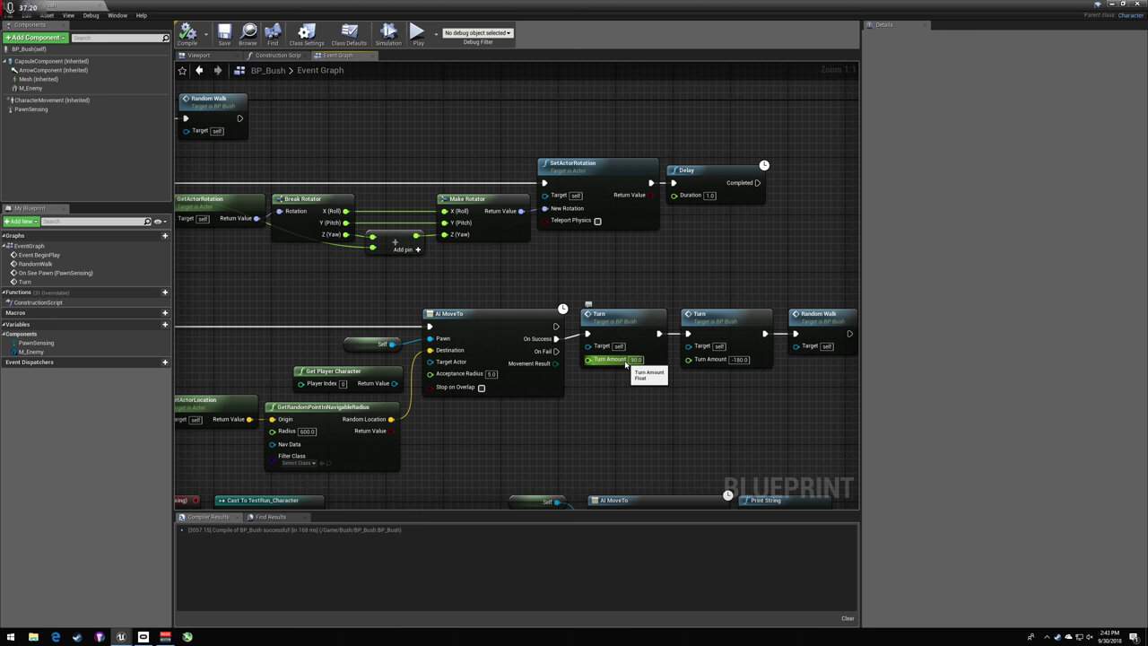
right_click_drag(621, 362, 455, 302)
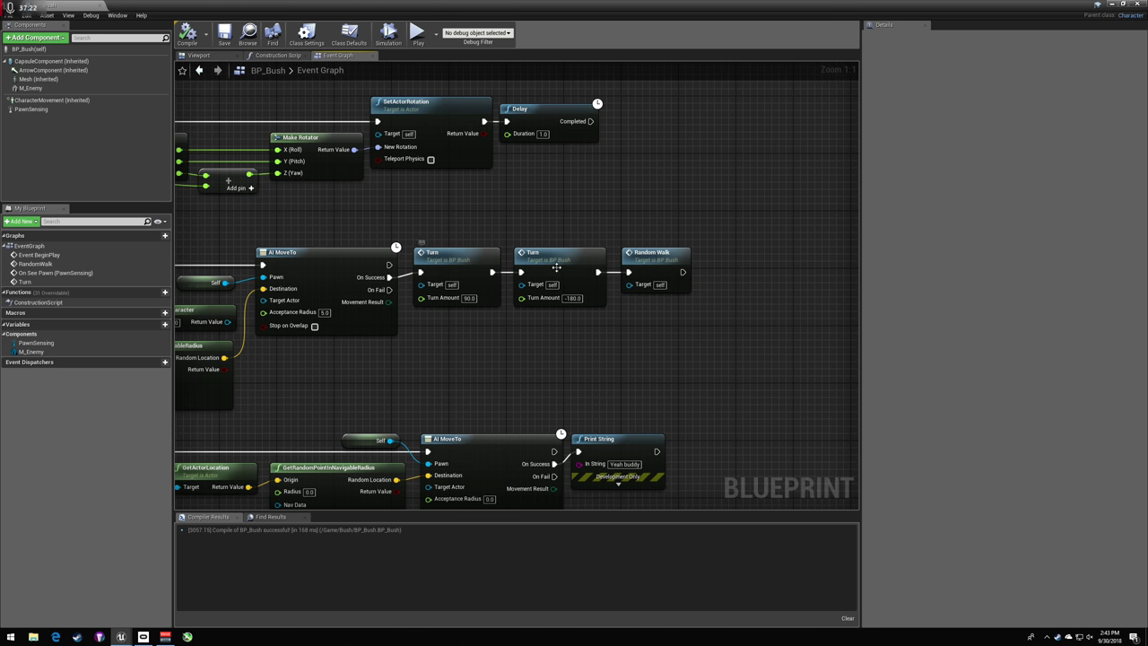
left_click_drag(557, 233, 734, 325)
mouse_move(574, 259)
left_mouse_down()
mouse_move(747, 261)
mouse_move(576, 258)
left_mouse_up()
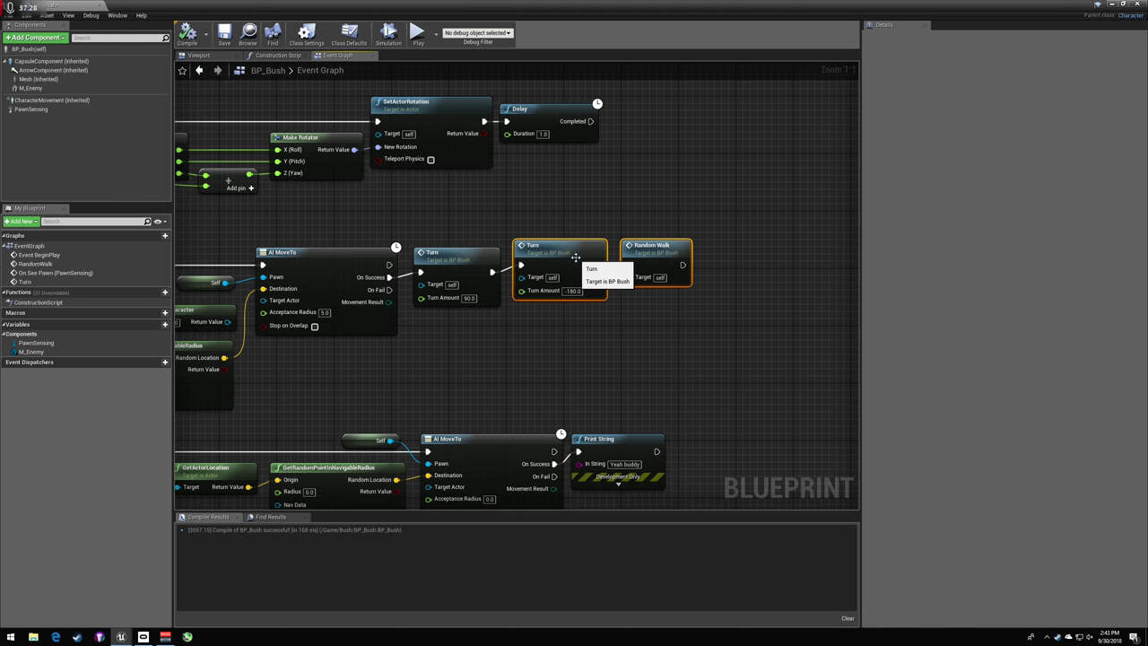
double_click(553, 256)
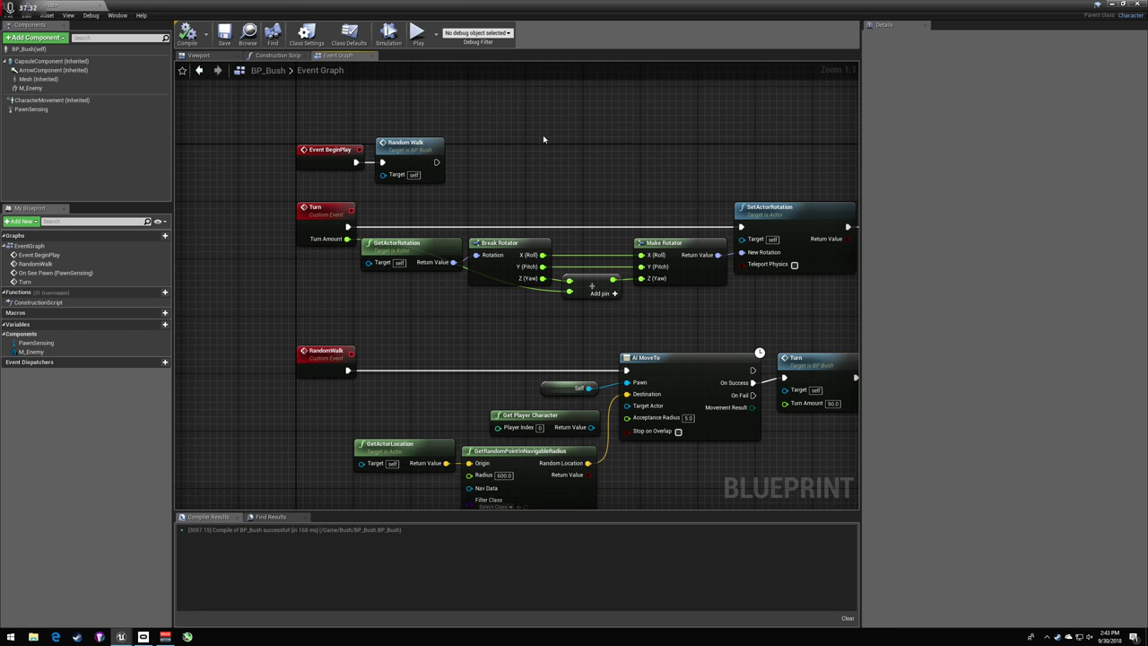
- Add an Event Tick node above the Turn chain and connect it to a Print String node
right_click(542, 139)
type("tick")
key("Return")
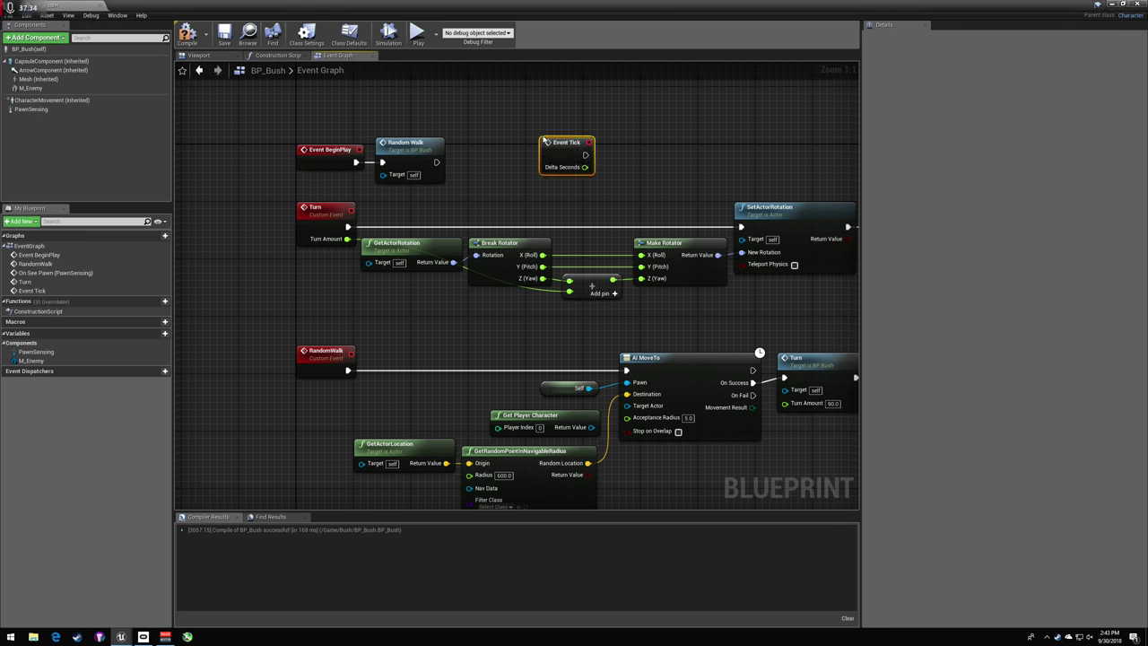
left_click_drag(585, 154, 653, 159)
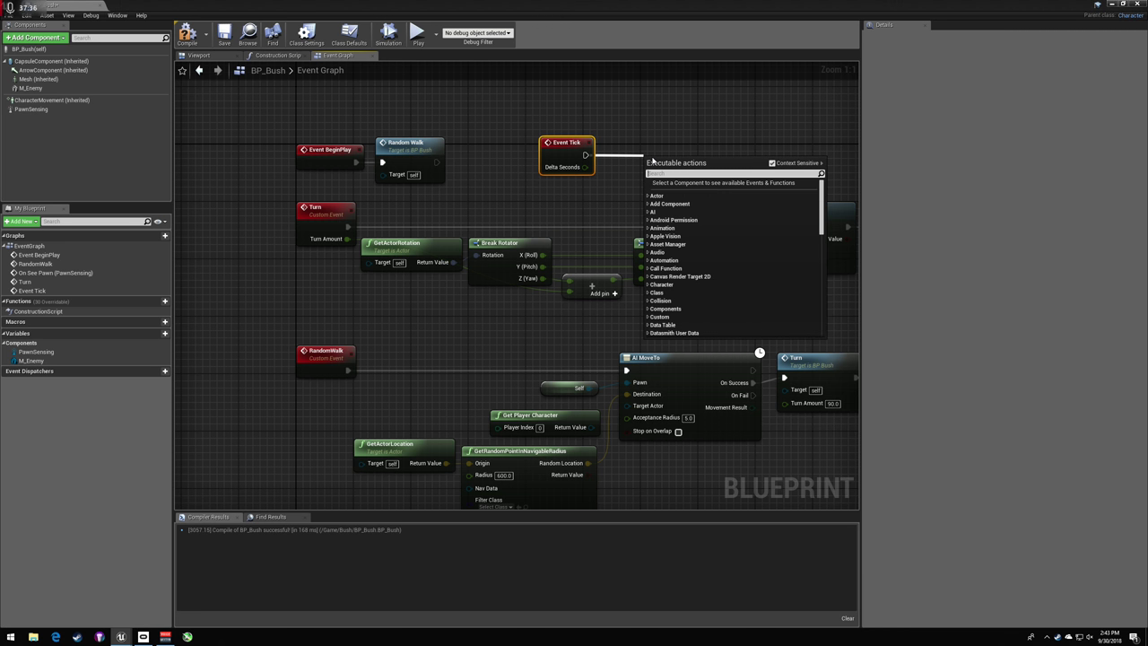
type("print string")
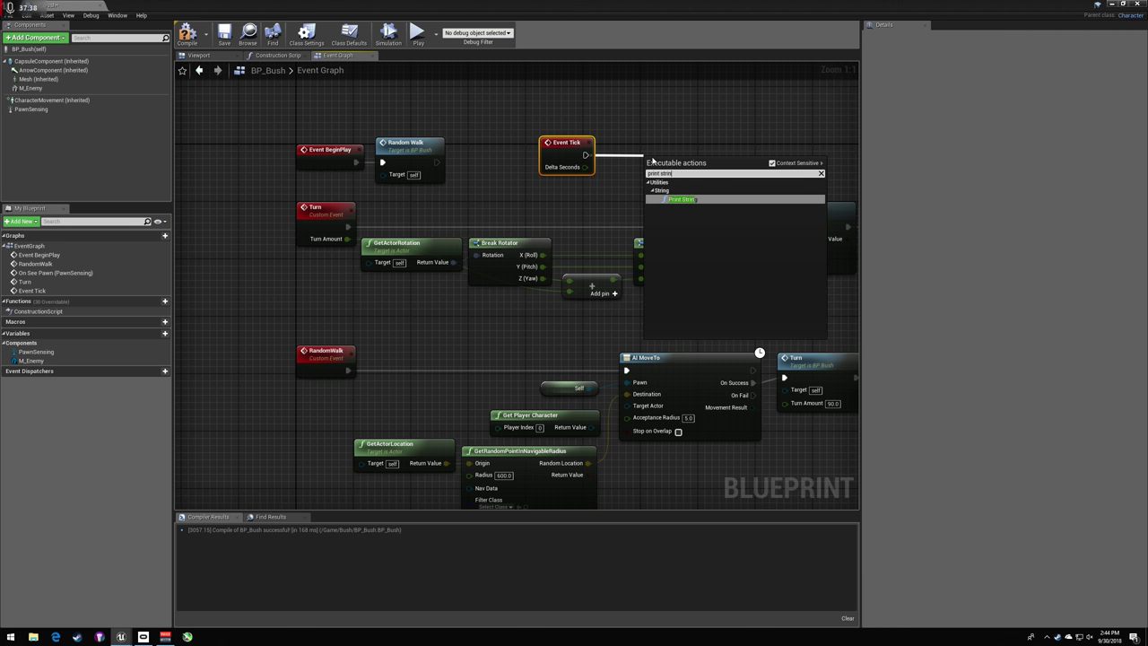
key("Return")
- Add a GetActorRotation node for the bush itself and place it just below Event Tick
right_click_drag(713, 208, 492, 197)
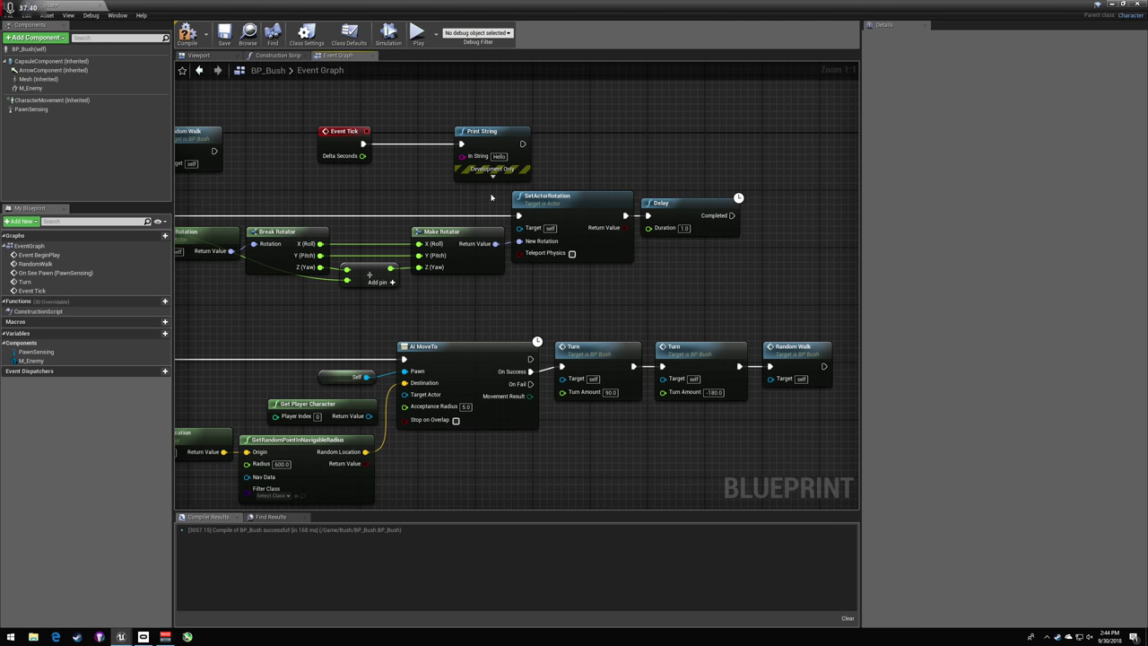
right_click_drag(393, 179, 443, 185)
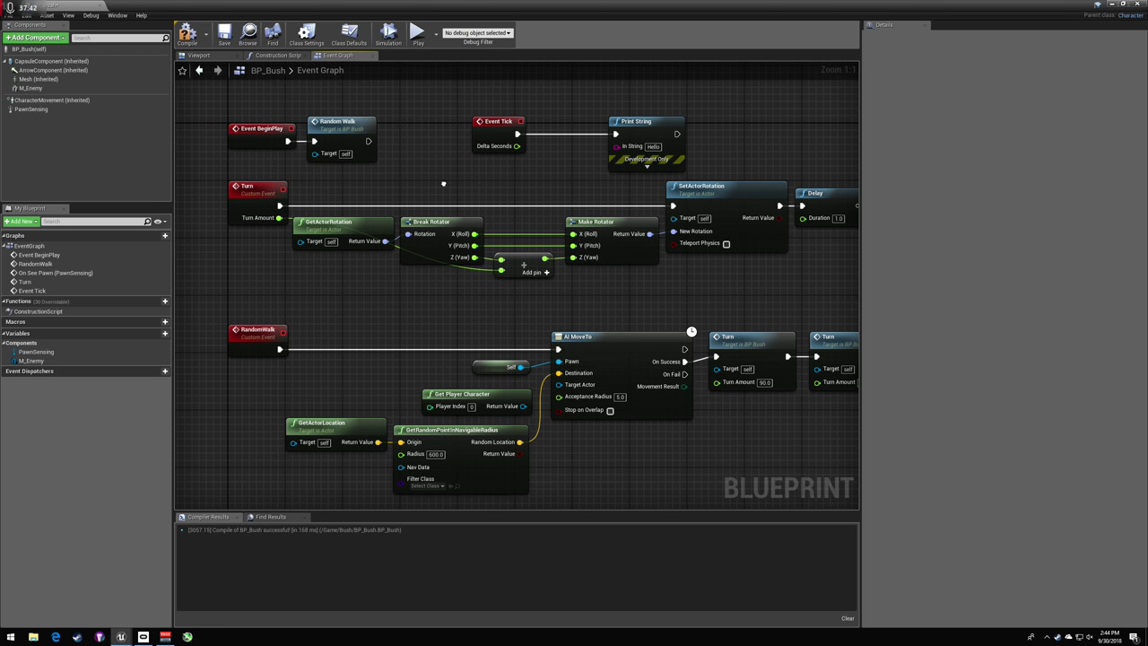
right_click(443, 185)
type("getactorrotation")
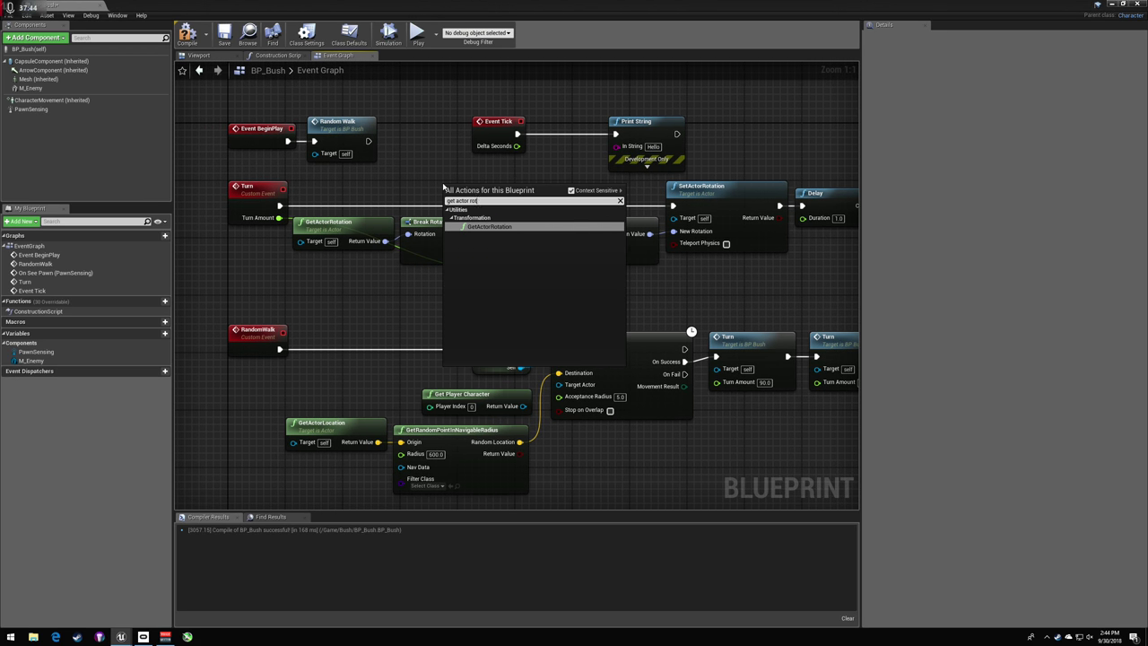
key("Return")
left_click_drag(450, 183, 420, 161)
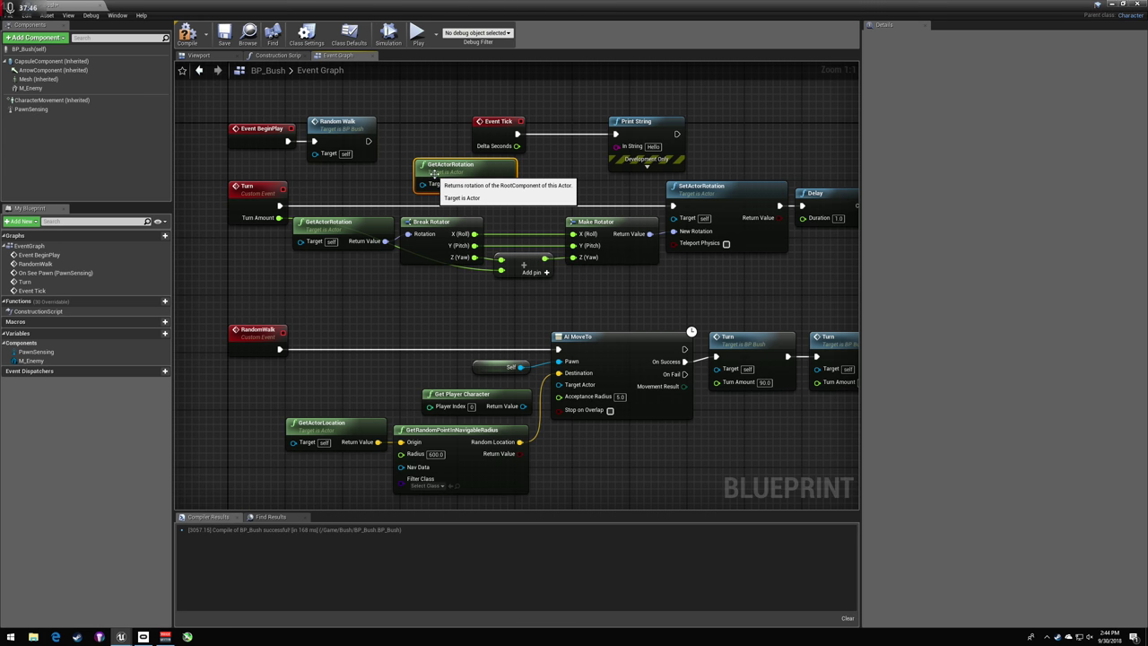
- Connect the GetActorRotation return value to Print String's In String, then compile BP_Bush and play-test the printed rotation
left_click_drag(507, 183, 616, 146)
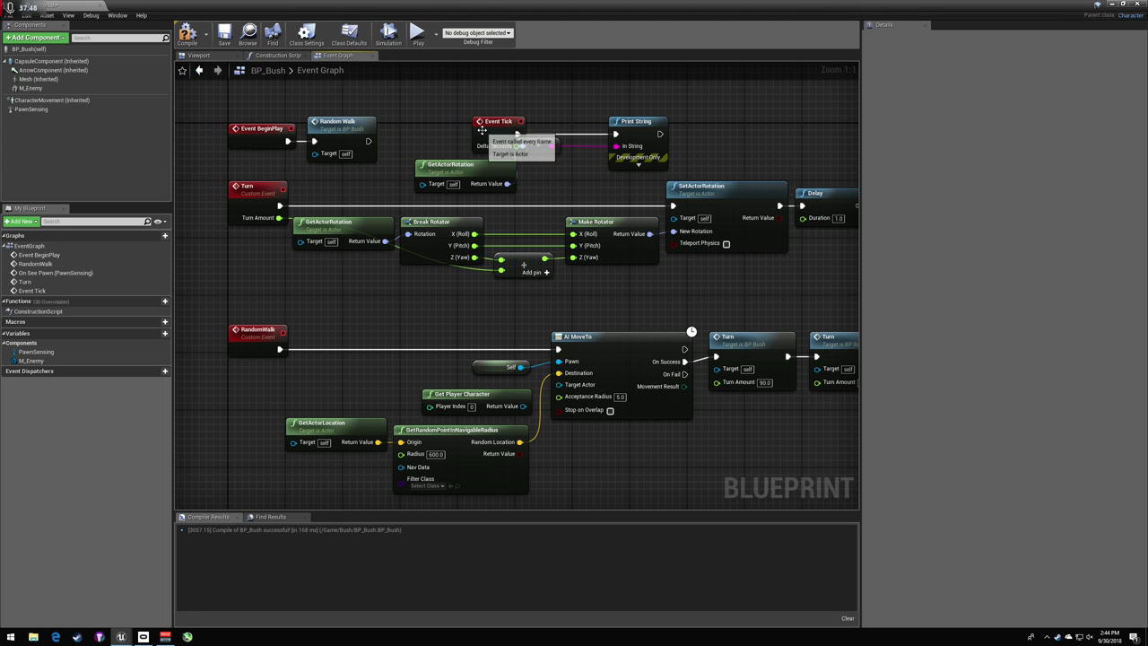
left_click(188, 36)
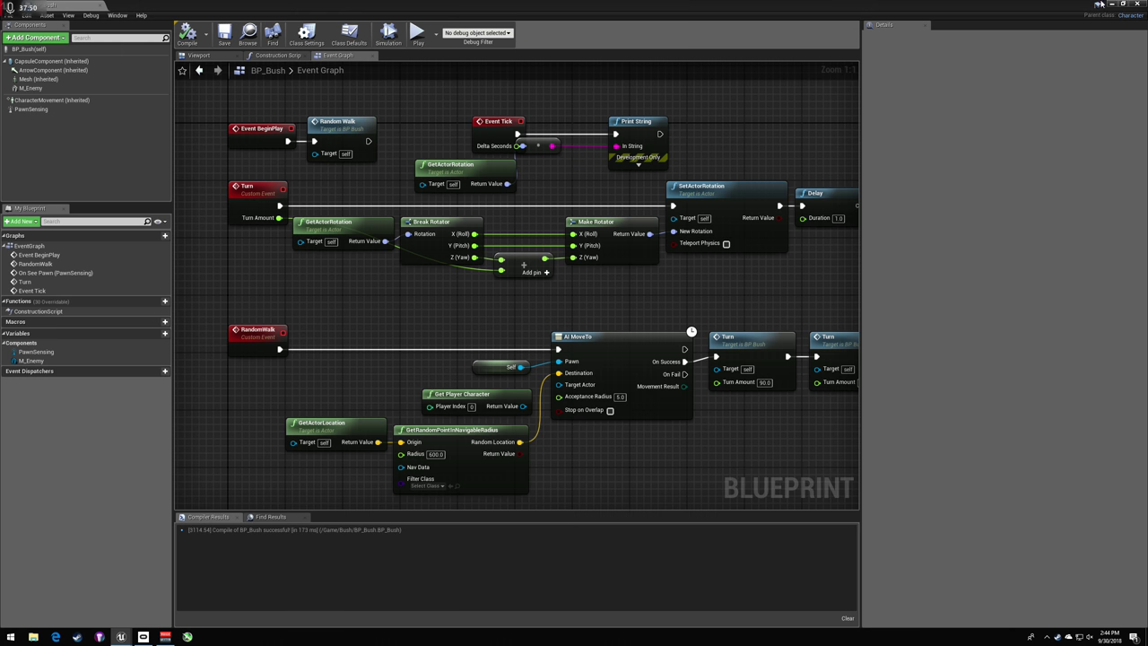
left_click(1111, 3)
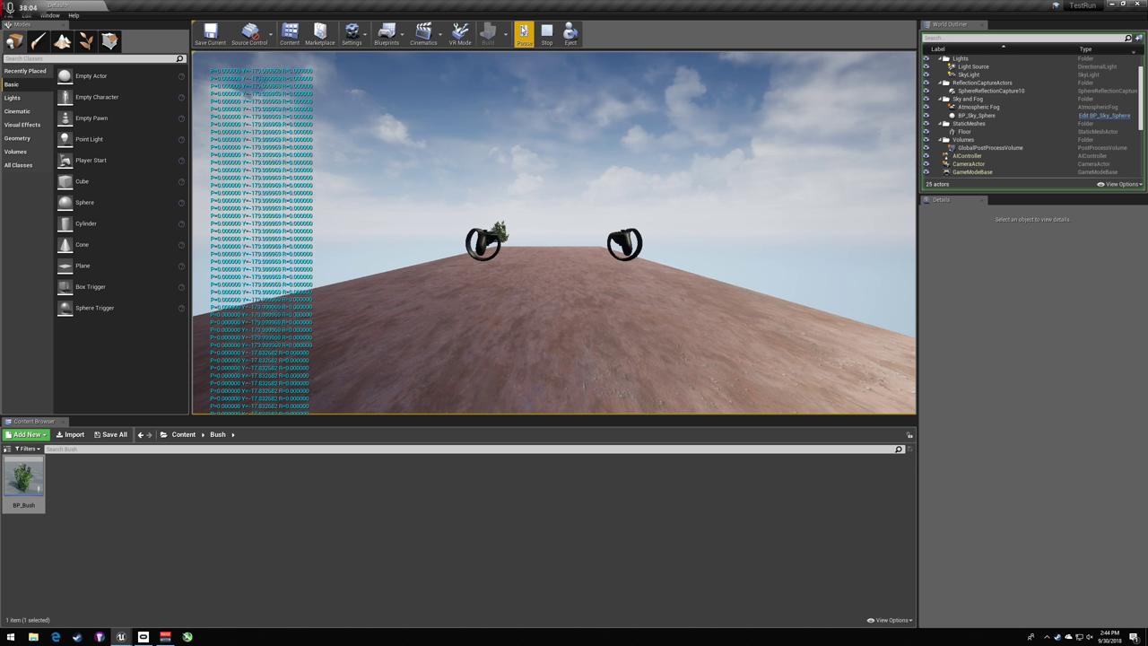
key("Escape")
- Reopen BP_Bush, delete the GetActorRotation node below Event Tick, and feed Make Rotator's return value into Print String instead
double_click(23, 480)
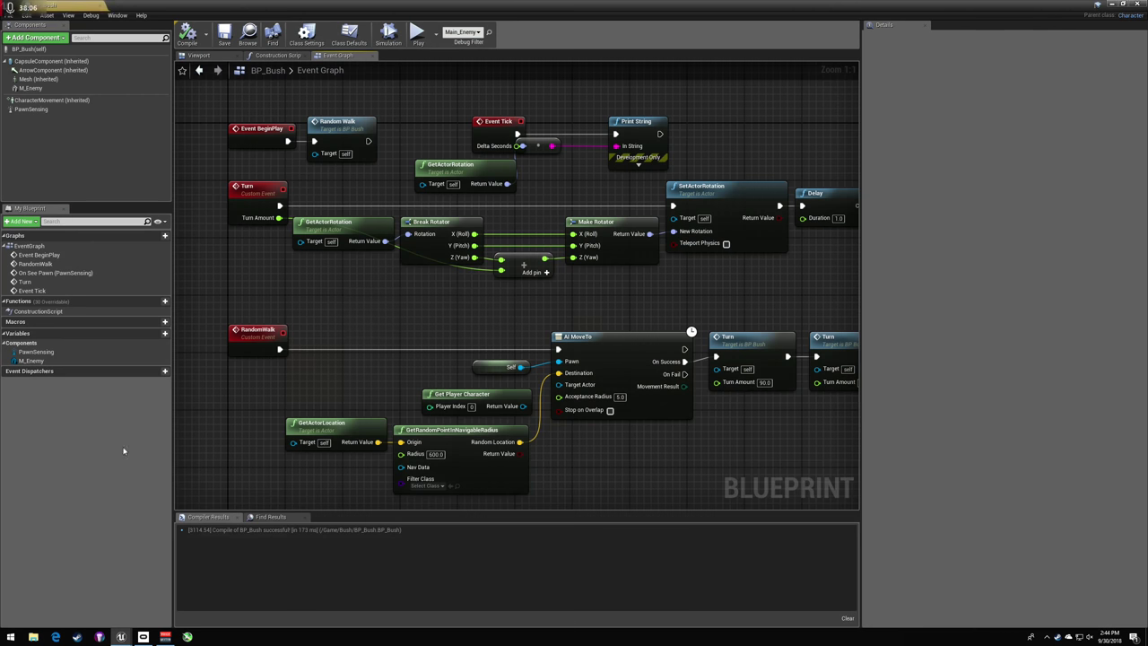
left_click(548, 151)
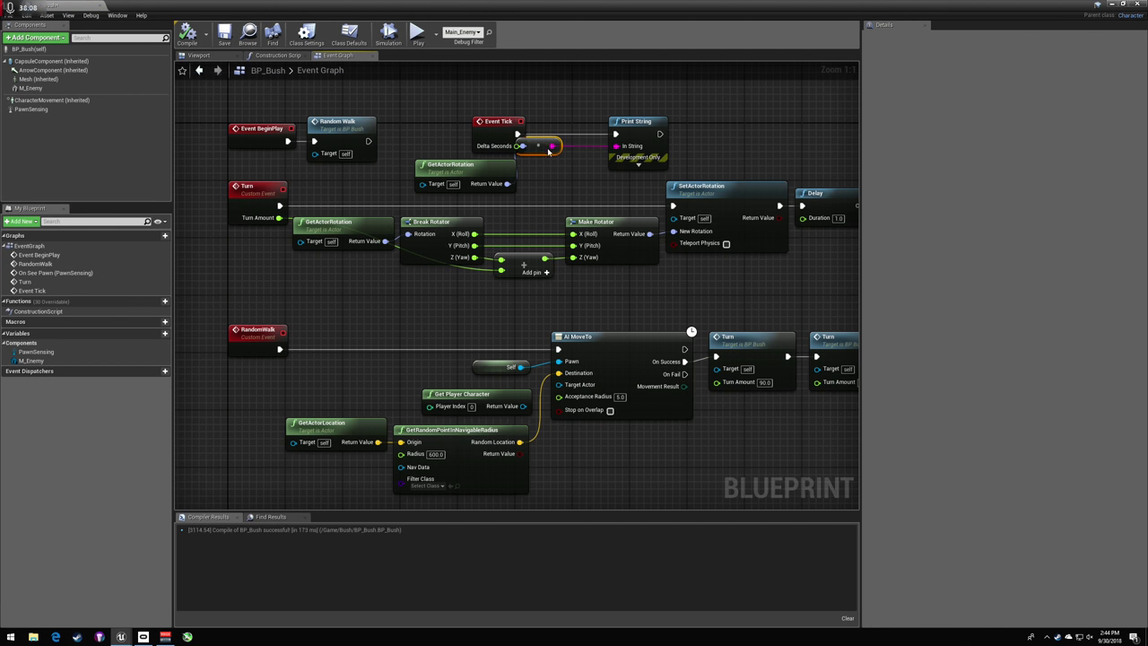
left_click(492, 170)
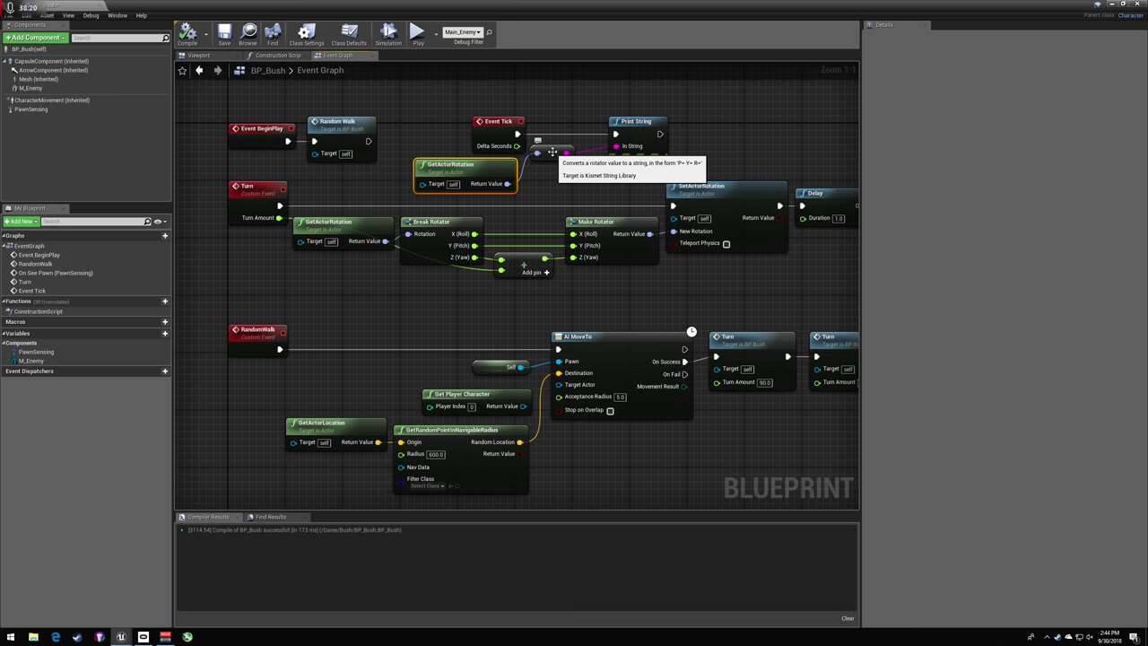
left_click(554, 154)
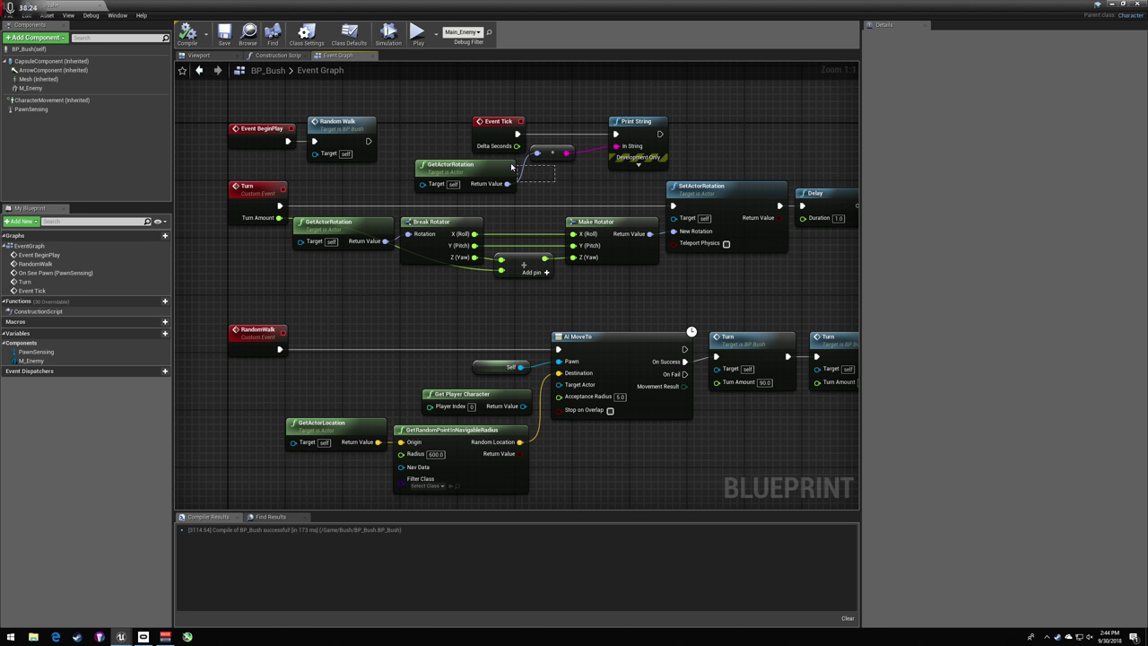
left_click_drag(511, 164, 487, 160)
key("Delete")
right_click_drag(507, 177, 461, 185)
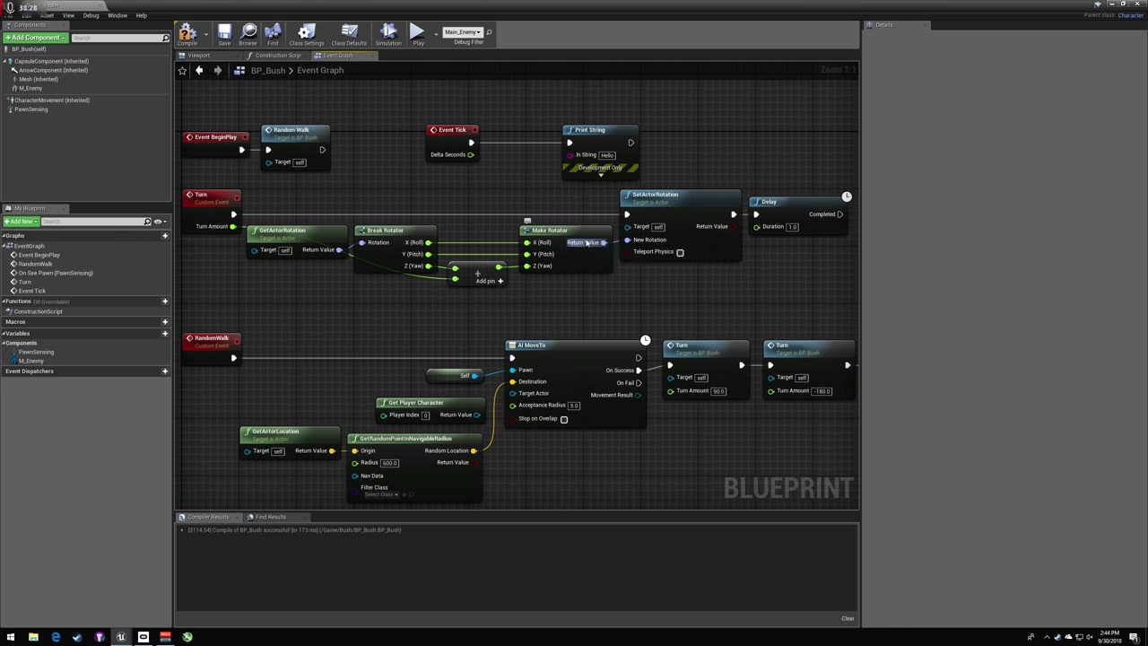
left_click_drag(604, 242, 571, 155)
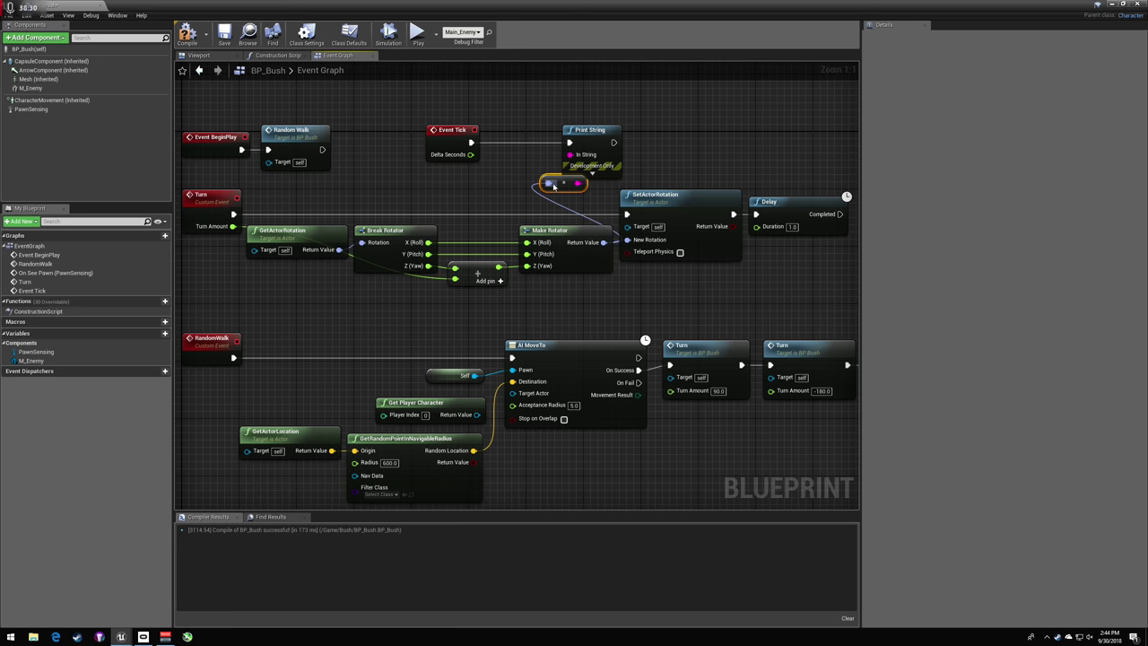
left_click(487, 190)
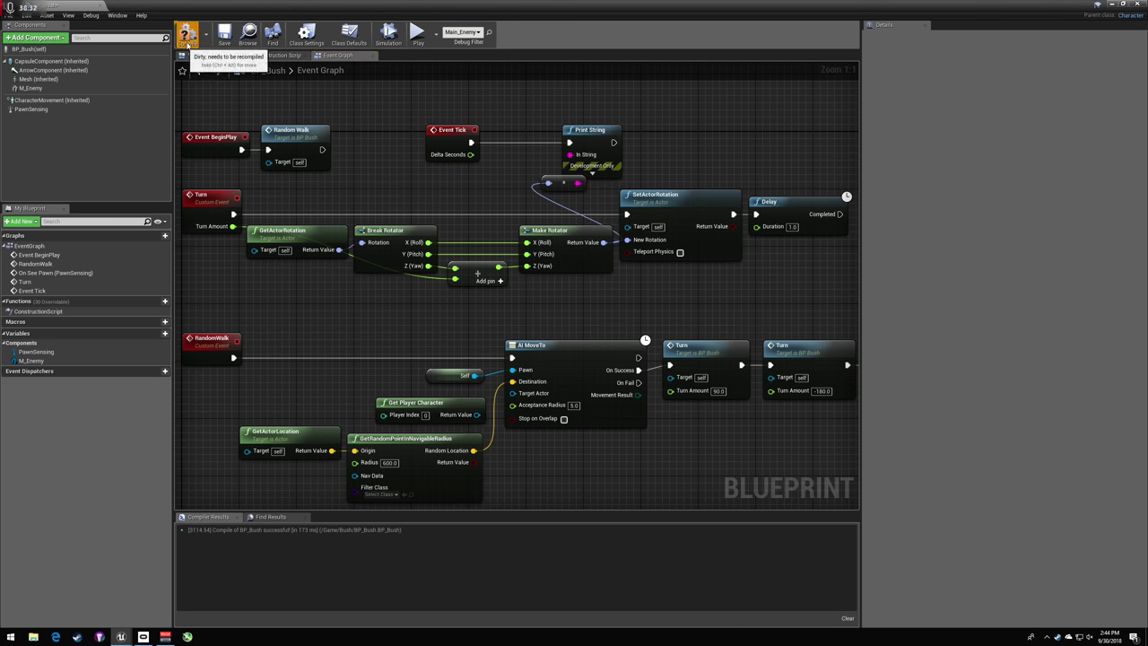
- Recompile BP_Bush and play-test the level to watch the rotation printed from Make Rotator, then end the session
left_click(186, 36)
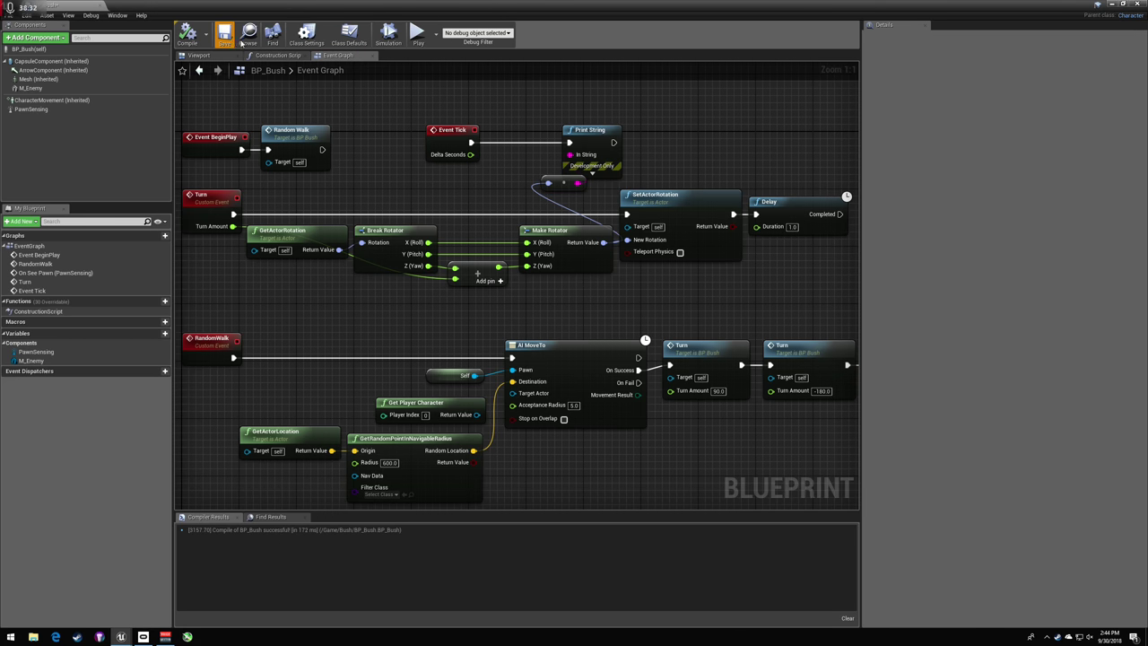
left_click(1111, 5)
left_click(524, 34)
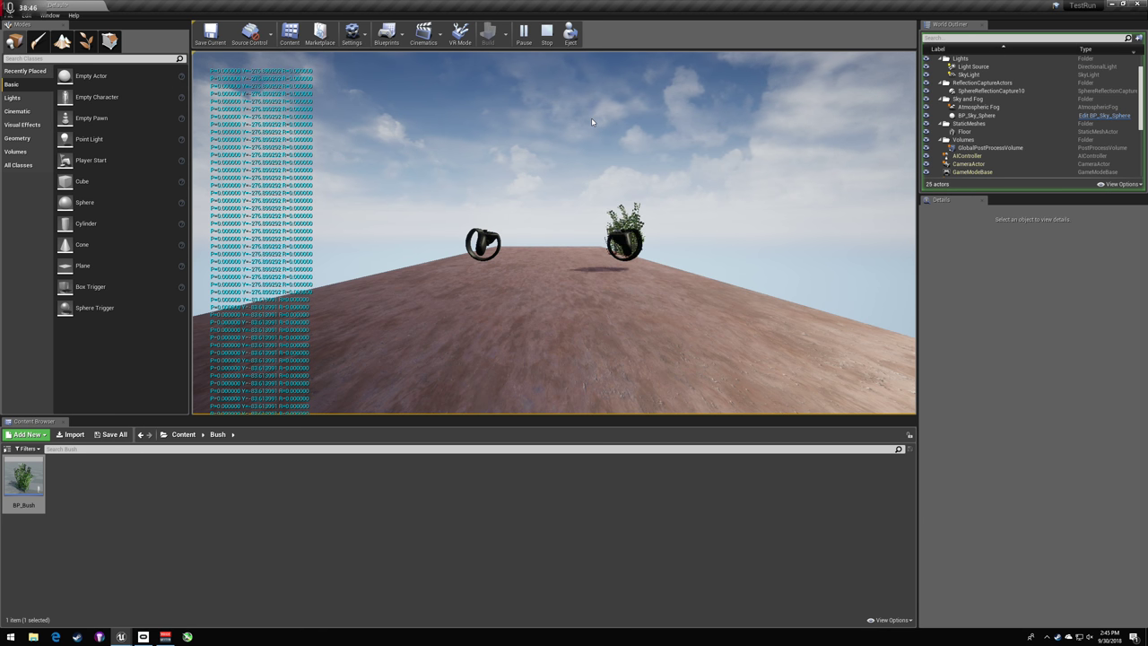
key("Escape")
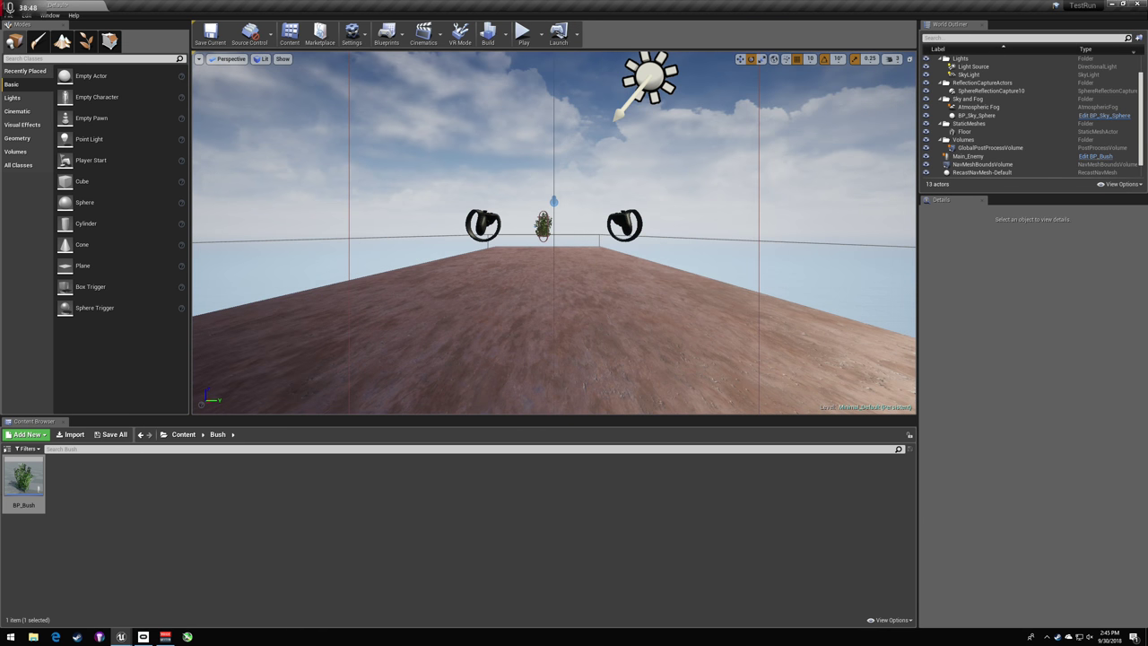
- In BP_Bush, set M_Enemy's static mesh to CursorPointer and check which way it points in the blueprint's 3D preview
double_click(16, 491)
left_click(27, 88)
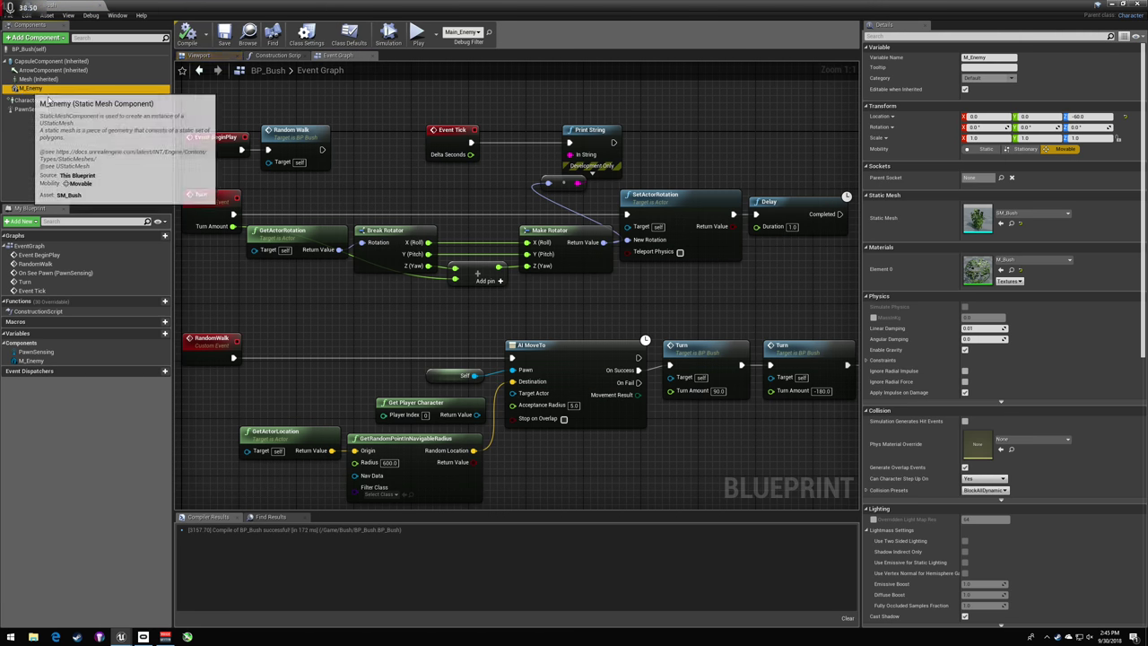
left_click(1032, 212)
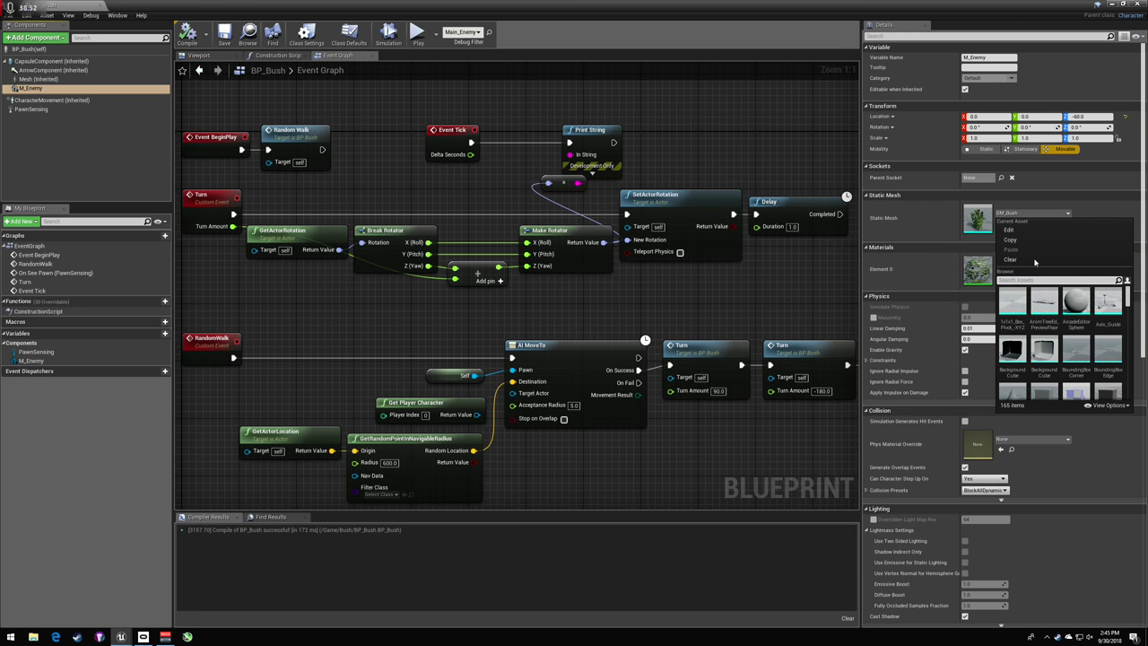
scroll(1079, 368, "down", 5)
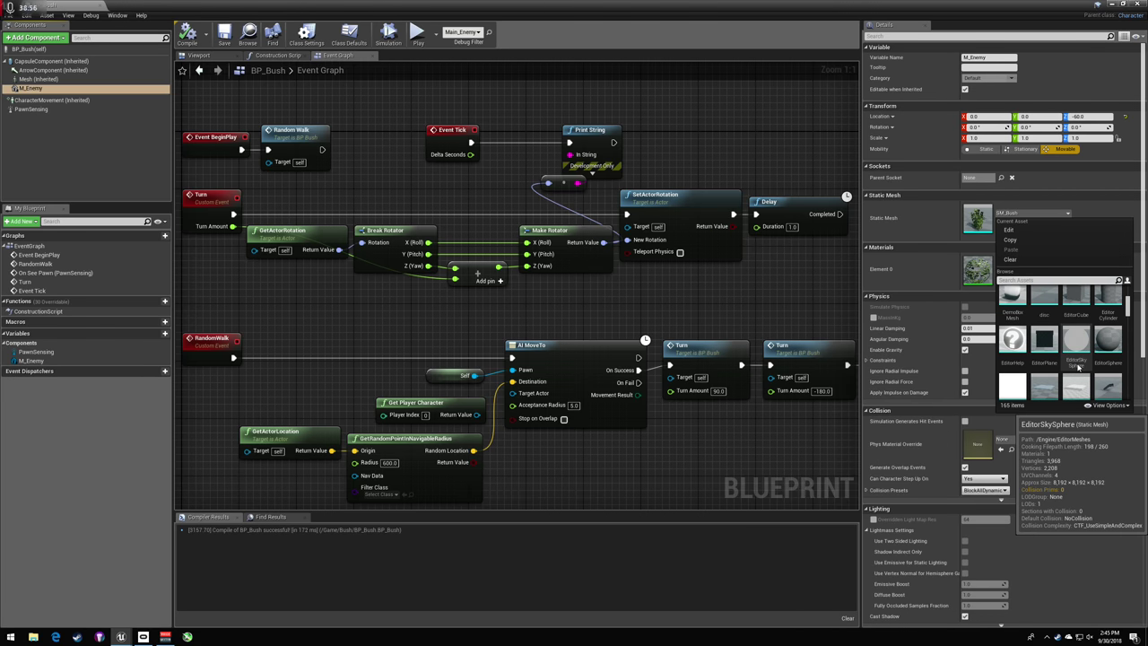
scroll(1015, 321, "down", 1)
left_click(1015, 321)
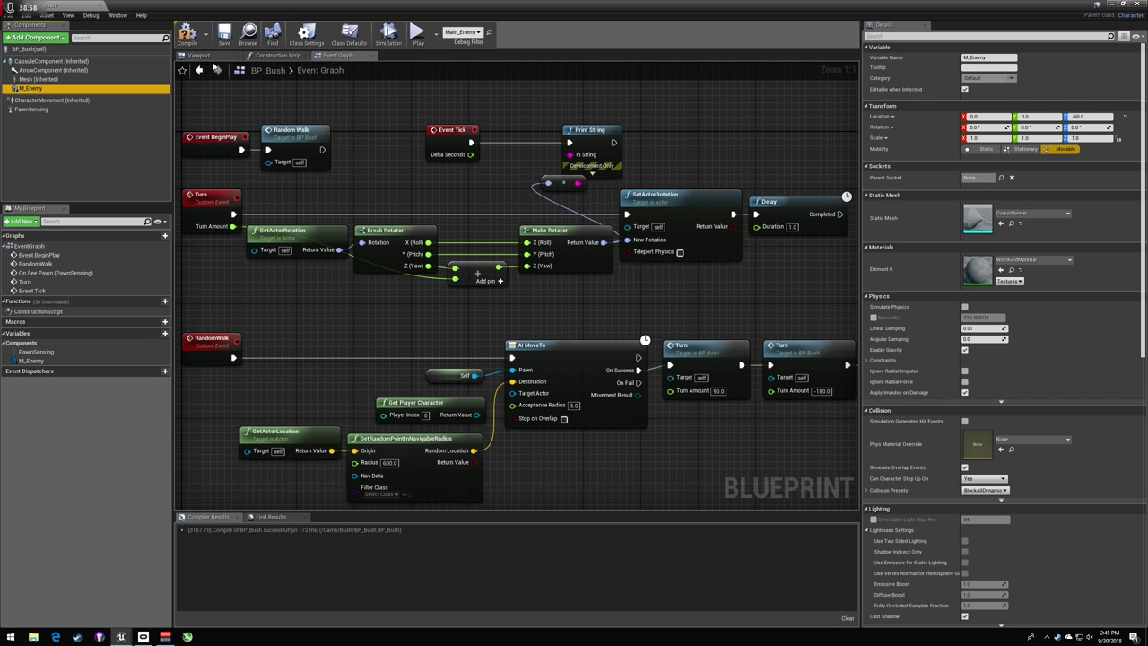
left_click(209, 56)
scroll(459, 284, "up", 5)
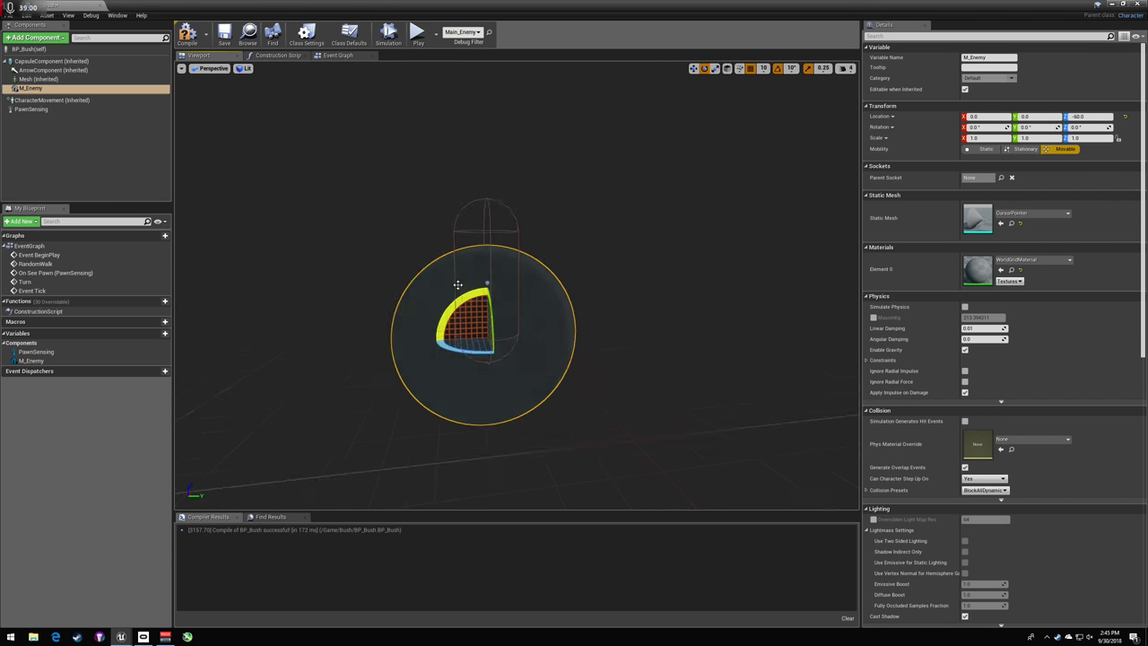
right_click_drag(414, 295, 319, 314)
scroll(414, 295, "down", 5)
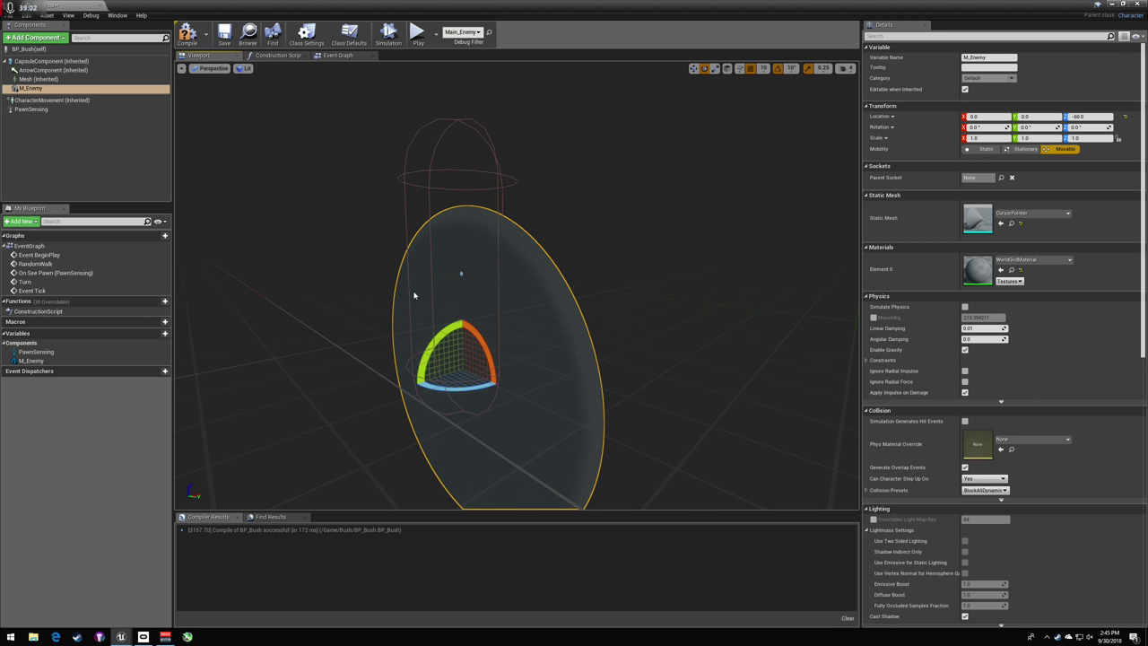
right_click_drag(412, 292, 337, 269)
- Compile and save BP_Bush, and play-test the level to watch which way the pointer mesh faces
left_click(187, 34)
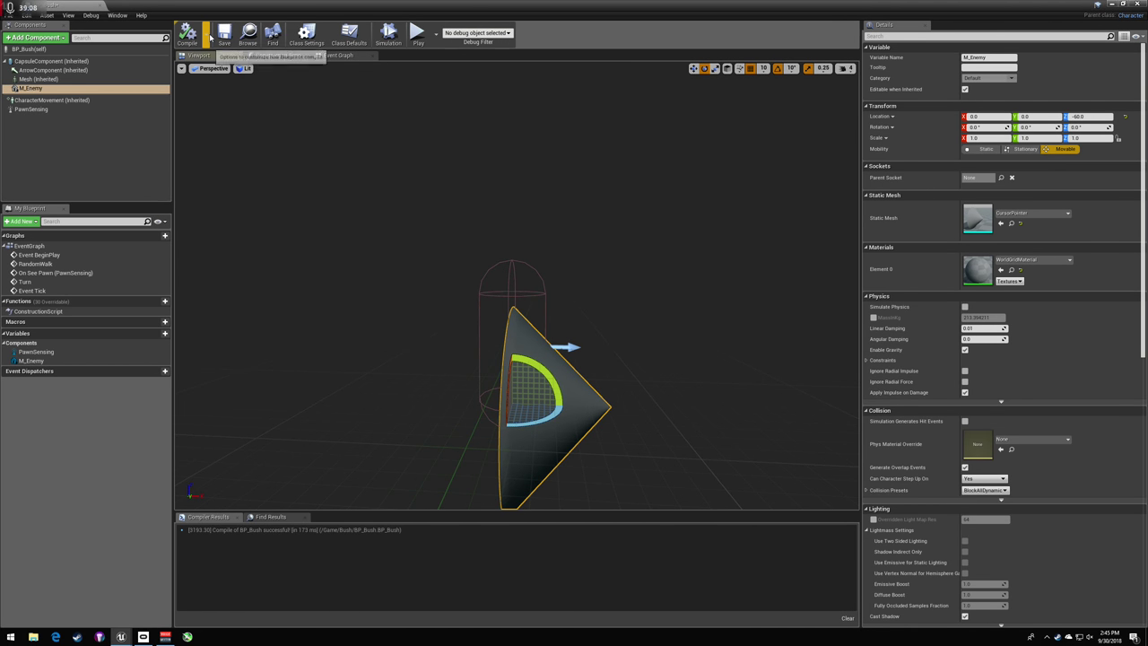
left_click(225, 35)
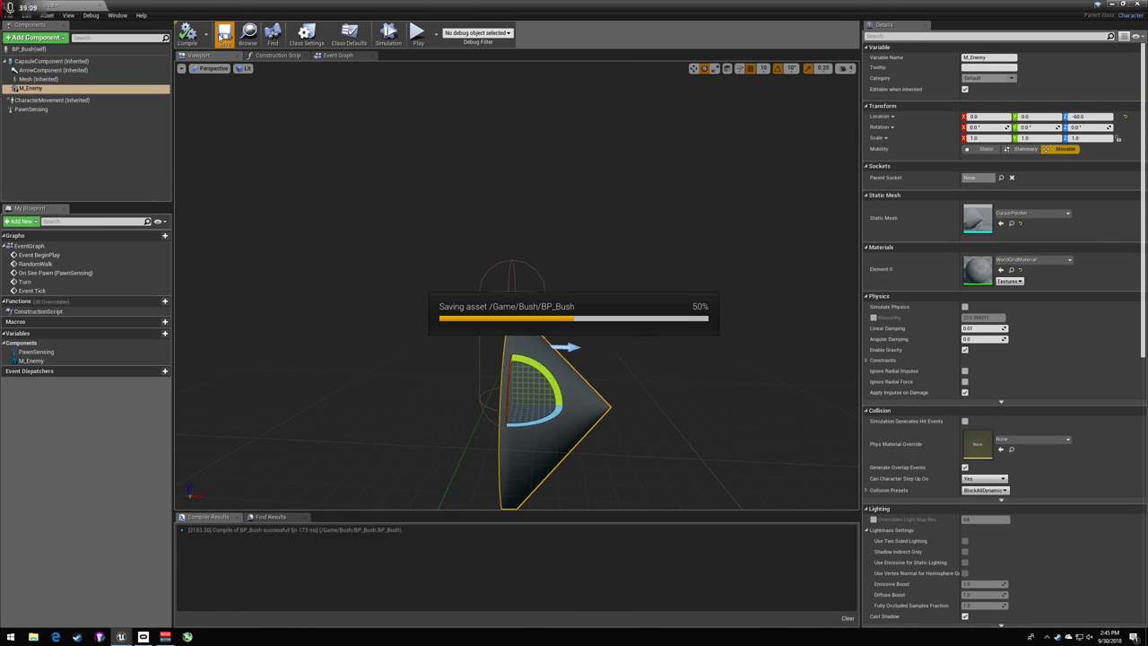
left_click(1112, 5)
left_click(524, 34)
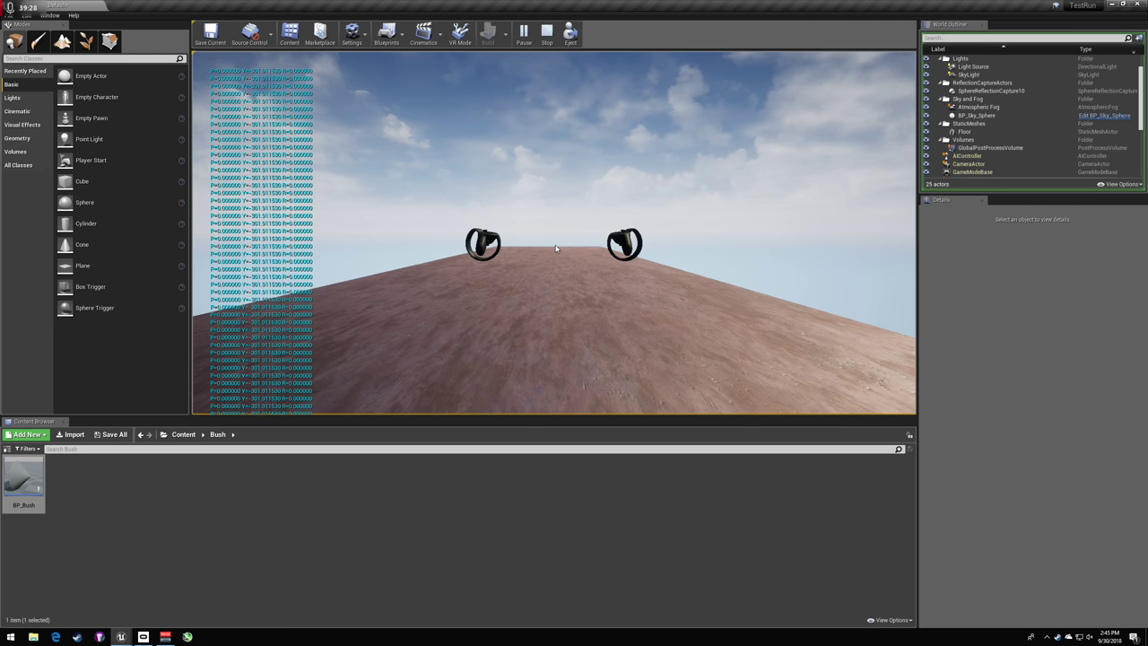
key("Escape")
- Reopen BP_Bush's event graph, delete the Event Tick, rotator-to-string conversion and Print String nodes, and recompile
double_click(23, 477)
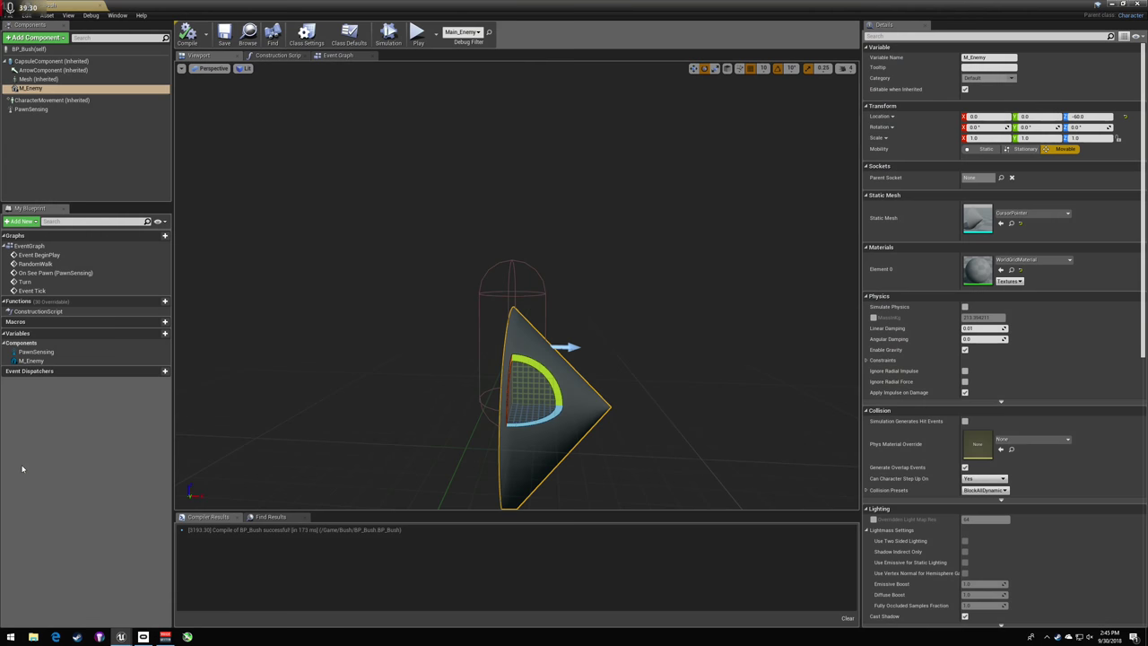
left_click(337, 56)
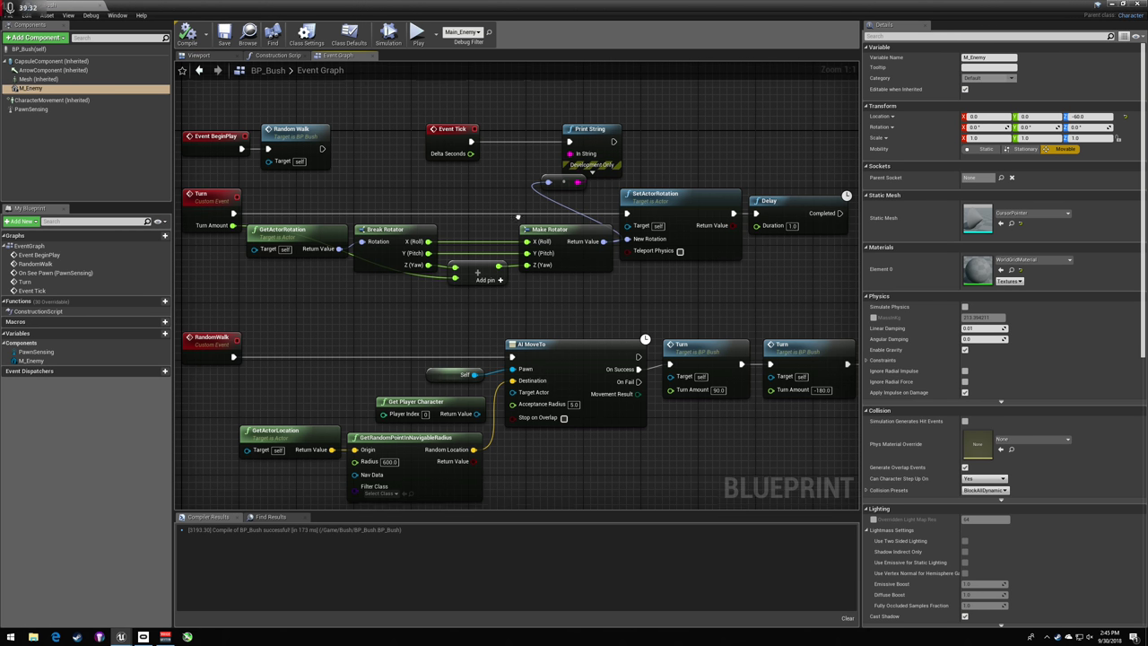
left_click(520, 131)
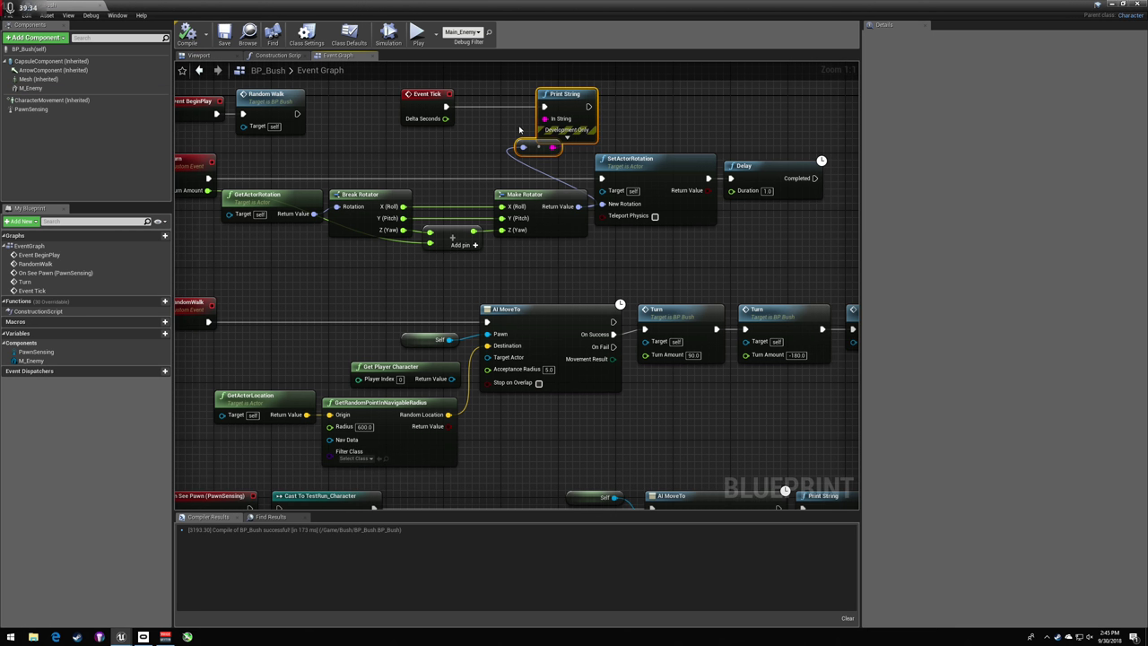
left_click_drag(414, 140, 579, 104)
key("Delete")
left_click(187, 34)
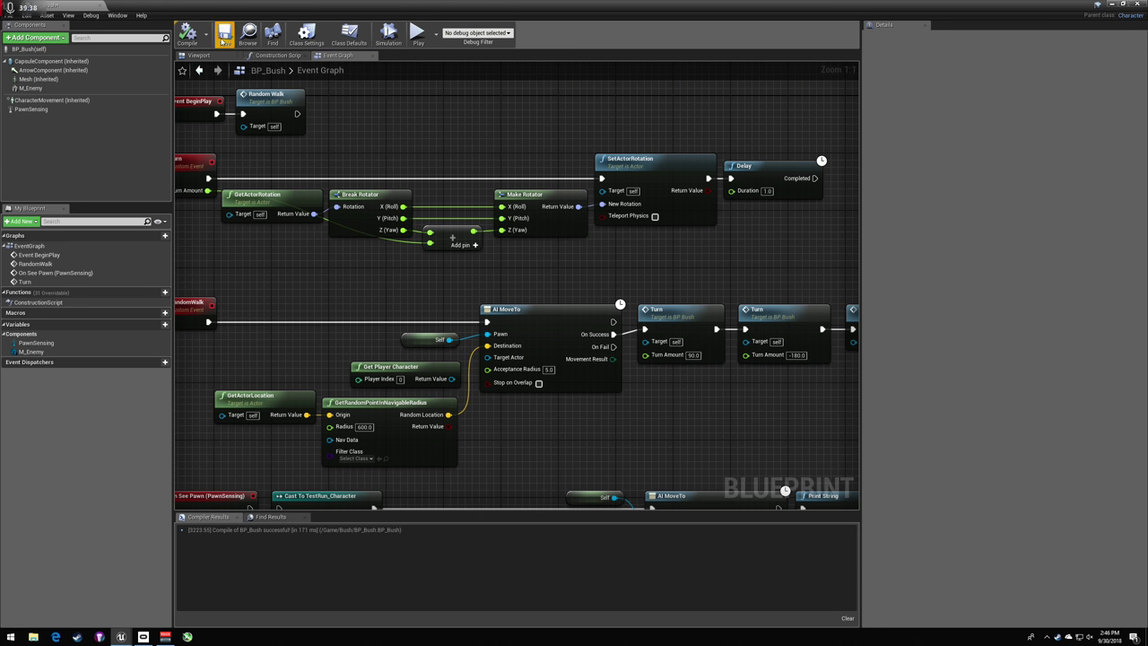
- Set Main_Enemy as the debug object and play the level, watching the Turn and RandomWalk execution flow alongside the moving enemy
left_click(477, 32)
left_click(465, 47)
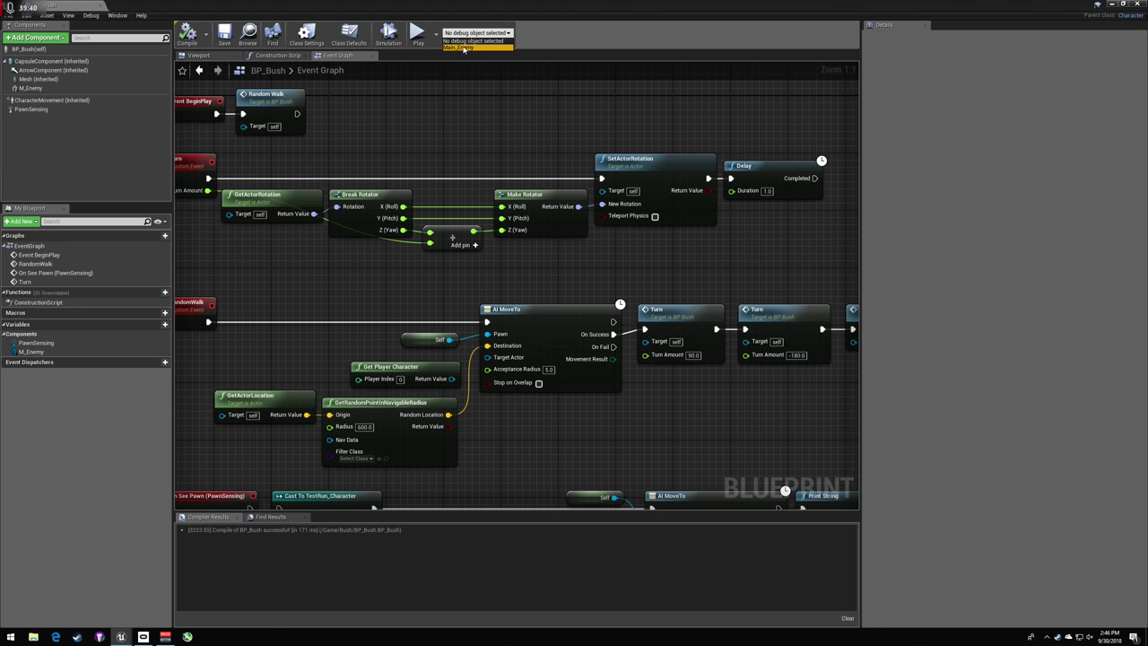
left_click(415, 36)
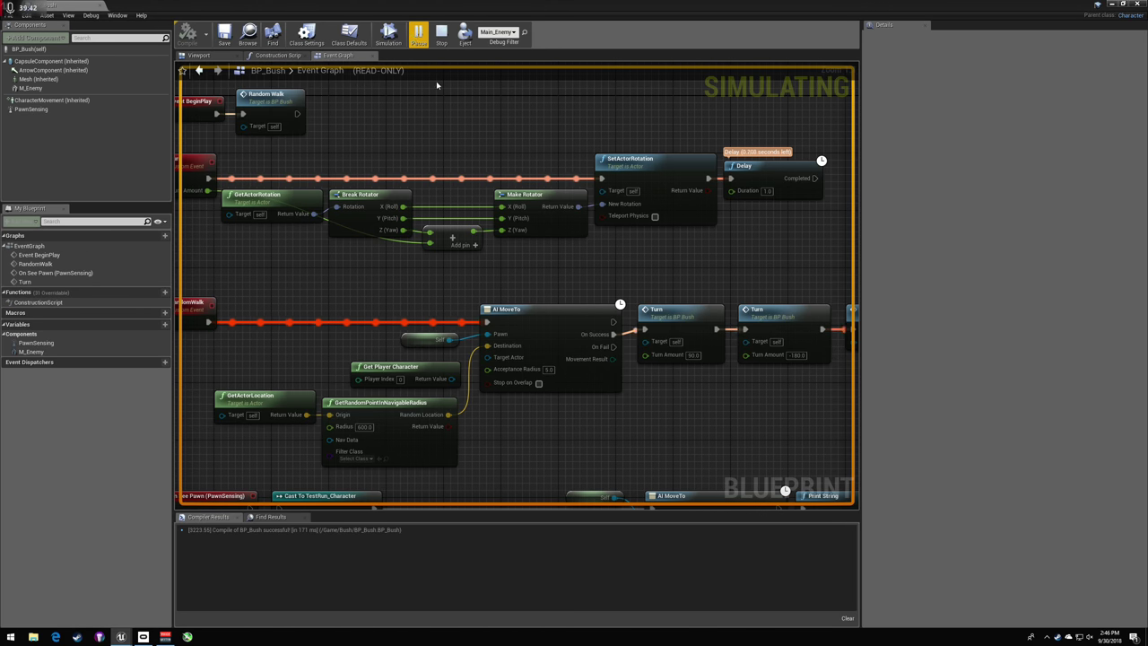
right_click_drag(727, 288, 709, 286)
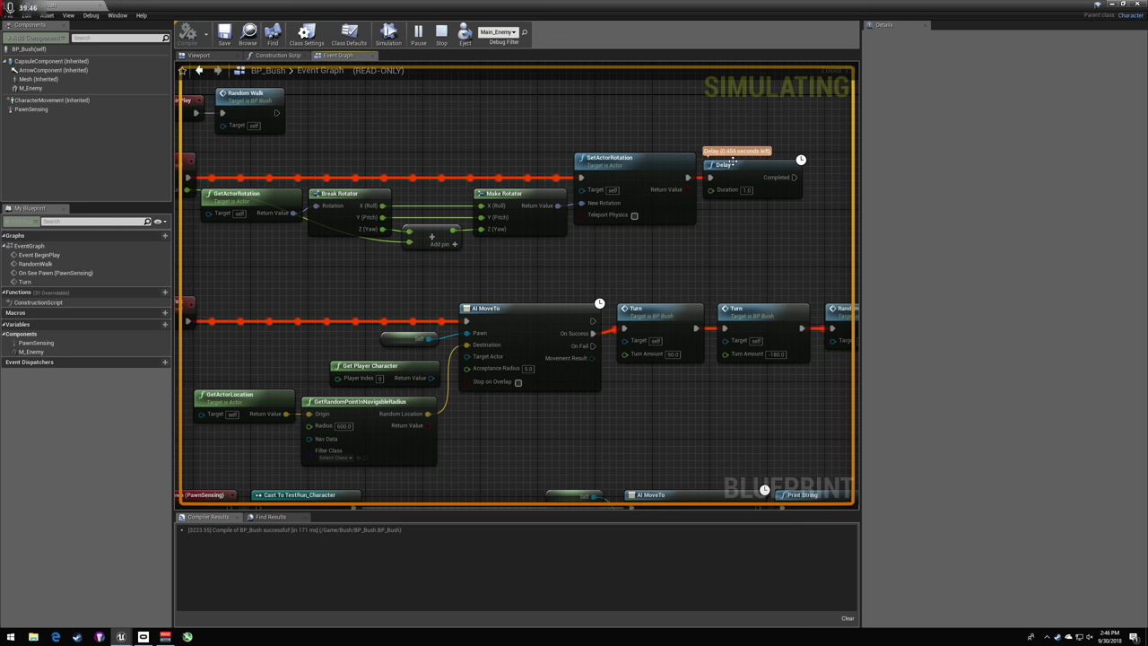
left_click_drag(784, 12, 886, 325)
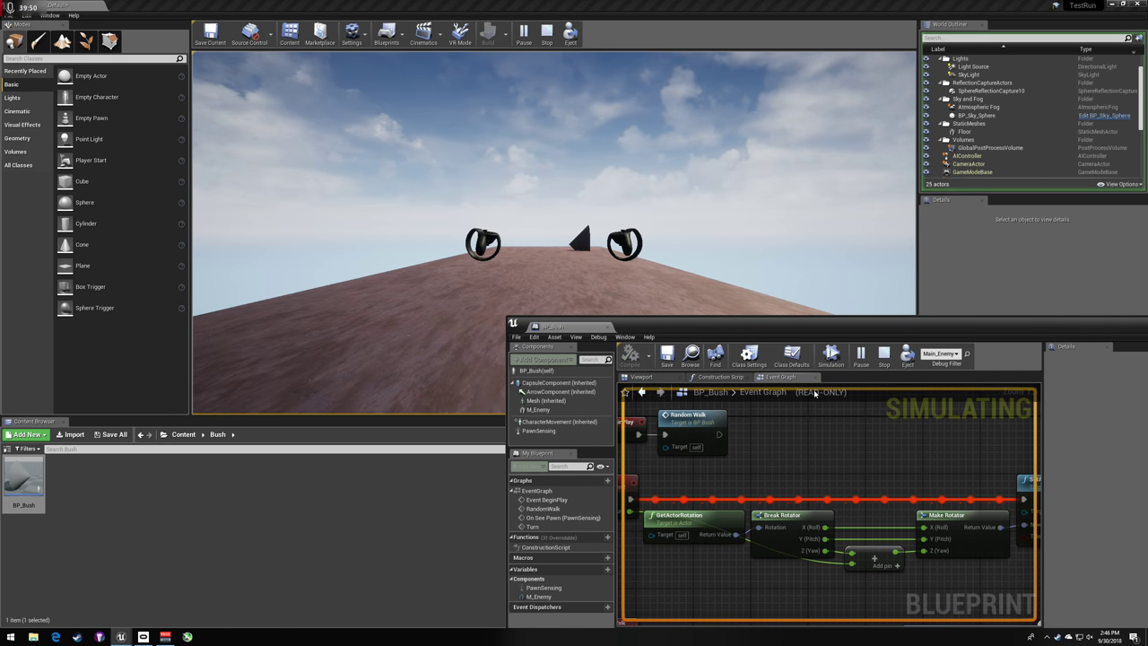
right_click_drag(712, 410, 624, 371)
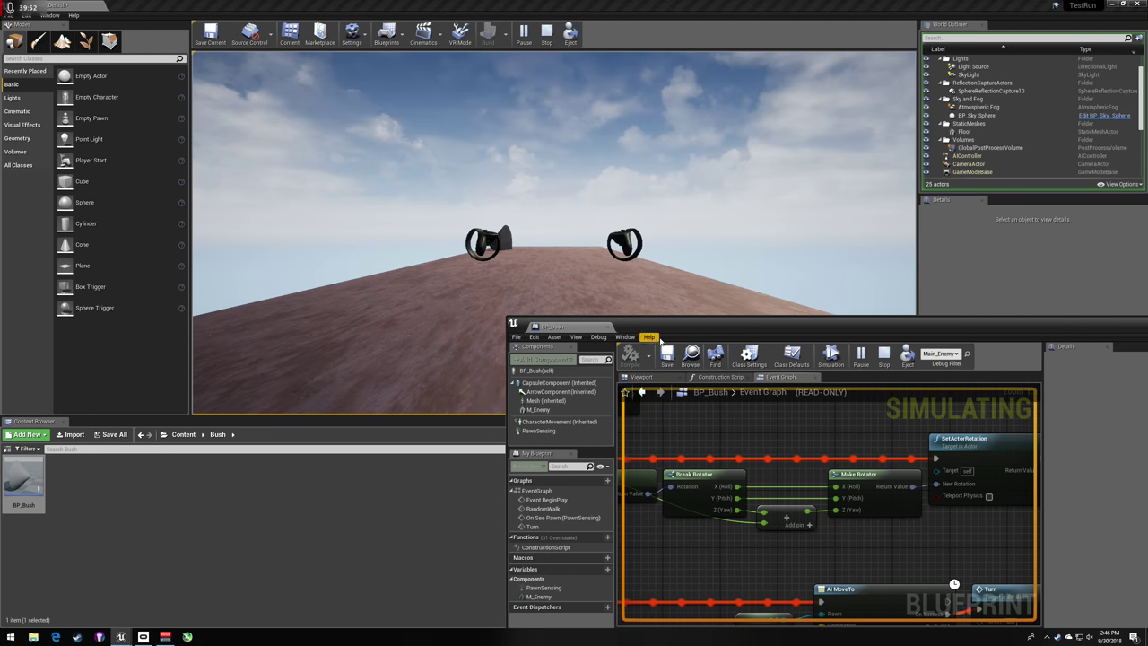
key("Escape")
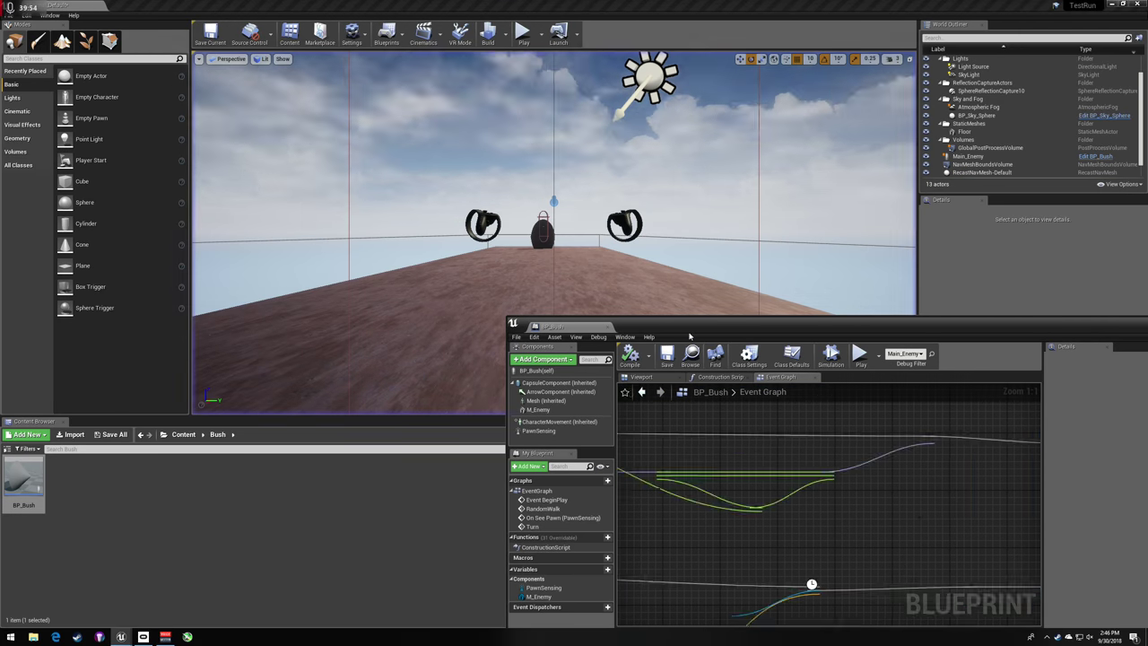
- Maximize the BP_Bush editor, delete the Delay node after SetActorRotation in the Turn event, and recompile
double_click(702, 328)
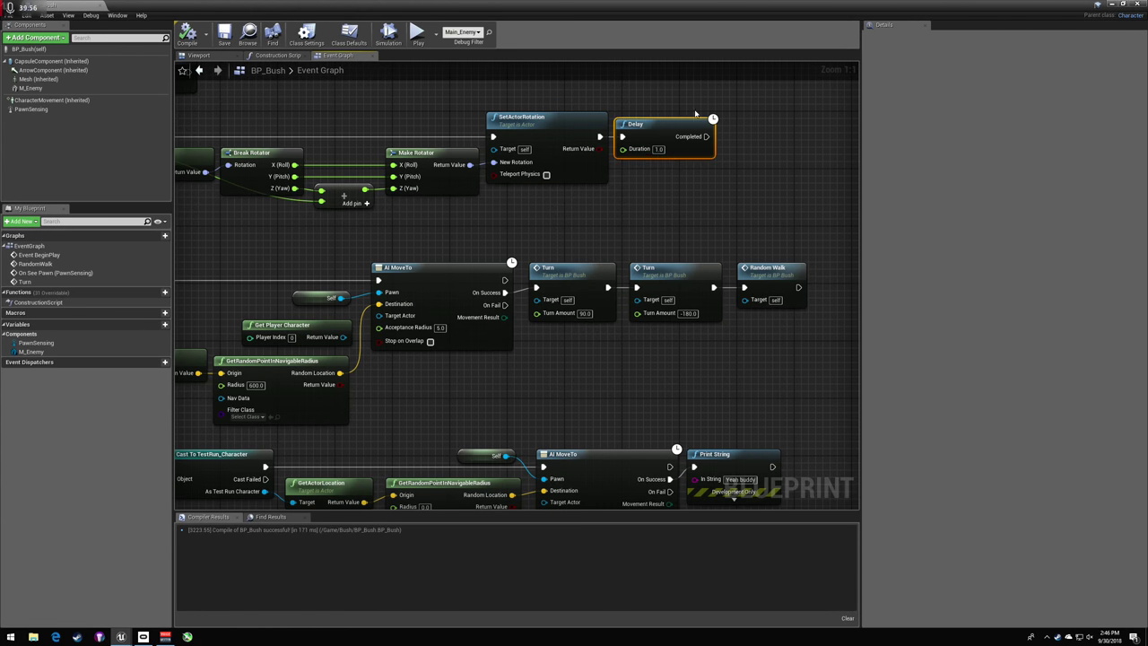
key("Delete")
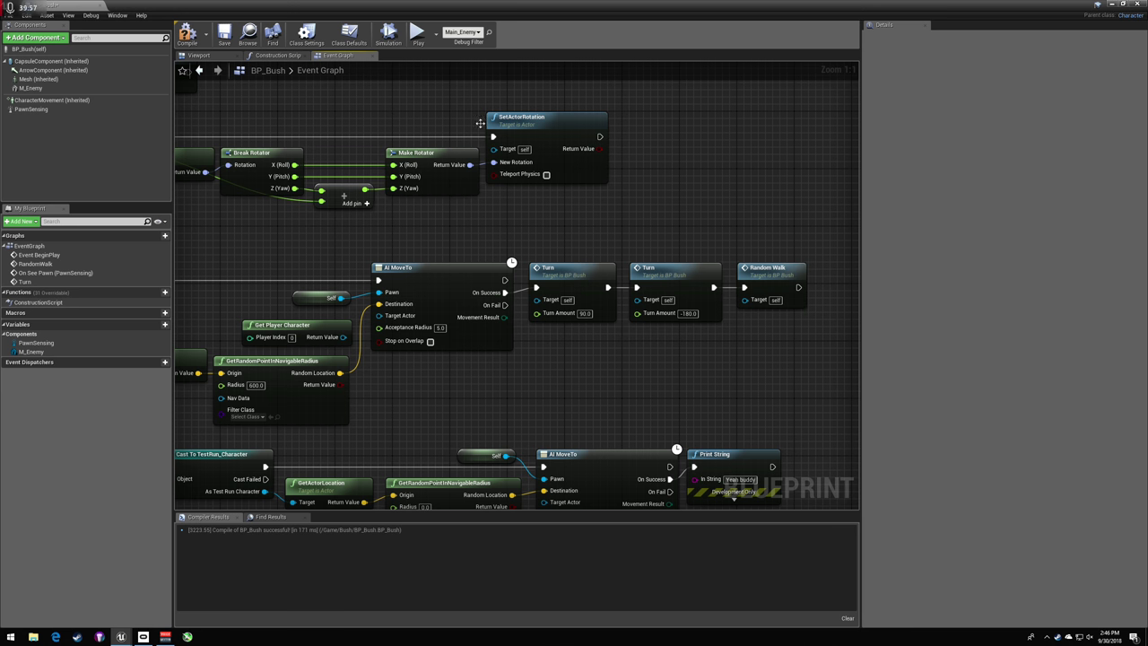
left_click(188, 33)
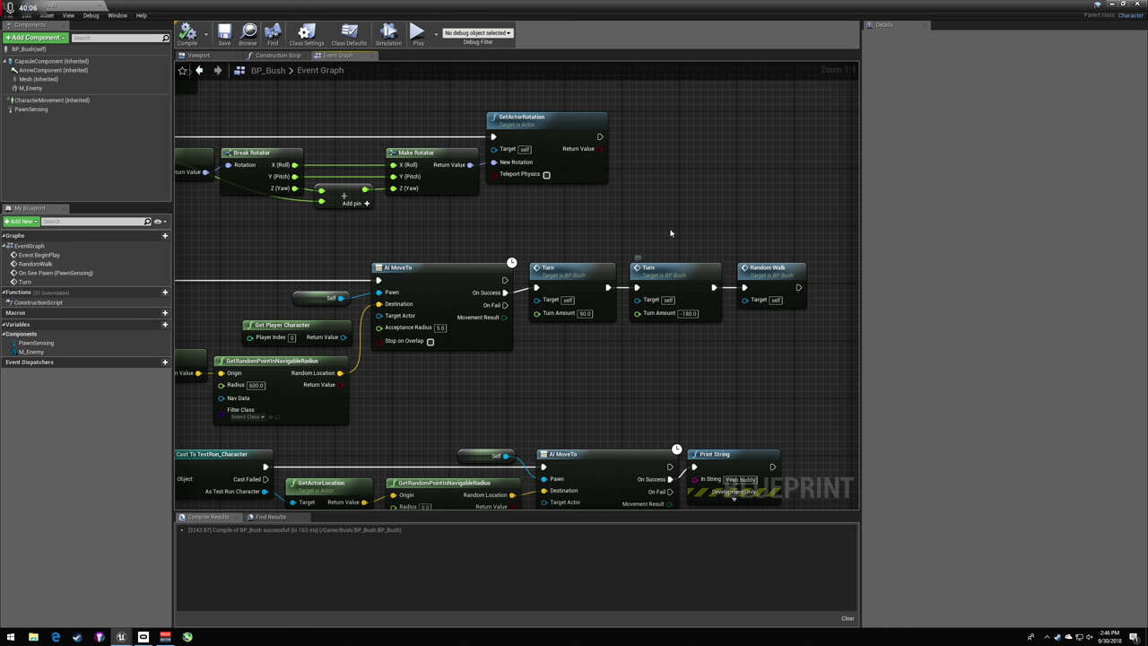
- Insert a Delay node with a 1.0 duration between the two Turn calls and line it up with them
left_click_drag(673, 282, 827, 289)
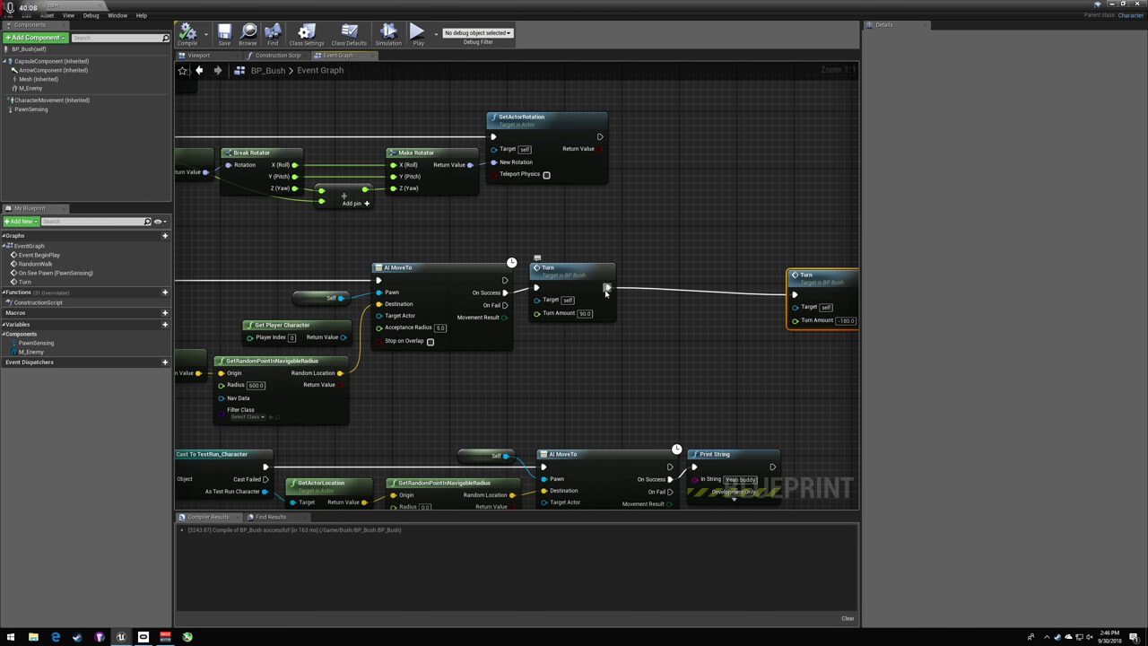
left_click_drag(608, 288, 630, 289, "ctrl")
type("delay")
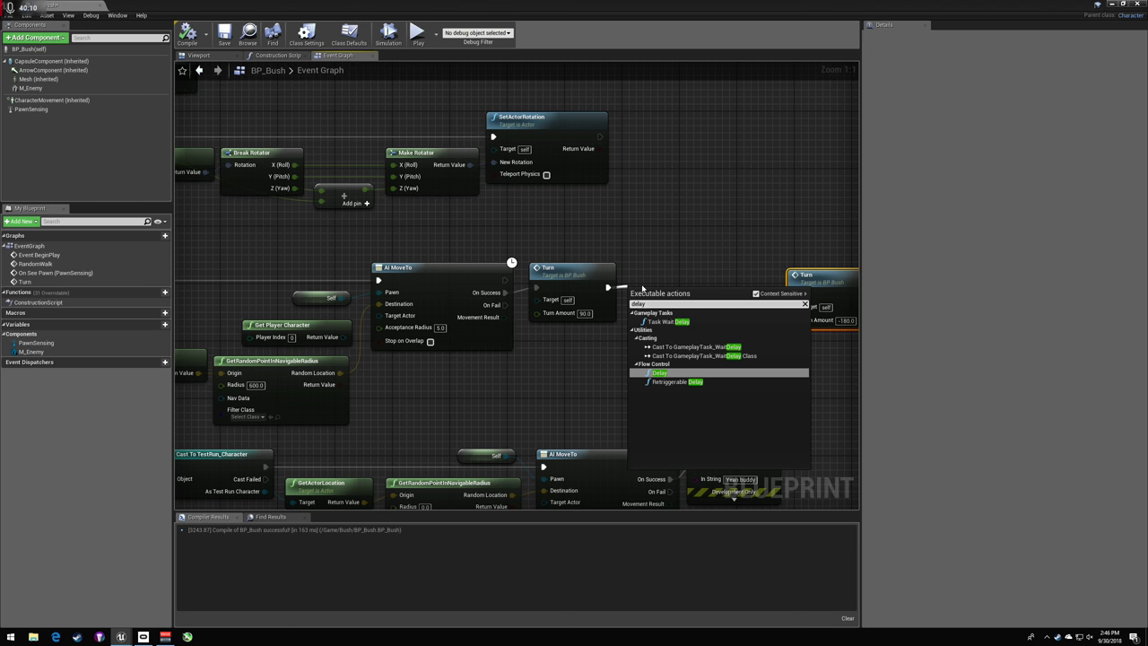
key("Return")
left_click(672, 314)
type("1")
key("Return")
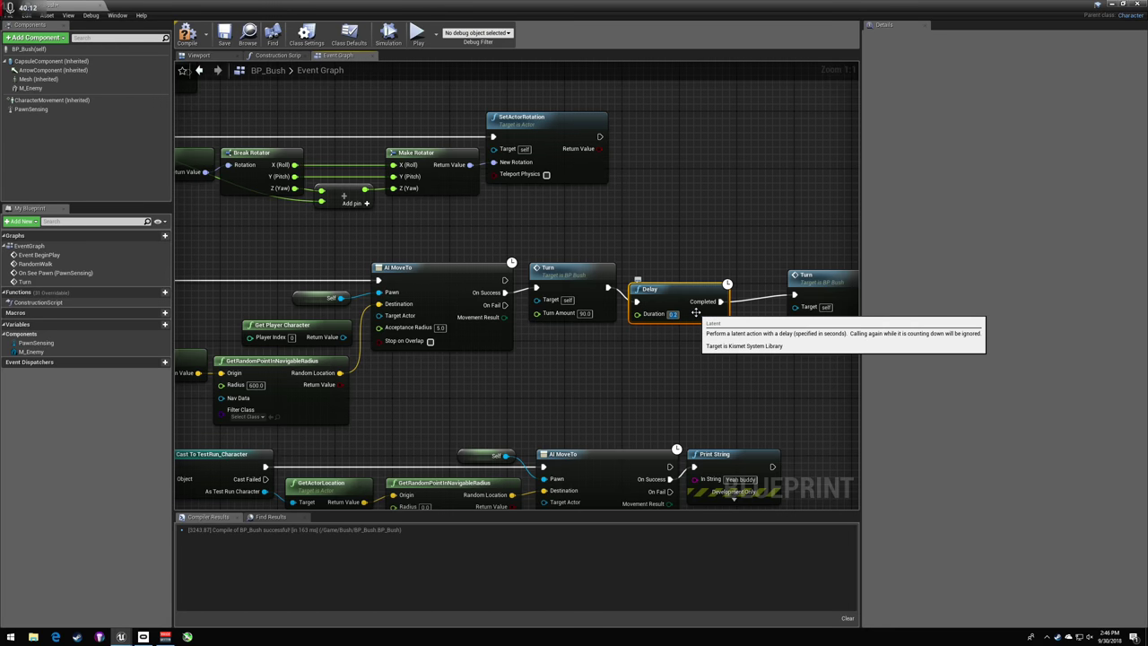
left_click_drag(686, 301, 685, 285)
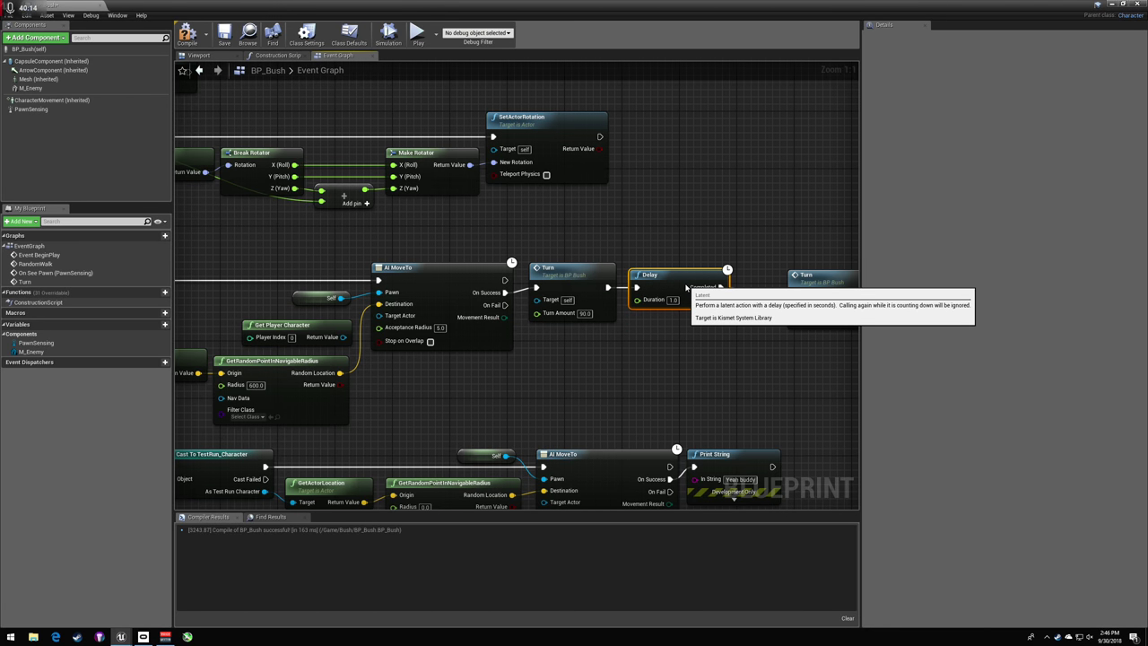
- Insert a Delay node with a 0.2 duration between the second Turn call and Random Walk, and align the nodes
left_click(727, 240)
right_click_drag(721, 240, 565, 245)
left_click_drag(655, 292, 686, 295)
left_click(675, 266)
type("delay")
key("Return")
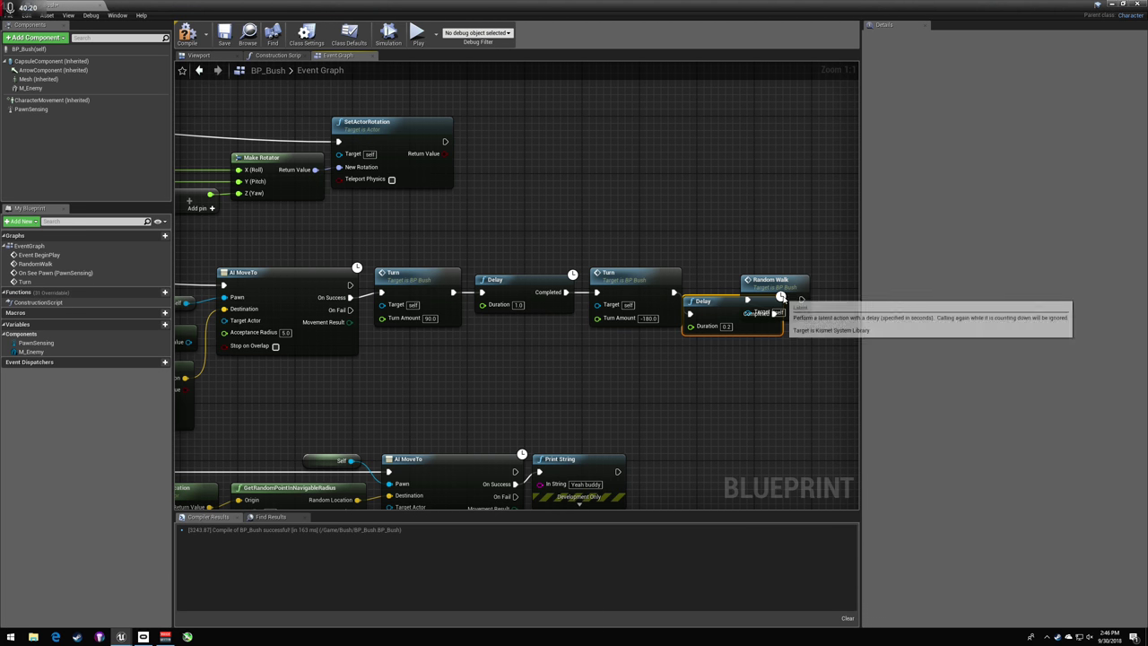
left_click_drag(779, 298, 660, 280)
left_click(732, 252)
left_click_drag(842, 280, 777, 280)
left_click(469, 195)
- Compile BP_Bush and play-test the level from the main editor, watching the enemy walk and turn
left_click(187, 37)
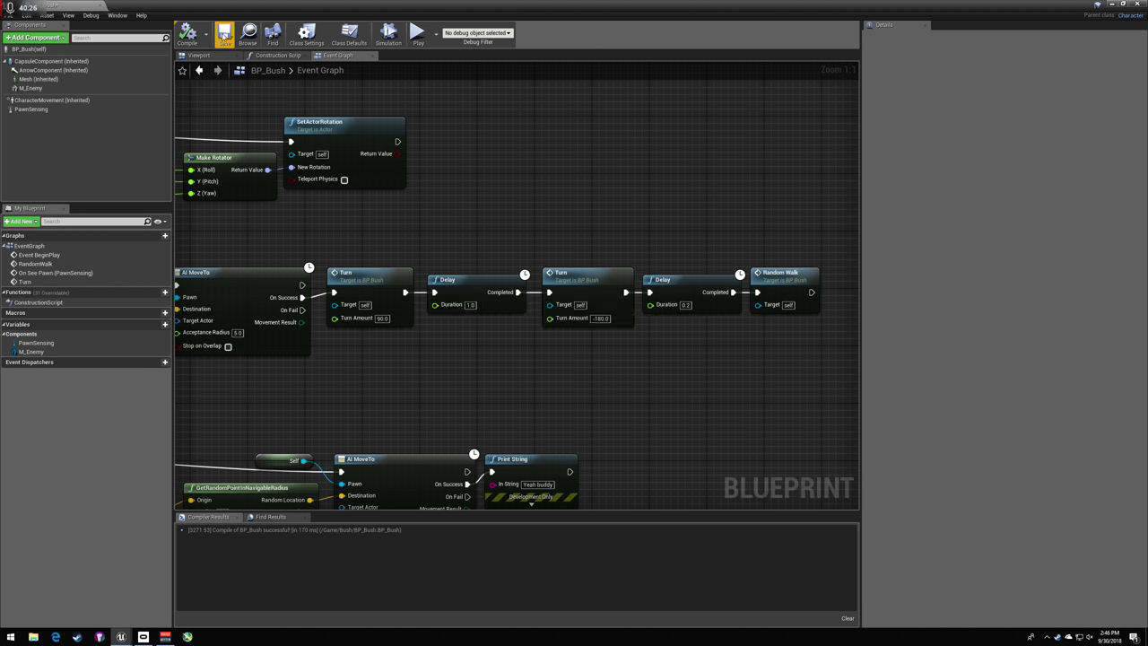
left_click(1109, 4)
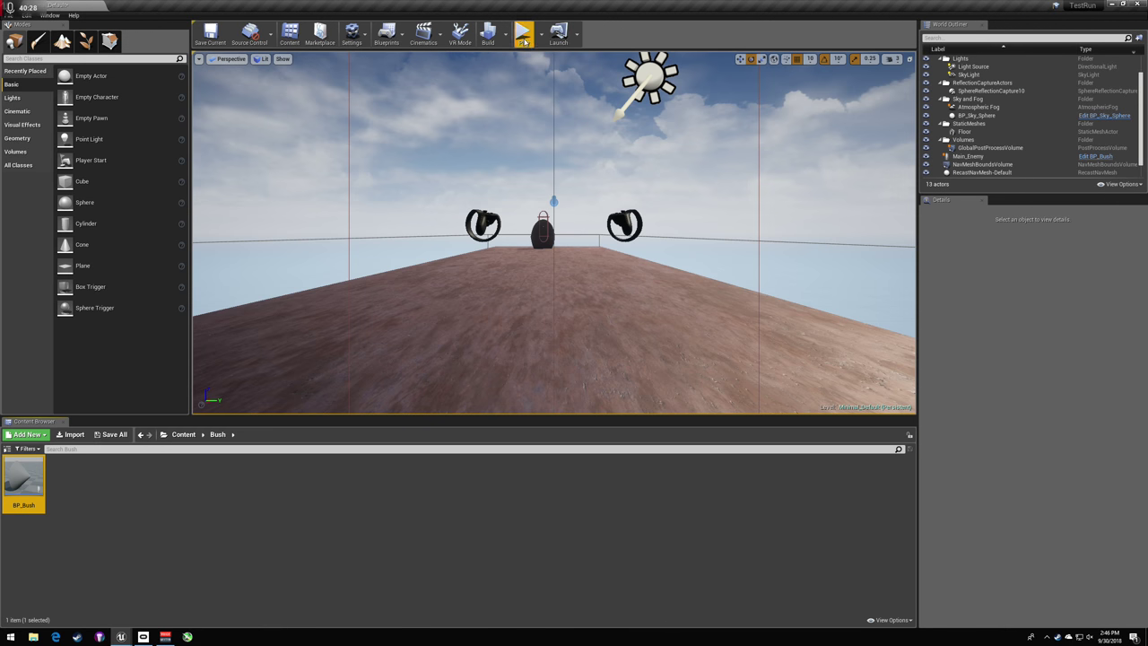
left_click(525, 34)
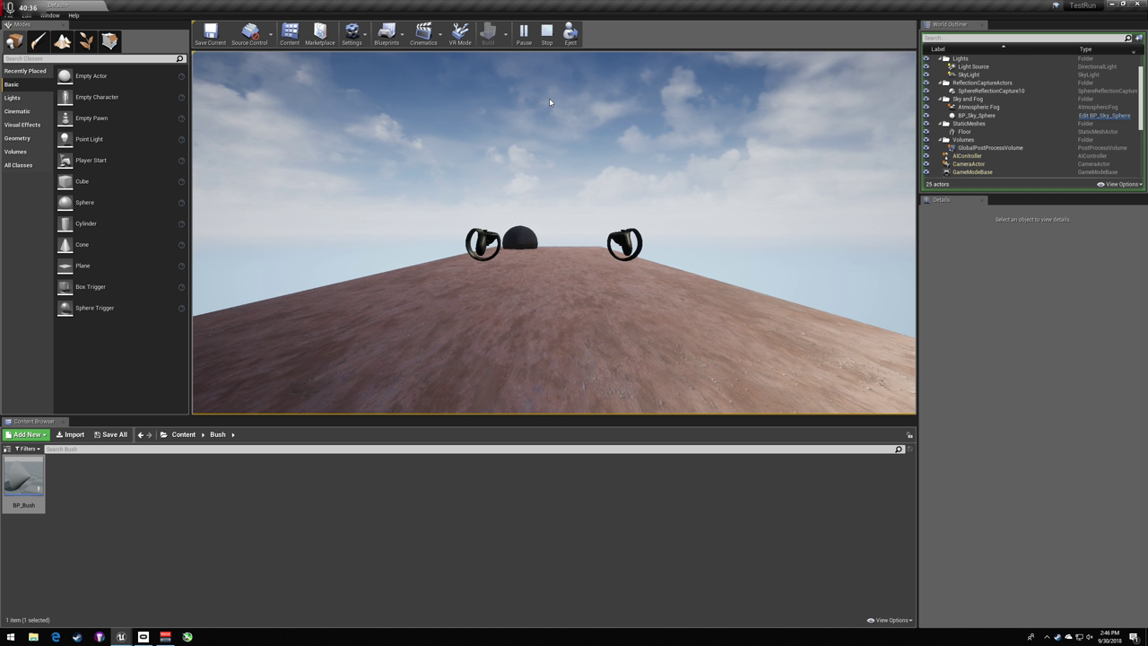
key("Escape")
left_click(26, 482)
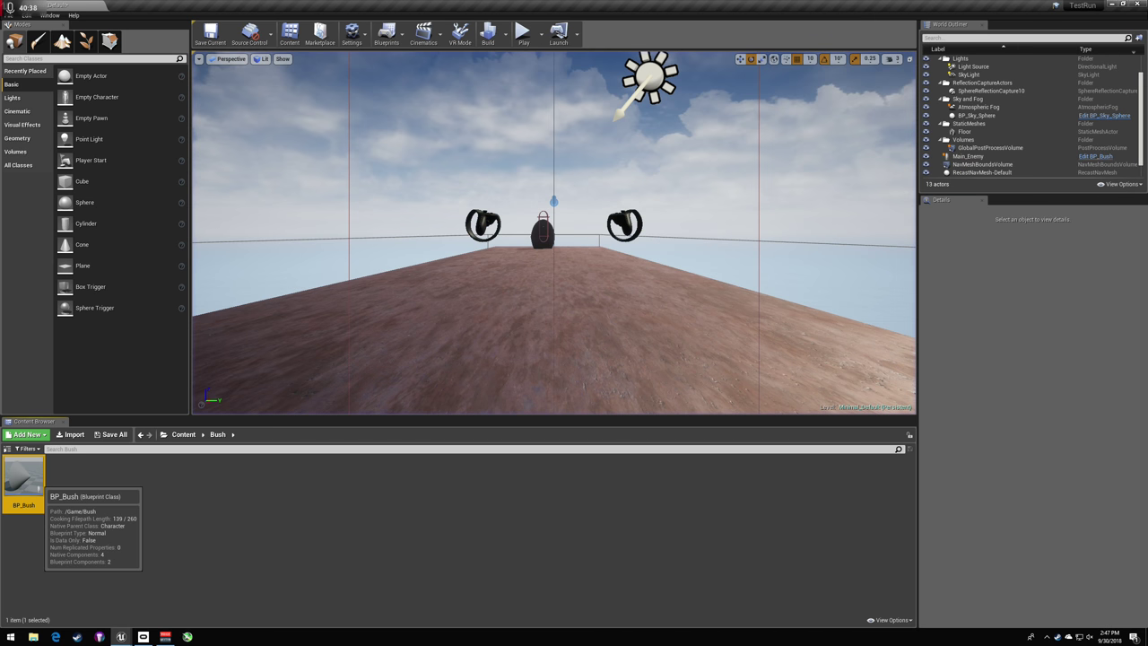
- Find Main_Enemy in the level, set its Auto Possess Player to Player 0, and save the level
left_click(994, 38)
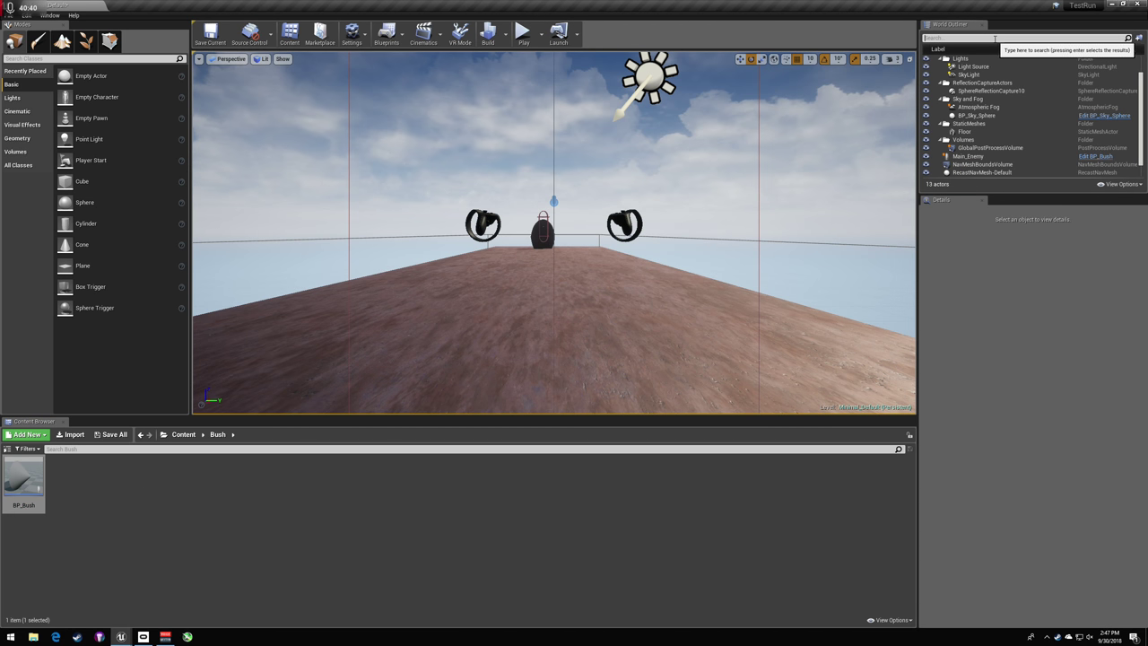
type("bush")
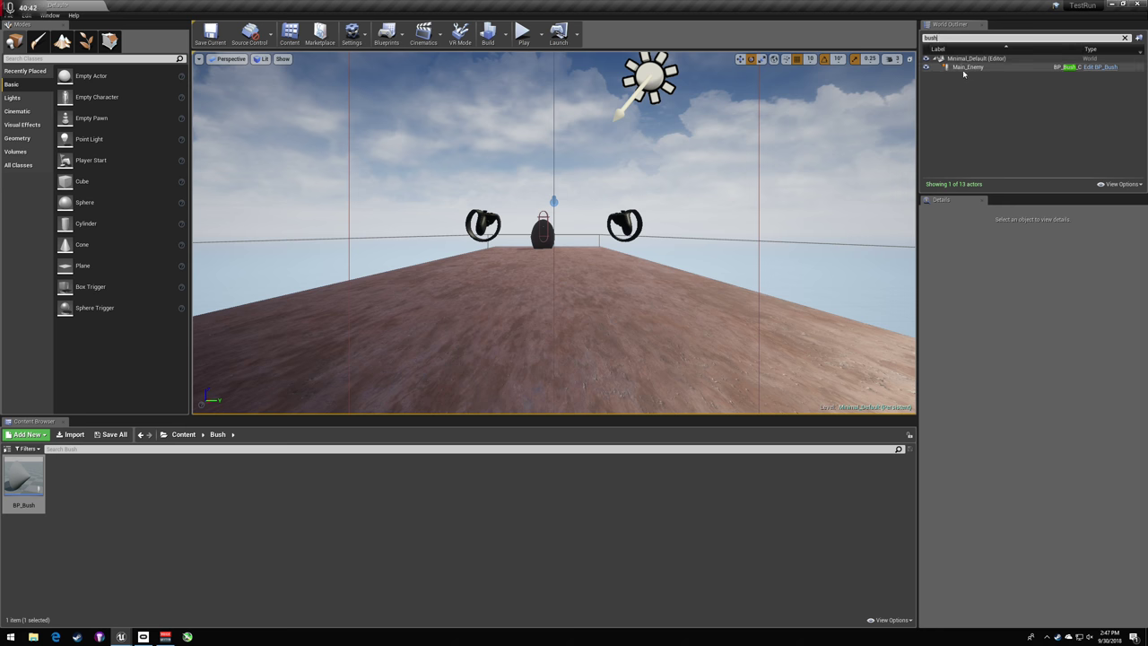
left_click(968, 68)
left_click(987, 293)
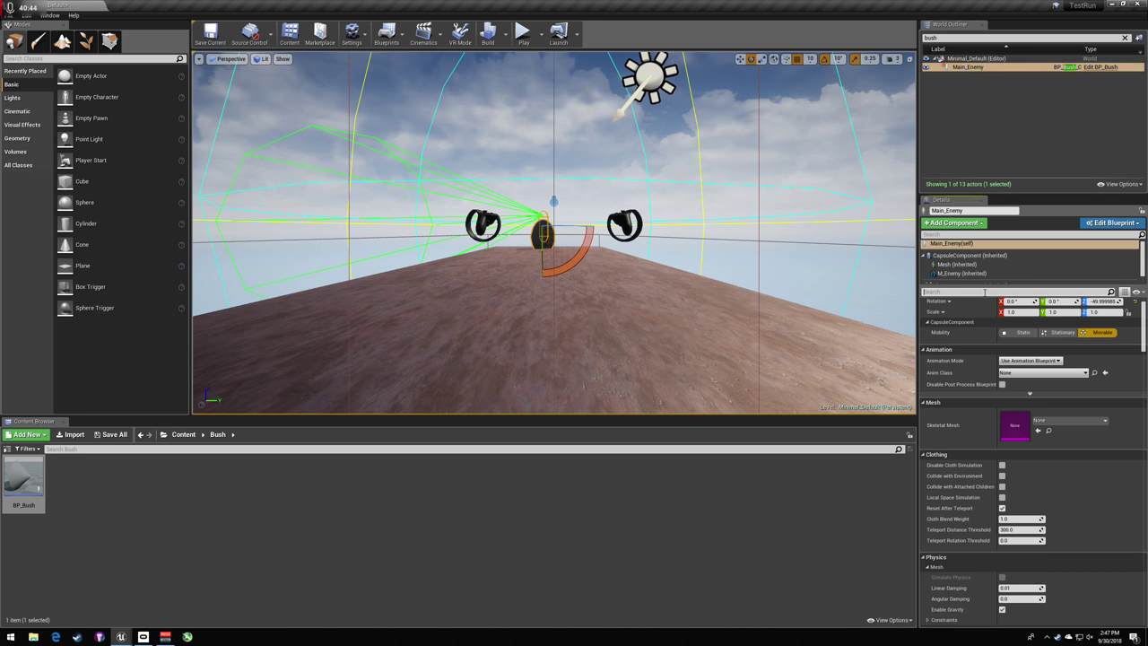
type("auto poss")
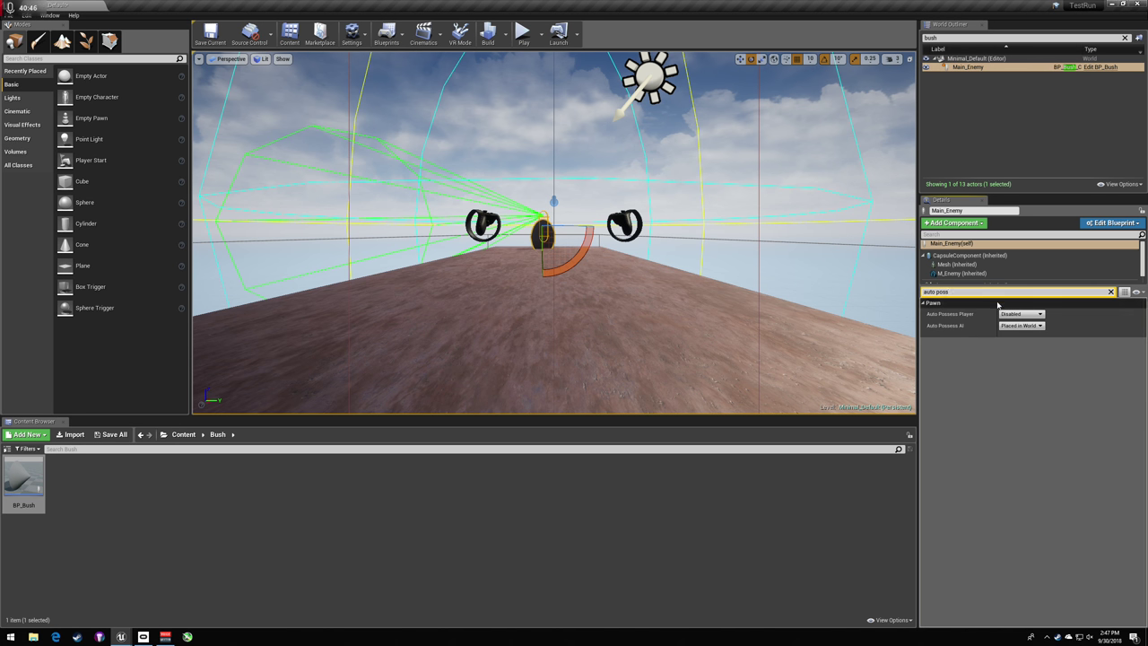
left_click(1021, 314)
left_click(1031, 330)
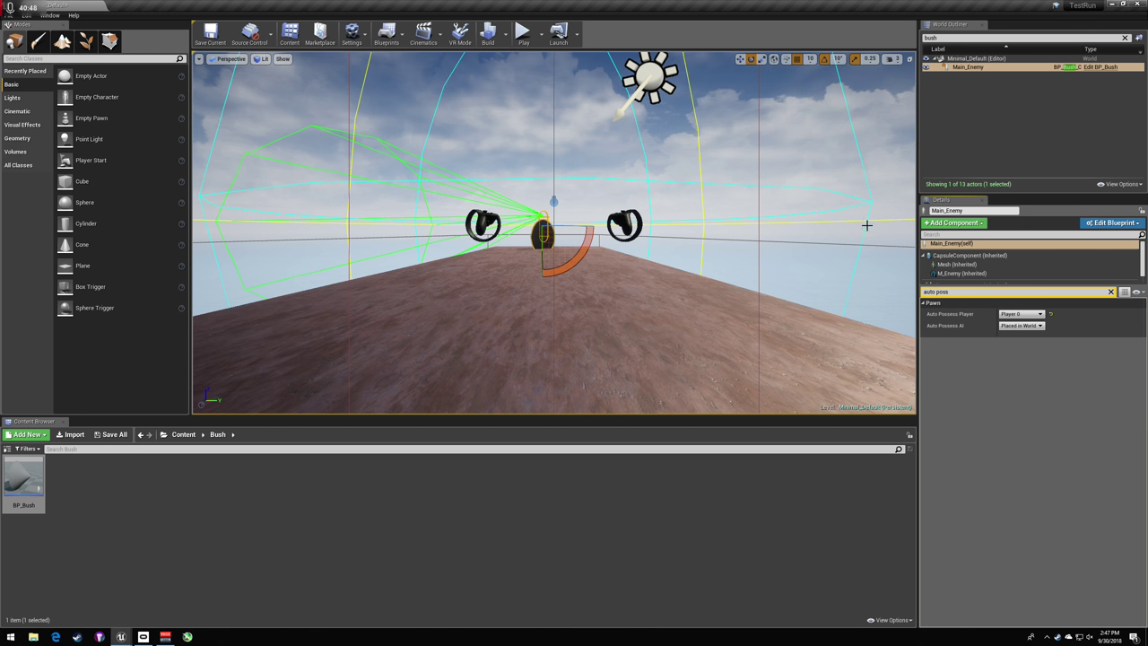
left_click(210, 34)
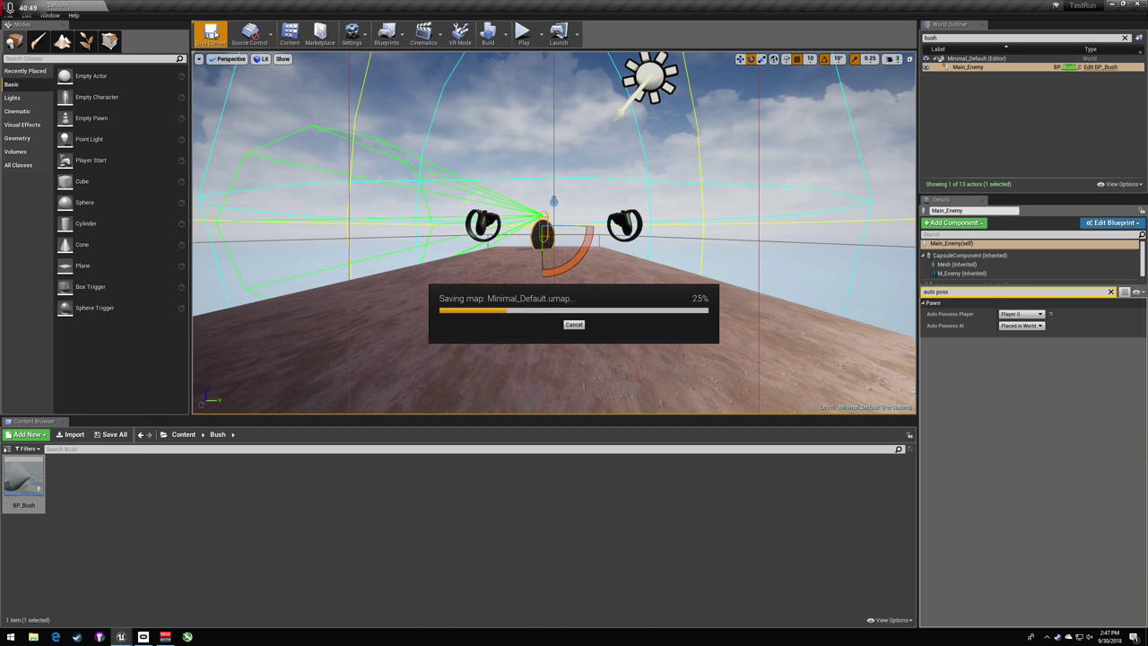
- Find TestRun_Character in the level and set its Auto Possess Player to Disabled
left_click(1125, 37)
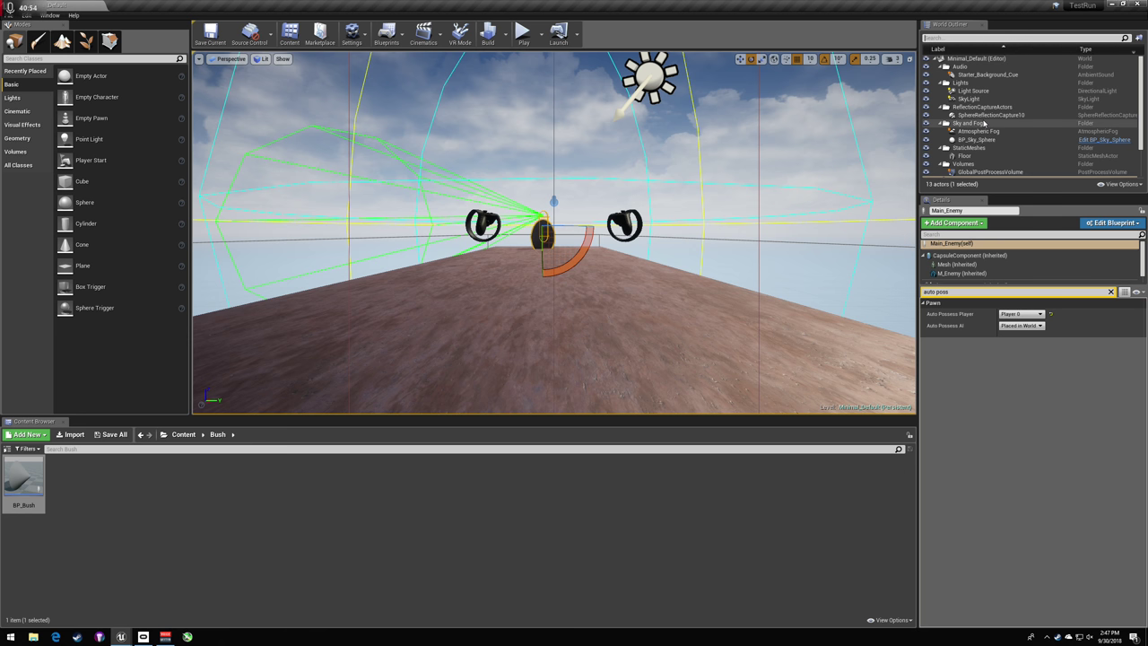
type("testr")
left_click(969, 68)
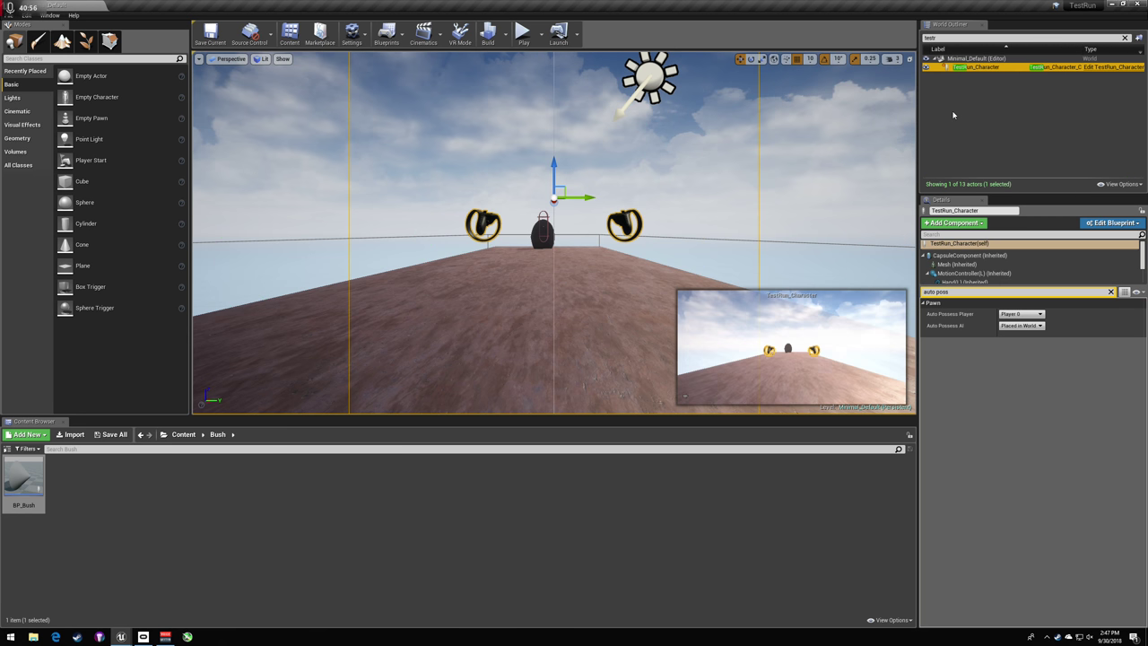
left_click(1021, 314)
left_click(1008, 321)
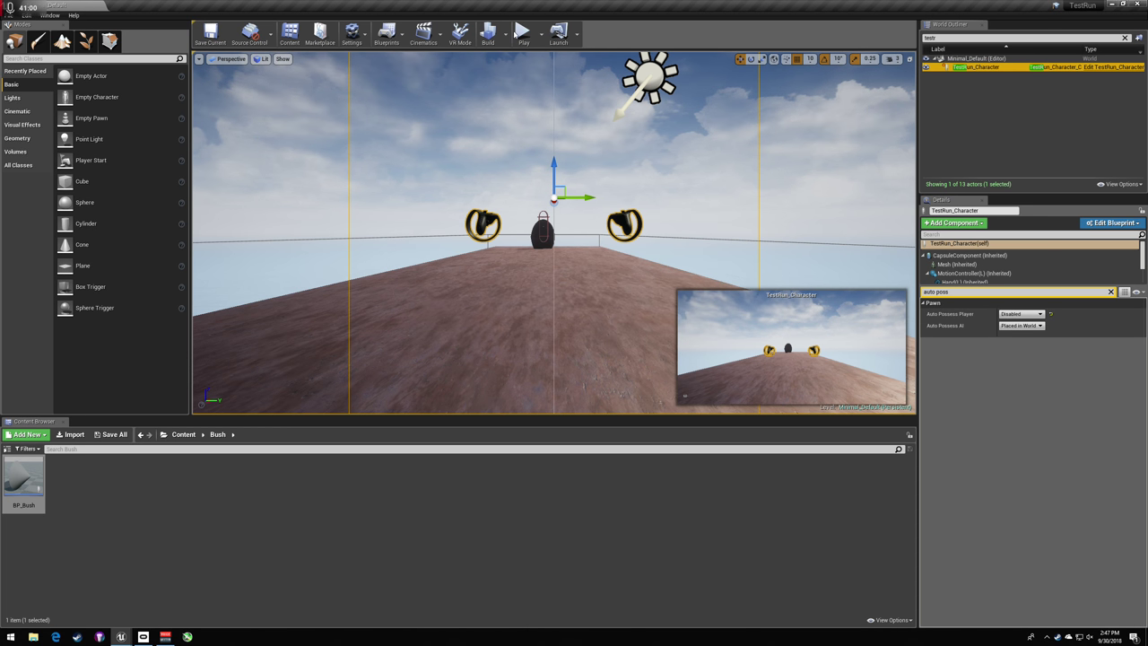
- Play the level twice to check the view from the possessed enemy, looking at the enemy mesh between runs
left_click(523, 34)
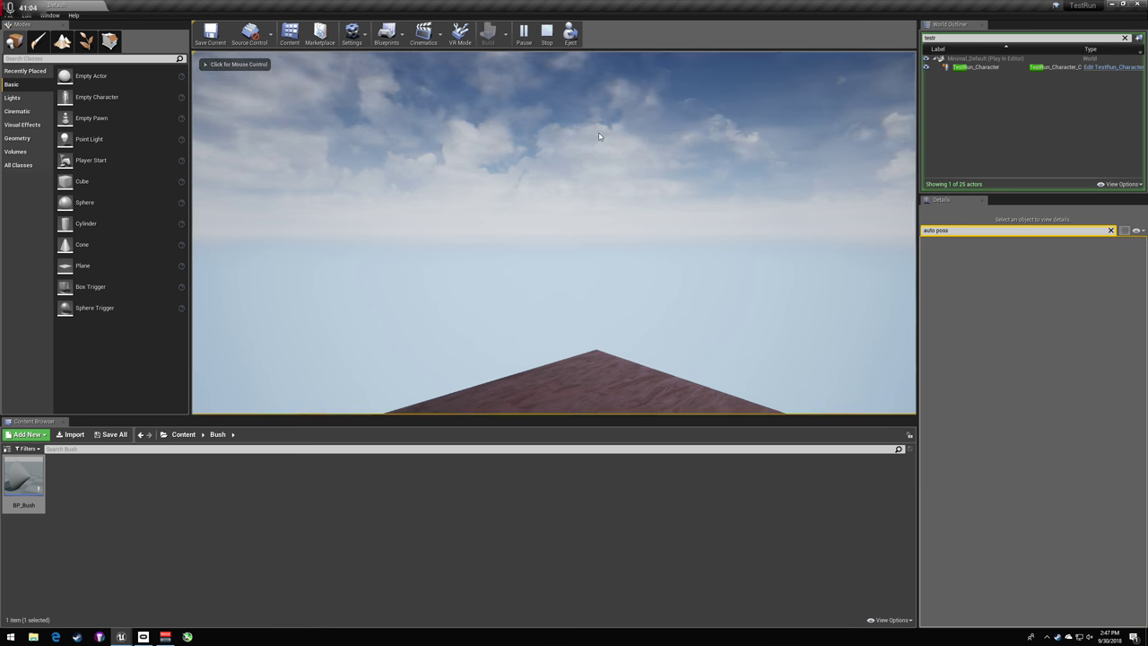
key("Escape")
mouse_move(554, 232)
right_mouse_down()
mouse_move(628, 323)
mouse_move(553, 207)
mouse_move(646, 232)
mouse_move(554, 234)
right_mouse_up()
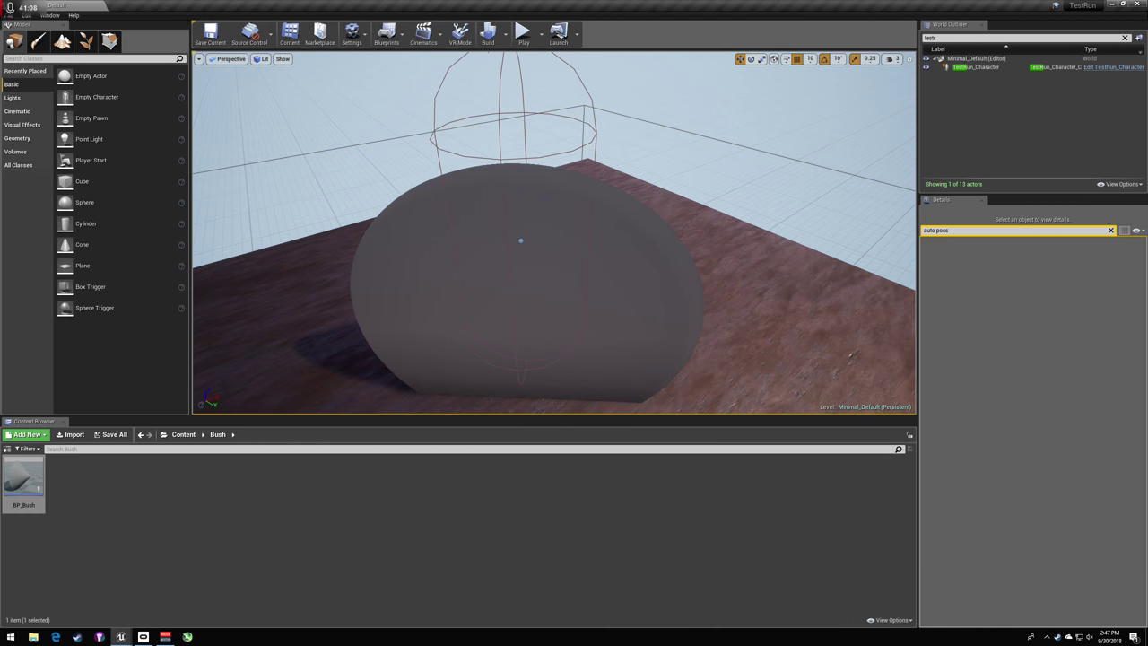
left_click(523, 33)
left_click(541, 96)
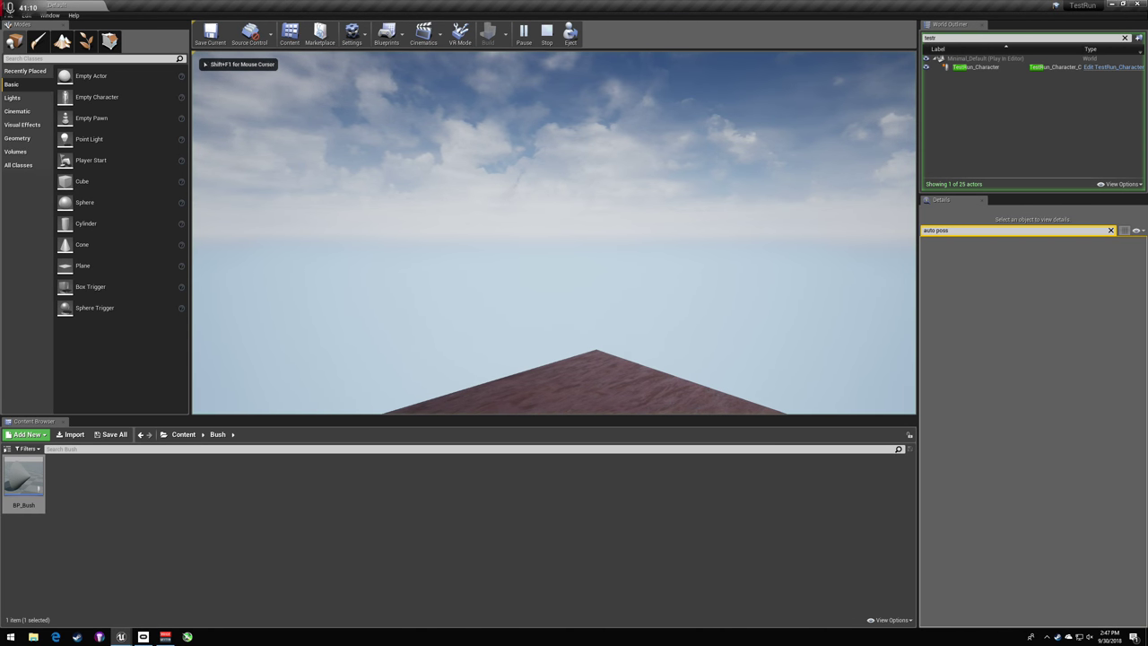
key("Escape")
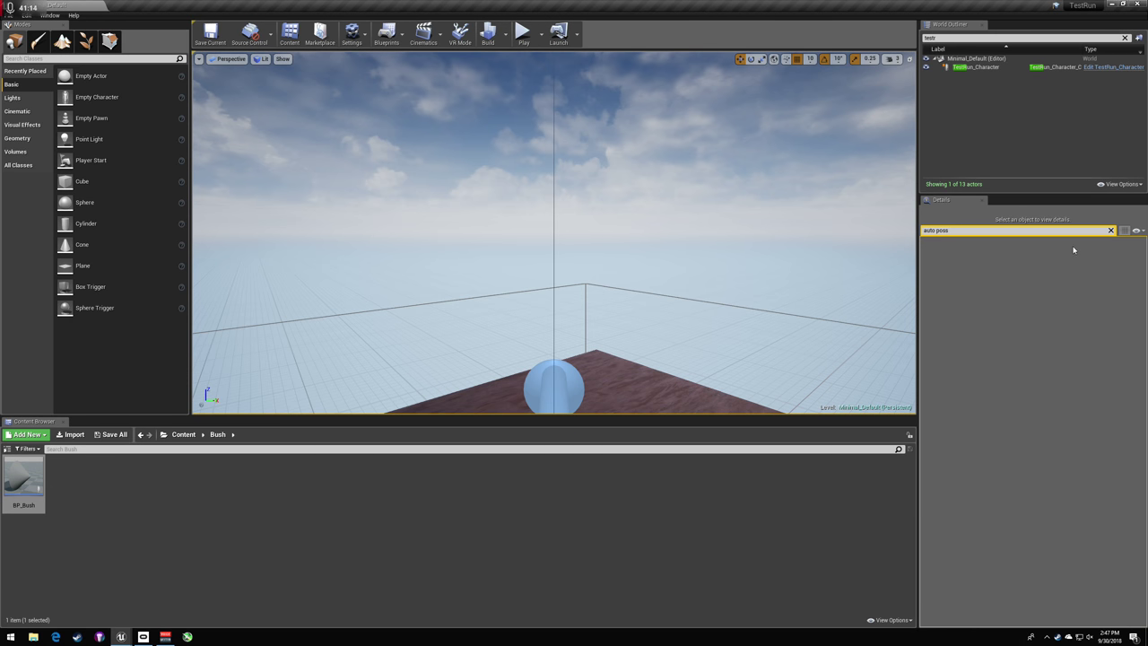
- Clear the property filter, reopen BP_Bush, and add a Camera component with its default name
left_click(1110, 232)
left_click(580, 282)
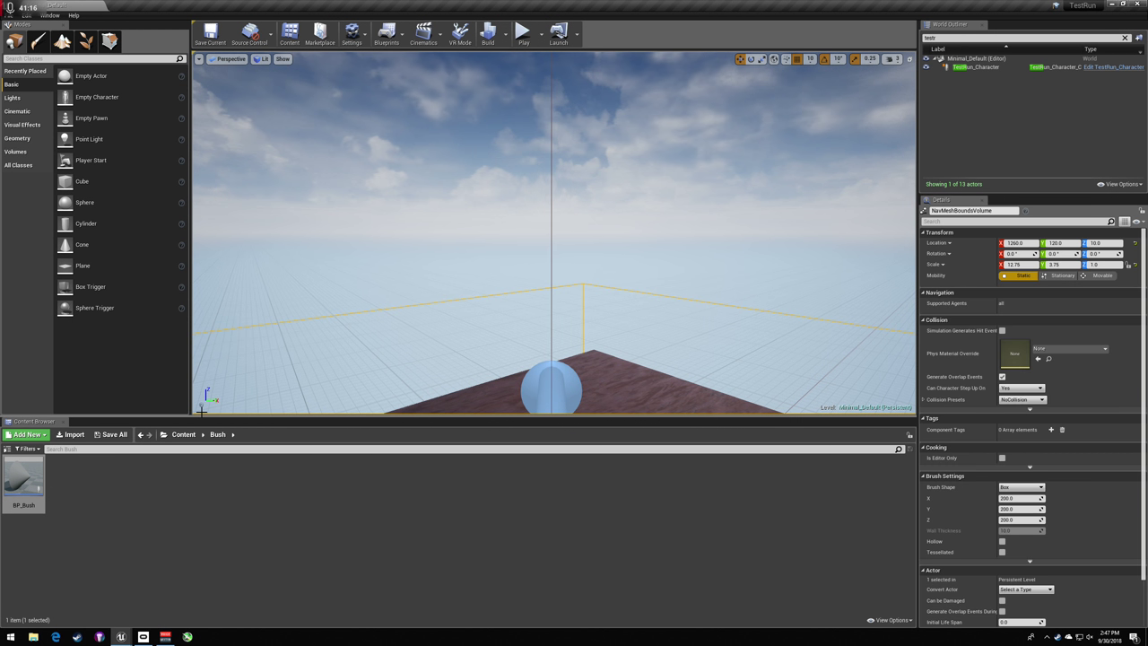
double_click(24, 480)
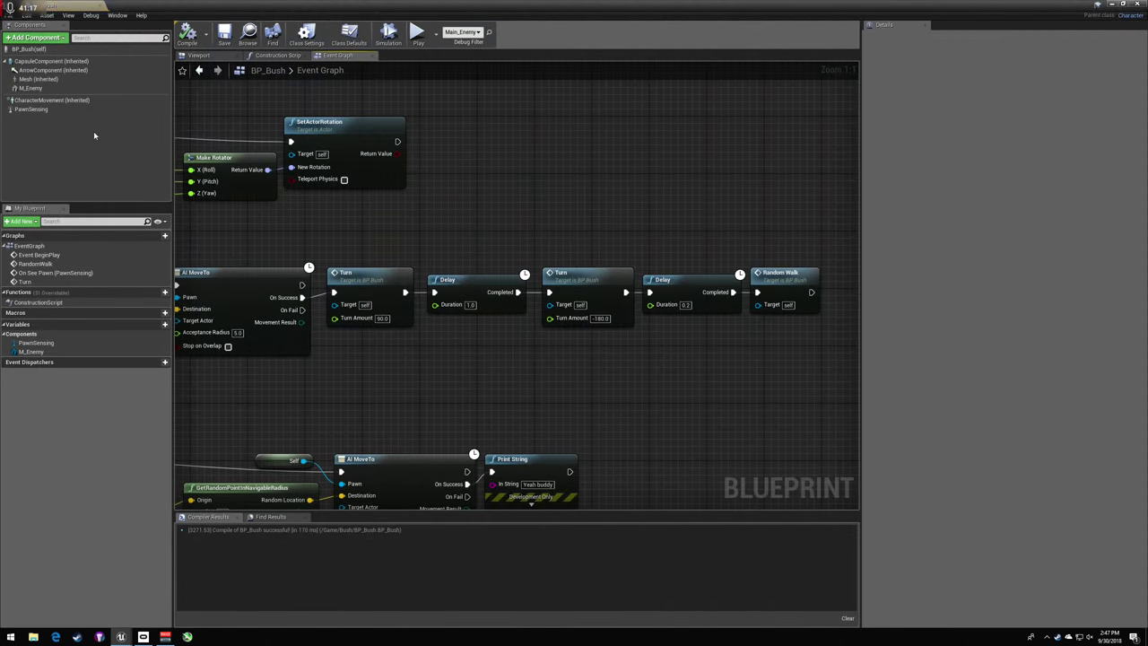
left_click(35, 38)
type("camera")
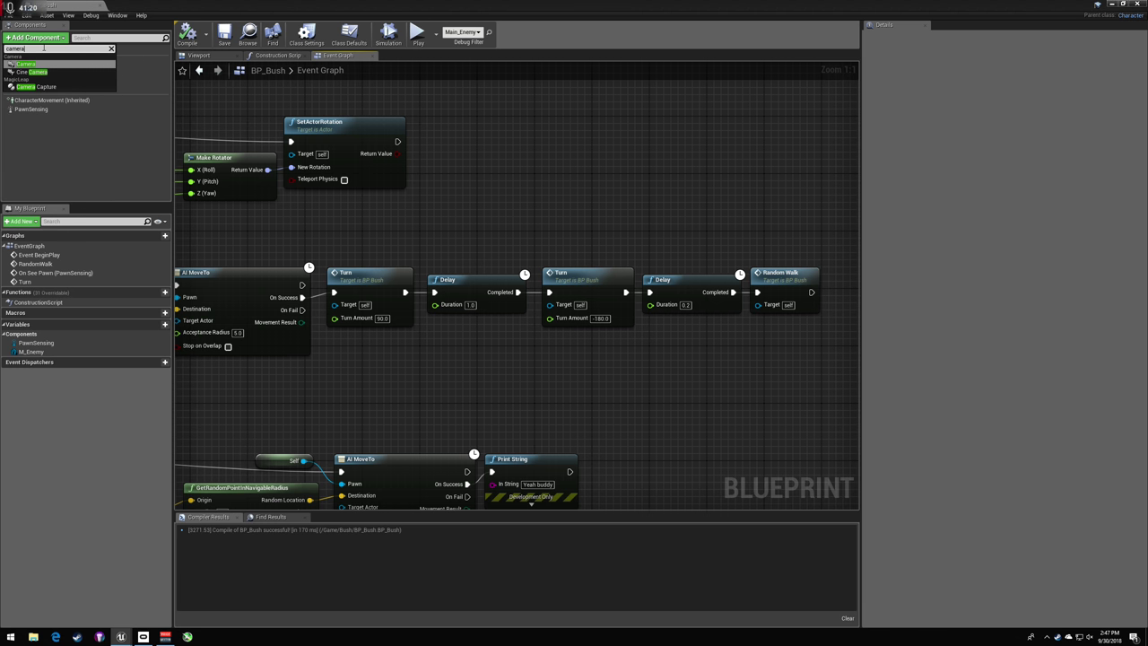
key("Return")
key("Return")
- Move the Camera behind and above the enemy mesh in the BP_Bush viewport, to X -140 and Z 60
left_click(208, 56)
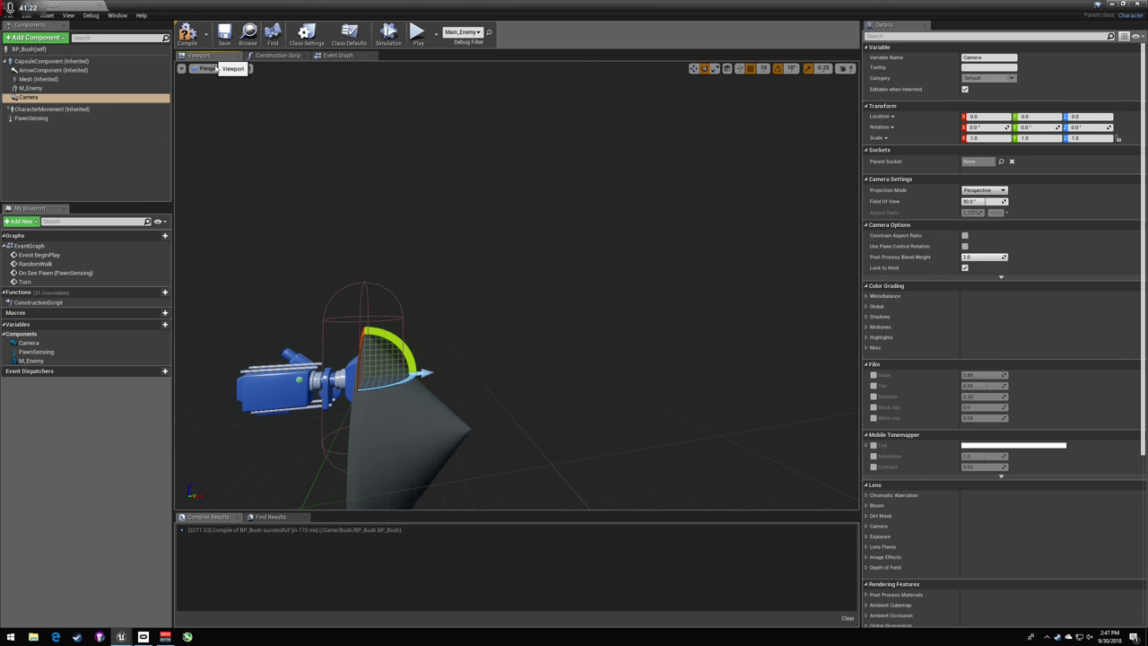
right_click_drag(318, 232, 339, 257)
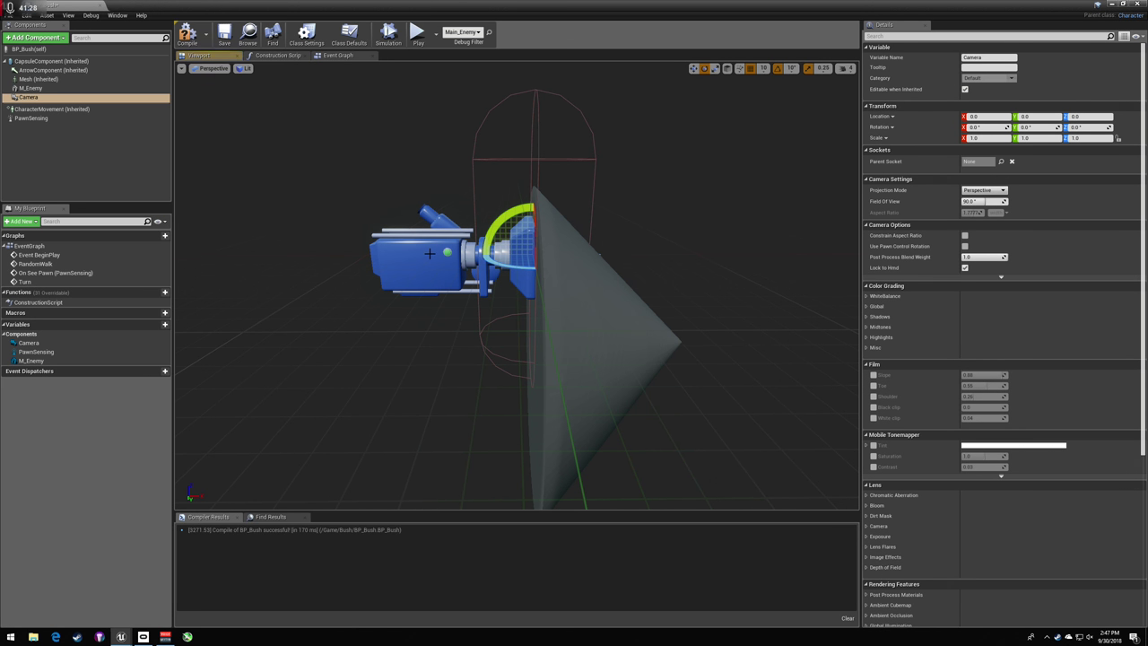
key("w")
left_click_drag(563, 254, 352, 256)
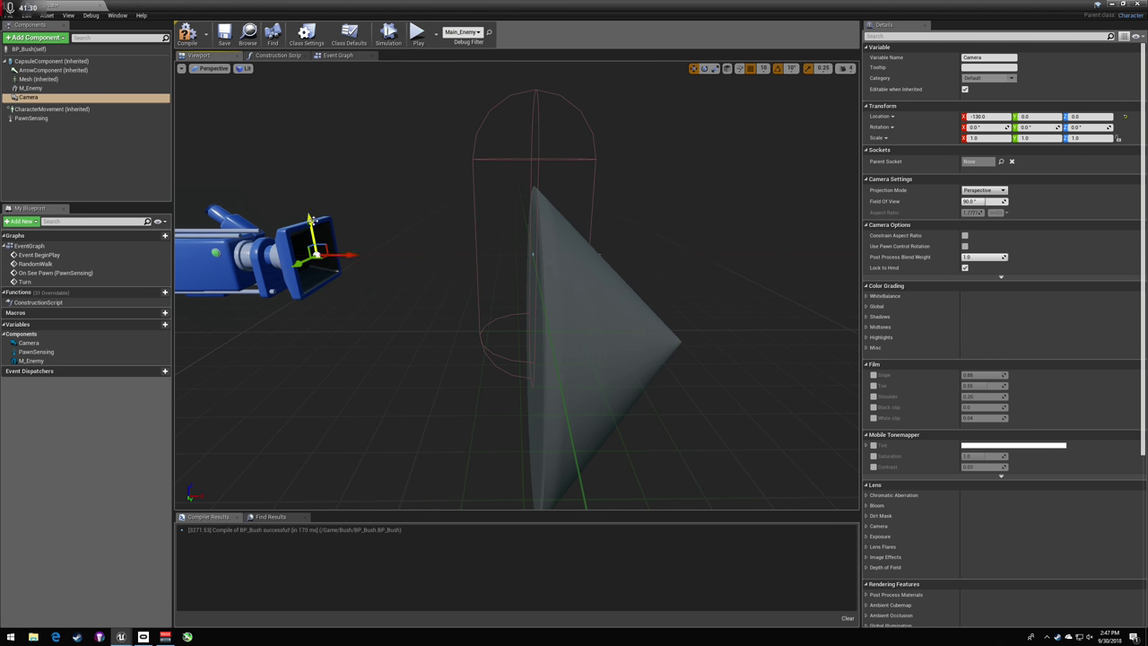
left_click_drag(309, 219, 325, 133)
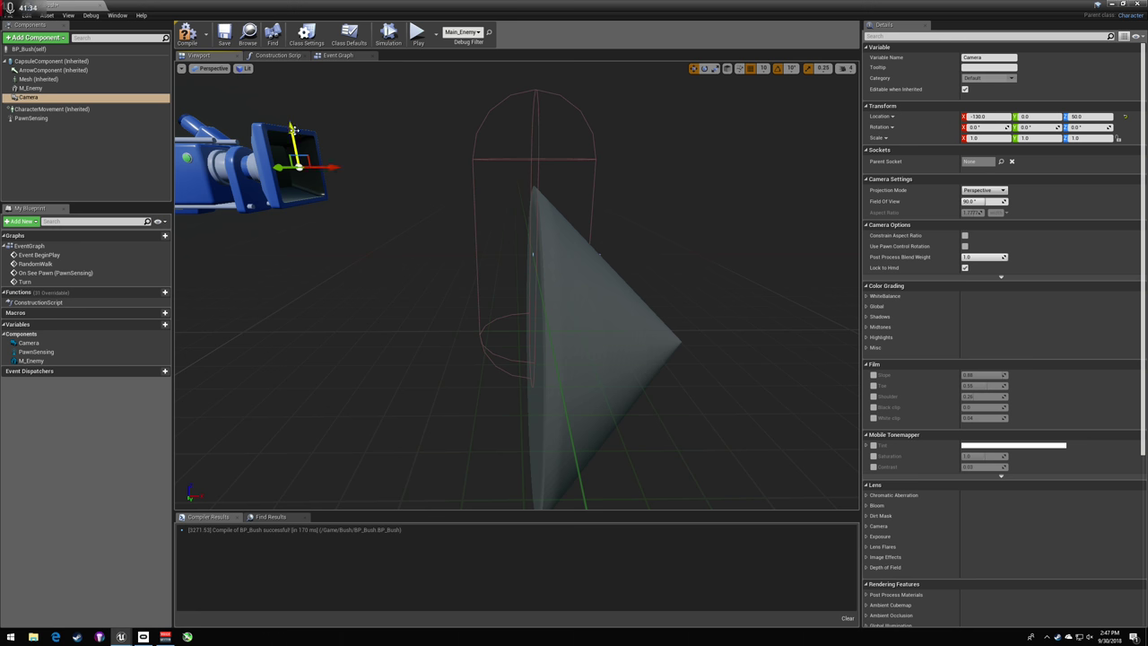
left_click_drag(293, 130, 293, 109)
left_click_drag(320, 149, 301, 149)
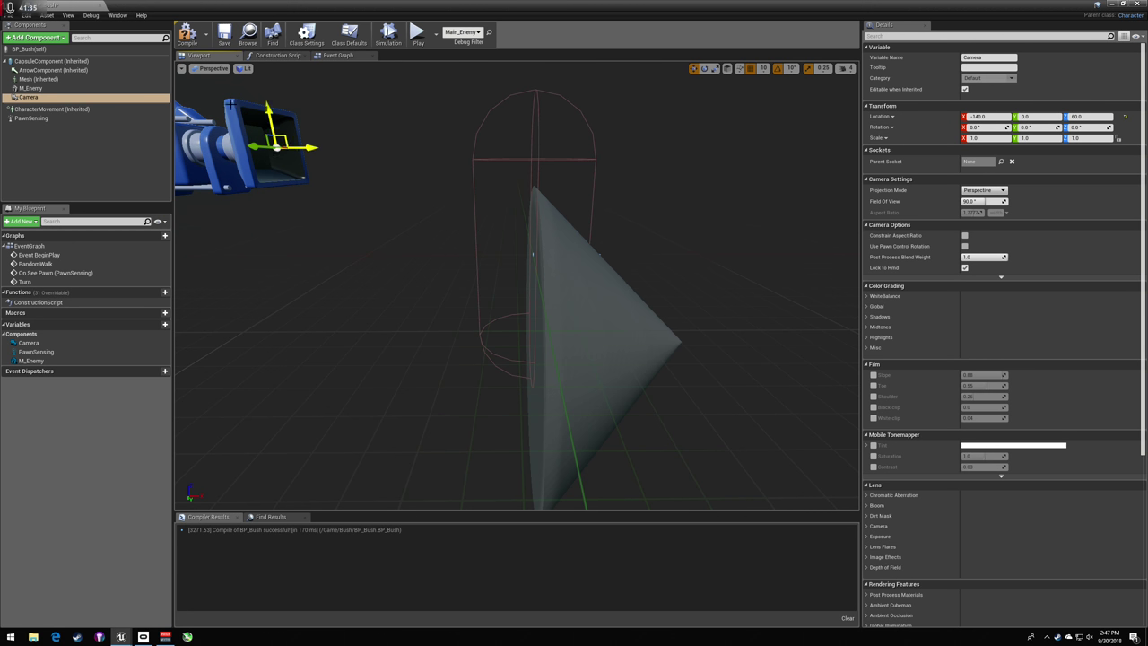
- Compile the BP_Bush blueprint, then play-test the level in the main editor and stop the session
left_click(186, 36)
left_click(1113, 3)
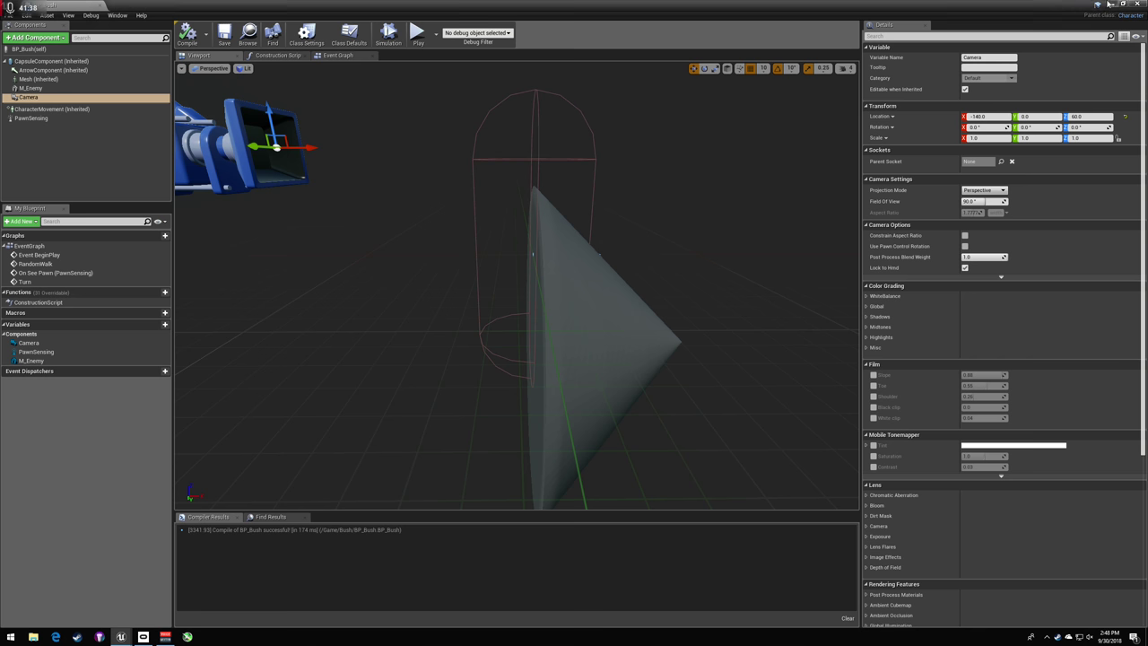
left_click(524, 34)
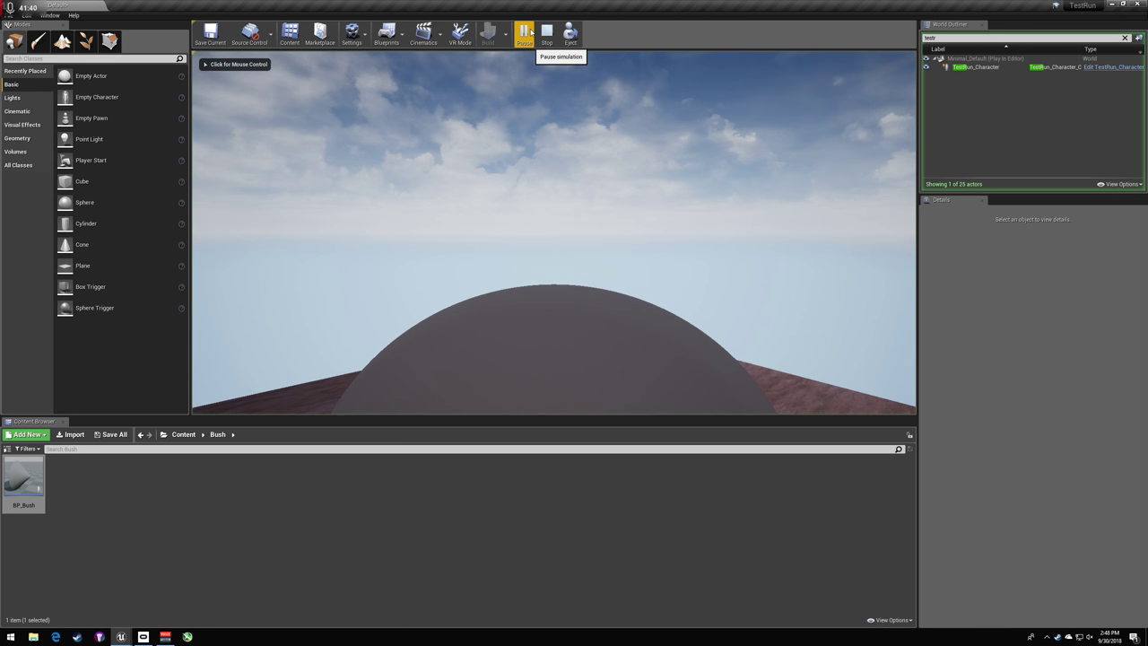
left_click(552, 255)
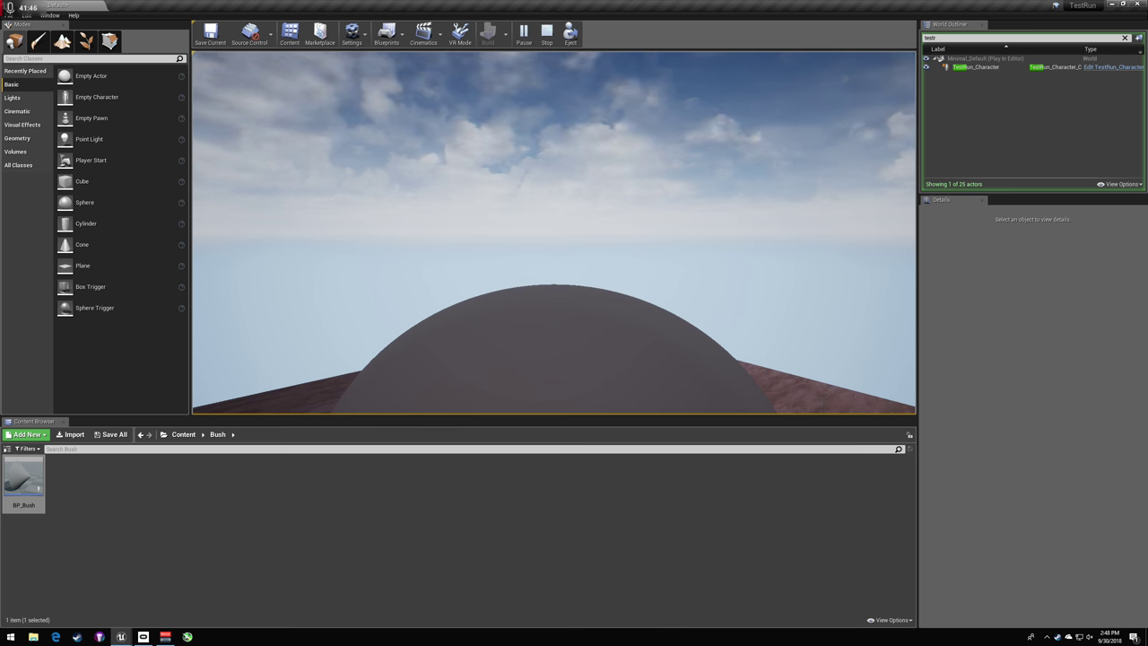
key("Escape")
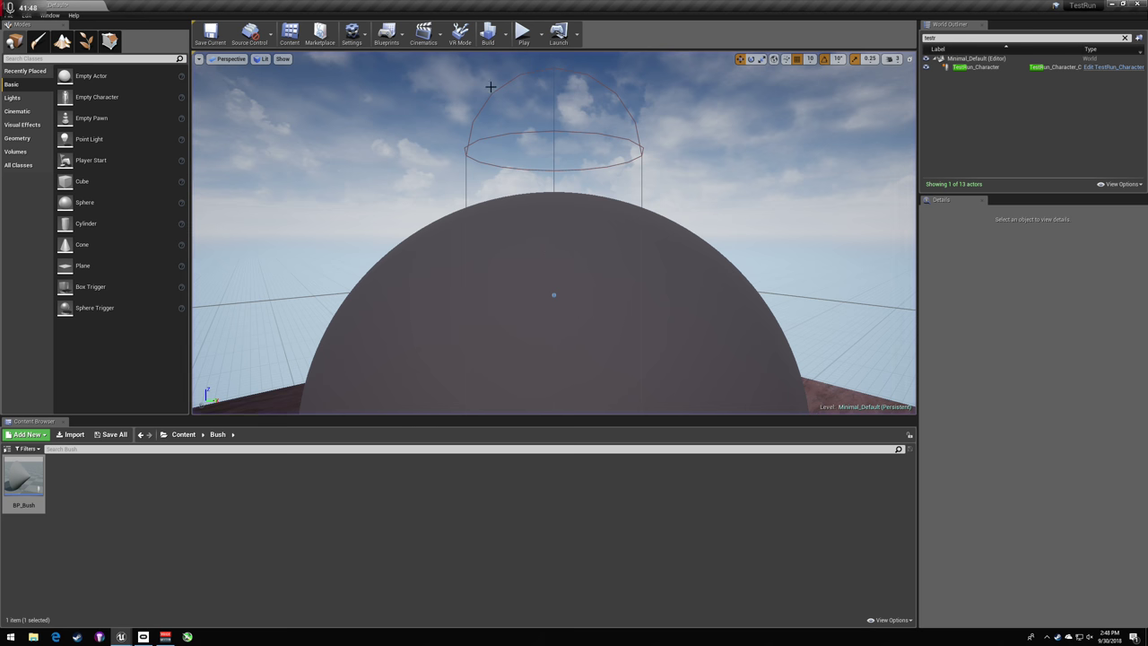
- For the Main_Enemy actor in the level, keep Auto Possess AI at Placed in World and set Auto Possess Player to Disabled
mouse_move(449, 247)
right_mouse_down()
mouse_move(448, 180)
mouse_move(484, 296)
mouse_move(449, 248)
right_mouse_up()
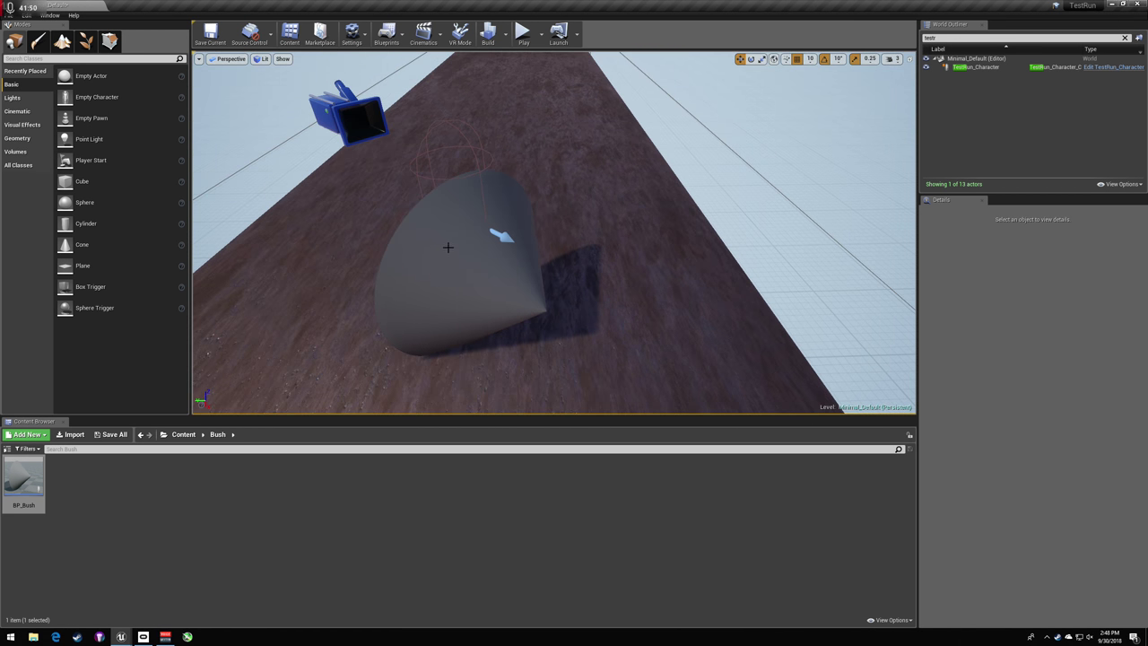
left_click(448, 247)
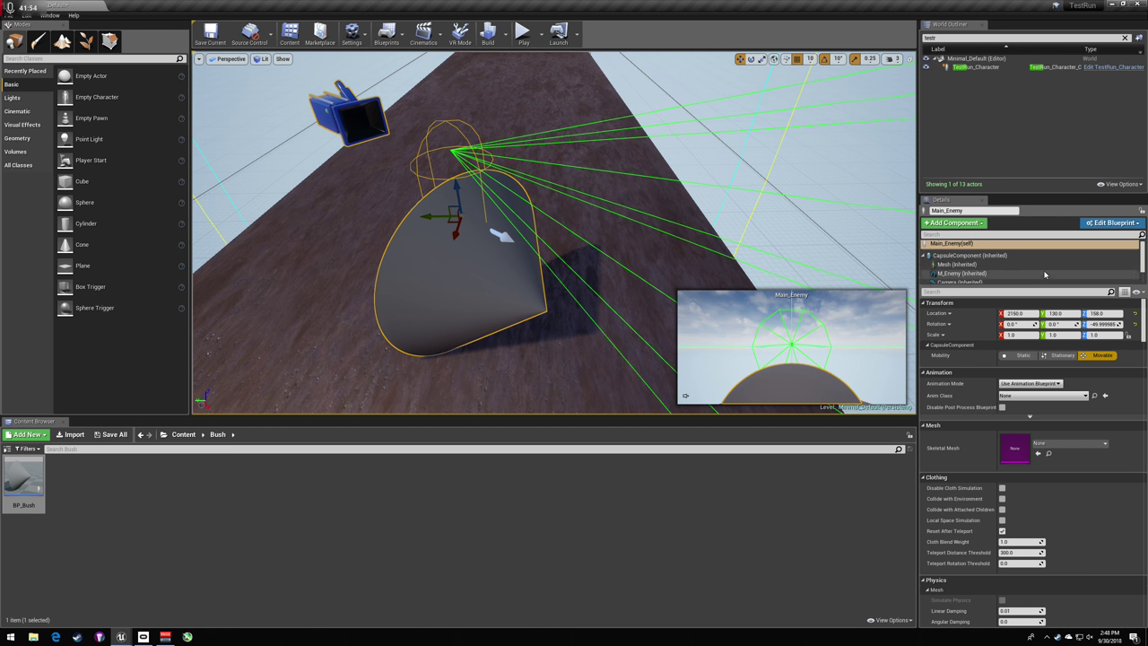
left_click(1029, 291)
type("auto")
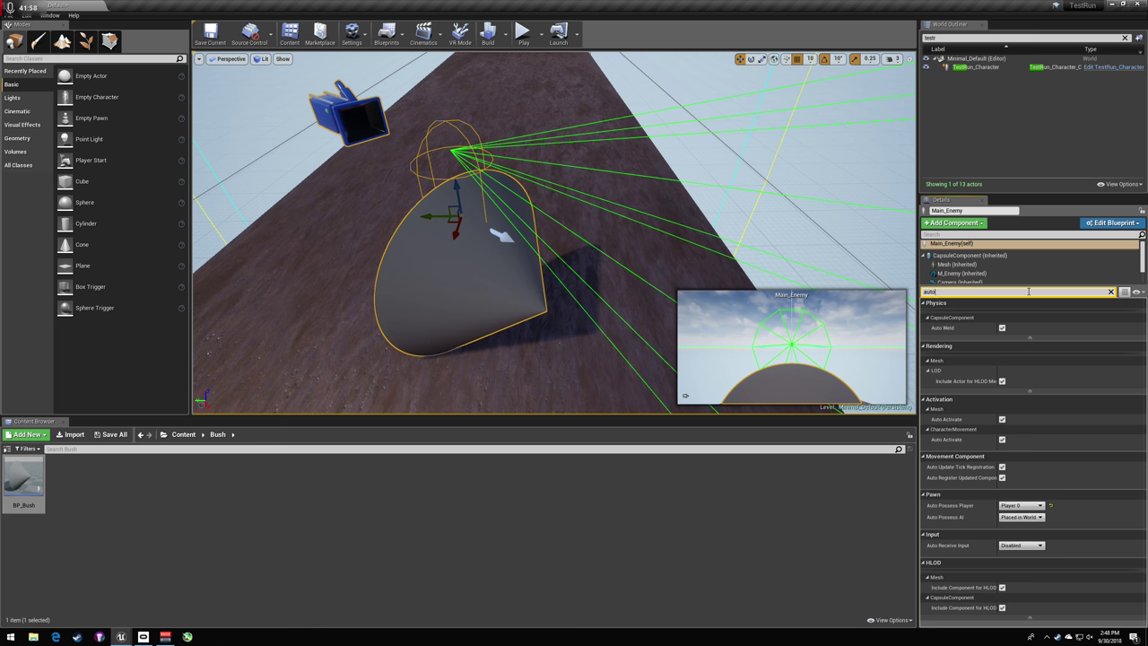
left_click(1023, 516)
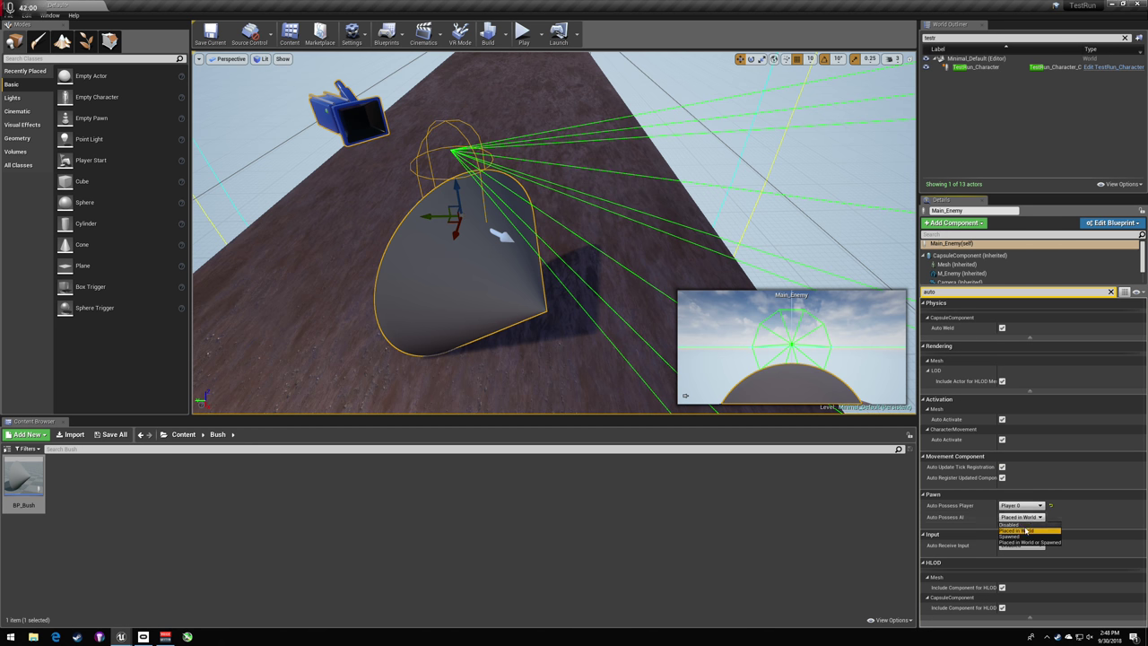
left_click(1034, 529)
left_click(1021, 505)
left_click(1012, 514)
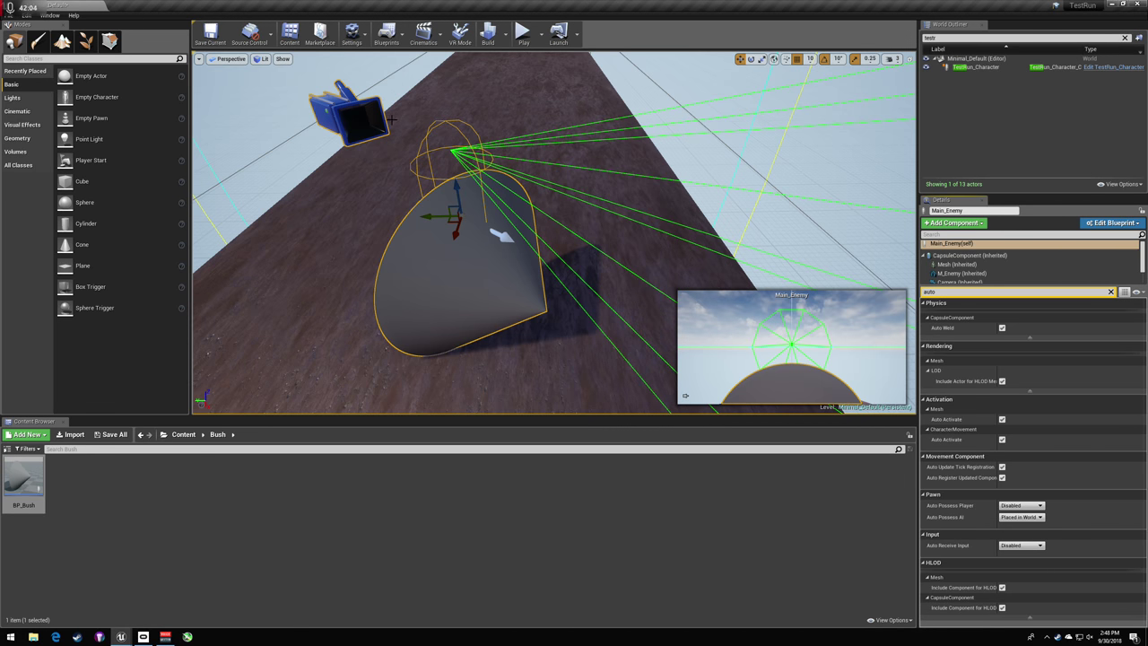
- Open the BP_Bush blueprint and delete its Camera component
double_click(24, 477)
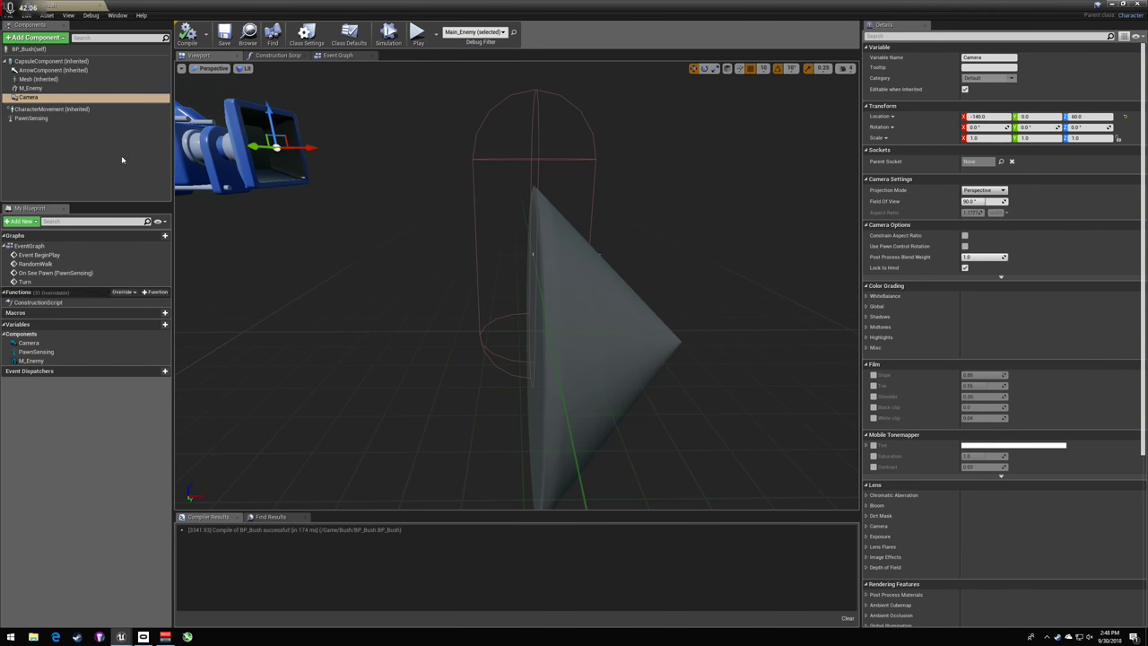
key("Delete")
- Set both Delay nodes around the second Turn call in the Event Graph to 5.0 seconds and compile the blueprint
left_click(338, 55)
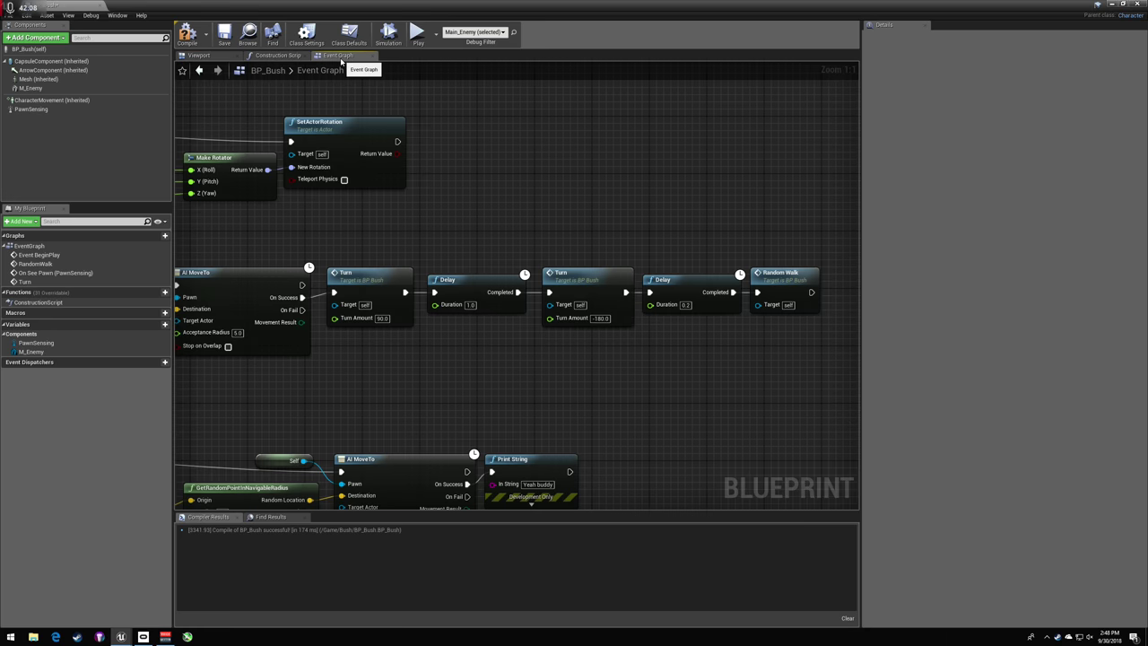
left_click(470, 305)
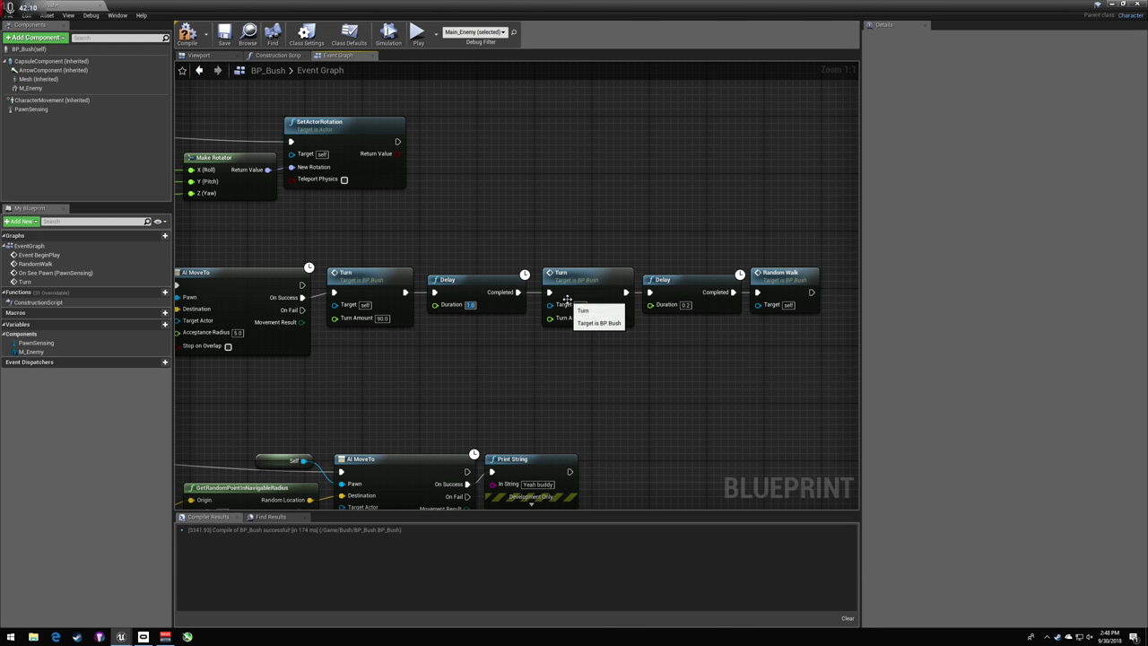
type("5")
left_click(652, 245)
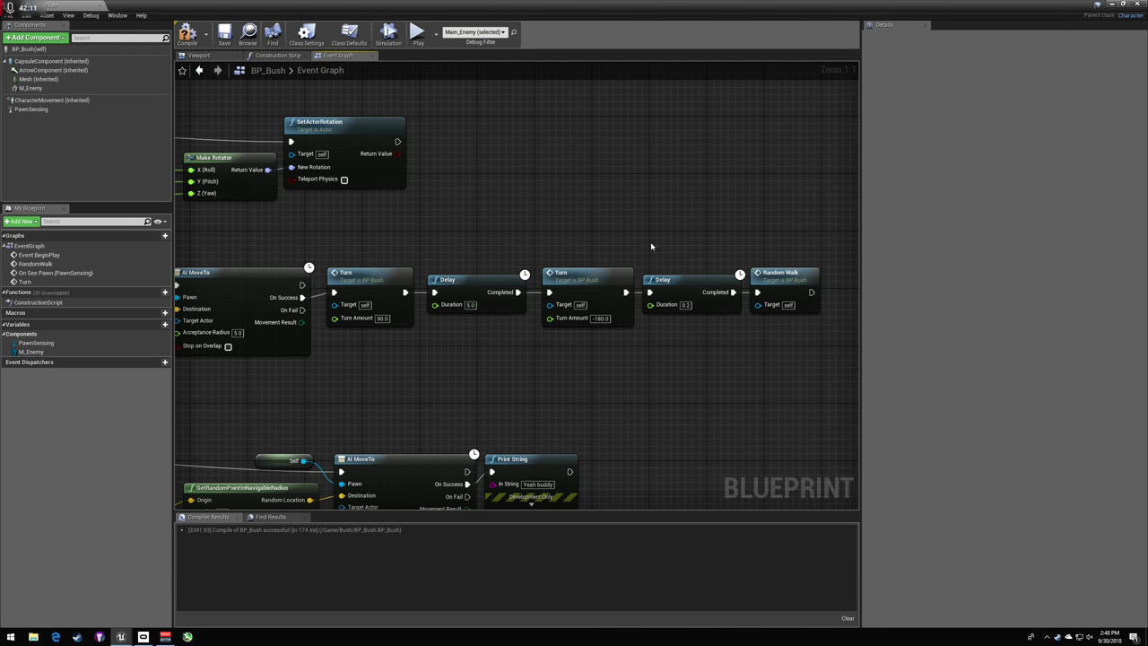
left_click(684, 305)
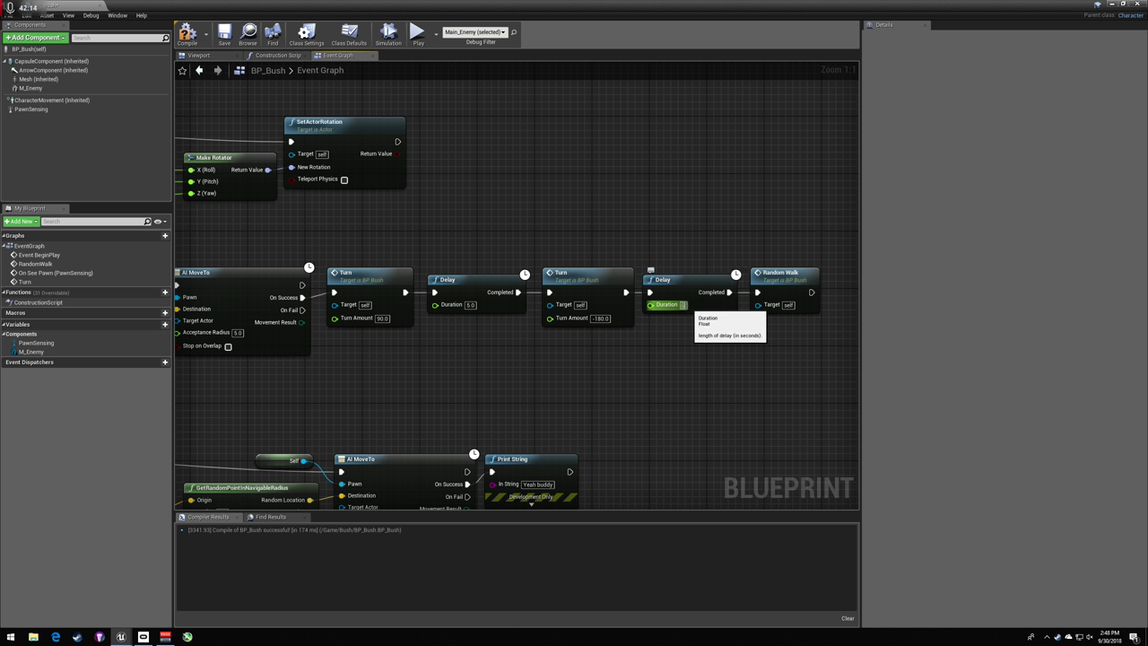
key("BackSpace")
type("5")
key("Return")
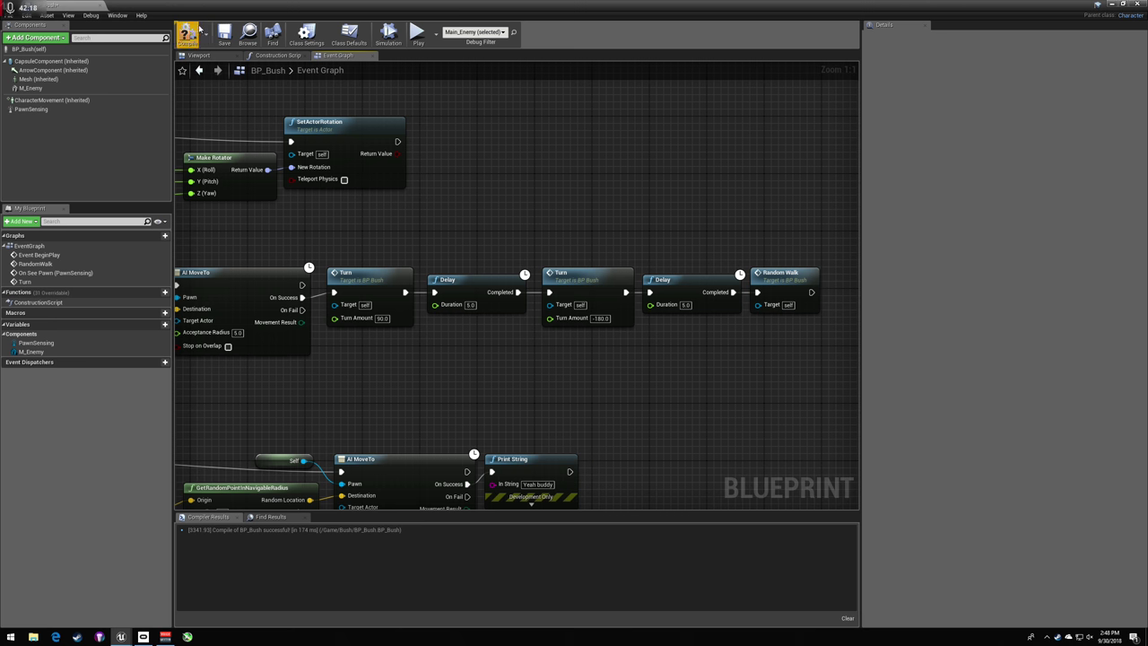
left_click(206, 33)
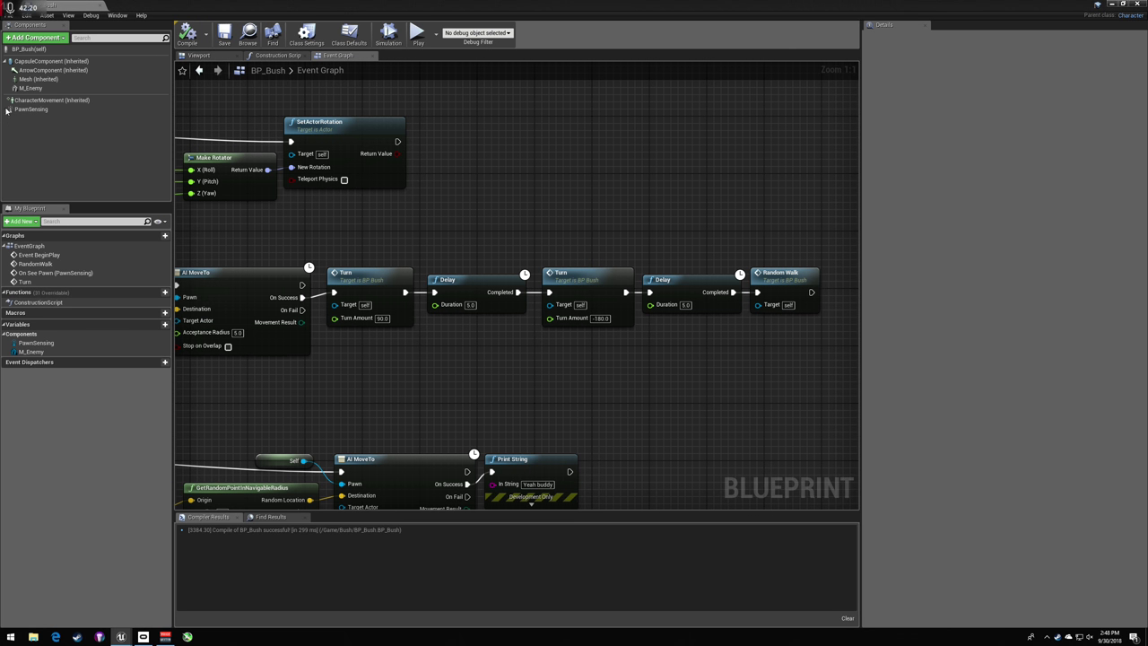
- Return to the level and set Auto Possess Player to Player 0 for the TestRun_Character actor at the platform's far end
left_click(1110, 5)
scroll(444, 144, "down", 3)
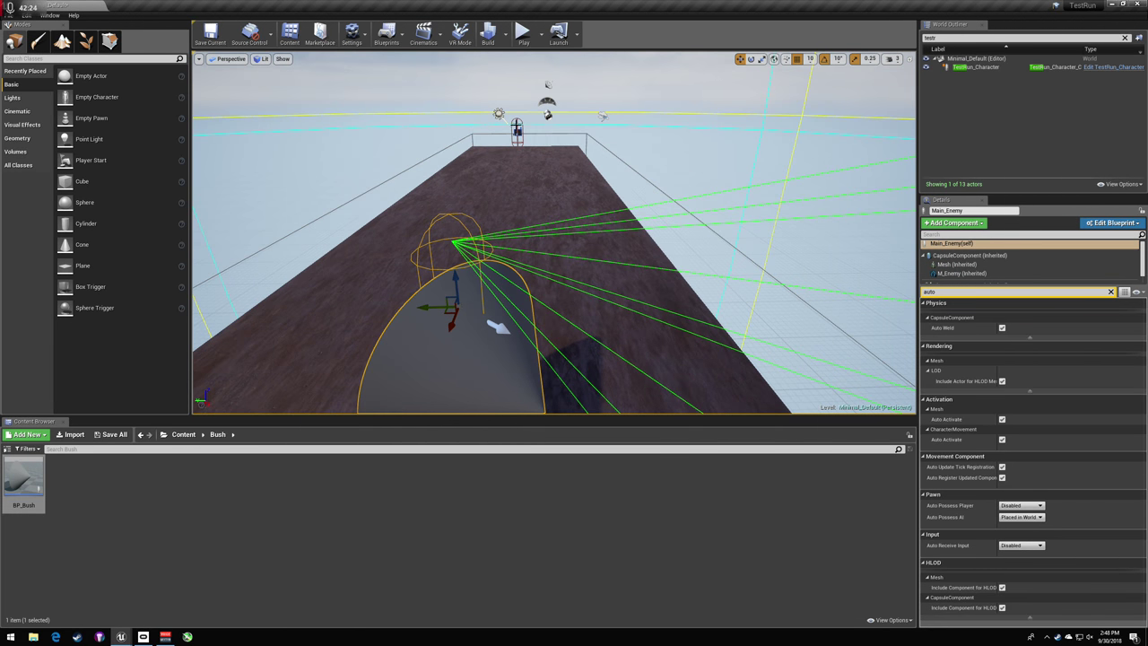
left_click(516, 130)
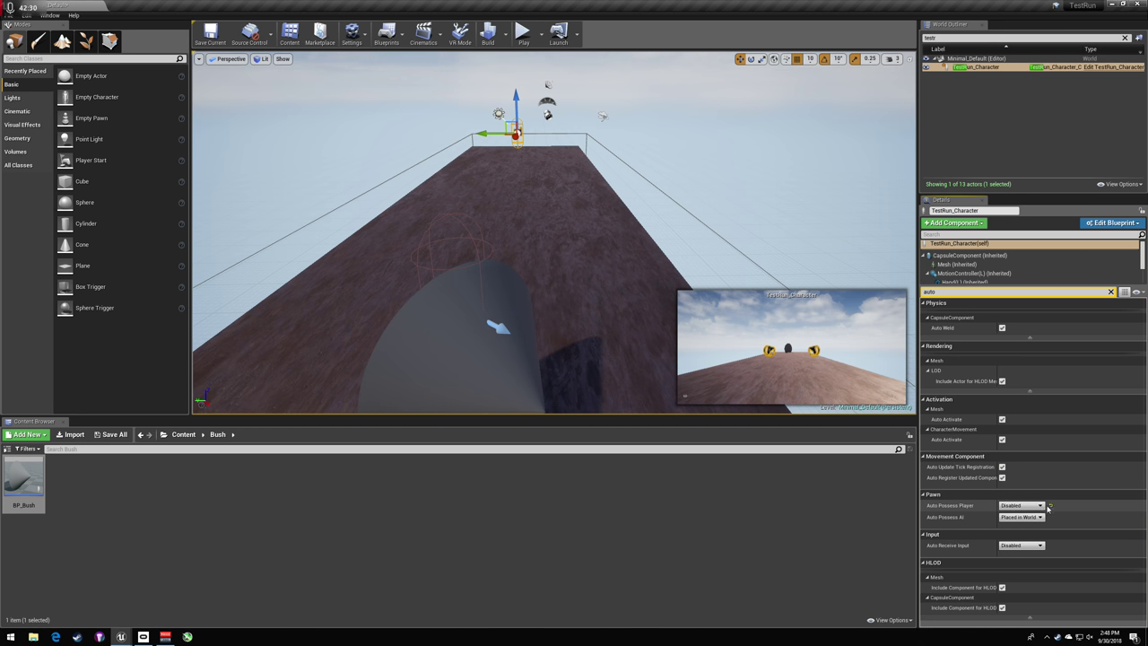
left_click(1033, 506)
left_click(1011, 514)
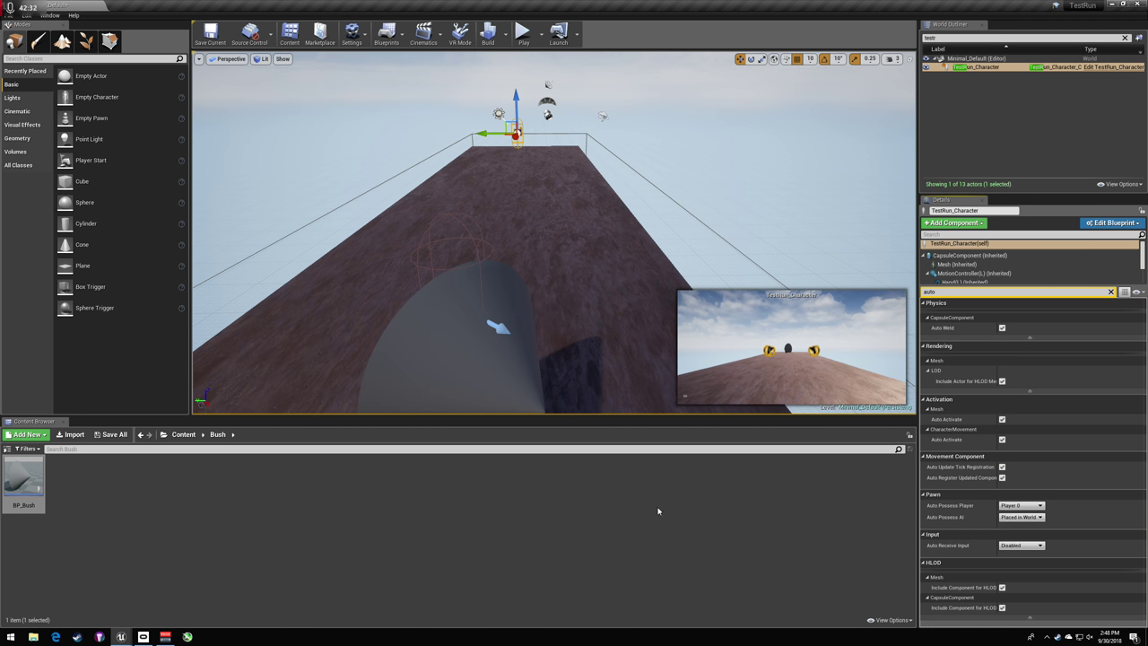
- Move the Main_Enemy actor along the platform to just in front of TestRun_Character
left_click(662, 510)
left_click(507, 358)
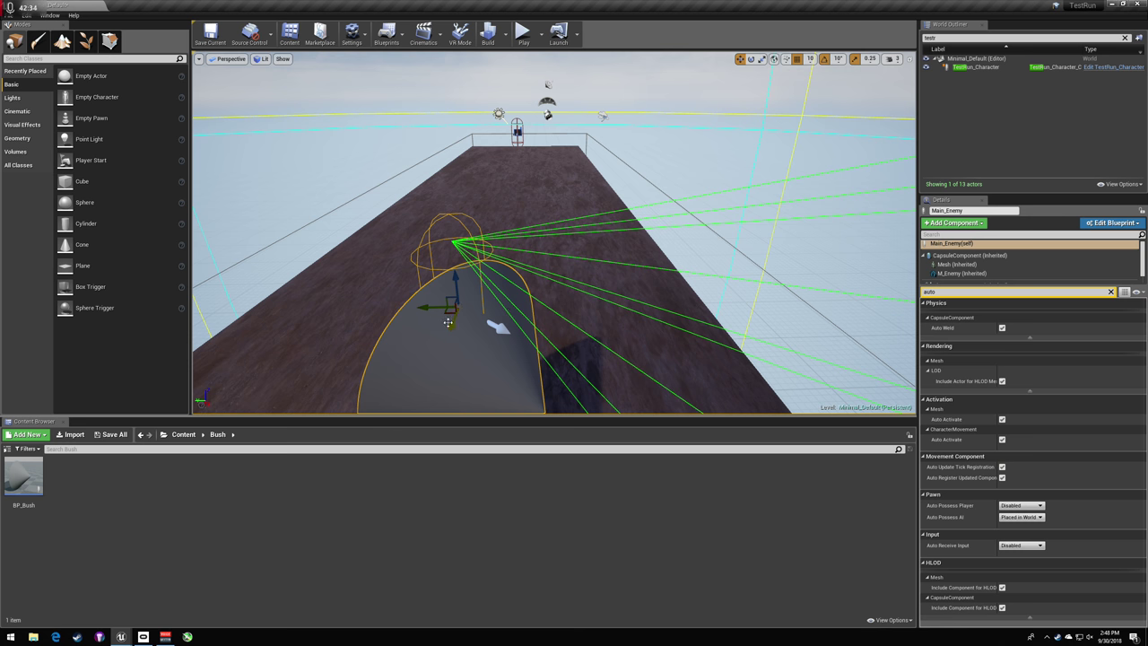
left_click_drag(447, 323, 518, 147)
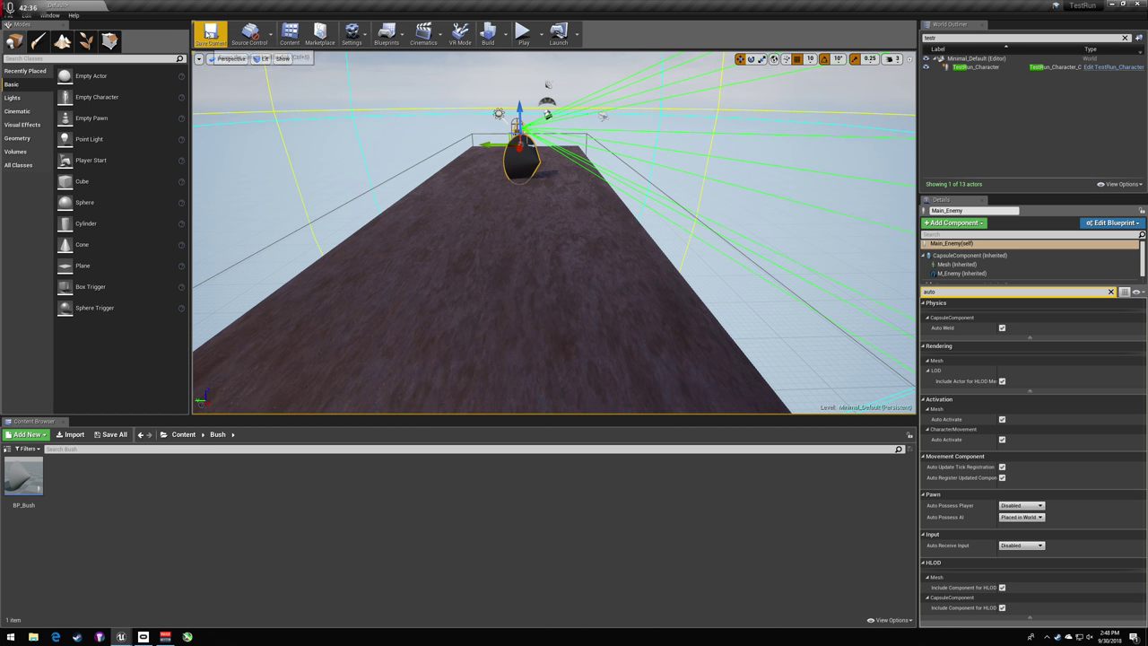
- Play-test the level to examine how the enemy moves and turns from the player's viewpoint, then stop the session
left_click(523, 34)
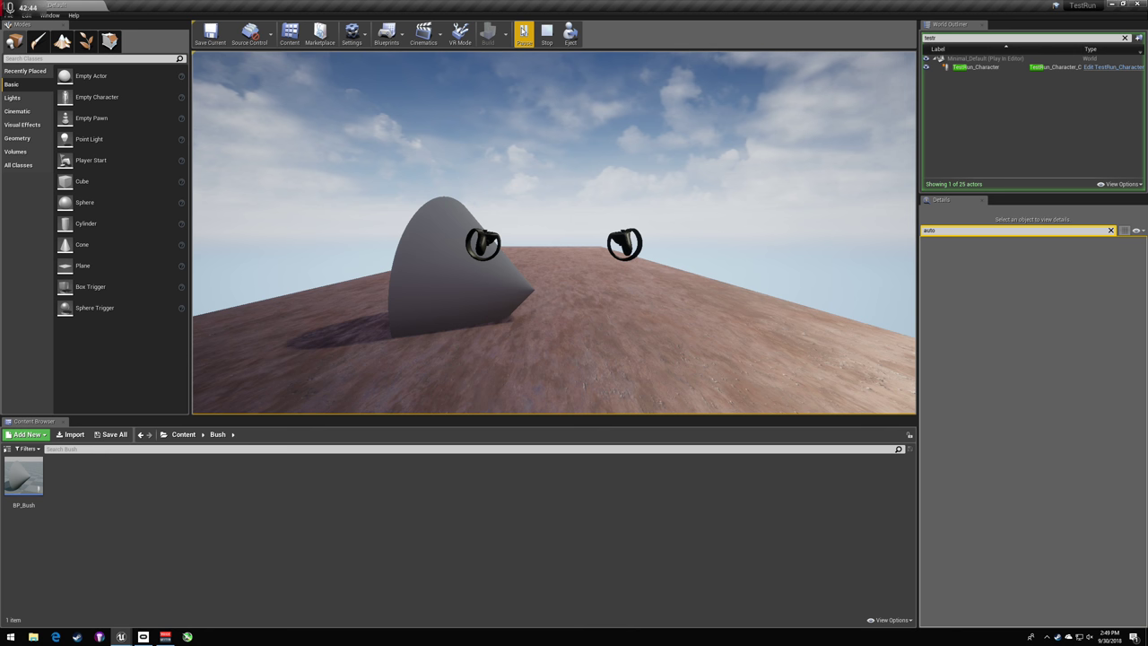
left_click(524, 34)
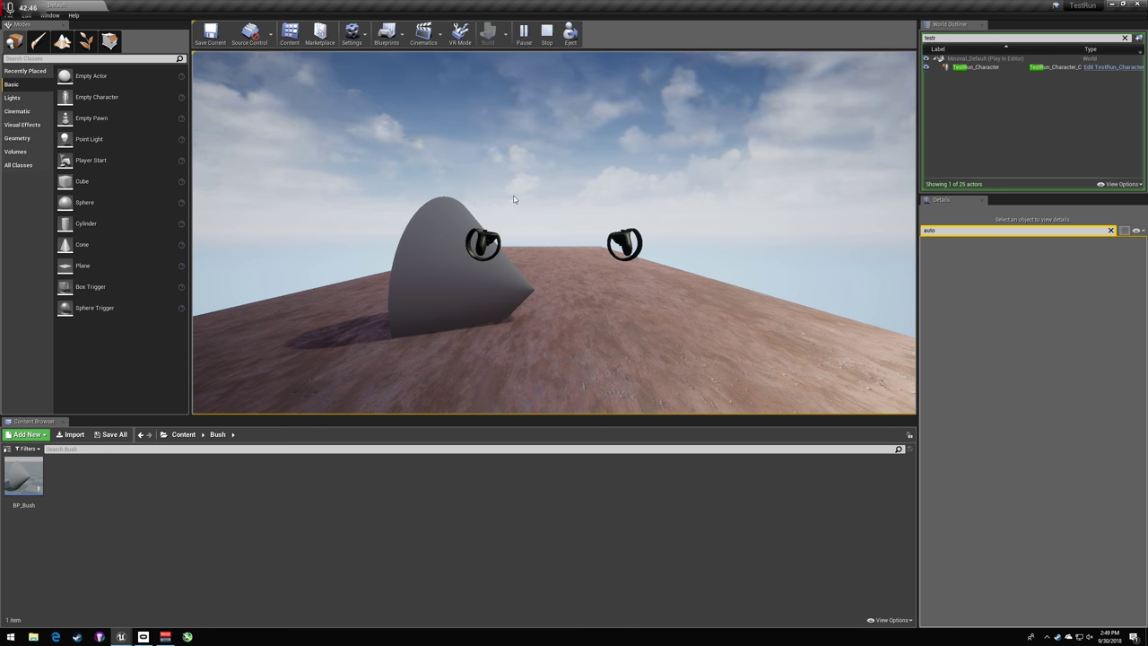
left_click(484, 238)
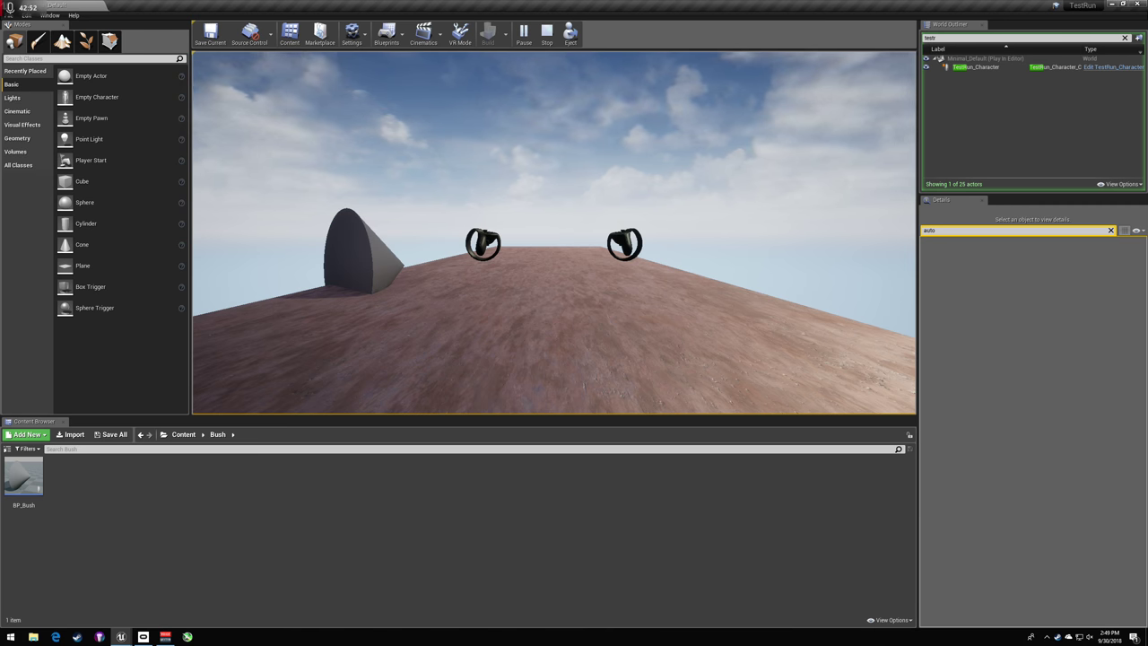
key("Escape")
- In BP_Bush's Event Graph, set both Delay nodes around the second Turn call to 2.0 seconds and compile the blueprint
double_click(23, 475)
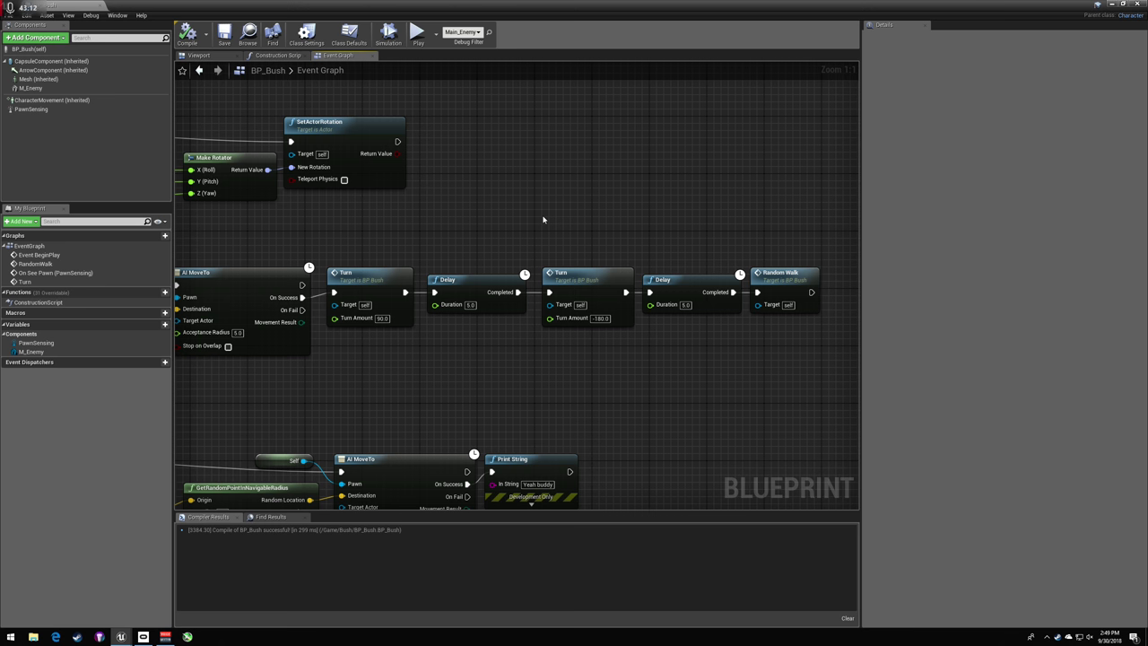
left_click(470, 305)
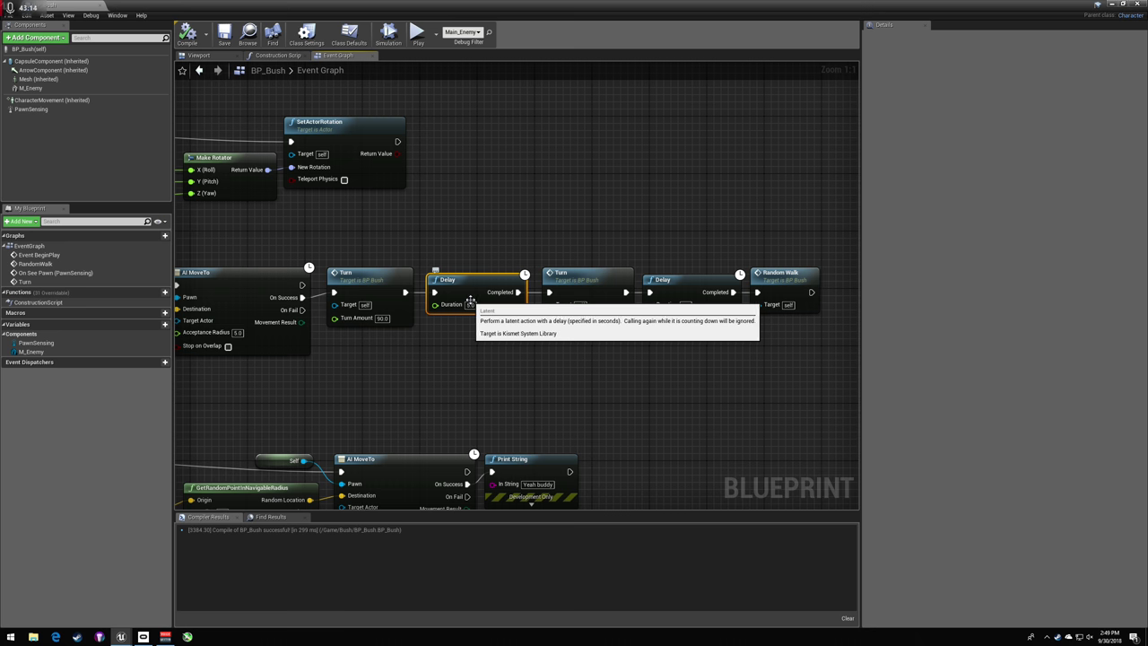
type("2")
left_click(682, 210)
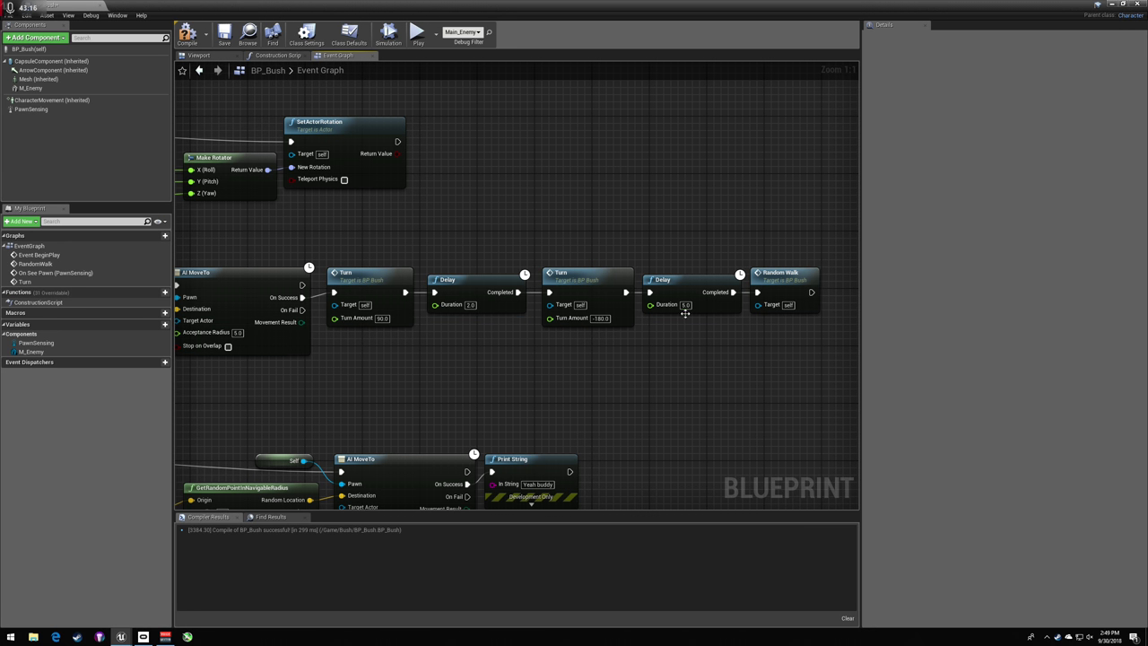
left_click(687, 306)
type("2")
left_click(640, 243)
left_click(183, 40)
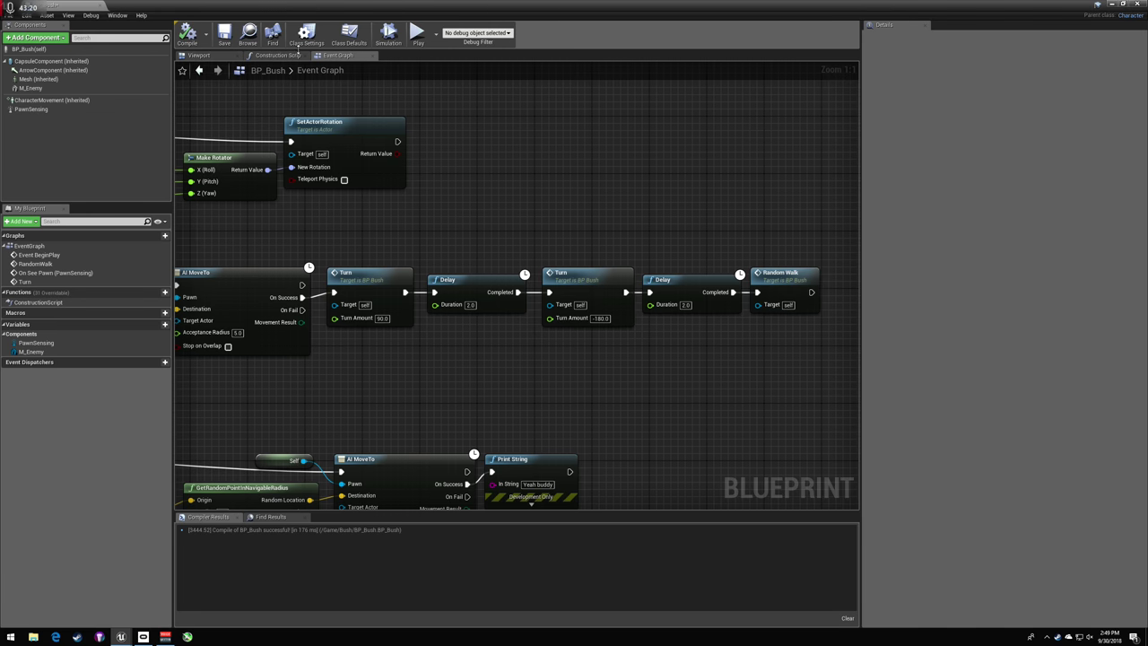
- Minimize the open editor and Oculus windows and open the Computer Log workbook from the desktop in Excel
left_click(1112, 3)
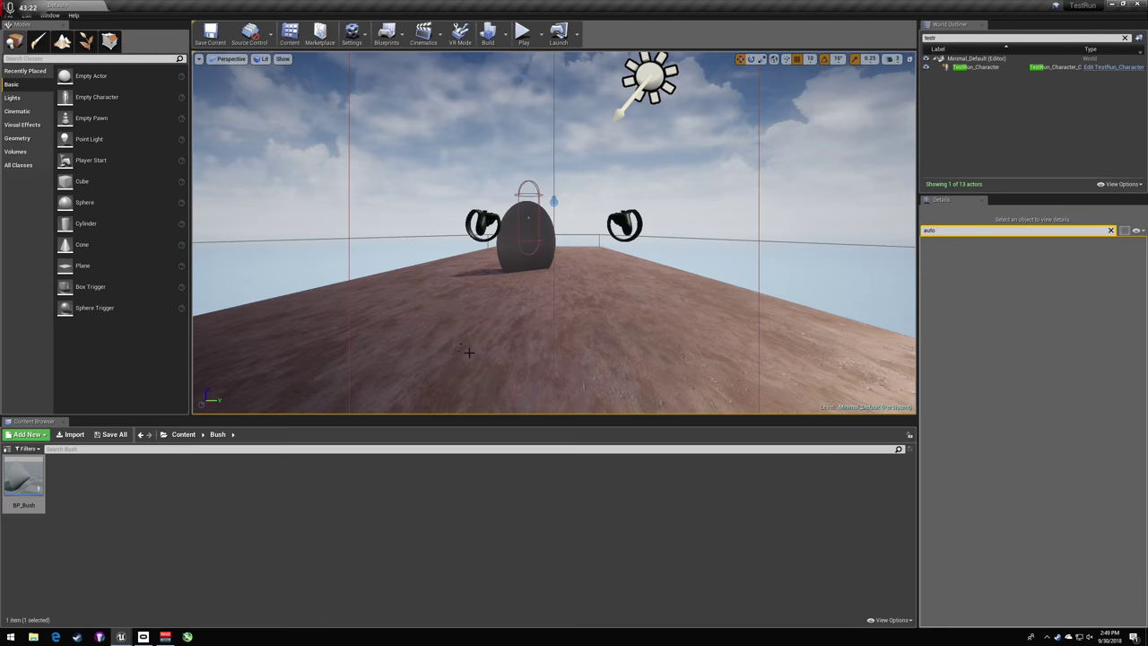
left_click(1112, 4)
left_click(1111, 4)
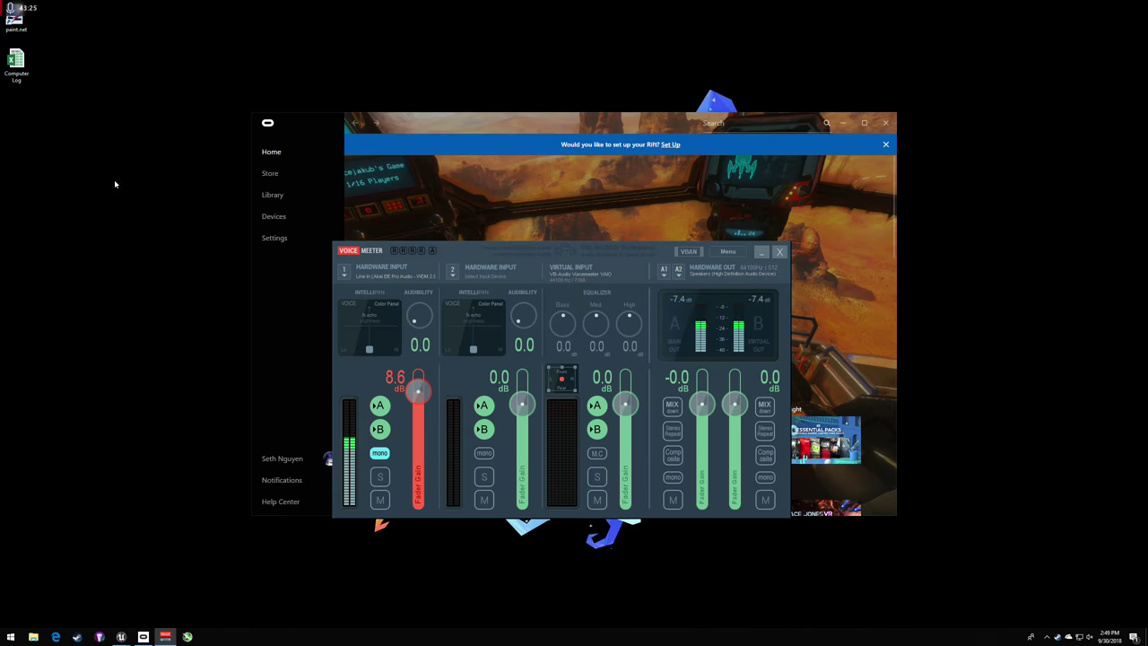
left_click(845, 123)
double_click(15, 65)
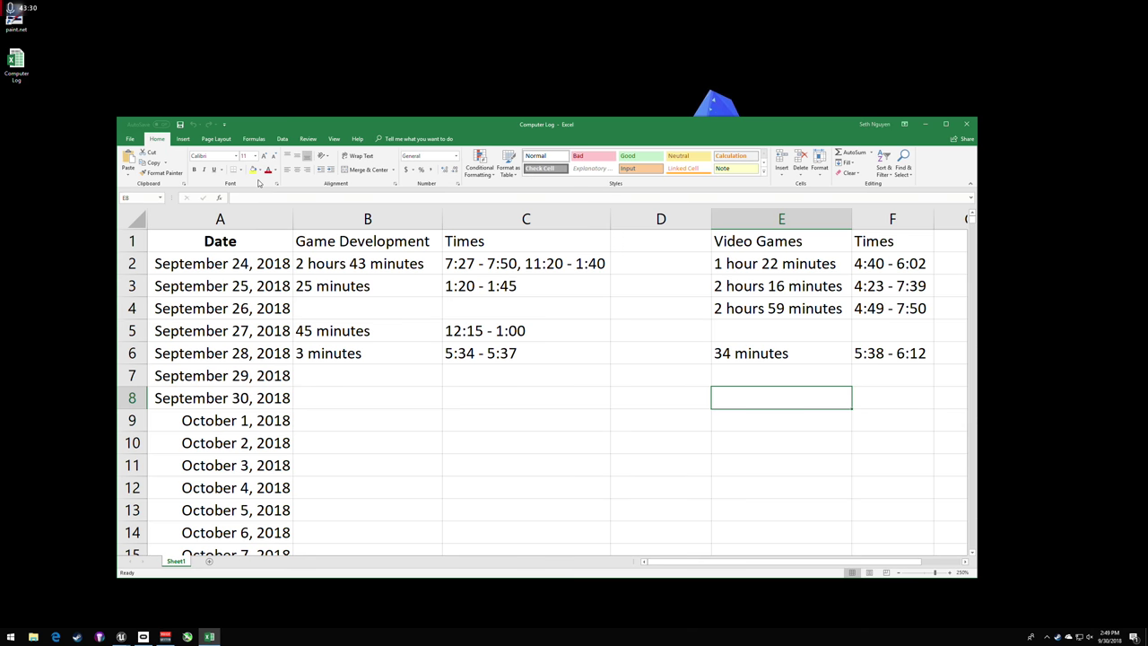
- Enter "43 minutes" as the Game Development time in the September 29, 2018 row
key("Left")
key("Left")
key("Left")
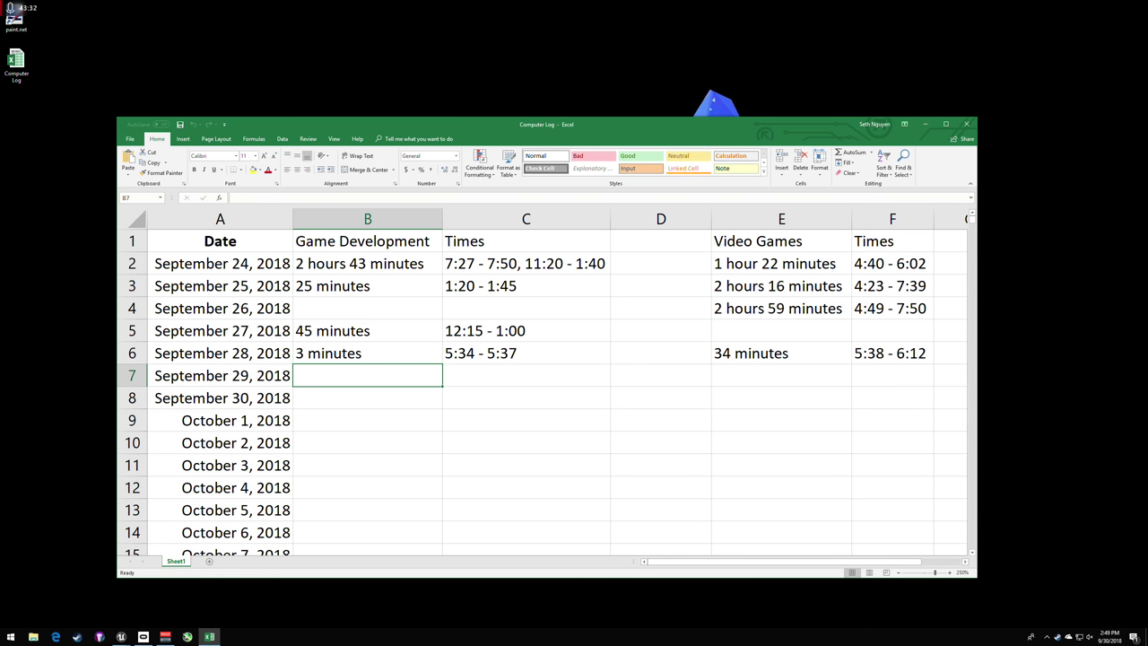
type("43")
key("Tab")
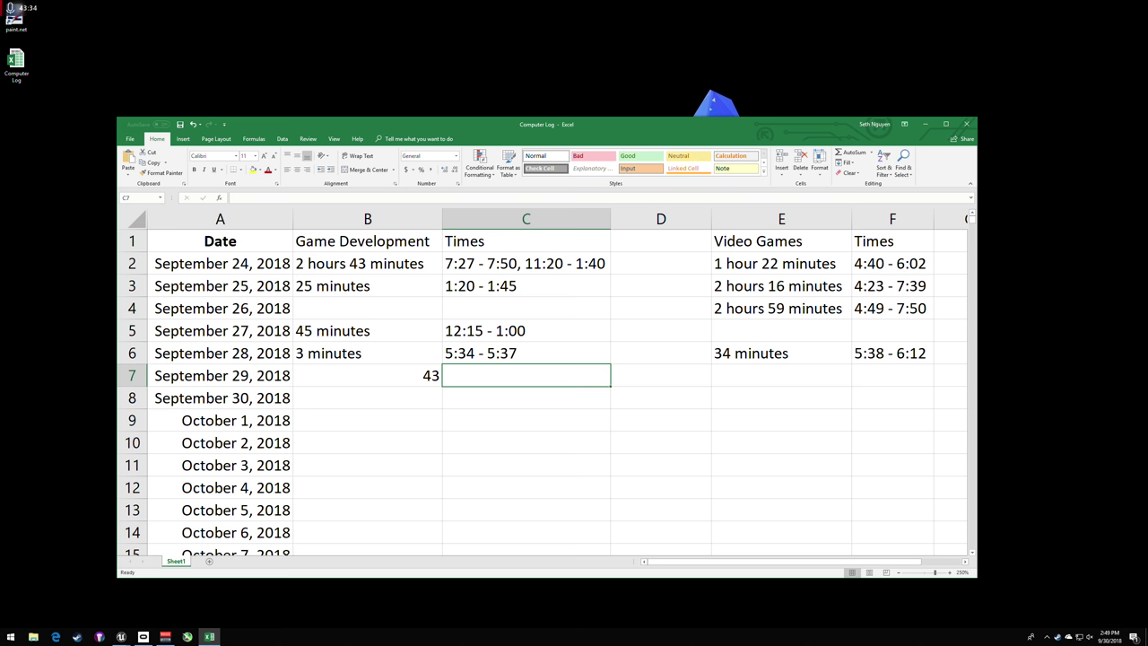
key("Left")
key("F2")
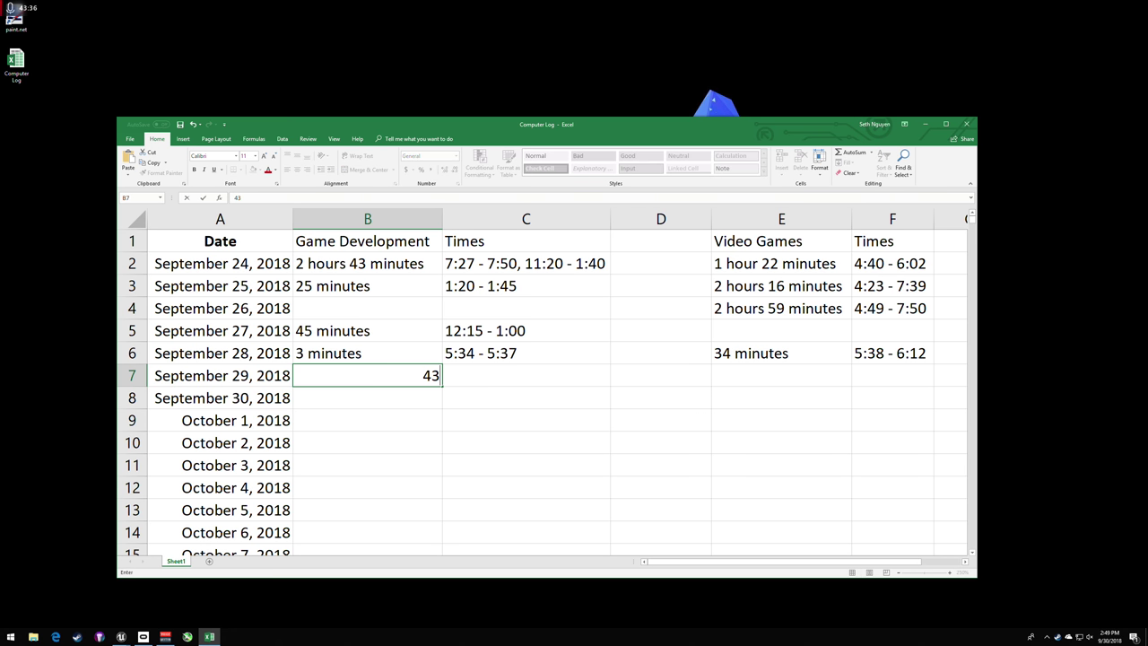
type("minutes")
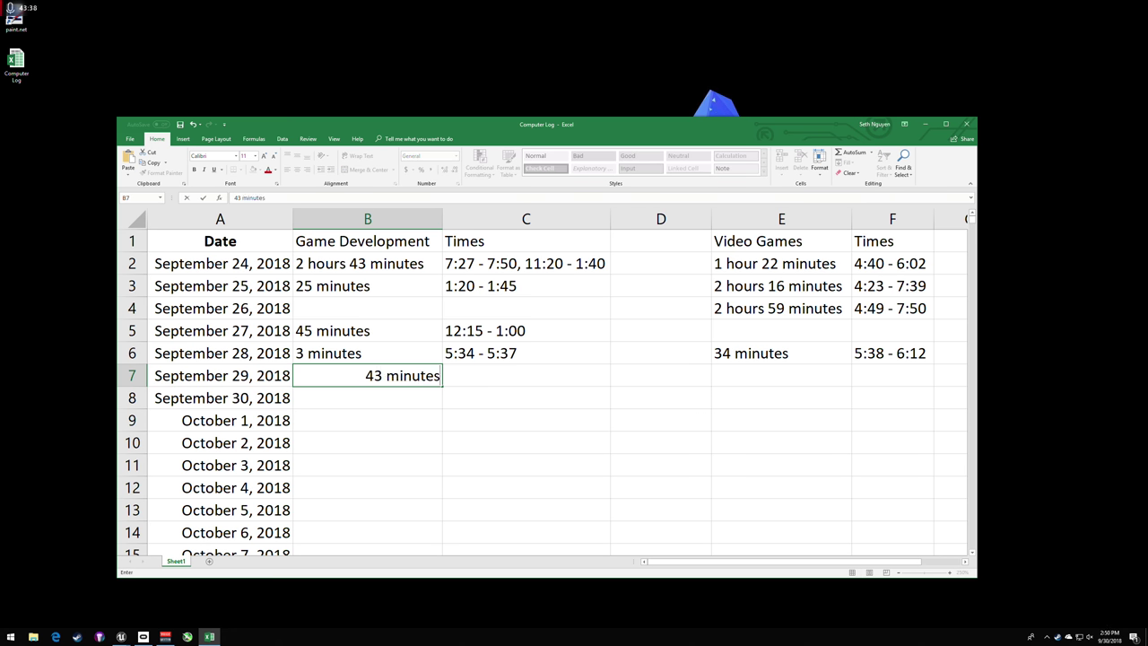
key("Return")
key("Up")
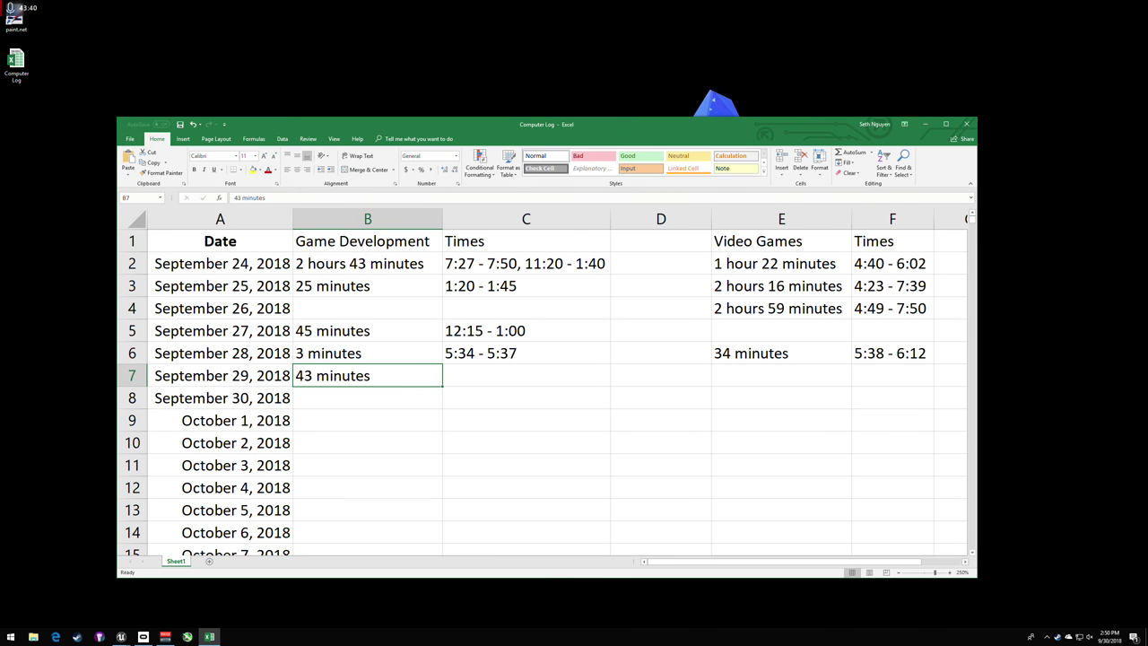
- Move the 43 minutes entry from the September 29 row to the September 30, 2018 row
key("ctrl+x")
key("Down")
key("ctrl+v")
key("Down")
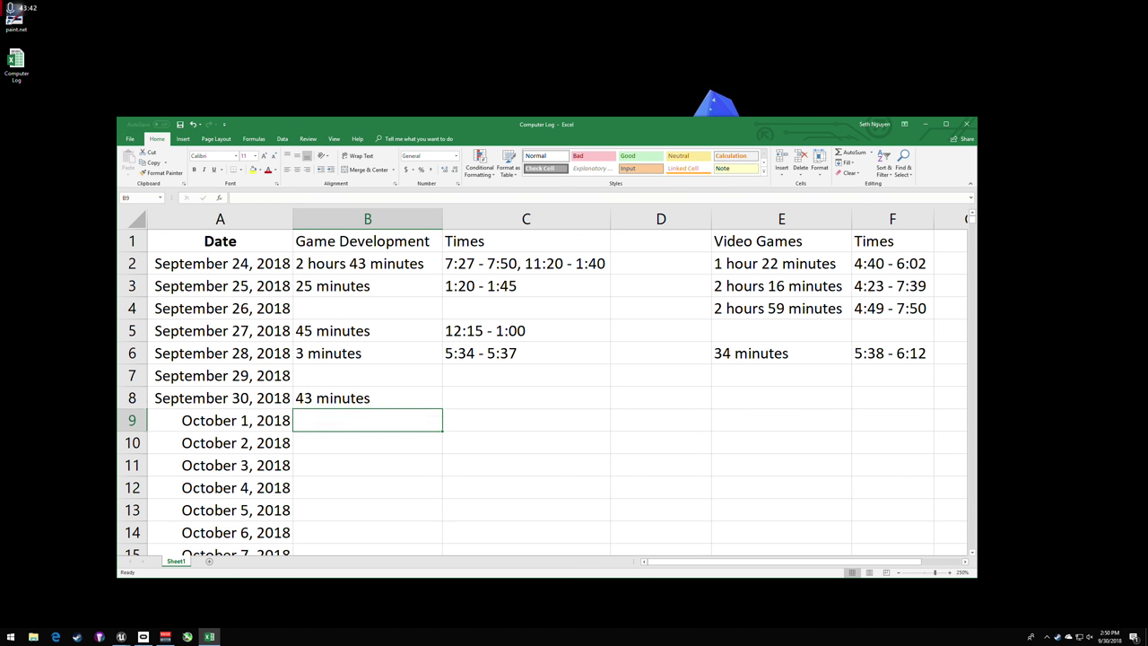
- Enter 2:06 as the Game Development start time in the Times column for September 30, 2018
key("Up")
key("Right")
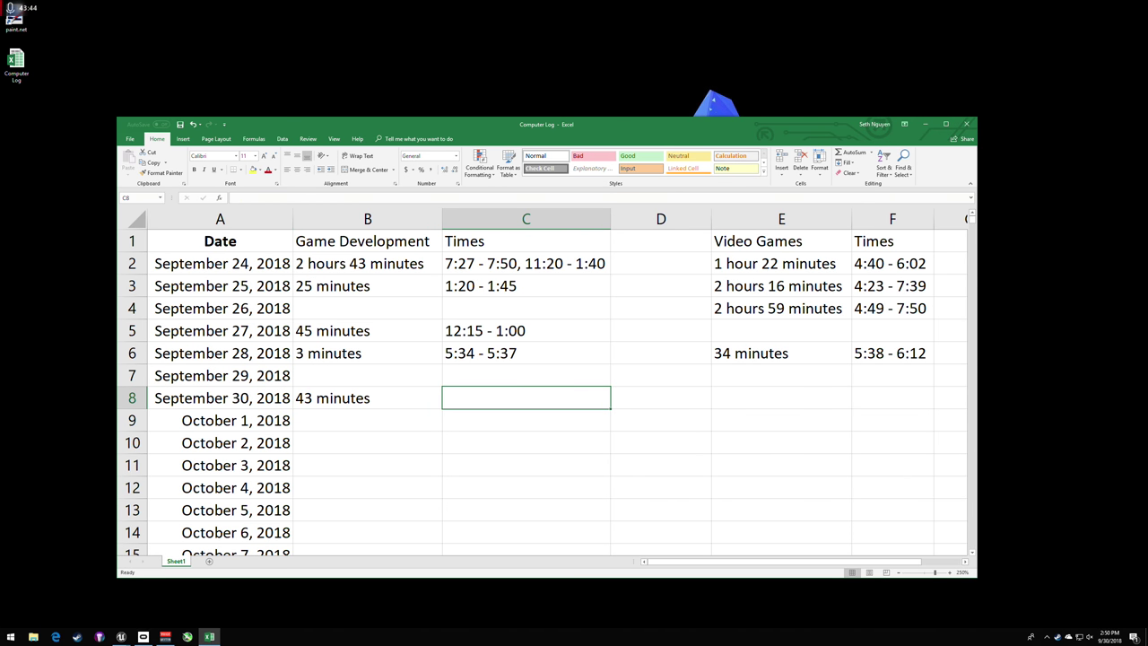
type("2:0")
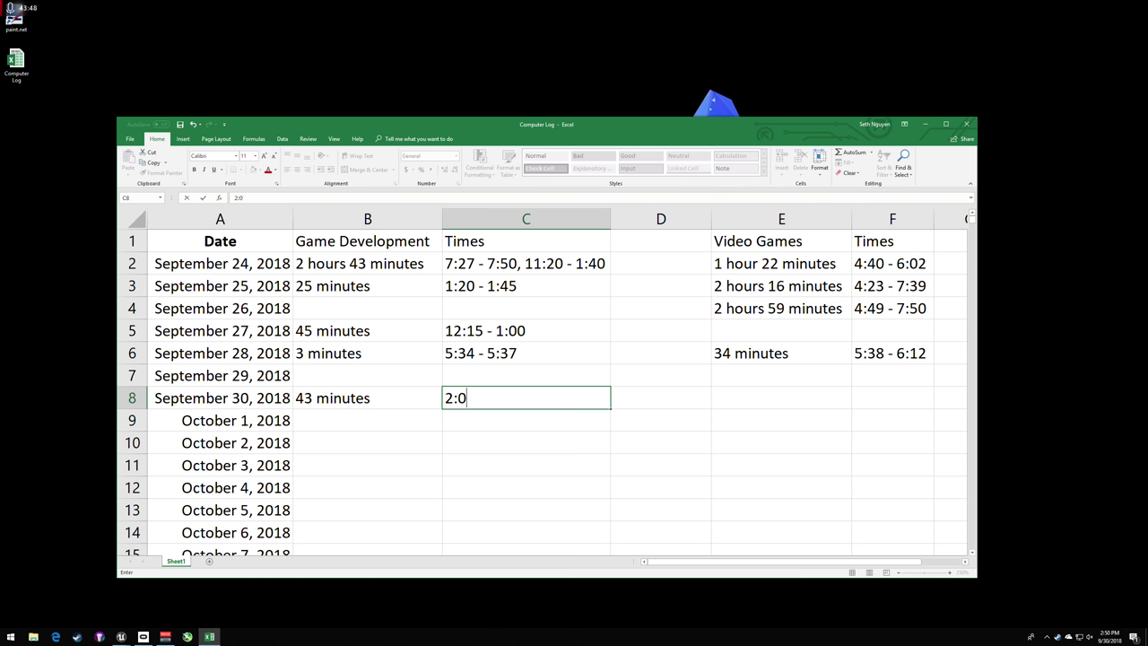
type("6")
key("Up")
key("Down")
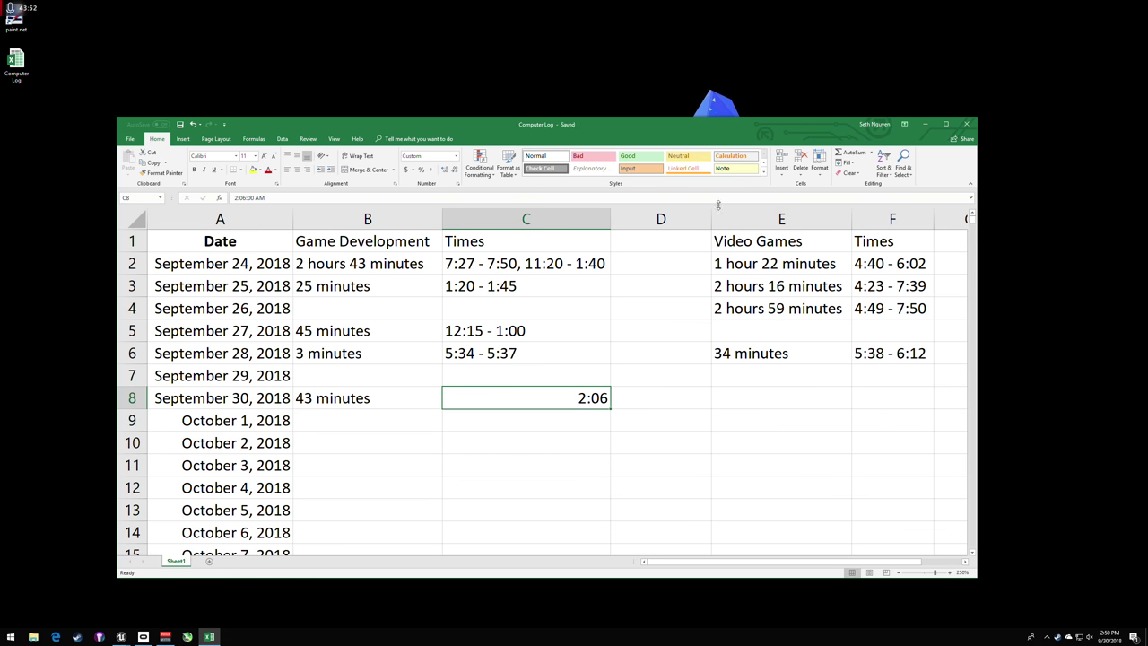
- Close the Computer Log workbook and switch to the TestRun project in Unreal Editor
left_click(966, 125)
key("alt+Tab")
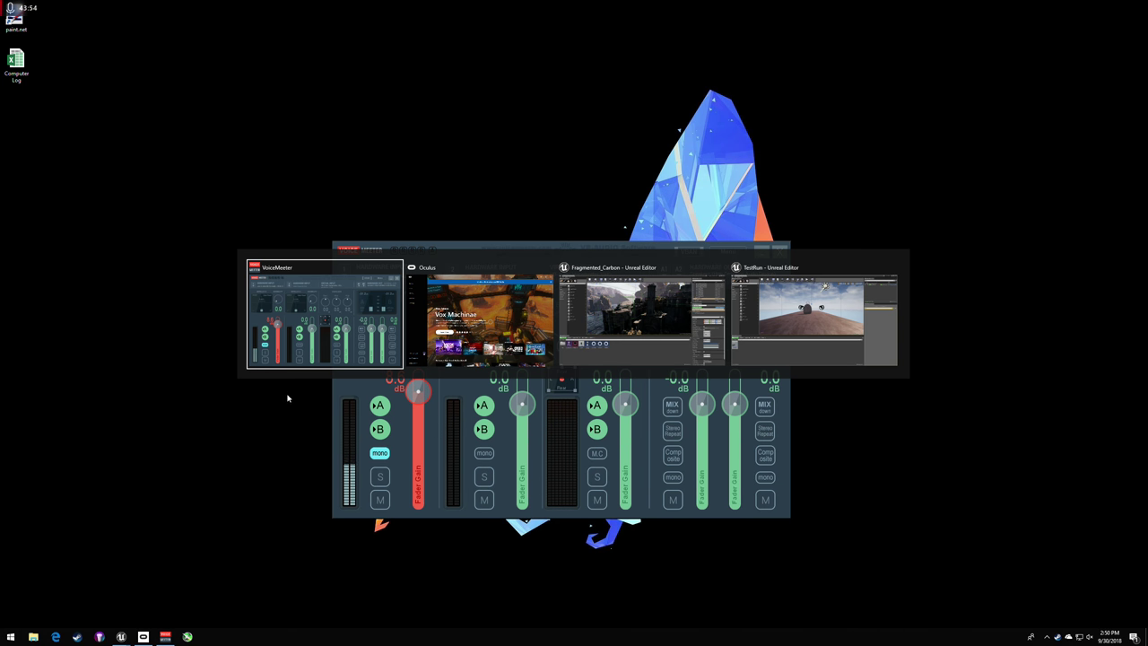
key("alt+Tab")
key("alt+Tab")
key("alt+Tab")
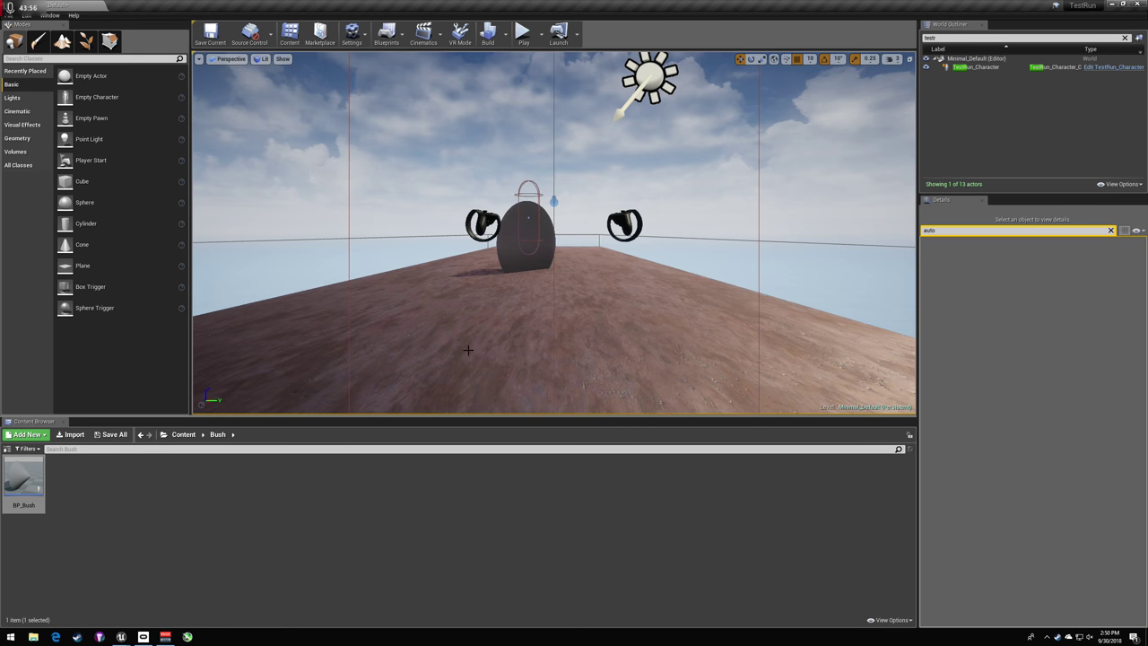
- Play-test the level to examine the enemy's movement and turning with the current delays, then stop the session
double_click(27, 479)
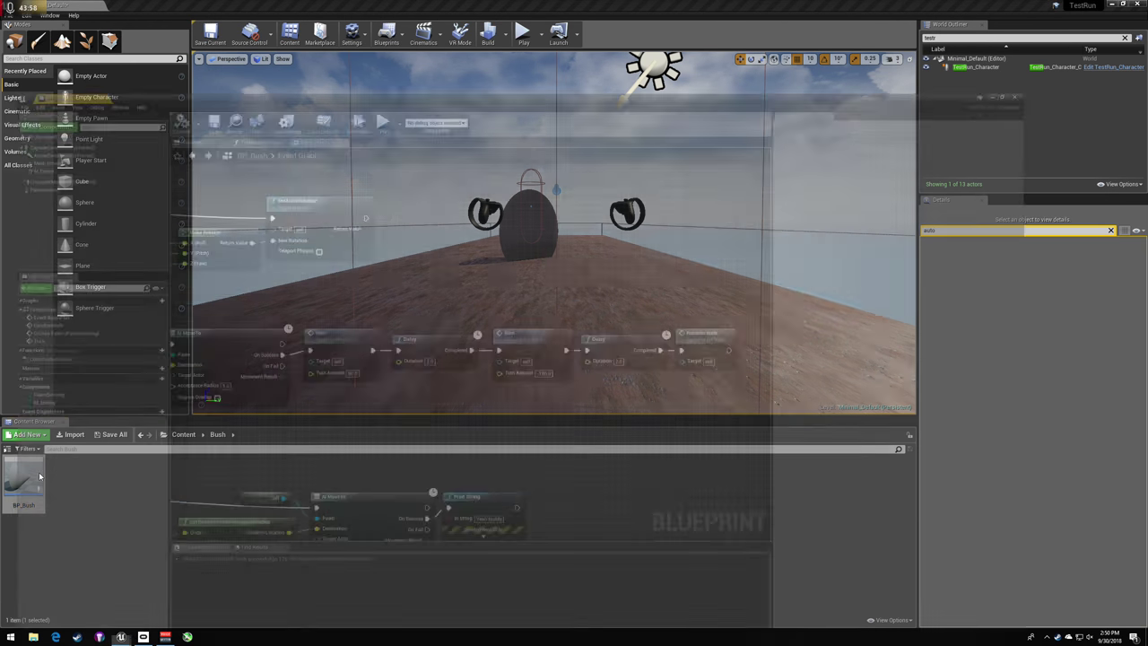
left_click(1112, 5)
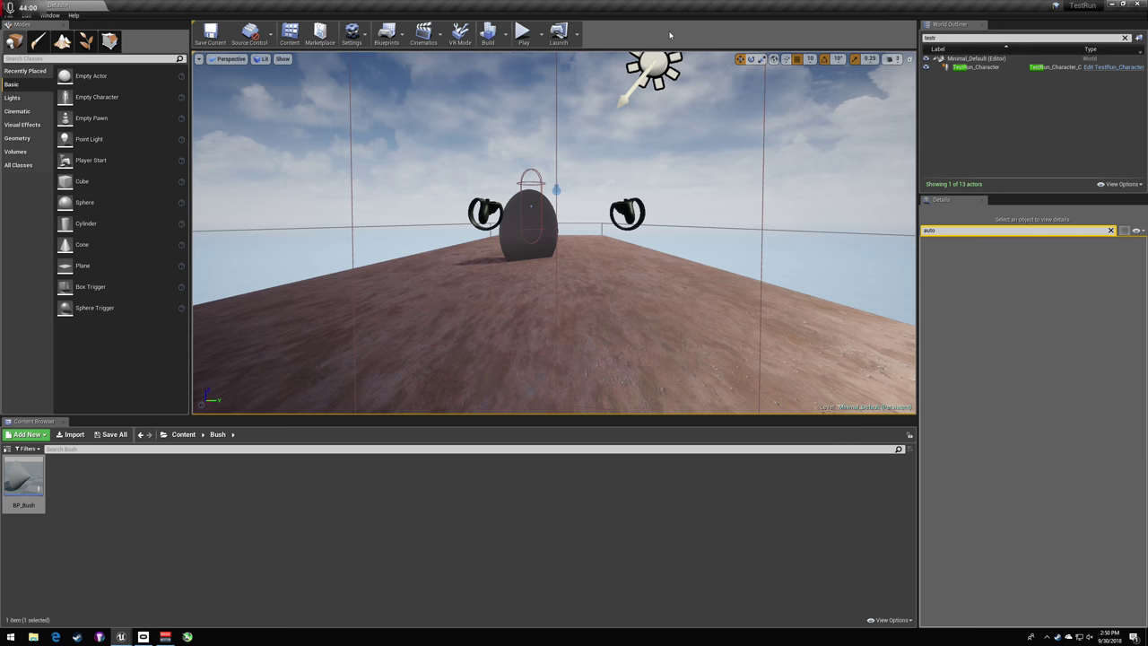
left_click(527, 34)
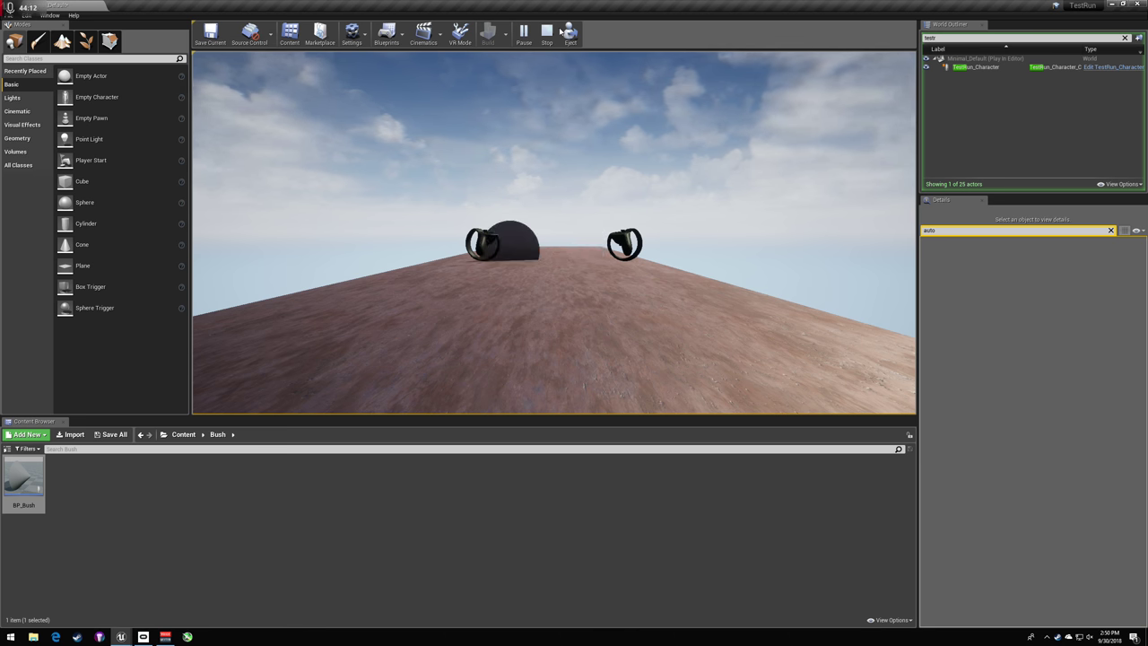
left_click(565, 31)
- Open BP_Bush and move the SetActorRotation node farther from Make Rotator to make room in the Turn event's chain
double_click(23, 480)
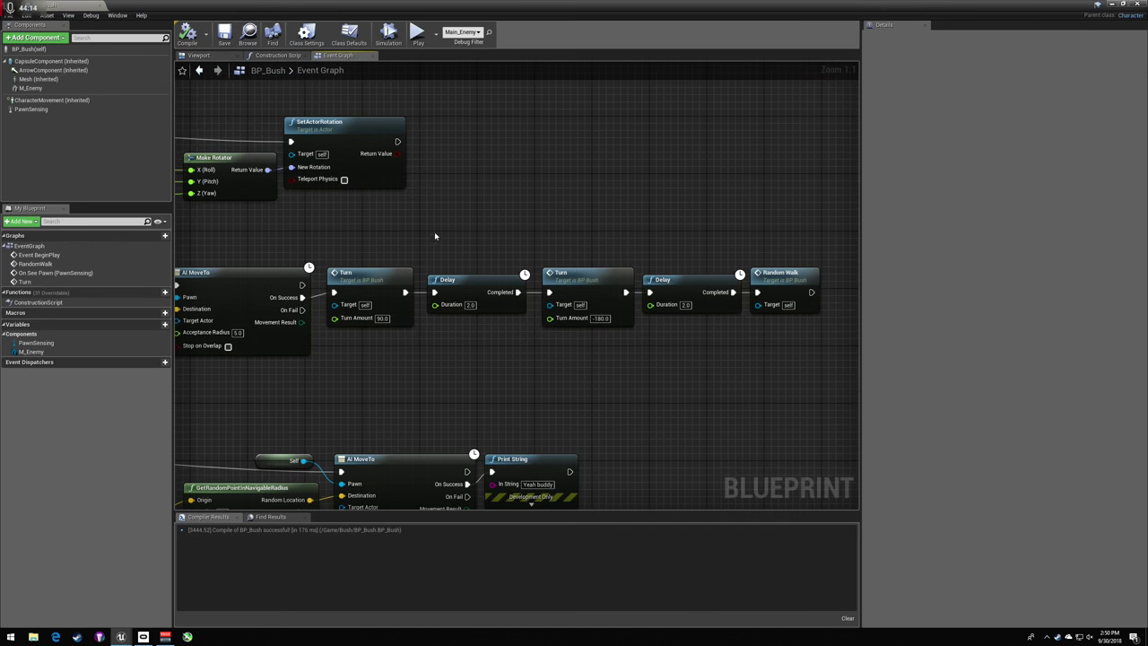
right_click_drag(444, 237, 398, 289)
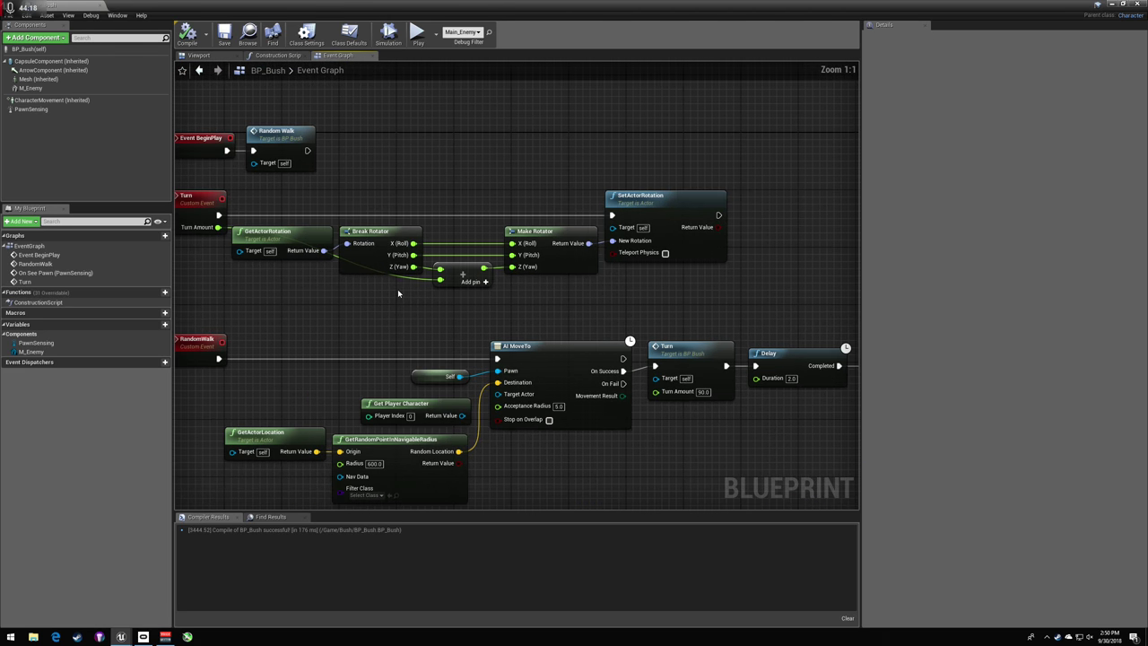
left_click_drag(660, 192, 805, 187)
left_click(543, 220)
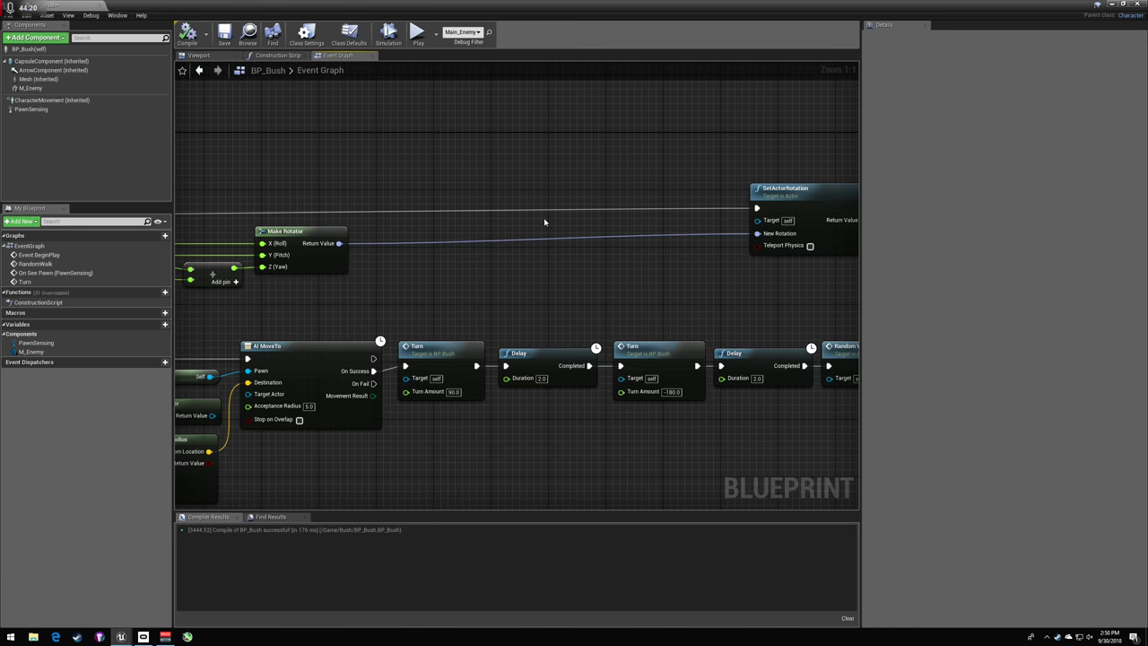
right_click_drag(569, 221, 638, 216)
right_click_drag(392, 219, 306, 216)
- Add a timeline named TurnRate between the Turn custom event and the SetActorRotation node
left_click_drag(258, 205, 688, 198)
type("time")
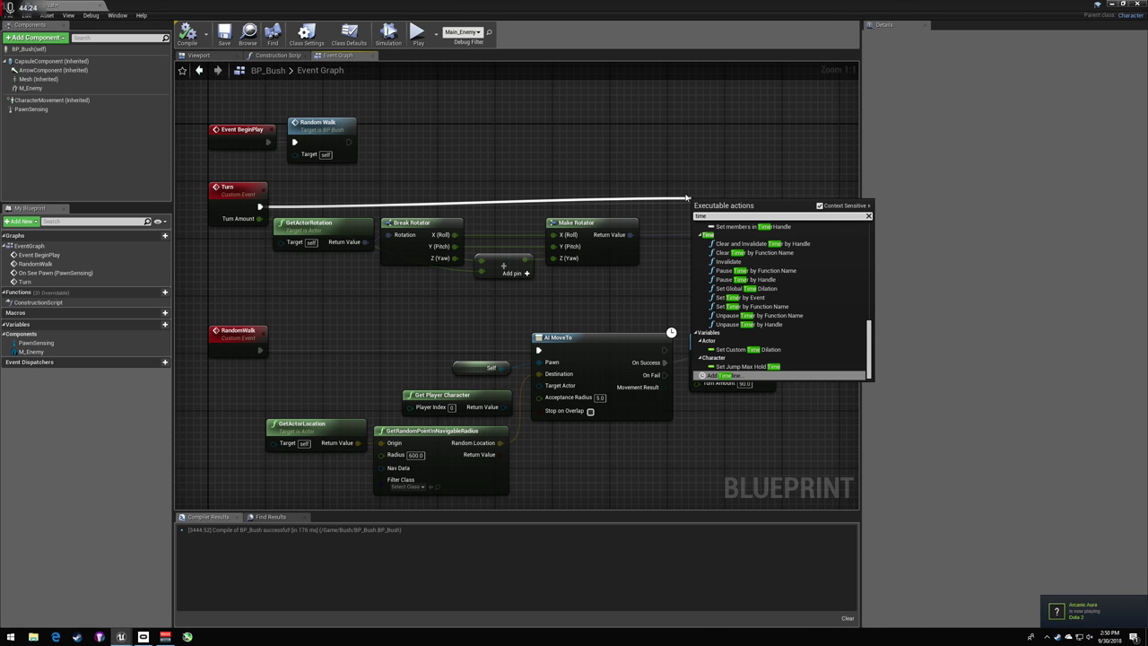
key("Return")
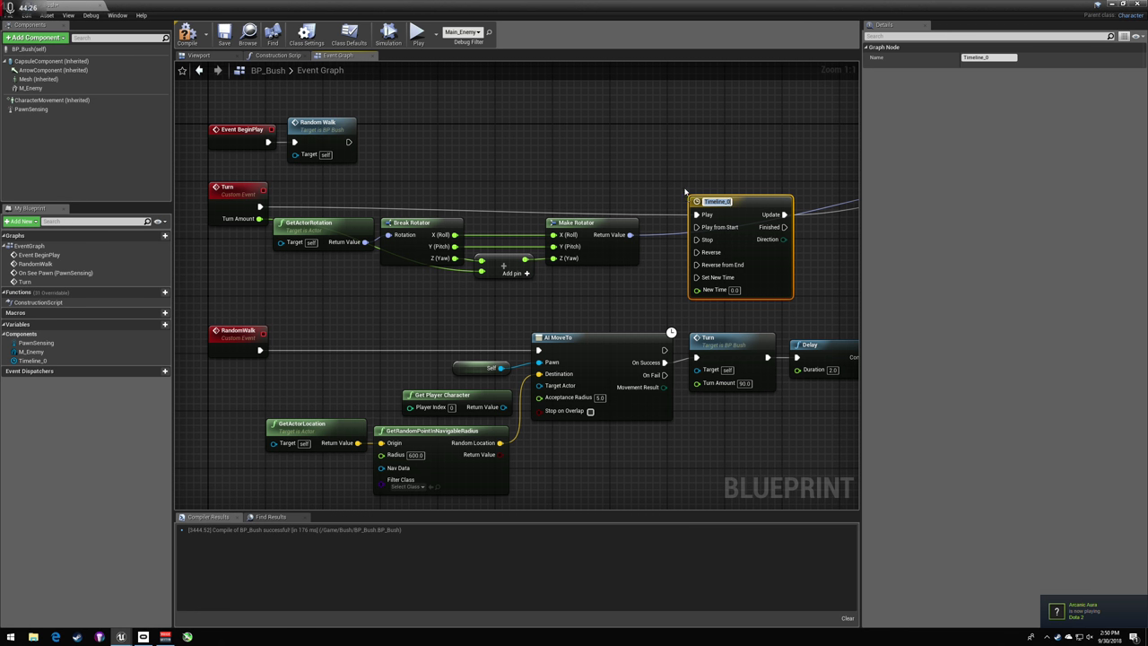
key("BackSpace")
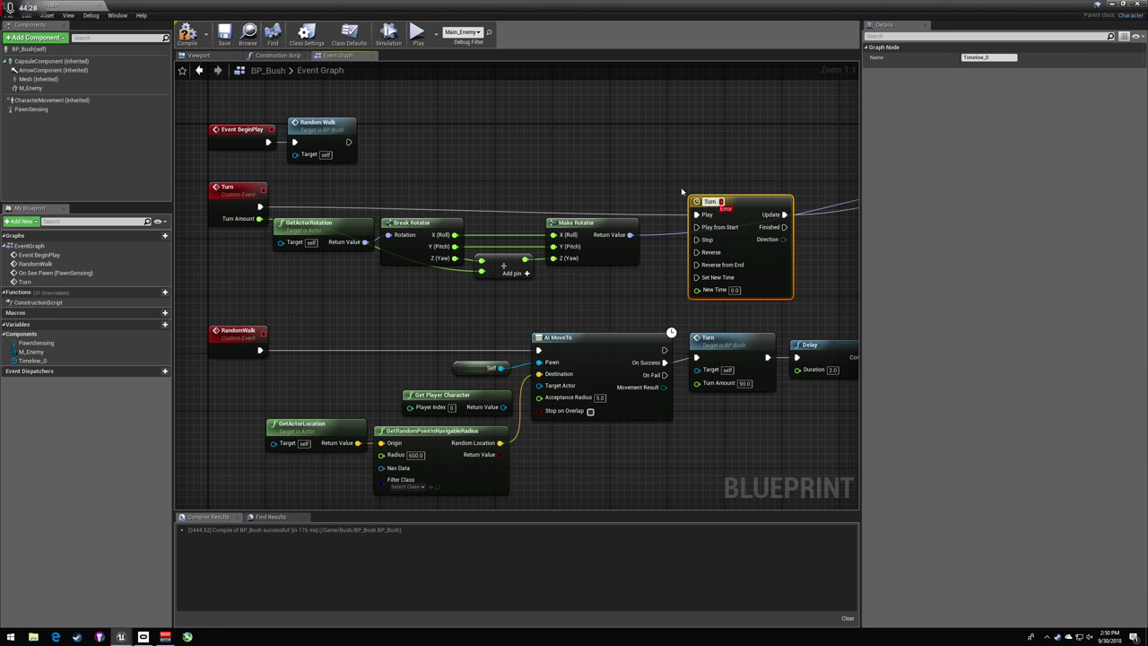
type("TurnRate")
key("Return")
- Reconnect the Turn event's execution output to the Play from Start input of the TurnRate timeline
right_click_drag(661, 192, 415, 176)
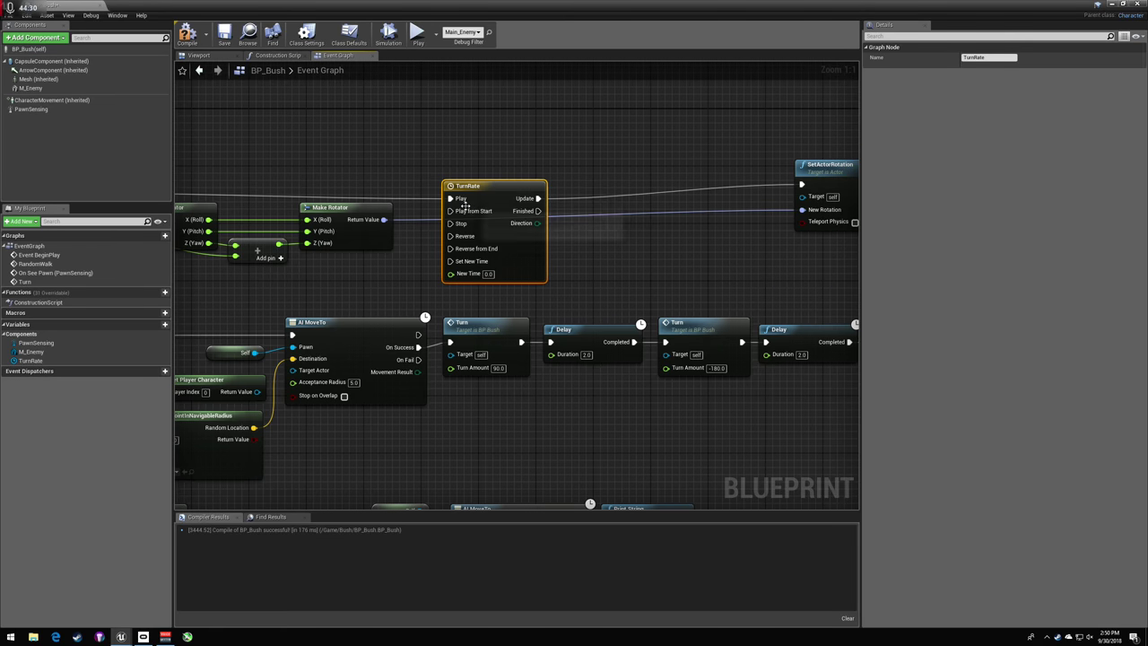
left_click_drag(464, 217, 639, 190)
right_click_drag(492, 201, 723, 197)
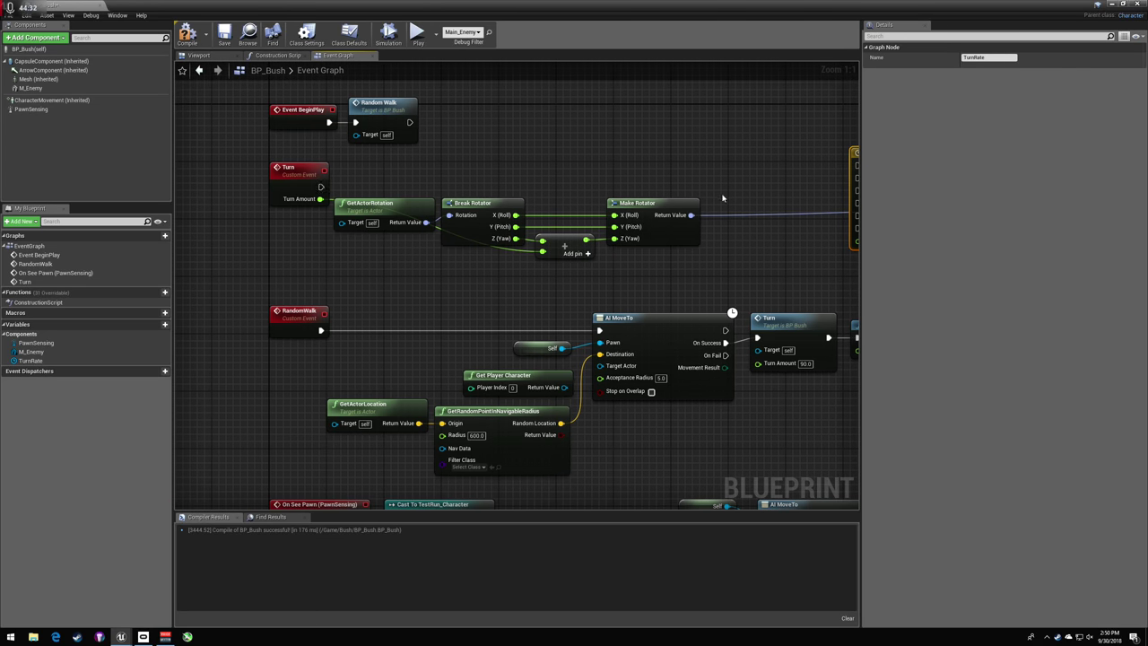
left_click(314, 187)
left_click_drag(301, 187, 794, 178)
left_click(339, 171)
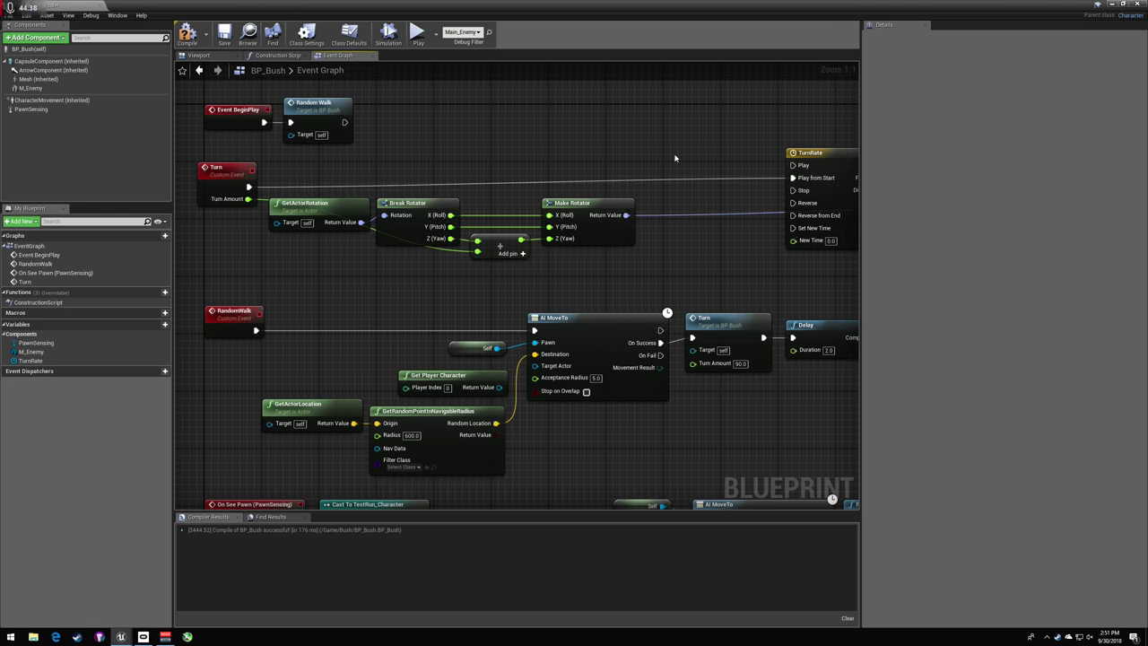
- Arrange the TurnRate timeline and SetActorRotation nodes side by side just after the Make Rotator node
right_click_drag(570, 188, 342, 192)
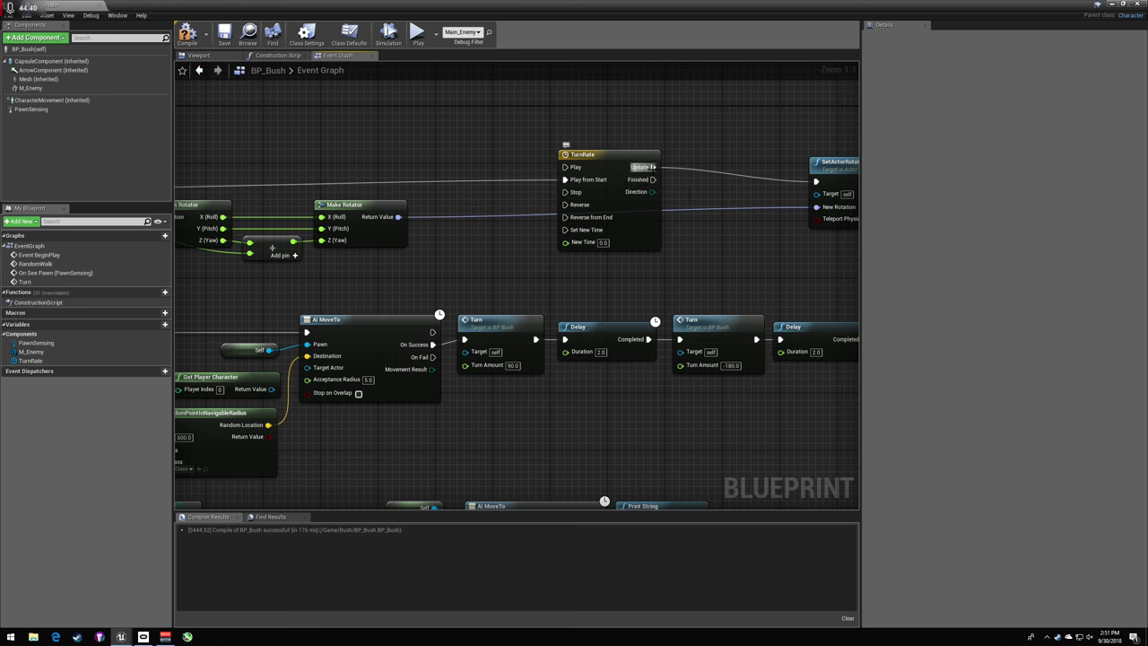
left_click_drag(628, 154, 613, 172)
left_click(585, 159)
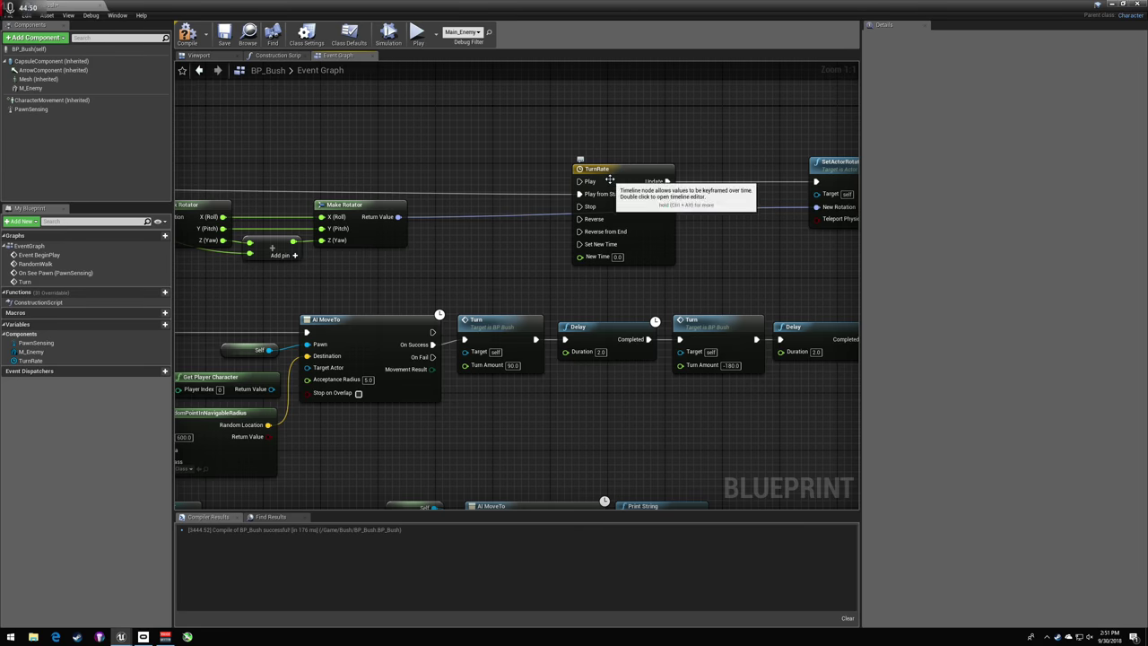
left_click_drag(621, 181, 466, 180)
left_click_drag(843, 168, 562, 171)
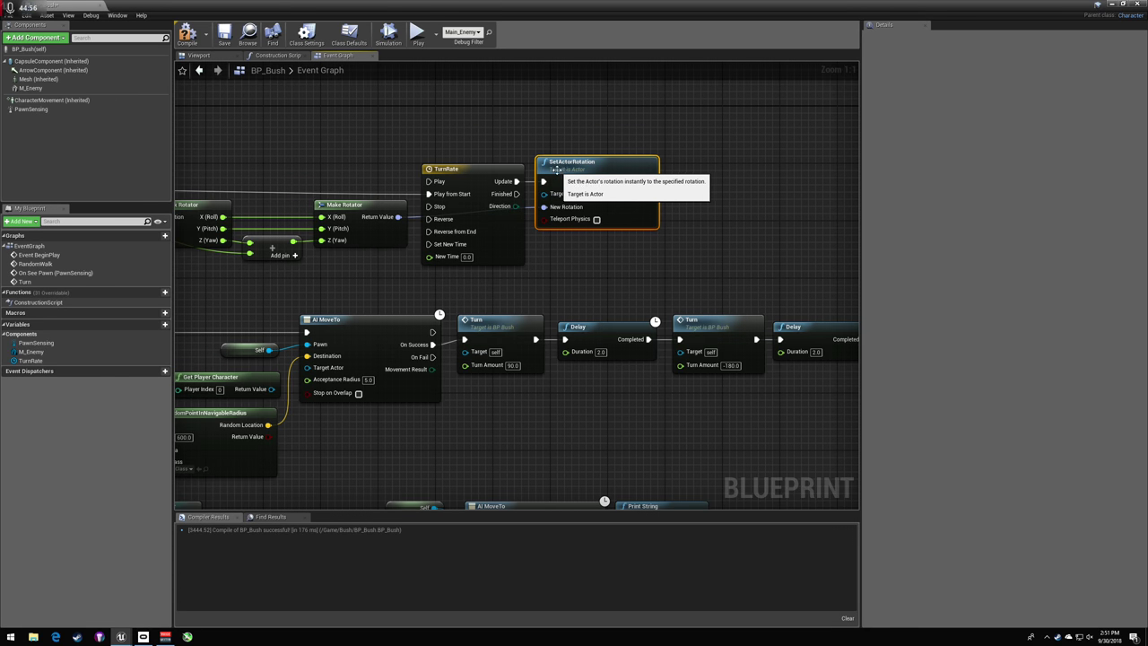
- Look into the empty TurnRate timeline, return to the Event Graph, and compile and save BP_Bush
left_click(471, 173)
double_click(471, 173)
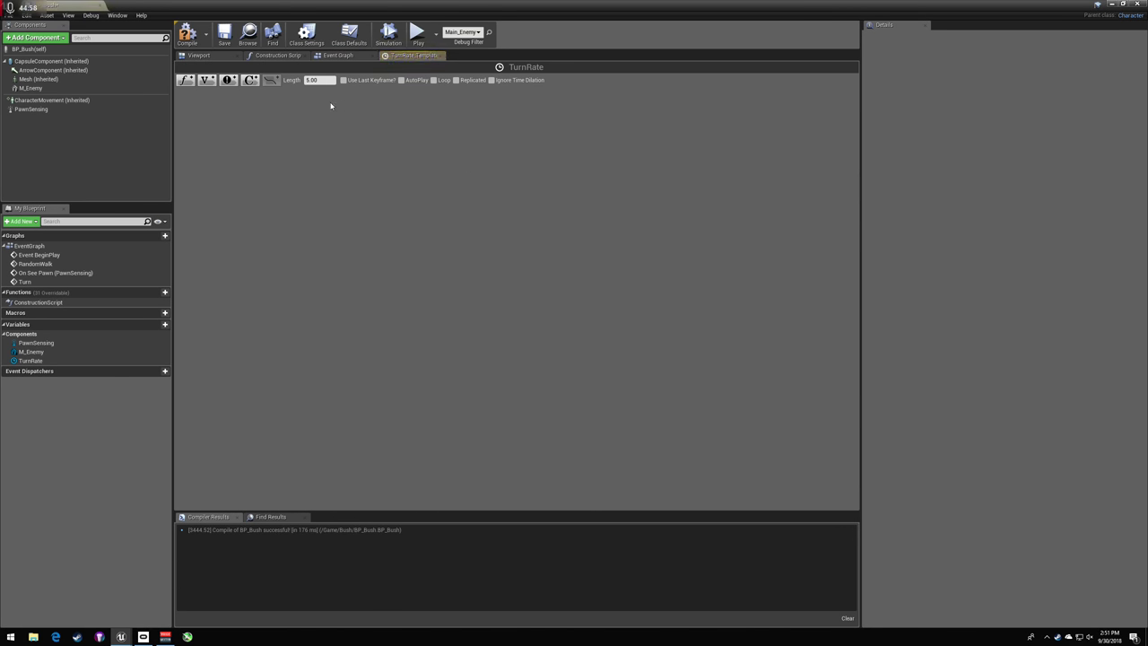
left_click(336, 57)
left_click(187, 35)
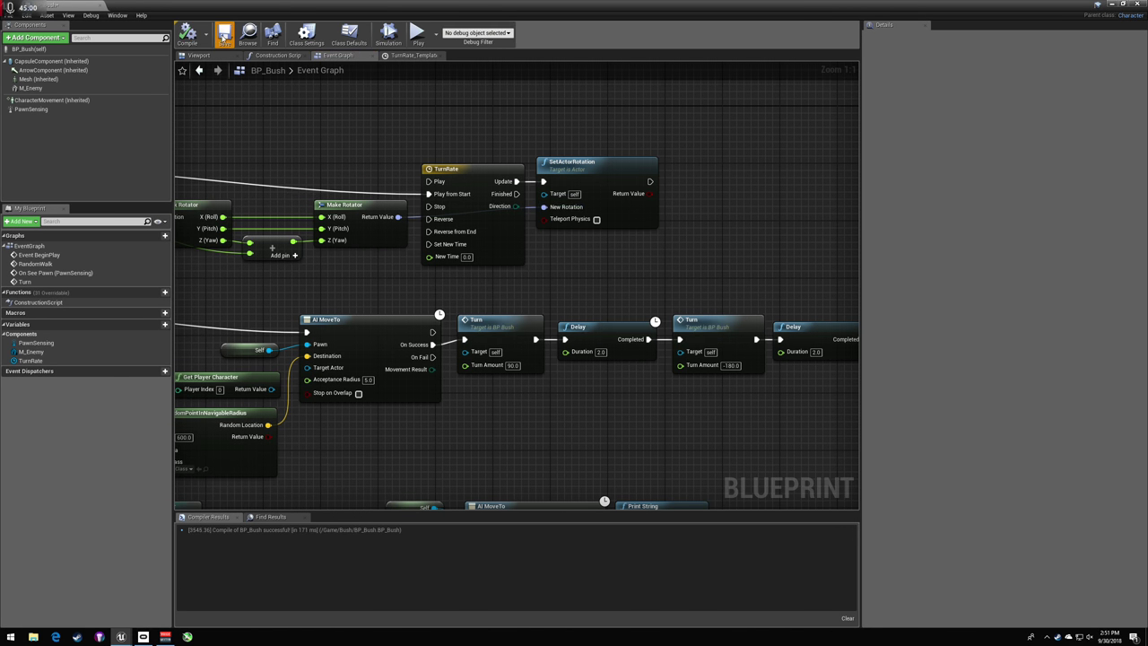
left_click(225, 35)
- Open the TurnRate timeline and add a float track named TurnRate
double_click(495, 170)
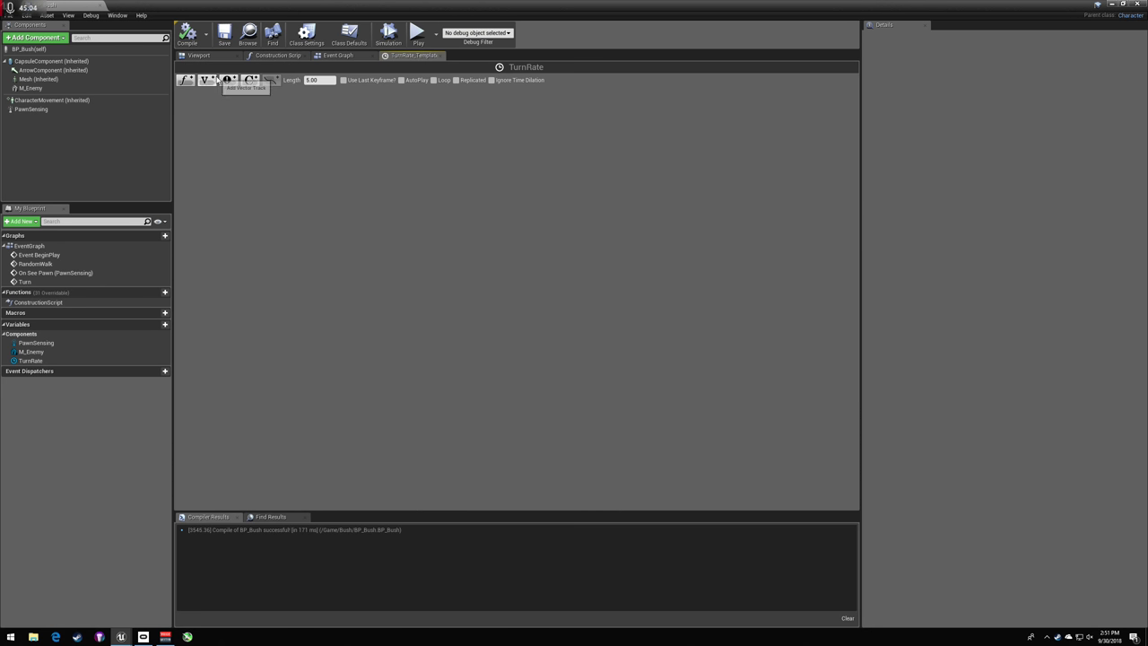
left_click(186, 79)
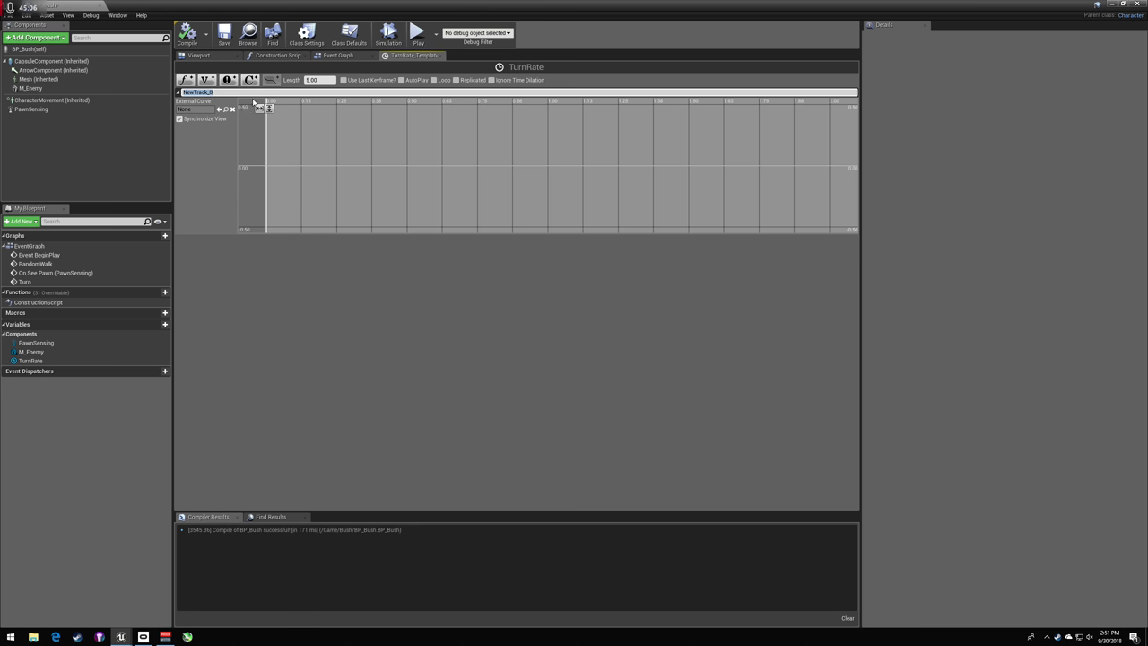
type("TurnRate")
key("Return")
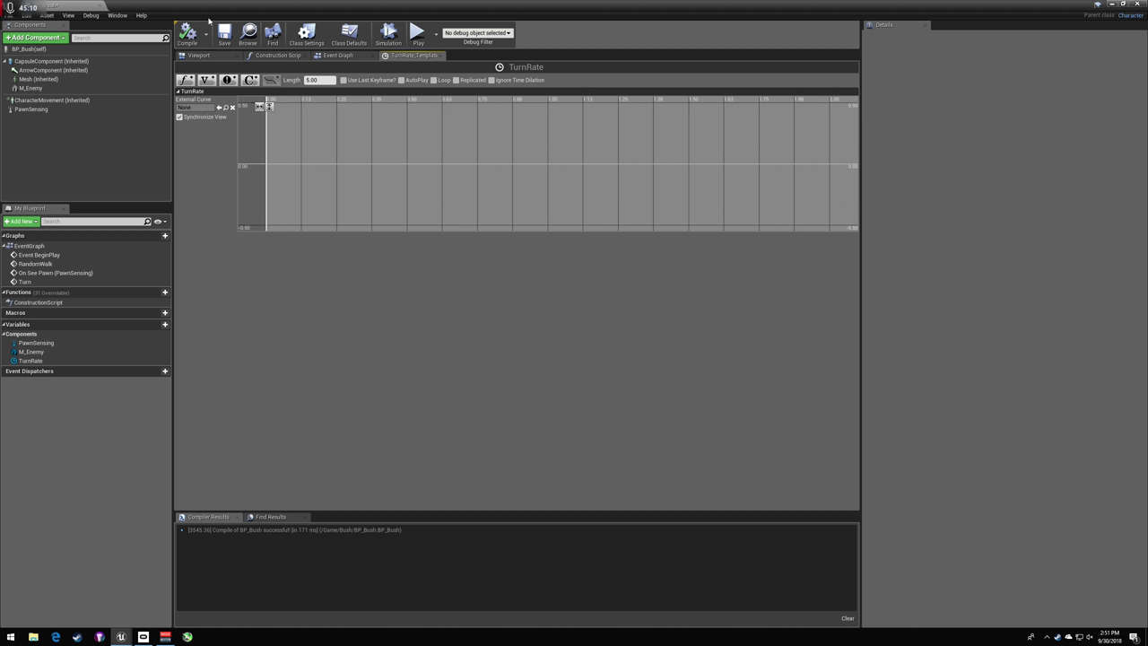
- Return to the Event Graph and try to draw a connection from Make Rotator's Z (Yaw) input
left_click(195, 56)
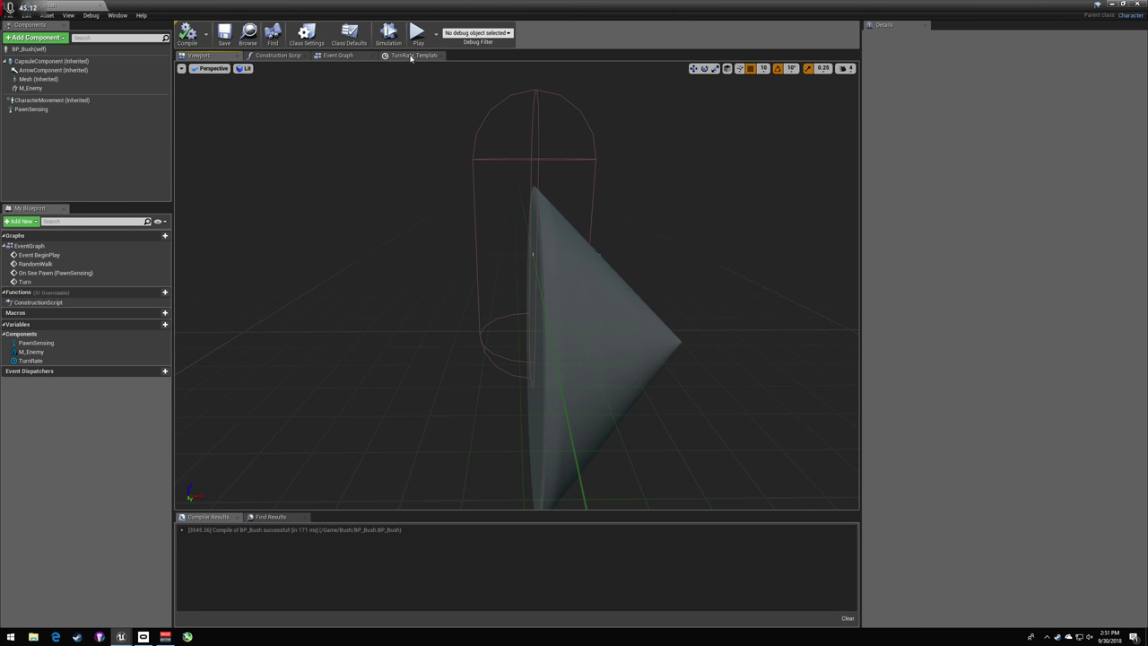
left_click(411, 56)
left_click(338, 56)
left_click(472, 181)
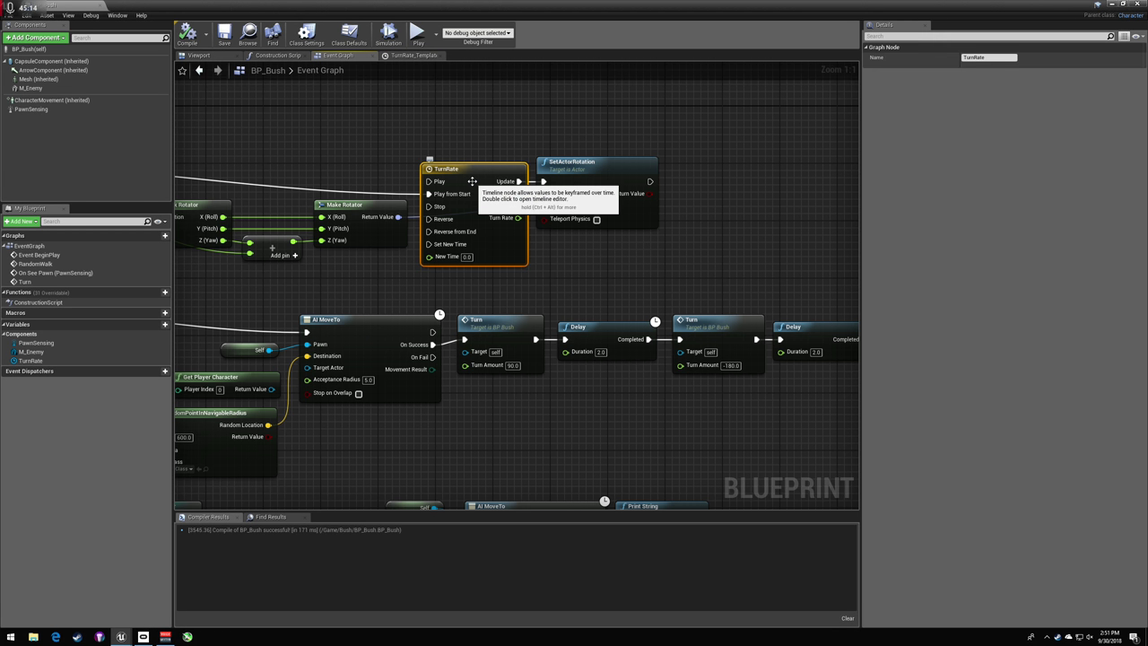
right_click_drag(521, 159, 577, 150)
right_click_drag(432, 195, 537, 192)
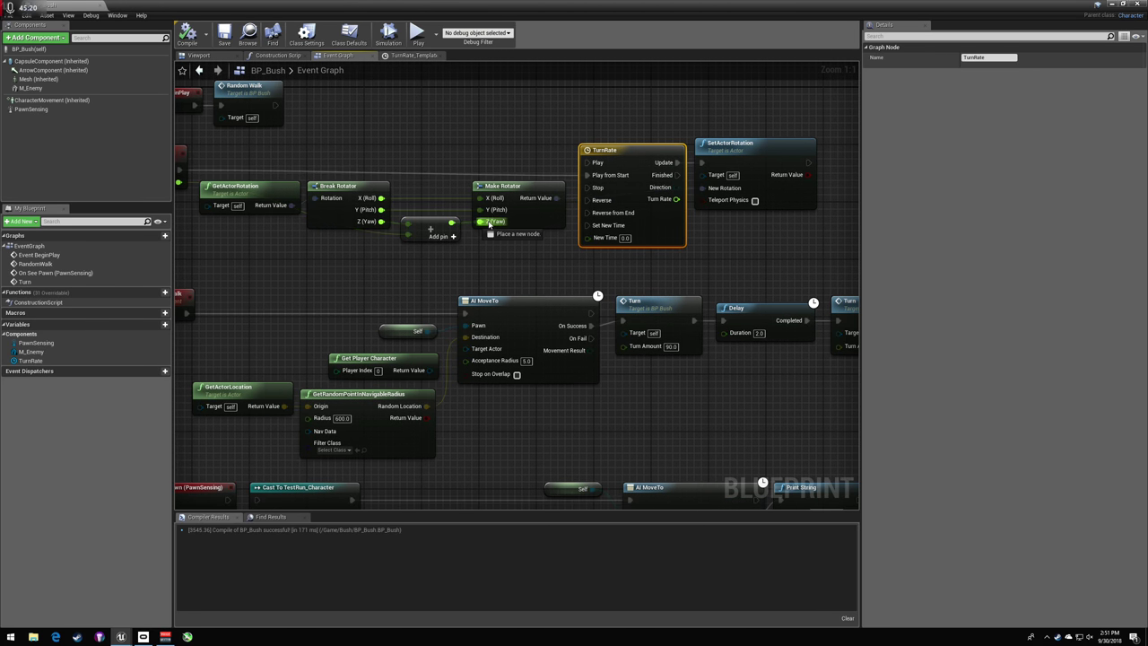
left_click(490, 293)
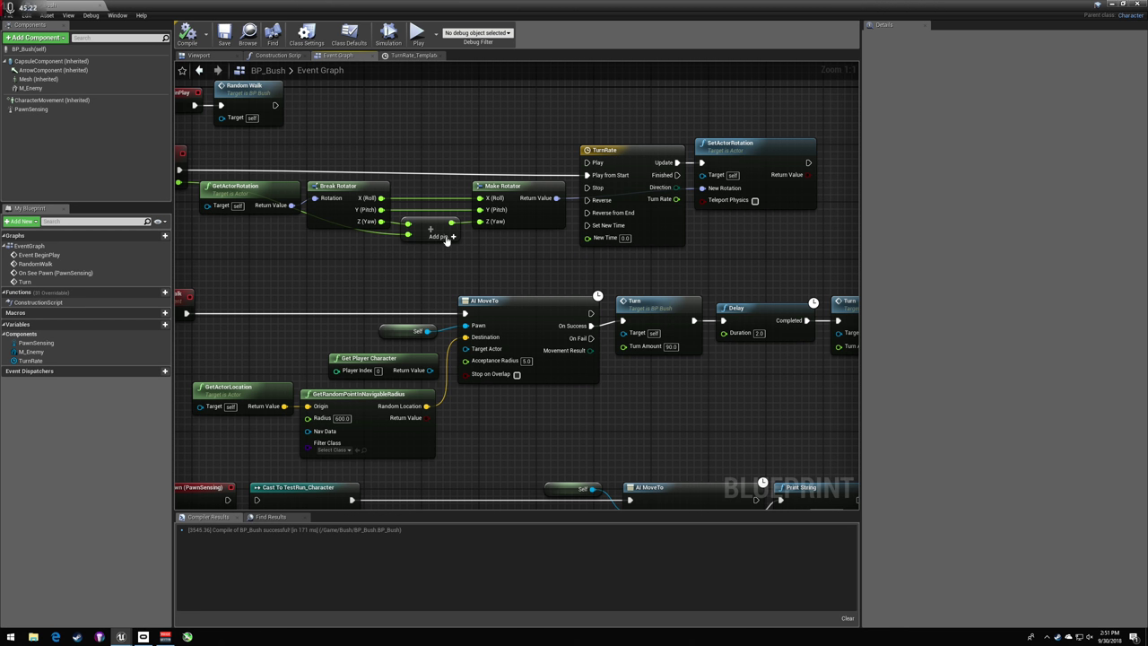
left_click_drag(303, 246, 565, 151)
left_click(564, 151)
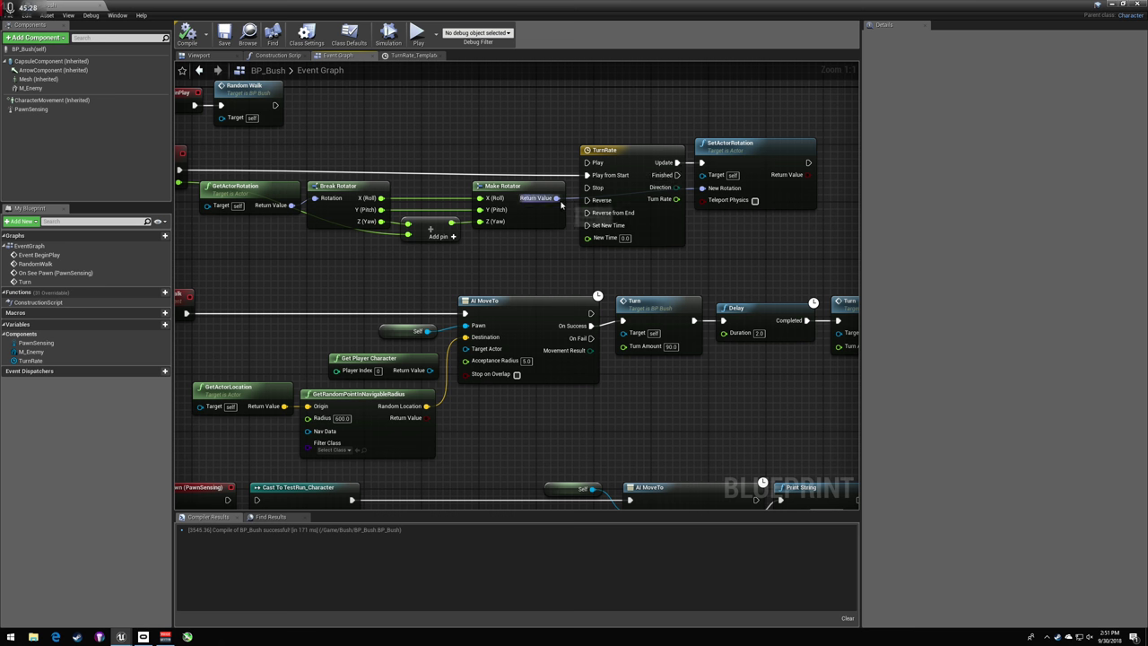
left_click(649, 230)
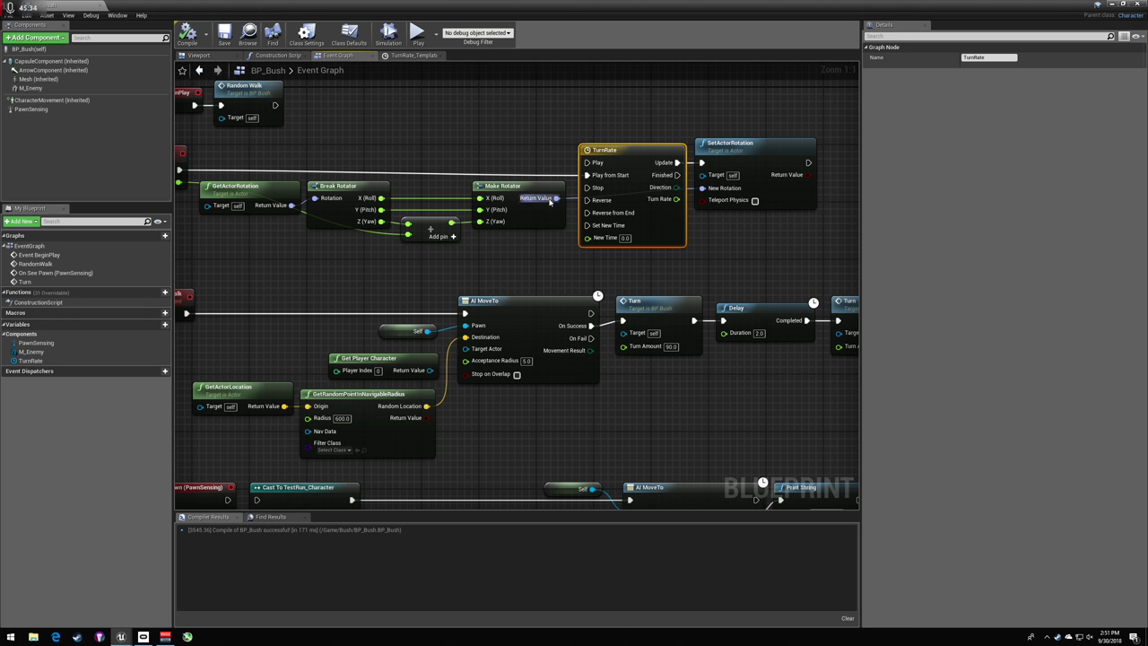
- Try adding a Make SplinePoint node from Make Rotator's Return Value above the TurnRate timeline, and delete it again
left_click_drag(556, 197, 550, 162)
type("ler")
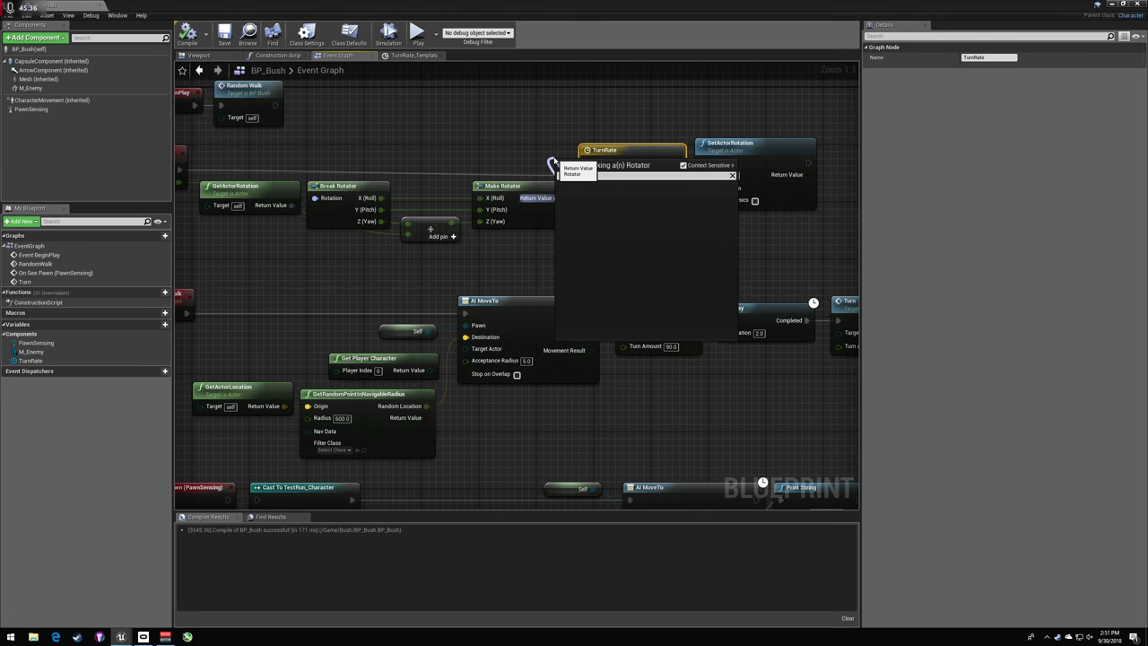
type("line")
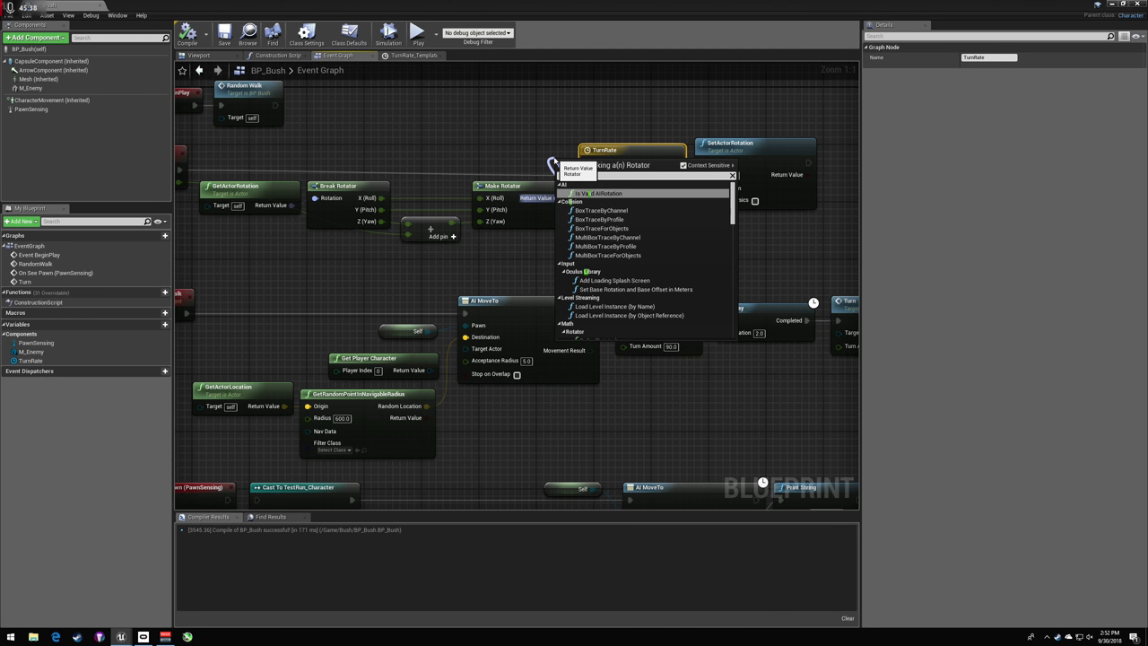
key("BackSpace")
key("BackSpace")
key("BackSpace")
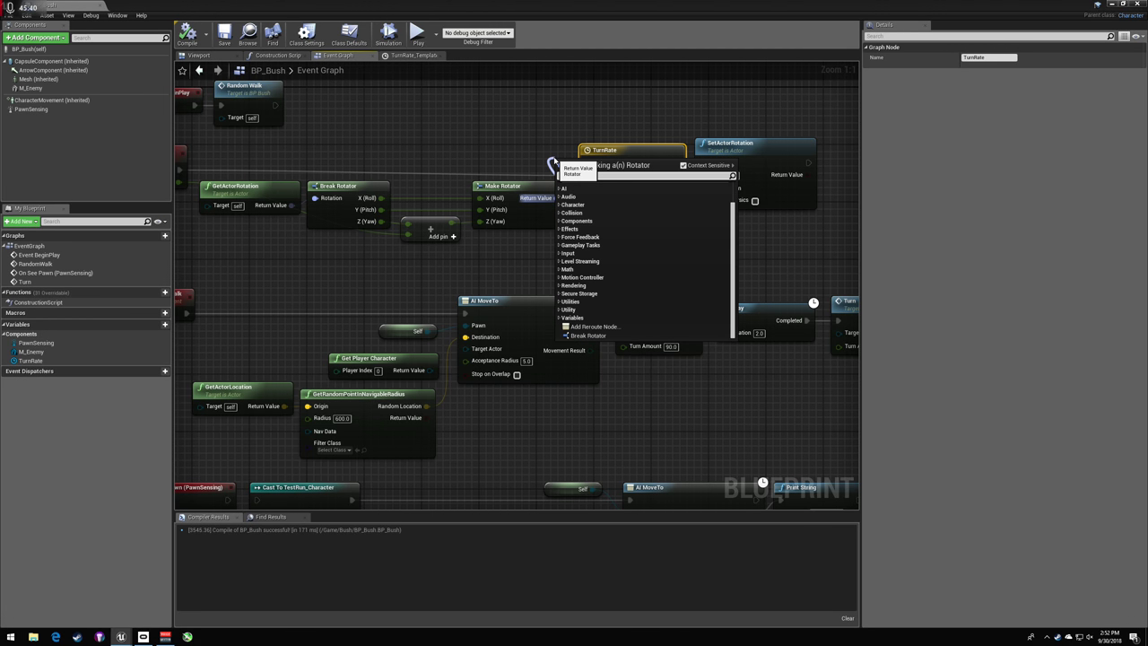
type("line")
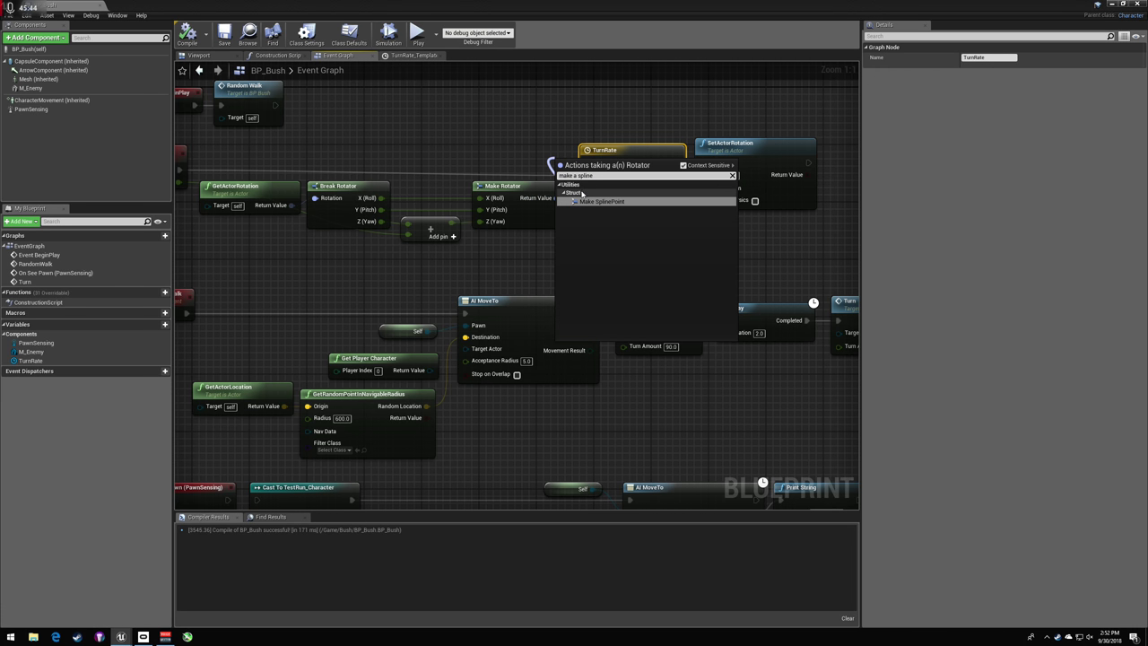
left_click(579, 201)
left_click_drag(583, 189, 469, 131)
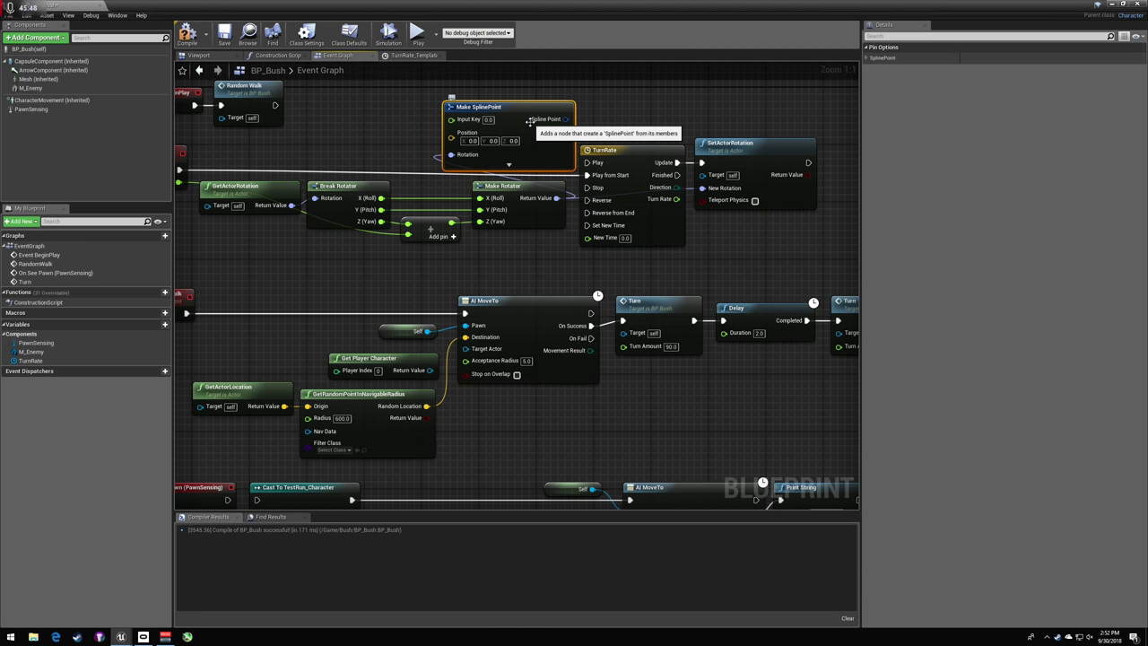
key("Delete")
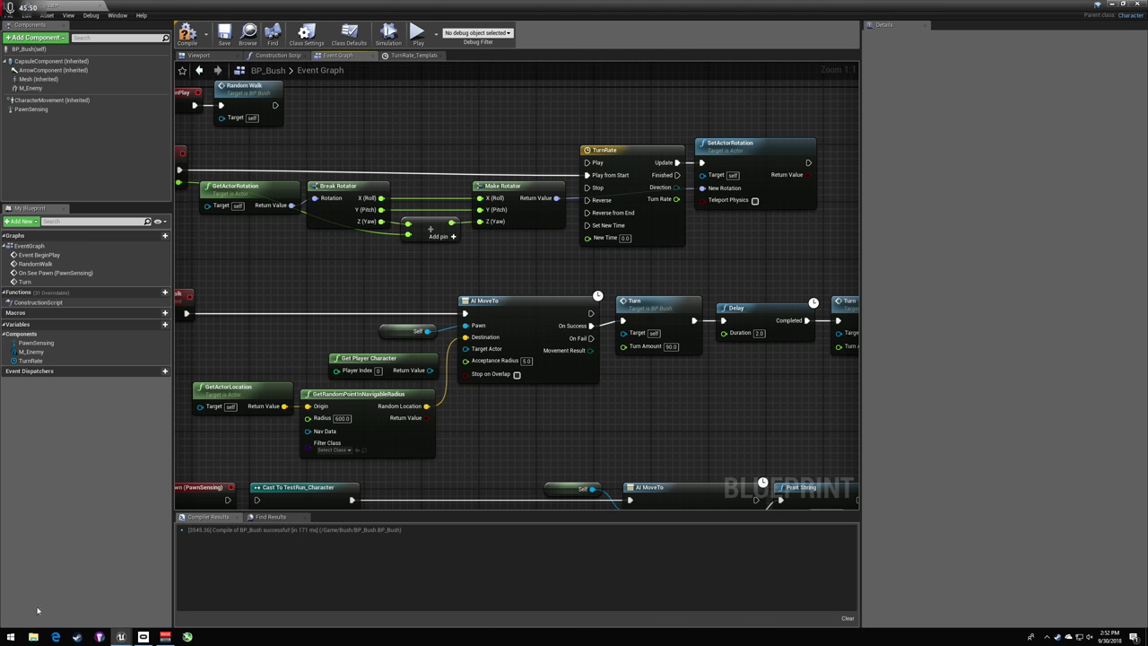
- Switch to Microsoft Edge, search for "make enemy rotate slowly" and read the Game Maker article on gradually rotating an object
left_click(55, 637)
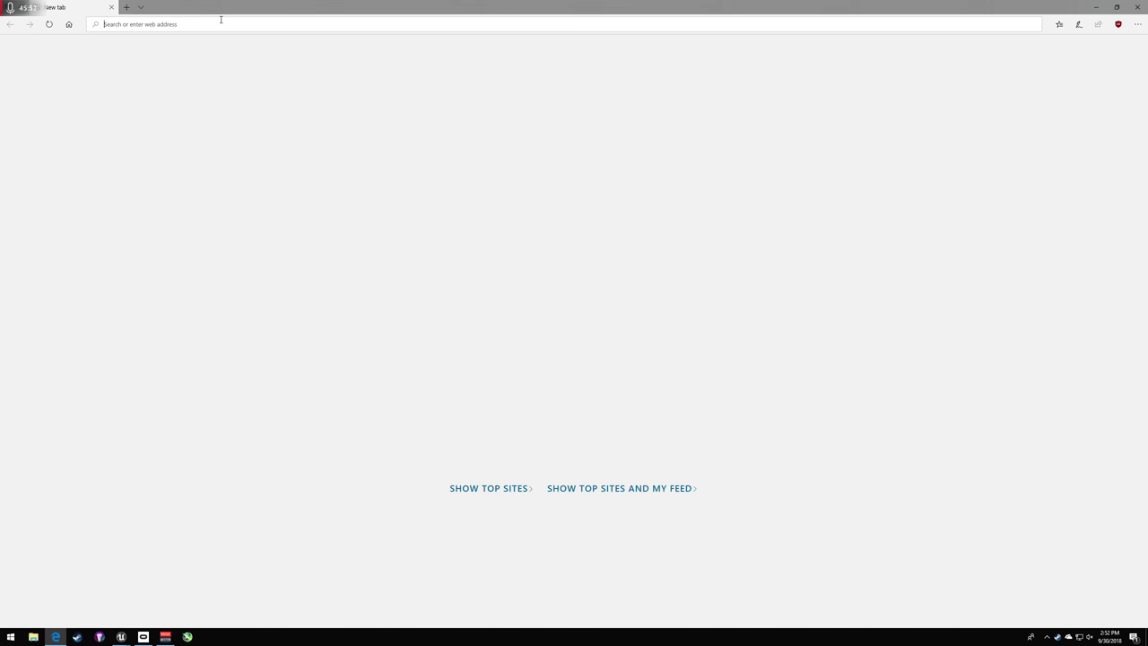
type("make enemy rotate slowly")
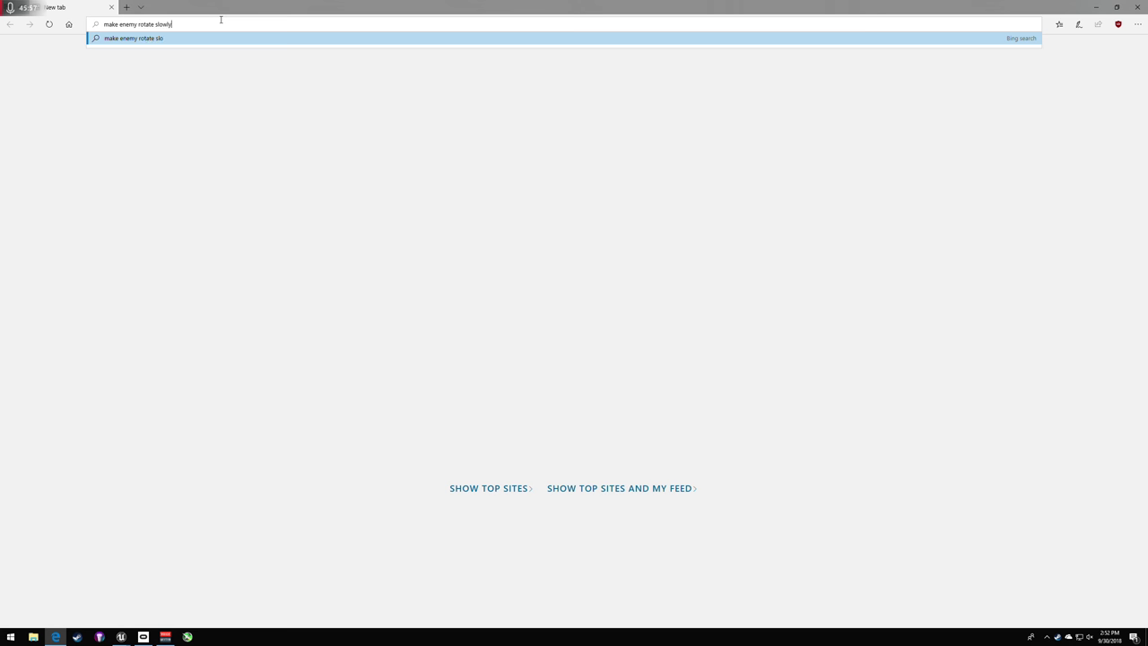
key("Return")
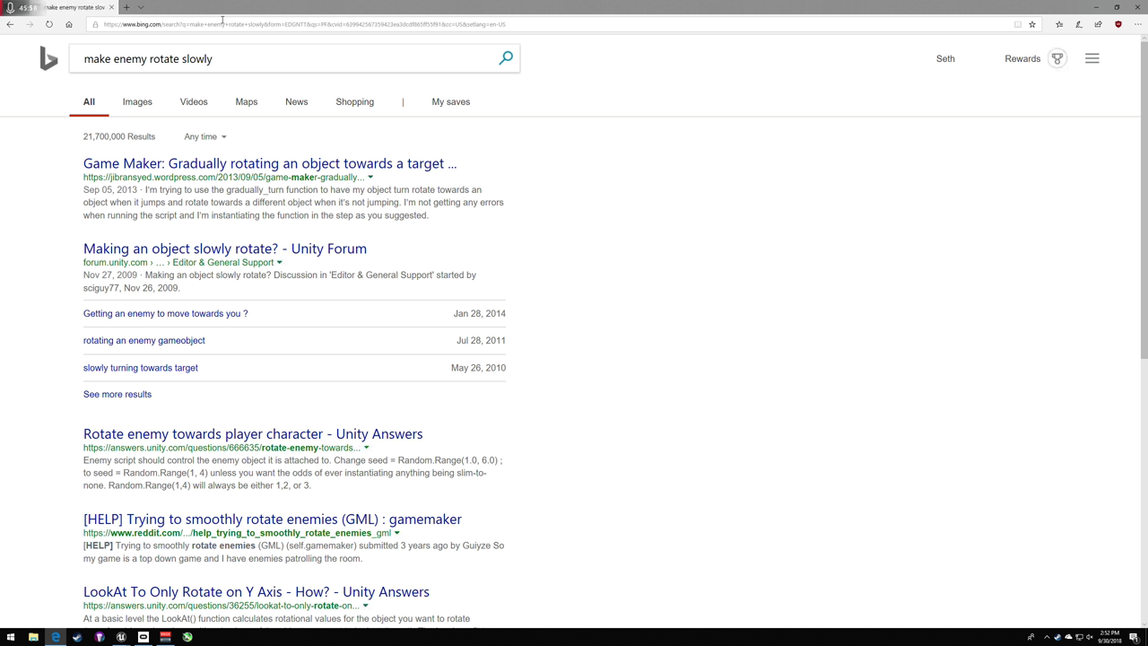
left_click(252, 164)
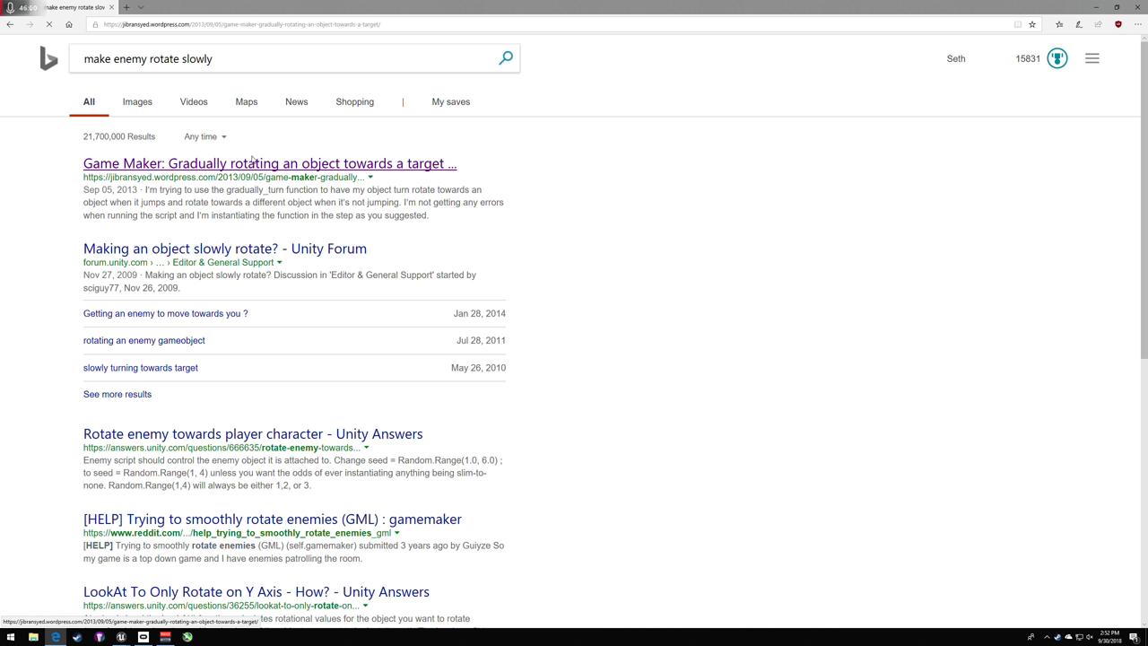
scroll(132, 188, "down", 2)
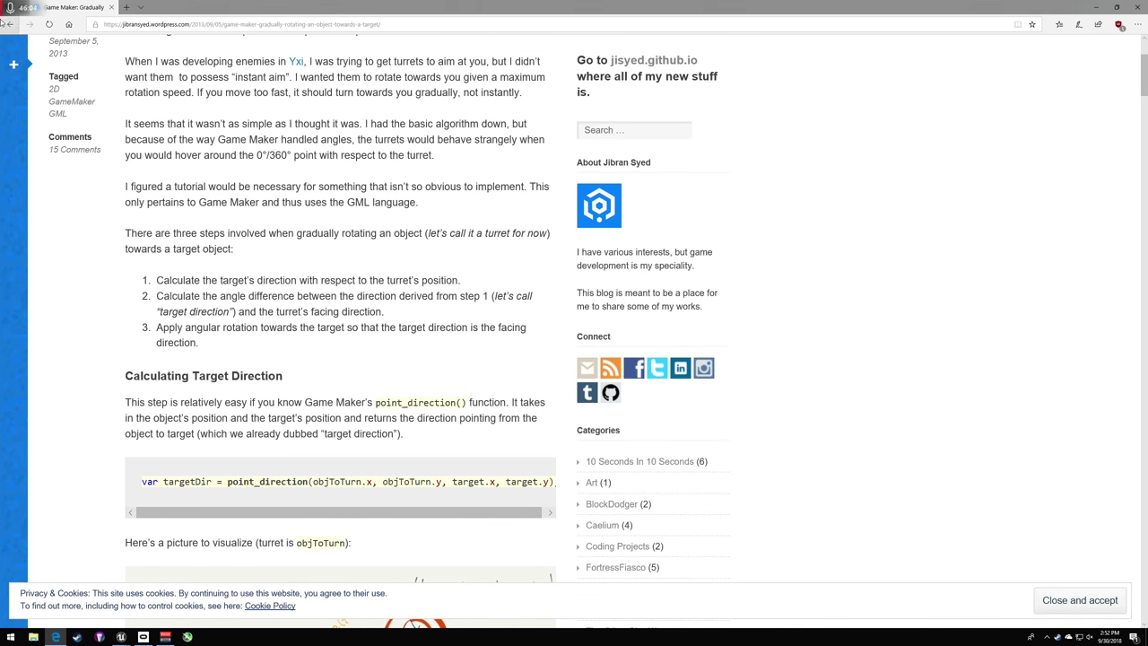
- Return to the search results and refine the query to "make enemy rotate slowly ue4"
left_click(10, 24)
left_click(217, 56)
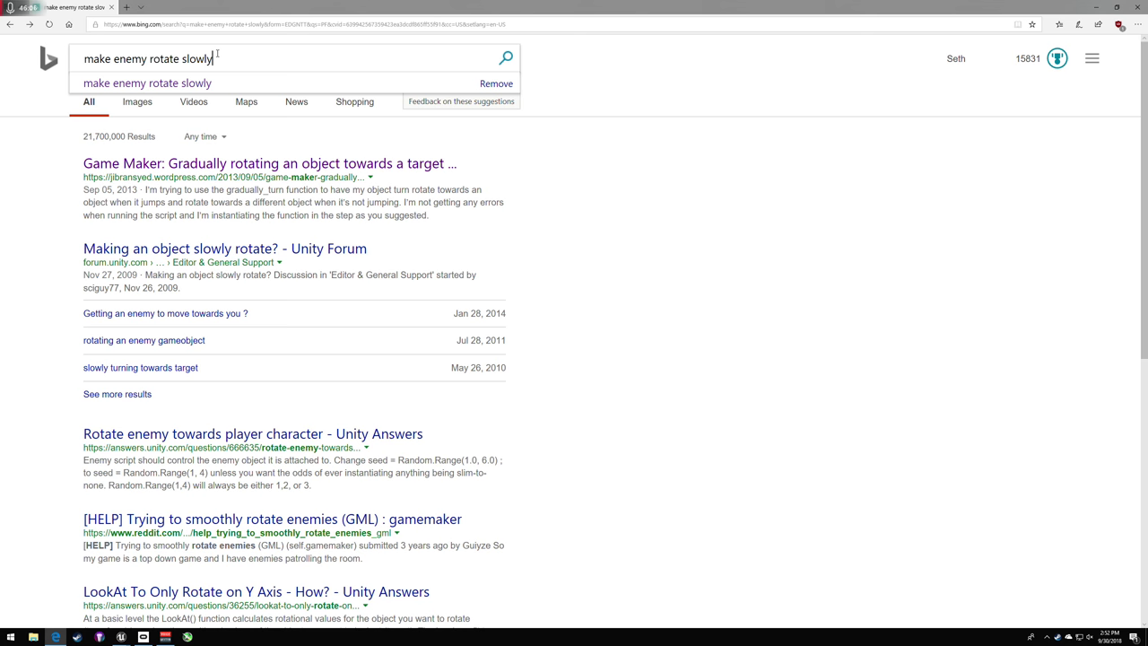
type("ue4")
key("Return")
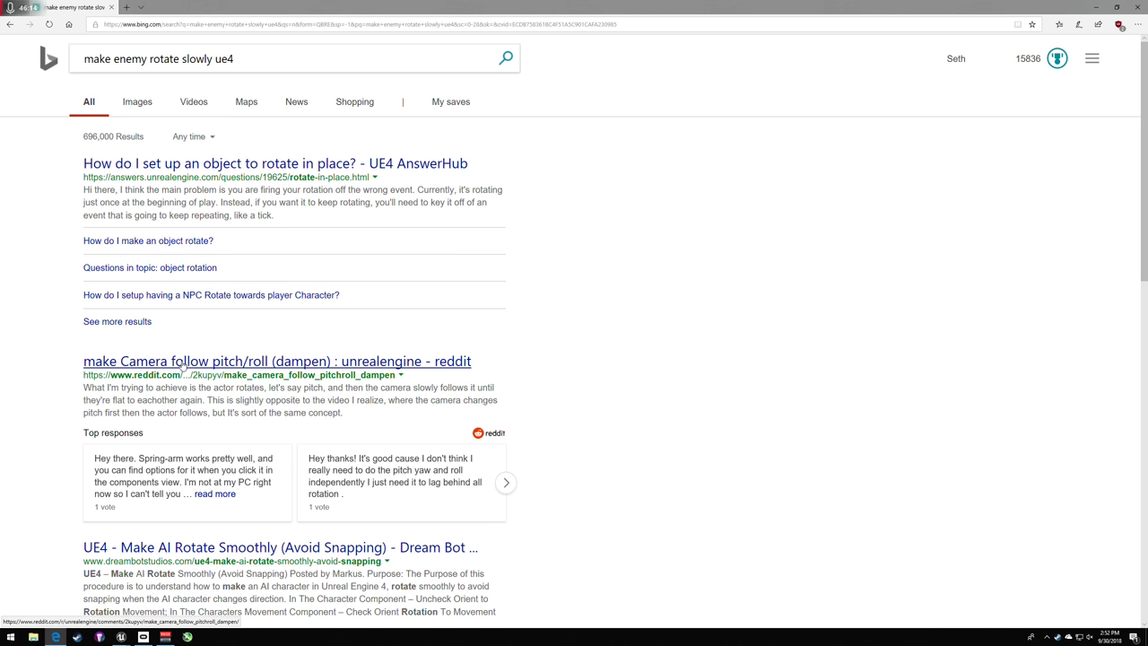
- Read the Dream Bot article "UE4 - Make AI Rotate Smoothly (Avoid Snapping)" and view its blueprint image full size
scroll(184, 365, "down", 1)
left_click(204, 458)
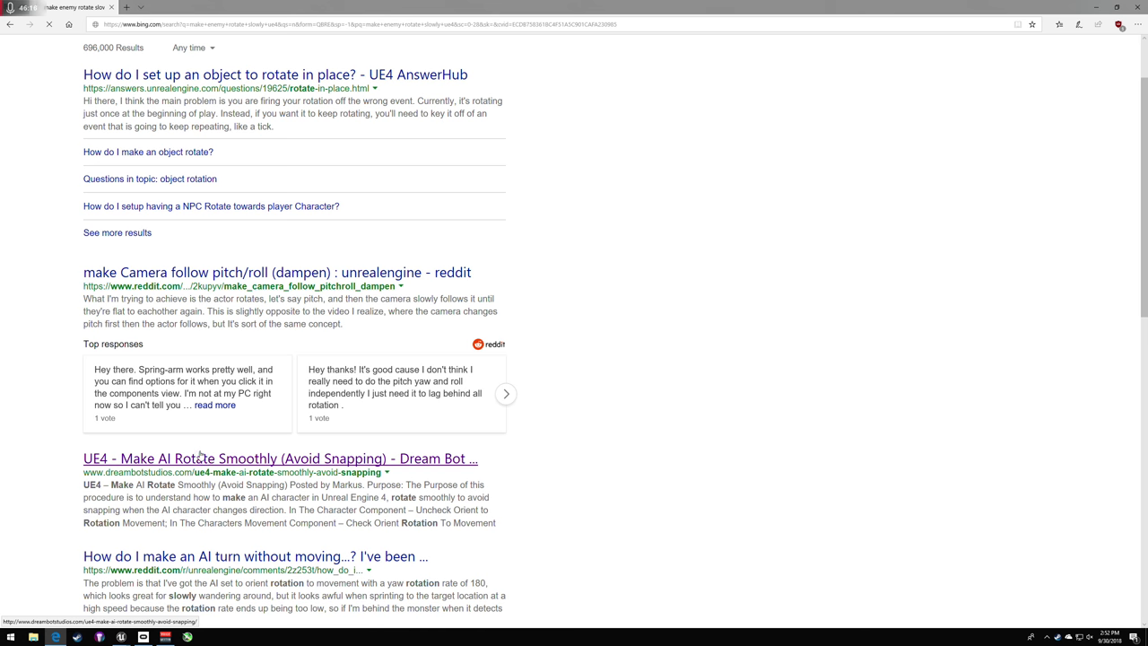
scroll(183, 257, "down", 3)
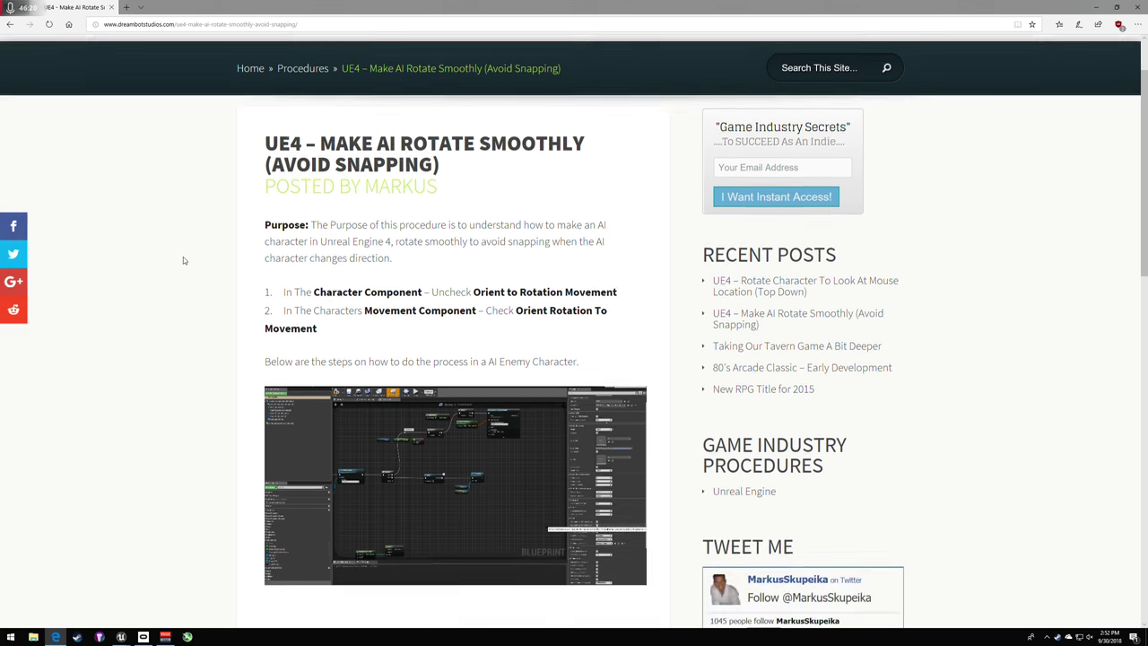
scroll(454, 312, "down", 4)
scroll(454, 313, "up", 5)
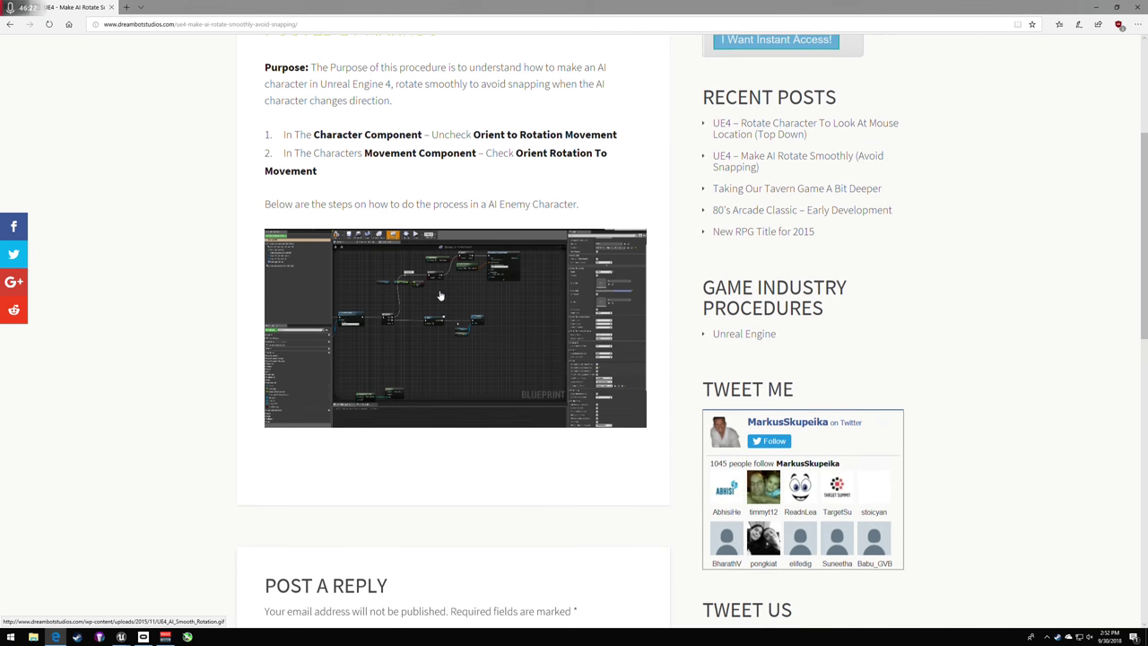
left_click(454, 312)
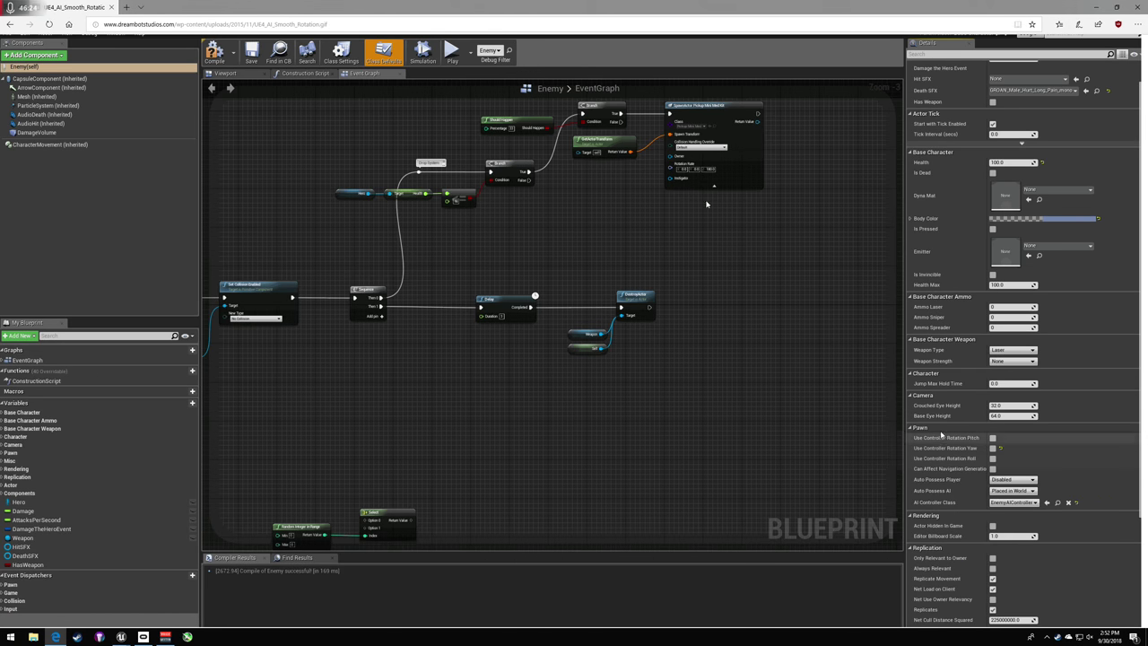
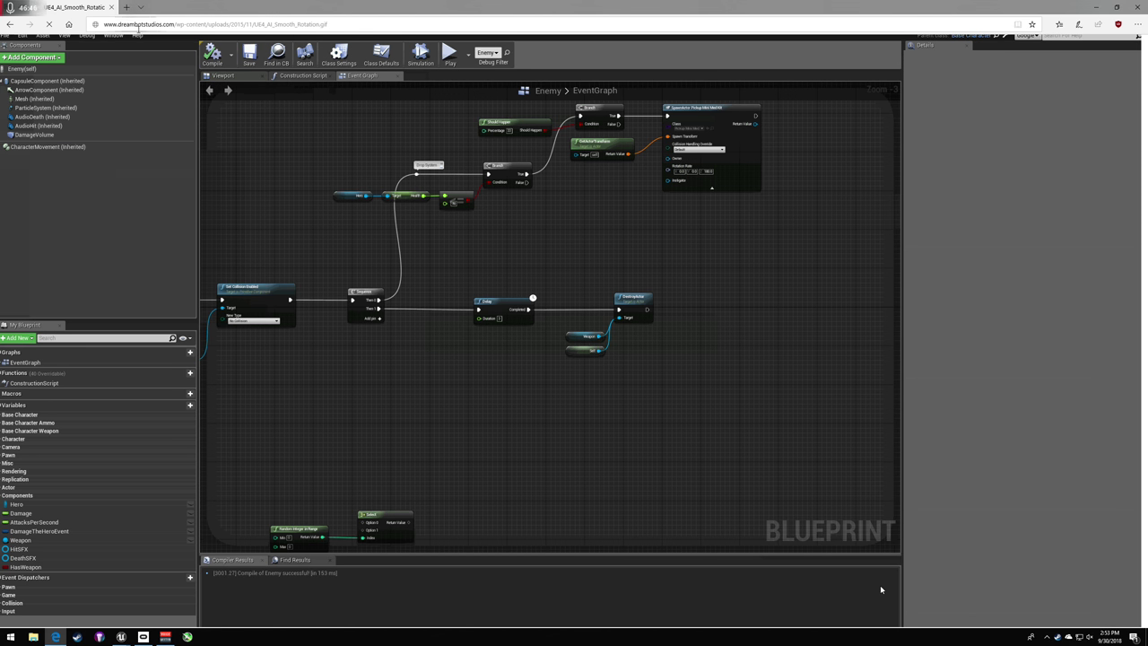
- Leave the blueprint image, search the web for "rotate smoothly ai ue4" and look through the results
key("alt+Left")
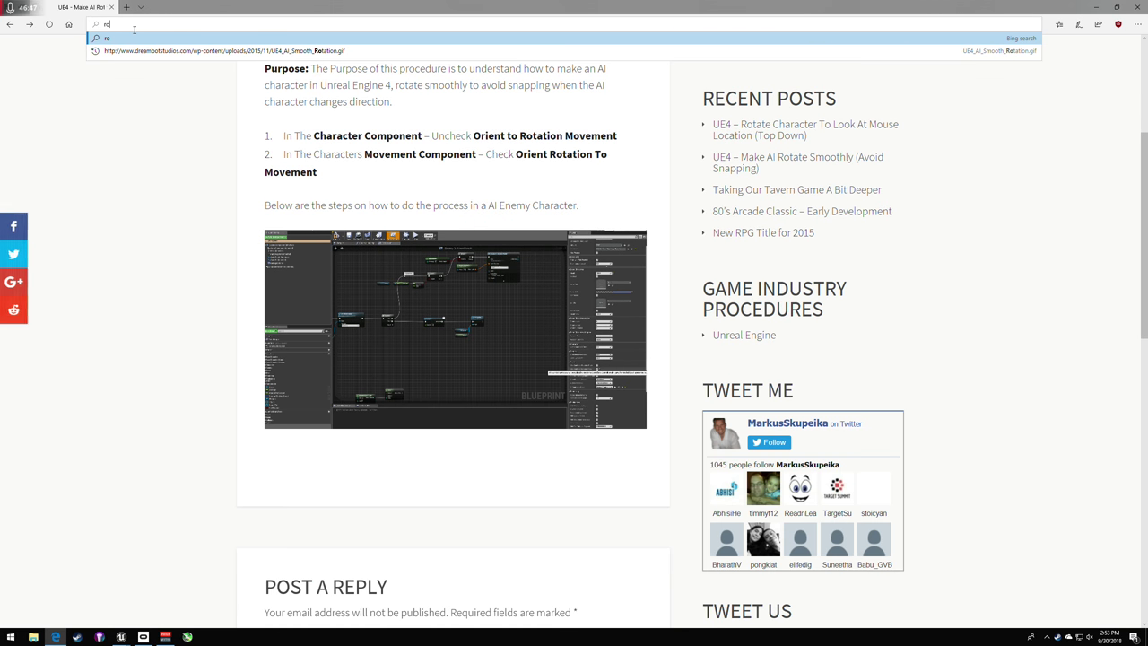
left_click(134, 25)
type("rotate")
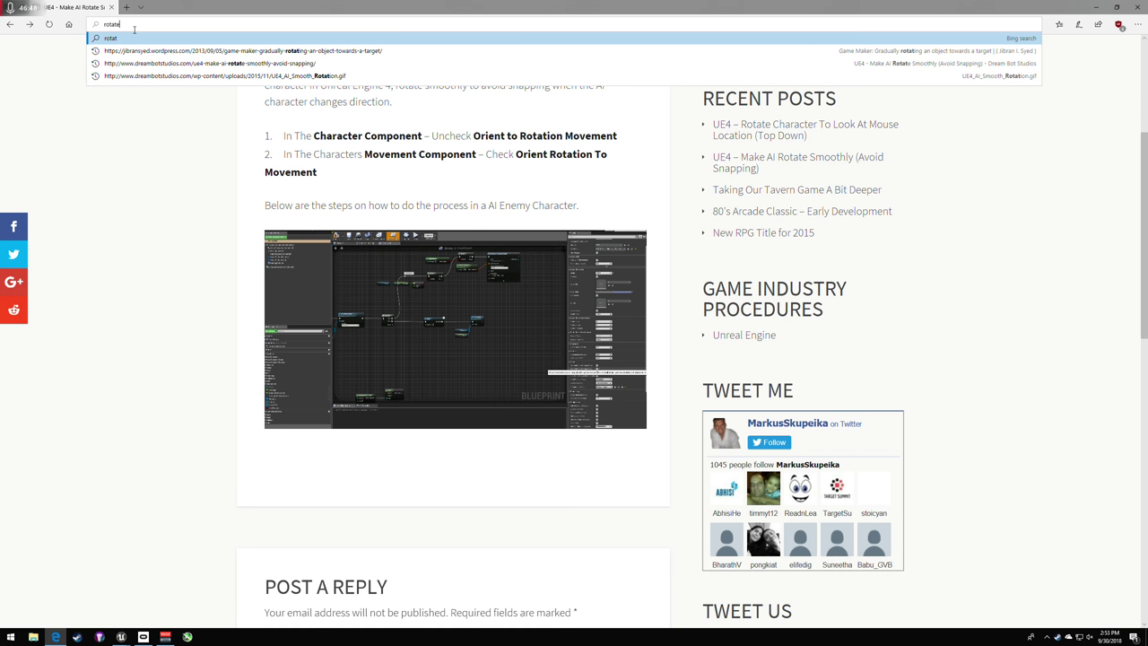
type(" slo")
key("BackSpace")
key("BackSpace")
key("BackSpace")
key("BackSpace")
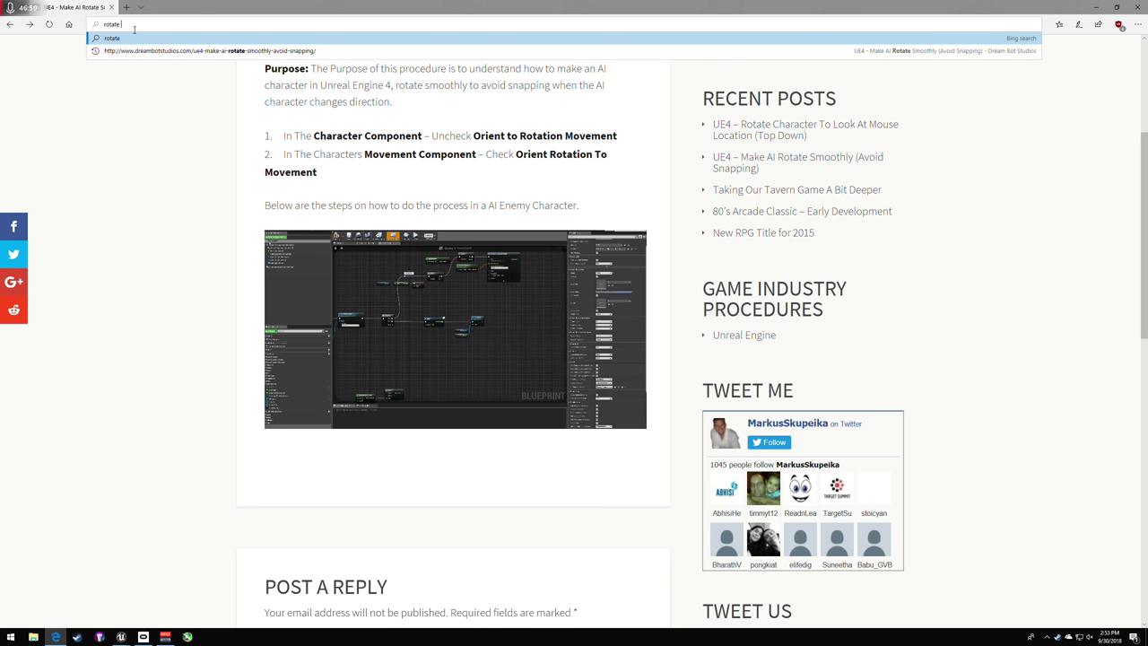
type("smoothly ai")
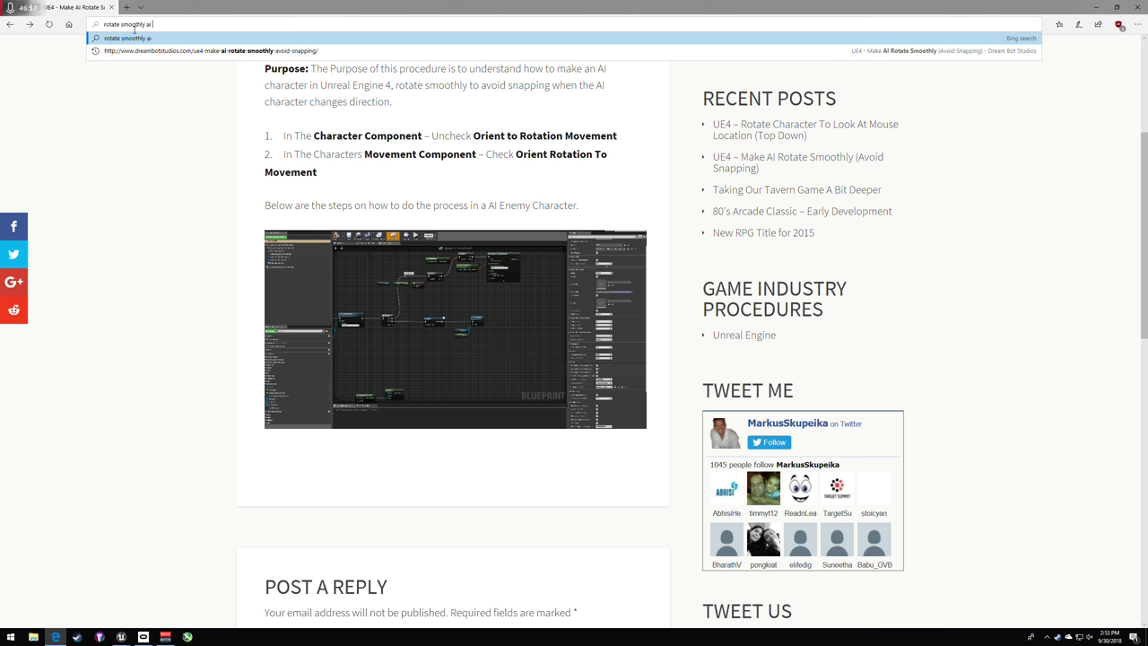
type(" ue45")
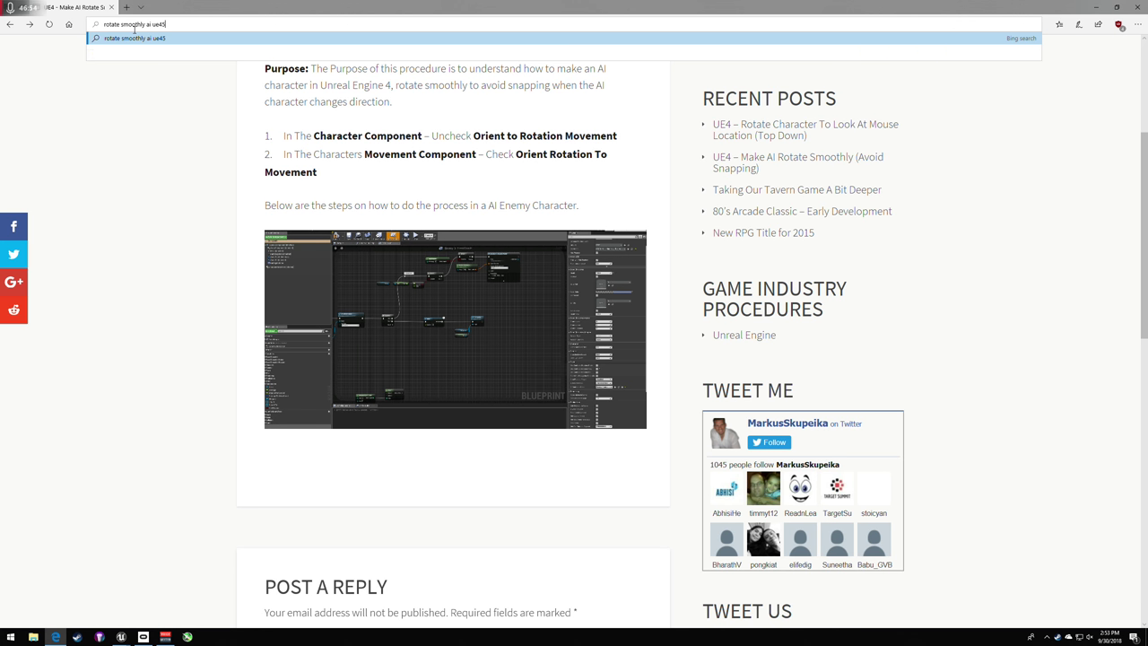
key("Return")
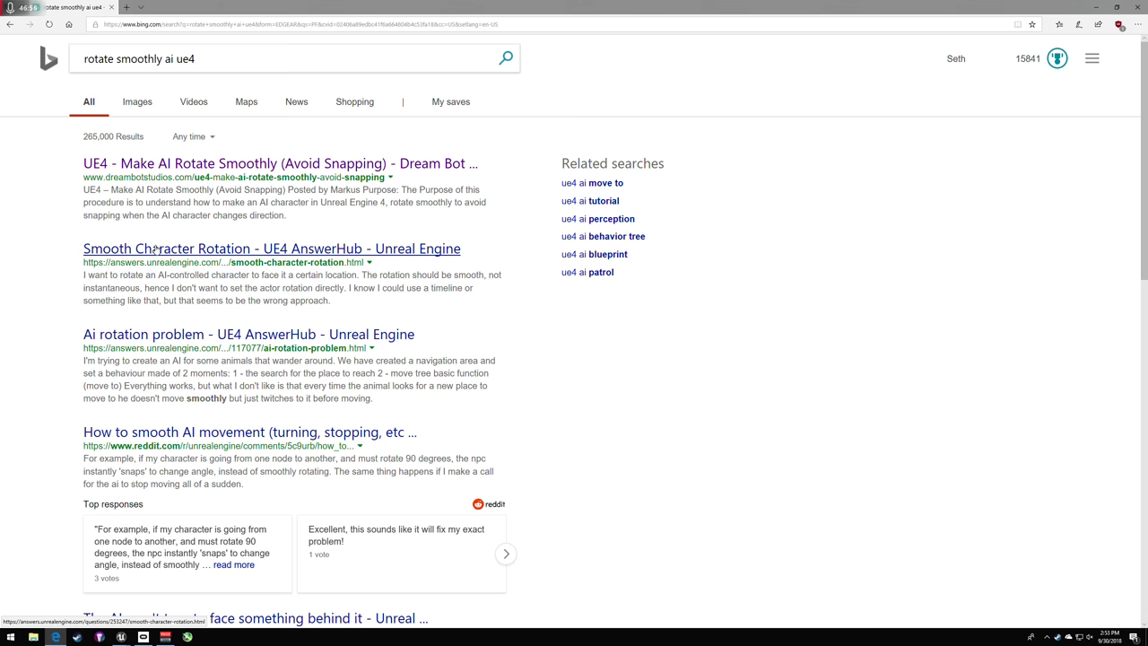
scroll(147, 257, "down", 2)
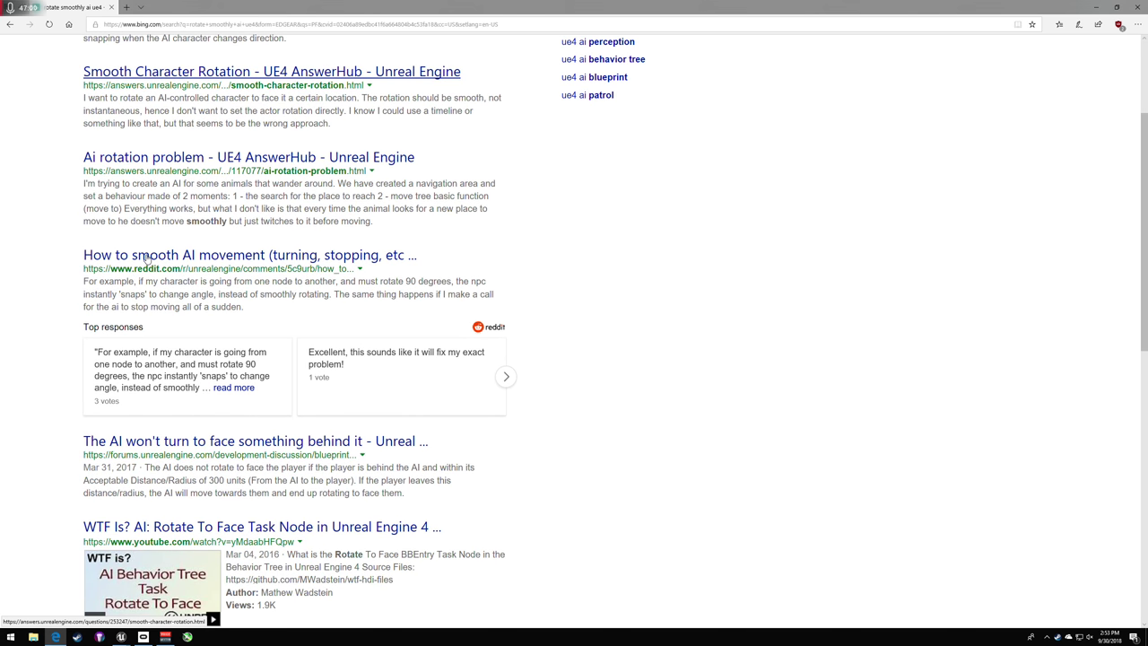
scroll(146, 257, "up", 2)
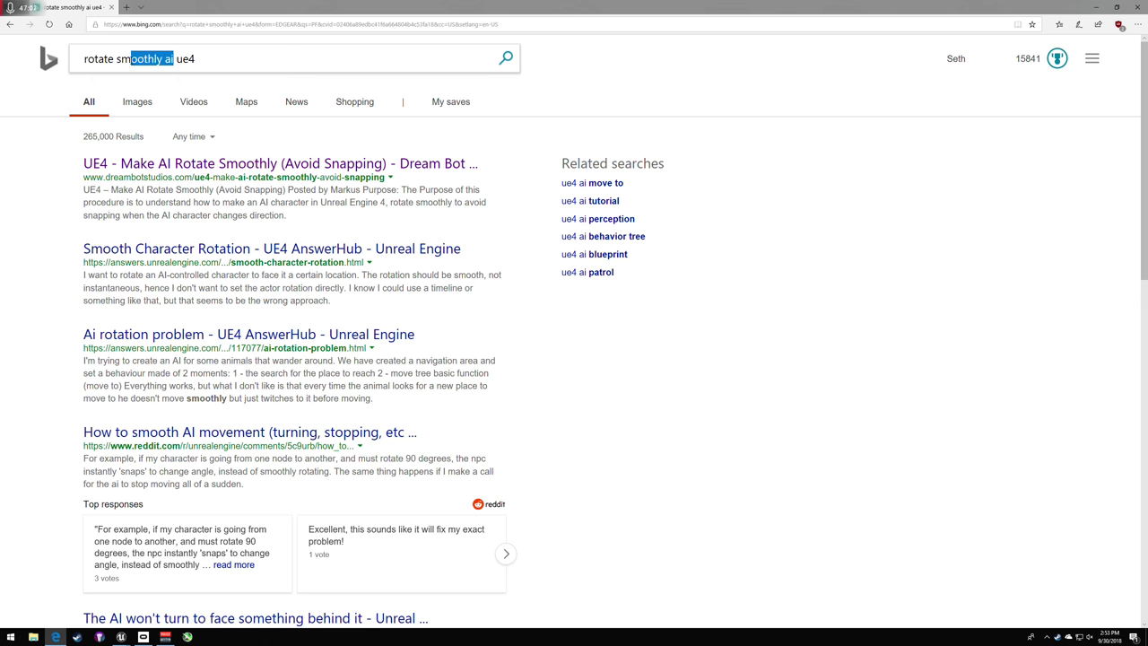
- Change the search to "rotate to look at something ue4" and open the article "Rotating an Actor towards the Mouse Cursor in UE4"
key("BackSpace")
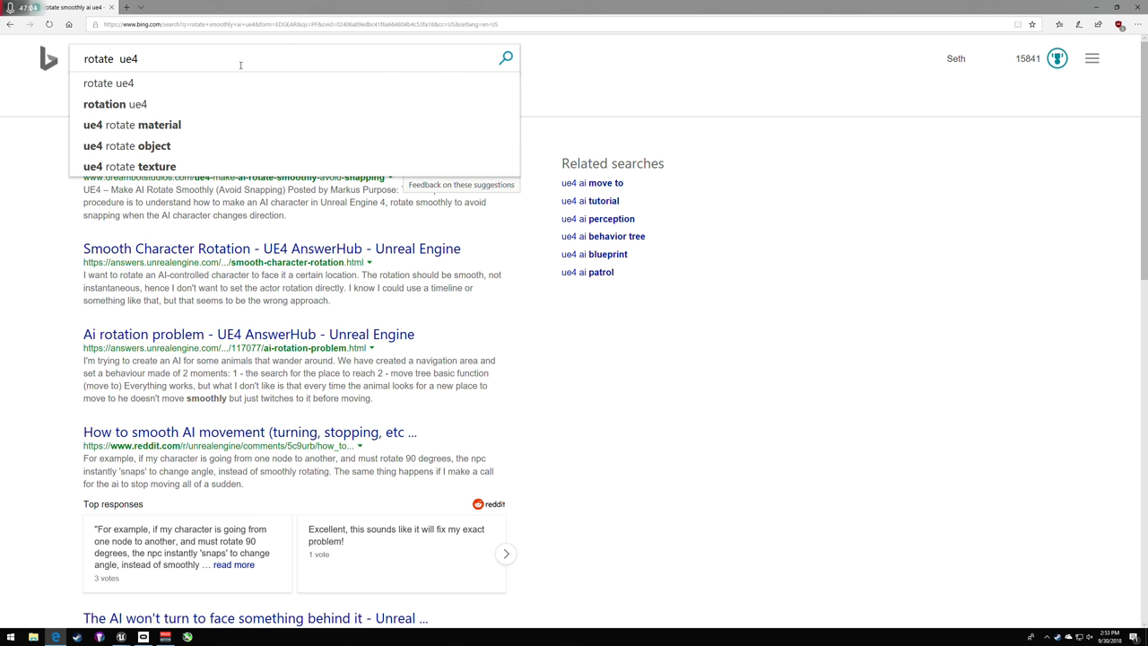
type("to look at something")
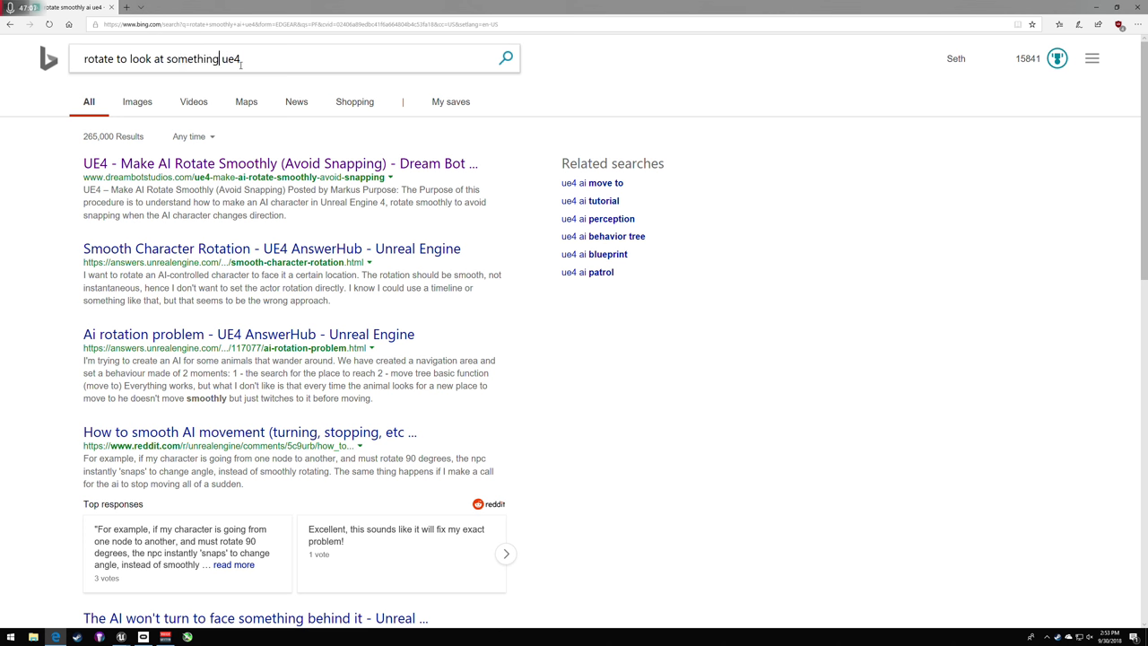
key("Return")
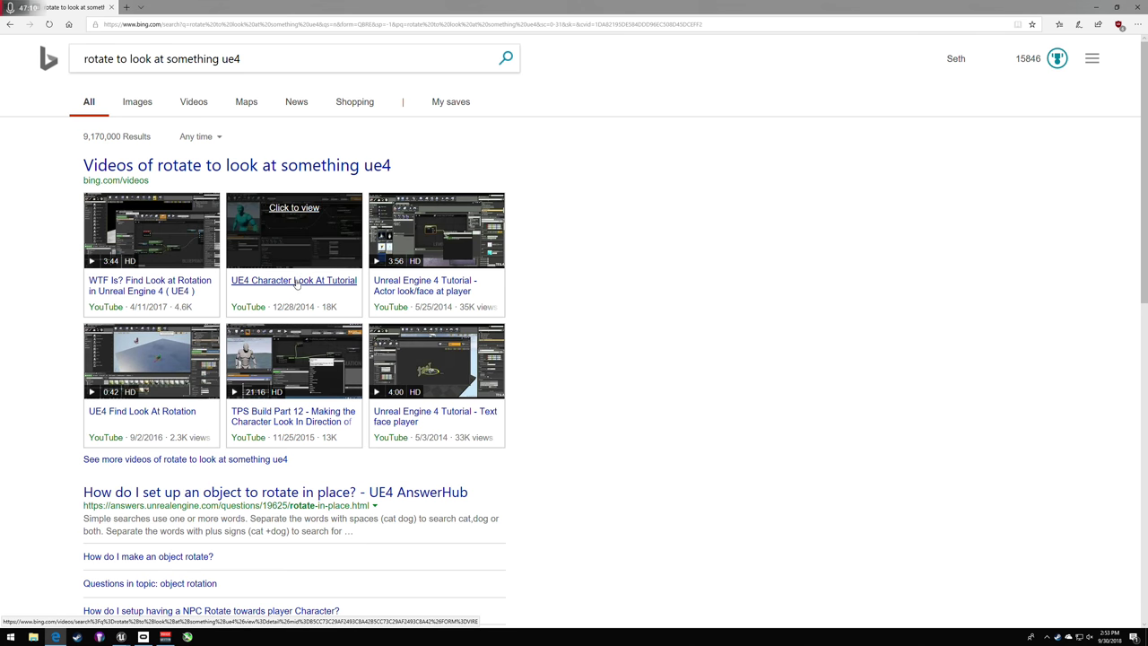
scroll(299, 329, "down", 3)
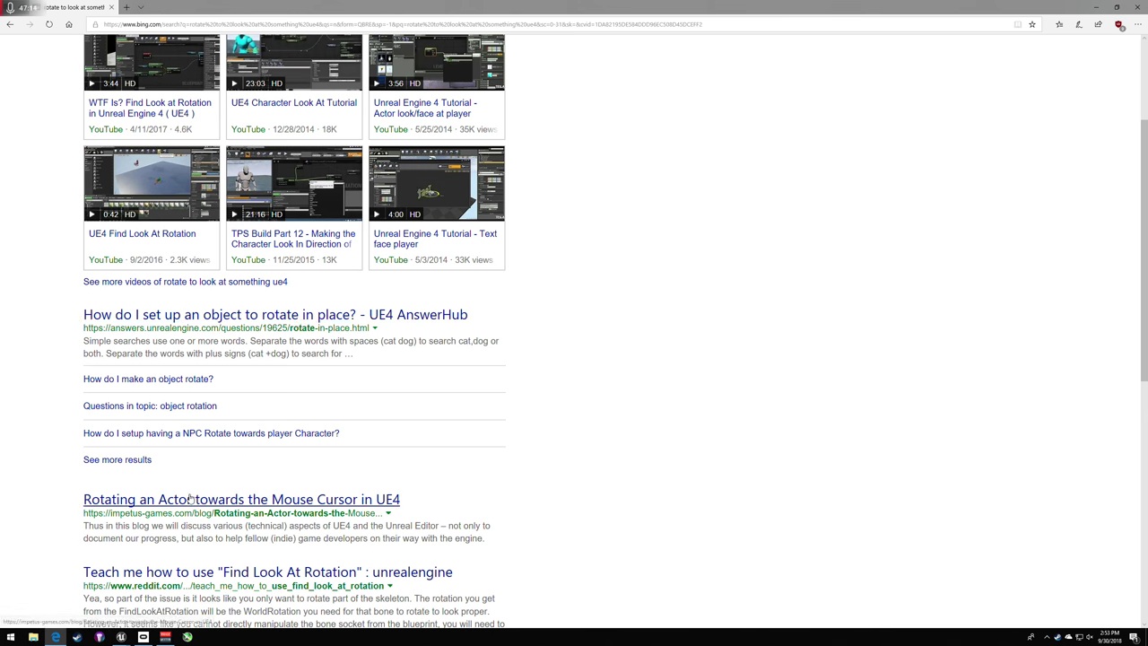
scroll(306, 473, "down", 3)
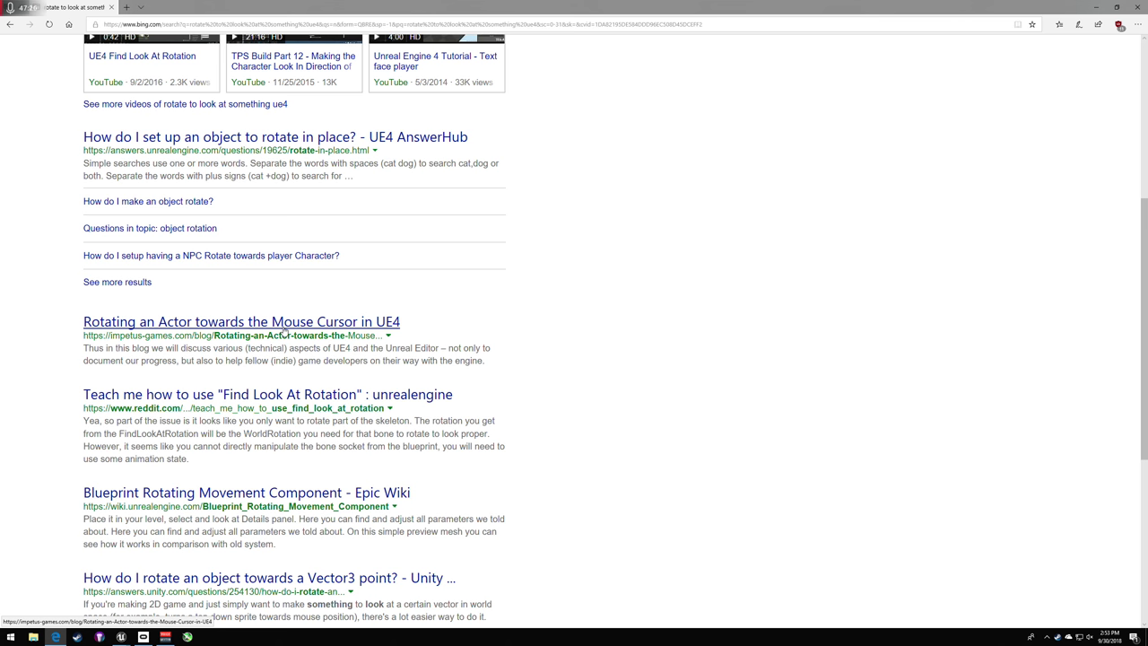
left_click(283, 323)
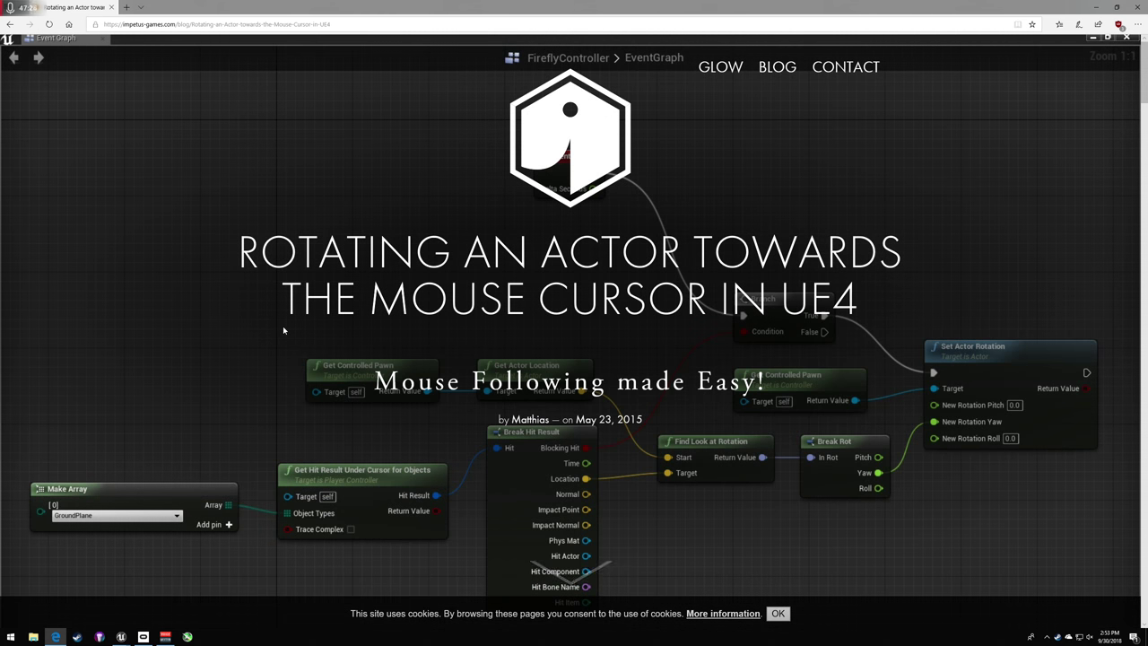
right_click(283, 330)
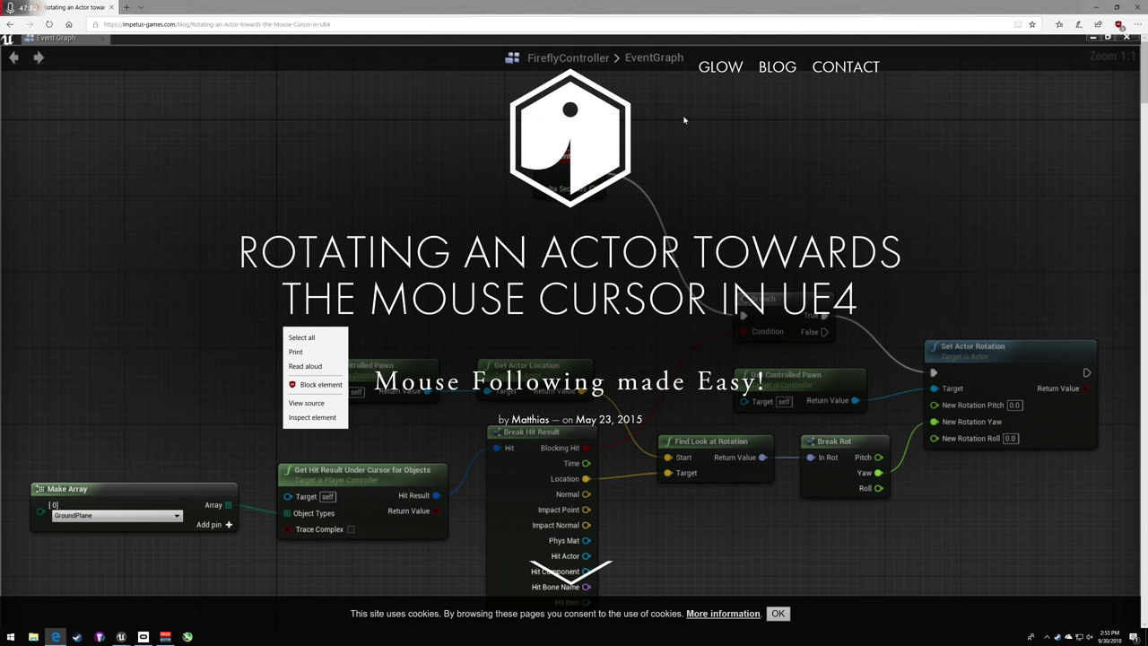
- Look over the blueprint shown in the article on rotating an actor towards the mouse cursor
left_click(517, 202)
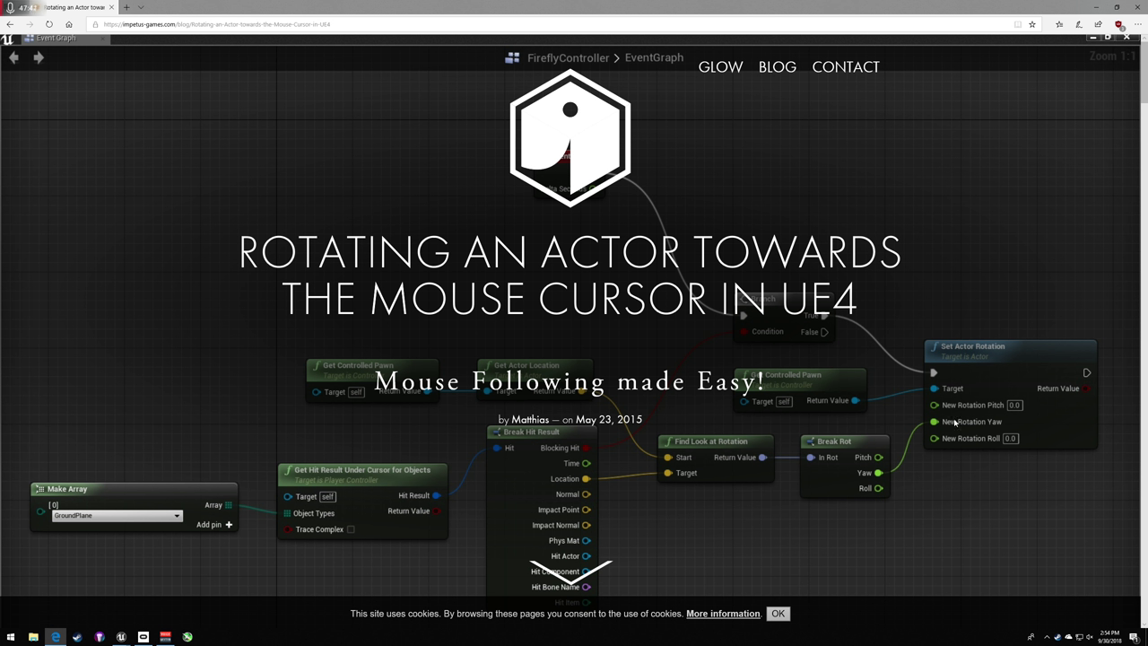
scroll(955, 420, "down", 3)
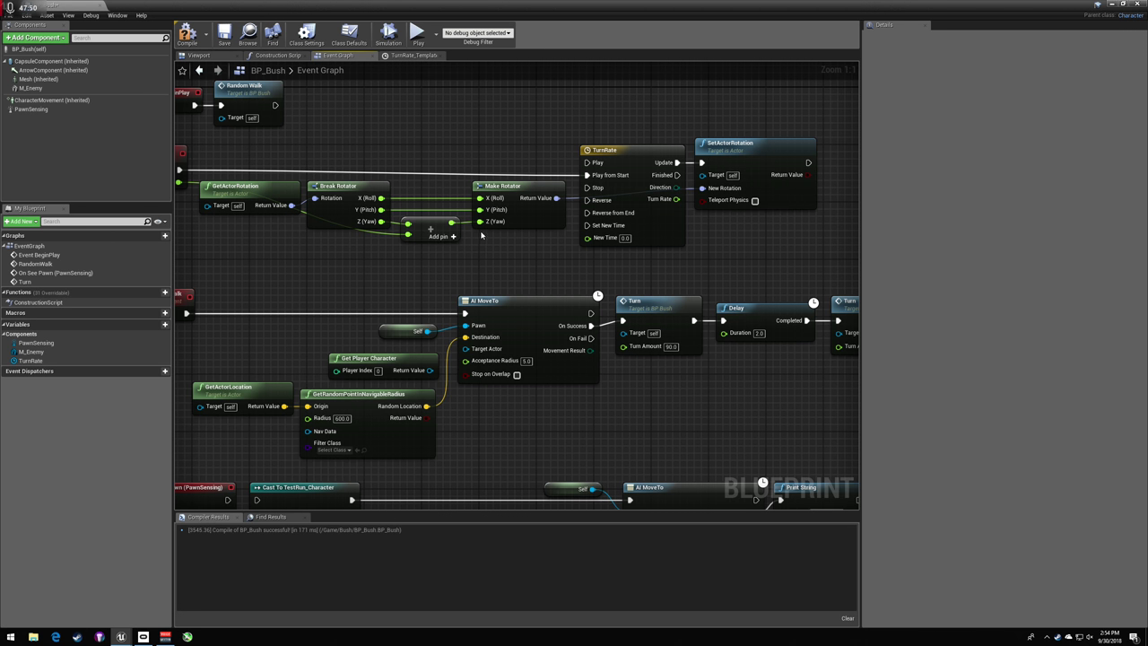
- Try replacing the Make Rotator node by splitting SetActorRotation's New Rotation input and wiring the addition result to its Z (Yaw)
left_click(507, 210)
key("Delete")
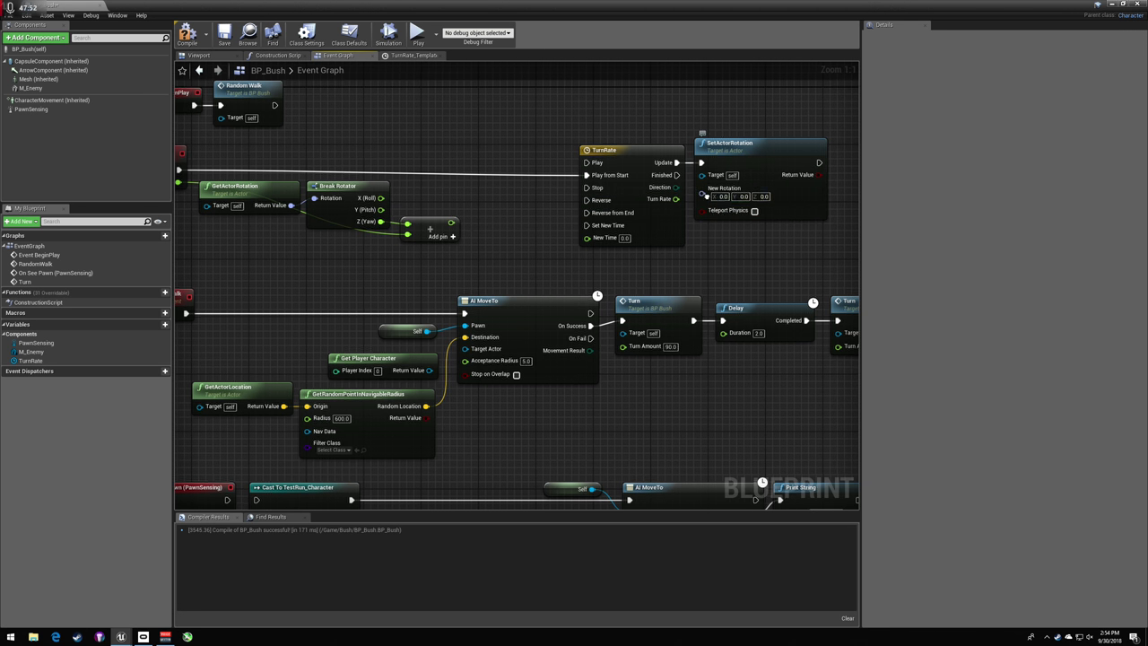
right_click(704, 194)
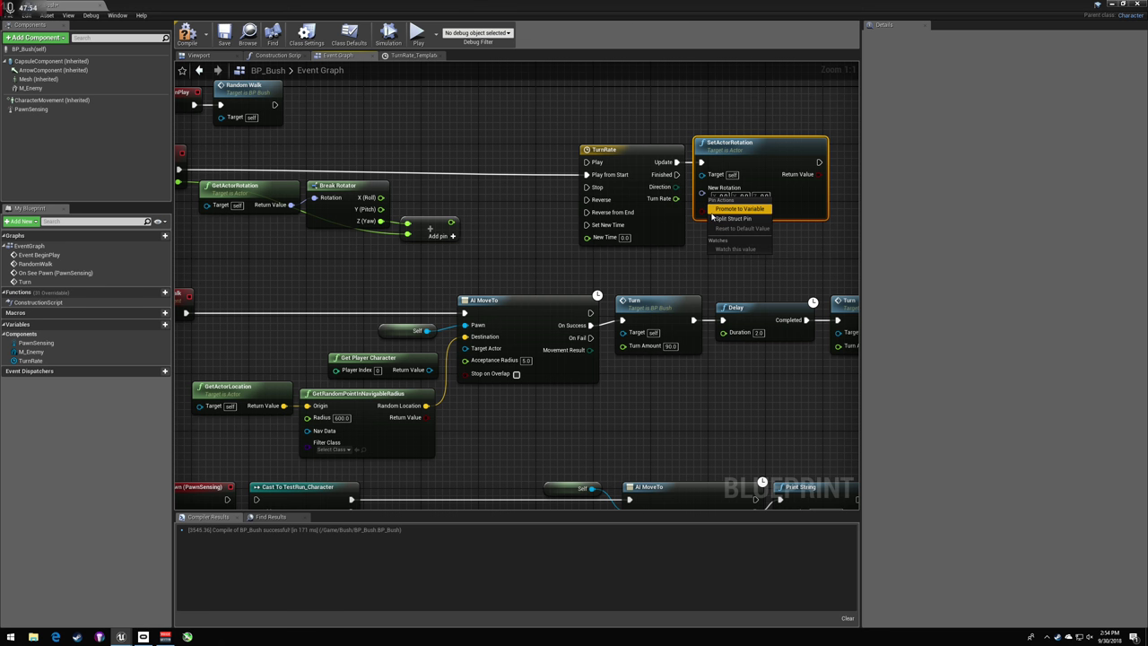
left_click(733, 218)
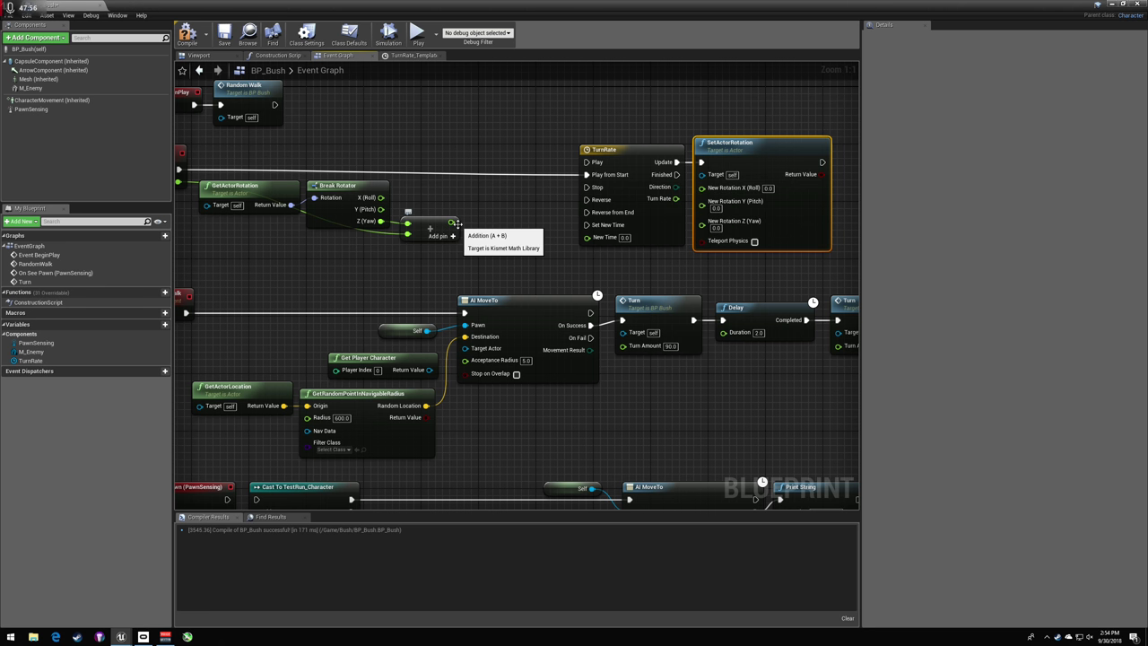
left_click_drag(451, 222, 702, 220)
left_click(668, 264)
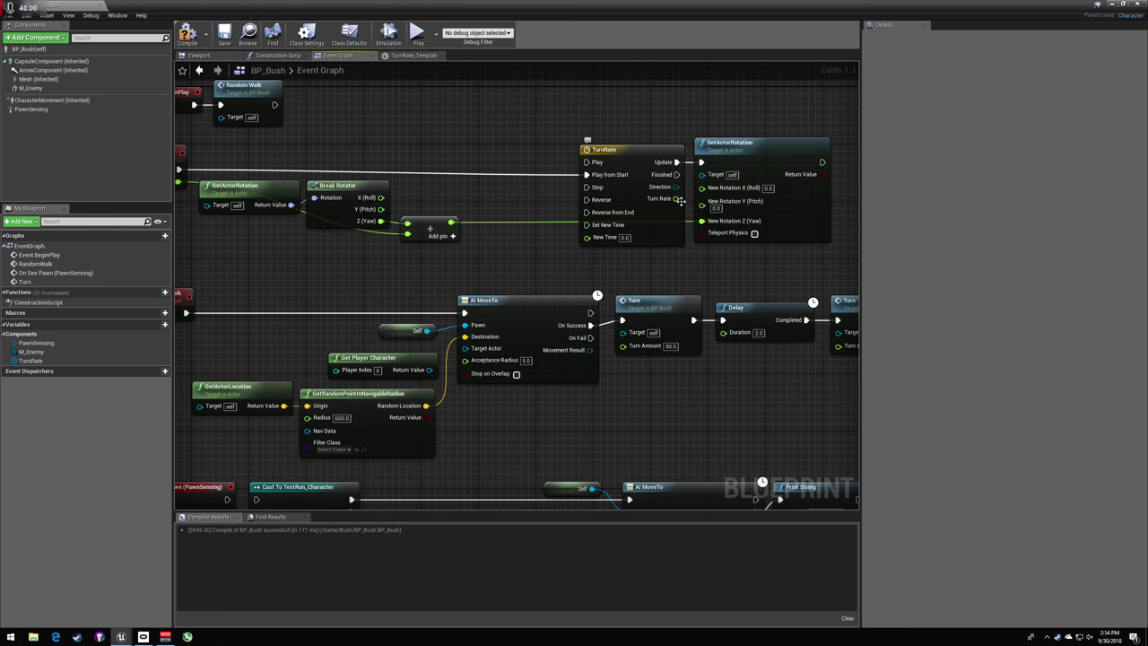
- Undo the yaw connection, the New Rotation split and the Make Rotator deletion, and compile BP_Bush
key("ctrl+z")
key("ctrl+z")
key("ctrl+z")
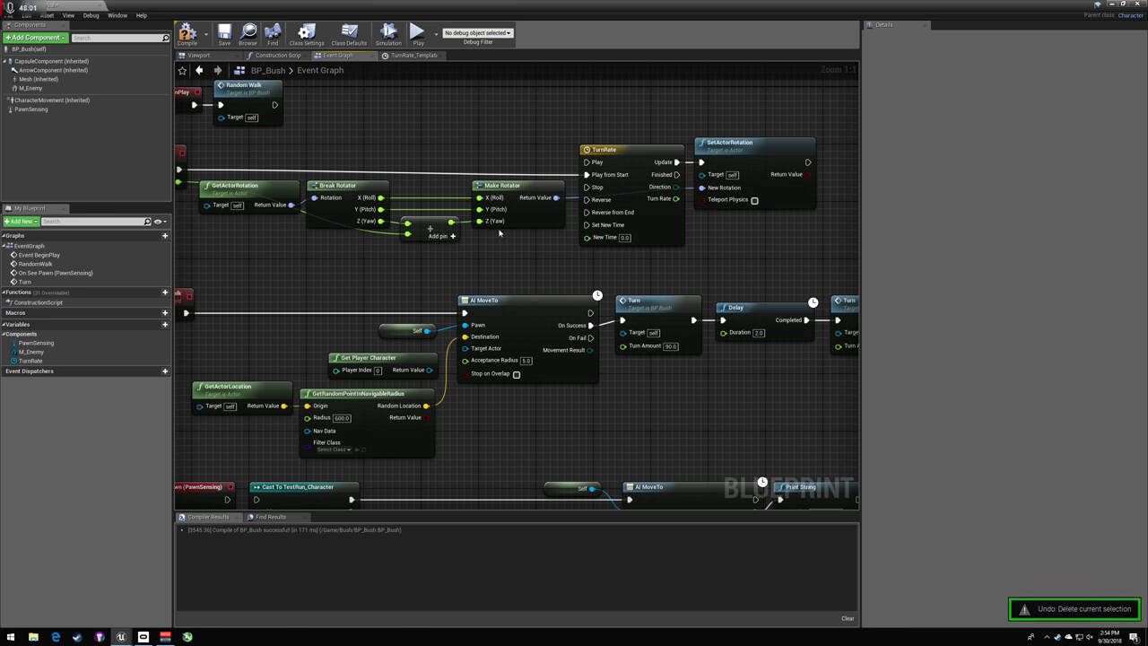
left_click(188, 40)
right_click_drag(215, 235, 265, 262)
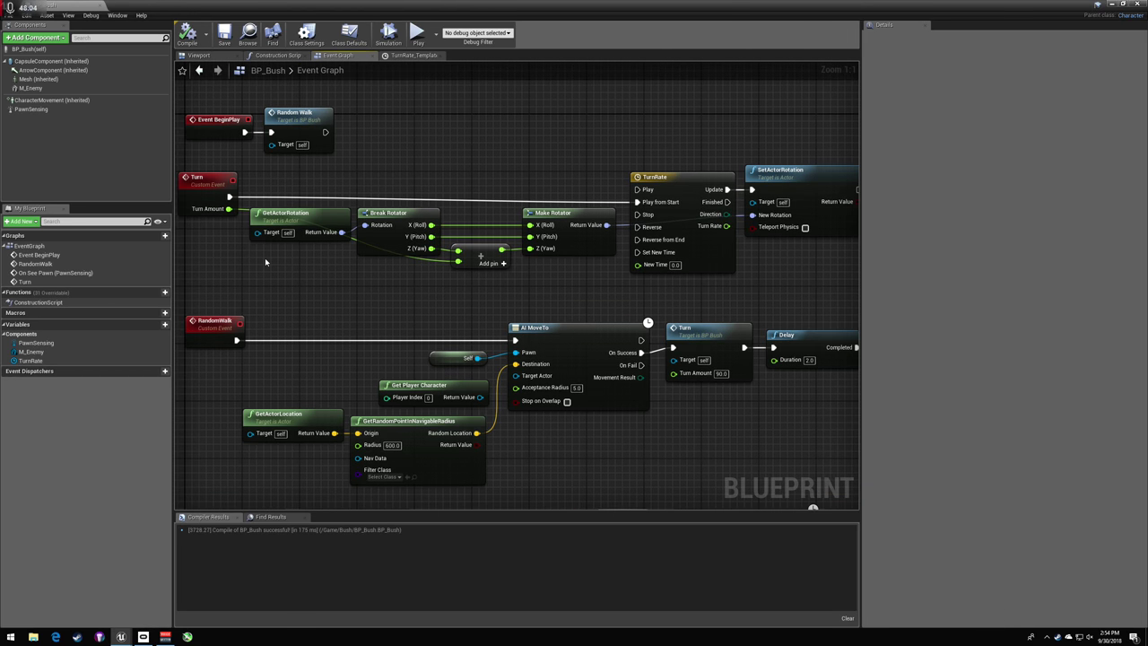
- Switch to the Fragmented_Carbon project and open the FocusOnTarget blueprint from the Enemies/Tasks folder
mouse_move(165, 637)
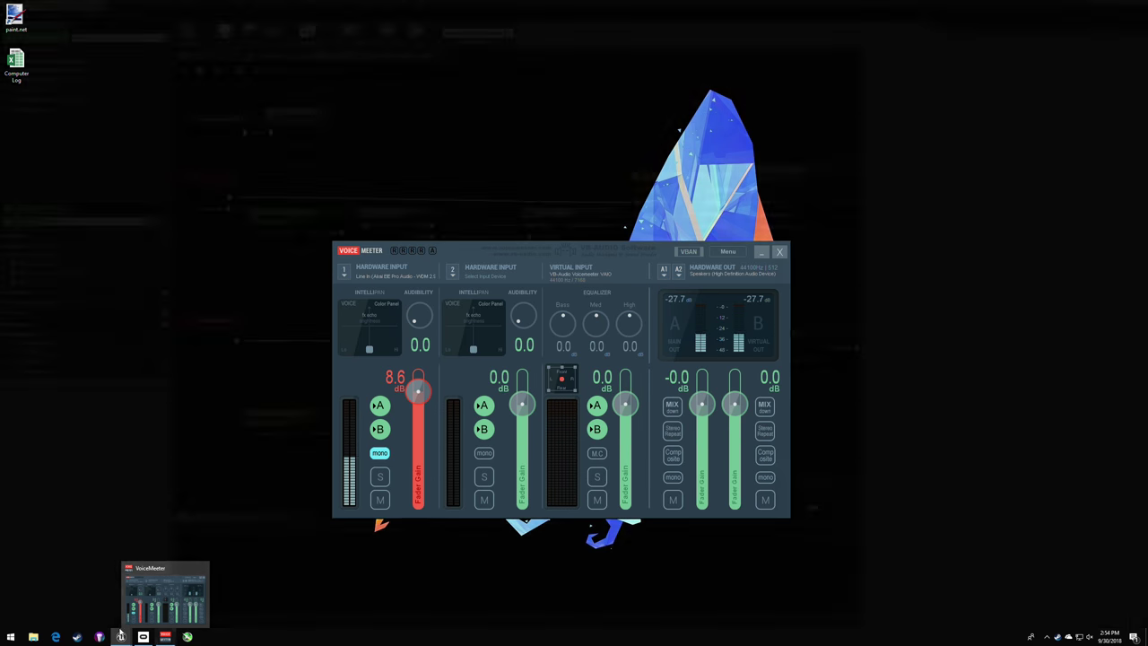
mouse_move(120, 637)
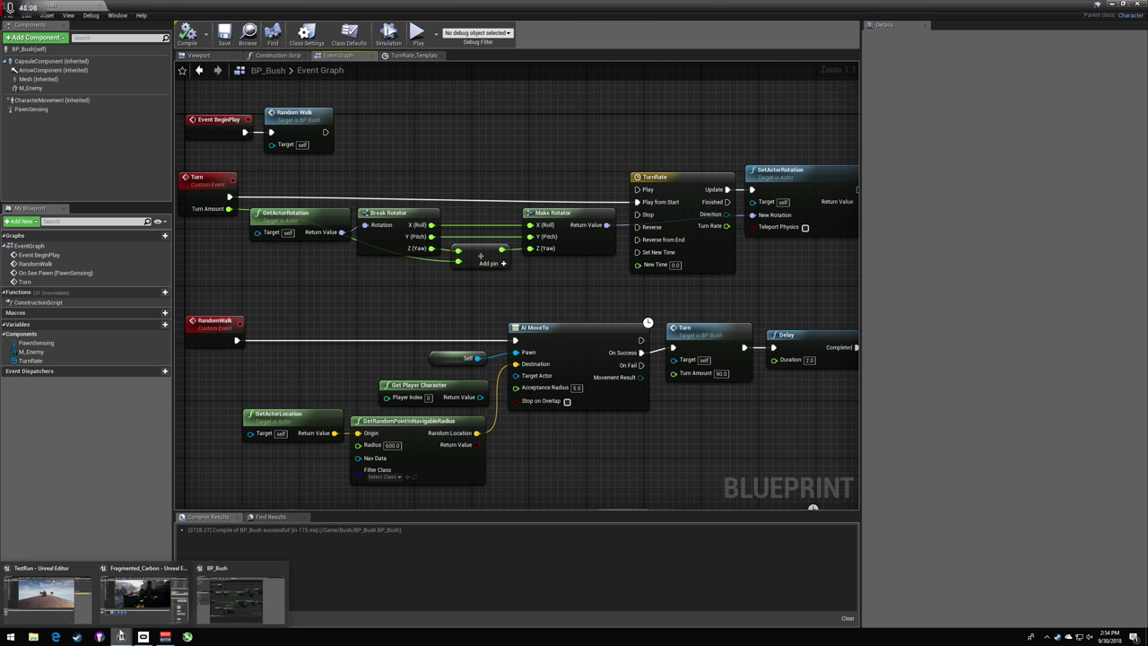
left_click(231, 595)
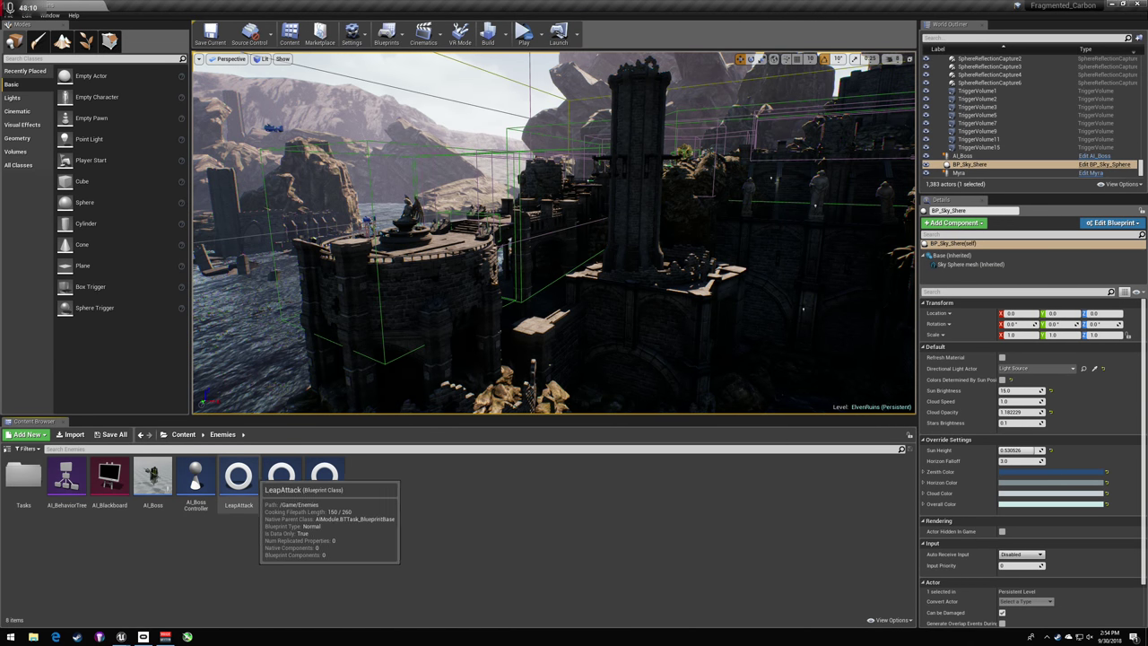
left_click(25, 484)
double_click(27, 485)
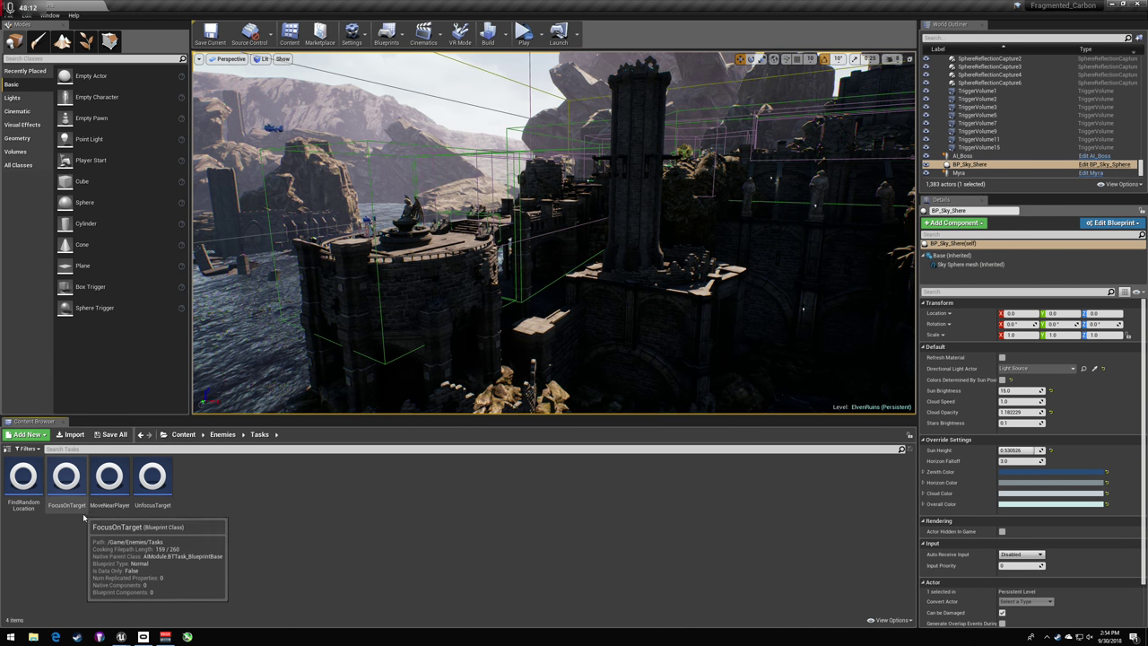
double_click(53, 498)
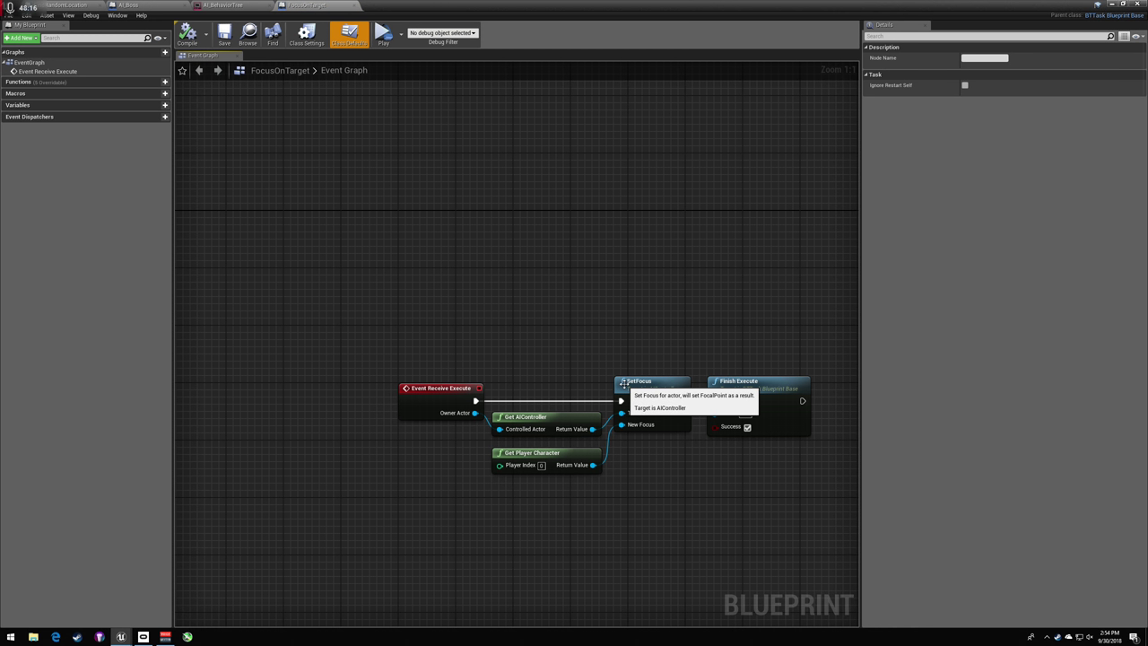
- Review how the boss enemy turns in the AI_Boss, FindRandomLocation, FocusOnTarget and AI_BehaviorTree assets
left_click(238, 4)
left_click(139, 4)
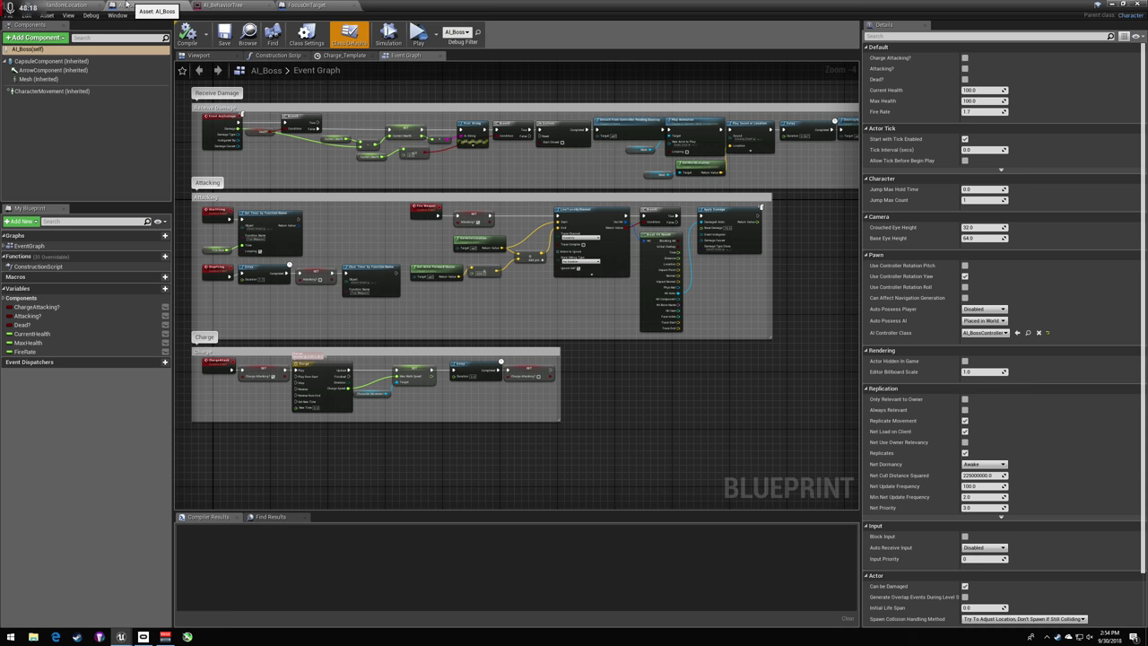
left_click(64, 5)
left_click(1113, 4)
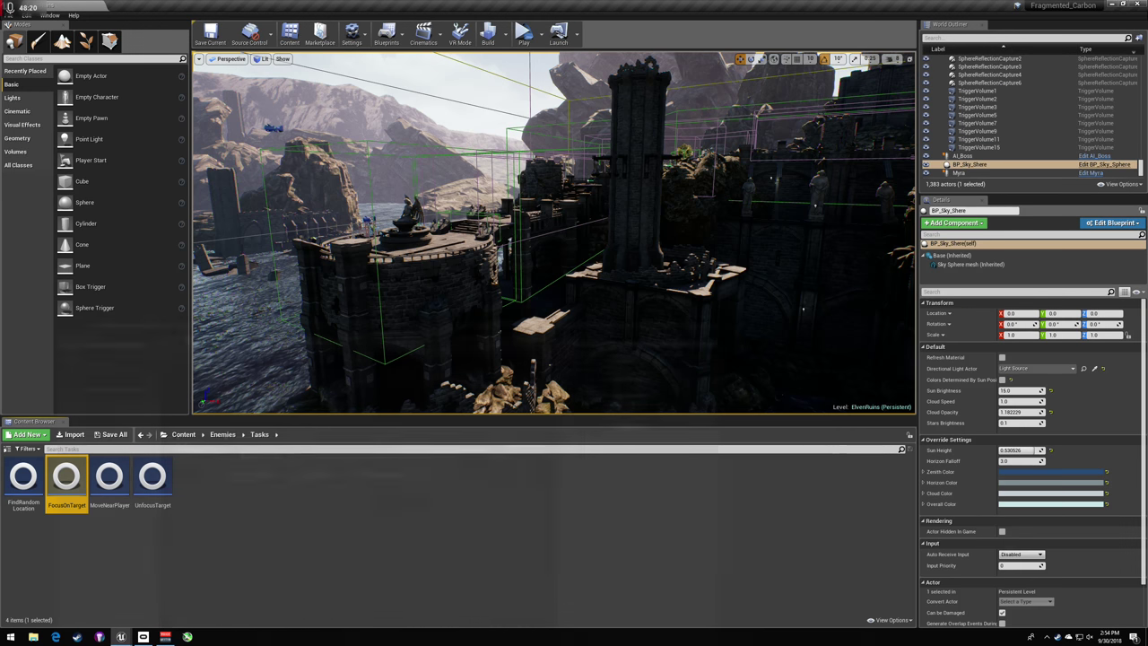
left_click(220, 436)
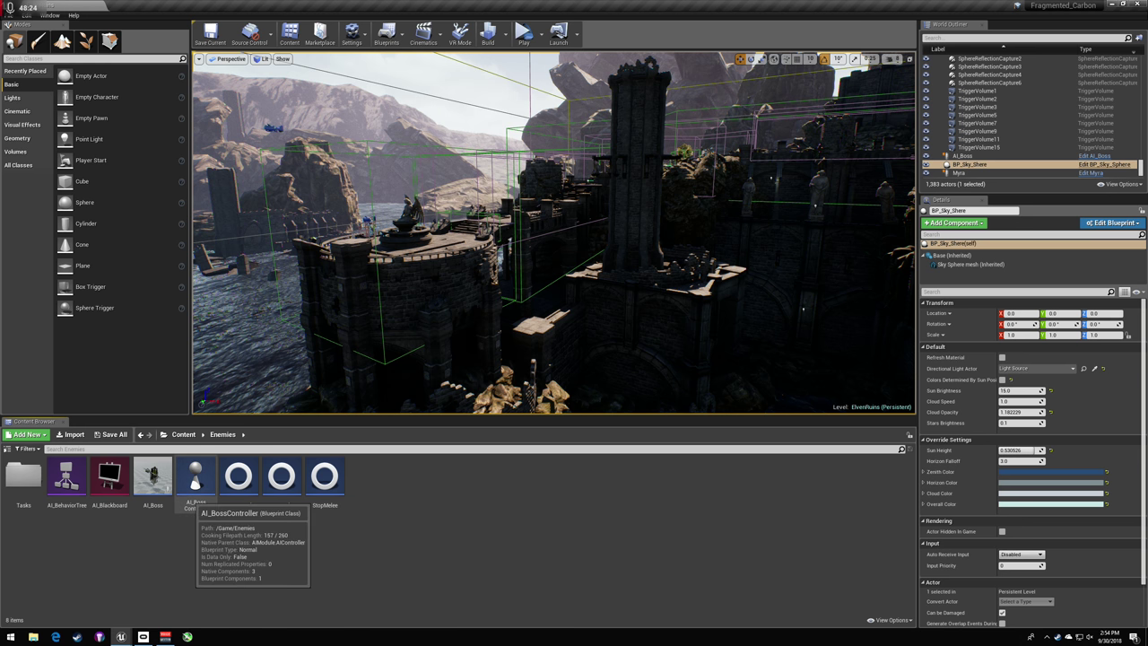
double_click(155, 479)
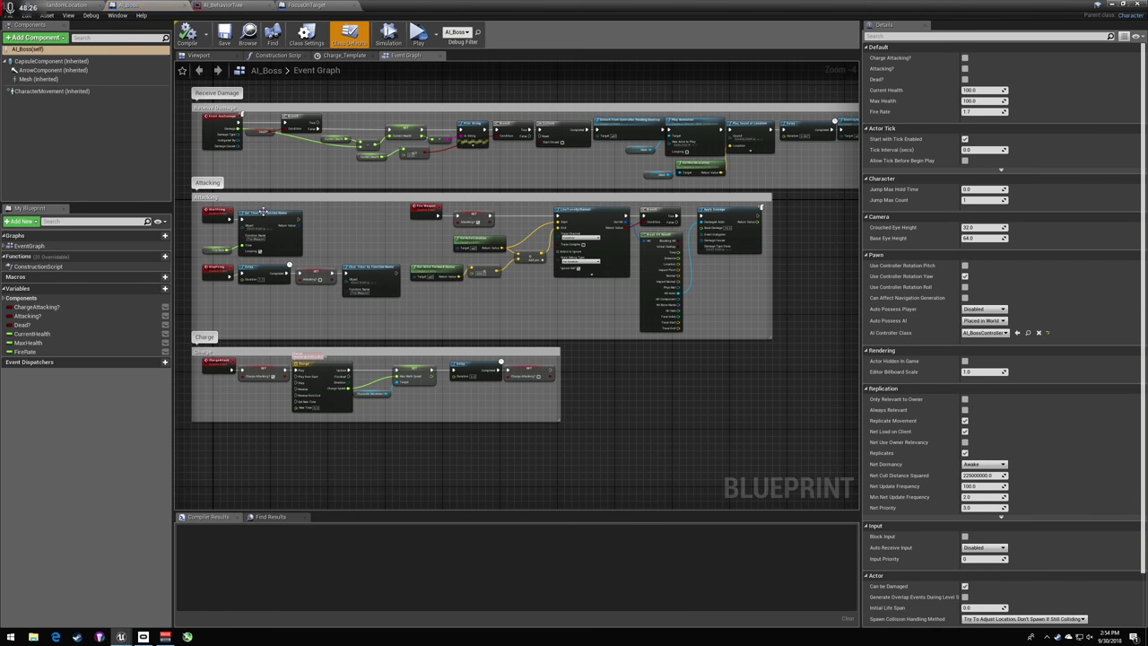
left_click(309, 5)
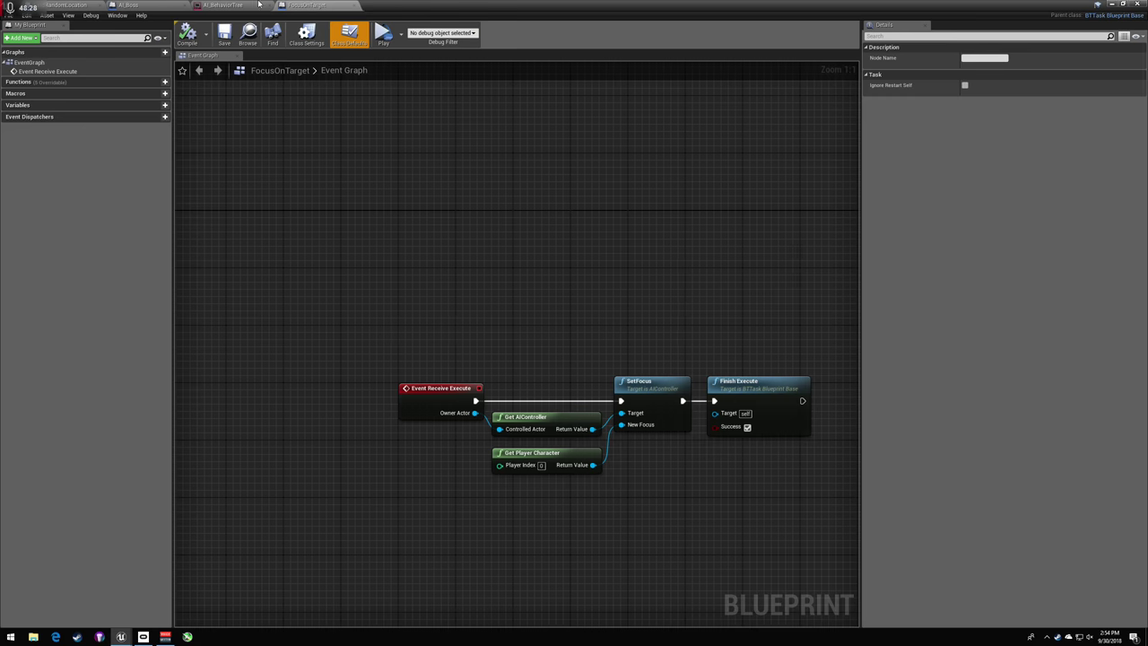
left_click(222, 4)
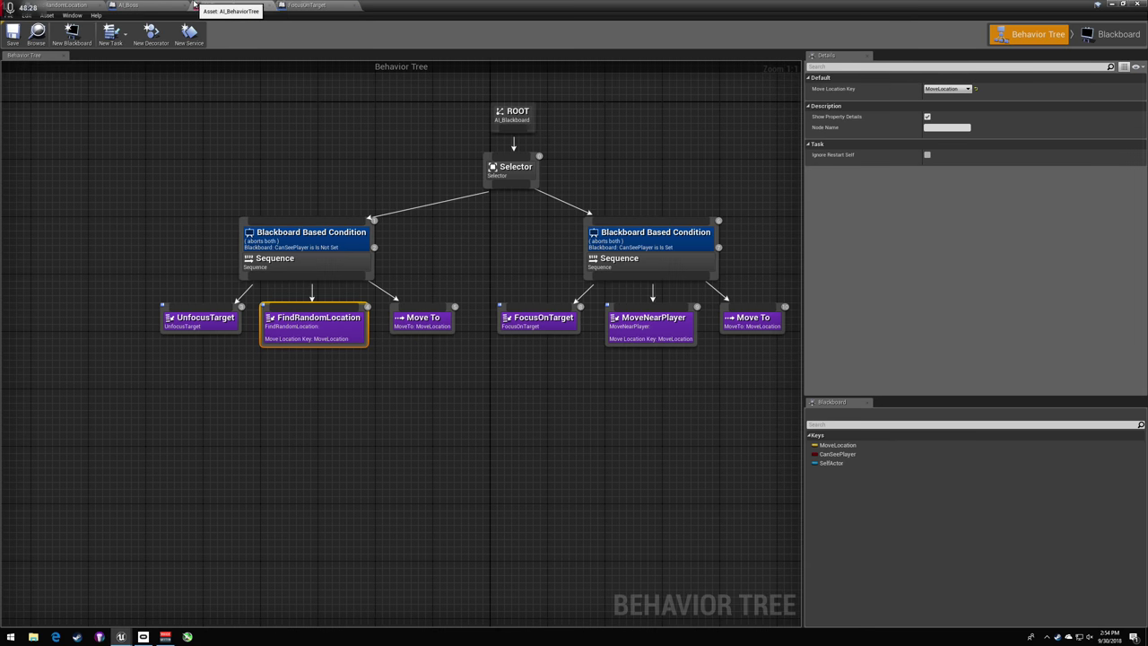
- Open the AI_BossController blueprint, examine its event graph for focus or rotation logic, and close the window
left_click(1113, 3)
double_click(197, 484)
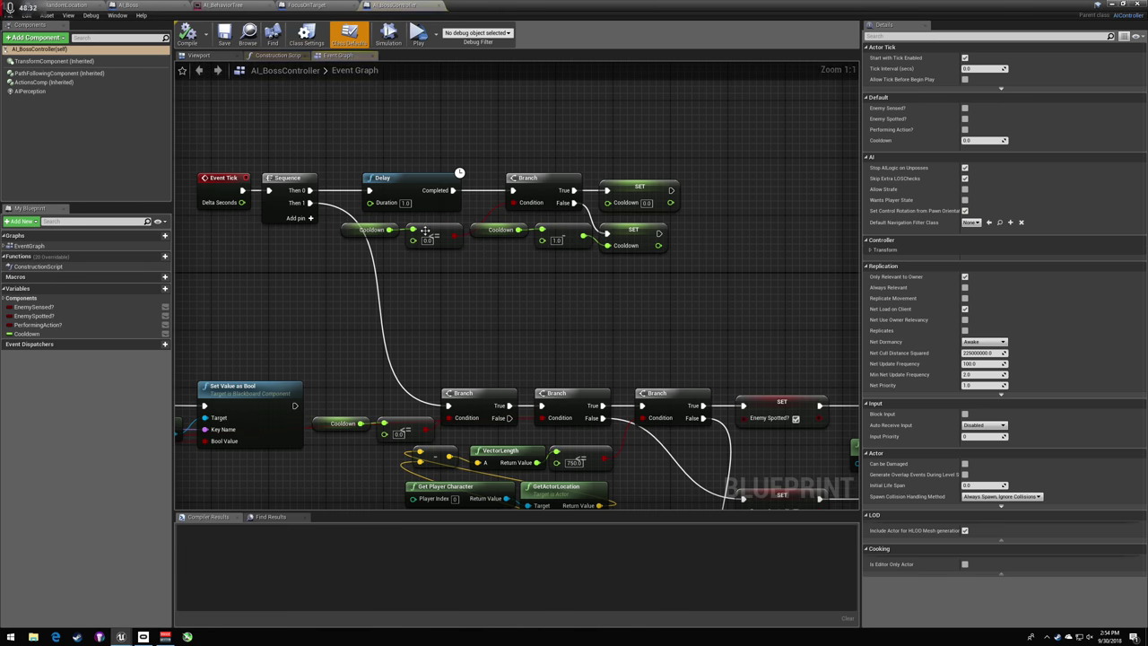
scroll(426, 232, "down", 5)
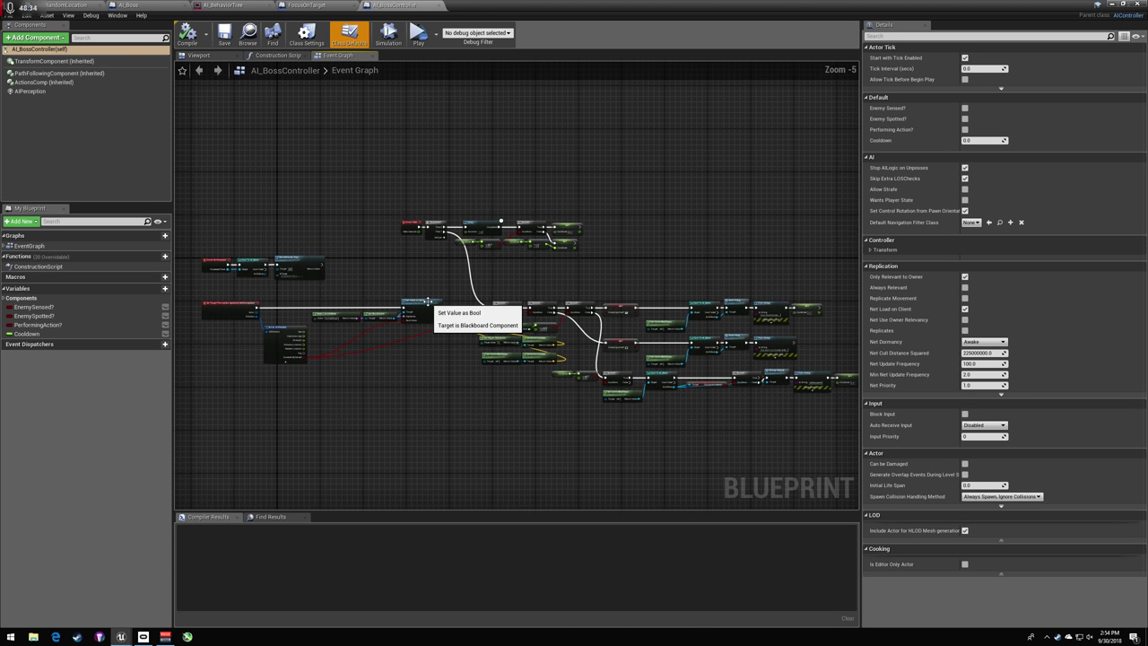
scroll(440, 305, "up", 3)
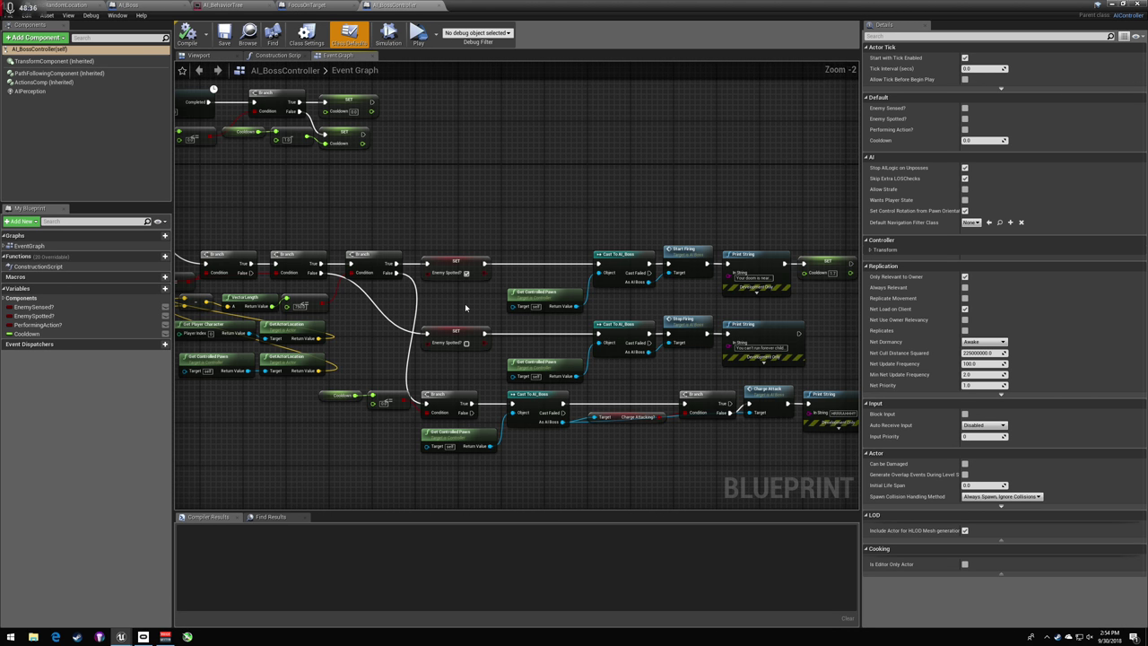
left_click(1141, 5)
- Return to the BP_Bush event graph and delete the TurnRate timeline and SetActorRotation nodes
mouse_move(120, 637)
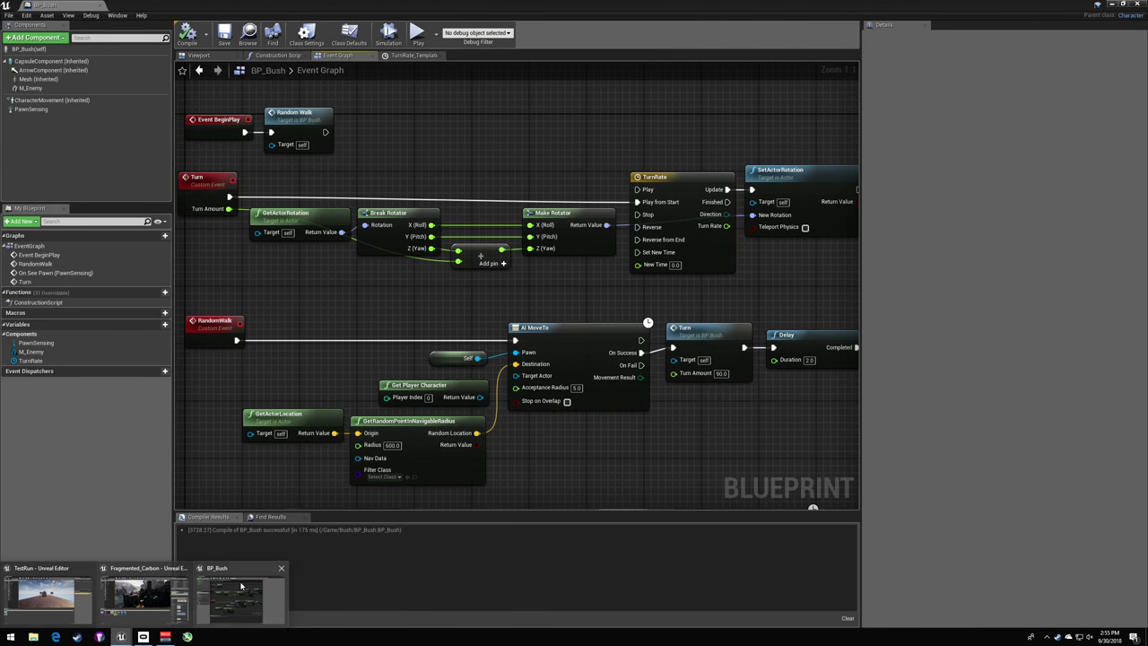
left_click(241, 588)
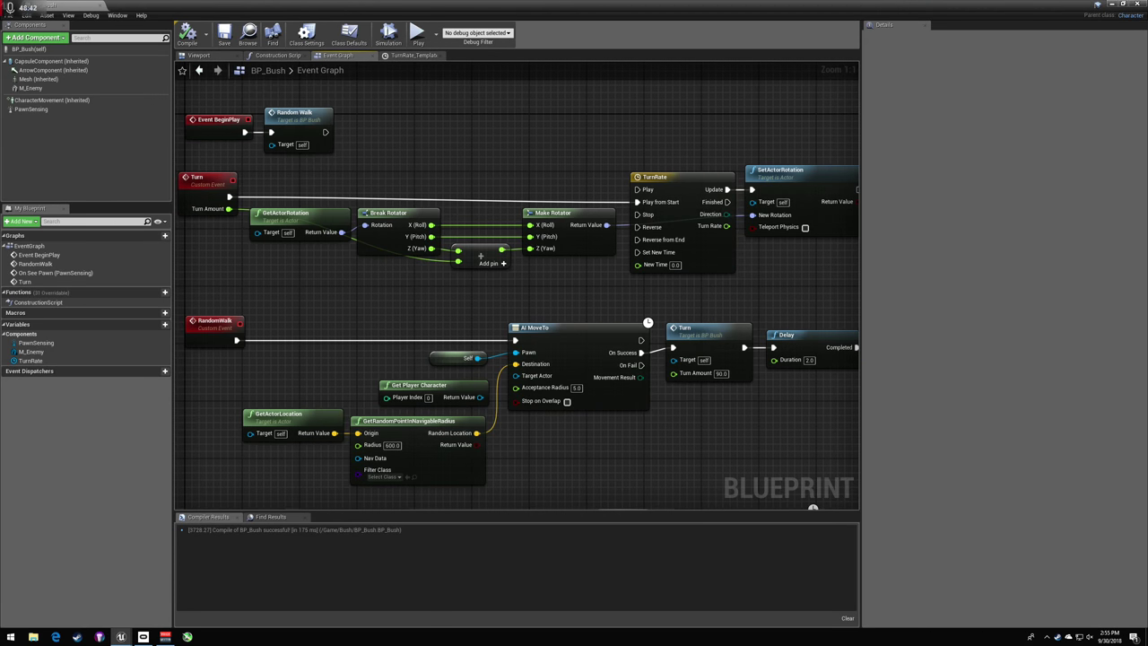
right_click_drag(738, 256, 659, 277)
left_click(698, 216)
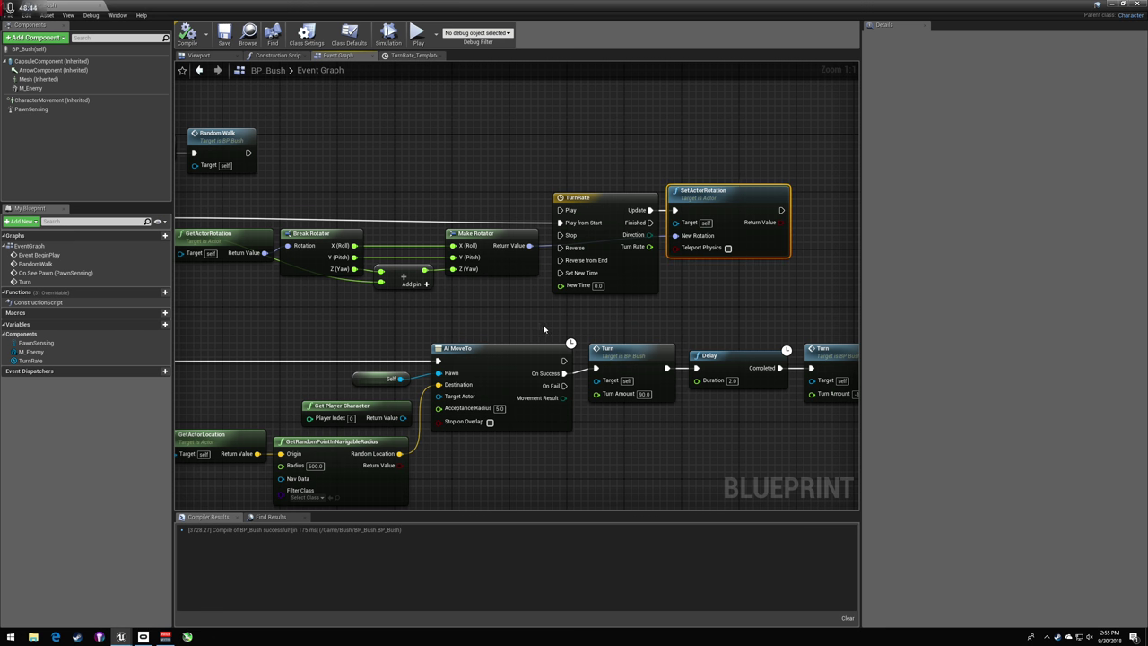
left_click_drag(544, 329, 708, 250)
key("Delete")
- Try adding a Set Focus Actor node beside the Make Rotator node, and delete it again
right_click(579, 218)
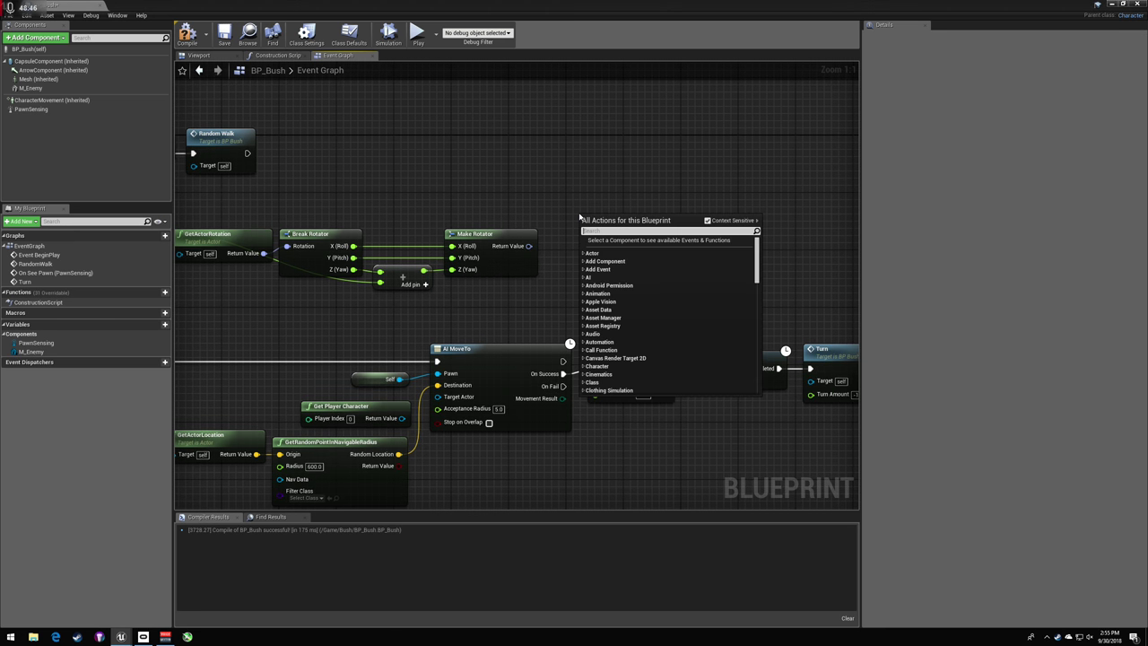
type("set focus")
key("Up")
key("Up")
key("Up")
key("Up")
key("Up")
key("Up")
key("Up")
key("Up")
key("Up")
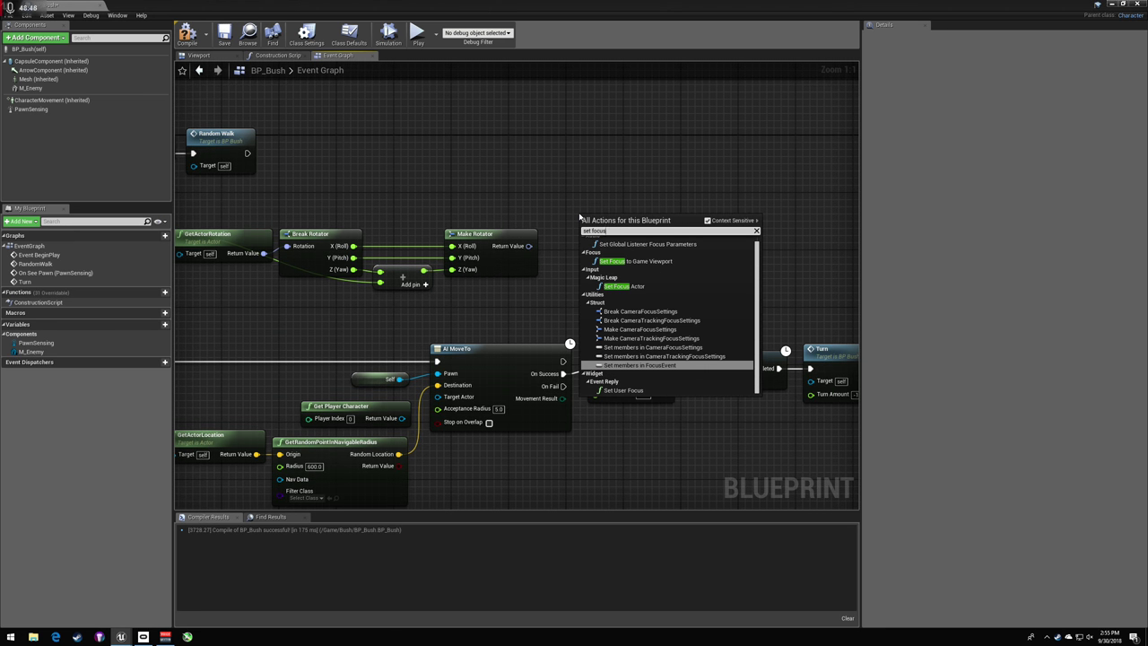
key("Down")
key("Return")
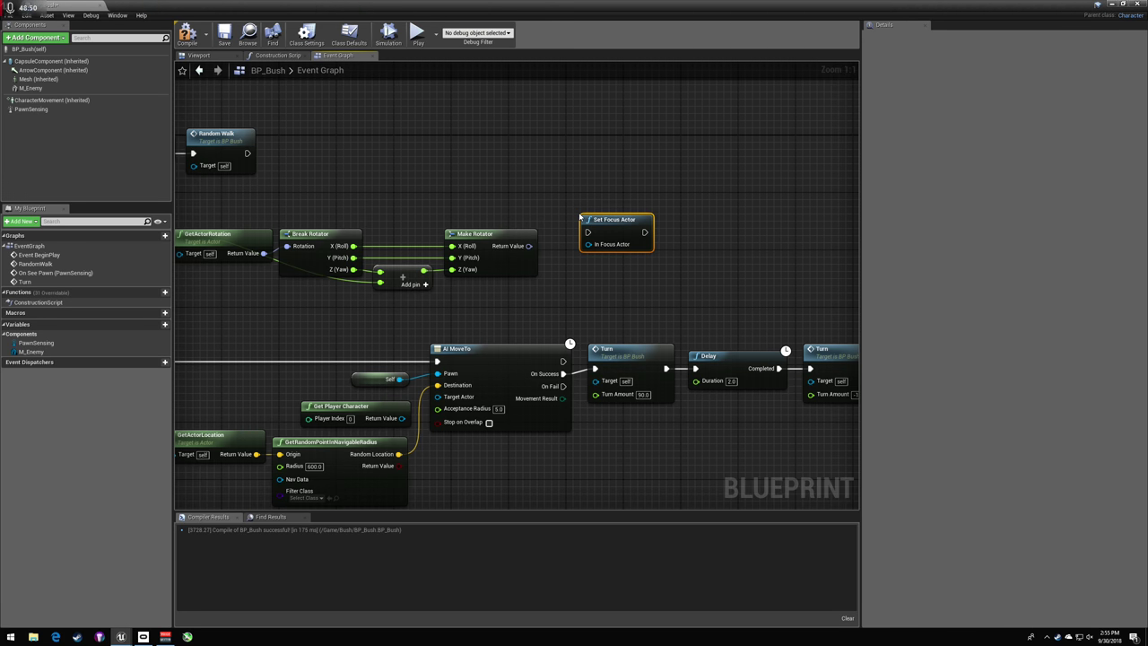
key("Delete")
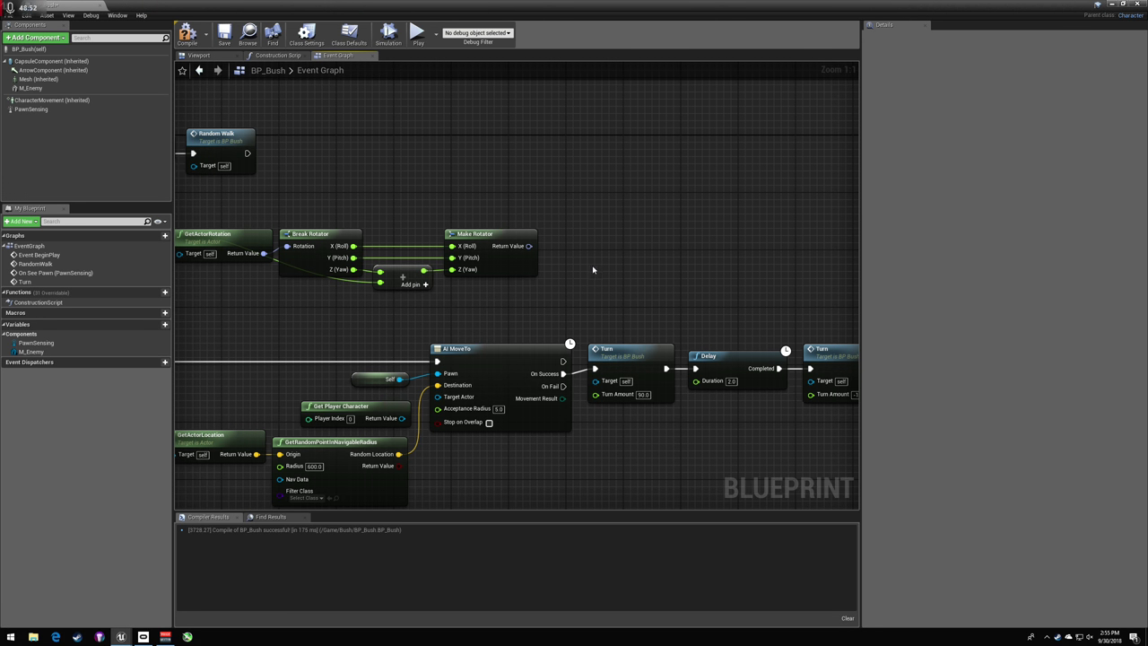
- Add a timeline named TurnRate whose Play input is triggered by the Turn custom event
right_click(591, 271)
right_click_drag(589, 266, 697, 252)
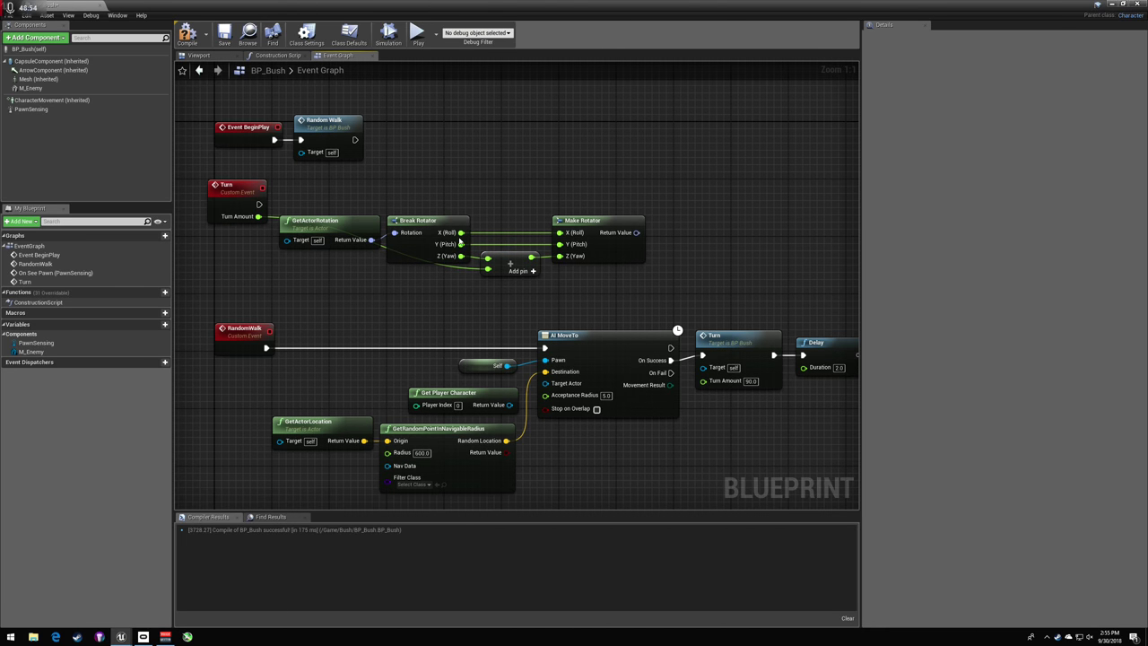
left_click_drag(260, 205, 401, 203)
type("time")
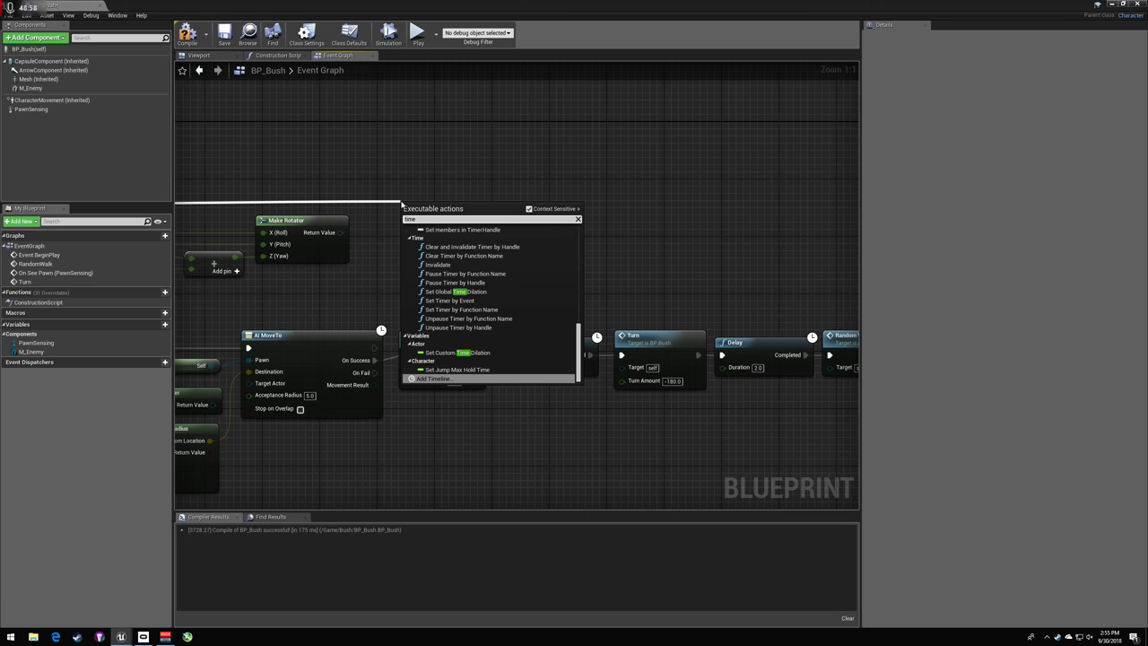
key("Return")
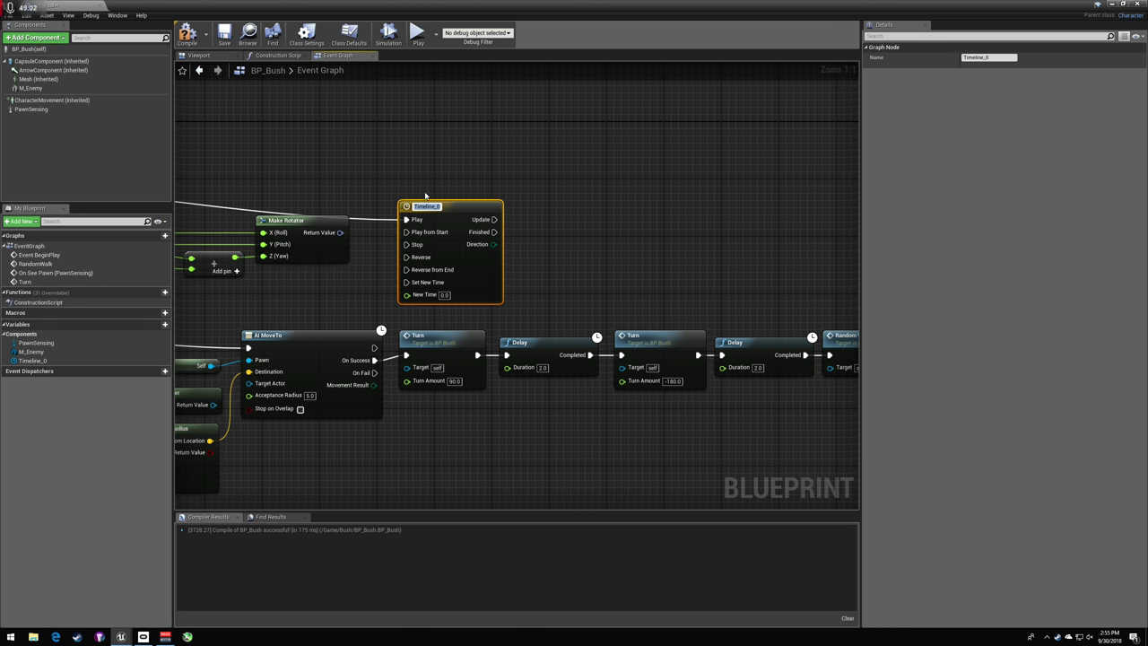
type("TurnRate")
key("Return")
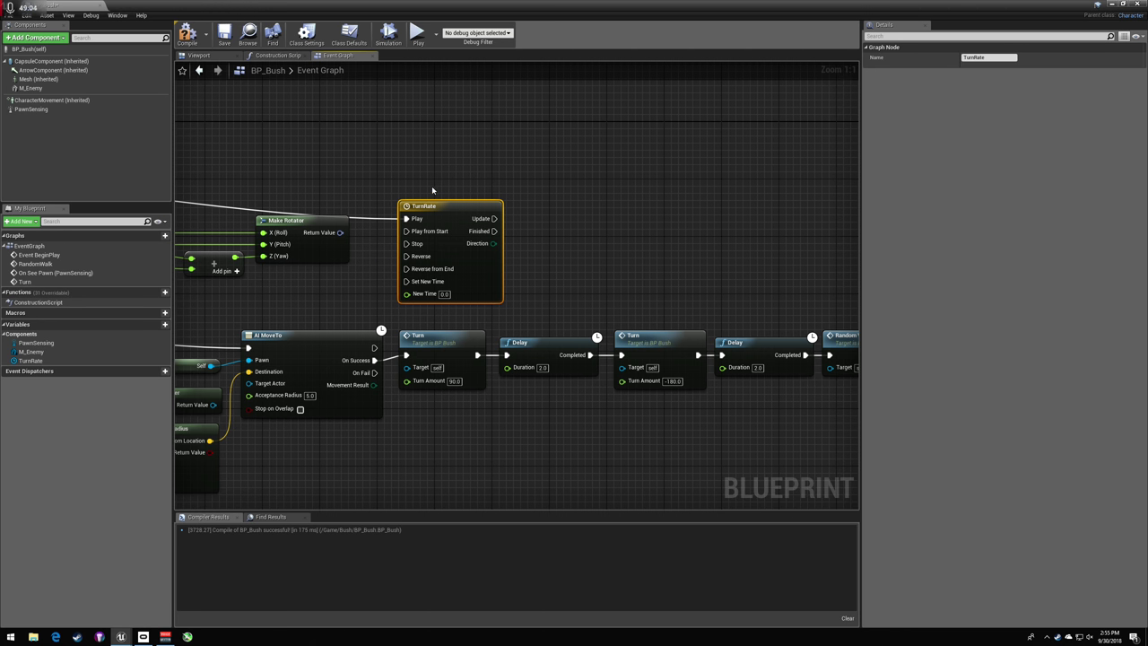
- Compile and save BP_Bush, and add a SetActorRotation node executed from the TurnRate timeline's Update output
right_click_drag(469, 147, 594, 134)
left_click_drag(582, 211, 618, 193)
left_click(528, 160)
left_click(187, 35)
left_click(225, 36)
type("set actor rotation")
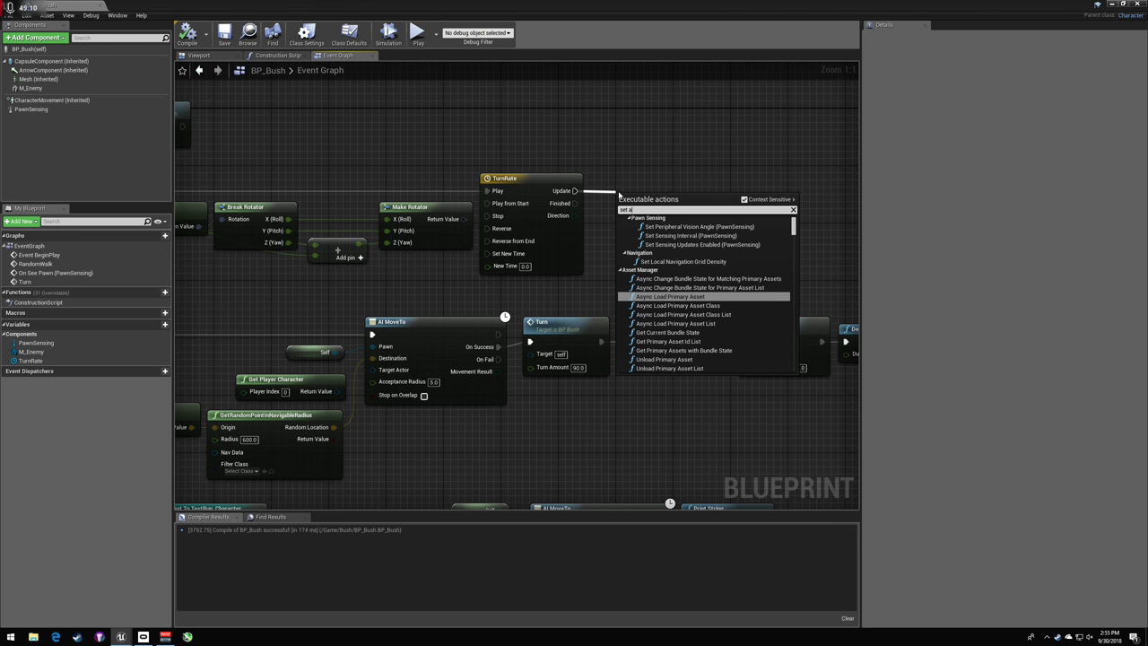
key("Return")
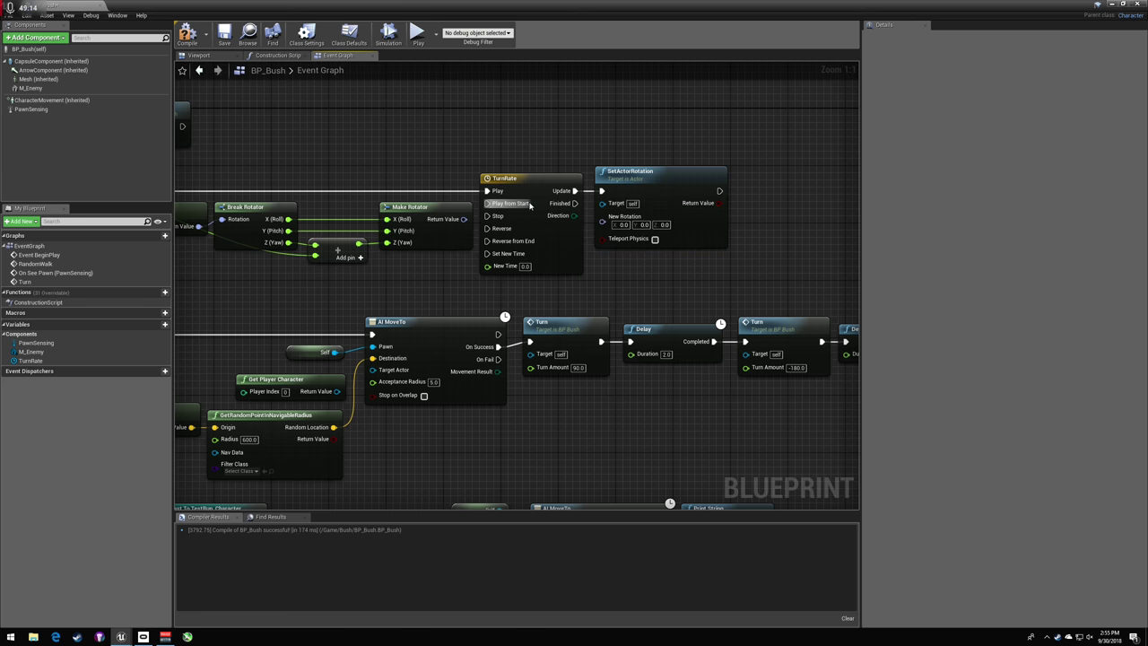
- Add a float track named Turn to the TurnRate timeline, compile BP_Bush, and return to the event graph
left_click(558, 215)
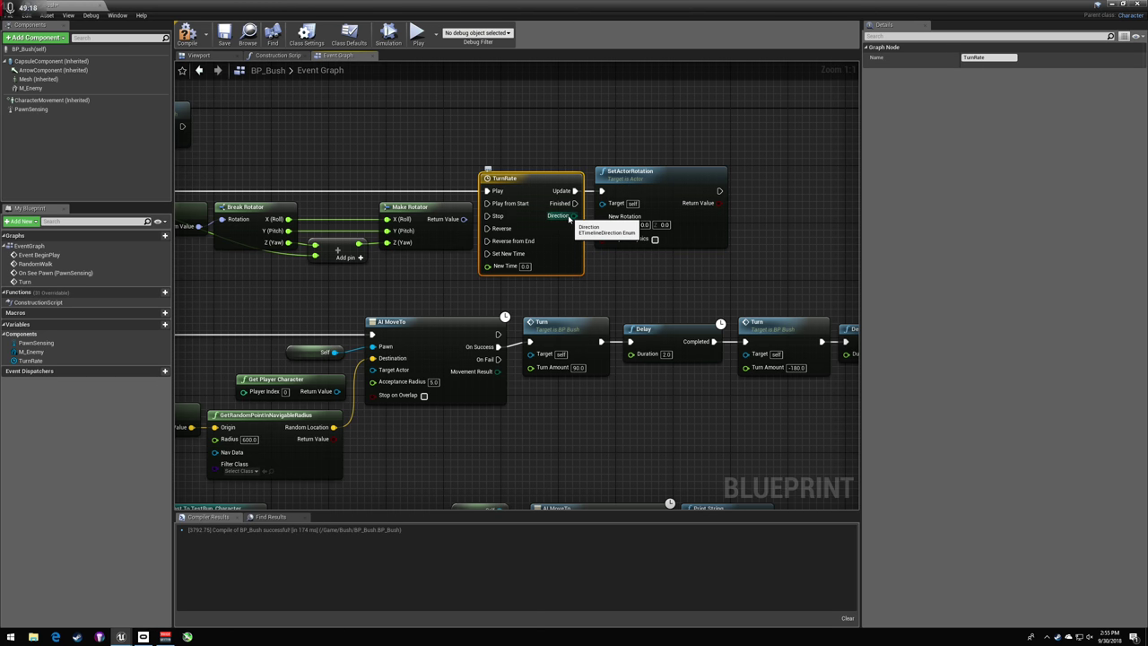
double_click(549, 241)
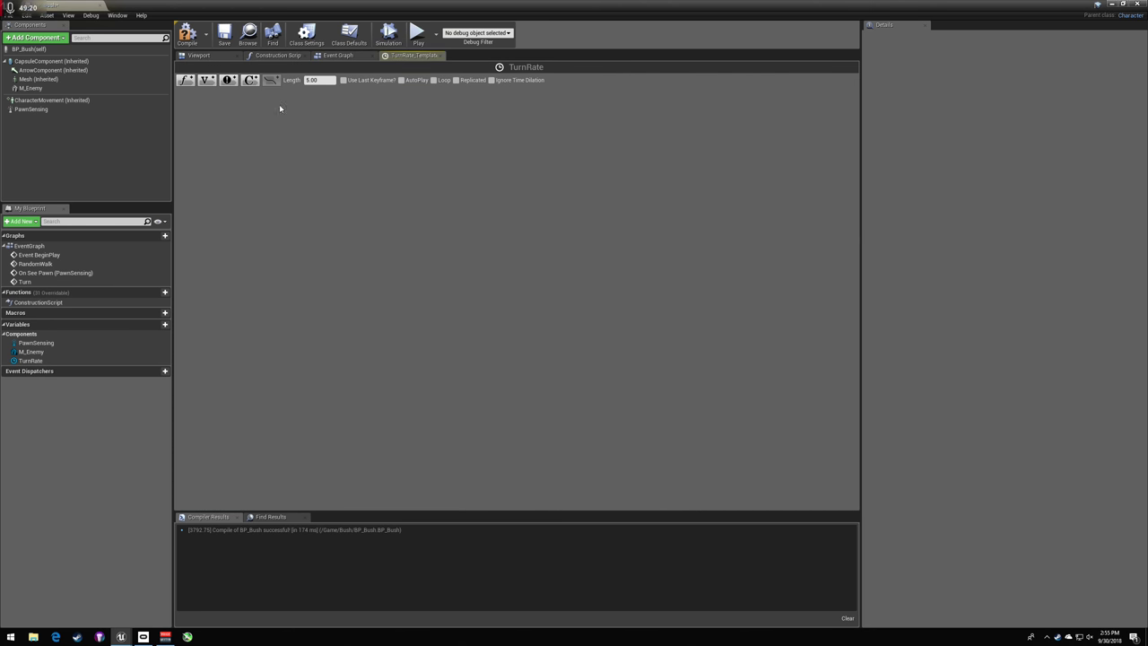
left_click(186, 80)
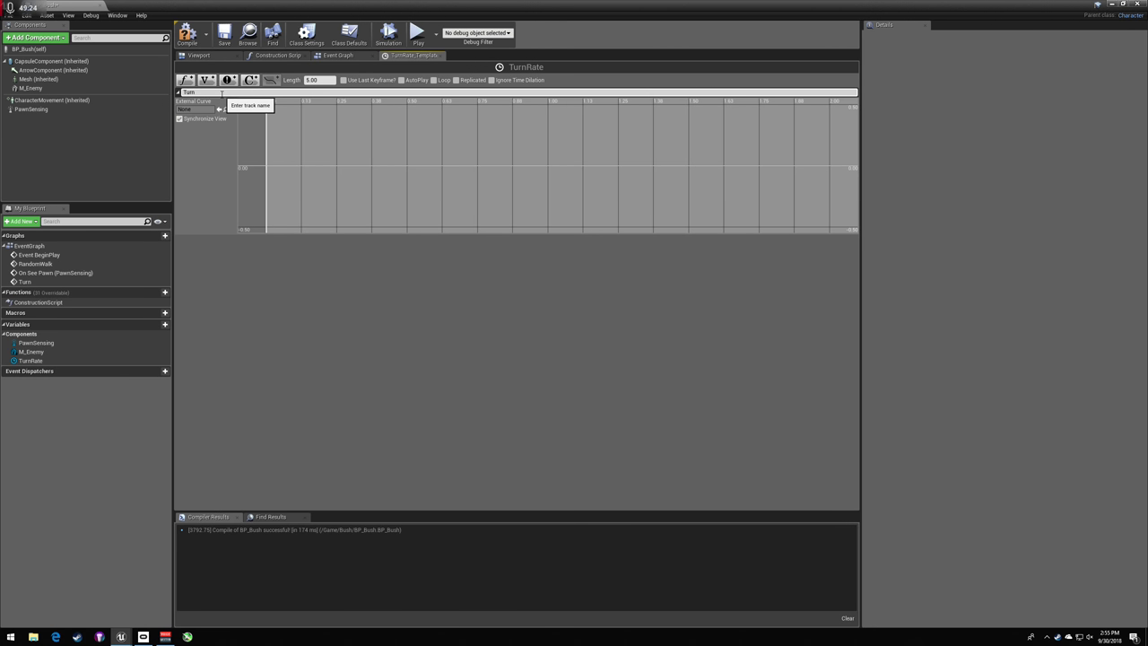
type("Turn")
key("Return")
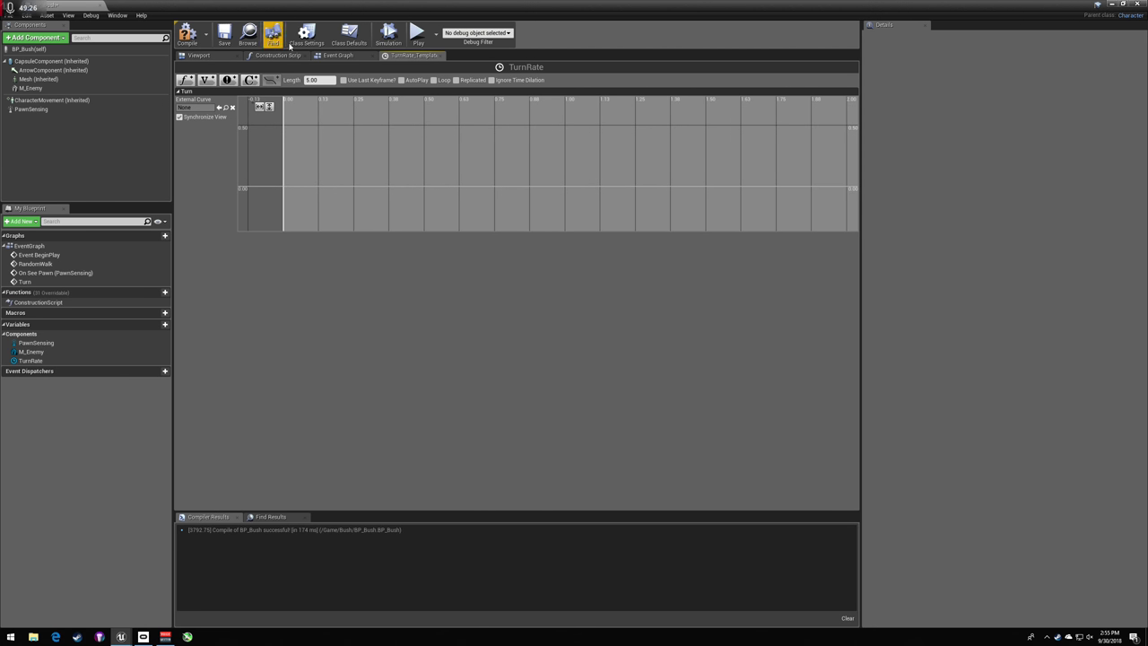
left_click(186, 34)
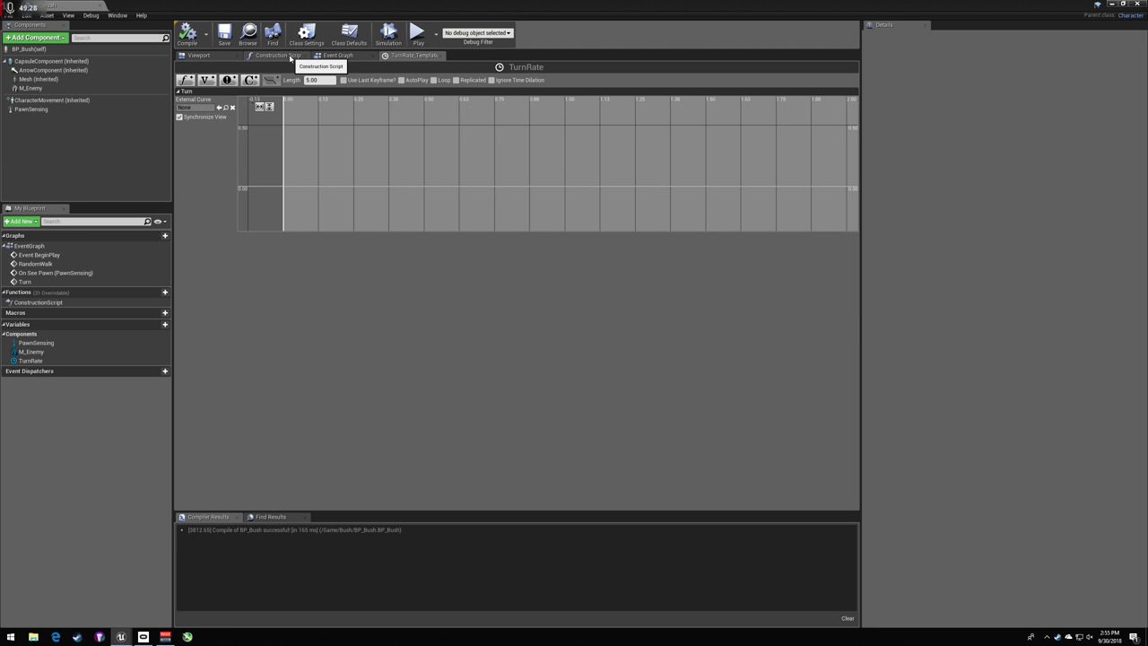
left_click(339, 56)
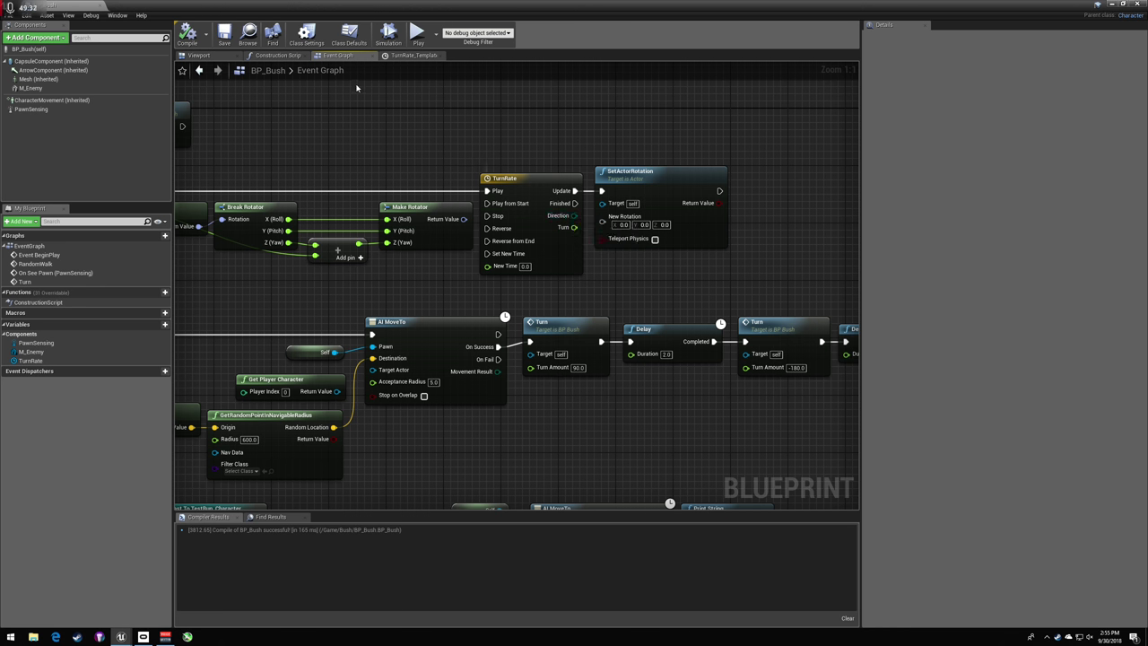
left_click(386, 56)
scroll(269, 108, "up", 4)
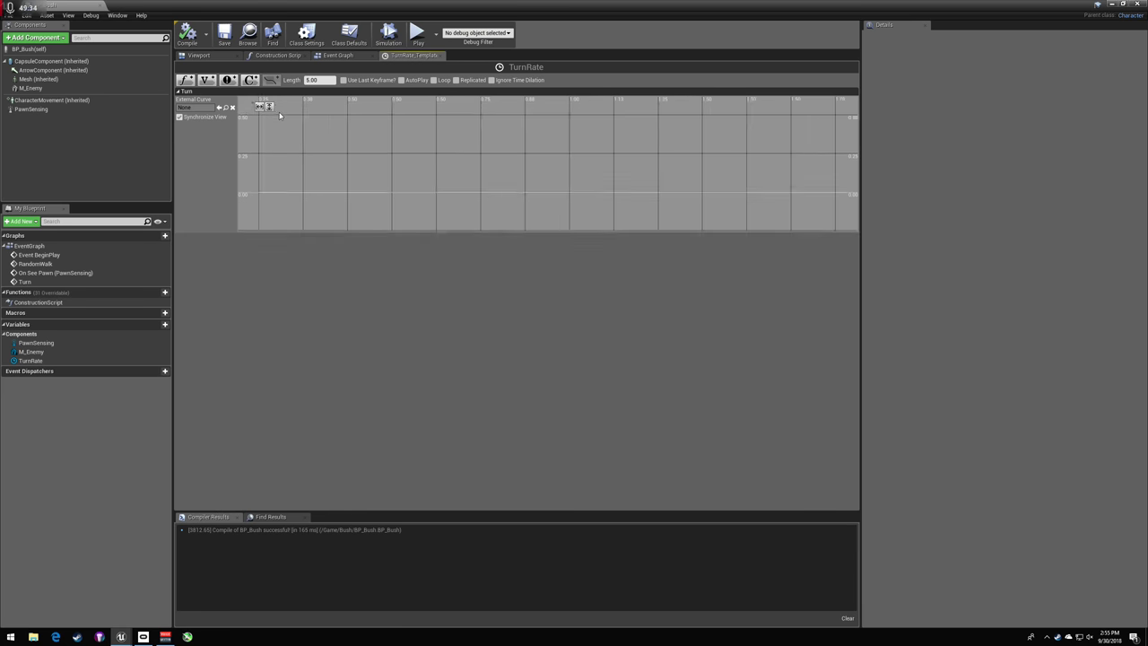
scroll(277, 116, "down", 5)
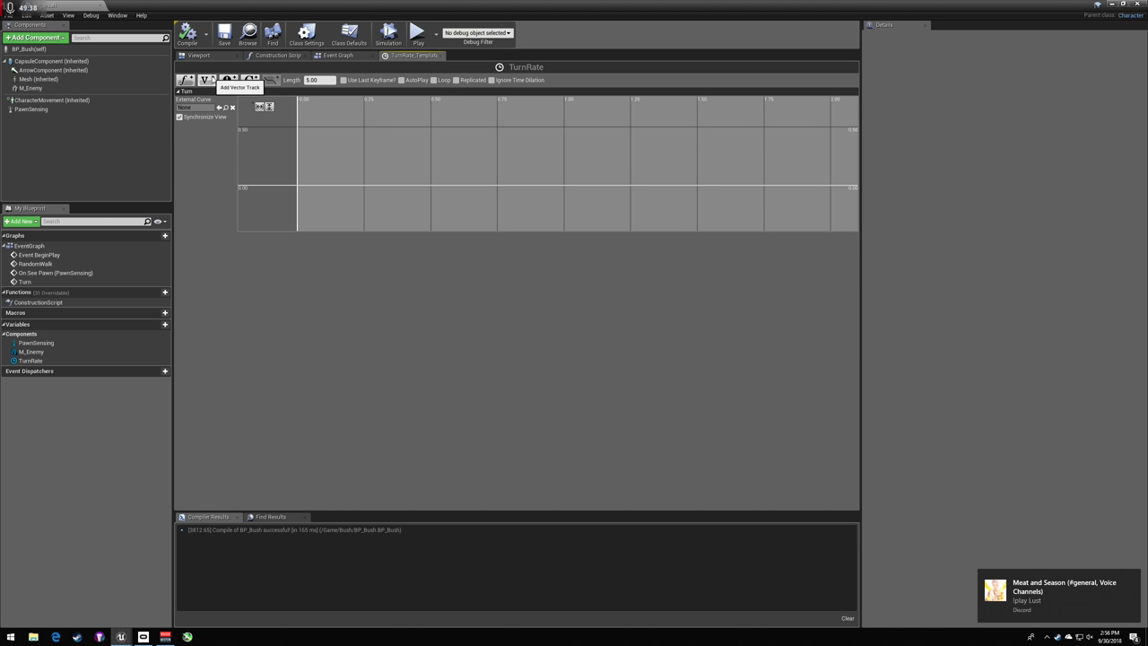
left_click(359, 55)
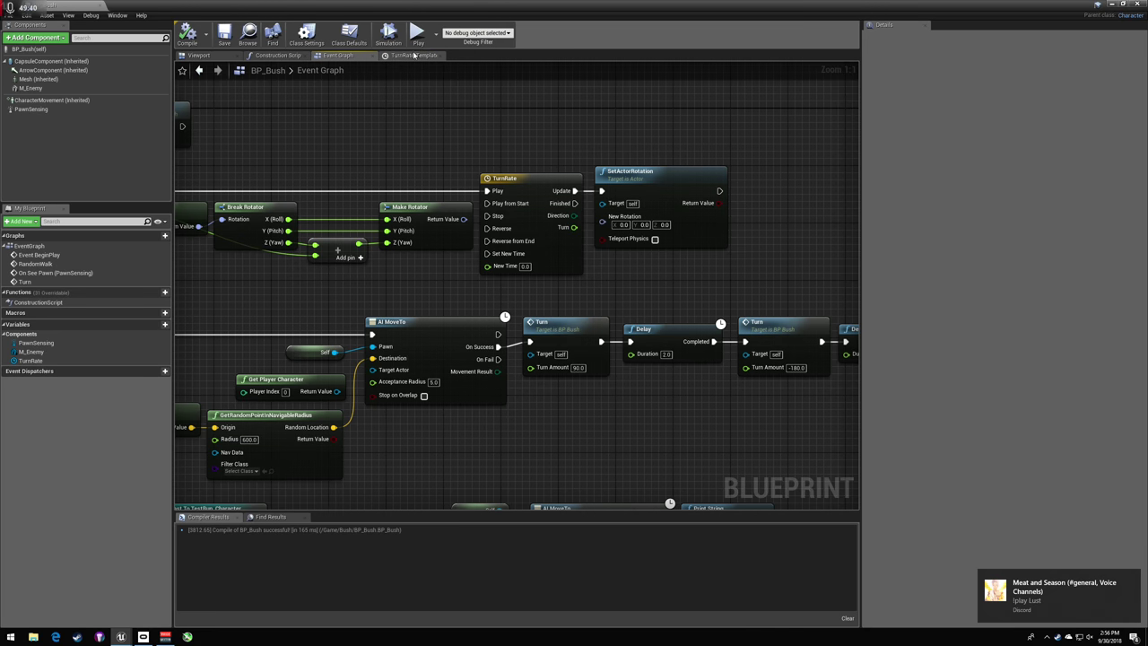
- Space the TurnRate timeline and SetActorRotation nodes farther apart, leaving room between them
left_click_drag(675, 188, 787, 188)
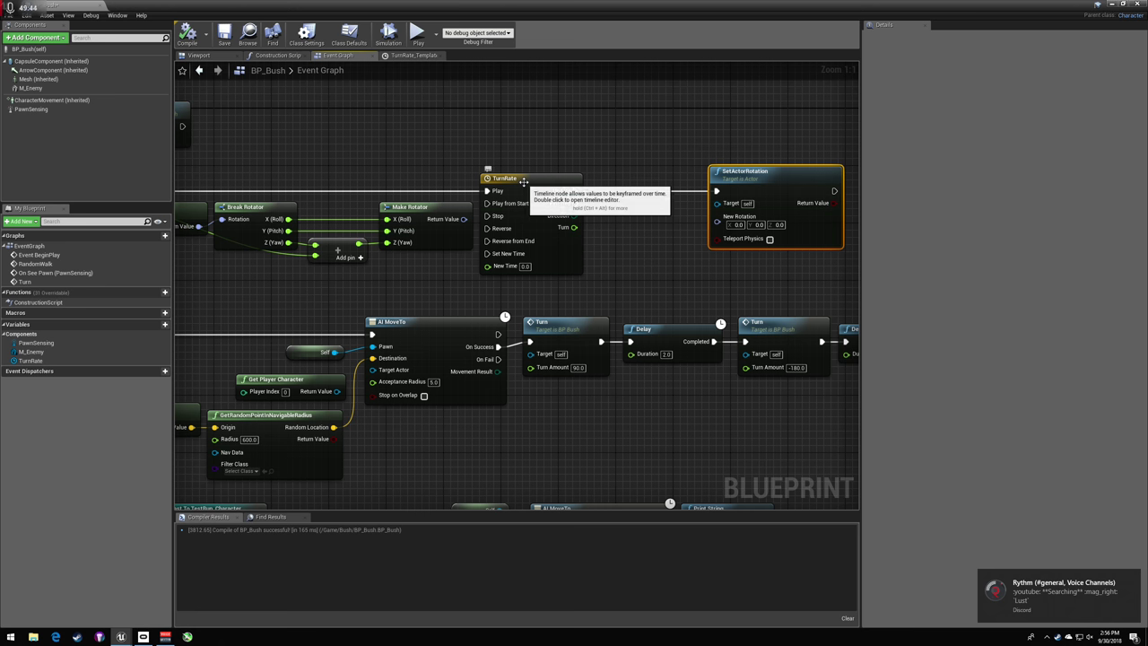
left_click_drag(524, 185, 595, 188)
left_click(653, 195)
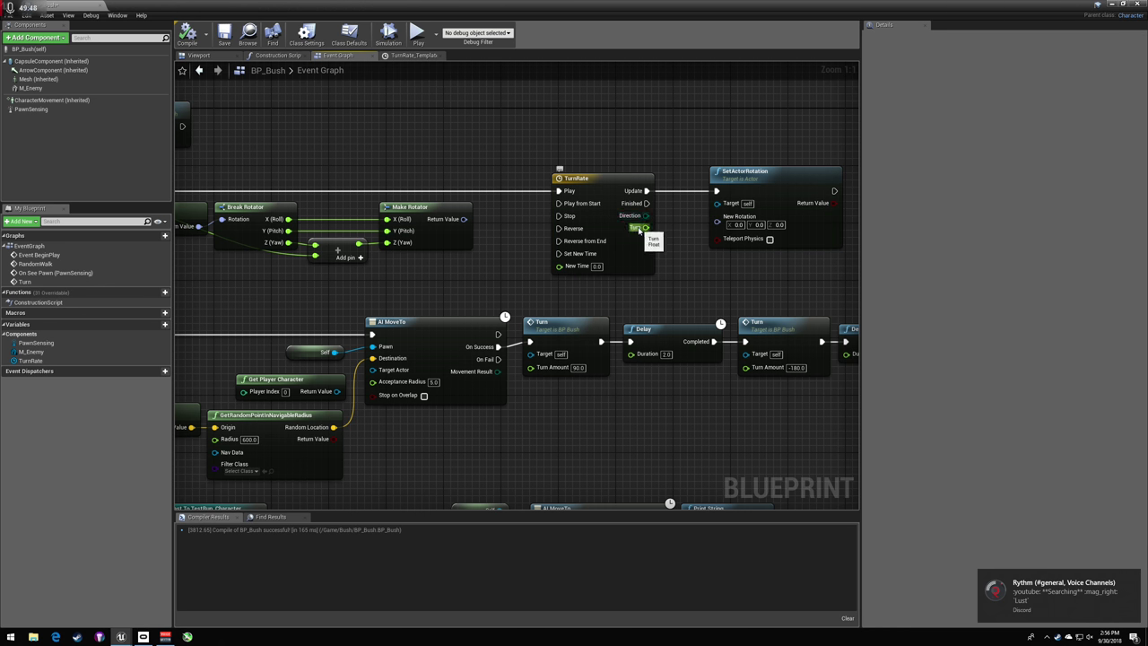
left_click_drag(616, 231, 550, 235)
right_click_drag(431, 228, 472, 225)
left_click(458, 261)
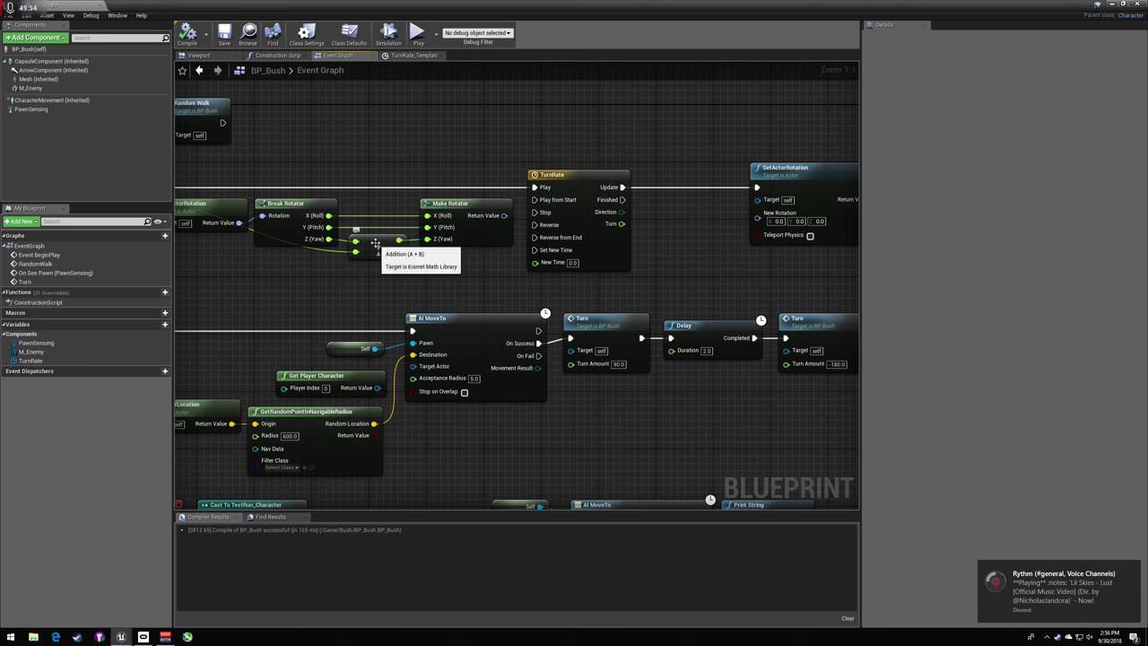
right_click_drag(375, 244, 331, 225)
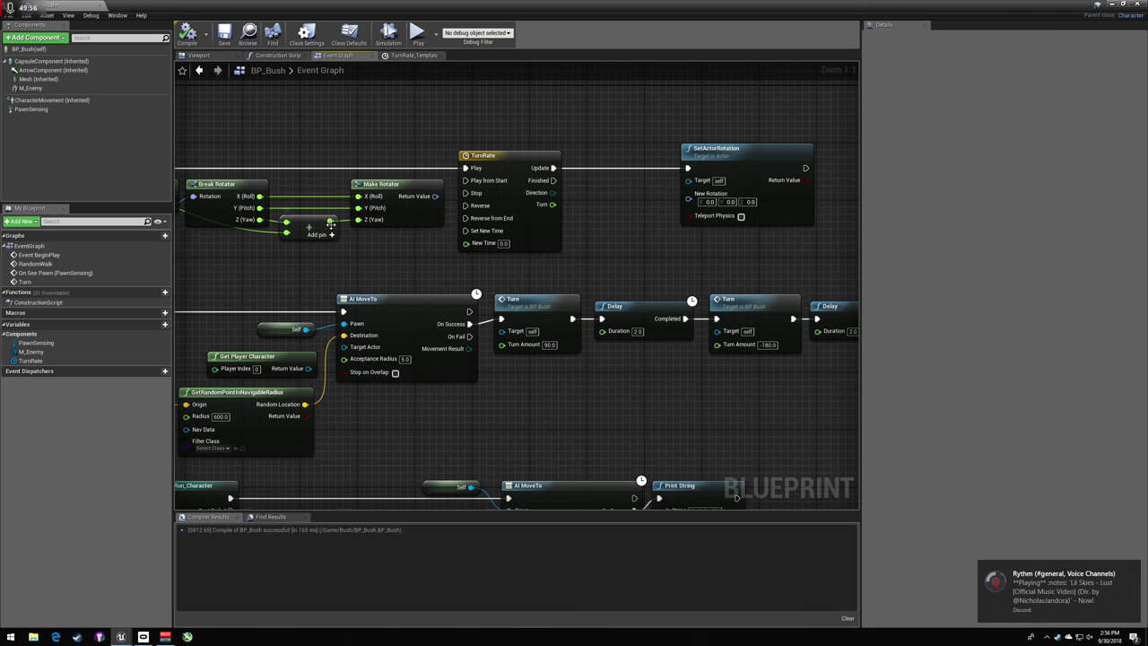
- Replace the chain of Turn and Delay nodes after AI MoveTo with a single Turn call from On Success leading into Random Walk
left_click_drag(491, 381, 197, 303)
key("Delete")
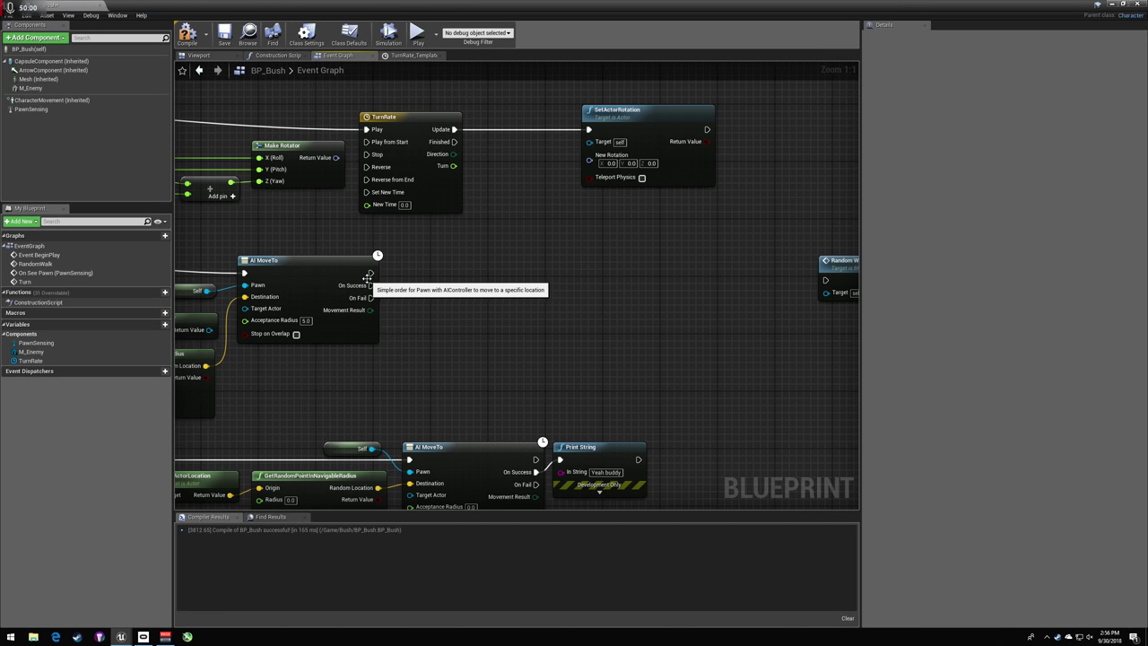
left_click_drag(370, 286, 436, 285)
type("turn")
key("Return")
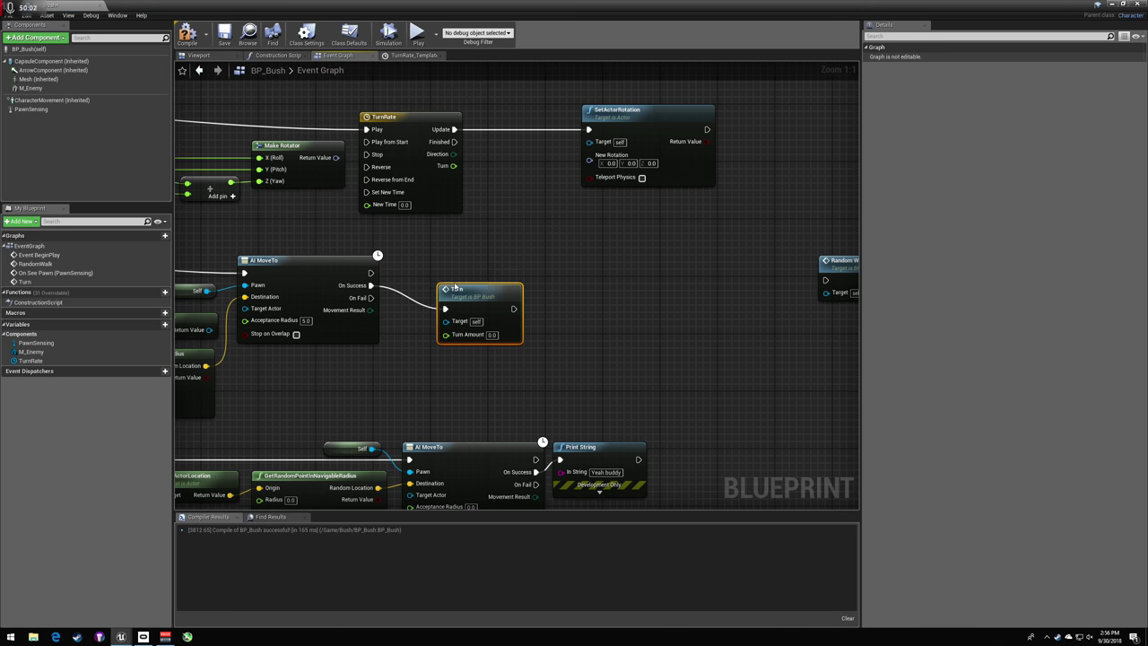
left_click_drag(513, 309, 700, 290)
left_click_drag(601, 300, 499, 277)
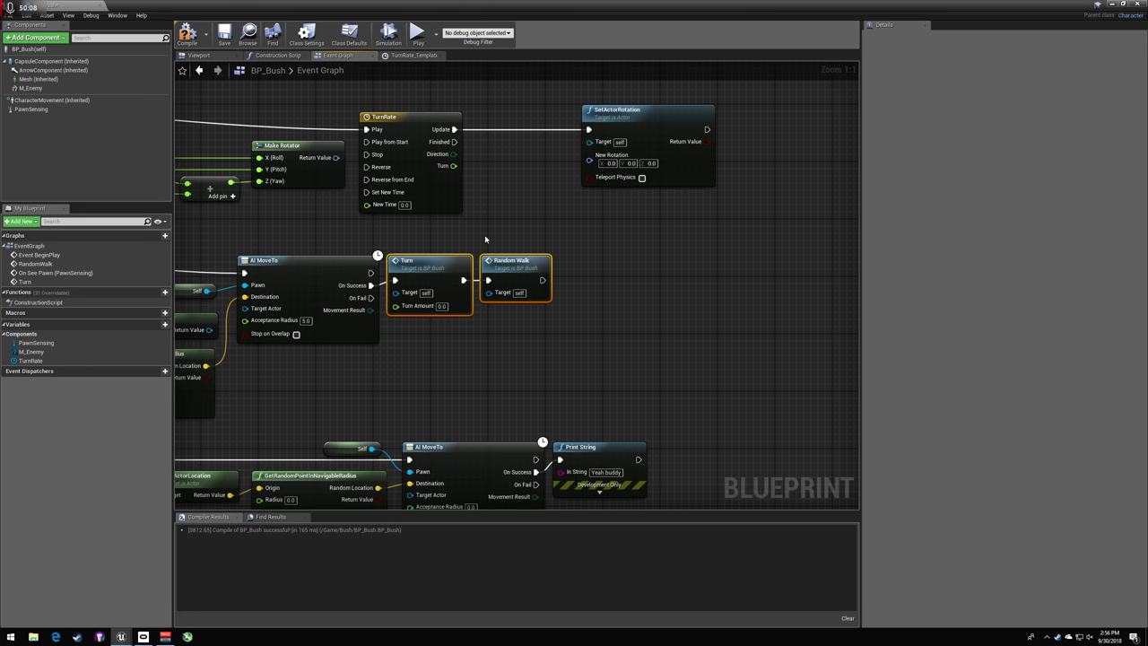
left_click(488, 241)
- Delete the rotator and addition nodes beside the Turn event, remove its TurnAmount input, and compile BP_Bush
right_click_drag(313, 232, 523, 257)
left_click_drag(532, 250, 260, 177)
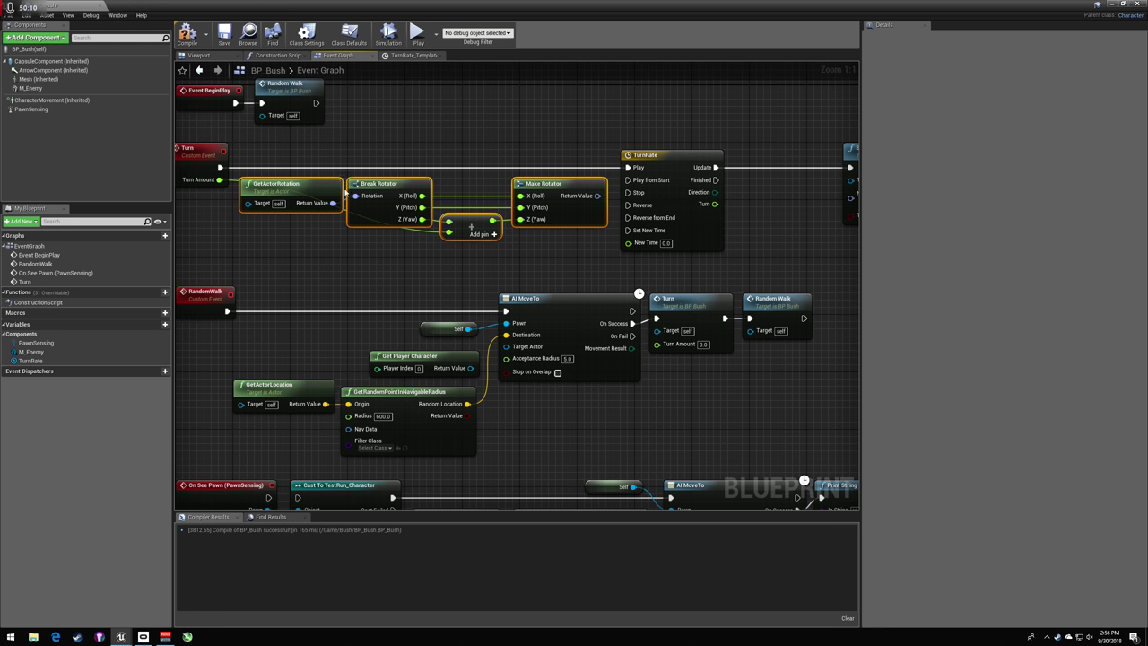
key("Delete")
right_click_drag(226, 171, 262, 169)
left_click(256, 157)
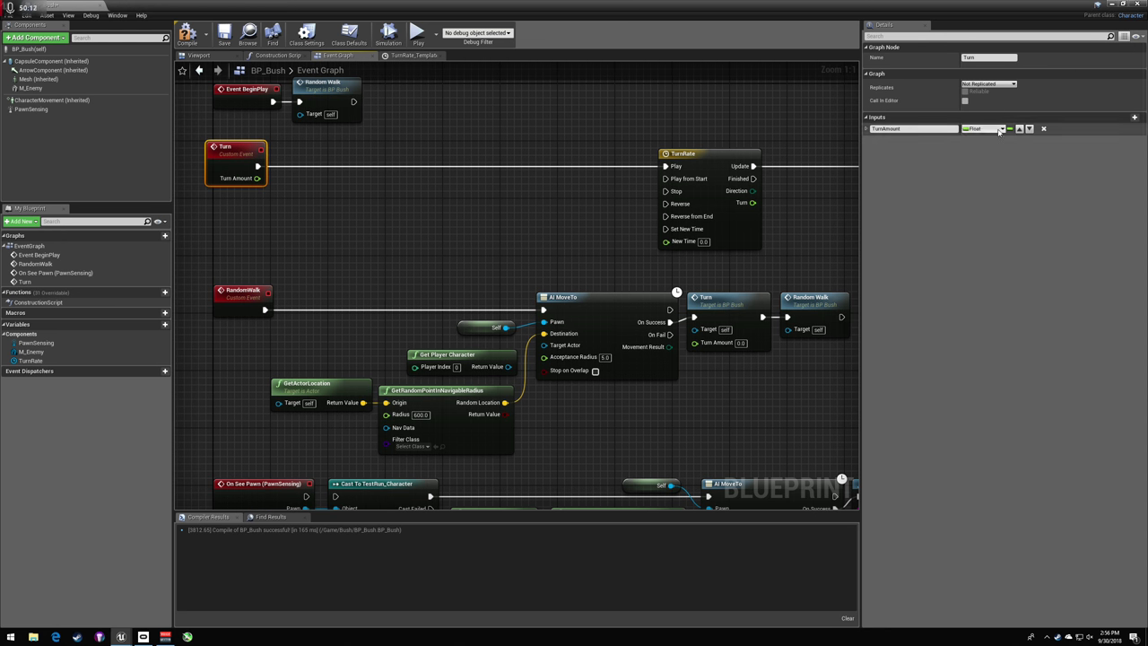
left_click(1043, 128)
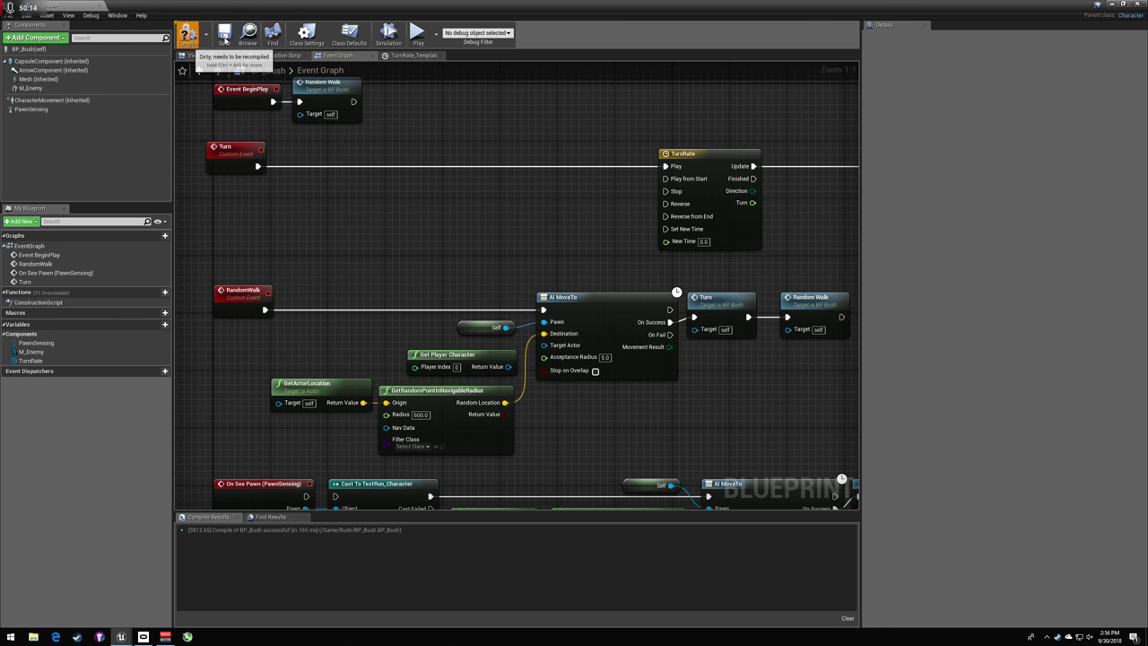
left_click(187, 33)
- Move the Random Walk call closer to the Turn call after AI MoveTo
right_click_drag(734, 257, 587, 256)
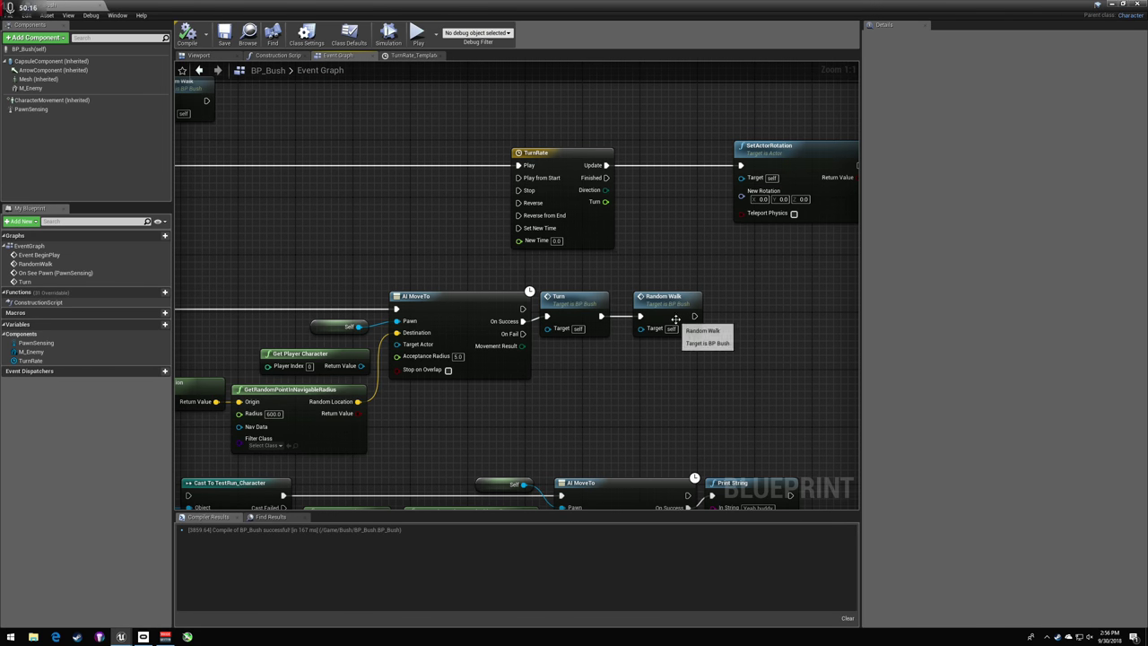
left_click_drag(676, 318, 655, 317)
left_click(497, 225)
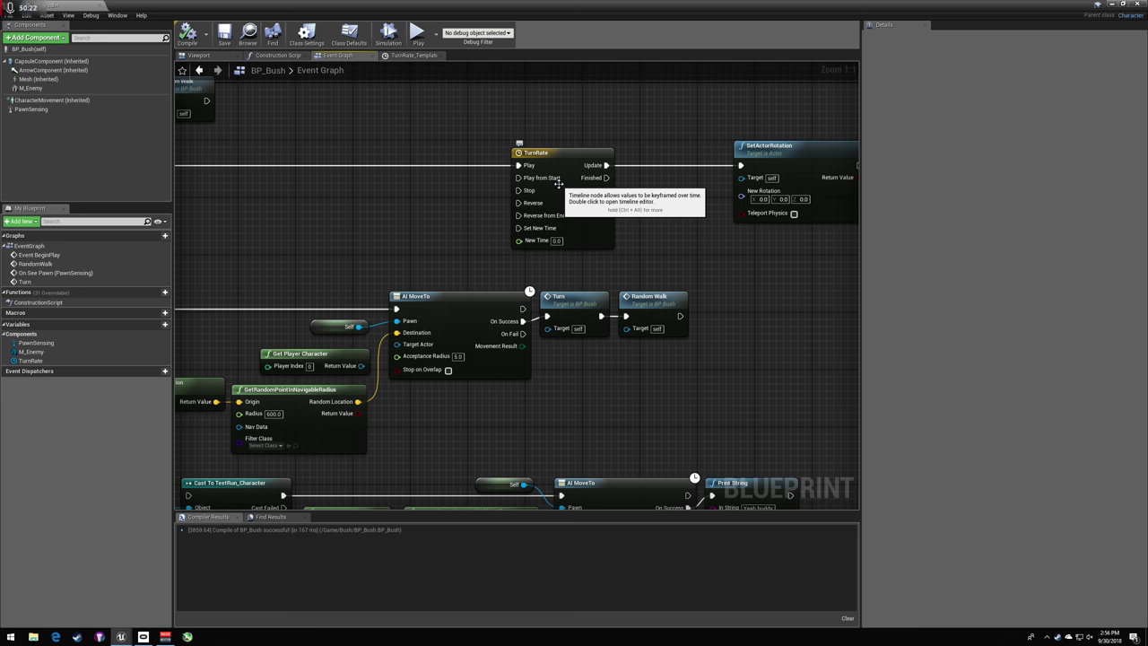
left_click(579, 205)
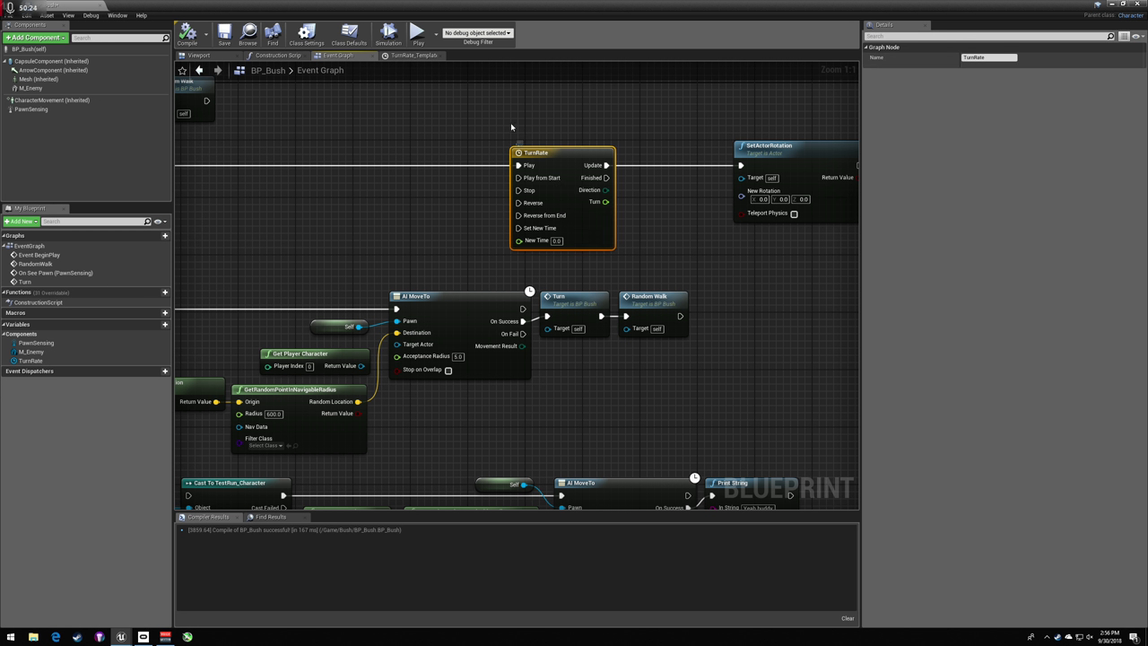
double_click(537, 152)
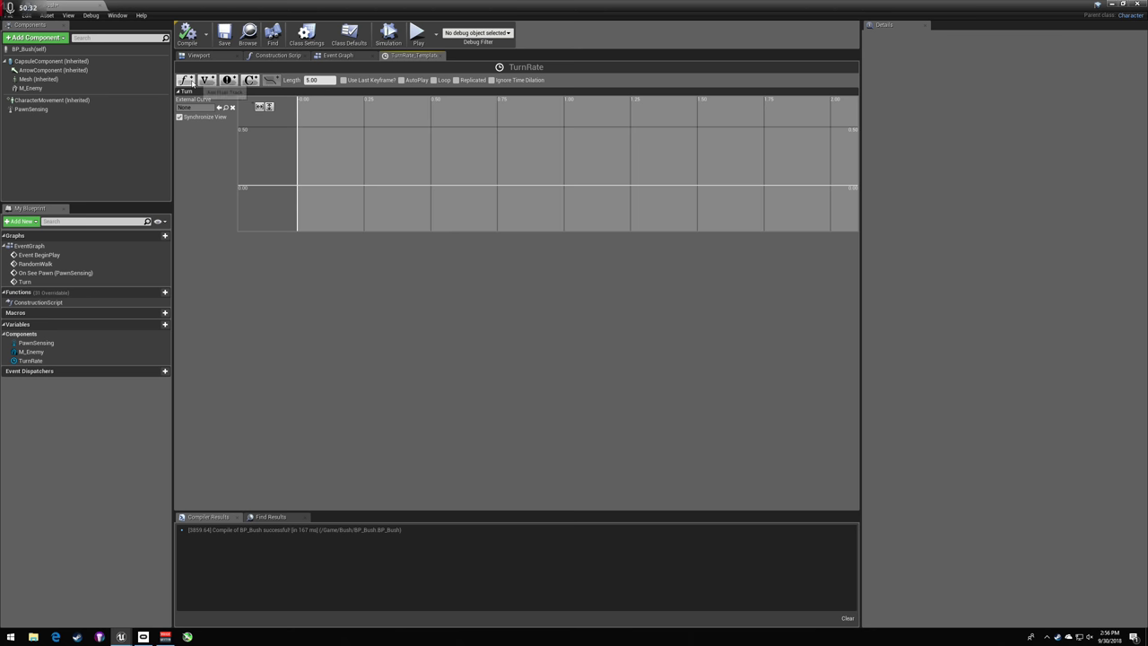
left_click(339, 55)
- Move the TurnRate timeline node directly beside the Turn custom event
right_click_drag(476, 128, 596, 129)
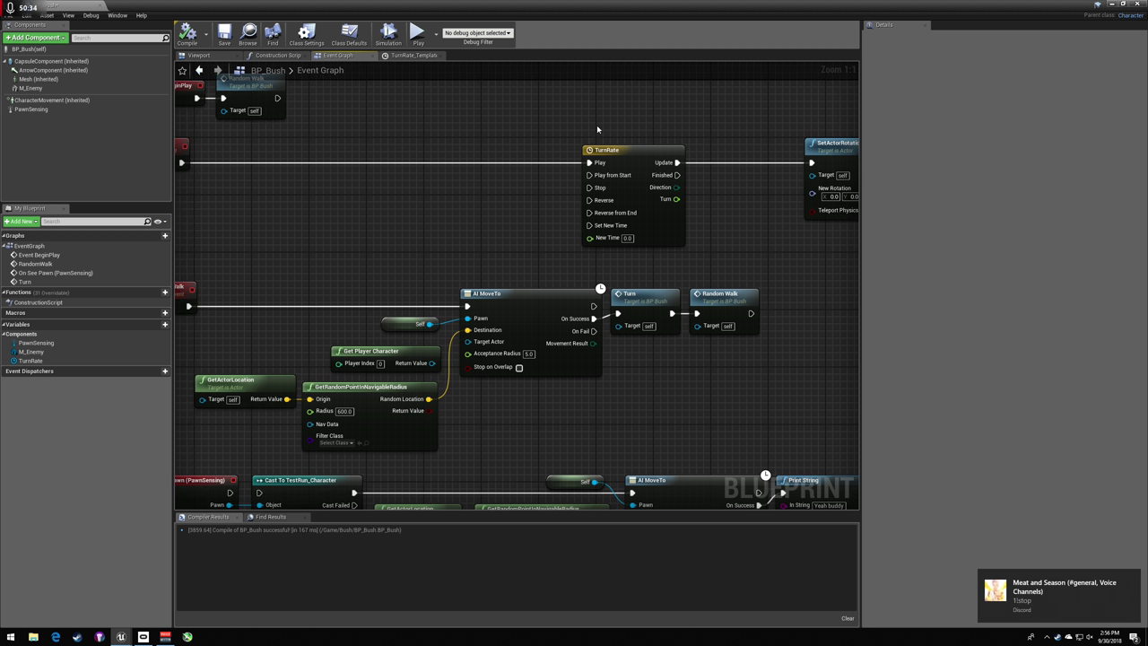
left_click_drag(597, 128, 703, 163)
left_click(463, 146)
right_click_drag(446, 159, 633, 156)
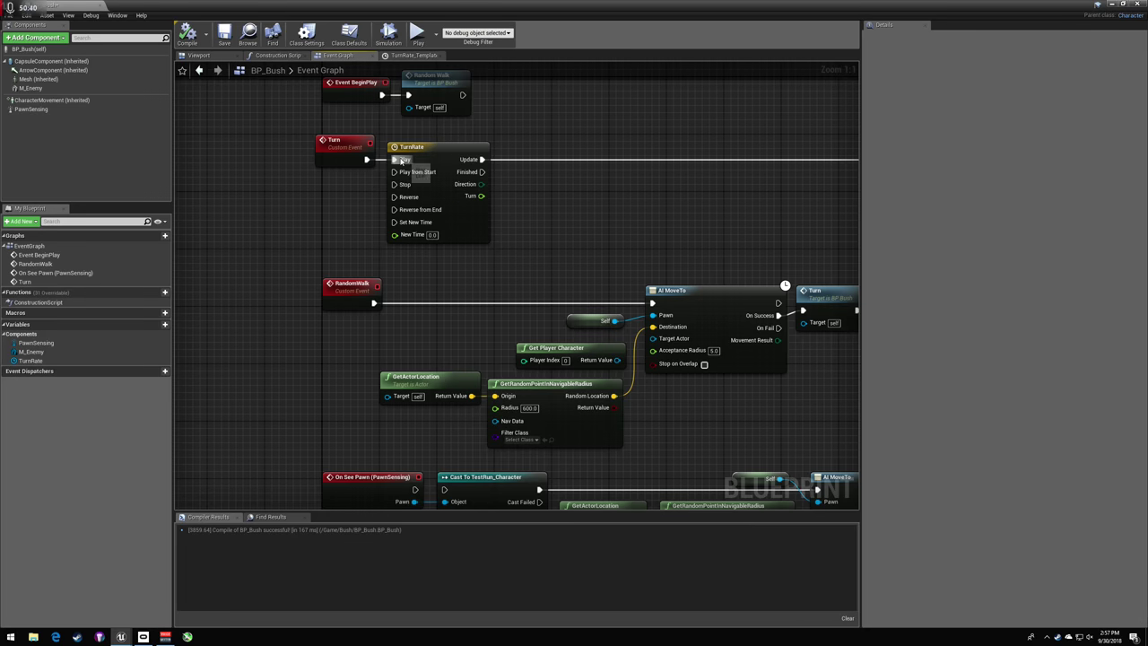
- Reconnect the Turn custom event to TurnRate's Play from Start input and compile BP_Bush
left_click_drag(360, 160, 399, 172)
left_click(486, 145)
right_click_drag(487, 142, 438, 141)
left_click_drag(401, 153, 408, 156)
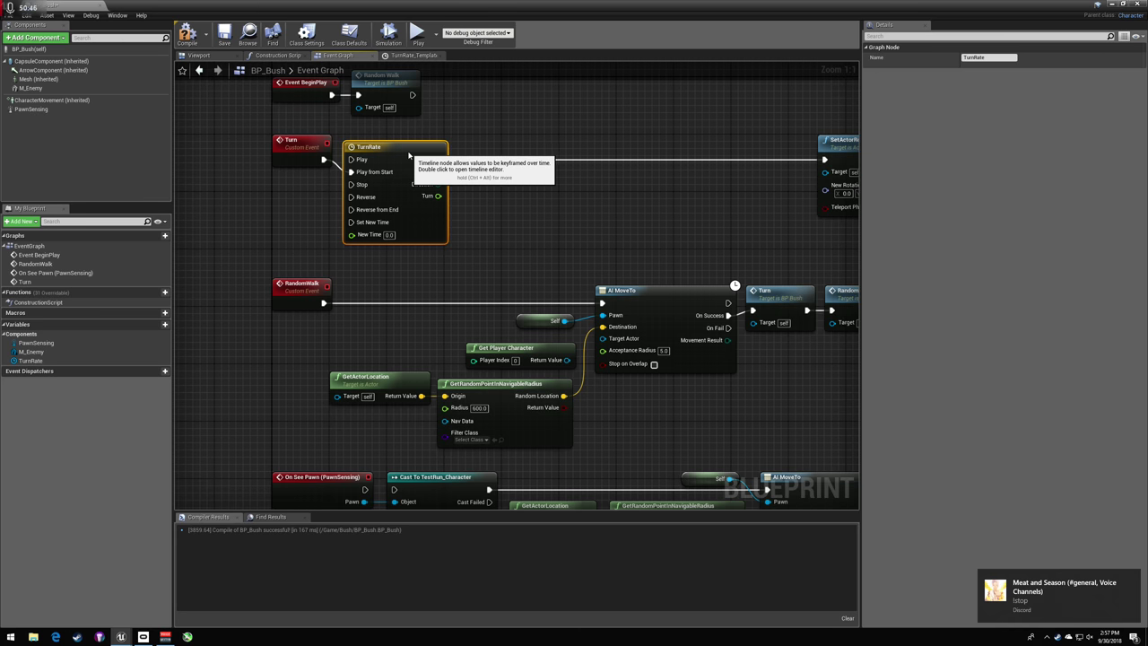
left_click(466, 145)
right_click_drag(467, 146, 417, 151)
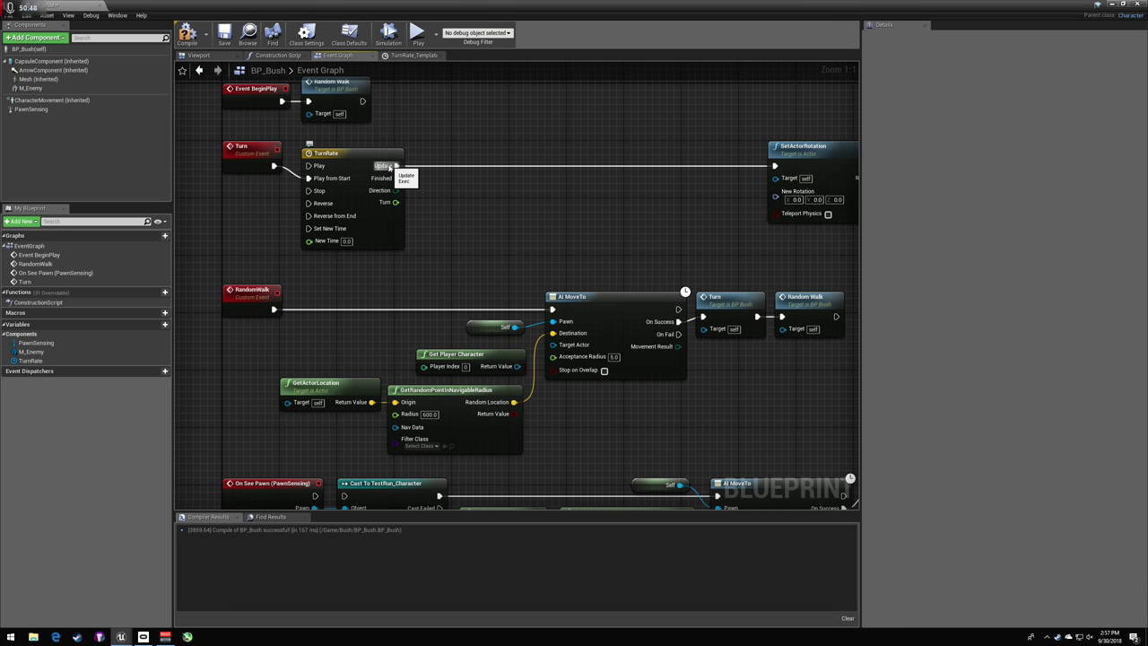
left_click_drag(389, 167, 473, 225)
key("Escape")
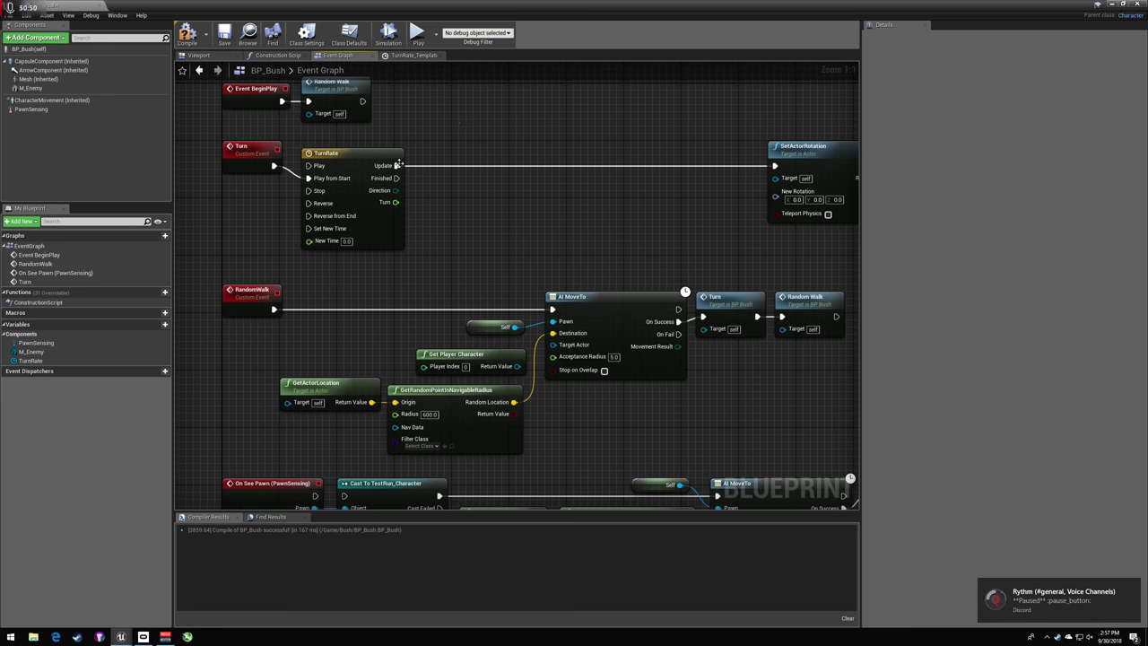
left_click(201, 40)
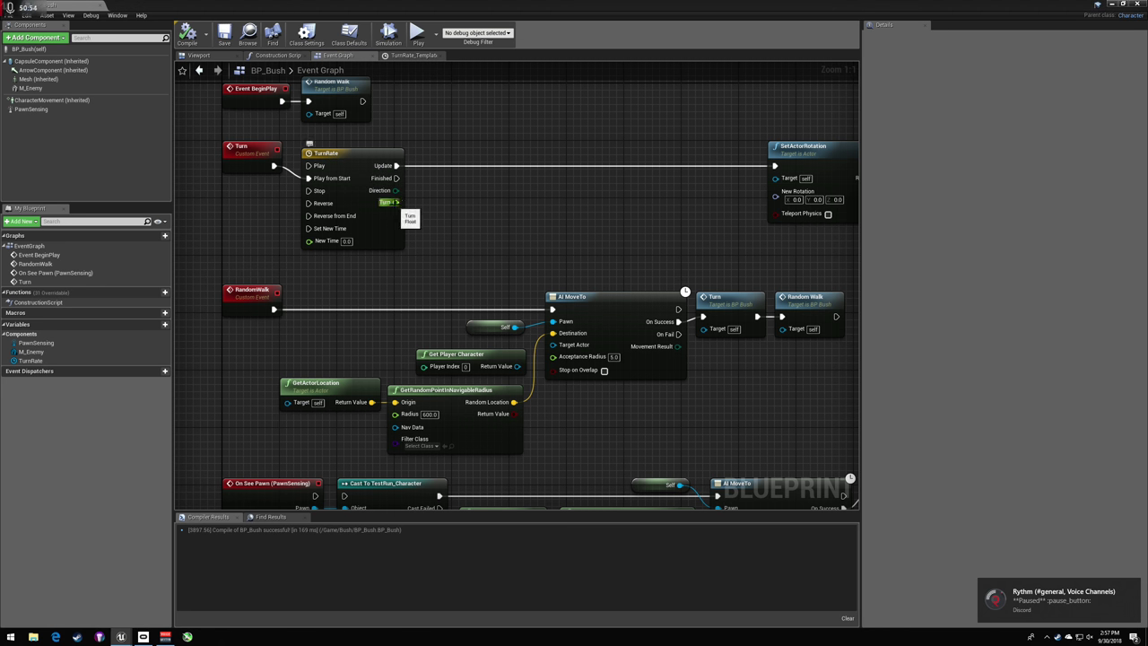
- Add a Make Rotator node with its Z (Yaw) input fed by TurnRate's Turn output
left_click_drag(395, 202, 455, 206)
type("naje")
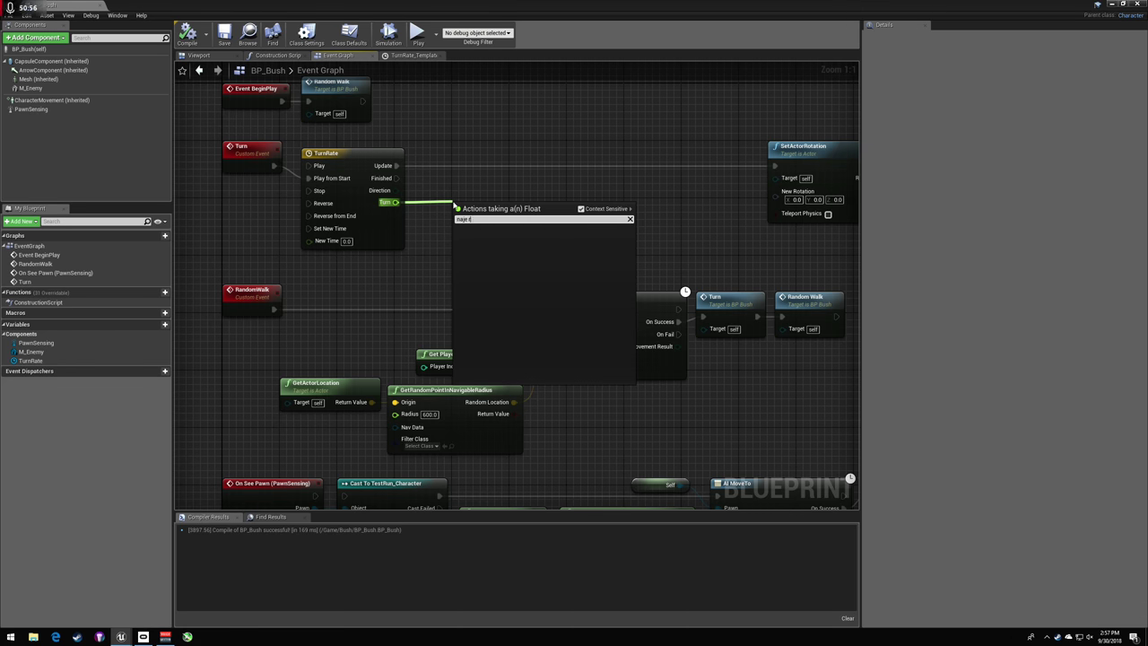
key("BackSpace")
key("BackSpace")
key("BackSpace")
key("BackSpace")
type("make rot")
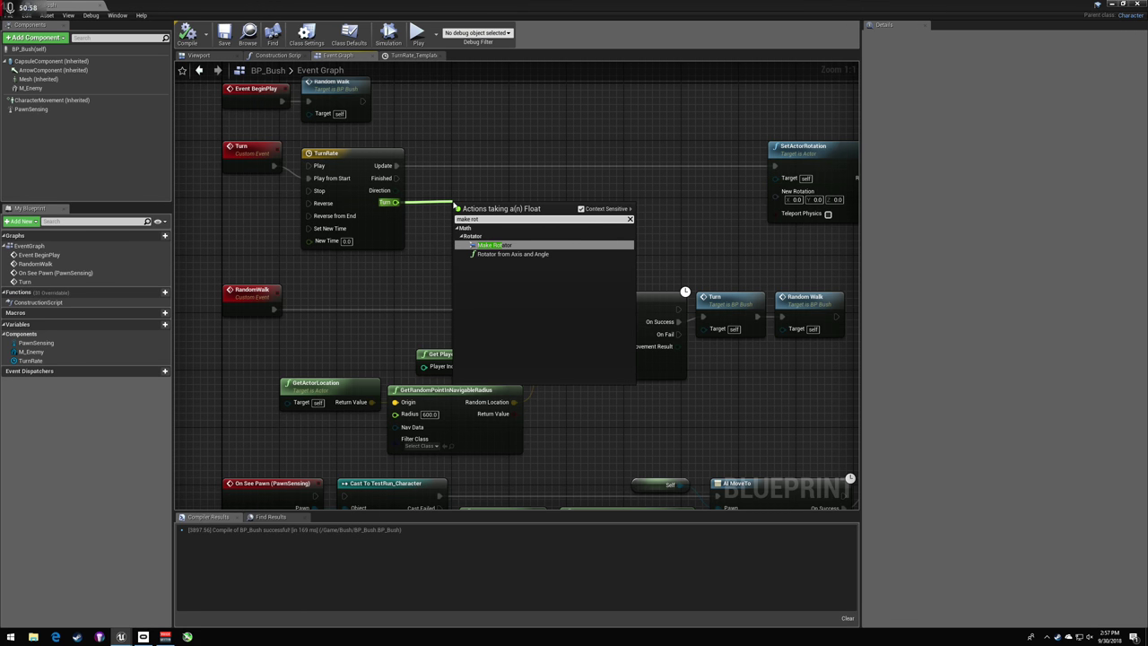
key("Return")
left_click_drag(483, 211, 395, 202)
left_click(510, 217, "alt")
left_click_drag(598, 216, 623, 213)
left_click(494, 213)
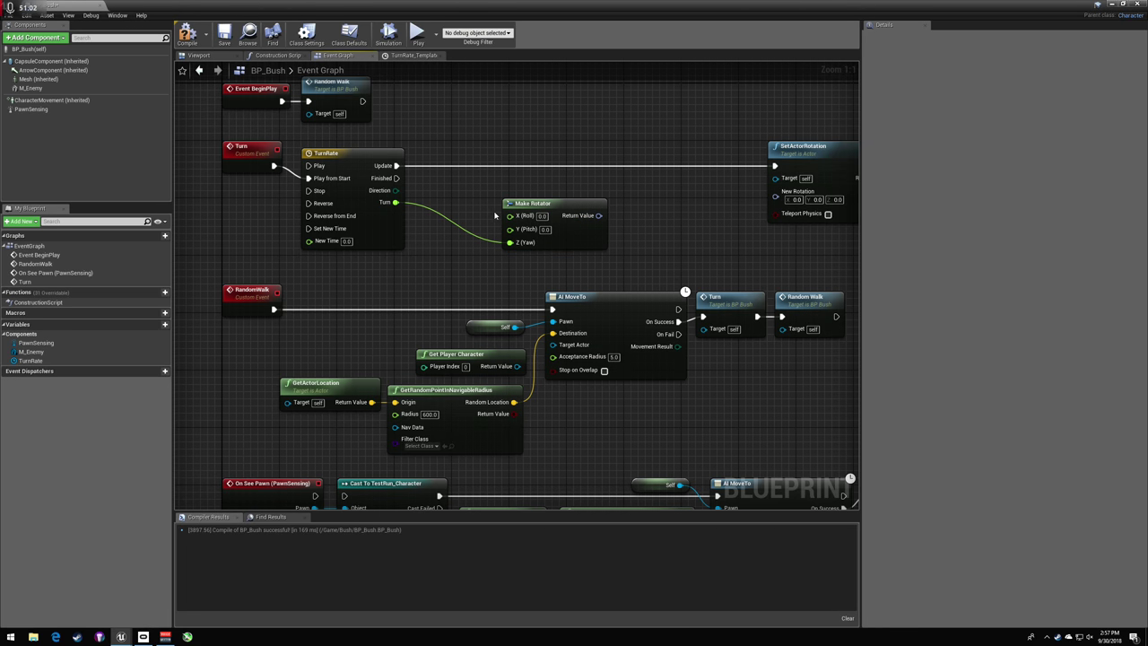
- Add a GetActorRotation node beside the TurnRate timeline and move the Make Rotator node clear of it
right_click(463, 213)
type("get actor rot")
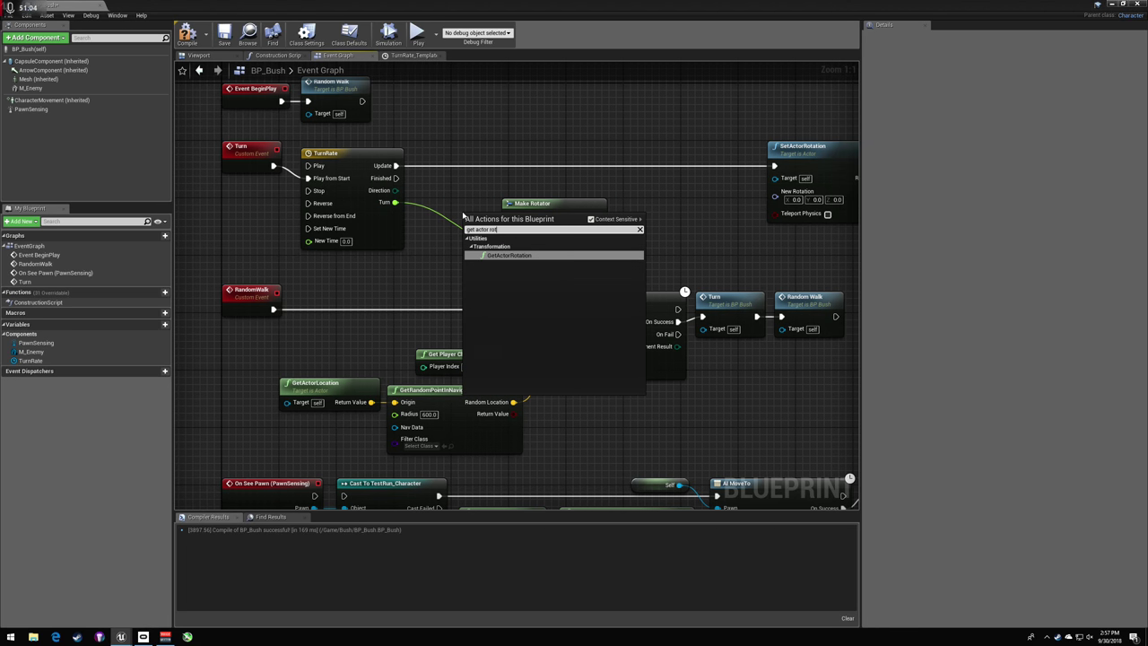
key("Return")
left_click(377, 224)
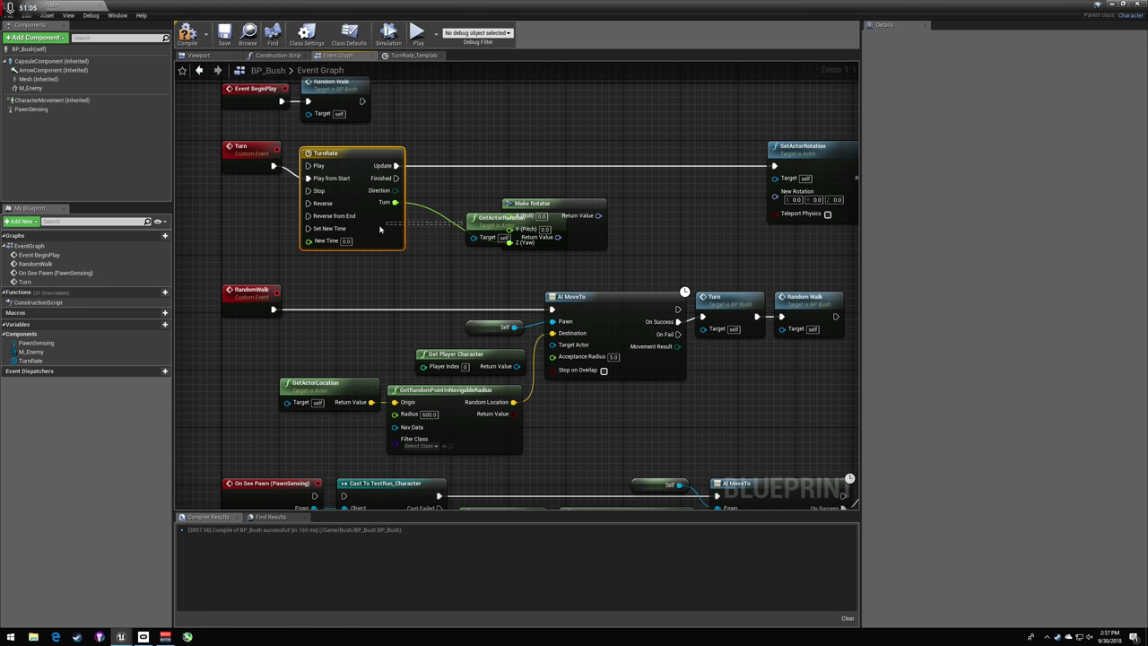
left_click(512, 190)
left_click_drag(524, 200, 623, 213)
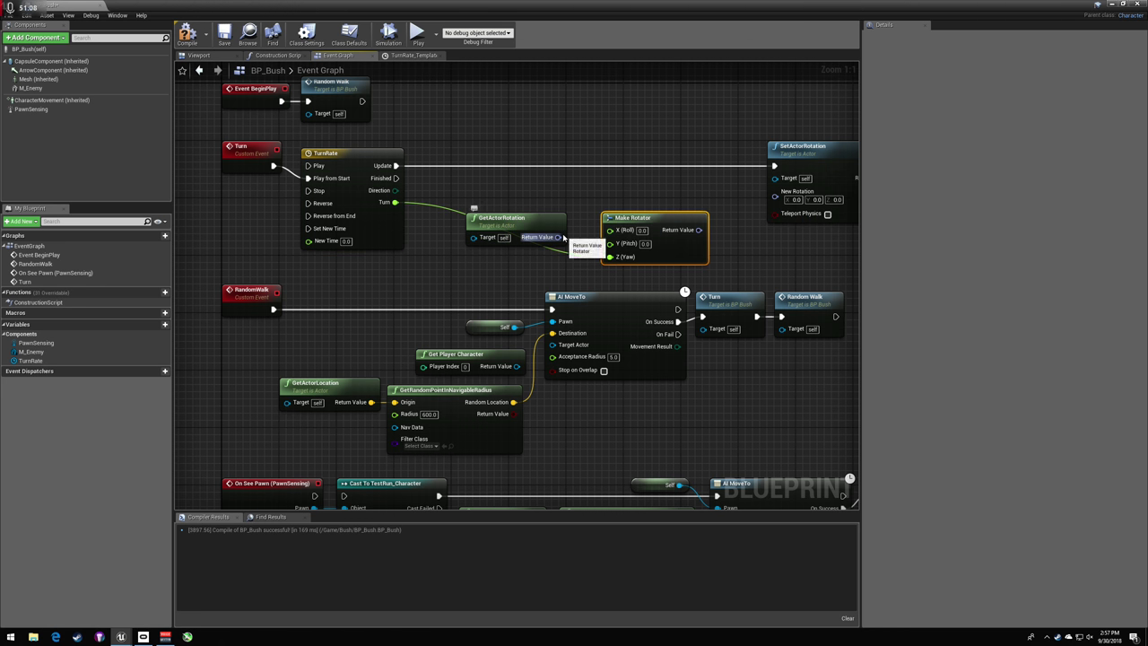
left_click_drag(548, 227, 462, 227)
right_click(462, 240)
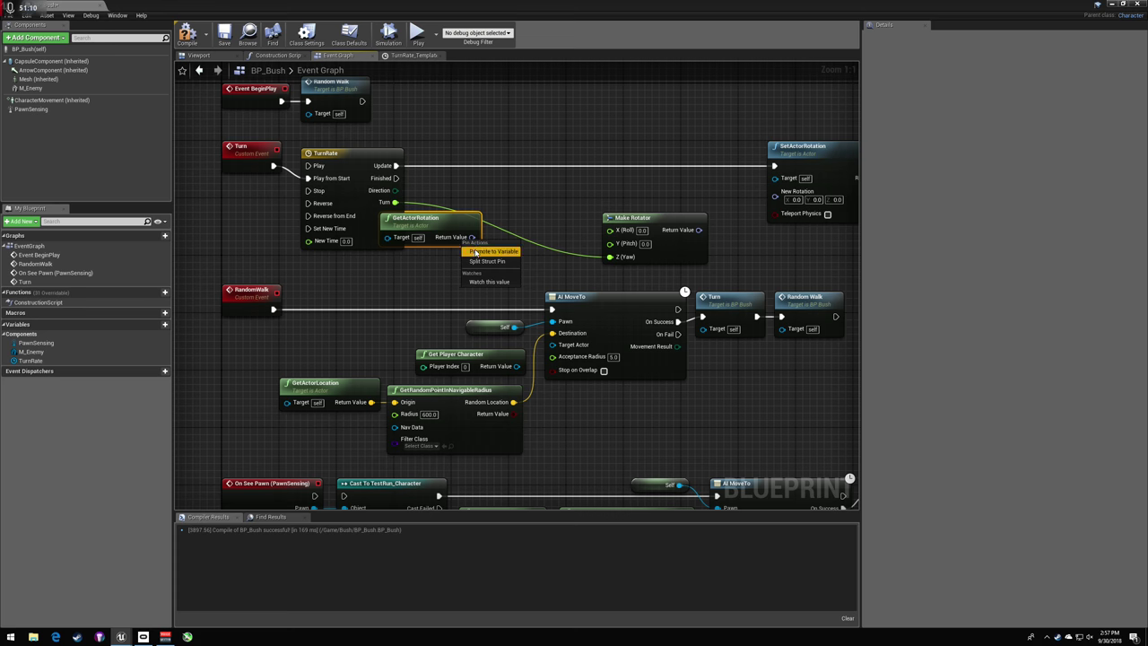
left_click(475, 252)
key("ctrl+z")
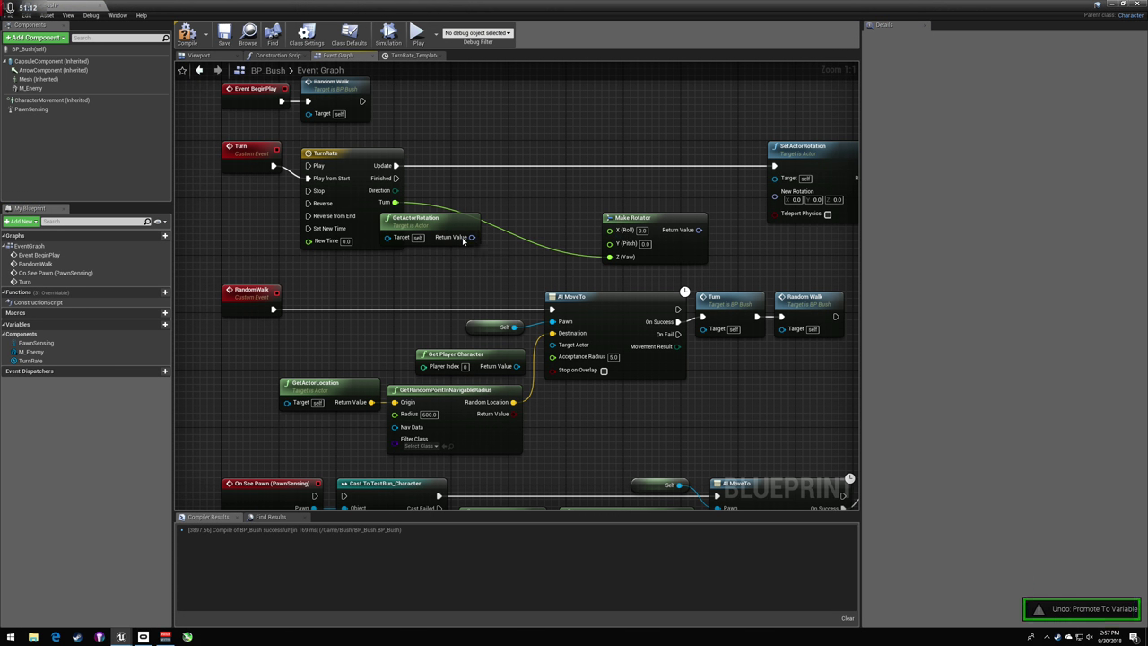
- Split GetActorRotation's Return Value and connect its X (Roll) and Y (Pitch) outputs to the matching Make Rotator inputs
right_click(464, 239)
left_click(487, 262)
left_click_drag(453, 221, 614, 230)
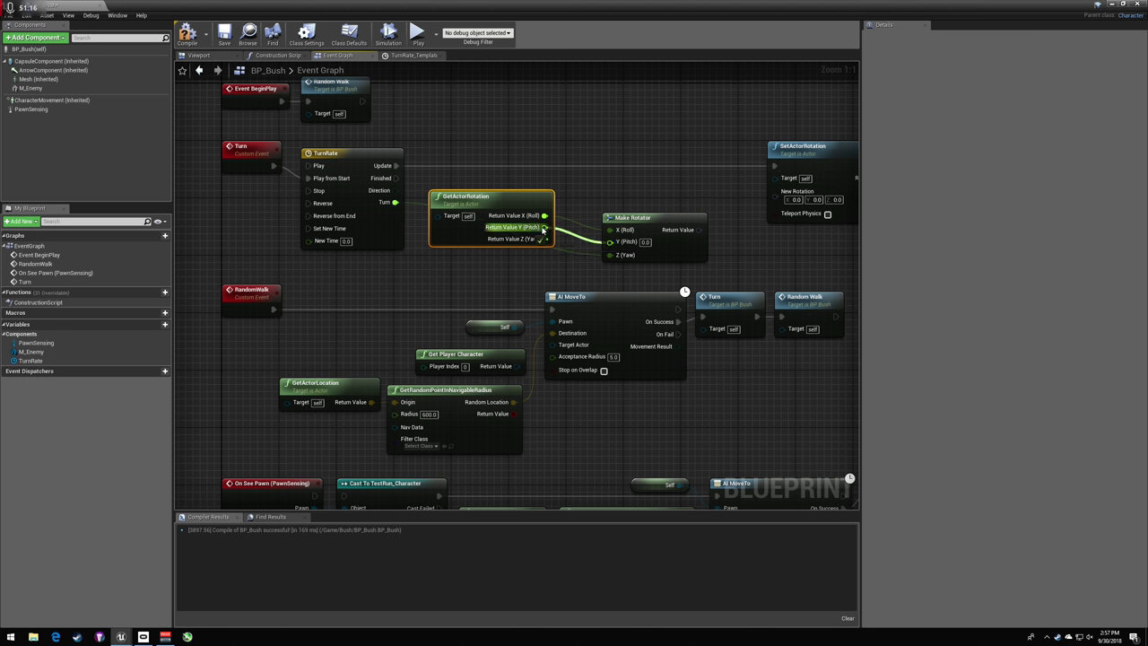
left_click_drag(525, 212, 568, 226)
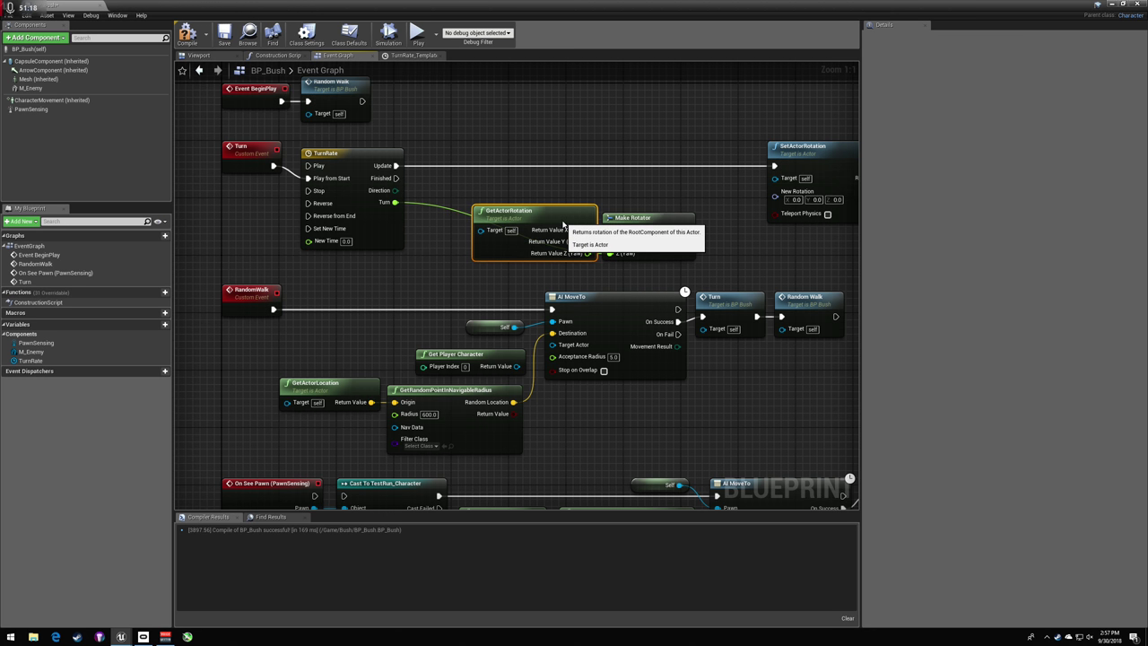
- Move the GetActorRotation and Make Rotator nodes together so they sit directly beside the TurnRate timeline
left_click(624, 187)
right_click_drag(611, 191, 564, 181)
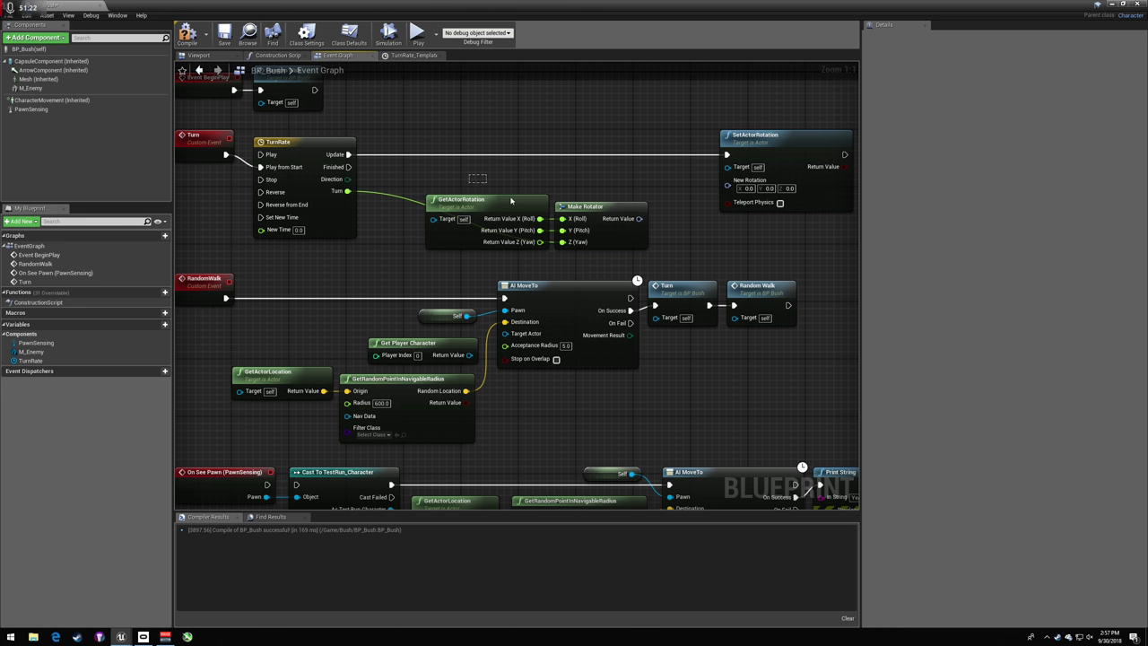
left_click_drag(511, 201, 542, 197)
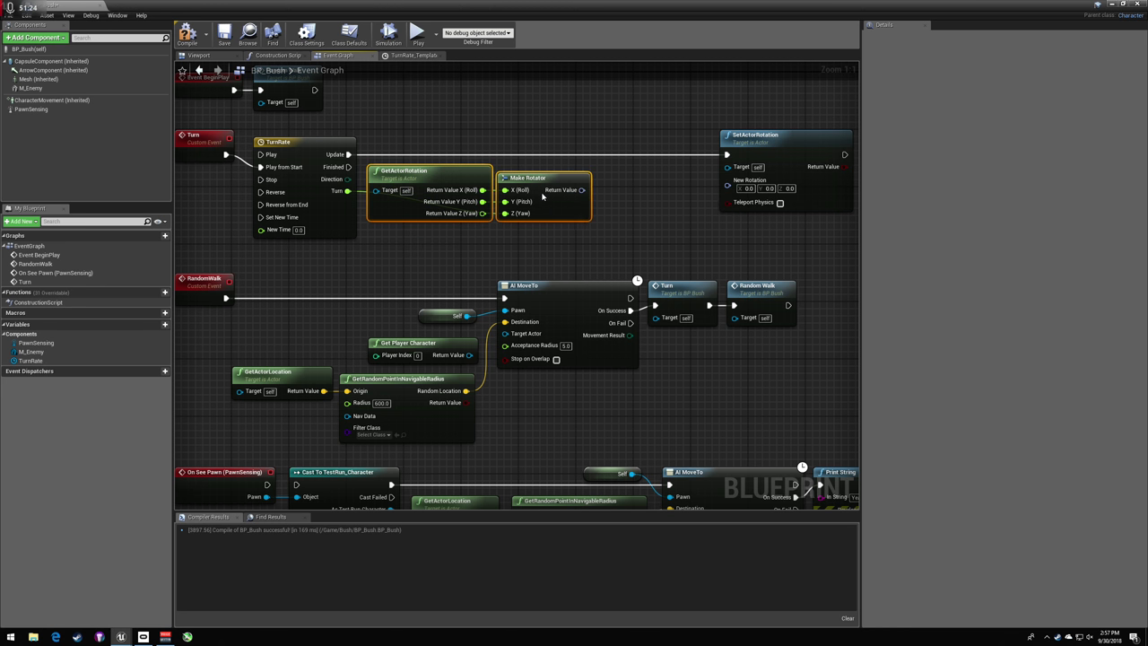
left_click(637, 189)
- Feed Make Rotator's Return Value into New Rotation of SetActorRotation, bring that node closer, and compile BP_Bush
left_click_drag(728, 186, 581, 191)
left_click_drag(773, 149, 658, 149)
left_click(398, 154)
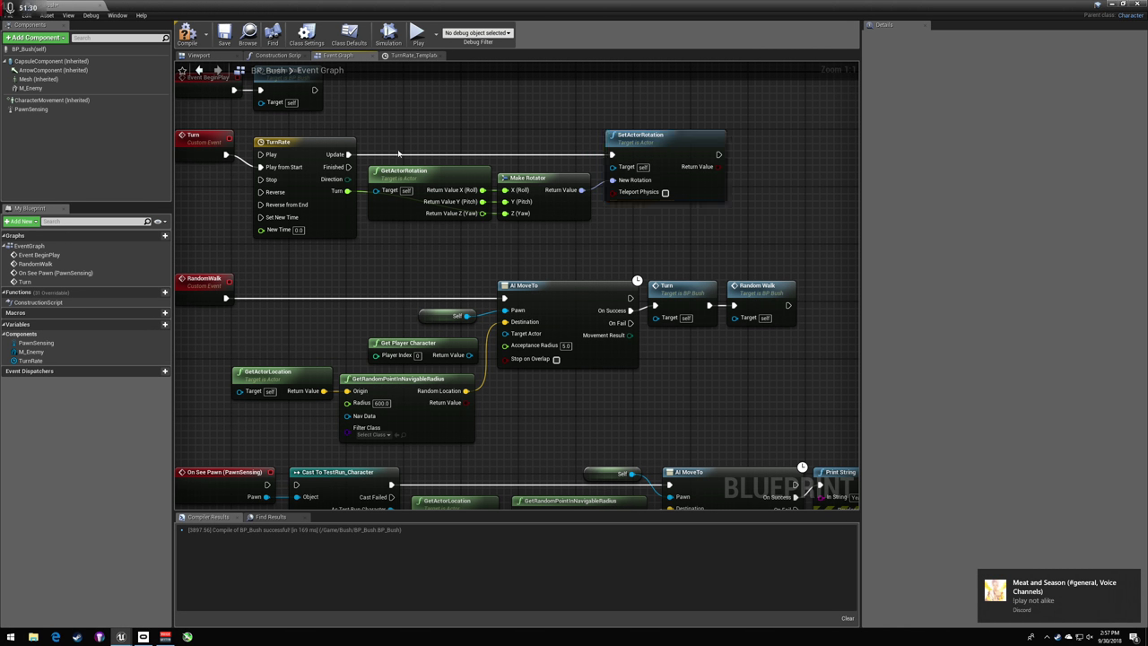
right_click_drag(398, 155, 443, 167)
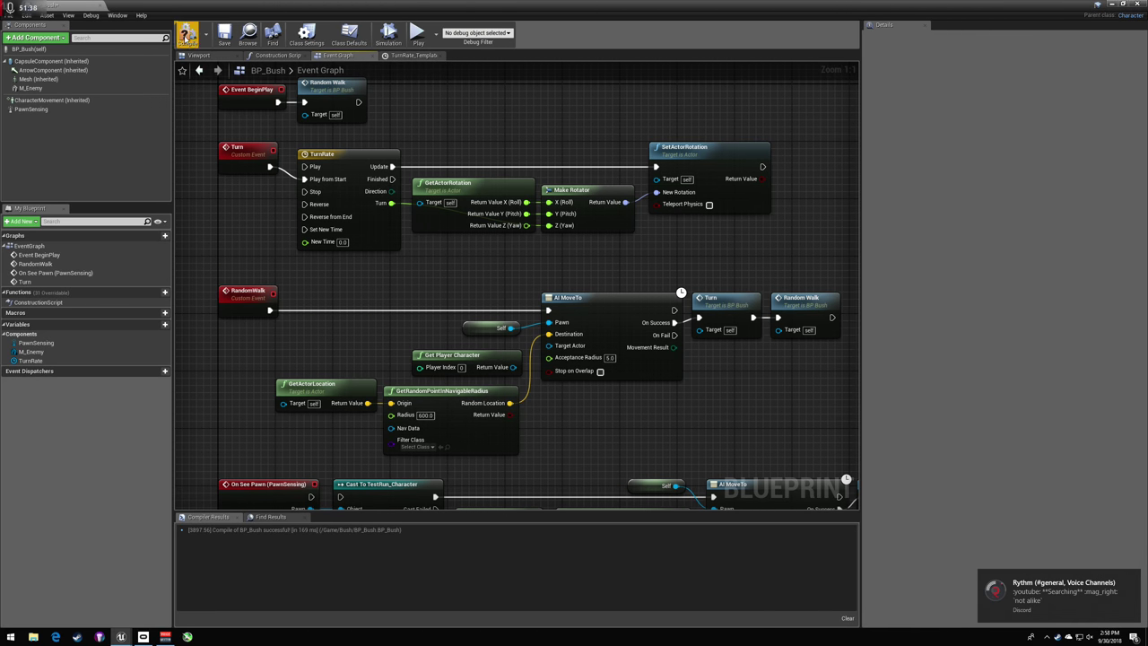
left_click(188, 36)
- Open the TurnRate timeline and add a key at time 0 and value 0 to its Turn track
double_click(355, 154)
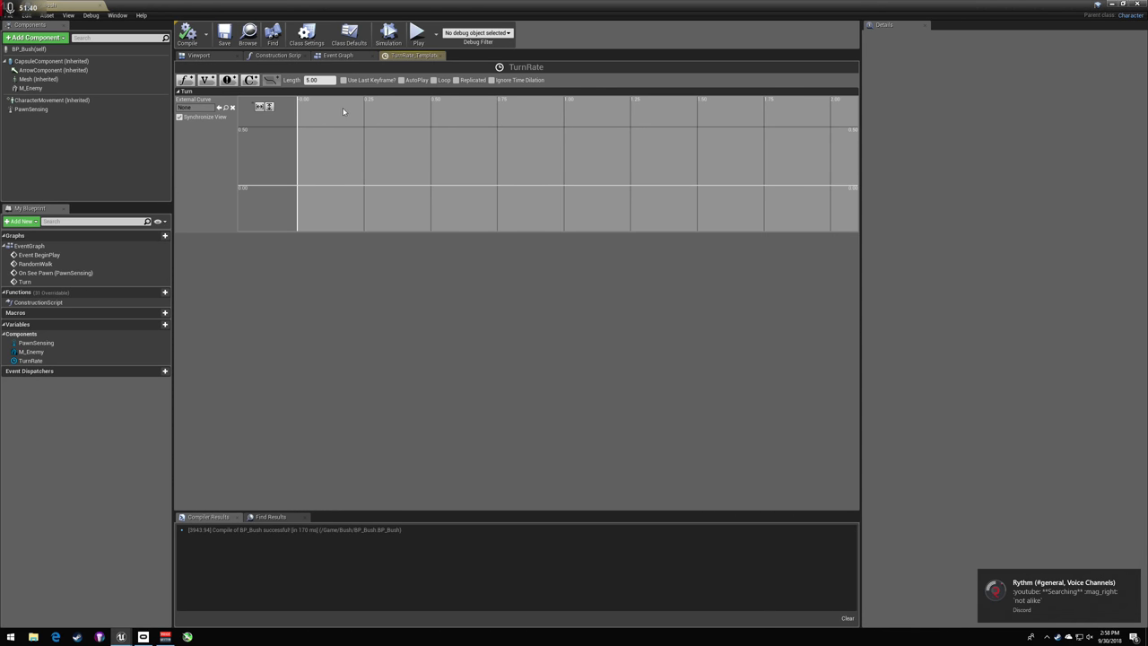
right_click(305, 191)
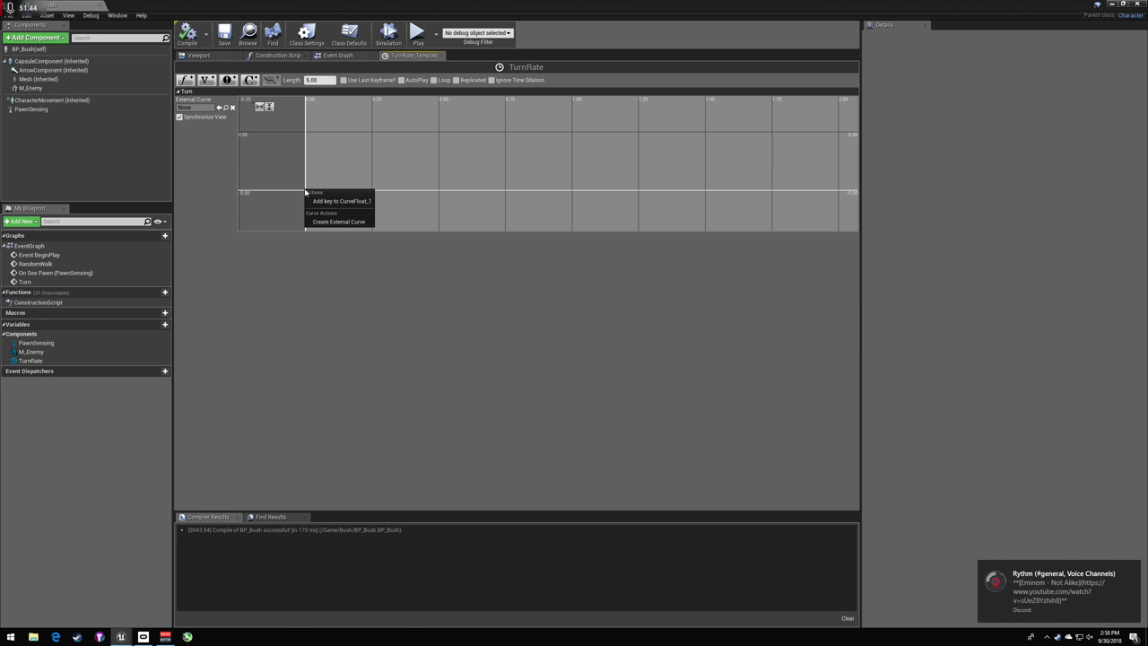
left_click(381, 161)
left_click(316, 81)
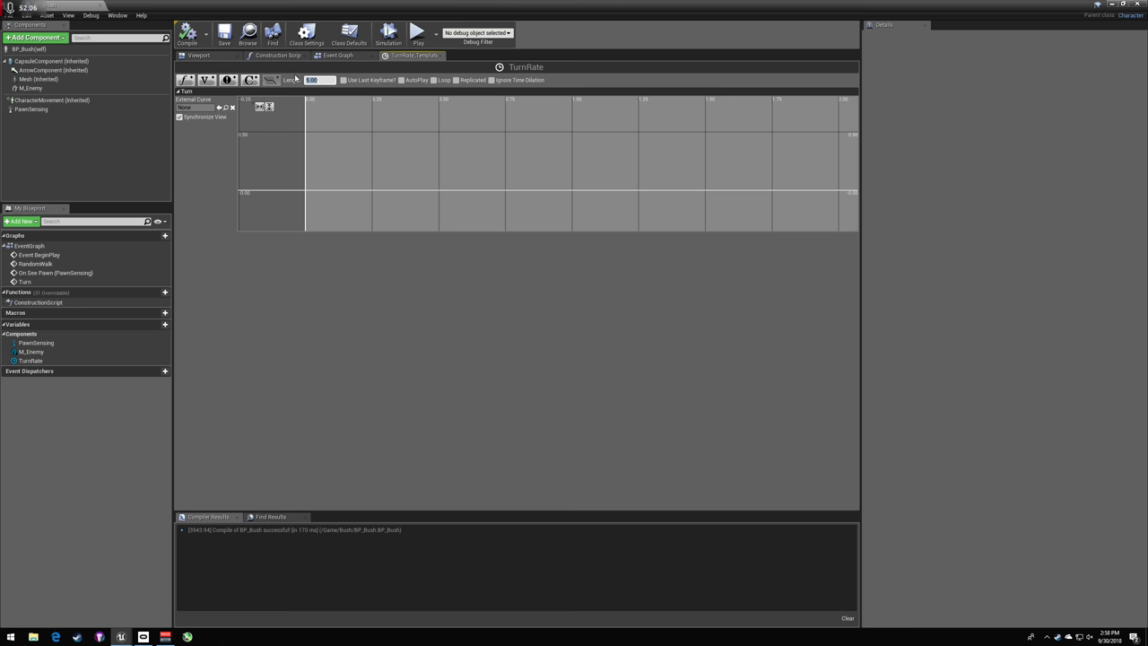
left_click(259, 106)
left_click(269, 107)
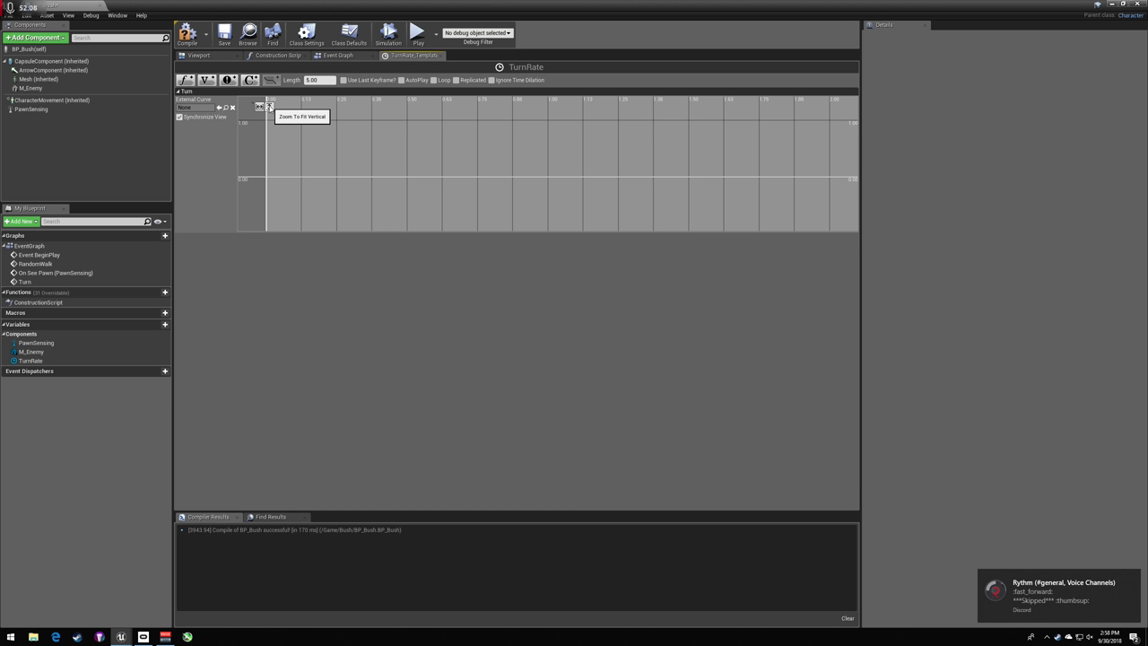
right_click(266, 181)
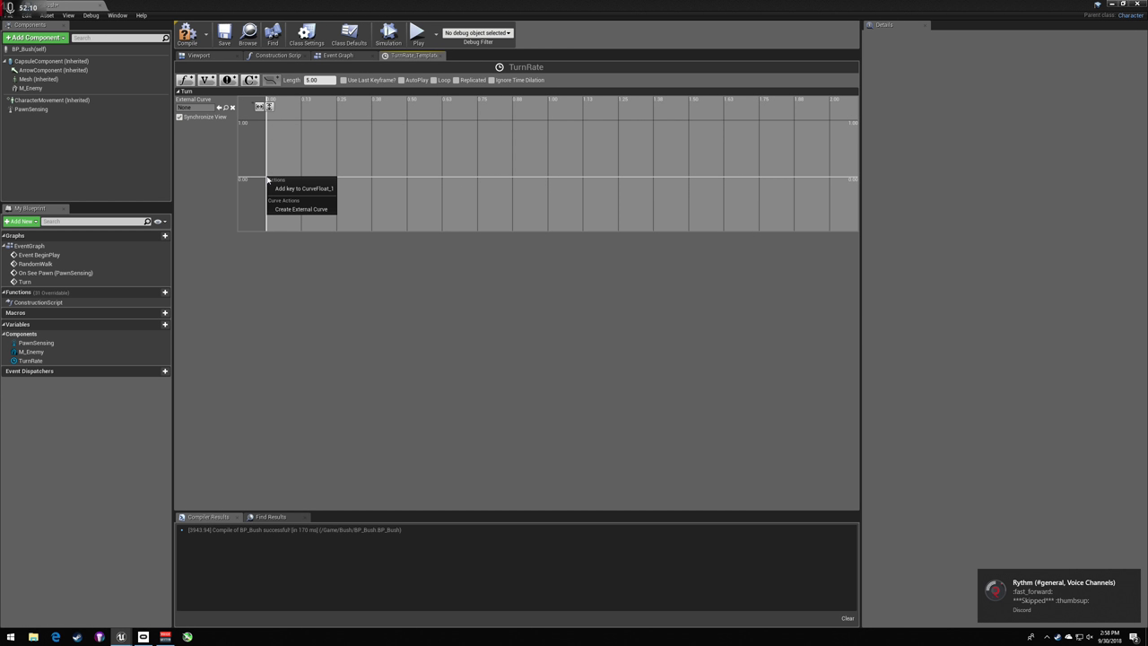
left_click(293, 188)
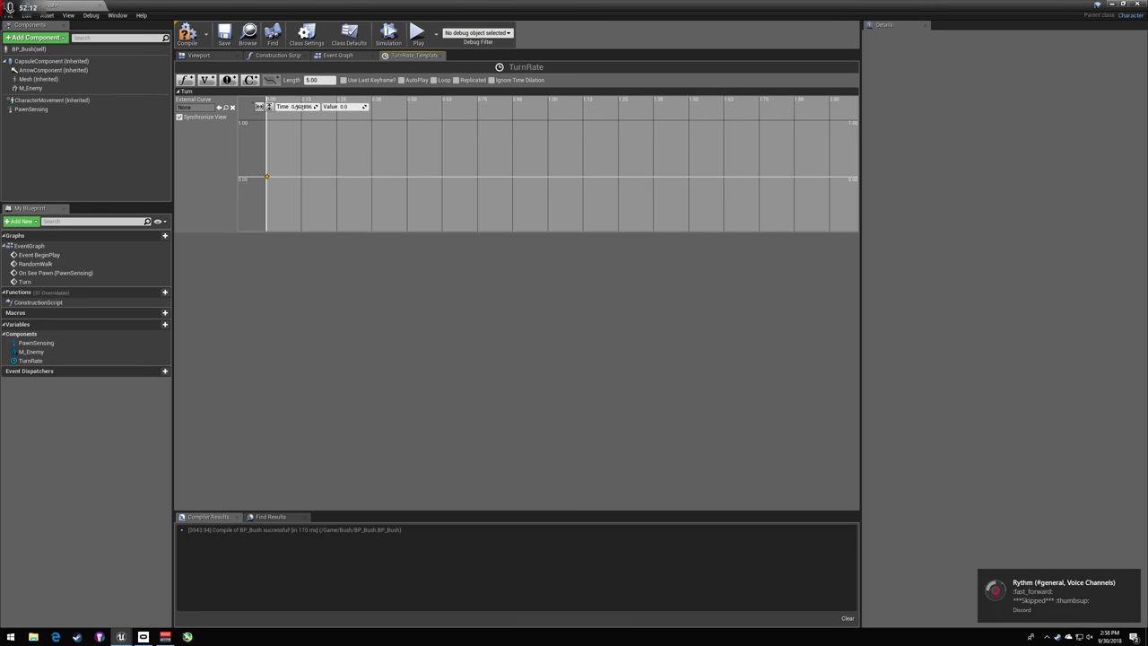
left_click(303, 107)
type("01")
key("Return")
left_click(357, 147)
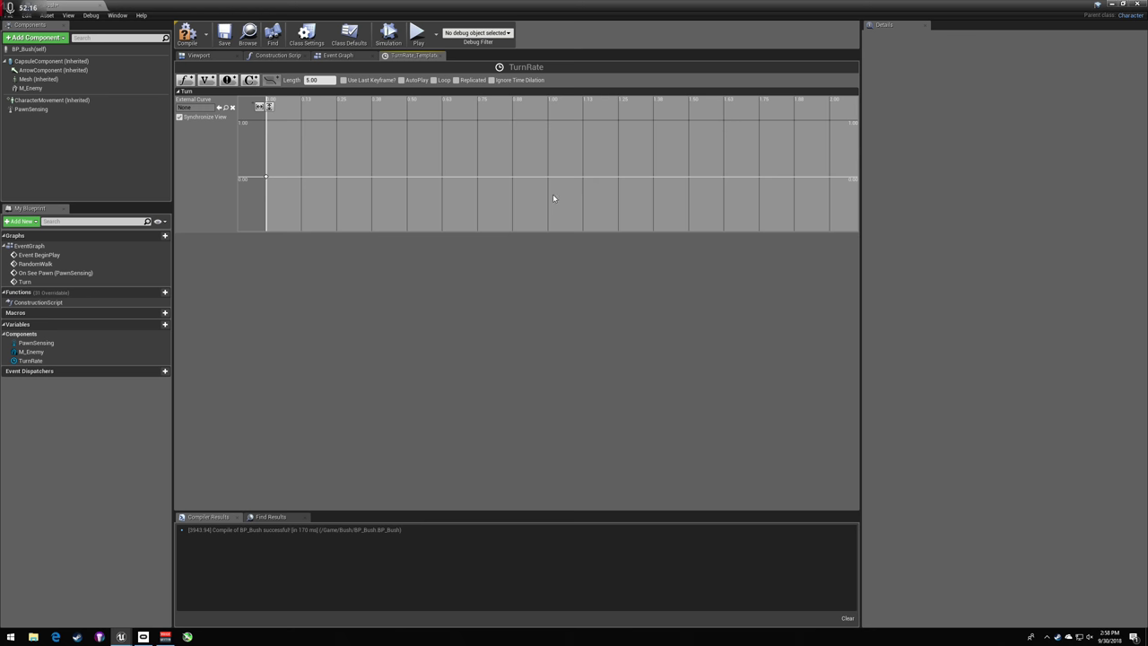
- Add a second key to the Turn curve at time 2.0 with a value of 90
scroll(767, 181, "down", 3)
scroll(767, 182, "down", 8)
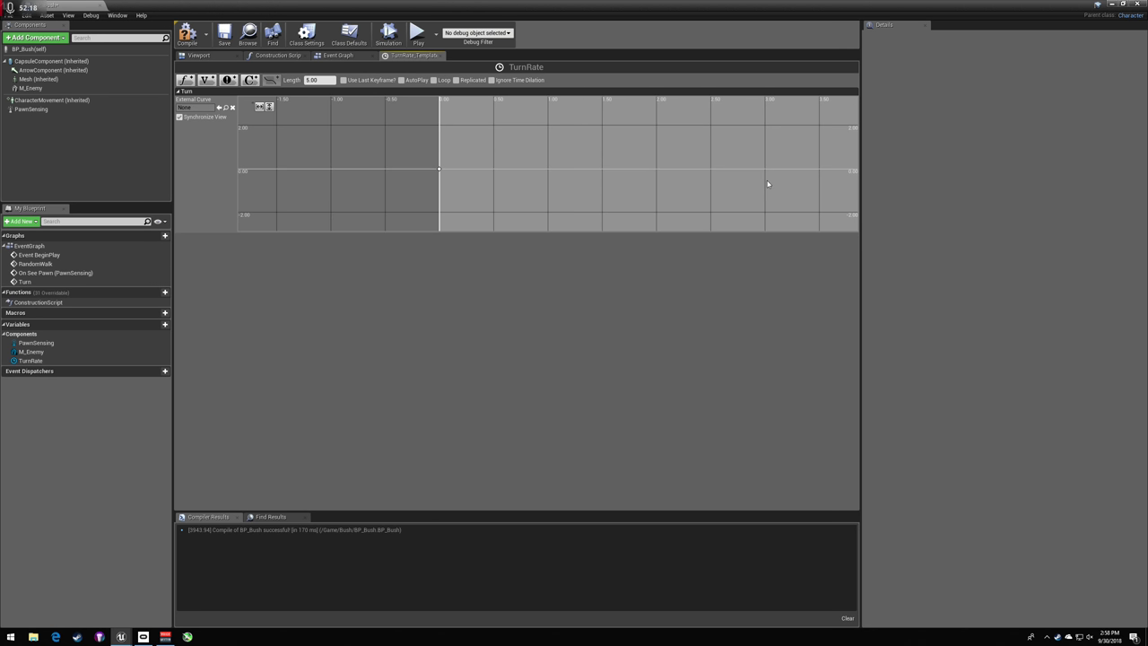
scroll(601, 157, "up", 3)
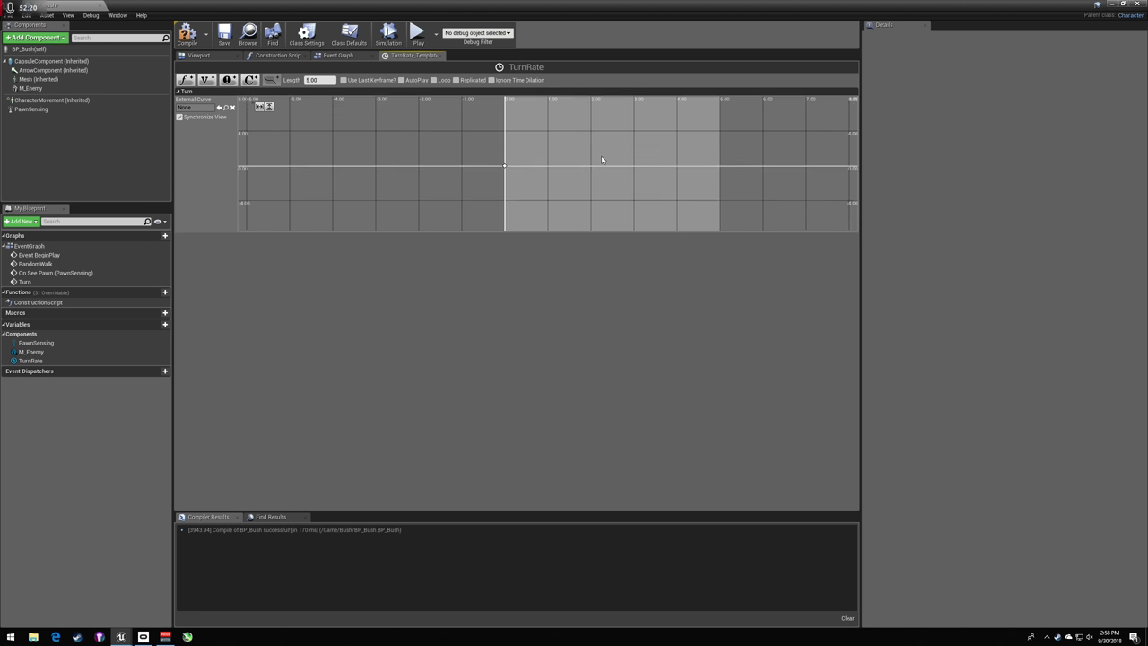
right_click_drag(601, 157, 525, 176)
scroll(525, 177, "up", 2)
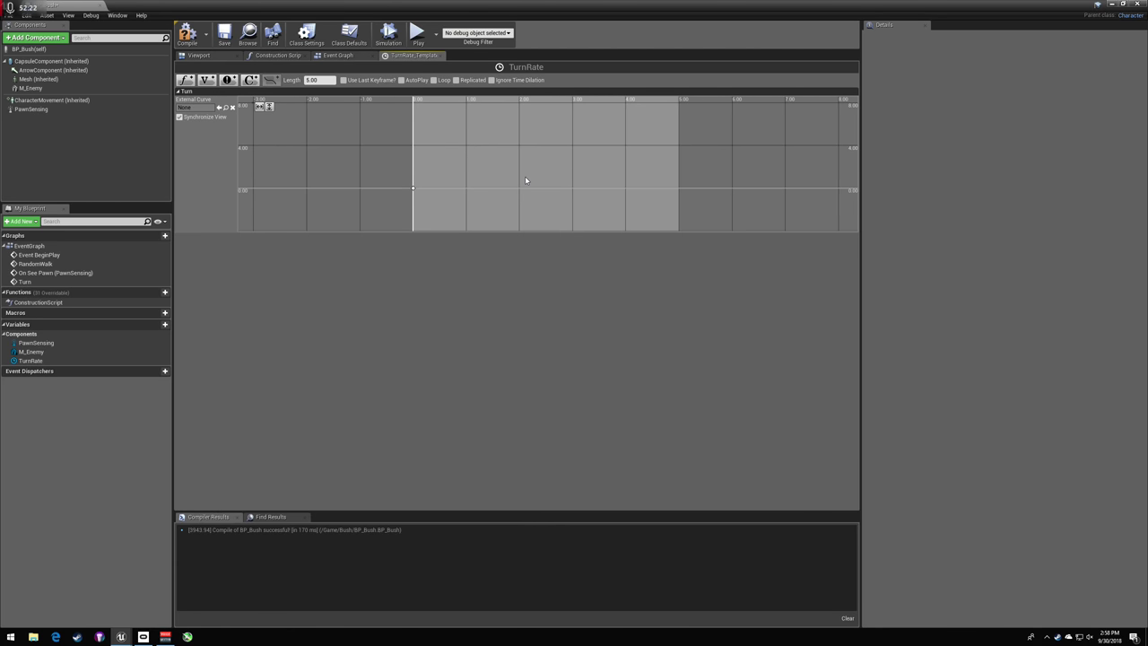
right_click(474, 184)
left_click(507, 193)
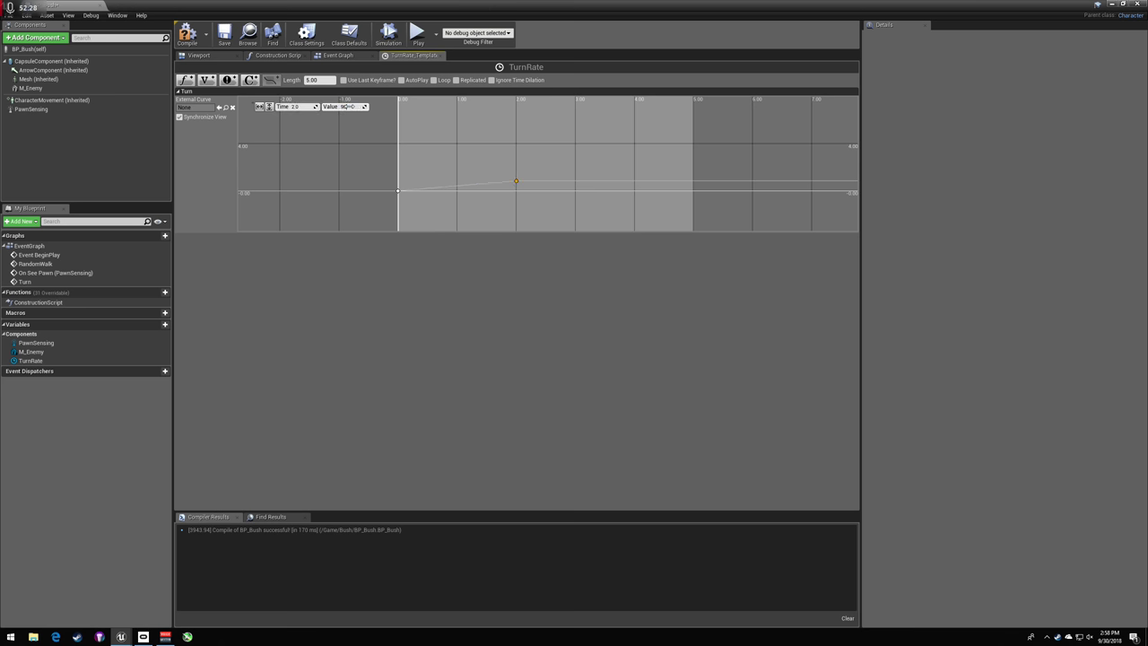
key("Return")
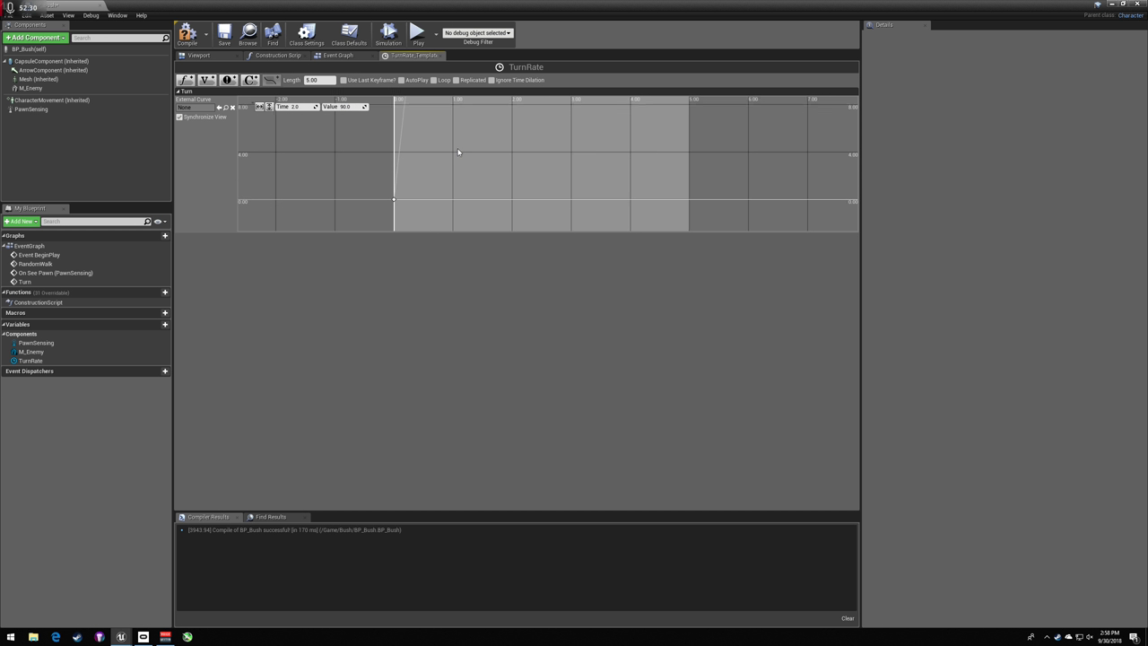
left_click(226, 108)
left_click(268, 108)
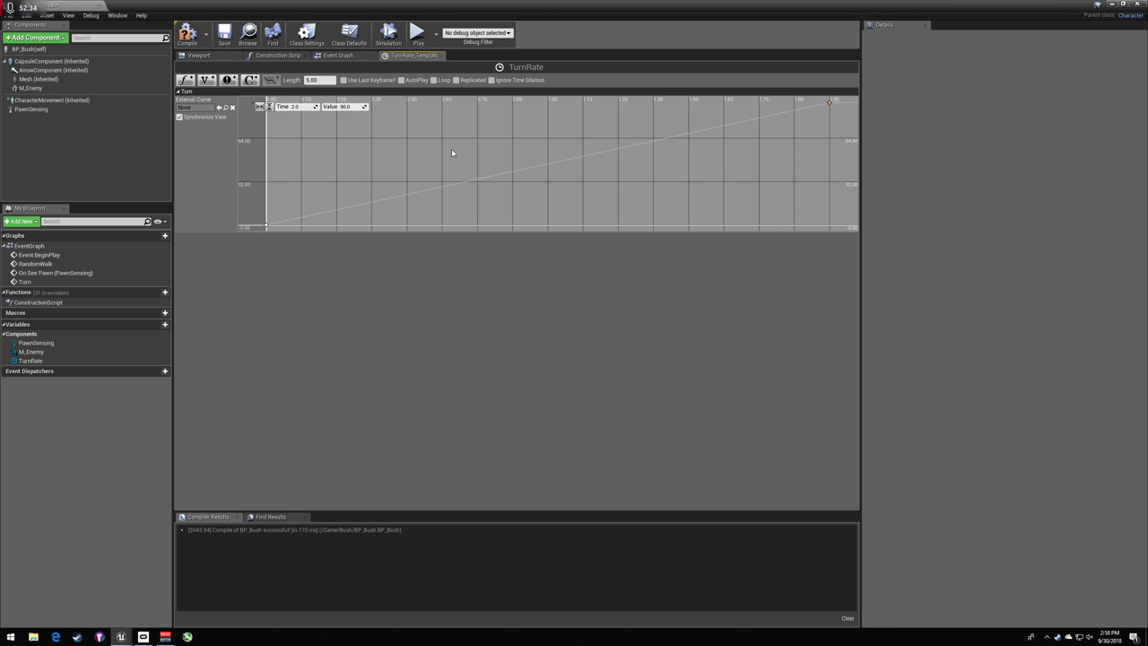
scroll(560, 156, "down", 5)
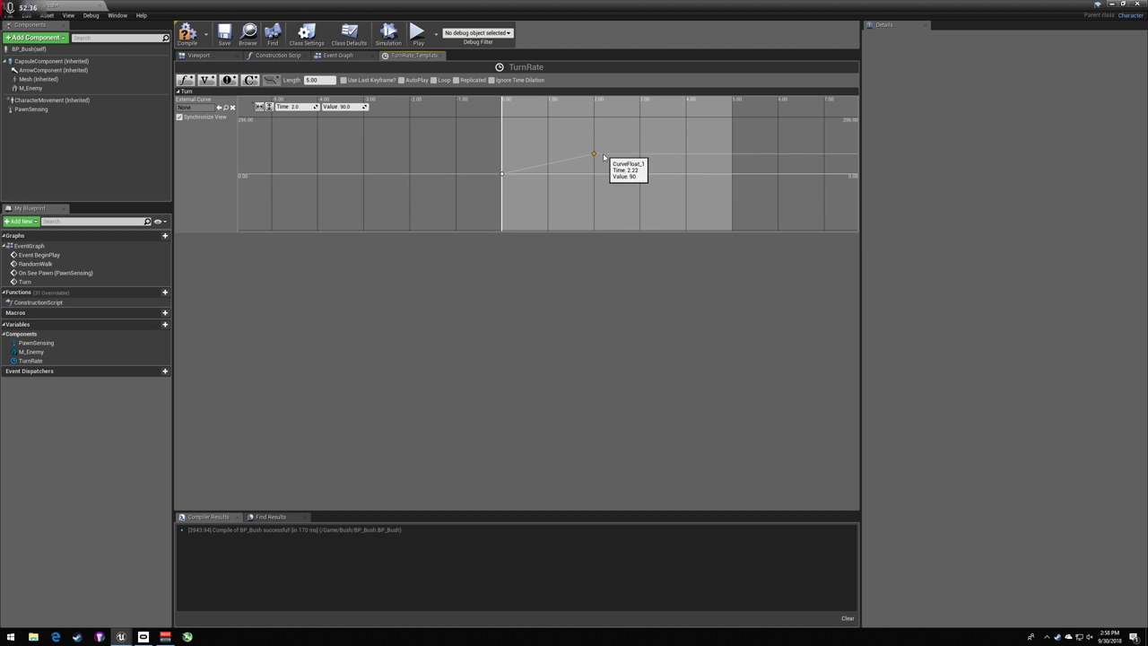
- Add a third key to the Turn curve at time 5.0 with a value of 0
left_click_drag(600, 159, 530, 160)
key("ctrl+z")
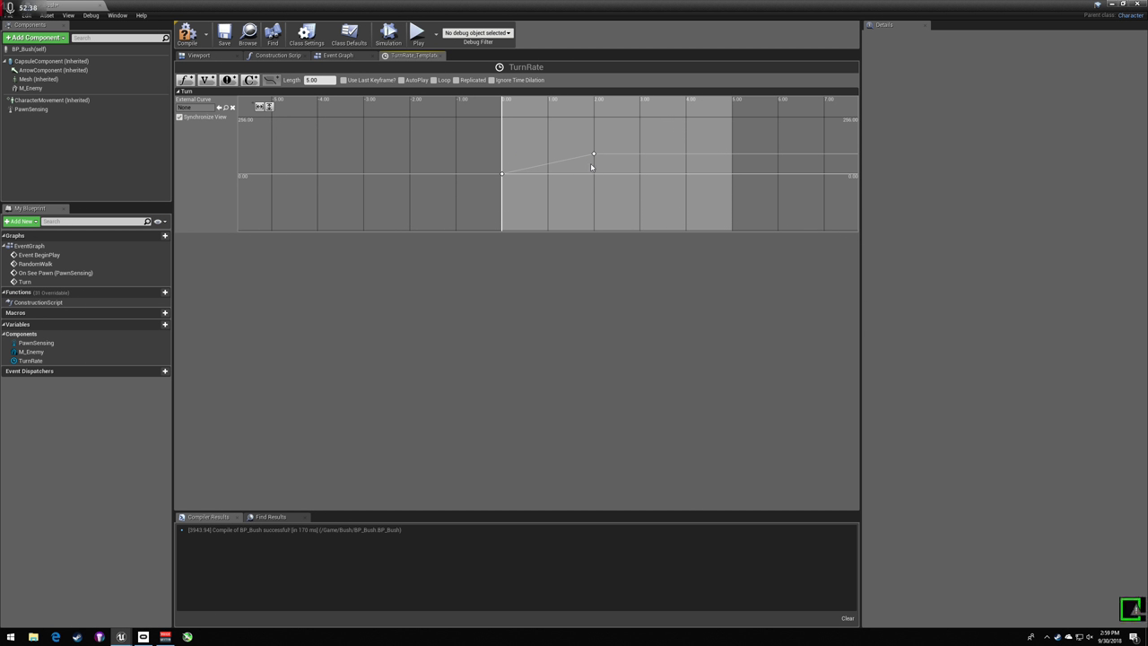
right_click(730, 179)
left_click(738, 189)
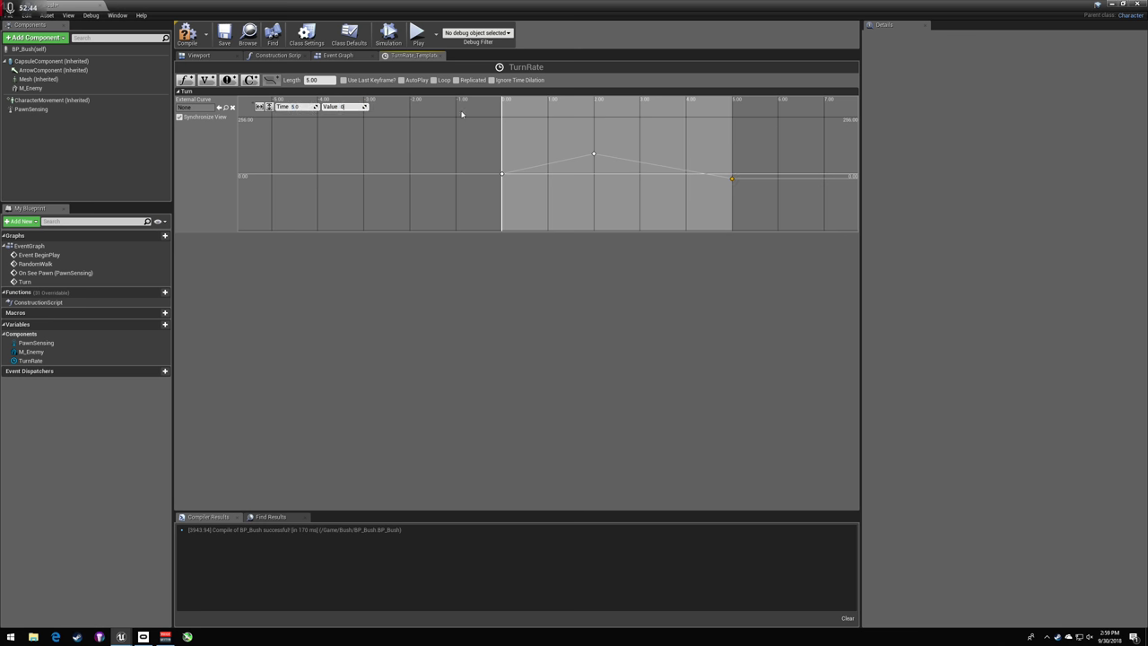
left_click(573, 110)
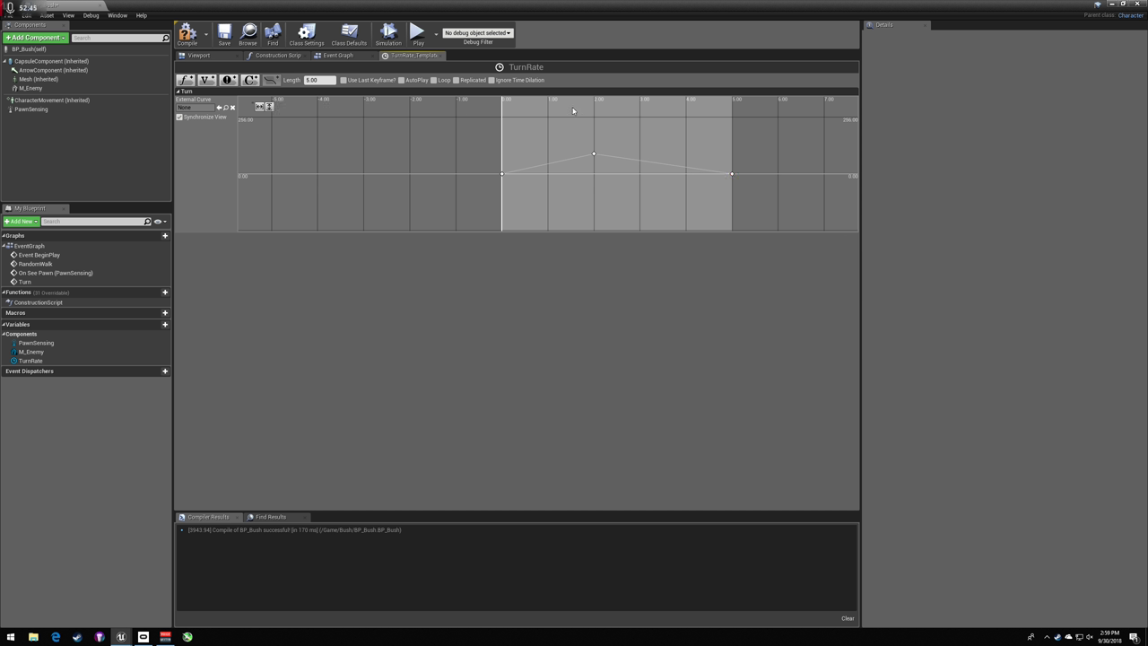
- Set the timeline length to 7 and the time of the Turn curve's last key to 7.0
left_click(324, 81)
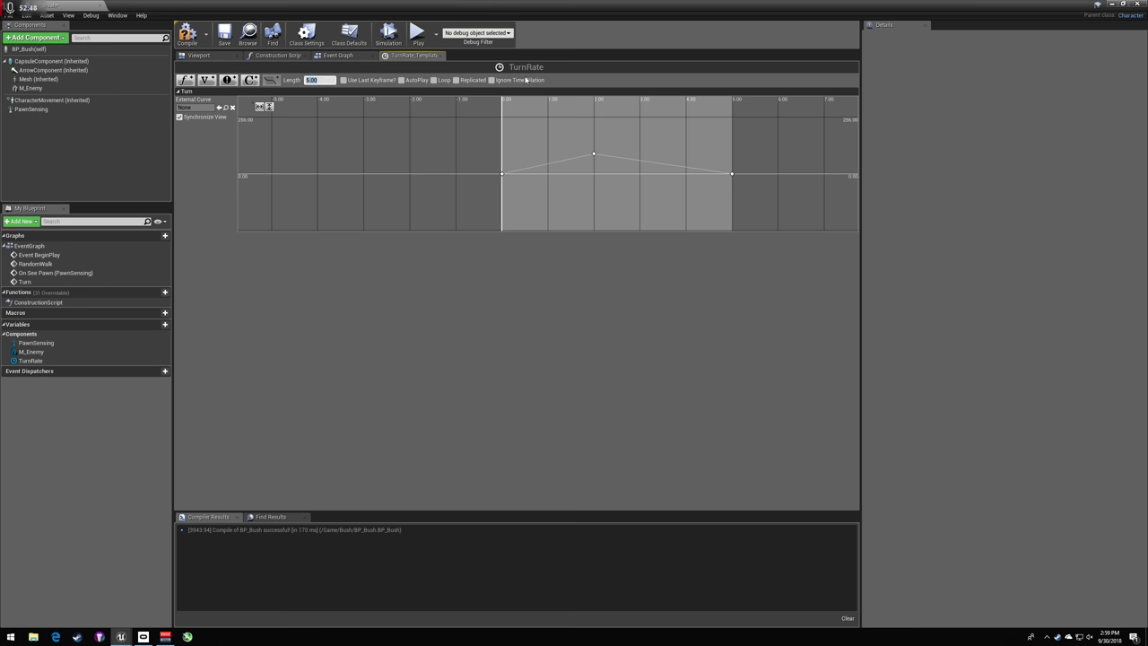
type("7")
key("Return")
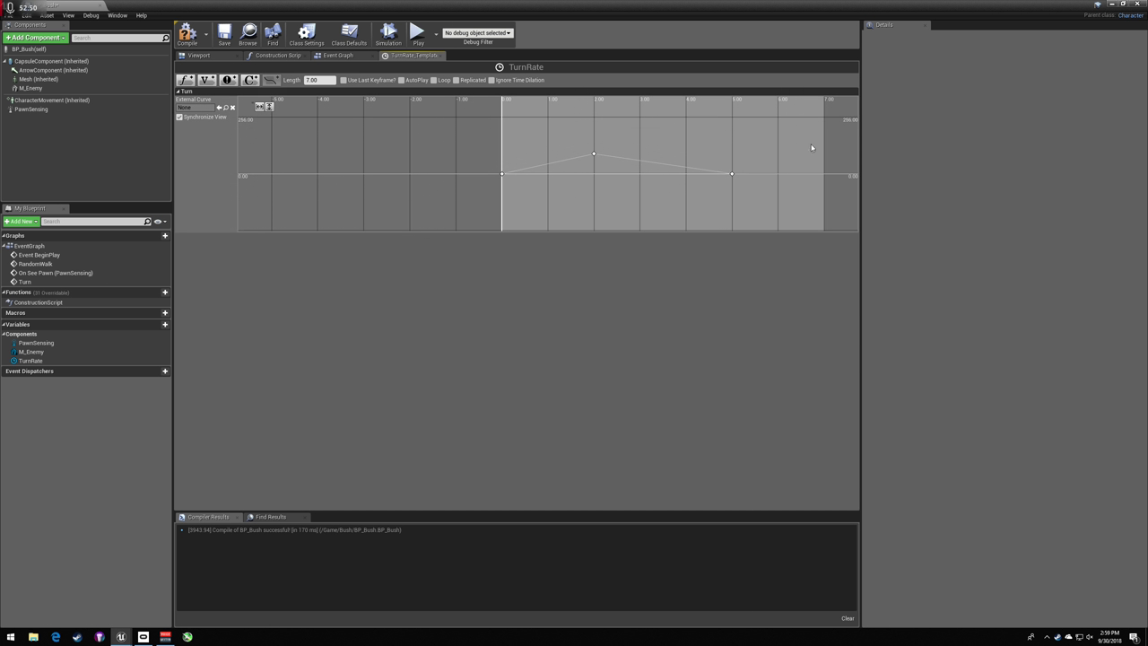
left_click(733, 173)
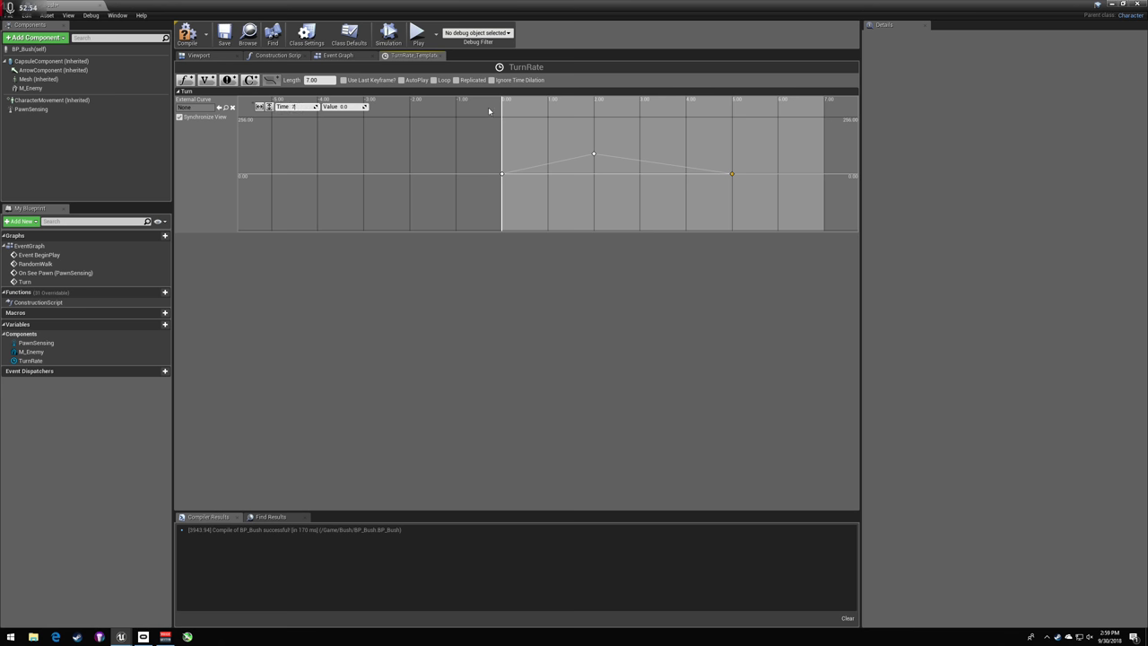
right_click_drag(707, 182, 651, 176)
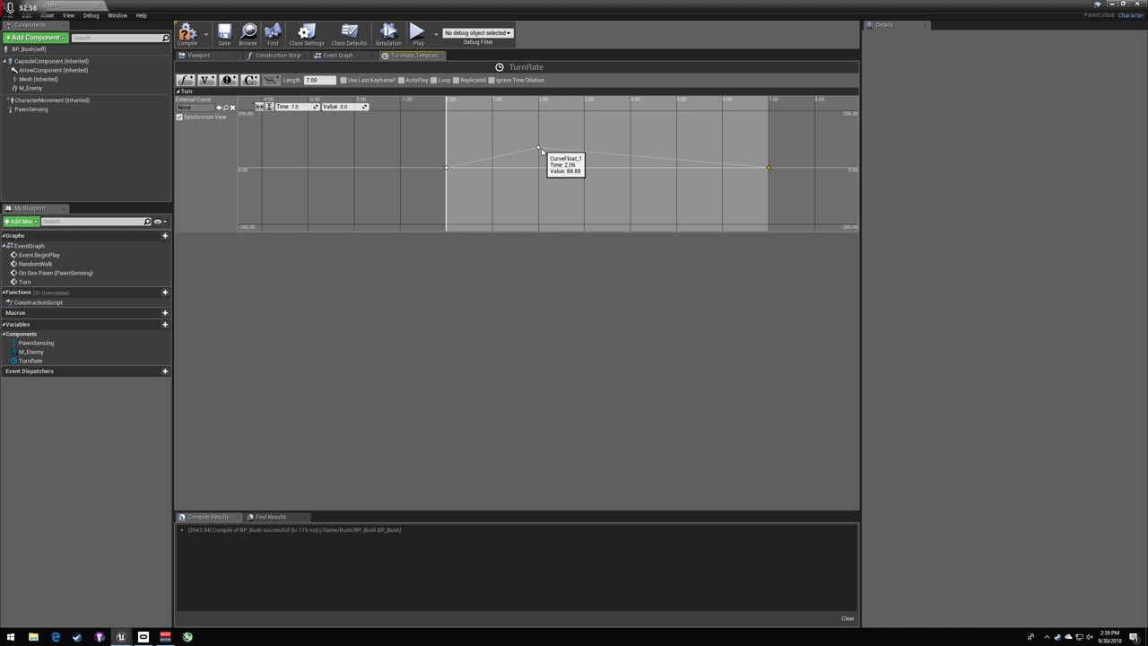
- Add a key at time 3.0 with a value of 90 so the Turn curve holds flat after its peak
left_click(539, 148)
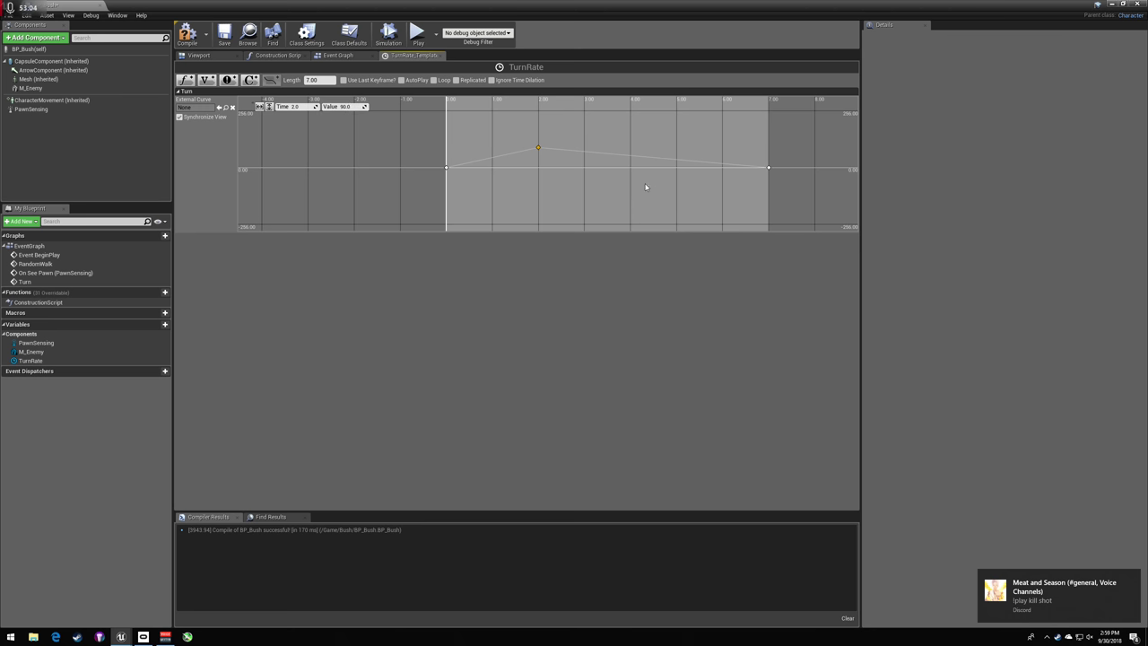
right_click(579, 171)
left_click(591, 186)
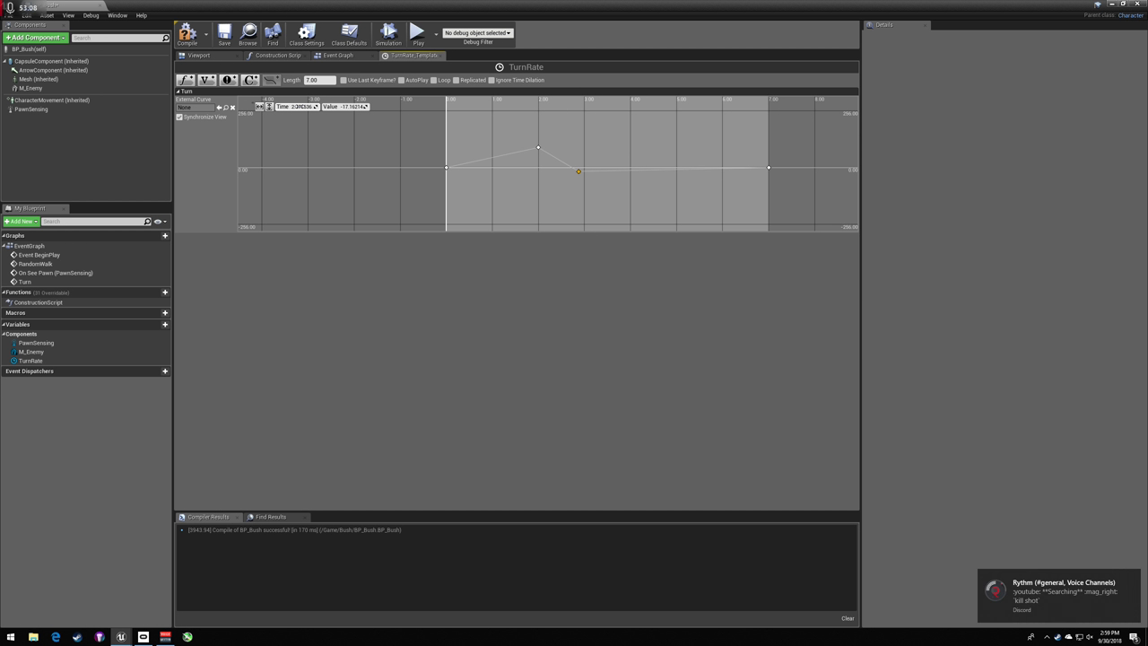
left_click_drag(578, 171, 584, 148)
type("980")
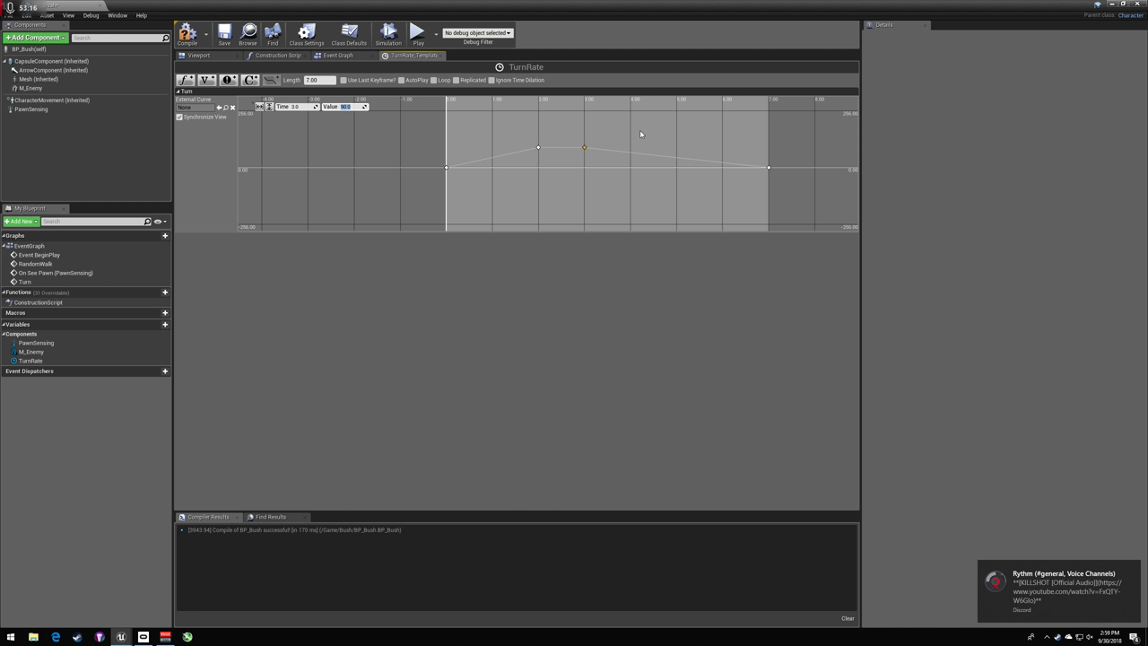
left_click(601, 146)
- Add a key to the Turn curve at time 5.0 with a value of -180
right_click(628, 190)
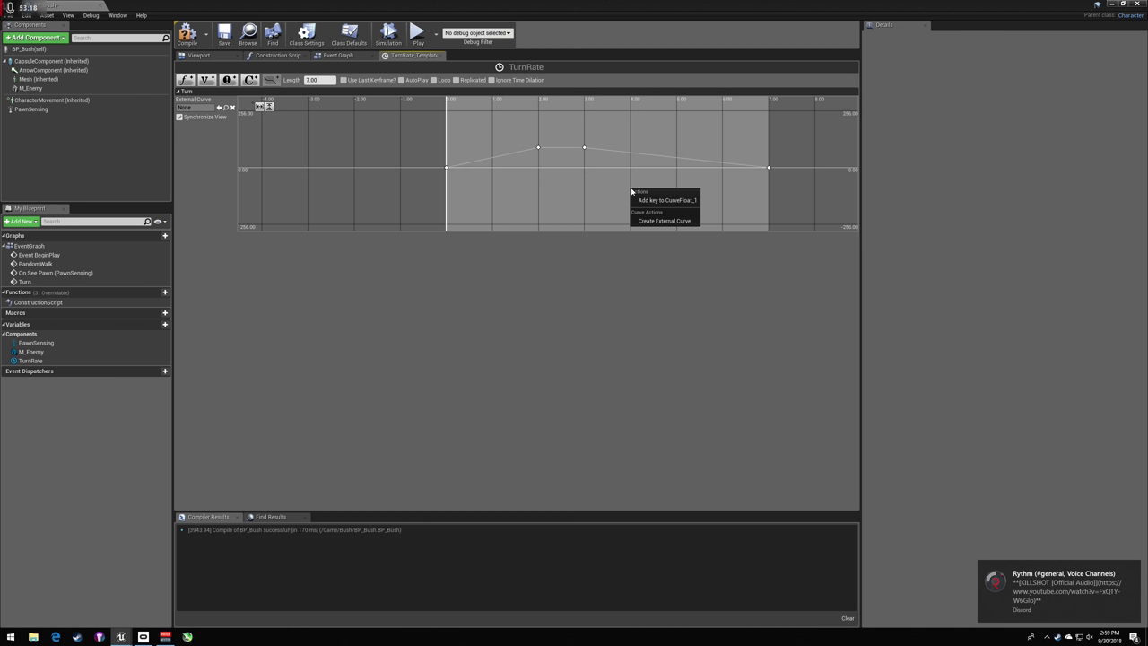
left_click(674, 176)
right_click(676, 192)
left_click(697, 199)
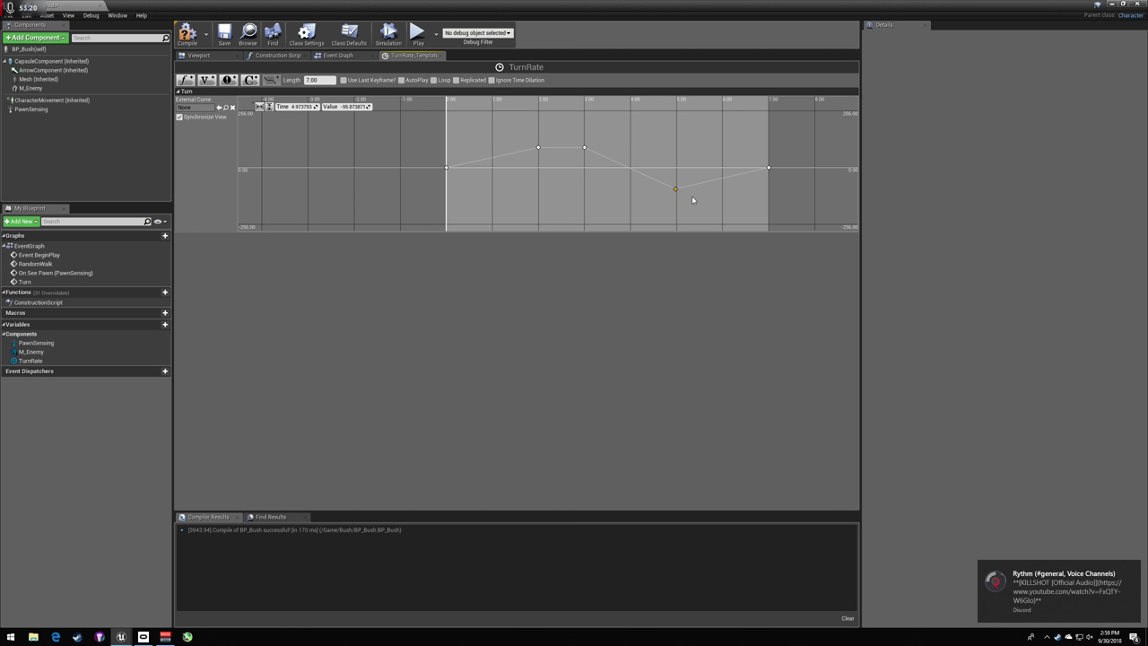
type("5.0")
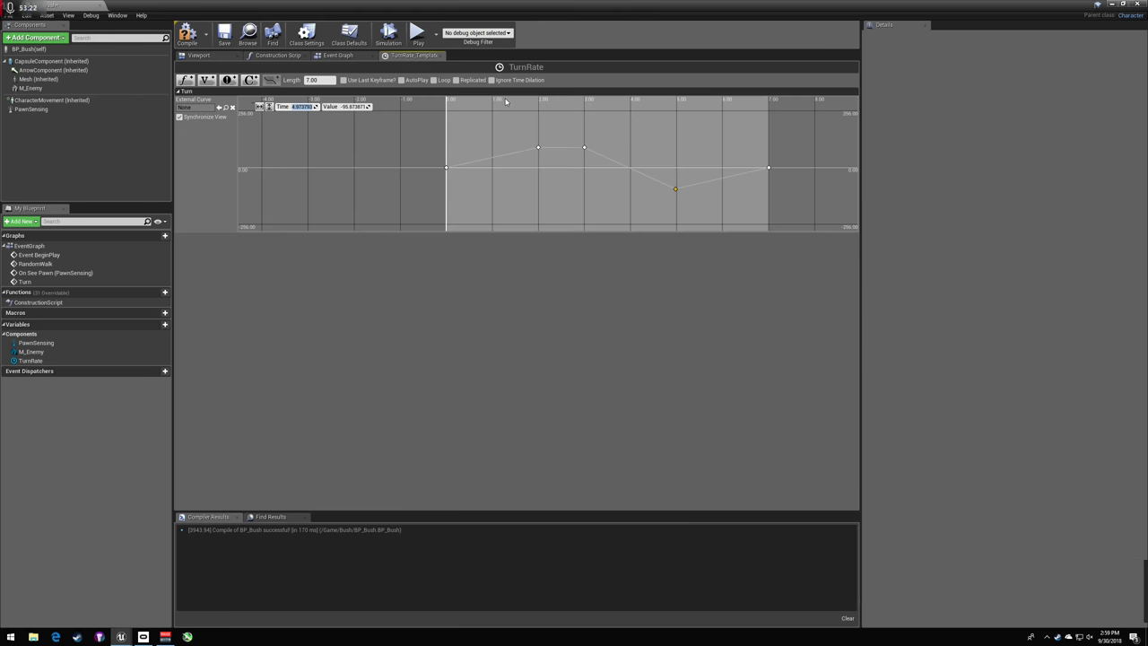
key("Tab")
type("0")
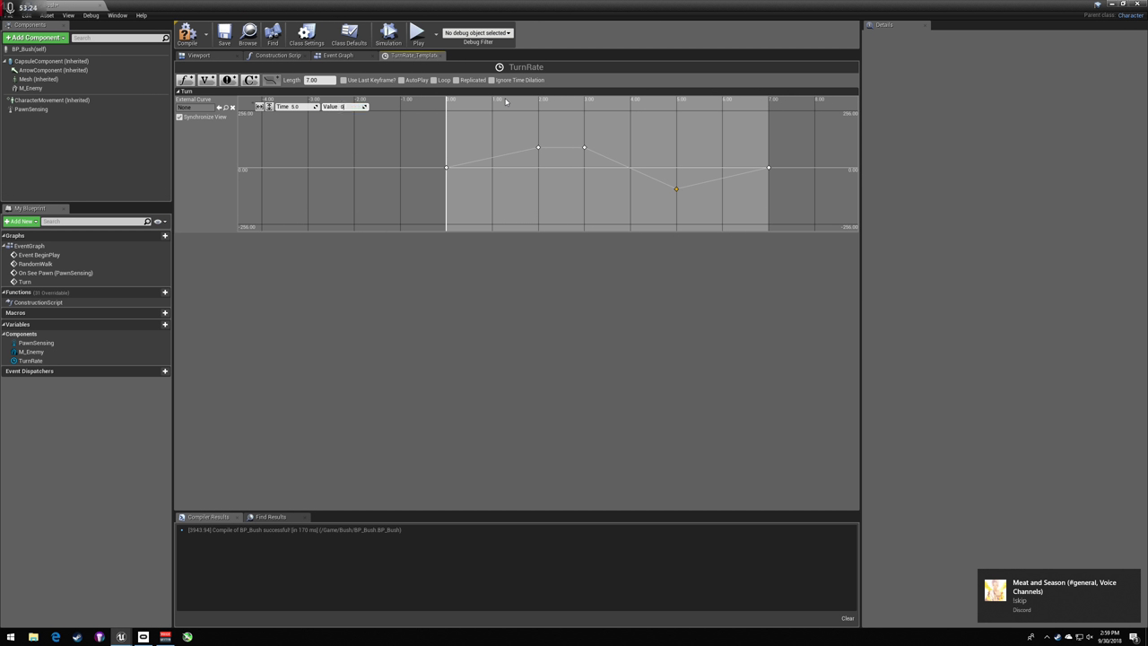
key("Return")
left_click(777, 155)
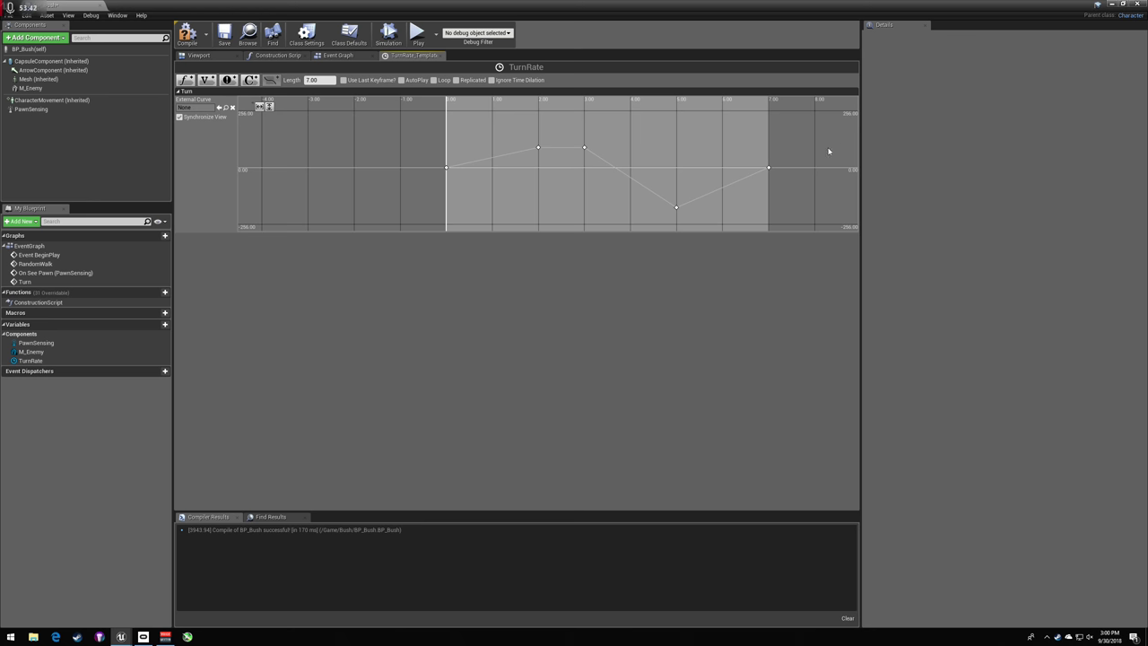
- Set the timeline length to 8 and the time of the Turn curve's last key to 8.0
left_click(334, 81)
type("8")
key("Return")
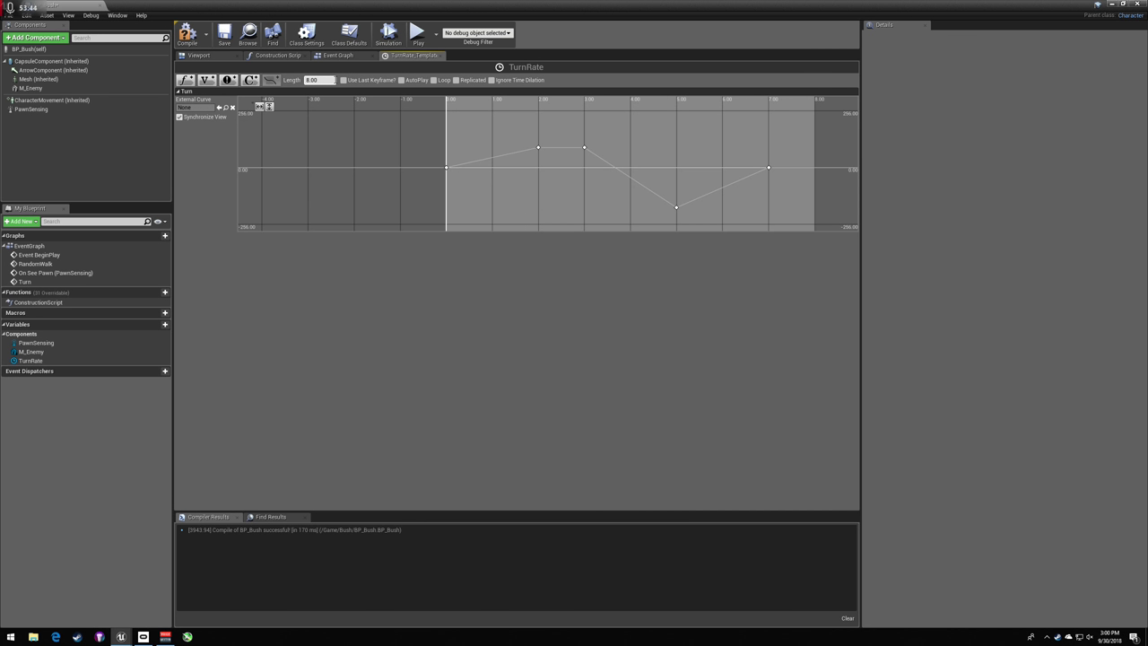
right_click(713, 205)
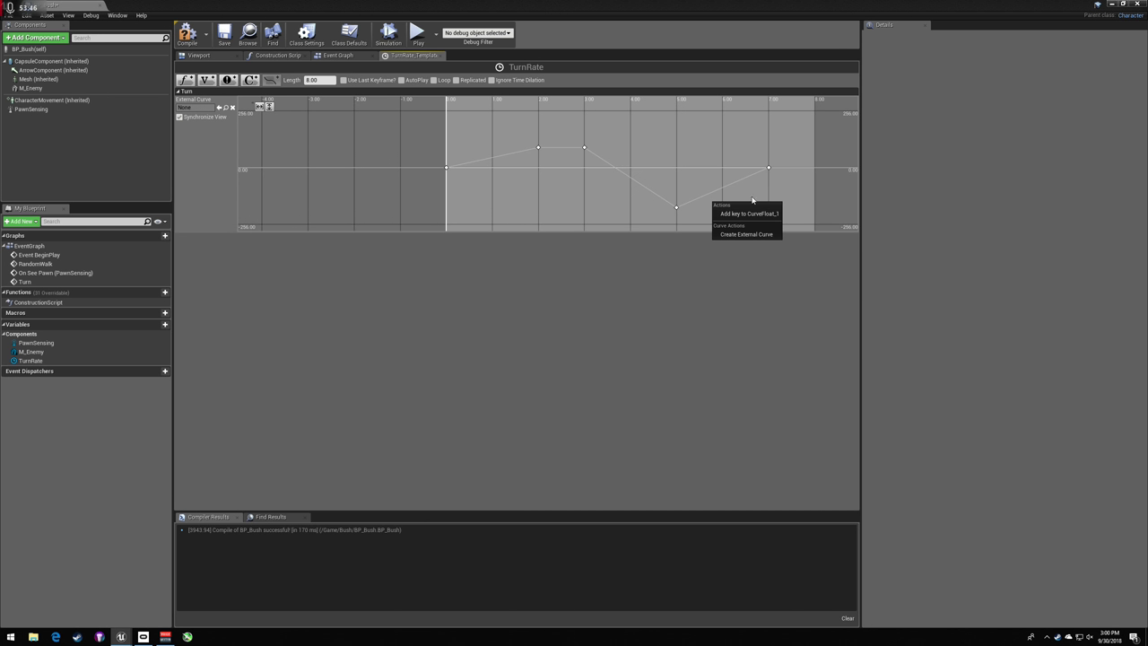
left_click(769, 168)
left_click(294, 106)
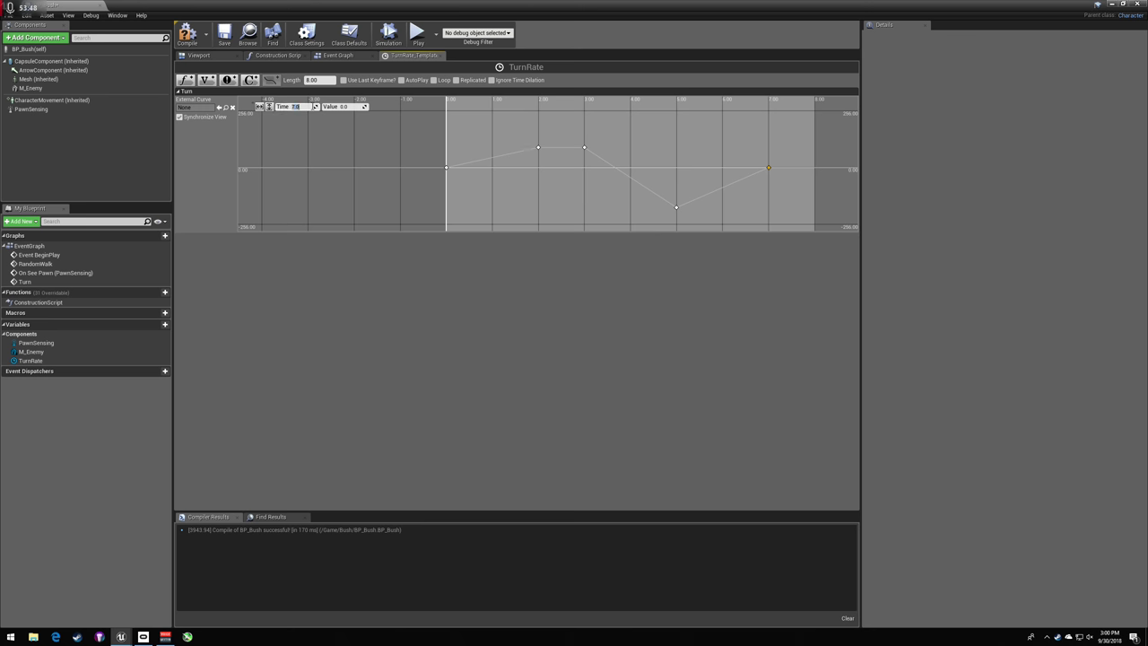
- Add a key to the Turn curve at time 6.0 with a value of -180.0
right_click(721, 205)
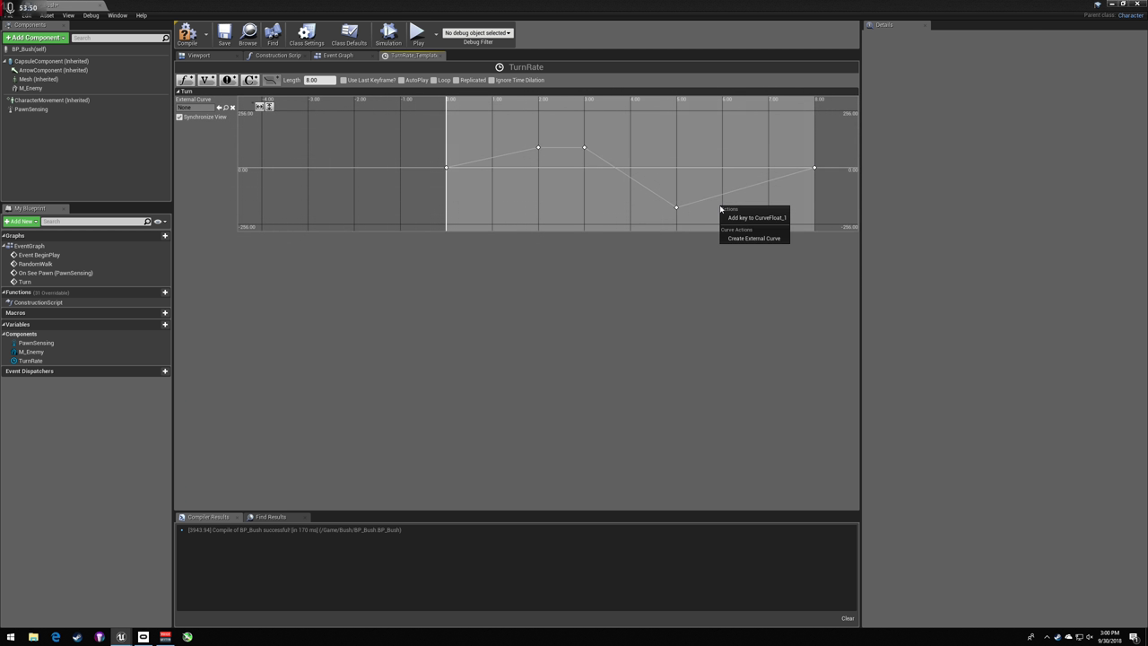
left_click(754, 217)
left_click(286, 106)
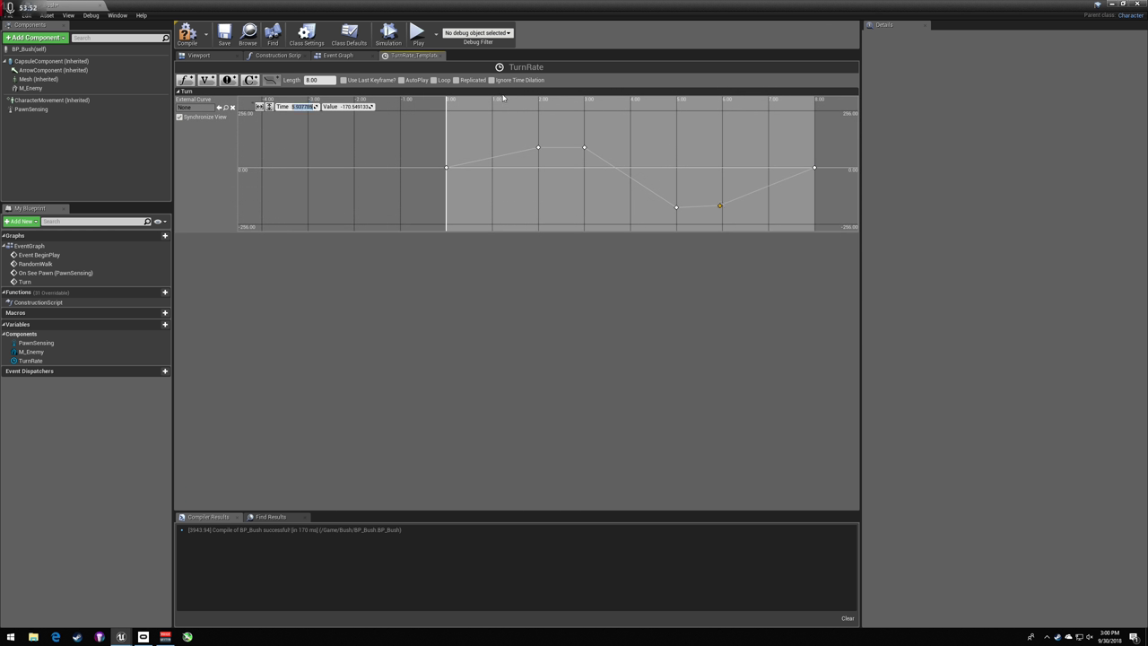
type("6.0")
key("Tab")
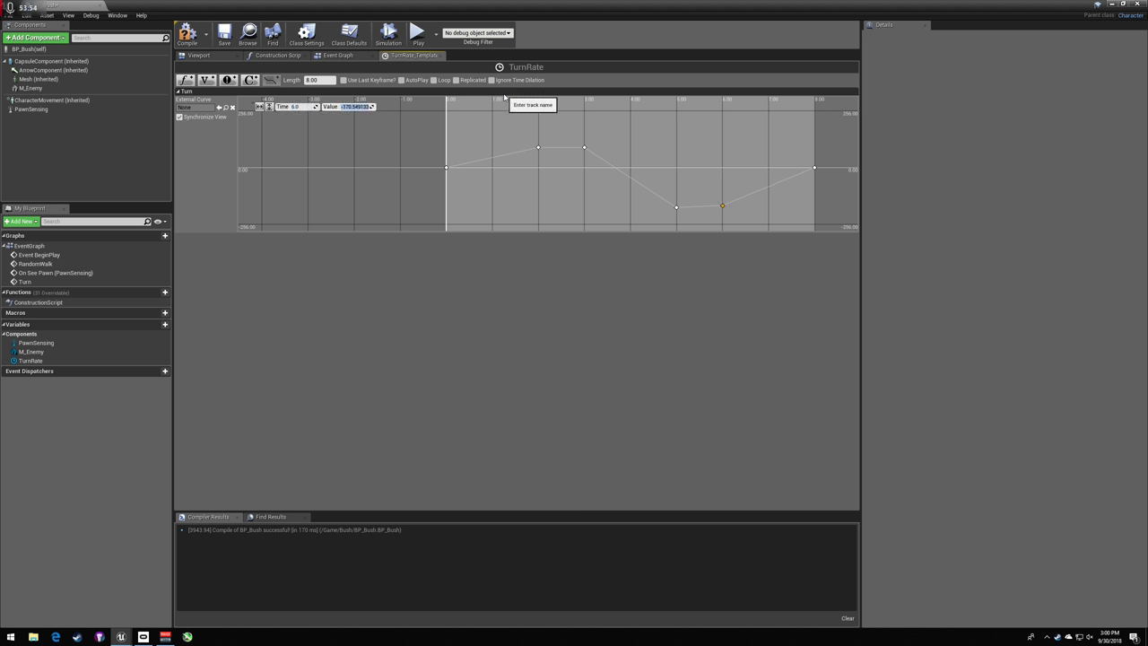
type("-180.0")
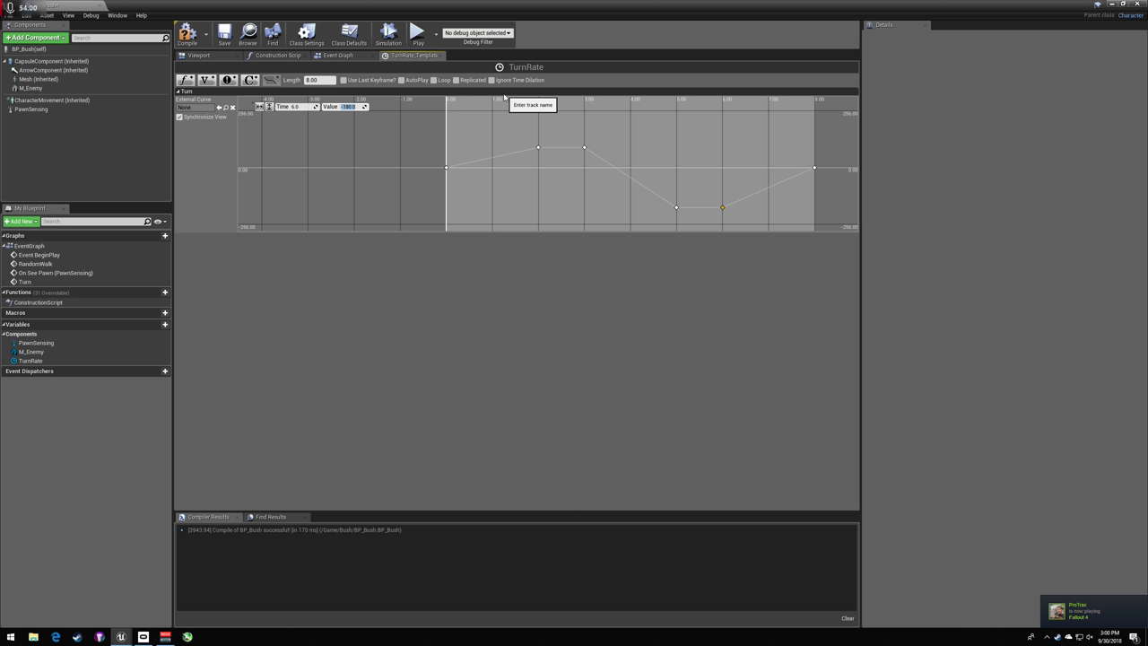
- Select all six keys of the Turn curve and set their interpolation to Auto
left_click(447, 168)
left_click(538, 147, "ctrl")
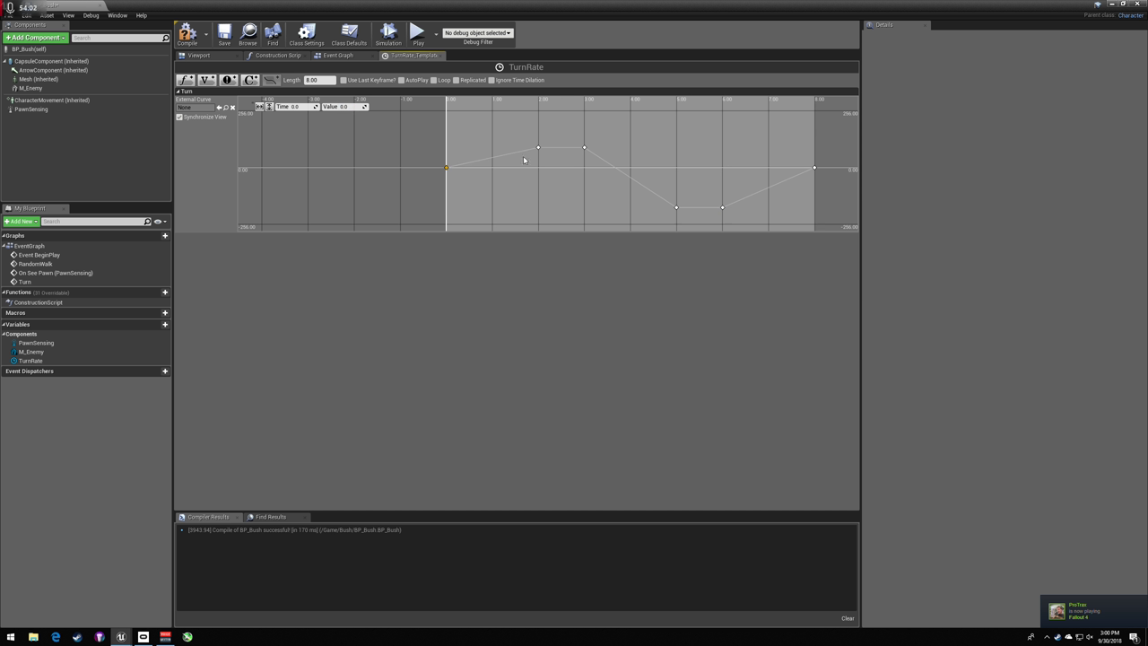
mouse_move(585, 149)
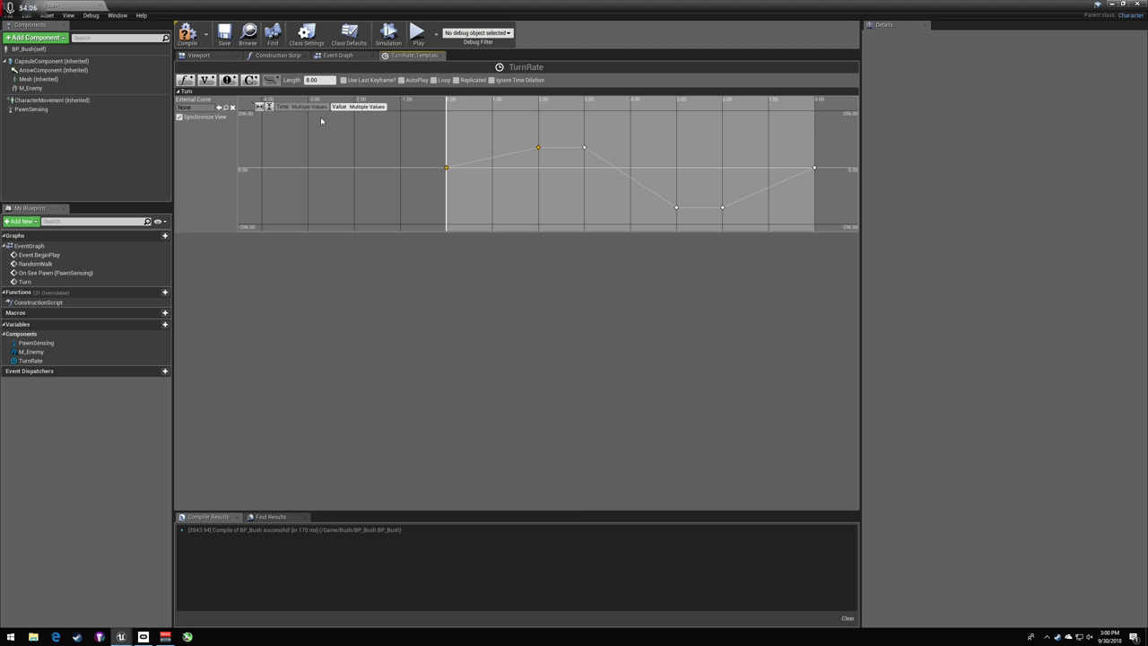
right_click(536, 149)
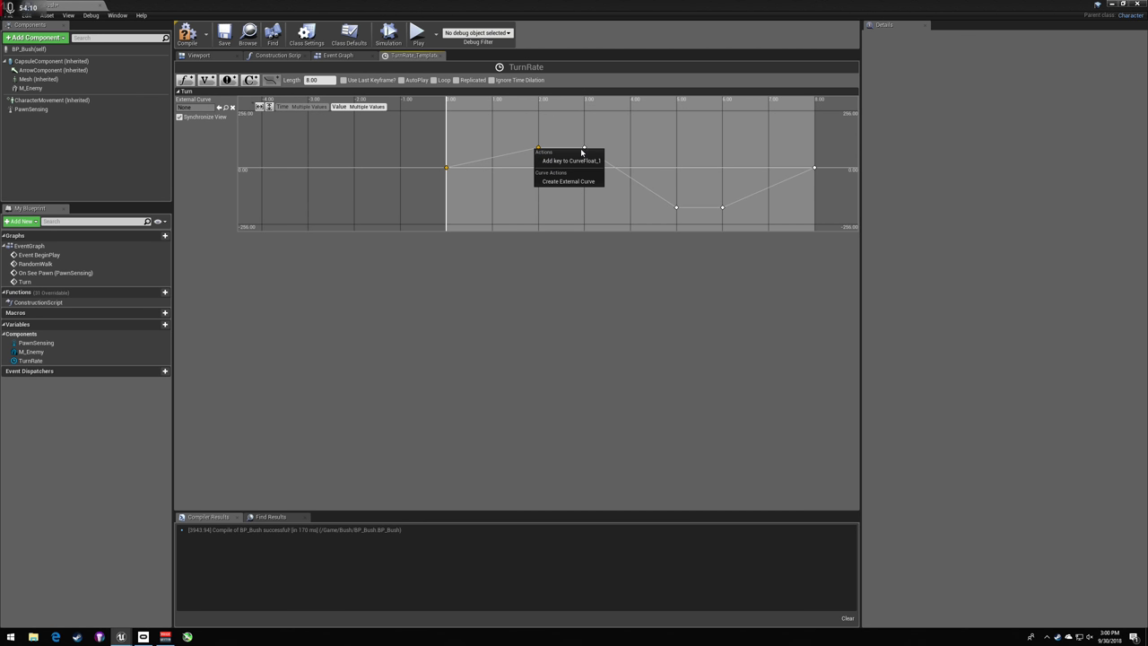
left_click(584, 148, "shift")
left_click(677, 207, "shift")
left_click(723, 208, "shift")
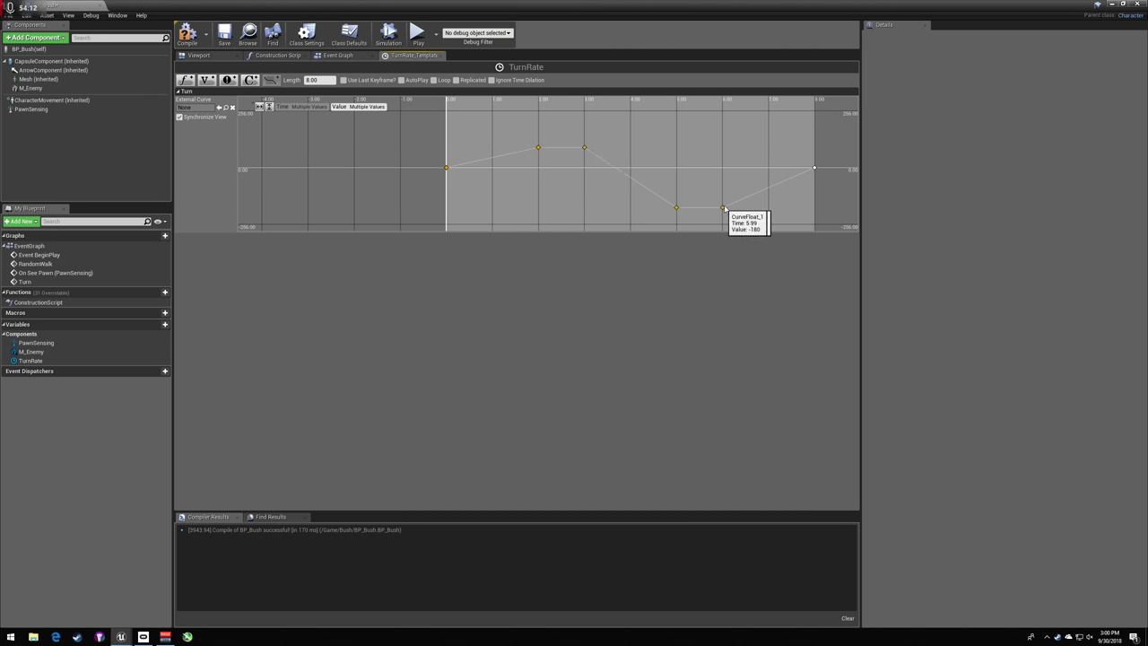
left_click(815, 168, "shift")
right_click(814, 168)
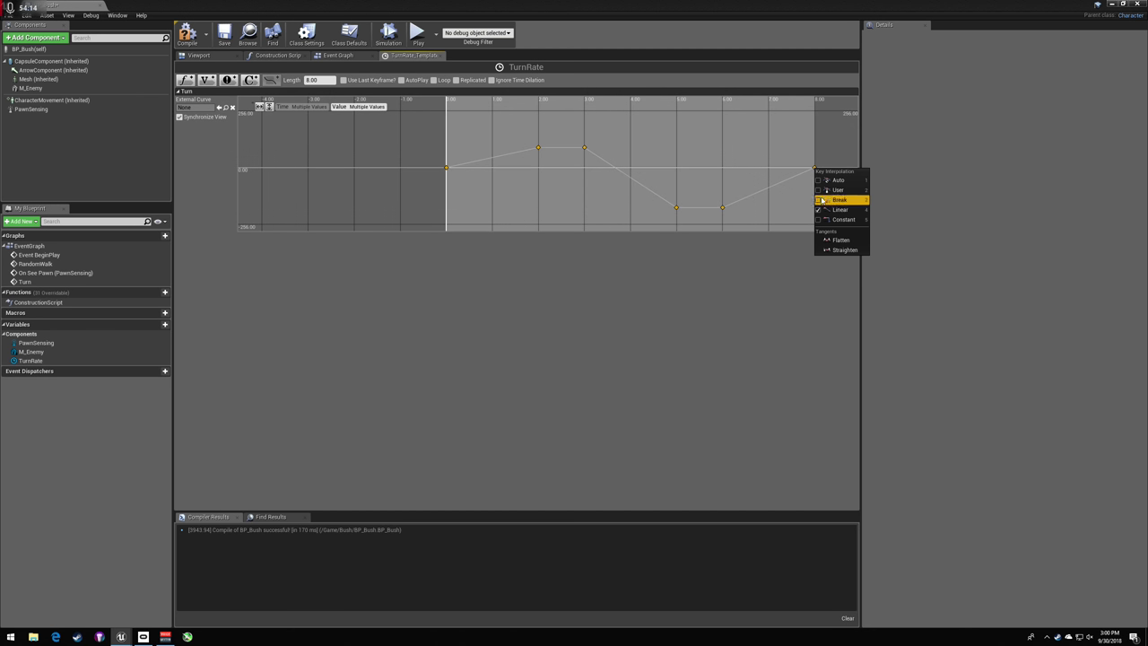
left_click(821, 186)
left_click(673, 178)
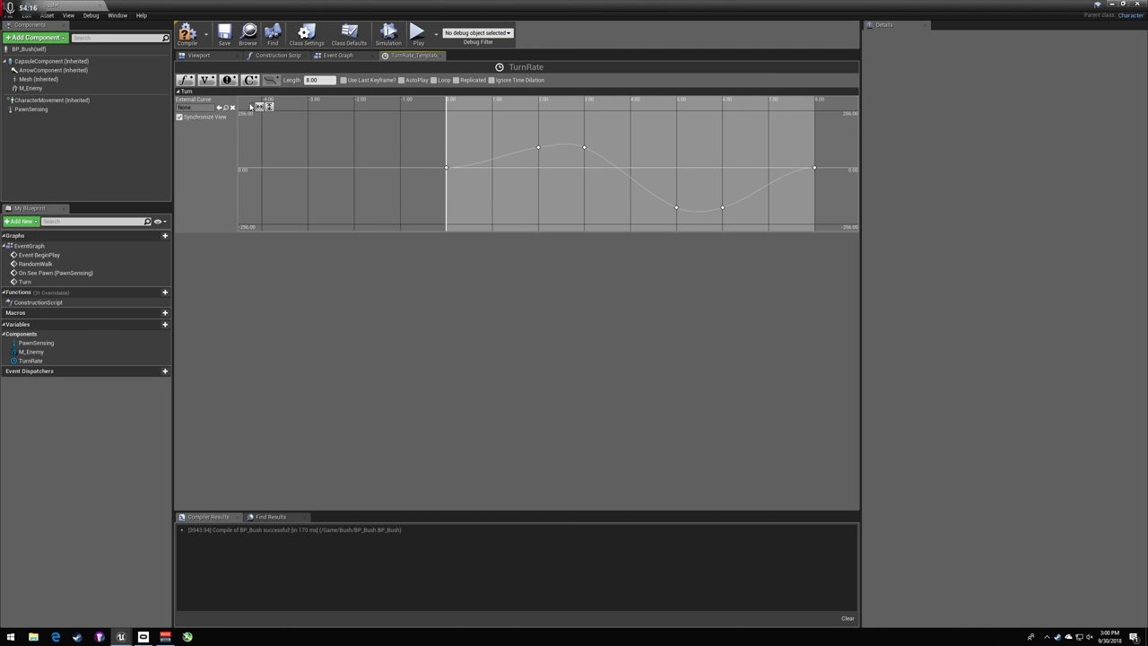
- Compile and save BP_Bush and return to its Event Graph
left_click(186, 34)
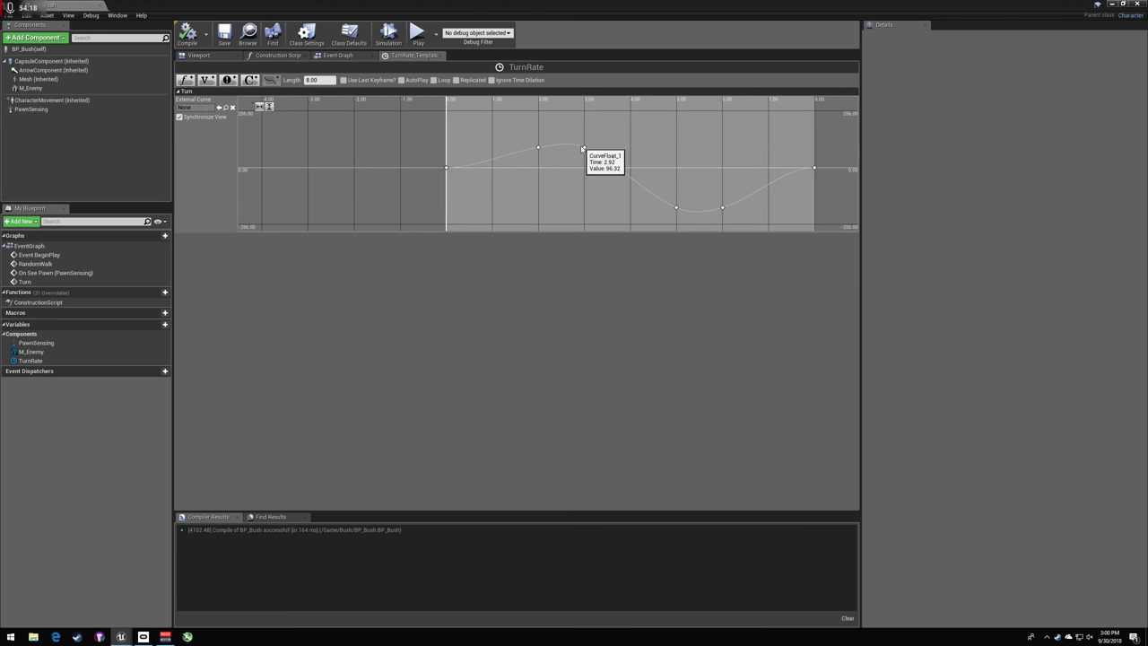
right_click(584, 149)
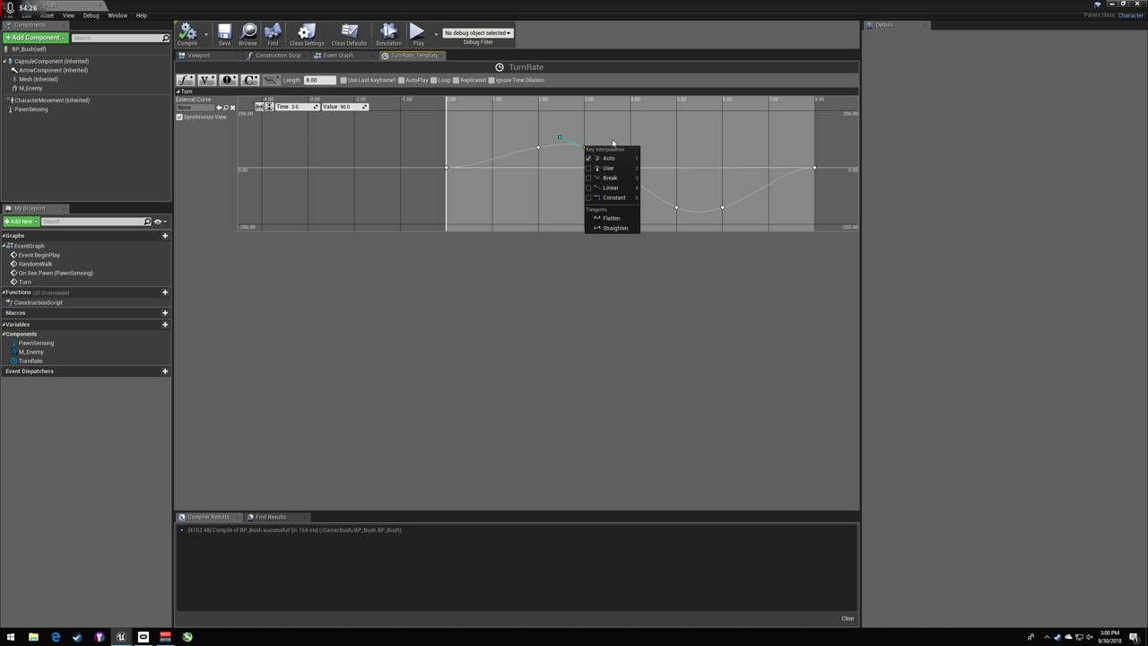
left_click(560, 164)
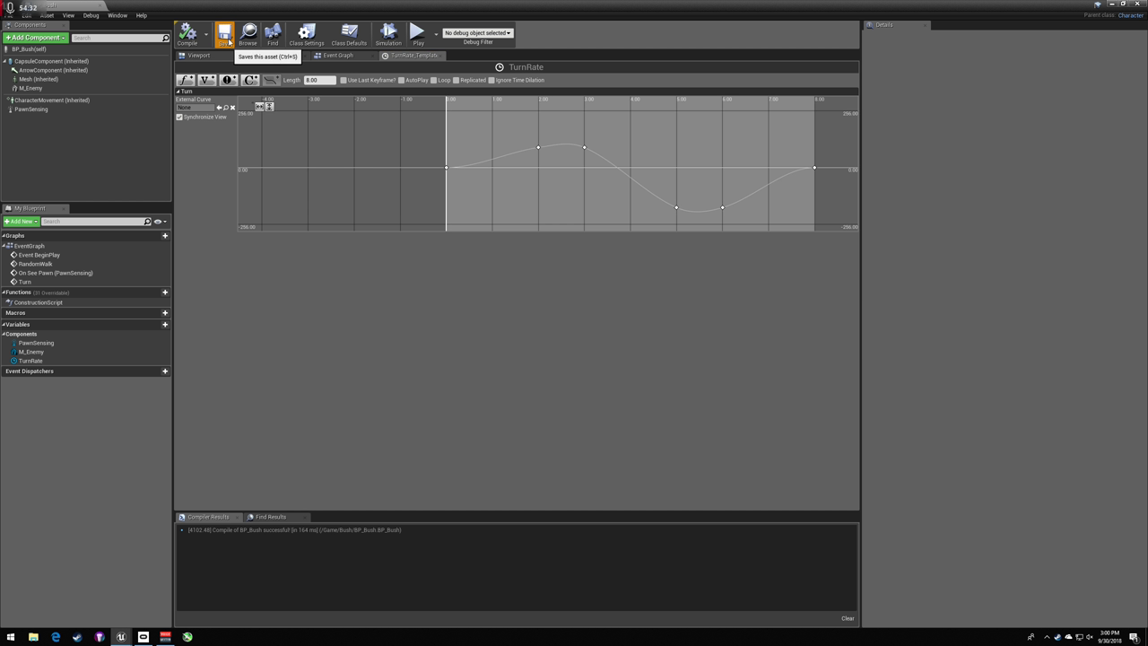
left_click(358, 57)
right_click_drag(454, 158, 425, 161)
left_click(224, 36)
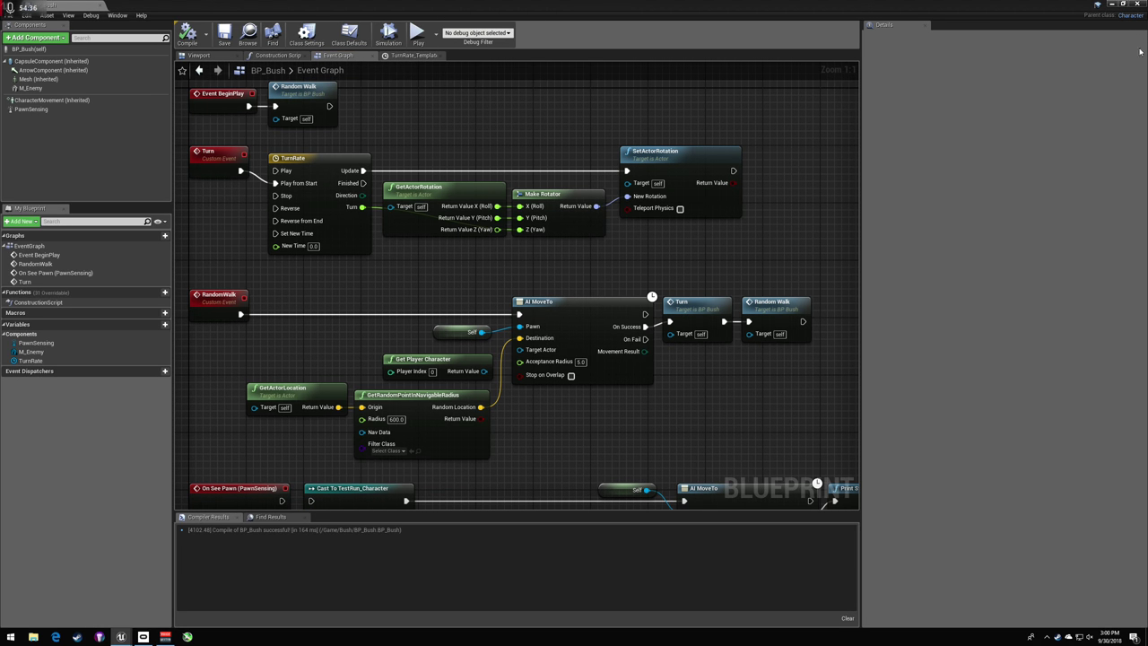
- Play the level briefly to check the enemy's movement, stop it and reopen the BP_Bush blueprint
left_click(1111, 3)
left_click(524, 33)
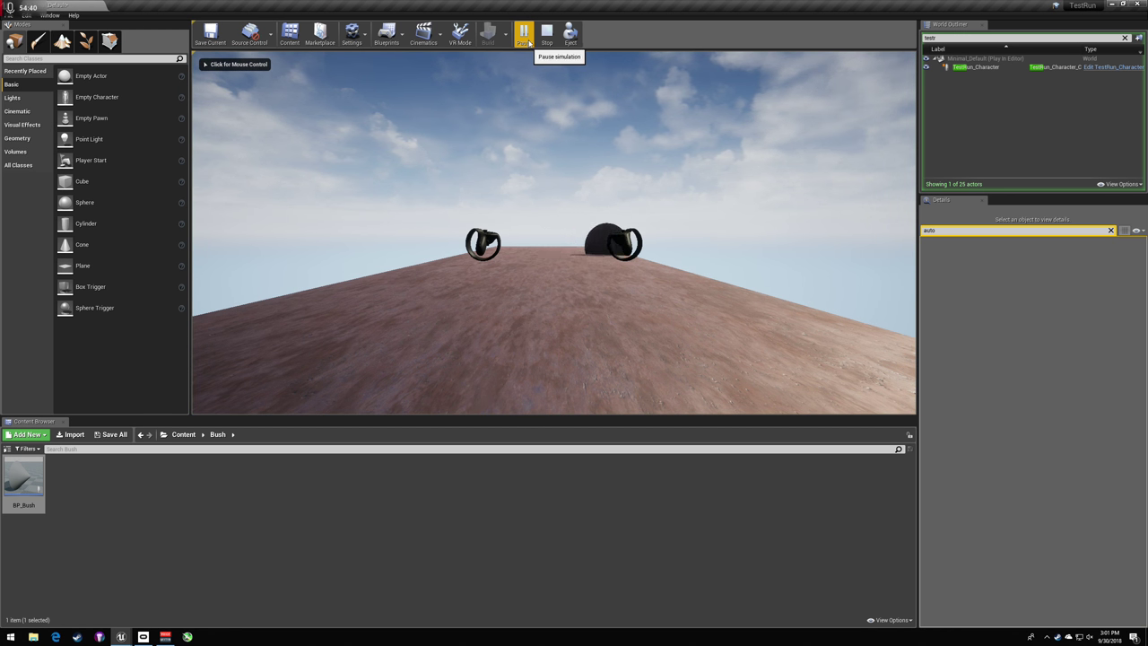
key("Escape")
double_click(26, 489)
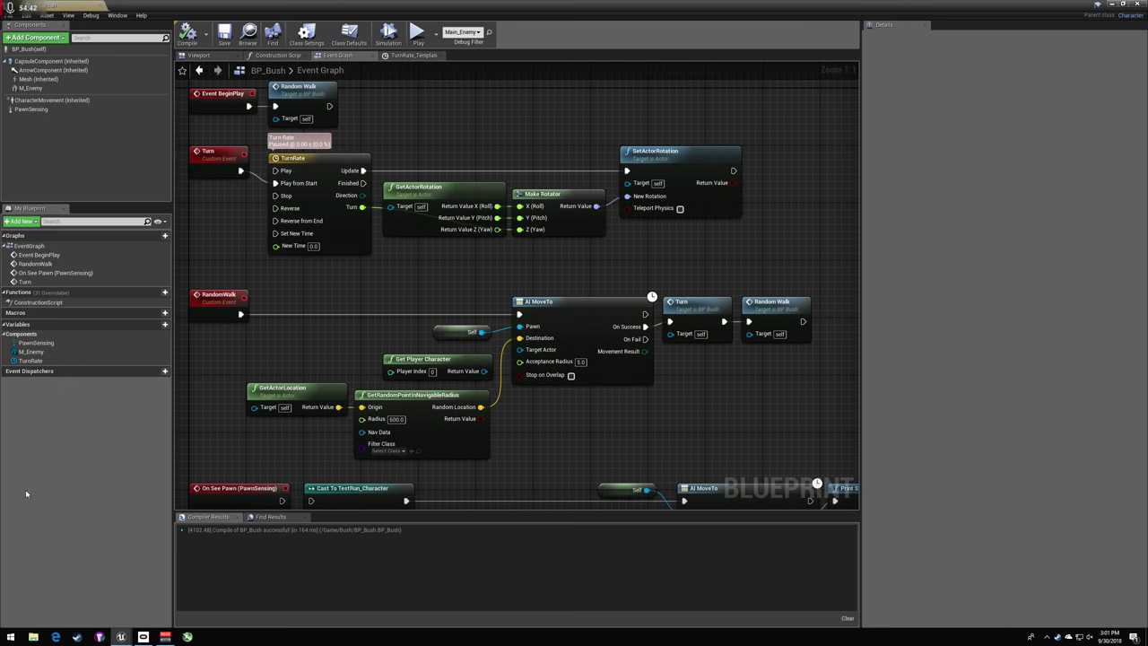
- Insert a Delay node with a duration of 8.0 between the Turn and Random Walk calls that follow AI MoveTo
left_click_drag(764, 309, 1104, 323)
left_click(759, 316)
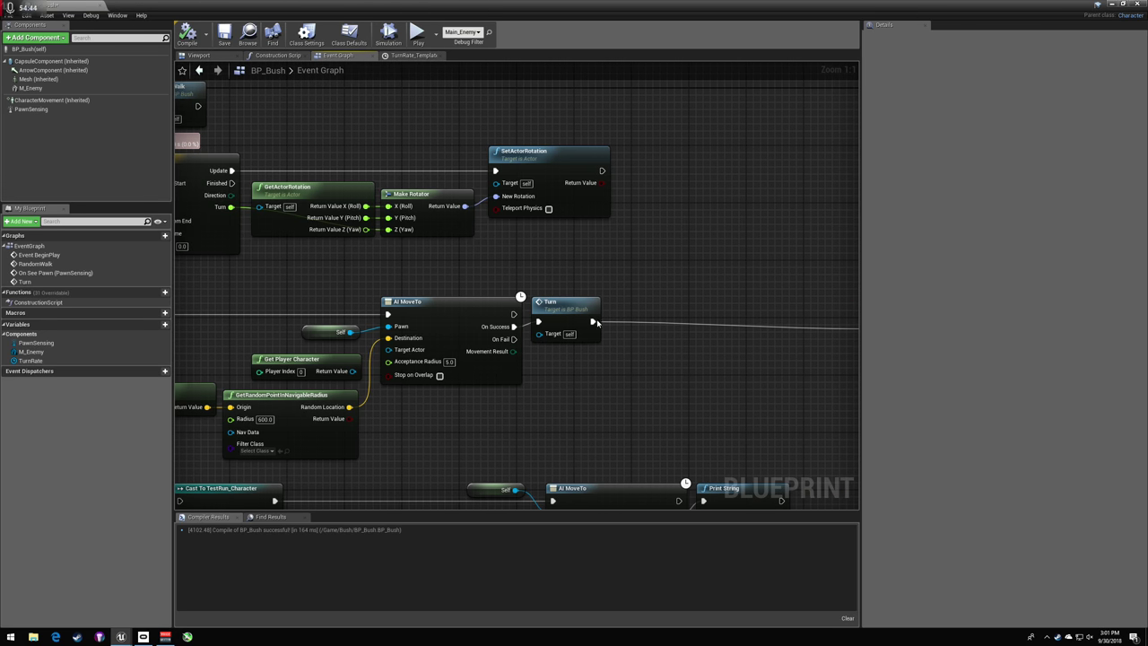
left_click_drag(593, 322, 632, 321)
type("delay")
key("Return")
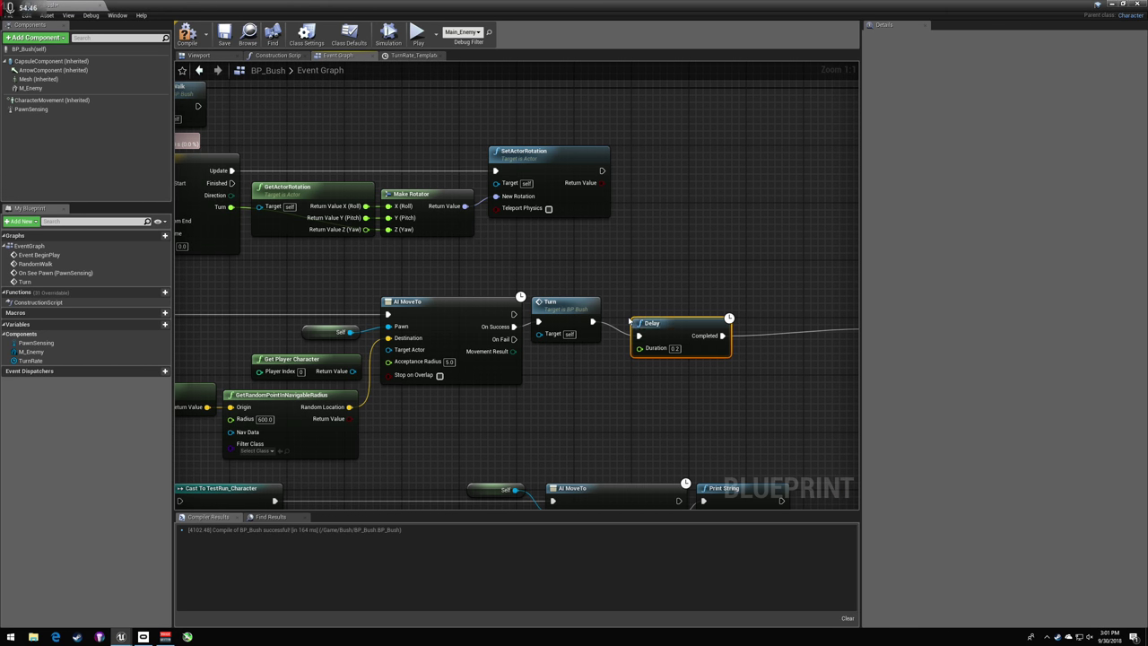
left_click(677, 348)
left_click_drag(683, 341, 662, 323)
left_click(688, 287)
right_click_drag(688, 287, 553, 290)
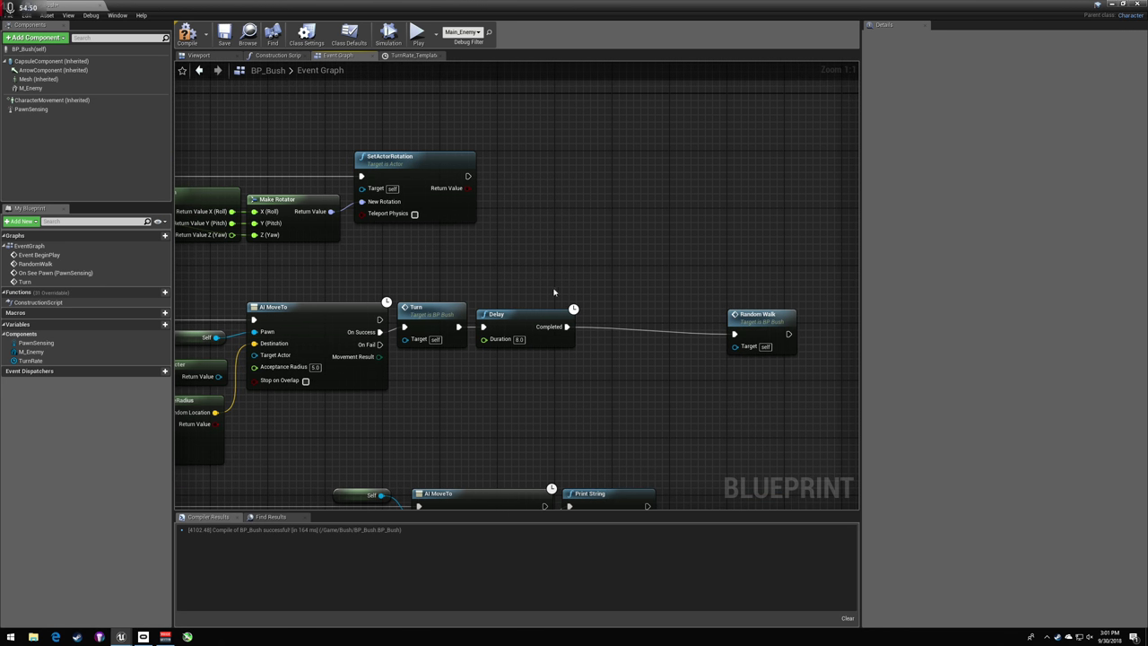
- Move the Random Walk call close to the Delay node, and compile and save the blueprint
left_click_drag(764, 325, 621, 317)
right_click_drag(215, 259, 380, 253)
left_click(187, 36)
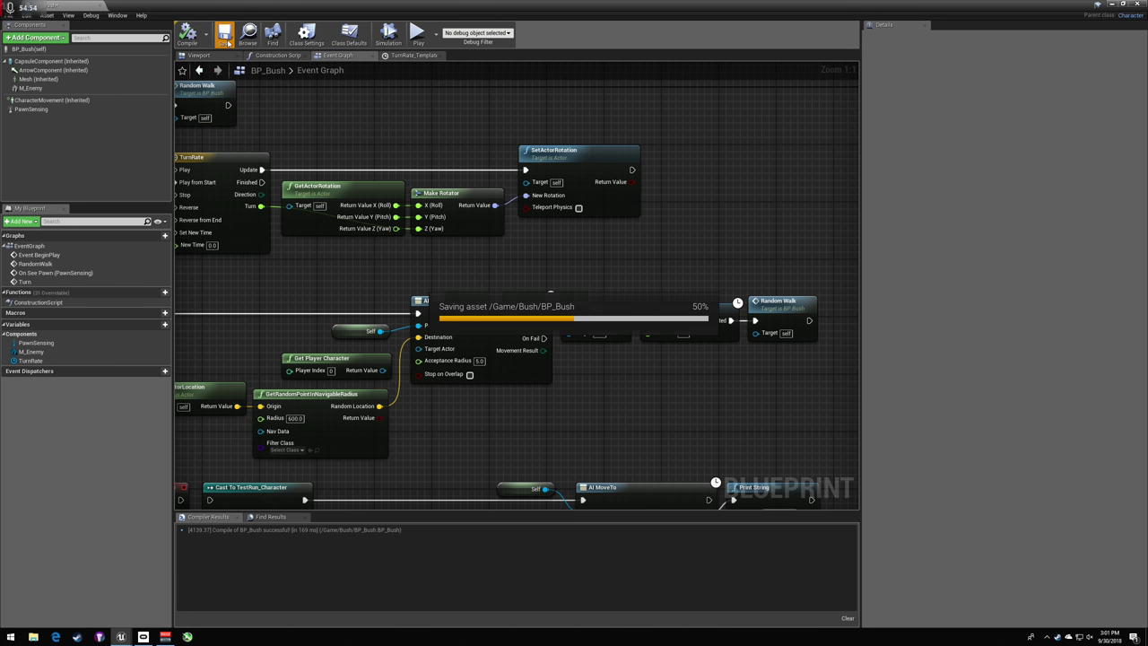
- Play the level to watch the enemy turn with the delay in place, stop it and return to BP_Bush
left_click(1112, 3)
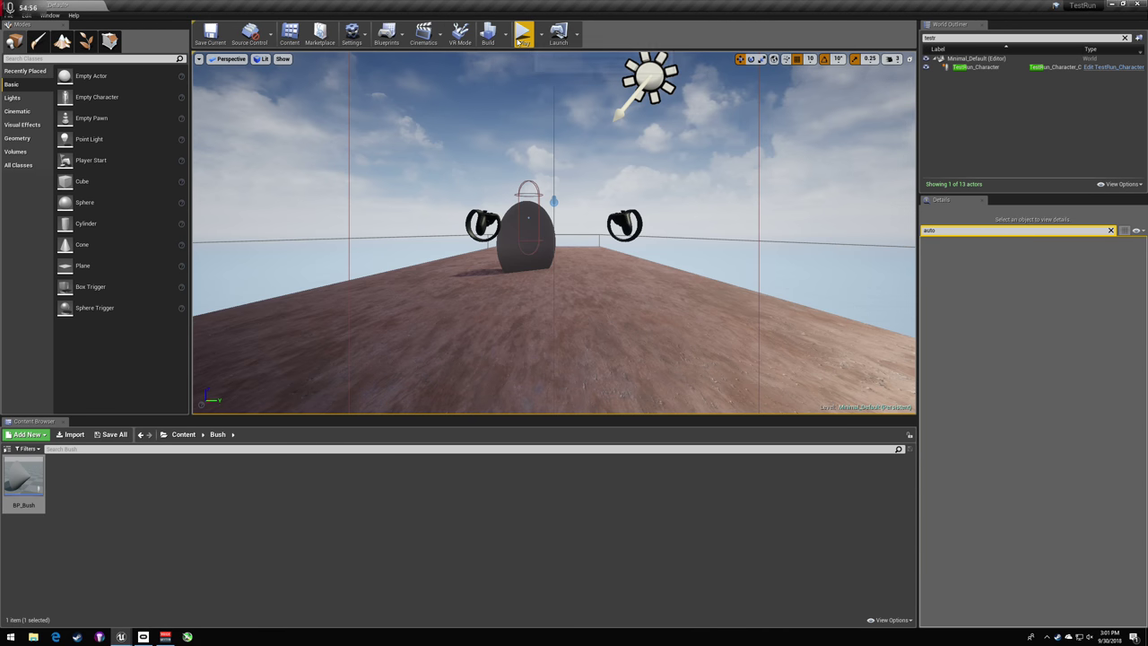
left_click(523, 36)
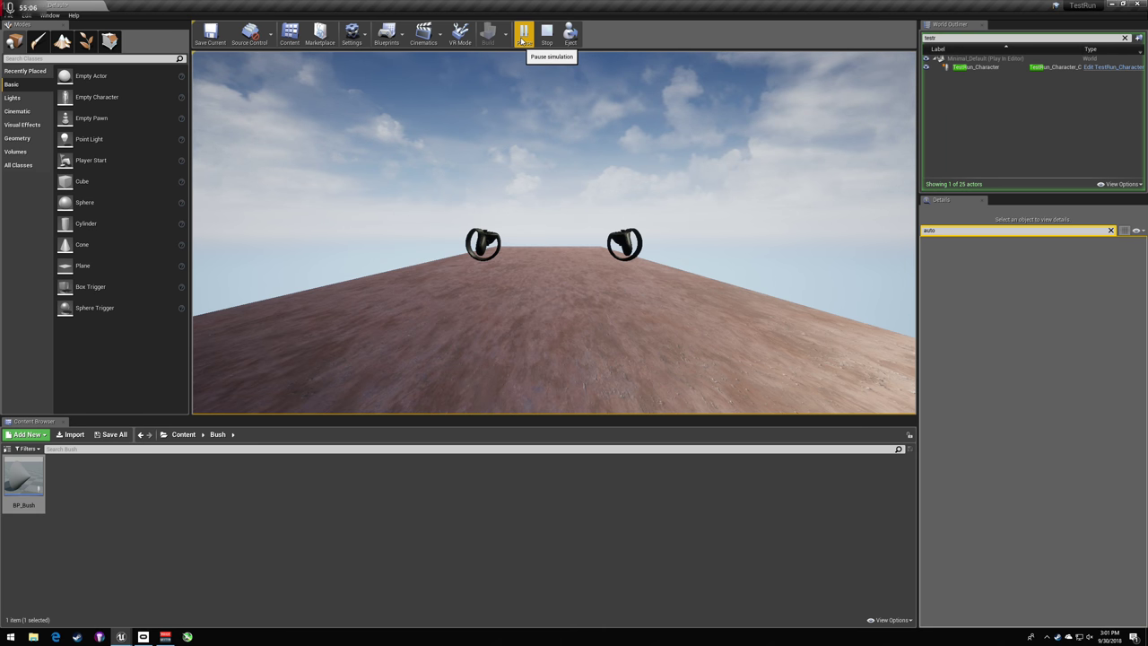
key("Escape")
double_click(23, 480)
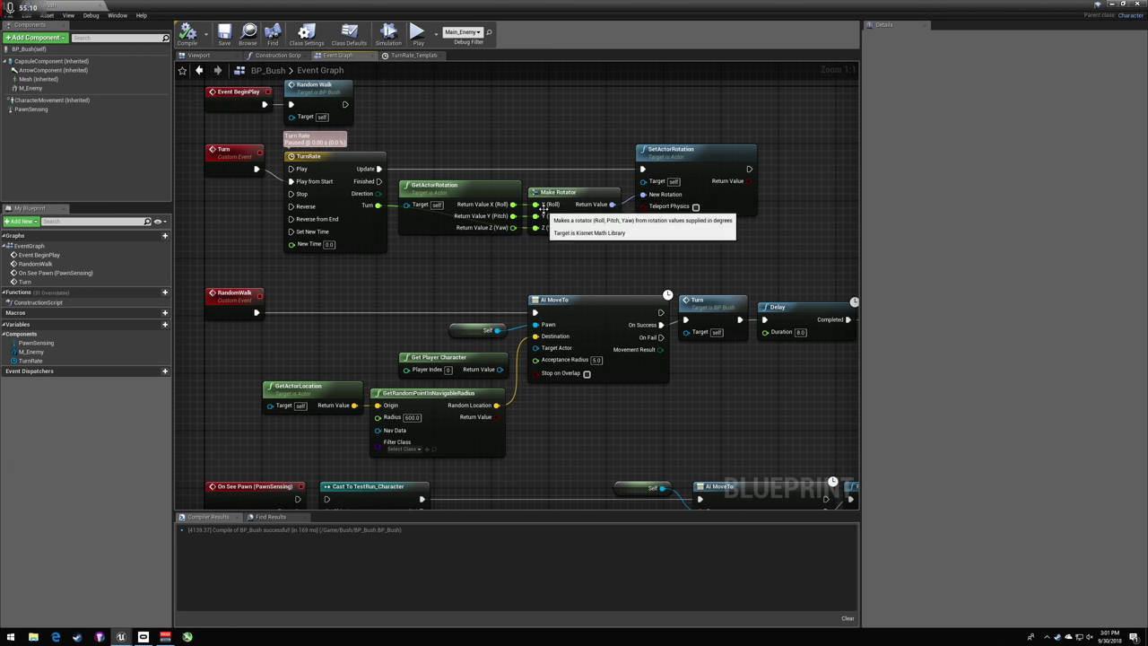
- Set the Turn curve's keys at times 5.0 and 6.0 to a value of -90, and compile and save BP_Bush
double_click(330, 194)
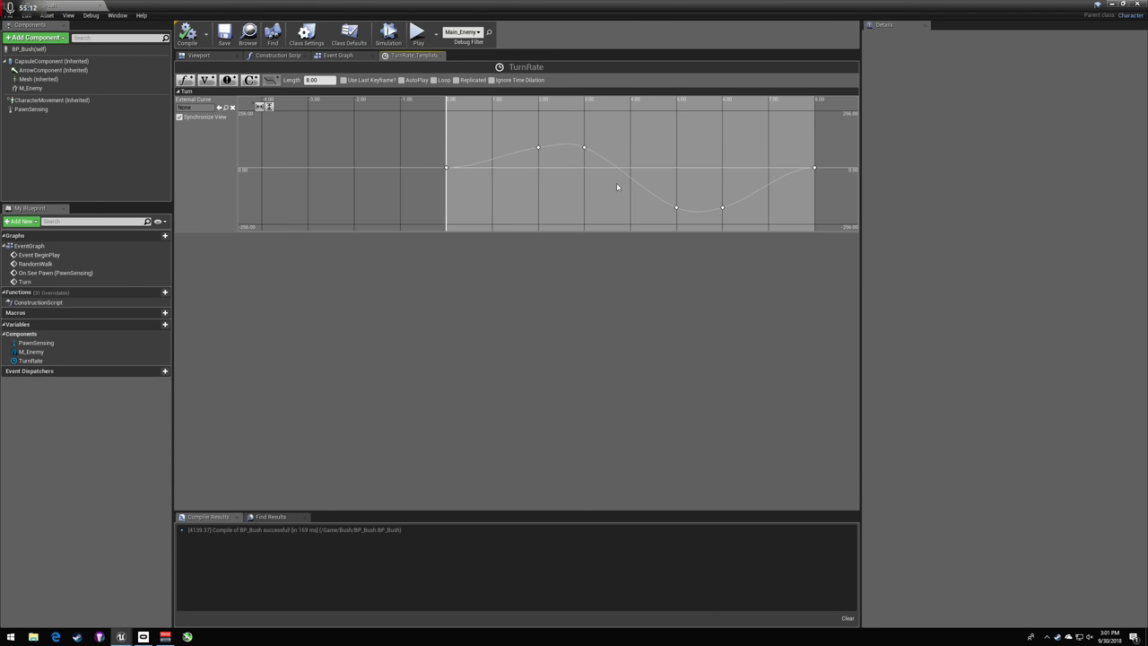
left_click(676, 207)
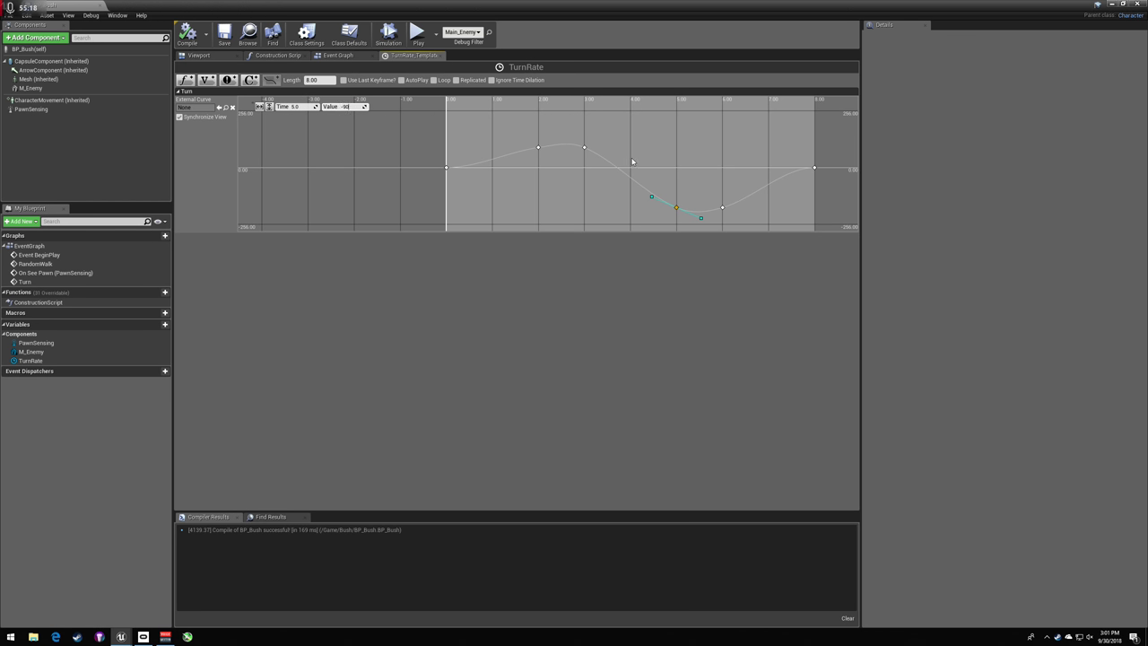
key("Return")
left_click(723, 208)
key("Return")
left_click(669, 180)
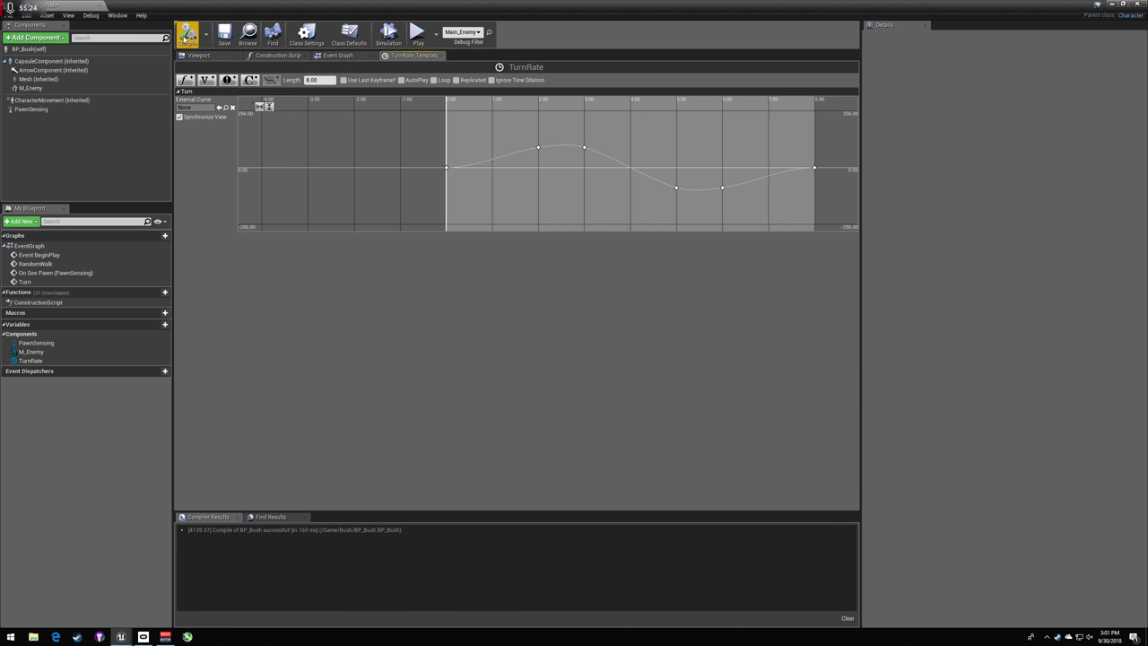
left_click(188, 37)
left_click(224, 36)
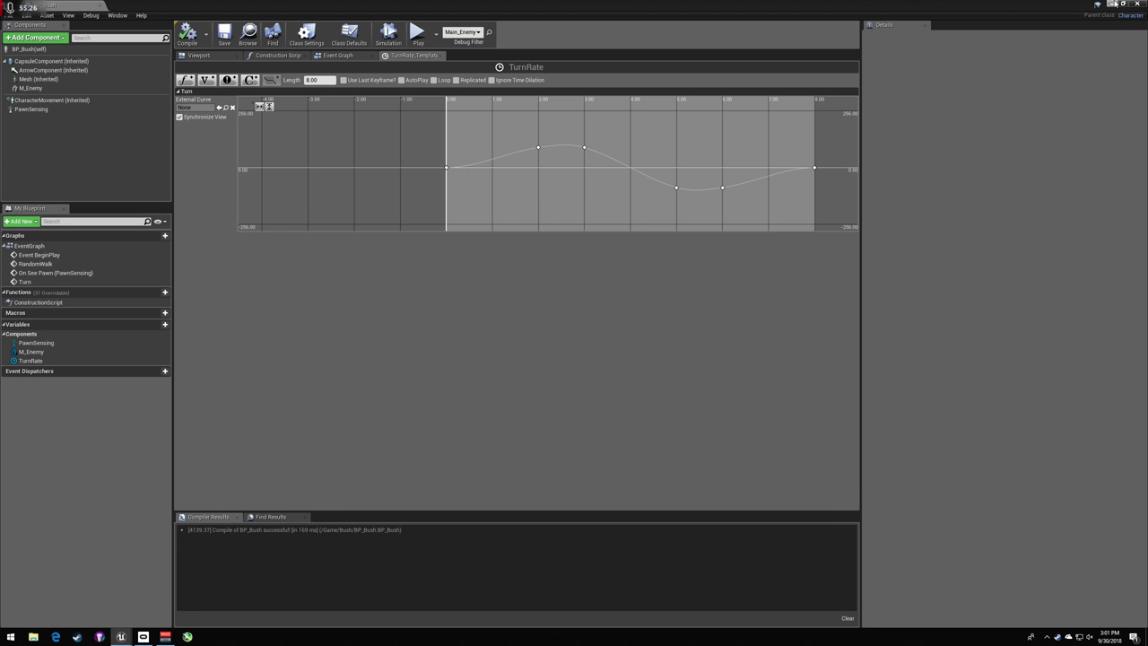
- Play the level to watch the enemy turn with the -90 keys in place, stop it and return to BP_Bush
left_click(1112, 3)
left_click(526, 33)
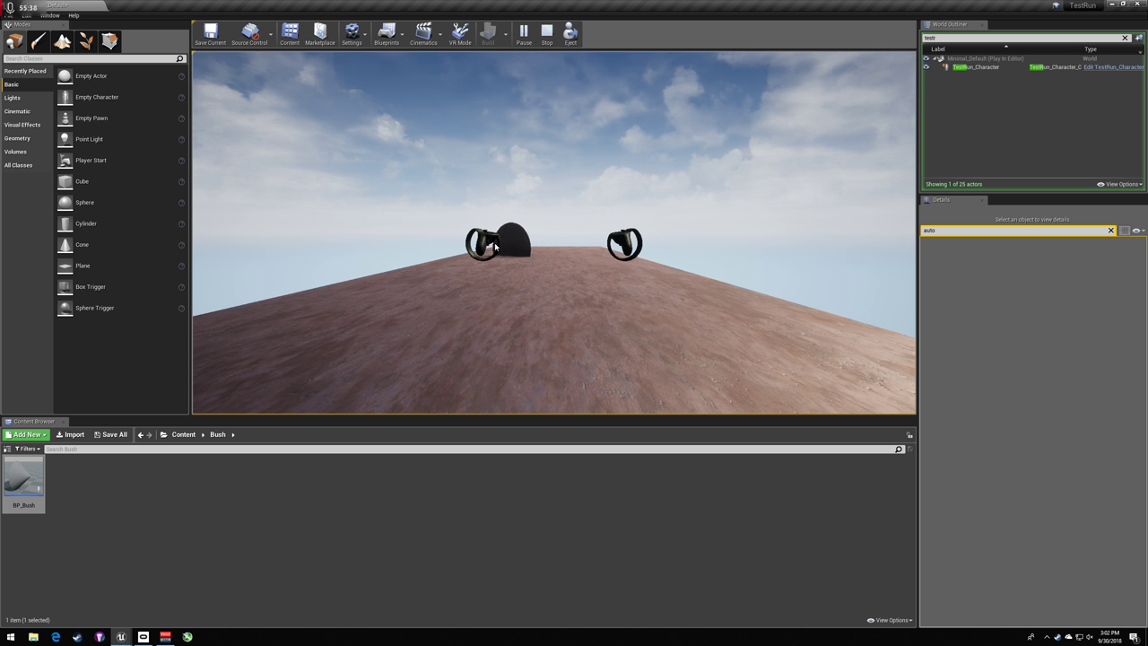
key("Escape")
double_click(24, 480)
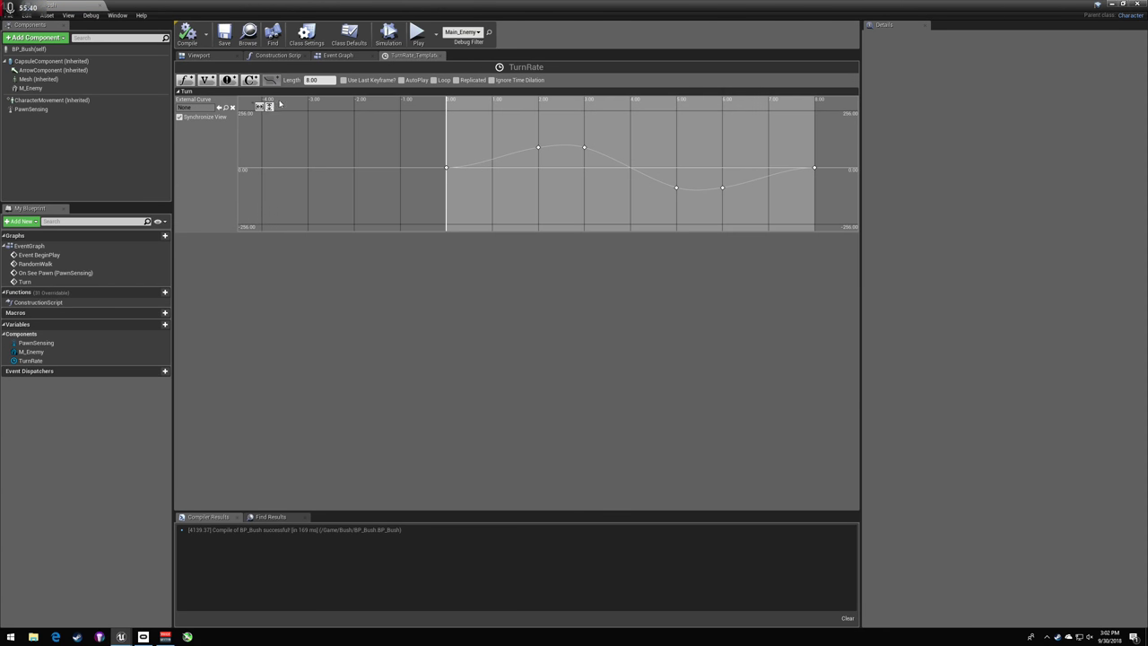
- Move the Turn curve's two keys with value 90 to times 1.0 and 2.0
left_click(271, 56)
left_click(406, 56)
right_click_drag(445, 160, 412, 184)
left_click(505, 172)
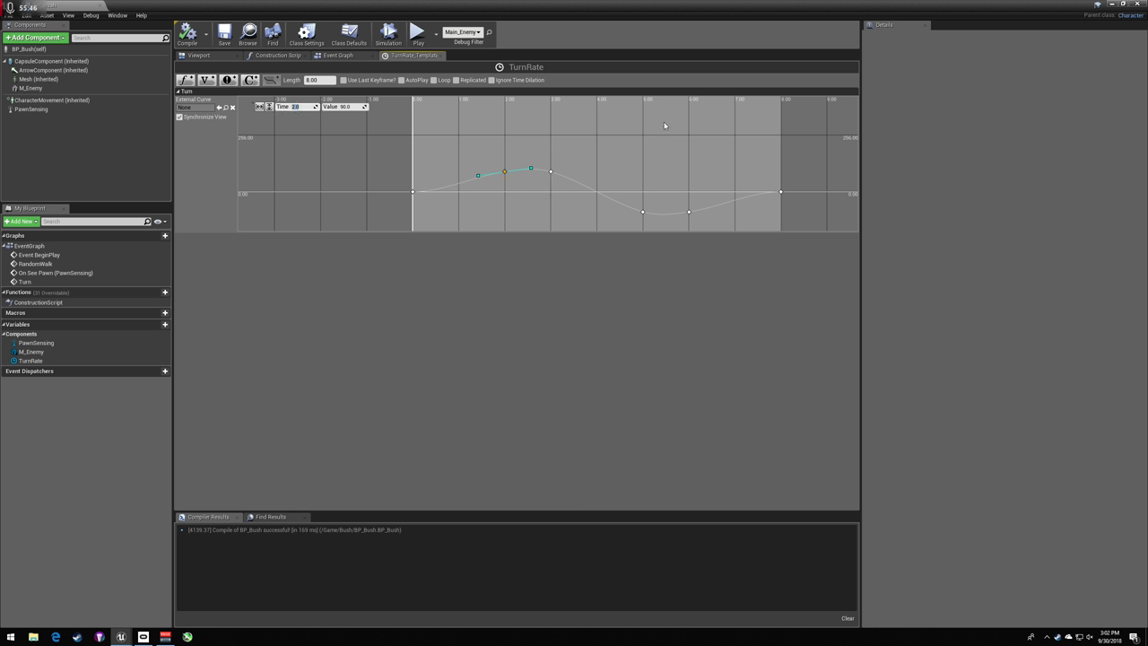
key("Return")
left_click(551, 172)
type("2")
key("Return")
- Move the Turn curve's two -90 keys to times 3.0 and 4.0, and its end key to time 5.0
left_click(643, 212)
type("3")
key("Return")
left_click(689, 212)
type("4")
key("Return")
left_click(780, 192)
type("5")
key("Return")
- Select all six keys of the Turn curve and re-smooth their tangents together
left_click(597, 212, "ctrl")
left_click(551, 211, "ctrl")
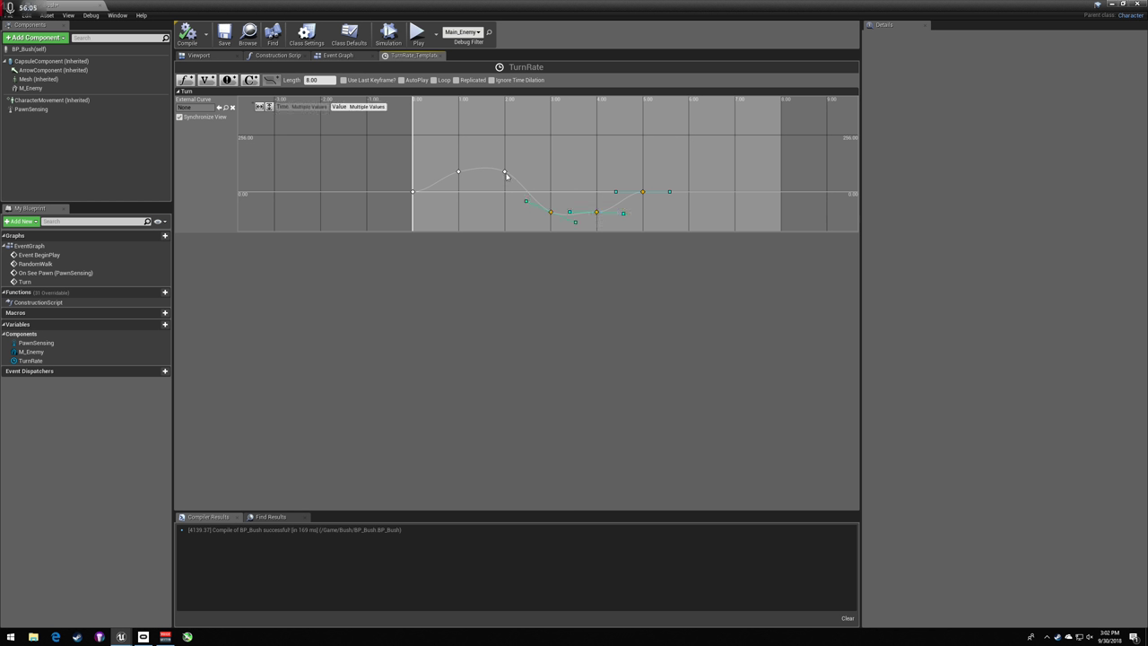
left_click(458, 180)
left_click(458, 172)
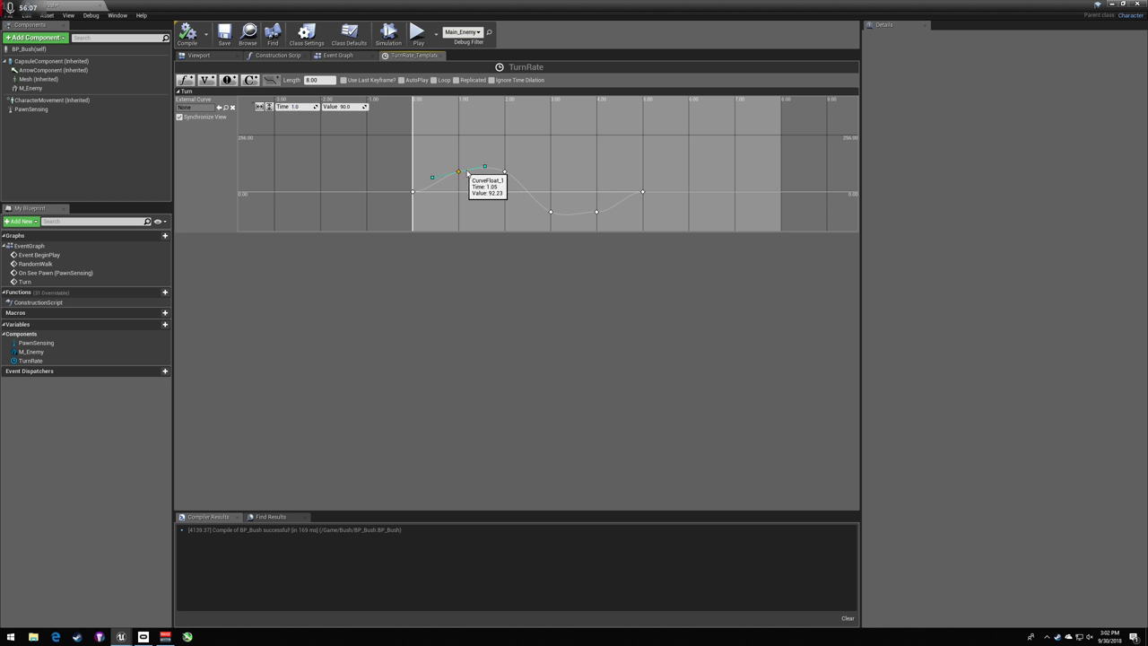
left_click(504, 171, "ctrl")
left_click(551, 212, "ctrl")
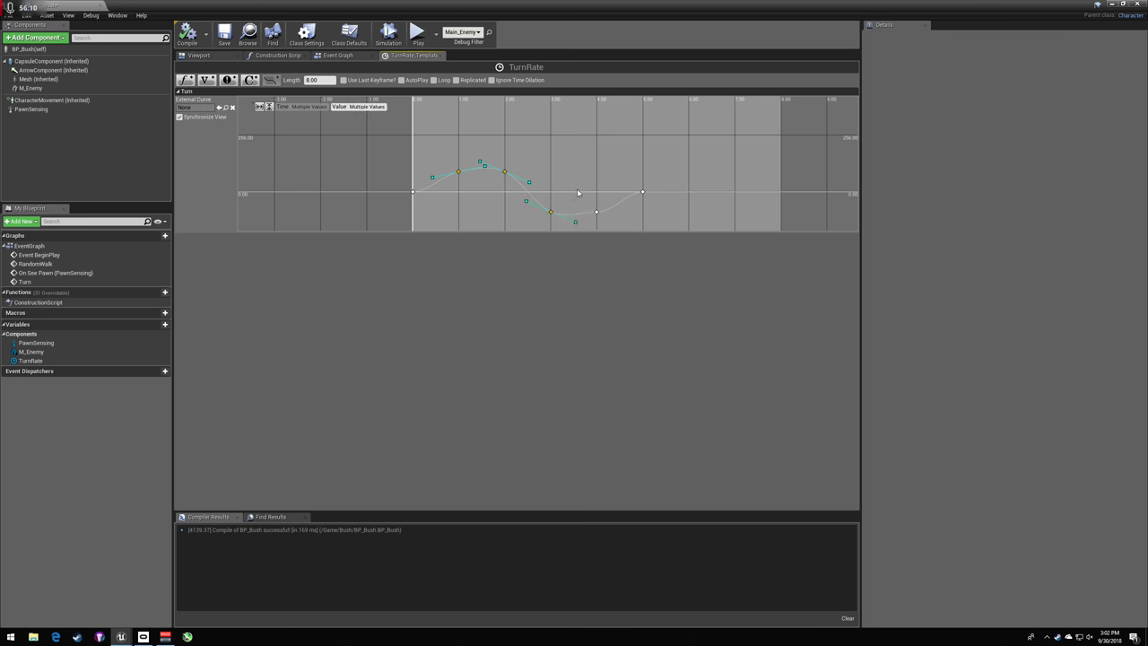
left_click(597, 213, "ctrl")
left_click(643, 192, "ctrl")
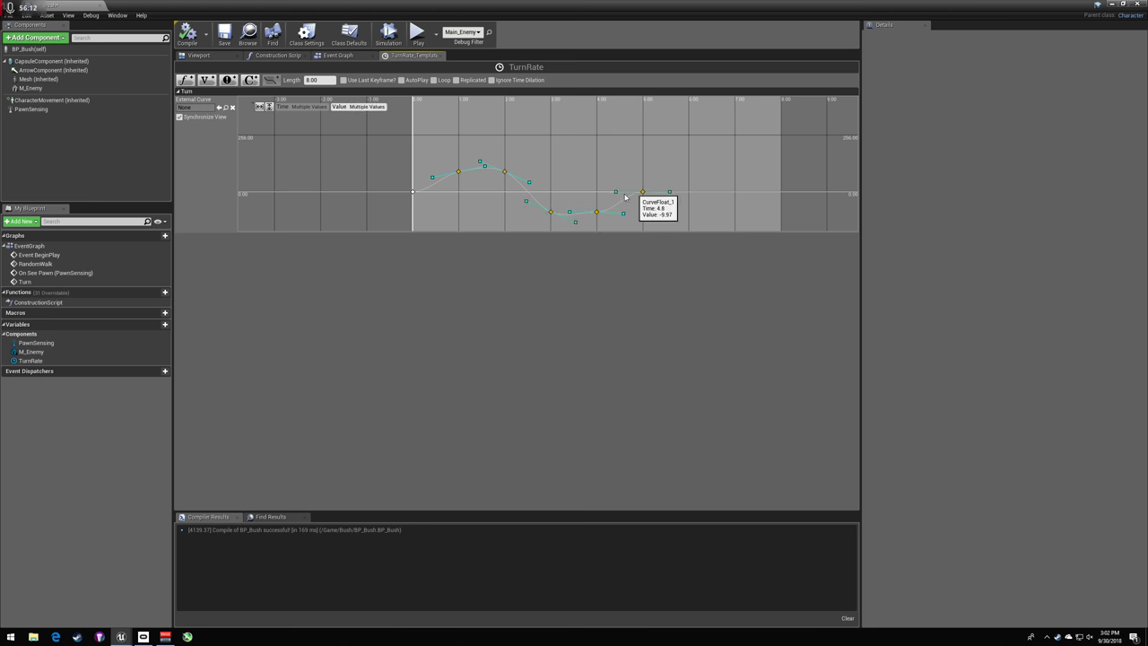
left_click(413, 192, "ctrl")
right_click(414, 195)
left_click(426, 207)
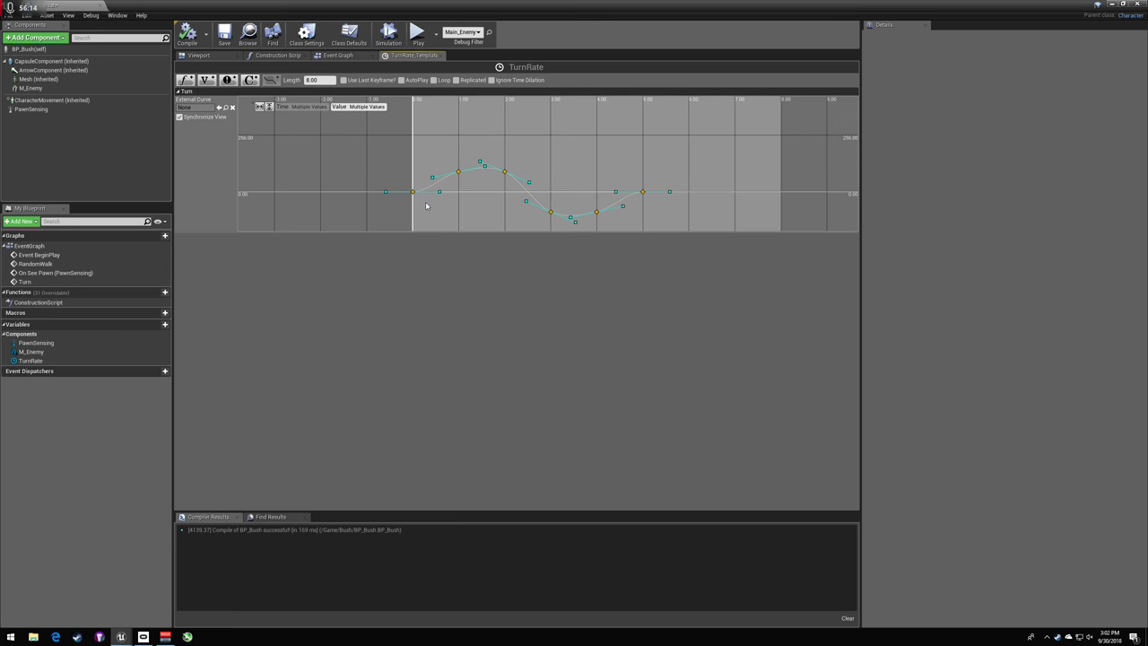
left_click(471, 194)
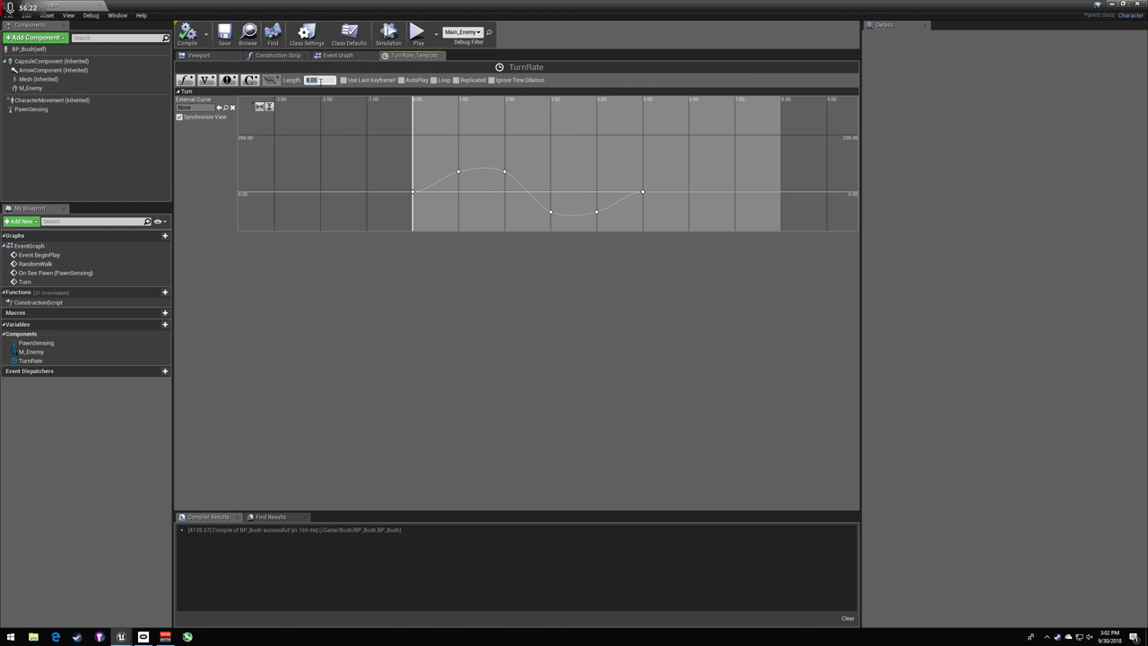
- Set the TurnRate timeline's length to 5.00 and the Delay node's duration to 5.0, compiling BP_Bush
type("5")
key("Return")
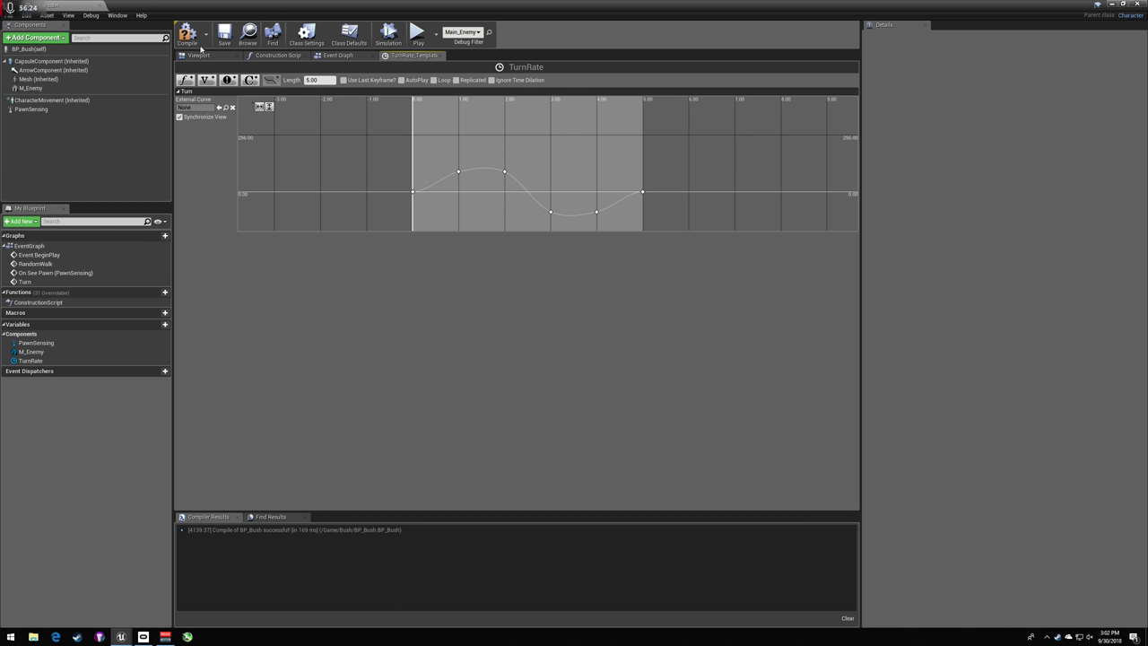
left_click(188, 34)
left_click(341, 55)
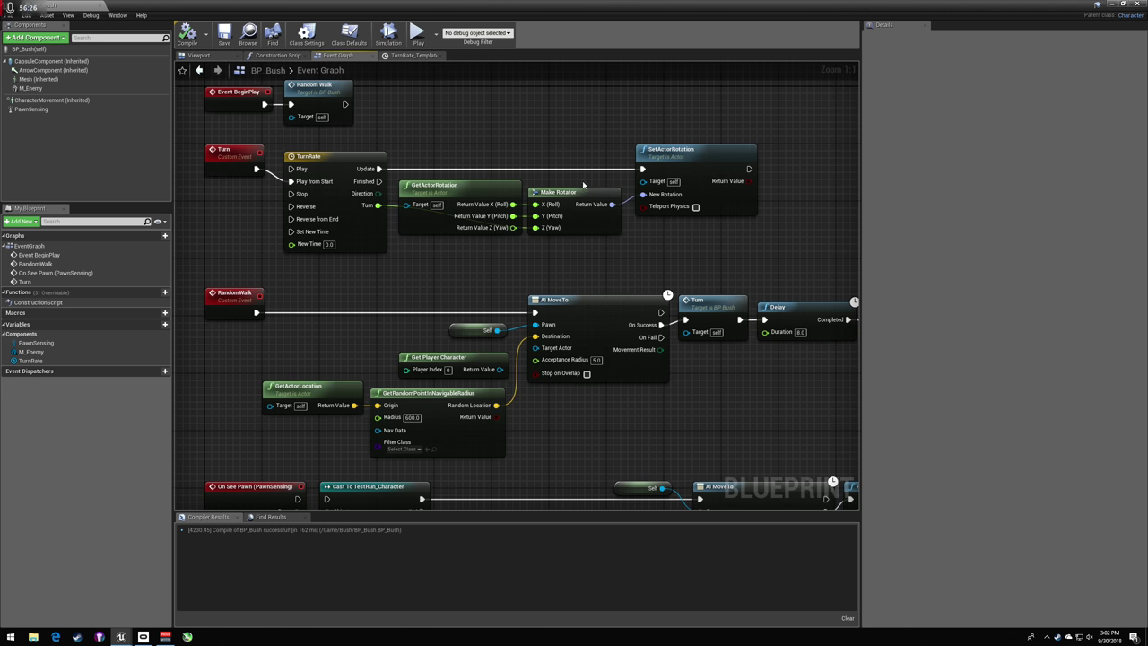
left_click(801, 332)
left_click(188, 34)
- Select the CharacterMovement component and search its properties for "movespeed", clearing the search again
left_click(52, 99)
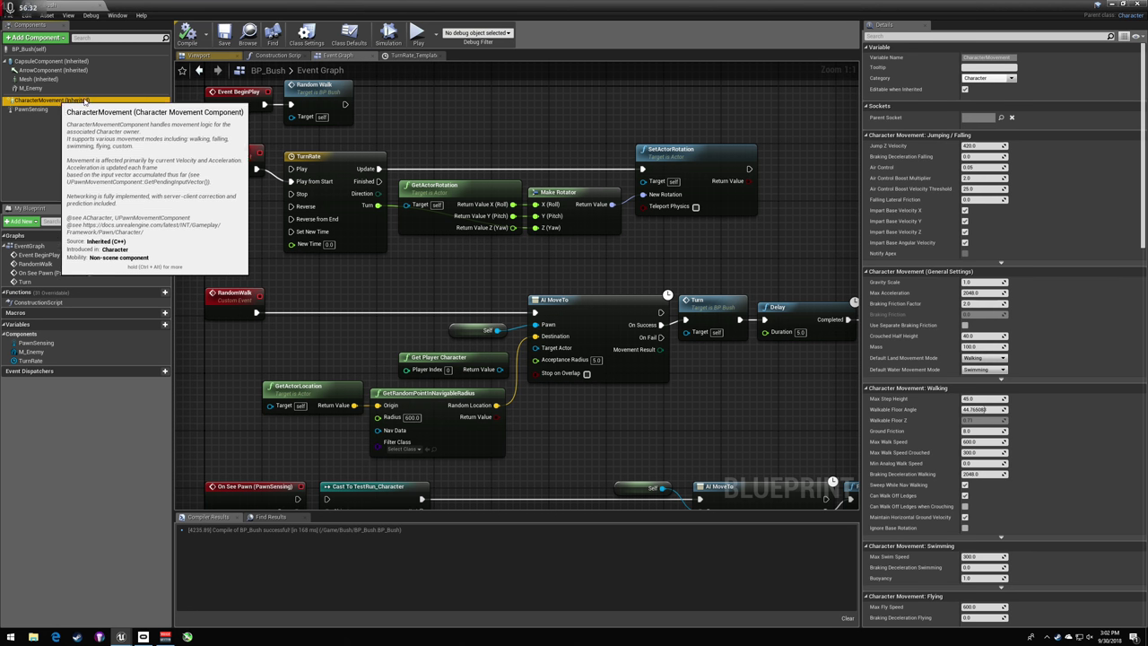
left_click(902, 36)
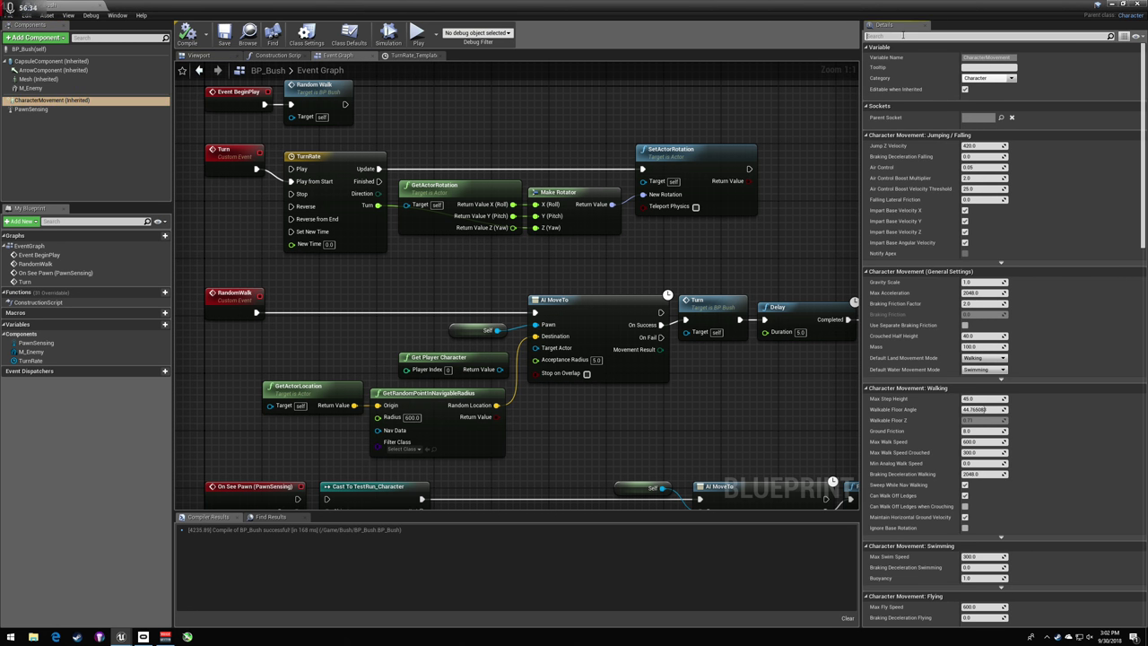
type("MOVEME")
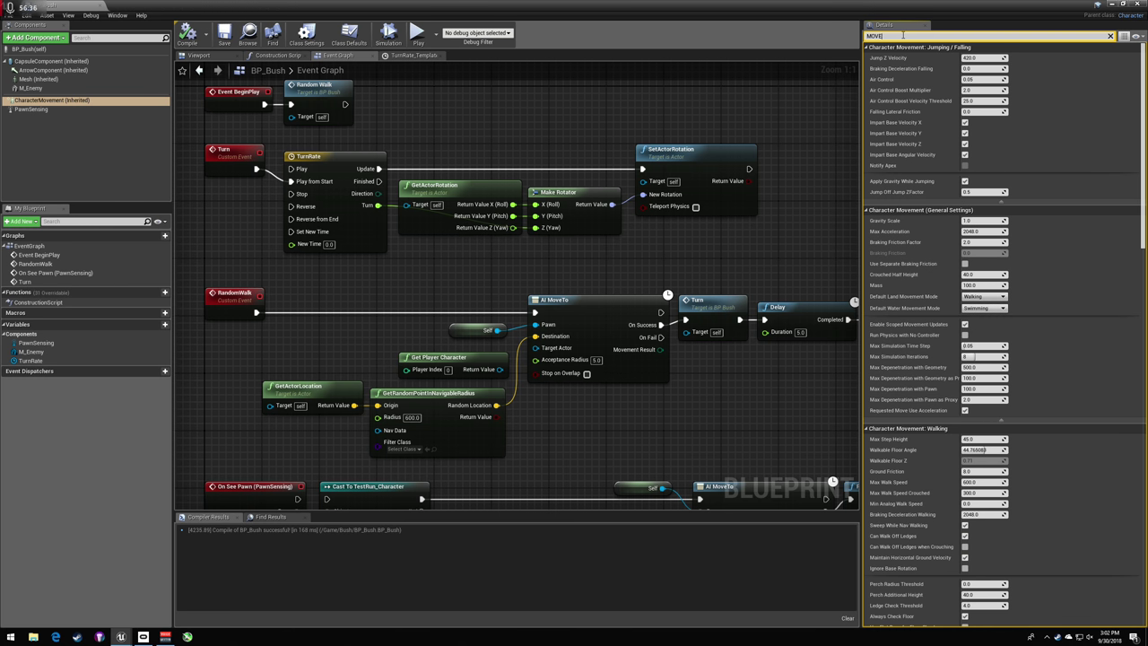
type("speed")
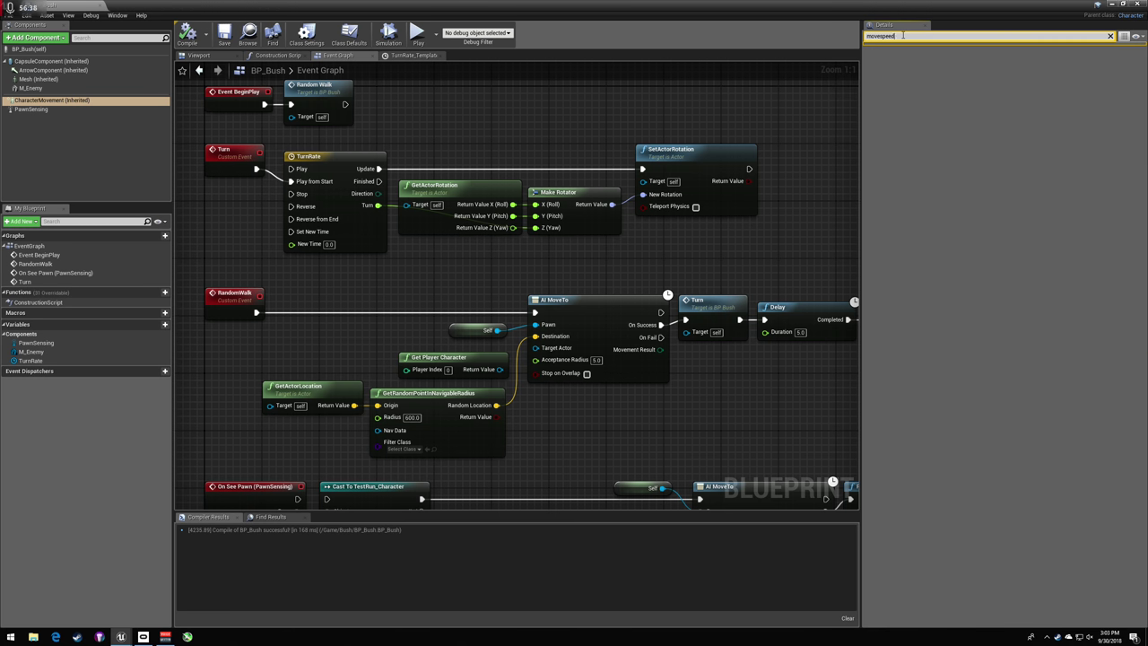
key("BackSpace")
key("BackSpace")
key("BackSpace")
key("BackSpace")
key("BackSpace")
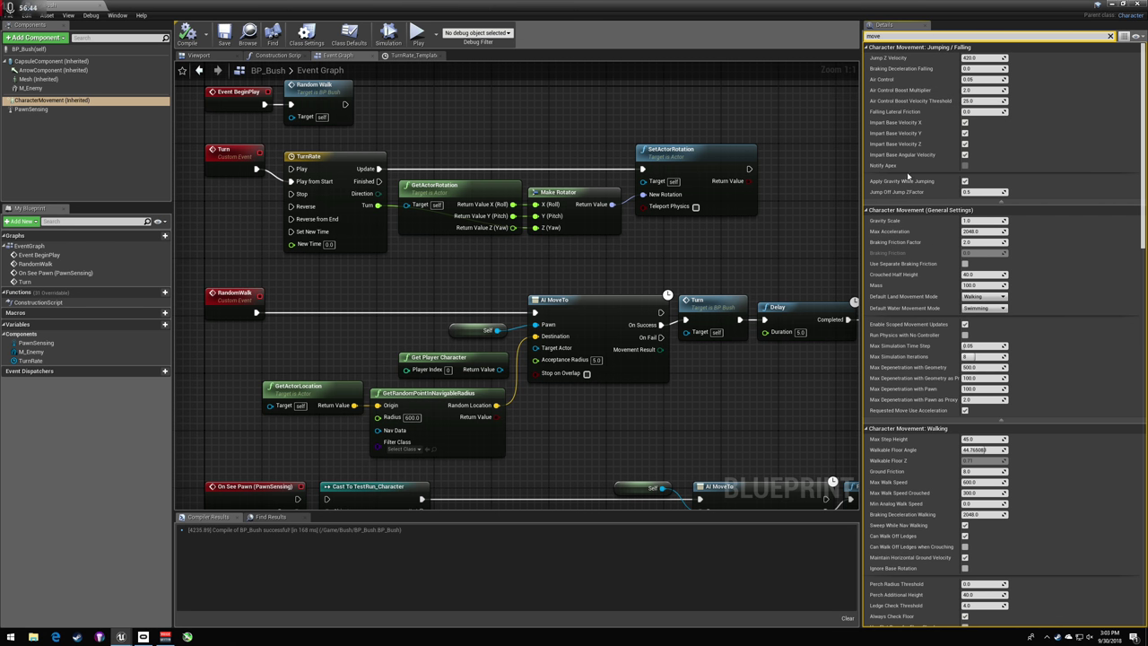
key("BackSpace")
key("BackSpace")
key("BackSpace")
key("BackSpace")
- Filter the CharacterMovement properties by "walk", set Max Walk Speed to 300.0, and compile and save BP_Bush
type("walk")
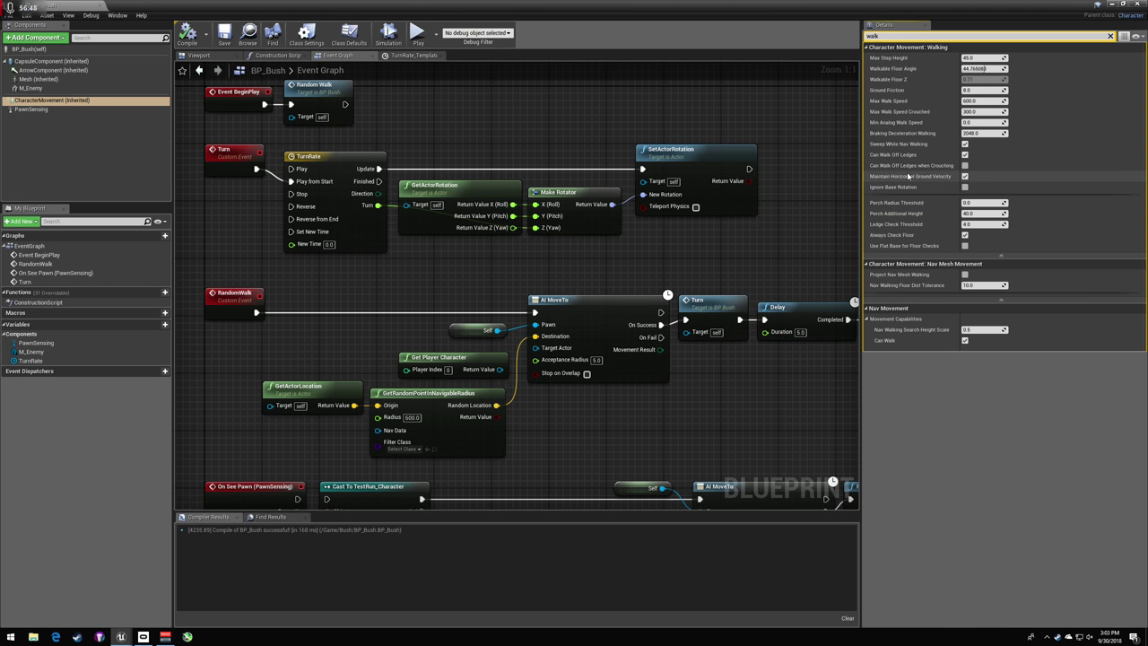
left_click(983, 100)
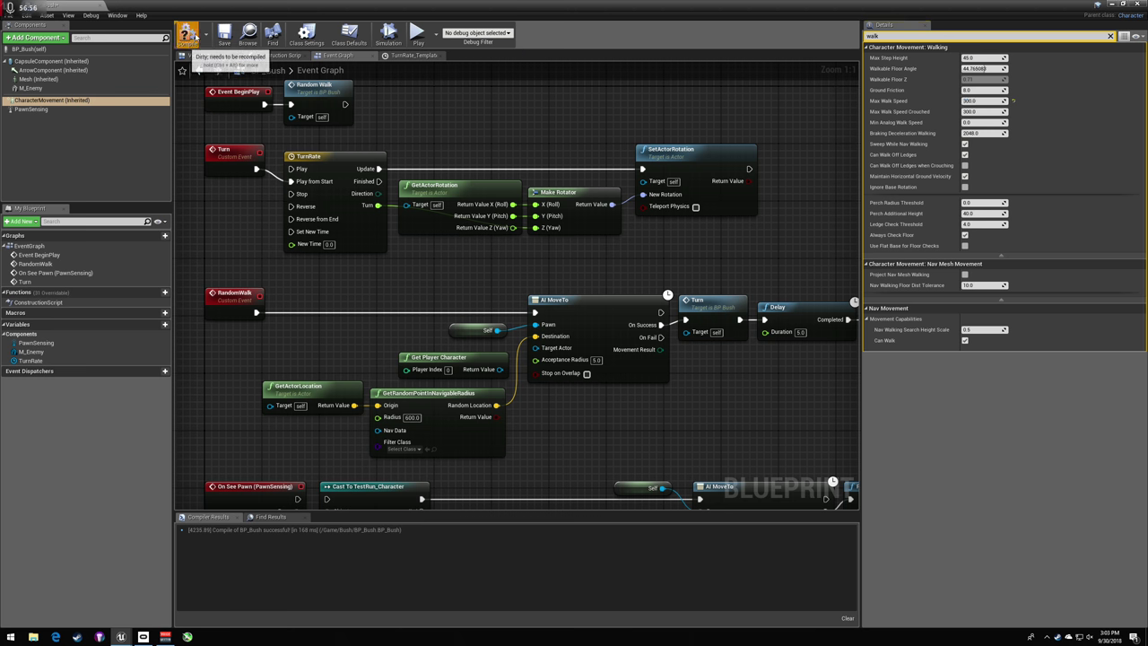
left_click(225, 34)
- Play the level to watch the enemy at its reduced walk speed, stop it and return to BP_Bush
left_click(1112, 4)
left_click(524, 34)
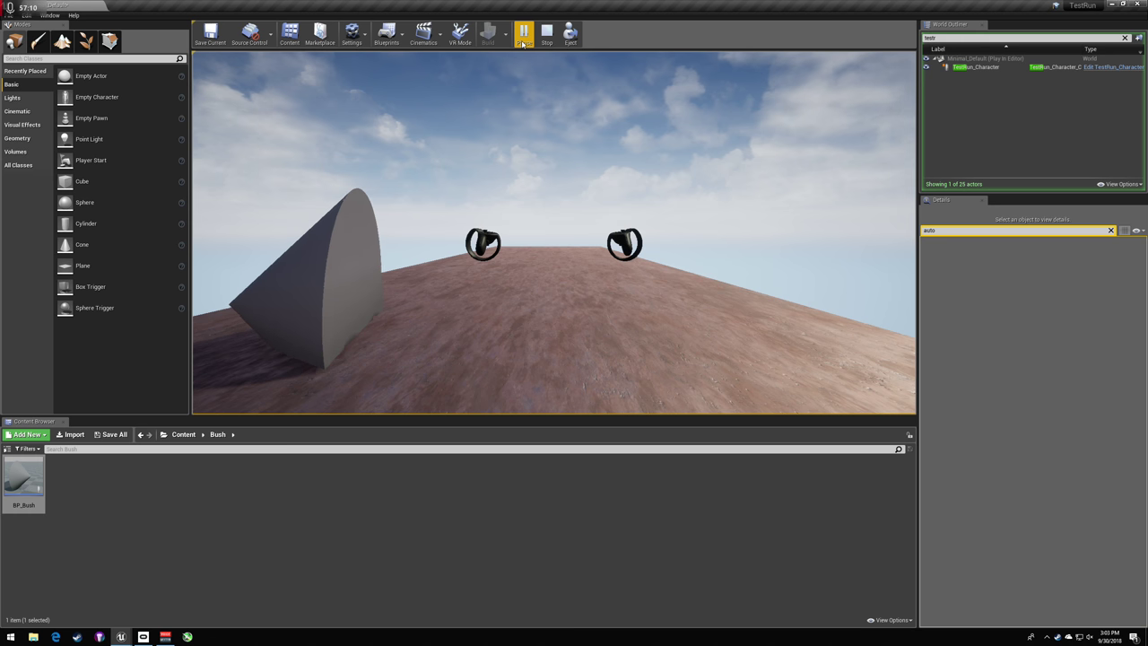
key("Escape")
double_click(23, 482)
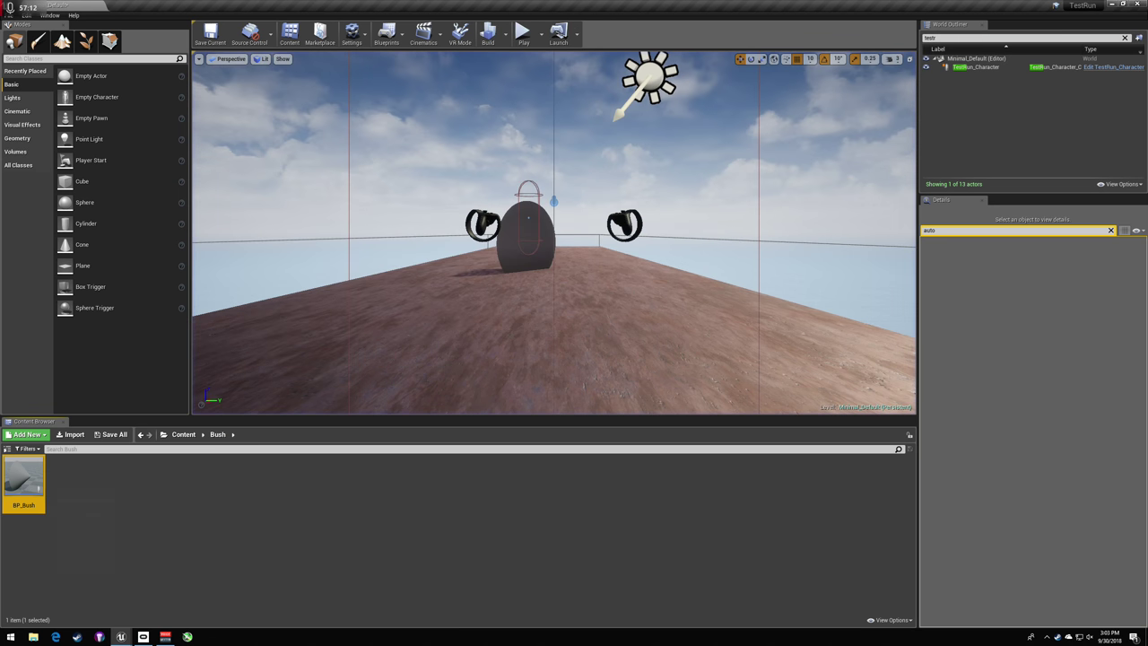
- Set the radius of RandomWalk's GetRandomPointInNavigableRadius node to 1000.0, and compile and save BP_Bush
right_click_drag(566, 354, 546, 269)
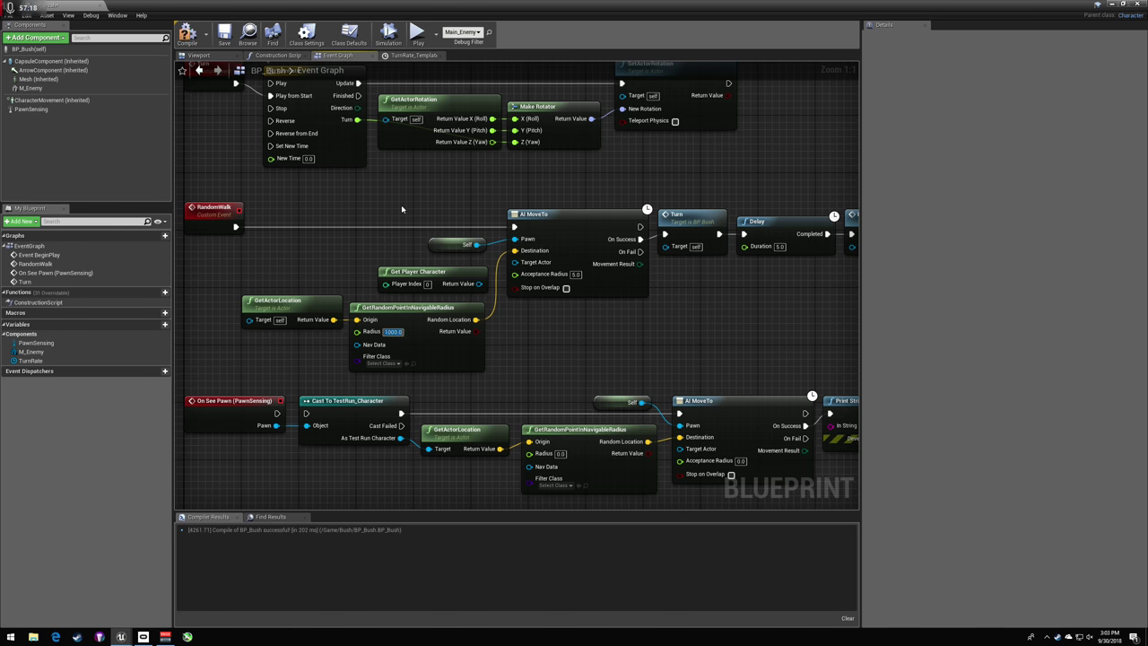
left_click(199, 40)
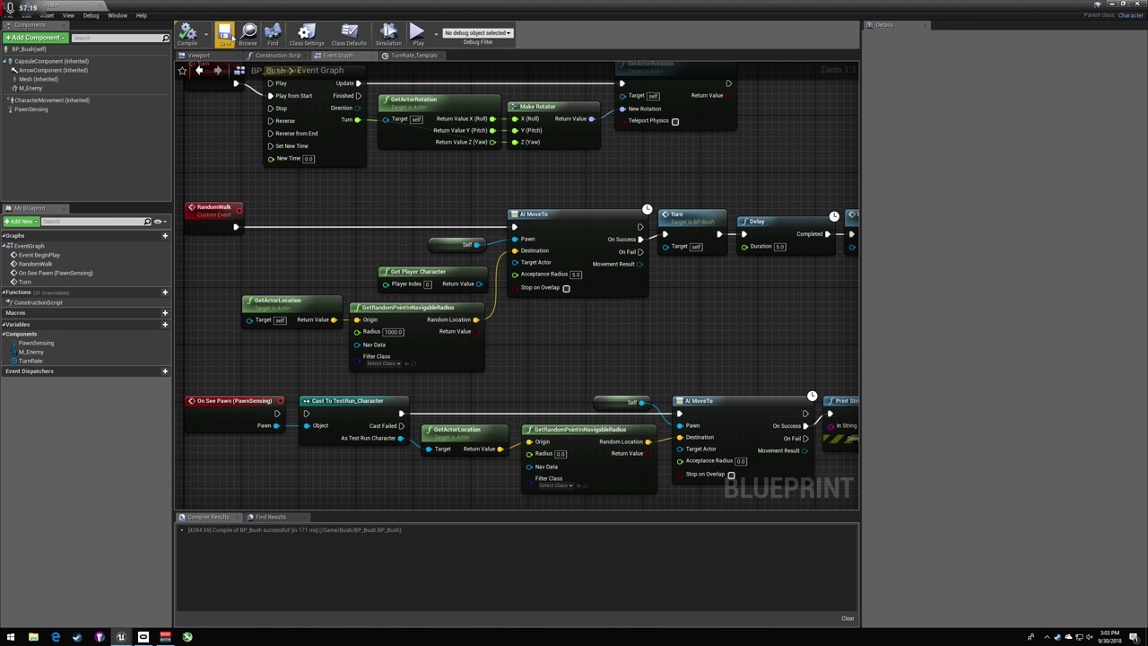
- Play the level to watch the enemy roam with the 1000.0 radius, stop it and return to BP_Bush
left_click(1121, 5)
left_click(526, 35)
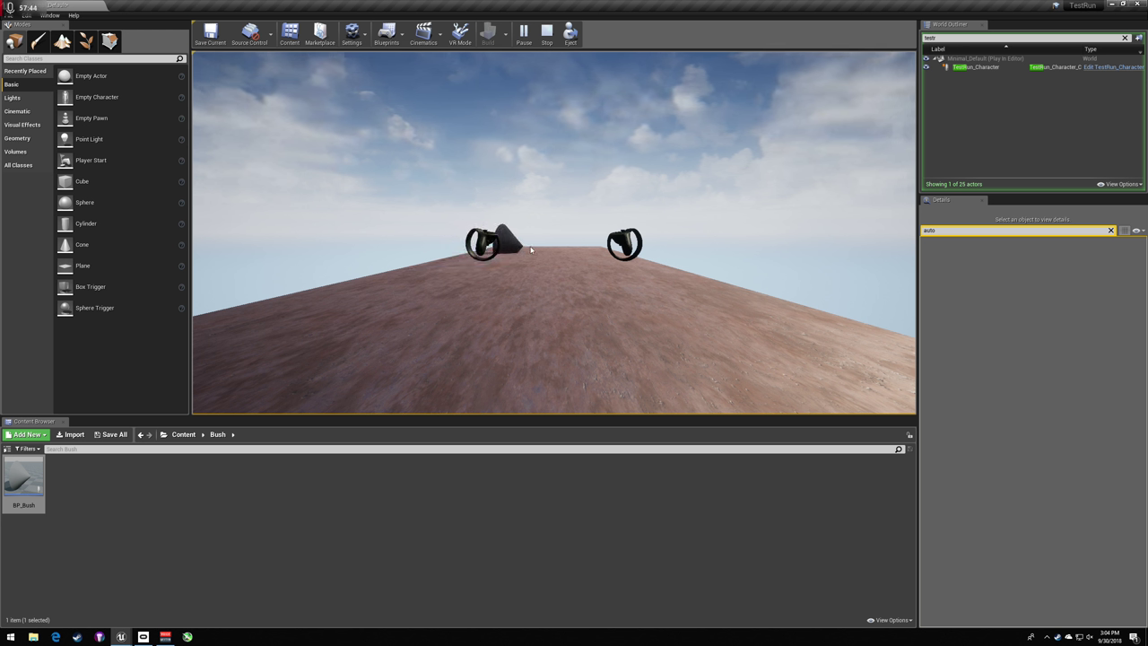
key("Escape")
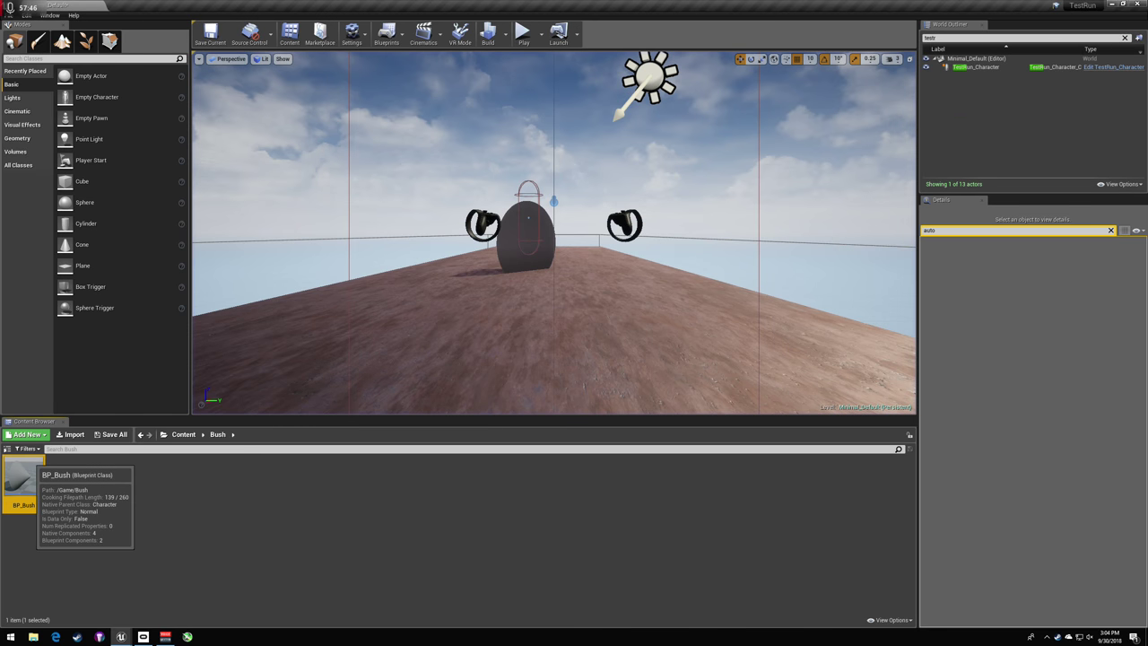
double_click(24, 480)
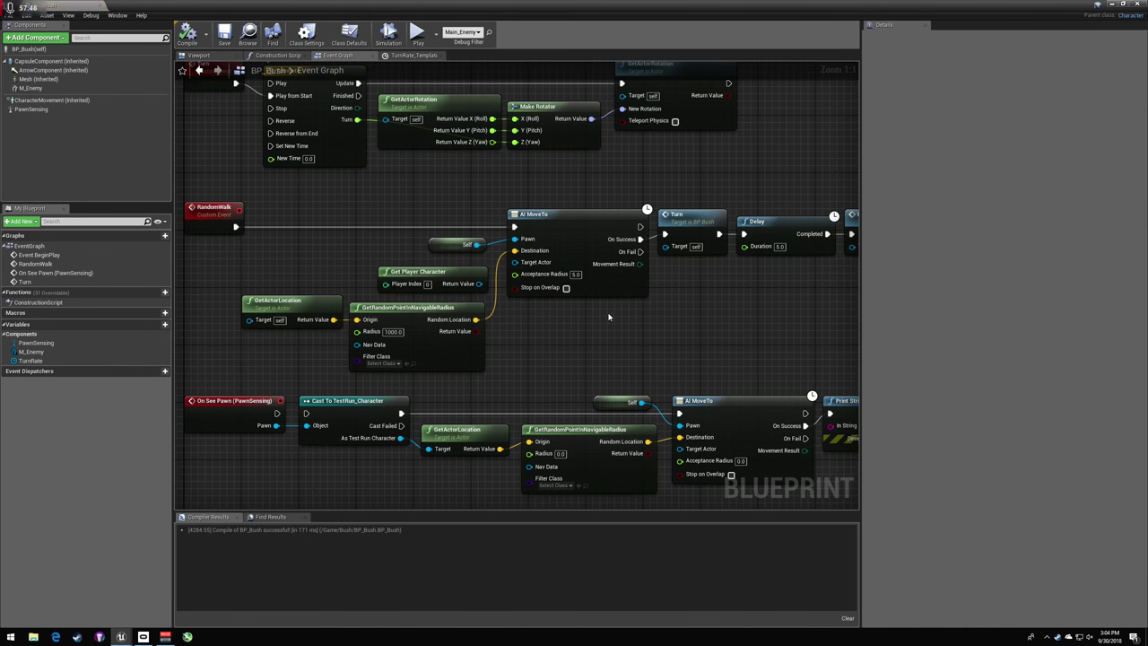
- View the enemy up close in the level, play to check its turning again, and reopen BP_Bush after stopping
left_click(1109, 5)
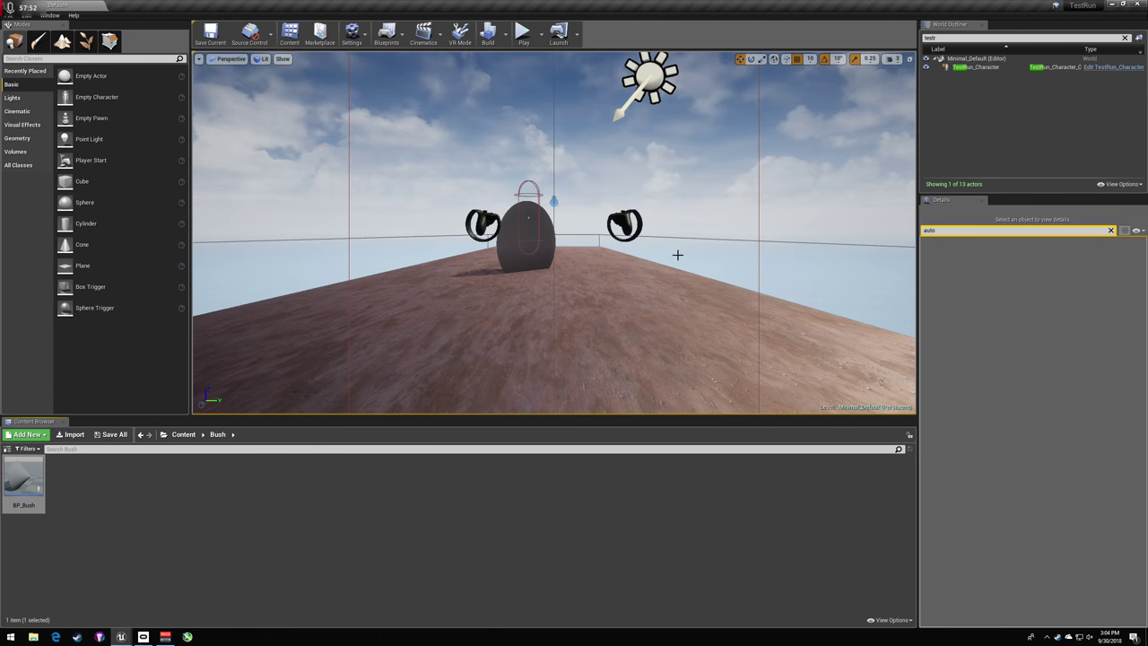
mouse_move(678, 254)
right_mouse_down()
mouse_move(664, 225)
mouse_move(649, 252)
mouse_move(879, 323)
mouse_move(682, 252)
mouse_move(511, 224)
mouse_move(404, 260)
mouse_move(672, 256)
right_mouse_up()
key("w")
key("w")
key("w")
key("s")
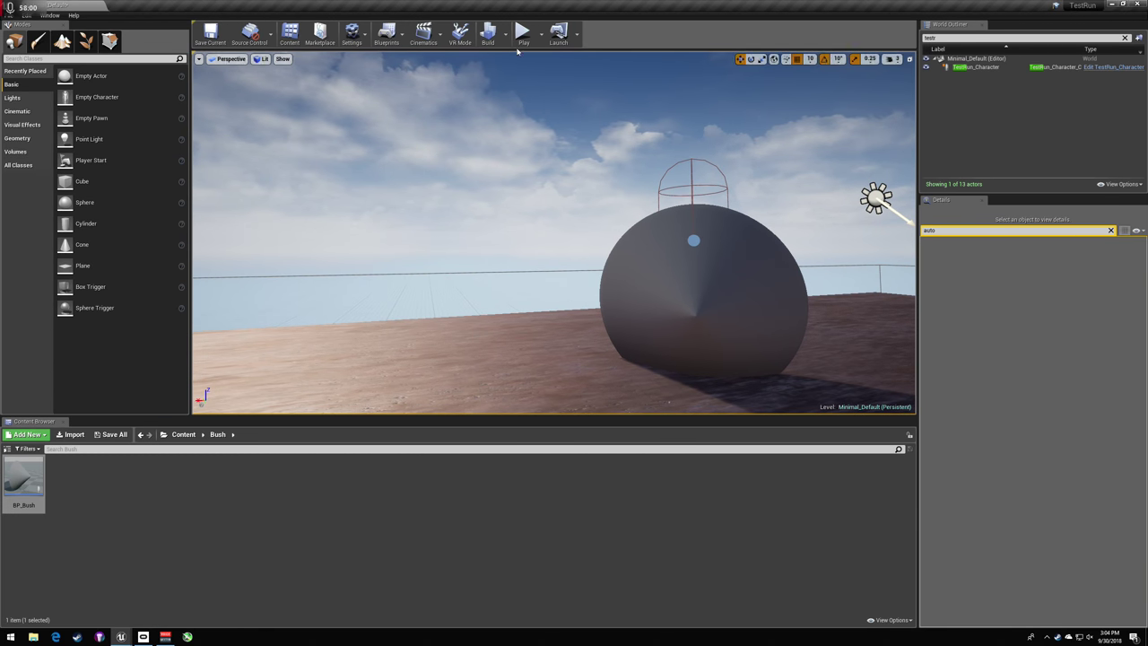
left_click(523, 34)
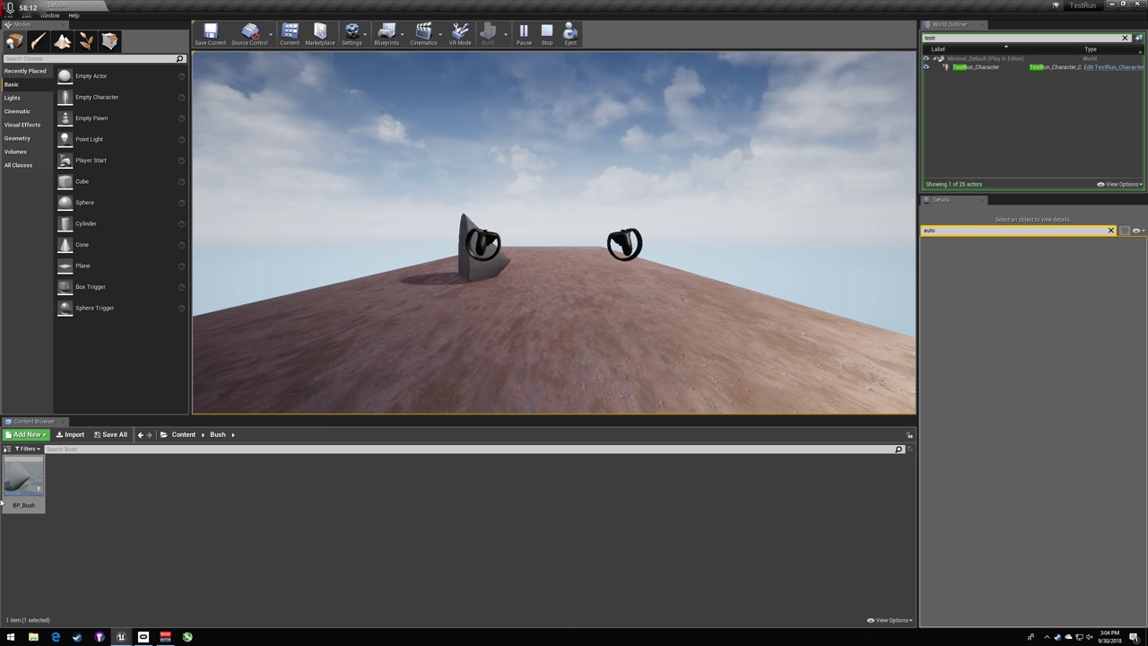
key("Escape")
double_click(24, 477)
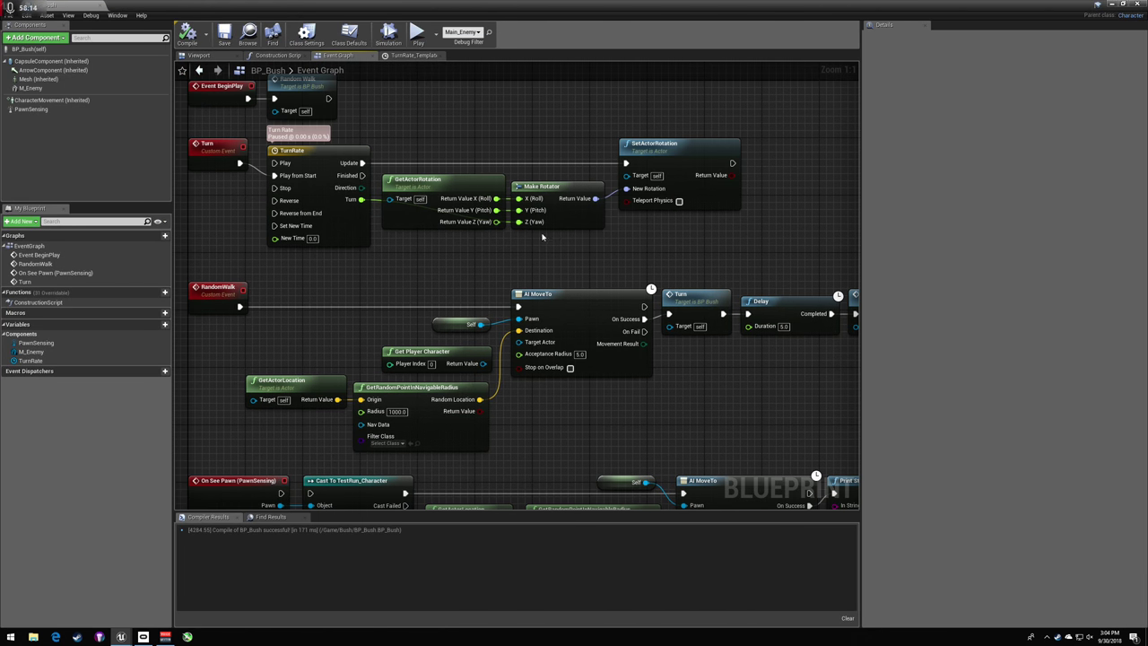
- Add a float + float node that sums GetActorRotation's Z (Yaw) and the TurnRate timeline's Turn output
left_click_drag(496, 222, 508, 252)
type("+")
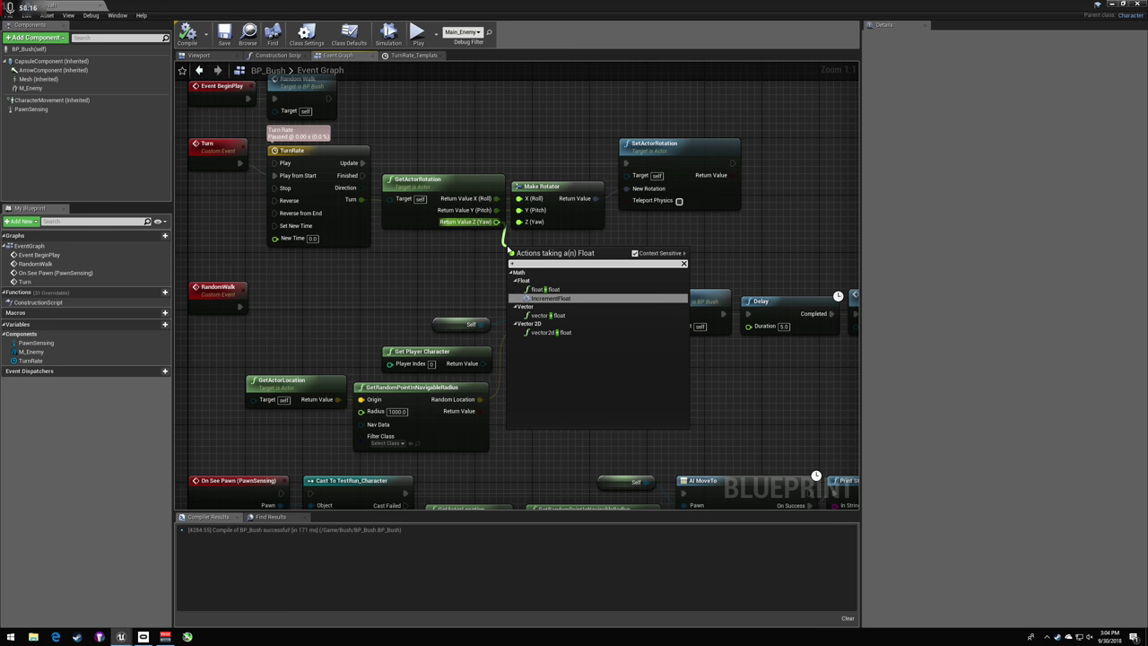
left_click(545, 288)
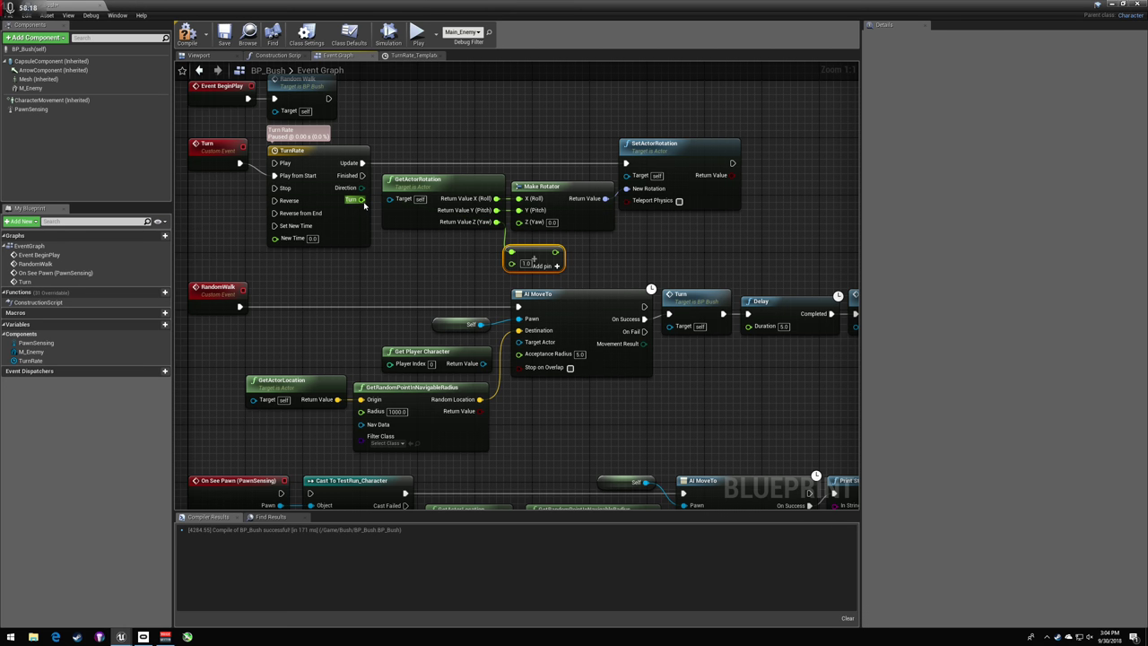
left_click_drag(362, 199, 512, 263)
- Make room before Make Rotator and SetActorRotation, connect the sum to Make Rotator's Z (Yaw), and compile BP_Bush
left_click_drag(612, 240, 674, 160)
left_click_drag(657, 152, 822, 155)
left_click(628, 177)
mouse_move(556, 252)
left_mouse_down()
mouse_move(685, 222)
mouse_move(549, 231)
left_mouse_up()
left_click(337, 136)
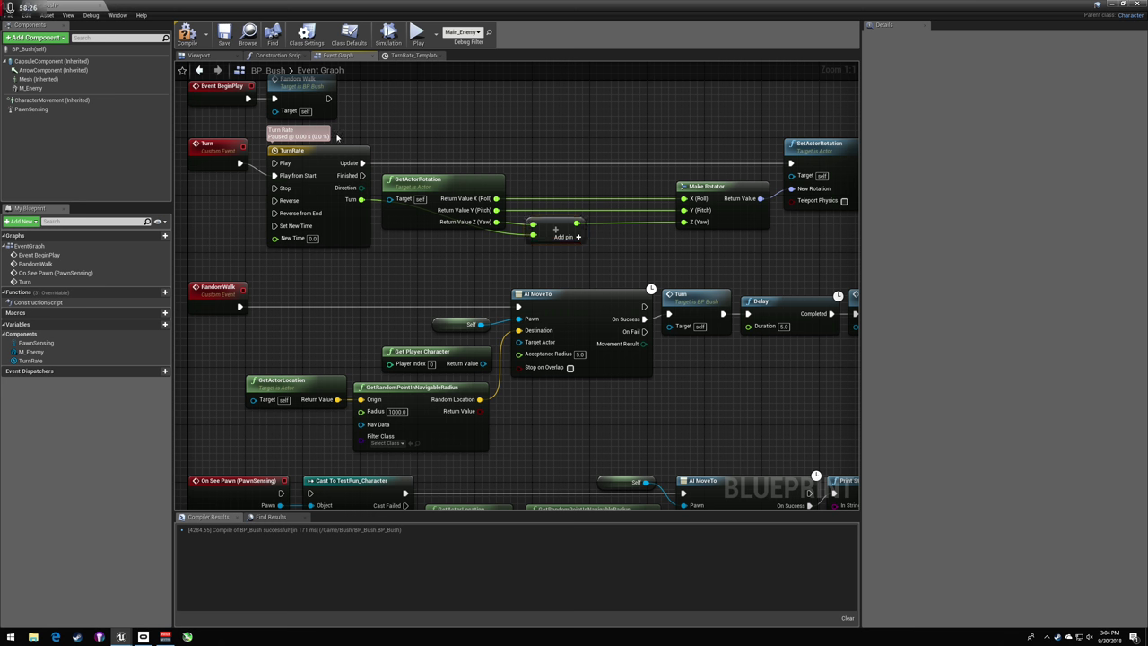
left_click(186, 36)
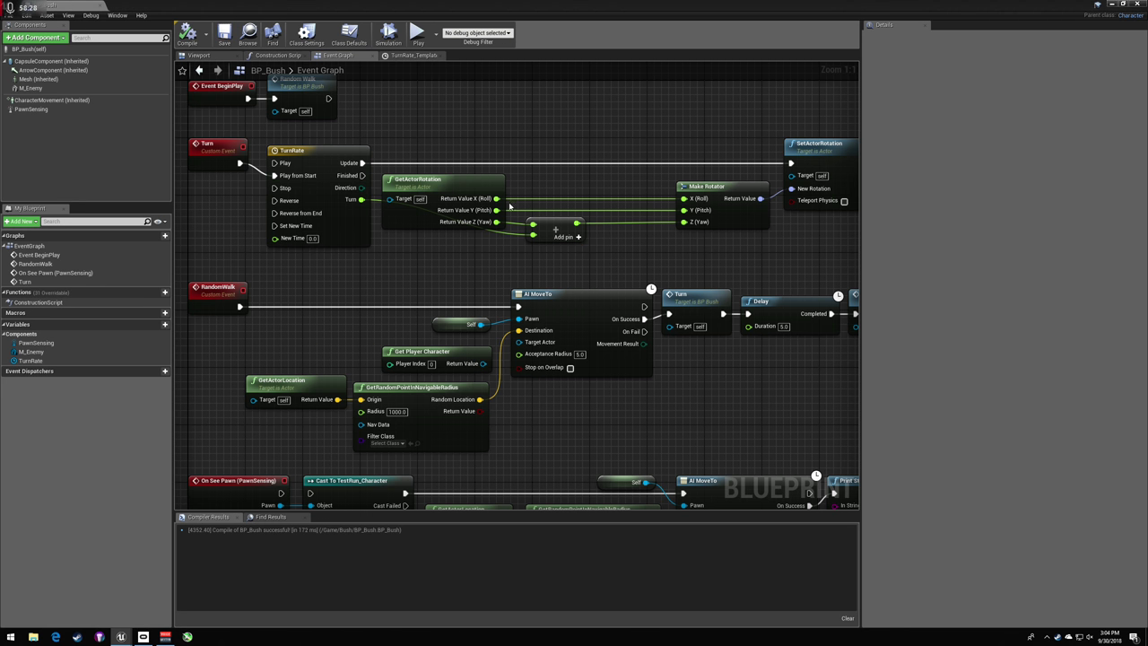
- Move the Make Rotator and SetActorRotation nodes back closer to the addition node
left_click(431, 215)
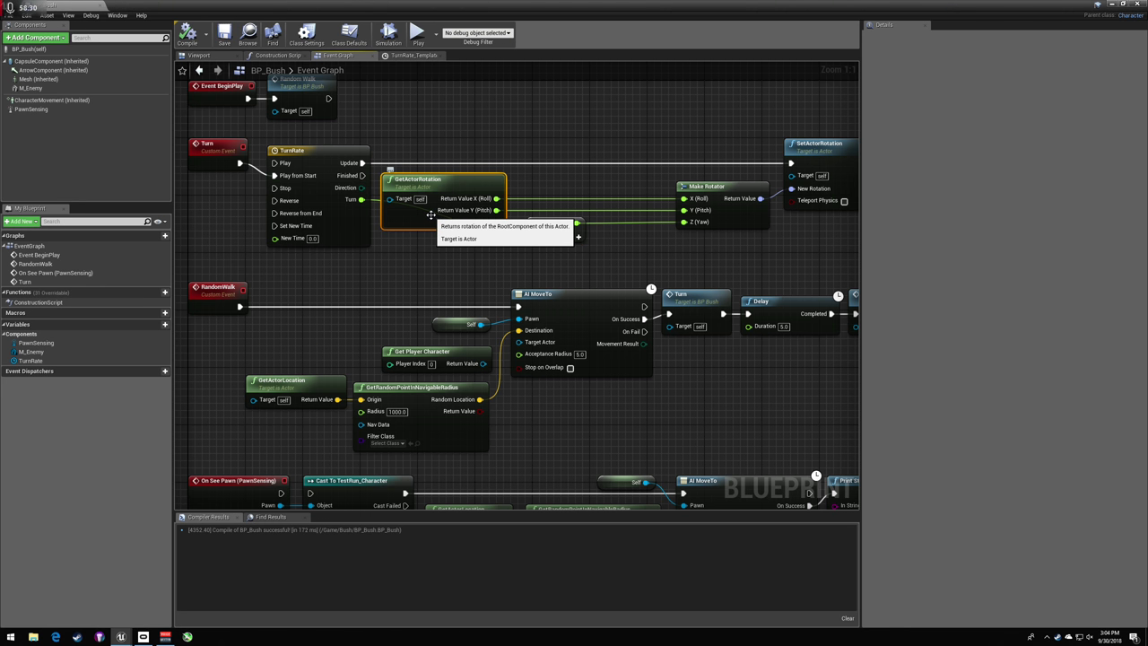
left_click_drag(817, 111, 736, 206)
left_click_drag(832, 154, 759, 154)
left_click(627, 136)
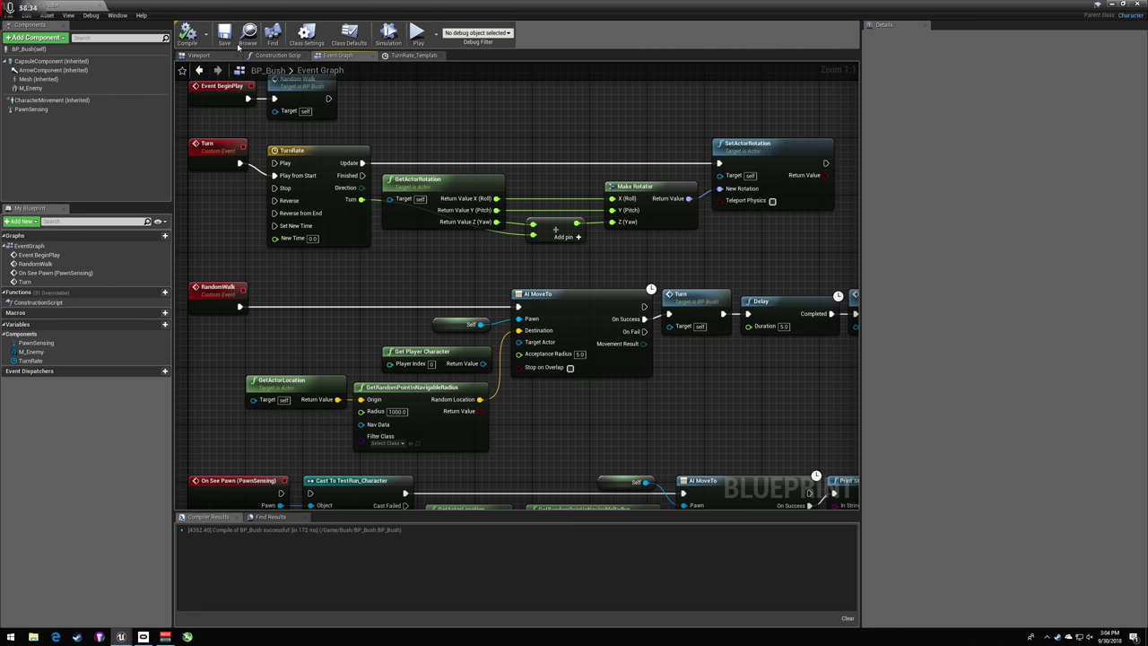
- Play the level to check the enemy's turning with the summed yaw, stop, and reopen BP_Bush
left_click(1112, 5)
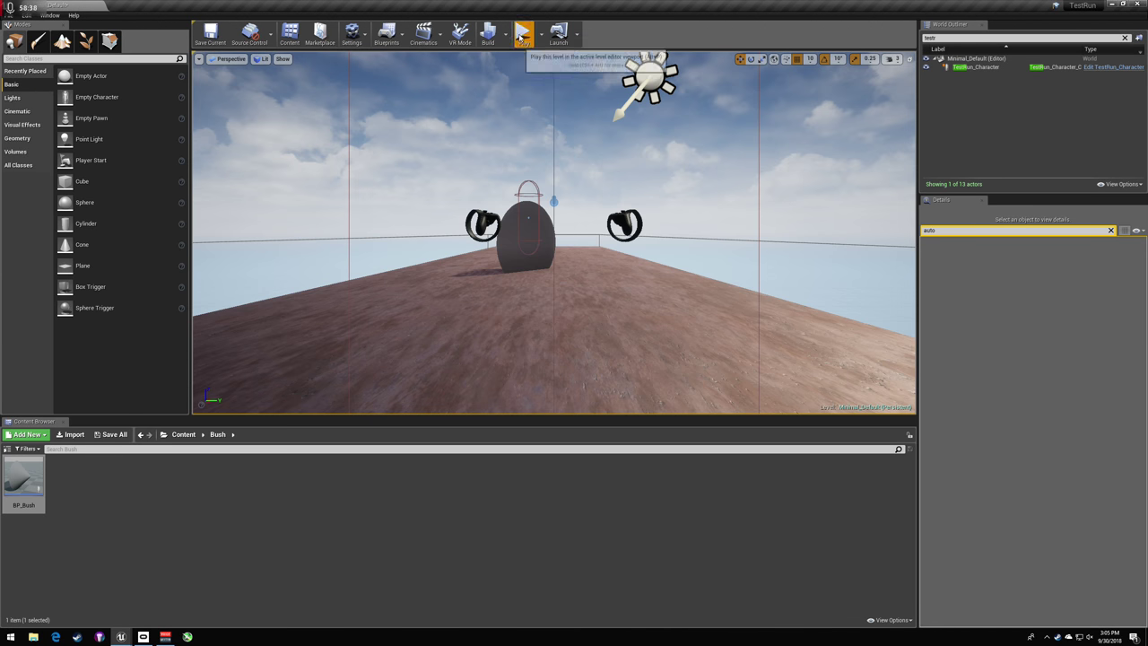
left_click(525, 32)
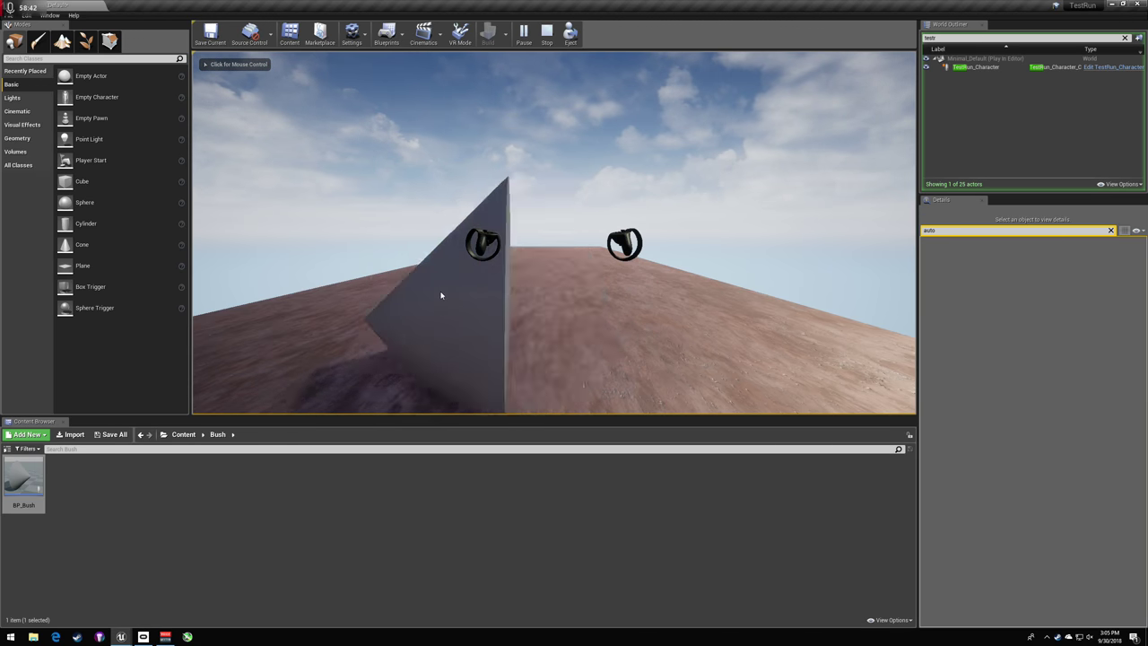
key("Escape")
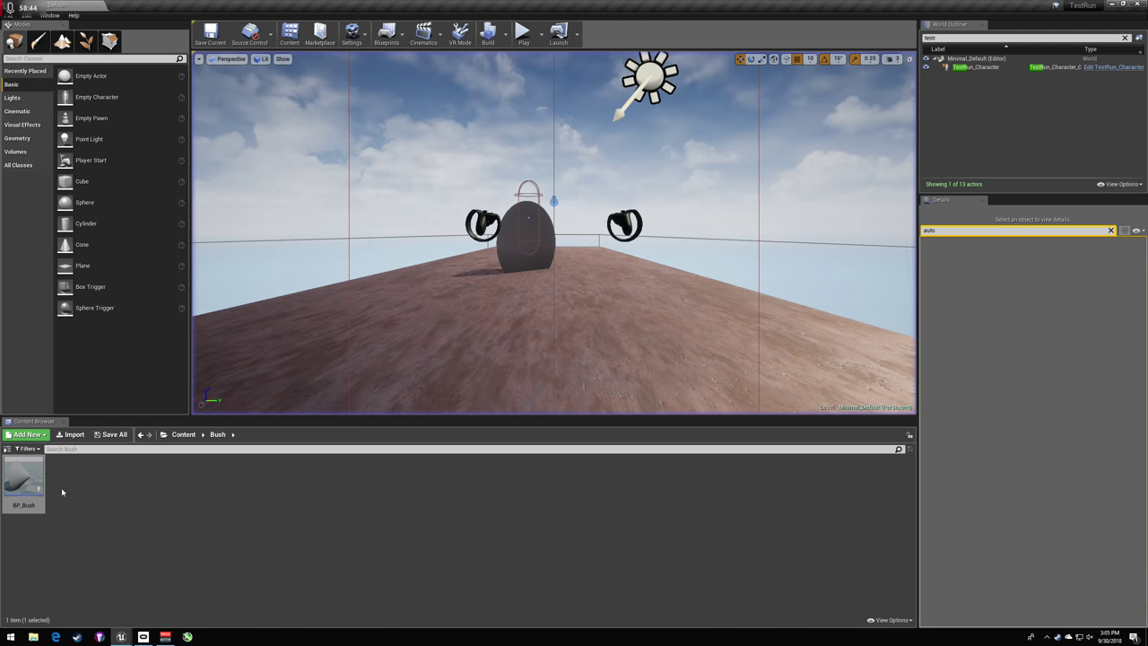
double_click(18, 499)
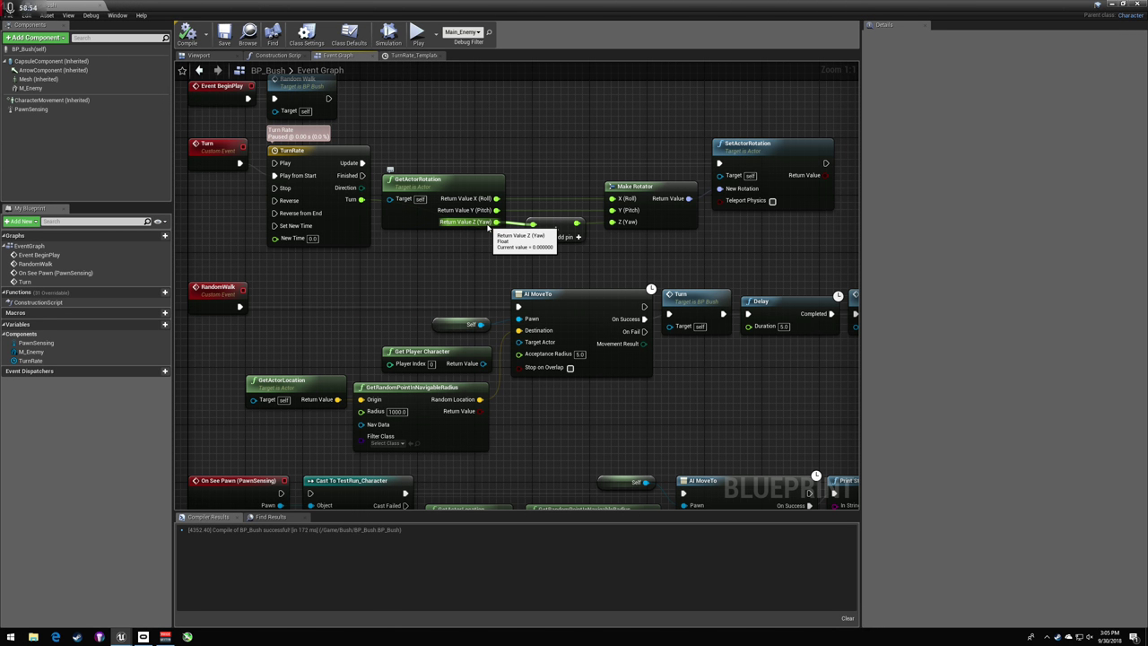
- Inspect the GetActorRotation yaw connection to the addition node, play the level again, and reopen BP_Bush after stopping
left_click_drag(496, 221, 534, 225)
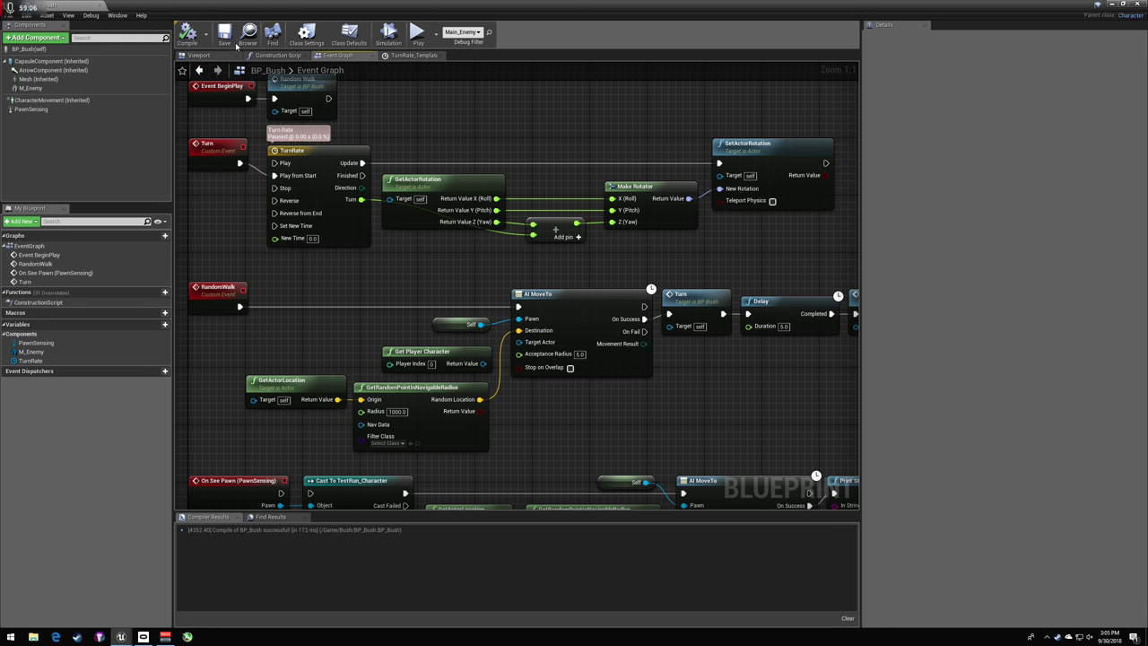
left_click(390, 213)
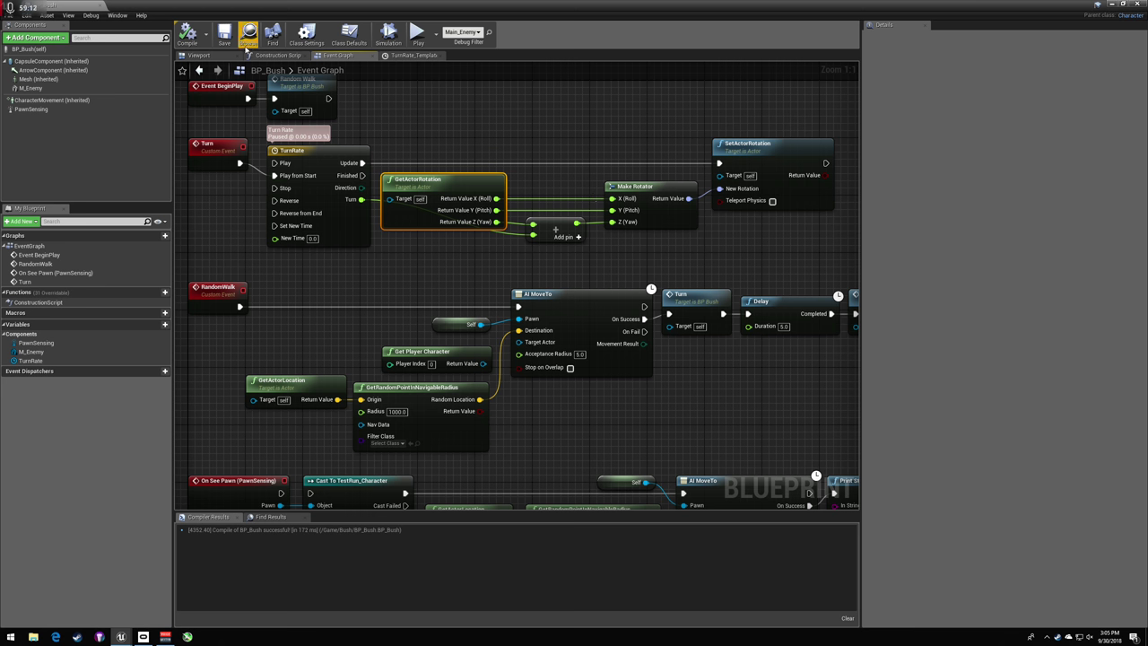
left_click(1117, 5)
left_click(513, 34)
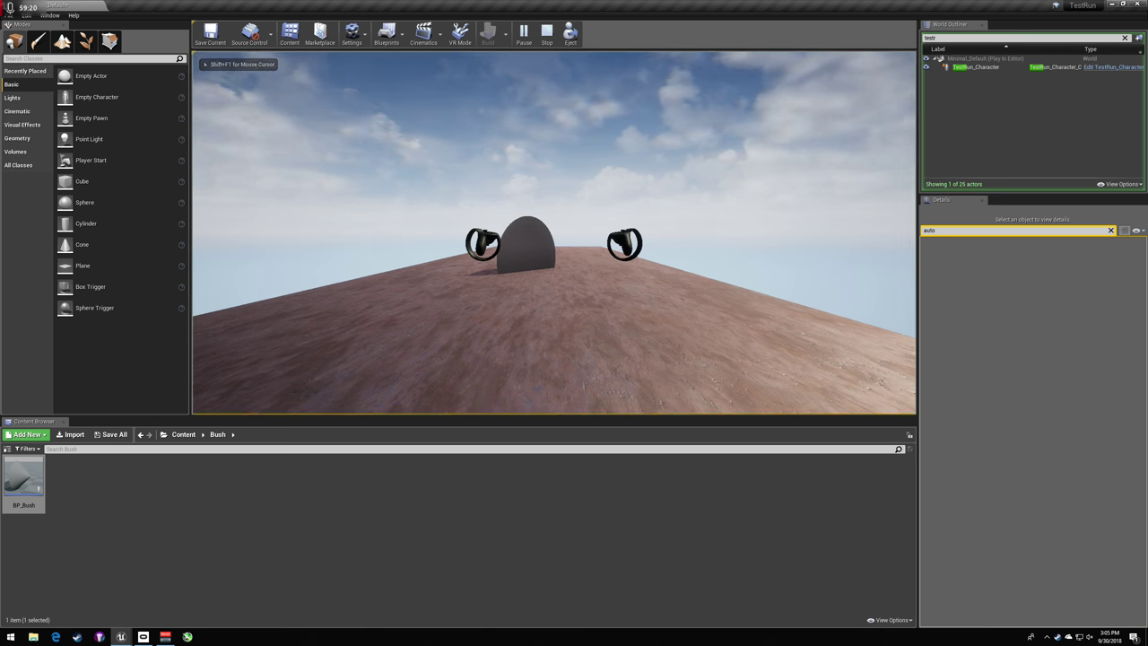
key("Escape")
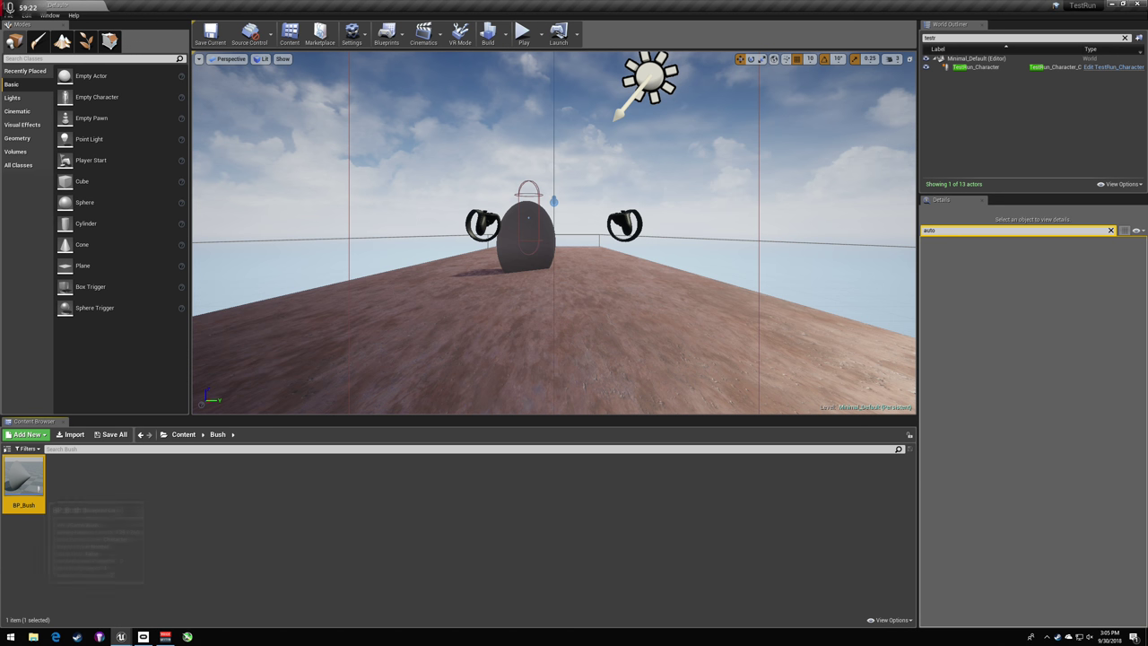
double_click(25, 476)
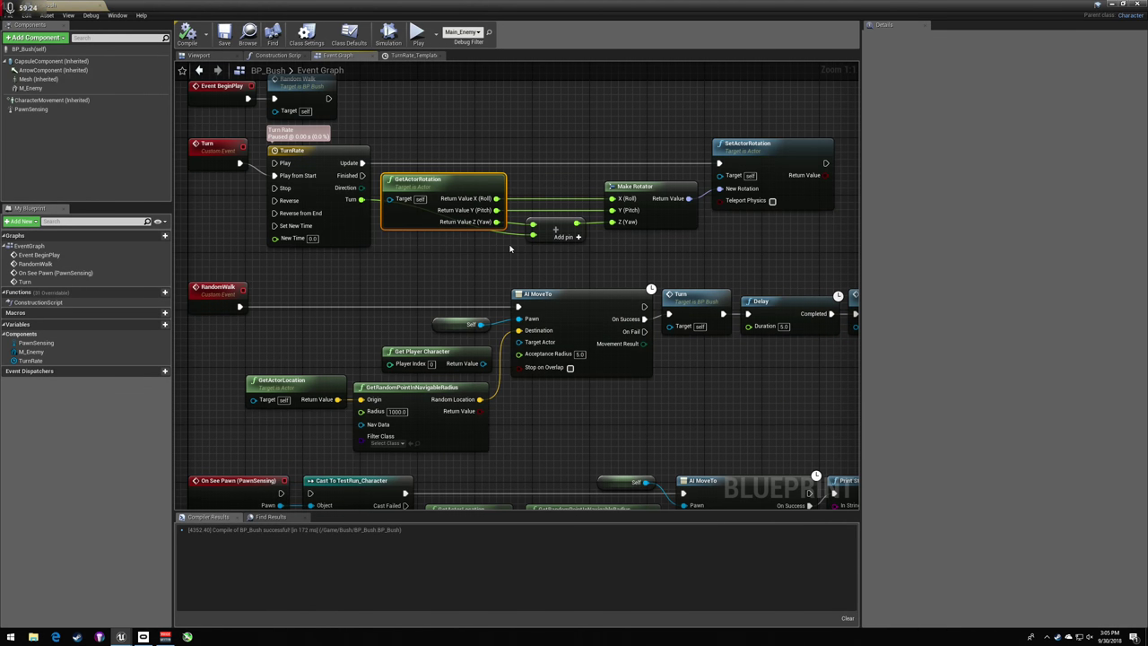
- Delete only the addition node, connect TurnRate's Turn output directly to Make Rotator's Z (Yaw), and compile BP_Bush
key("Delete")
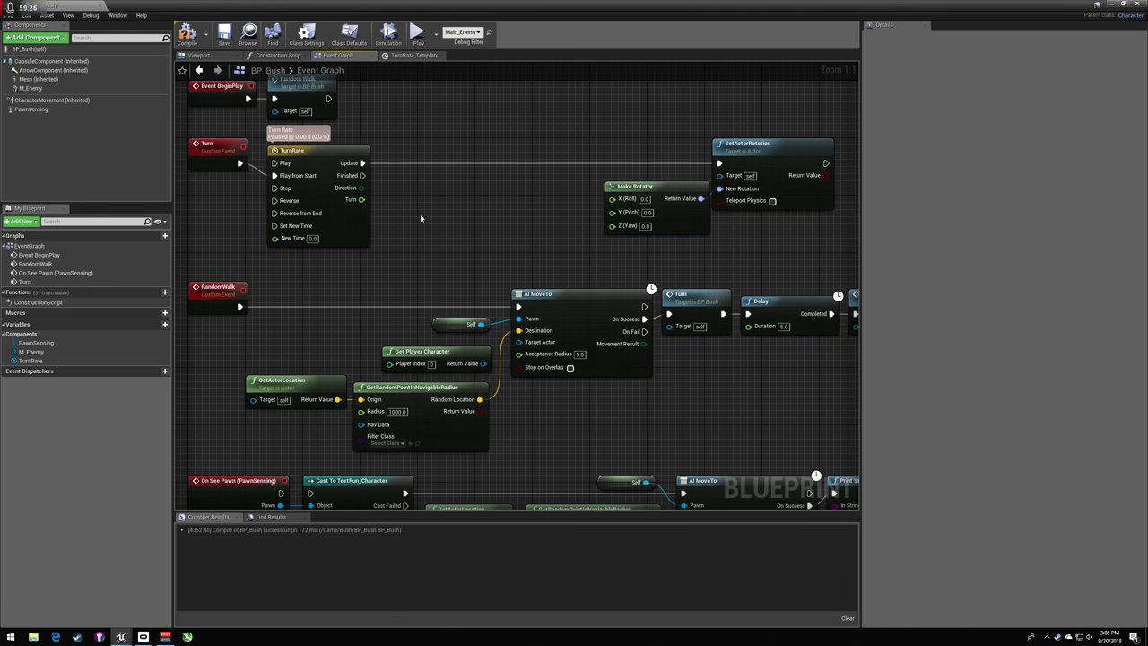
key("ctrl+z")
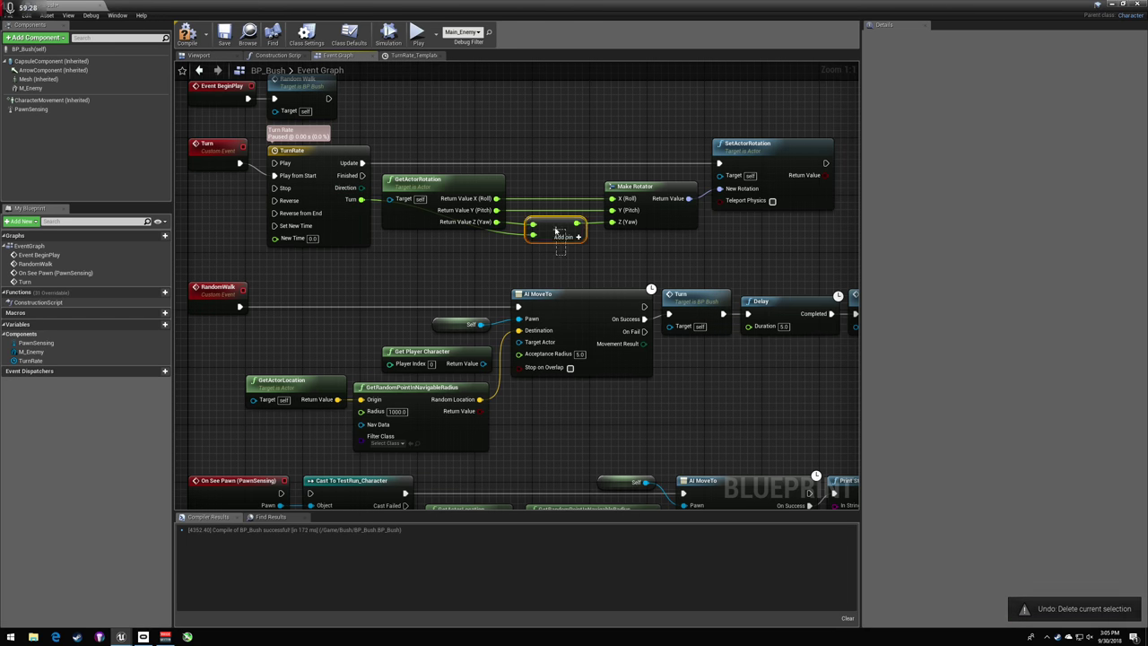
key("Delete")
left_click_drag(496, 210, 611, 222)
left_click(186, 34)
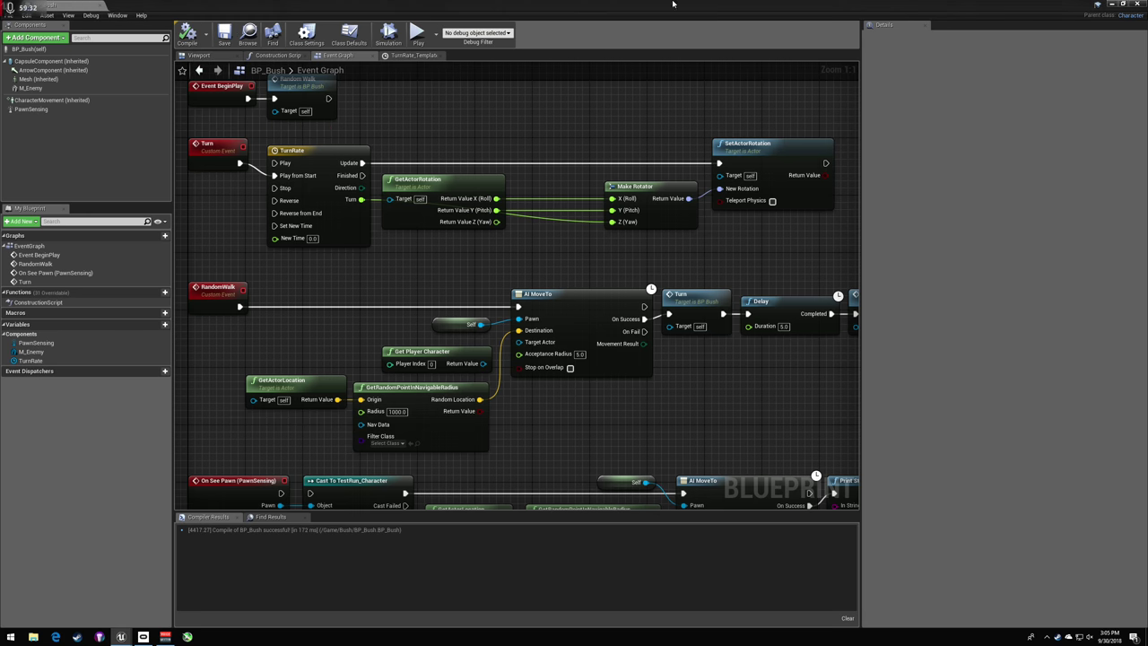
- Play the level to check turning with the direct Turn connection, stop, and reopen BP_Bush
left_click(1113, 4)
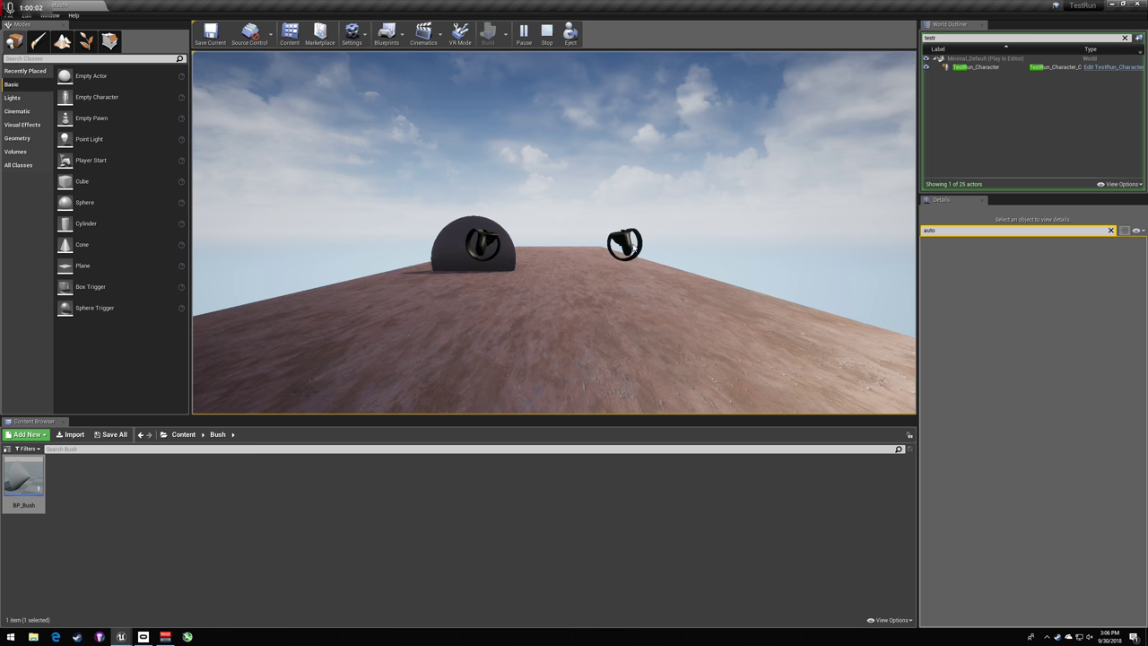
key("Escape")
double_click(27, 485)
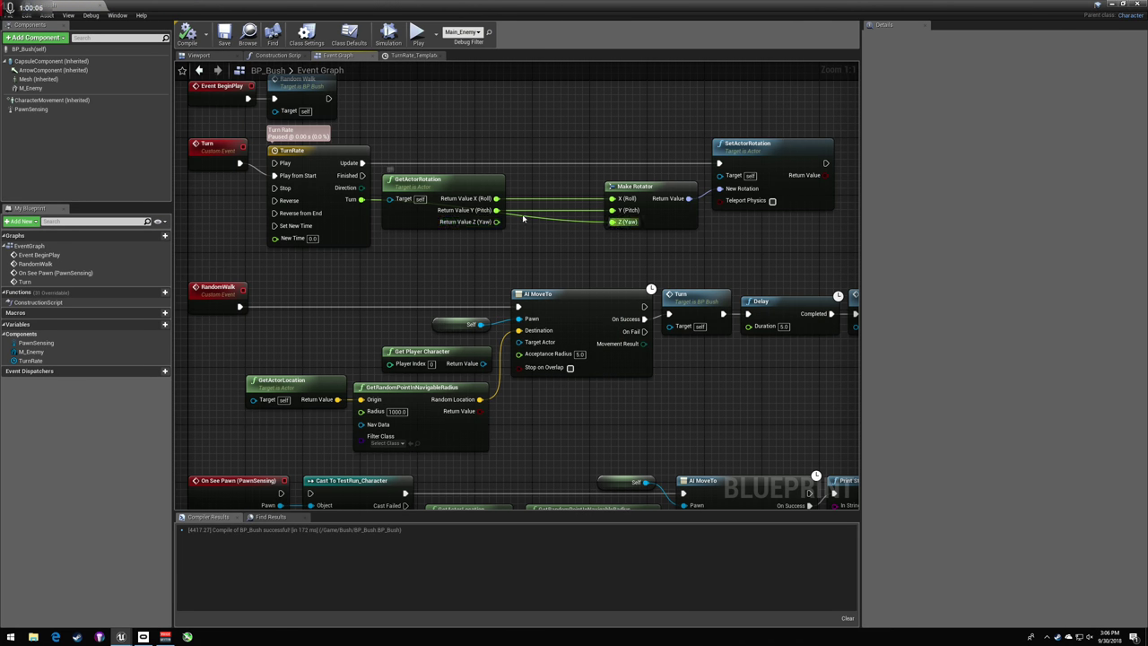
- Disconnect the Turn wire from Make Rotator's Z (Yaw) input
left_click_drag(496, 221, 526, 260)
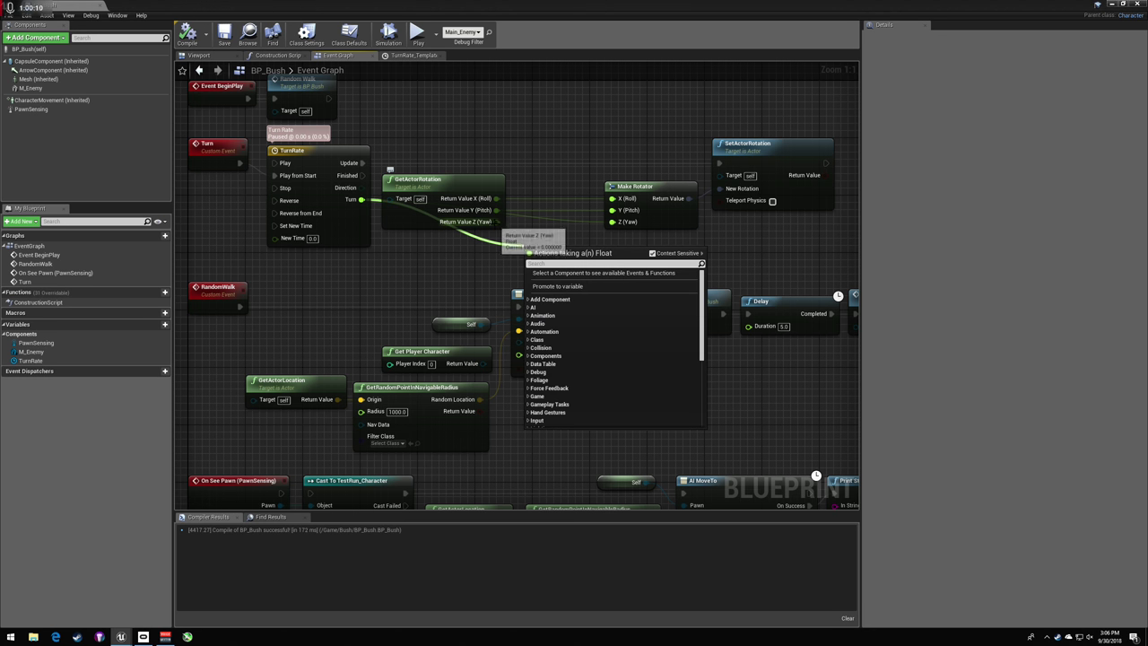
left_click_drag(497, 221, 515, 232)
left_click(470, 246)
left_click(616, 221)
left_click(611, 222, "alt")
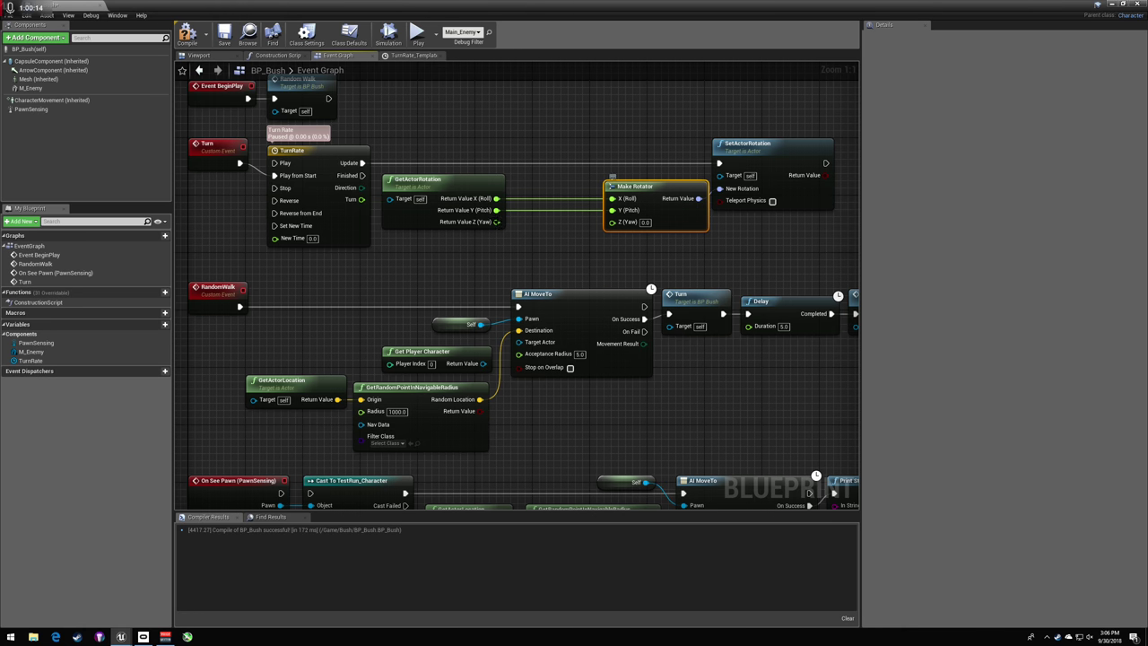
- Add a float + float node fed by TurnRate's Turn output and GetActorRotation's Z (Yaw), placed below Make Rotator
left_click_drag(361, 199, 468, 245)
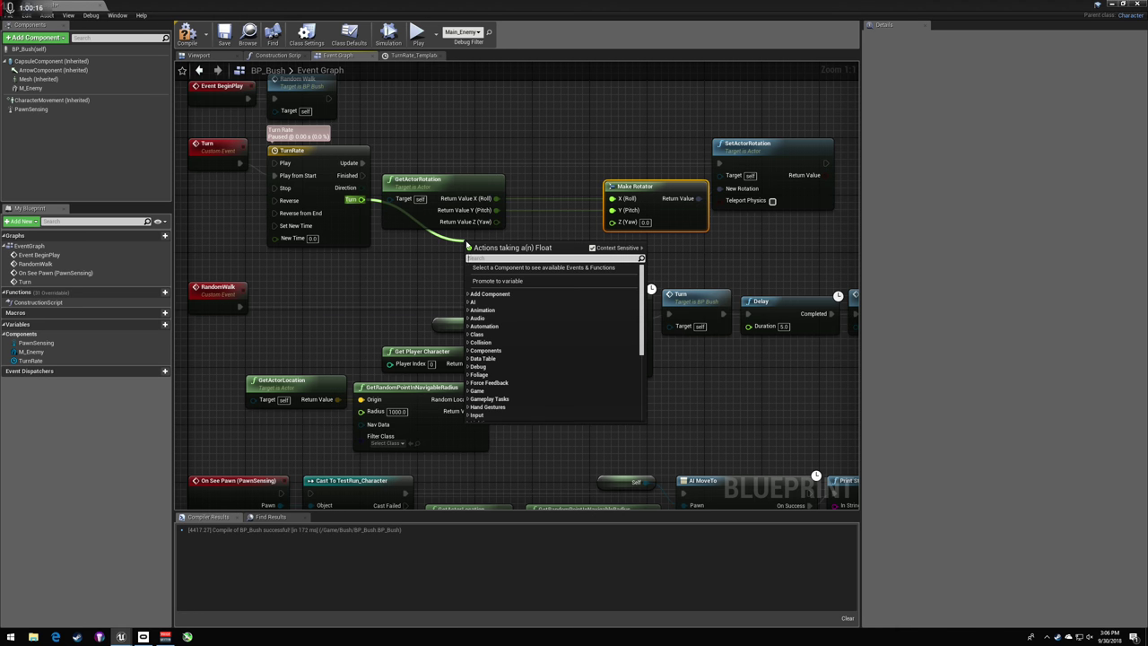
type("+")
key("Up")
key("Return")
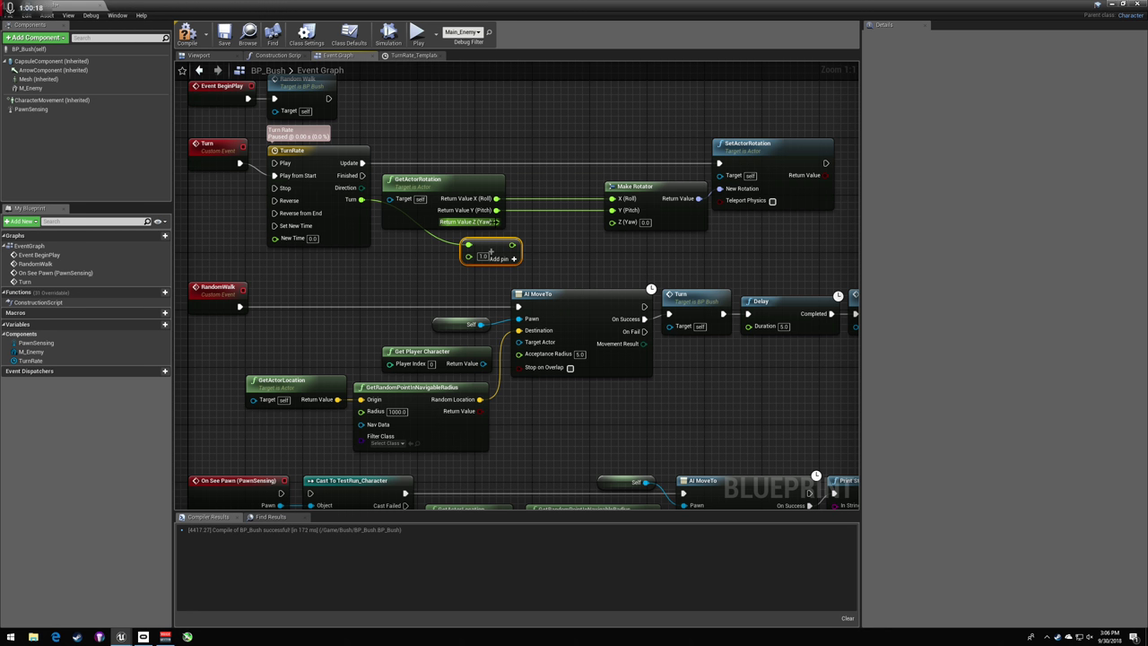
left_click_drag(496, 222, 570, 247)
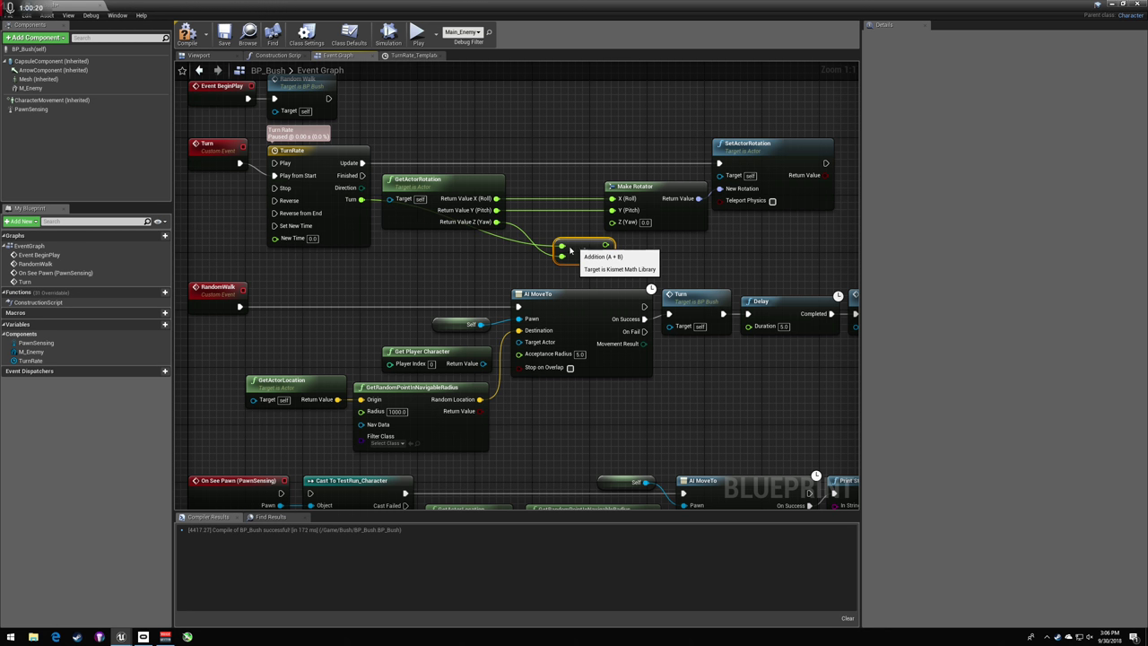
right_click(452, 284)
type("inco")
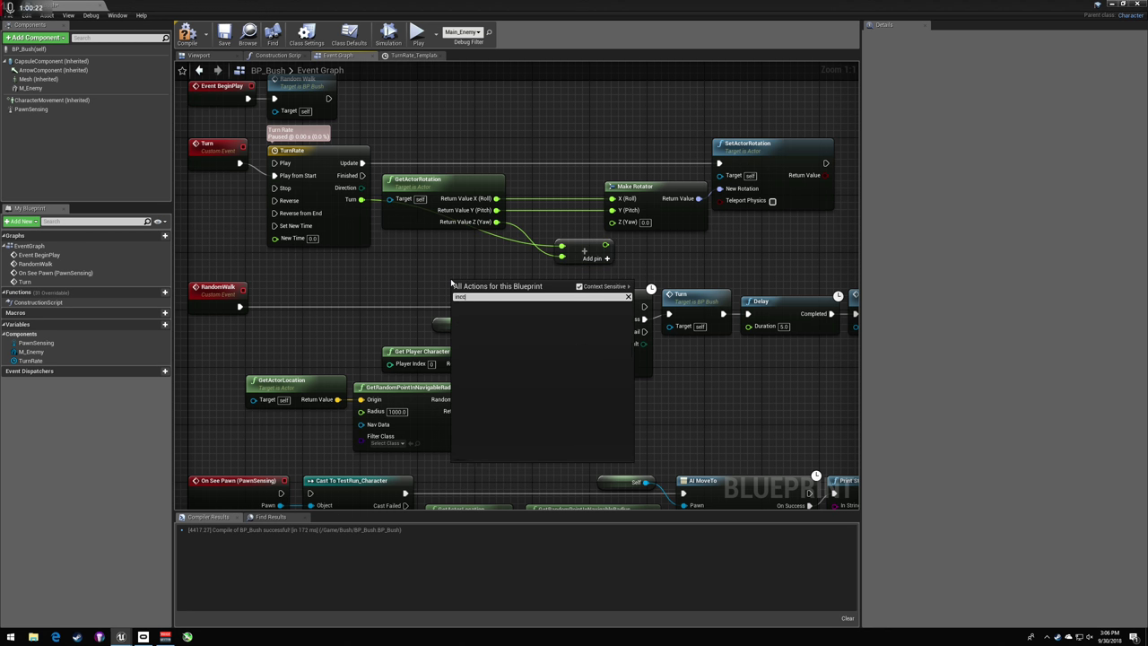
key("BackSpace")
type("rement")
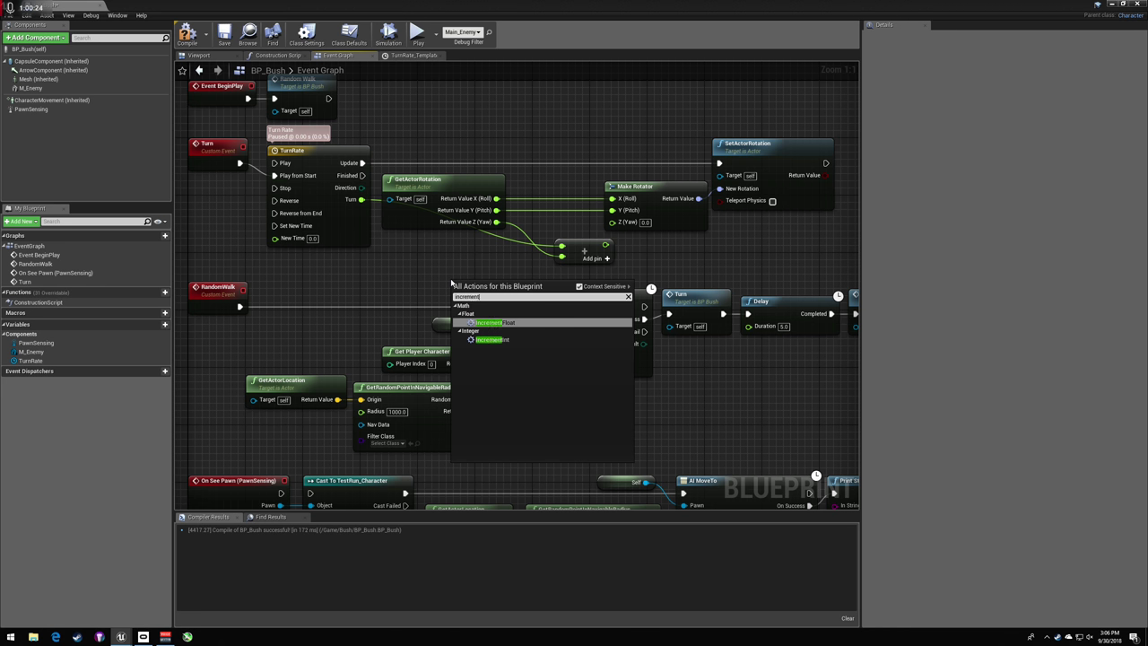
key("Return")
left_click_drag(458, 284, 437, 262)
key("Delete")
- Rewire the addition node with actor yaw first and Turn second, feed its sum into Make Rotator's Z (Yaw), and compile
left_click_drag(605, 245, 497, 224)
left_click(566, 251)
left_click(562, 246, "alt")
left_click(562, 256, "alt")
left_click_drag(361, 199, 548, 223)
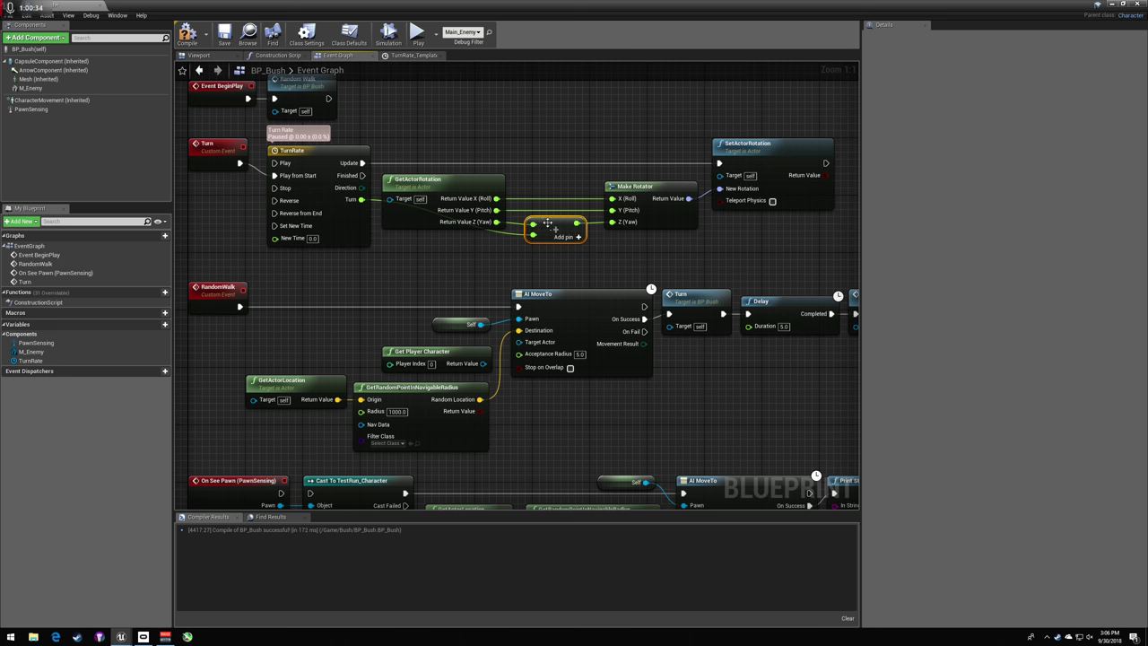
key("F7")
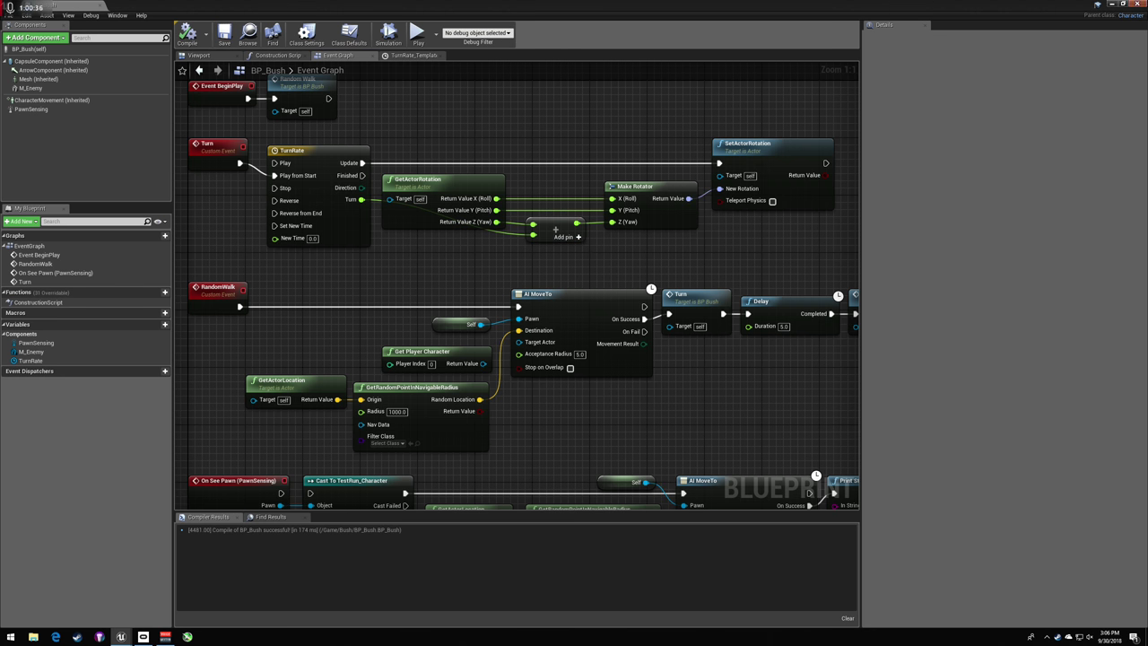
- Play the level to check turning with the reordered addition inputs, stop, and reopen BP_Bush
left_click(1112, 4)
left_click(525, 32)
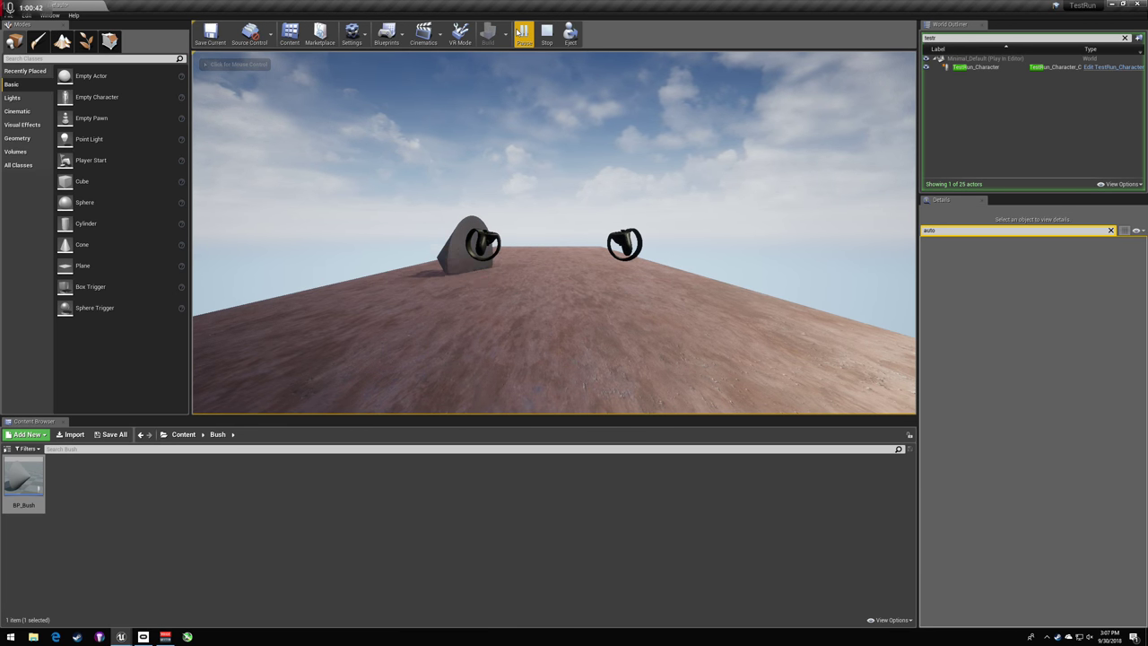
key("Escape")
double_click(23, 480)
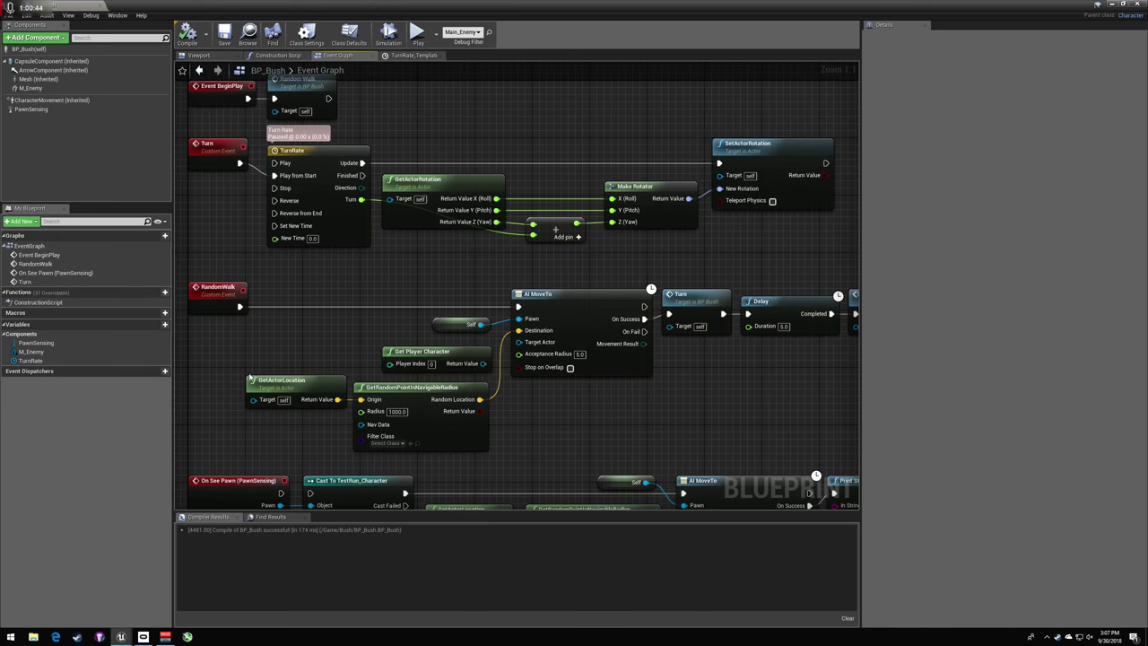
- Replace the addition node with a direct connection from TurnRate's Turn output to Make Rotator's Z (Yaw), then compile and save BP_Bush
right_click_drag(437, 235, 502, 266)
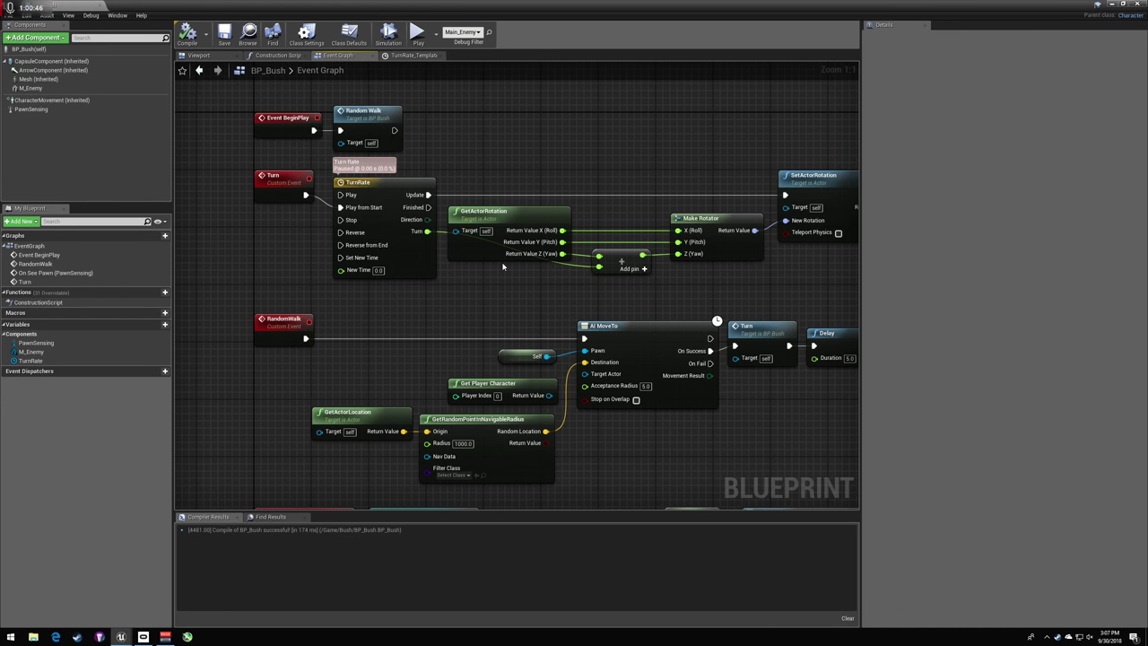
key("Delete")
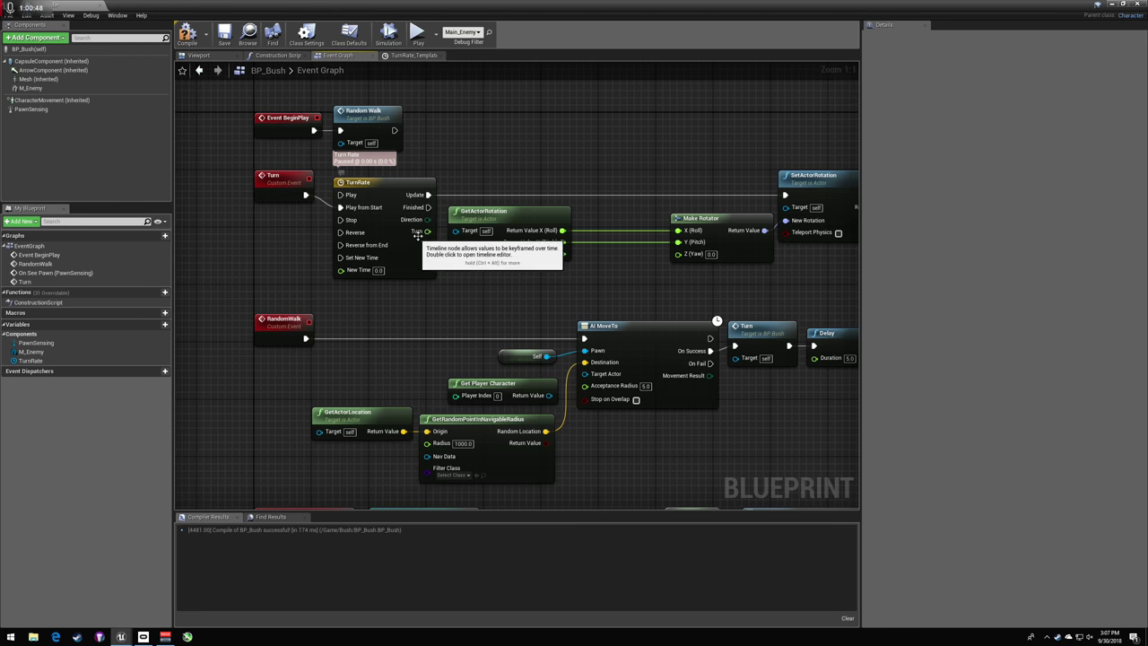
left_click_drag(418, 232, 696, 261)
right_click_drag(620, 295, 570, 299)
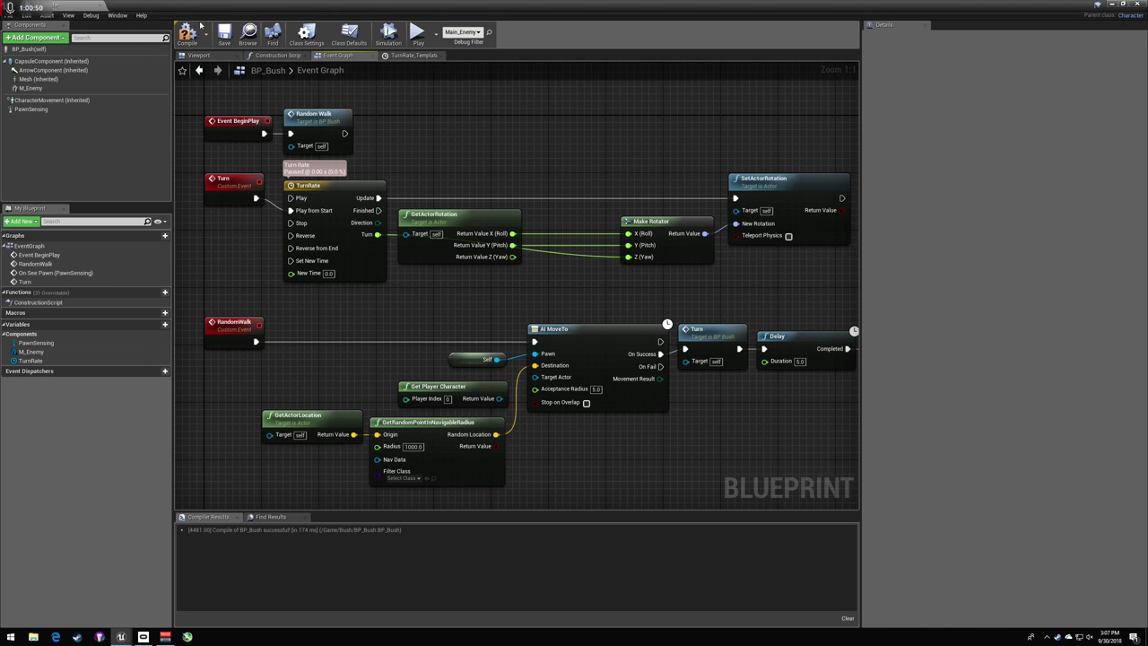
left_click(188, 35)
left_click(225, 36)
right_click_drag(518, 171, 567, 159)
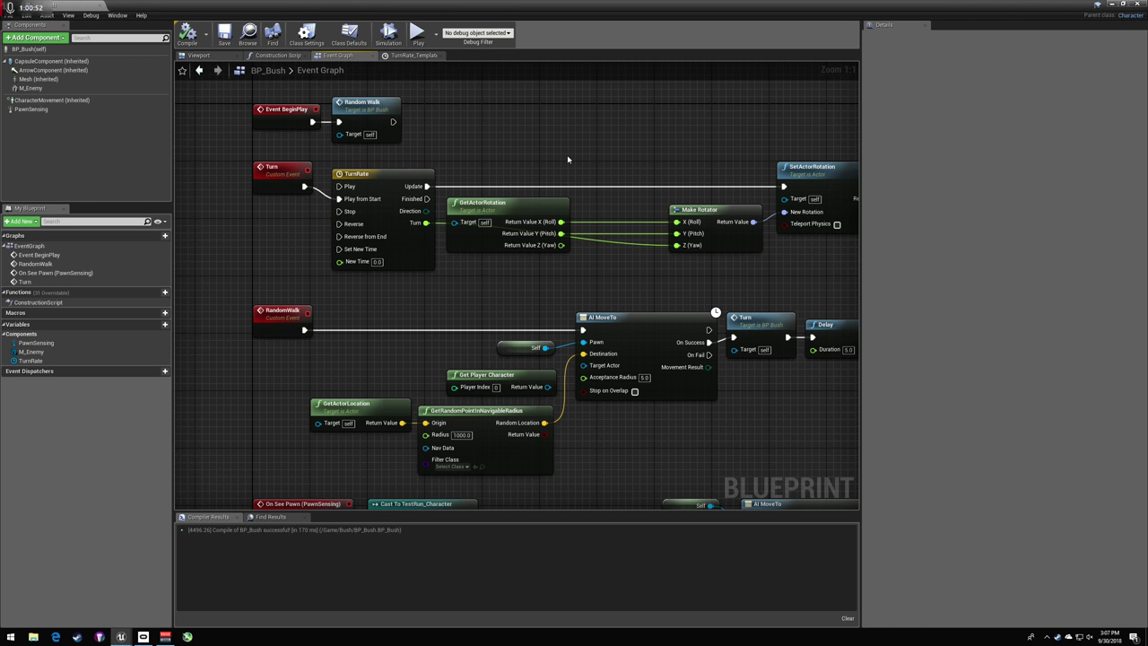